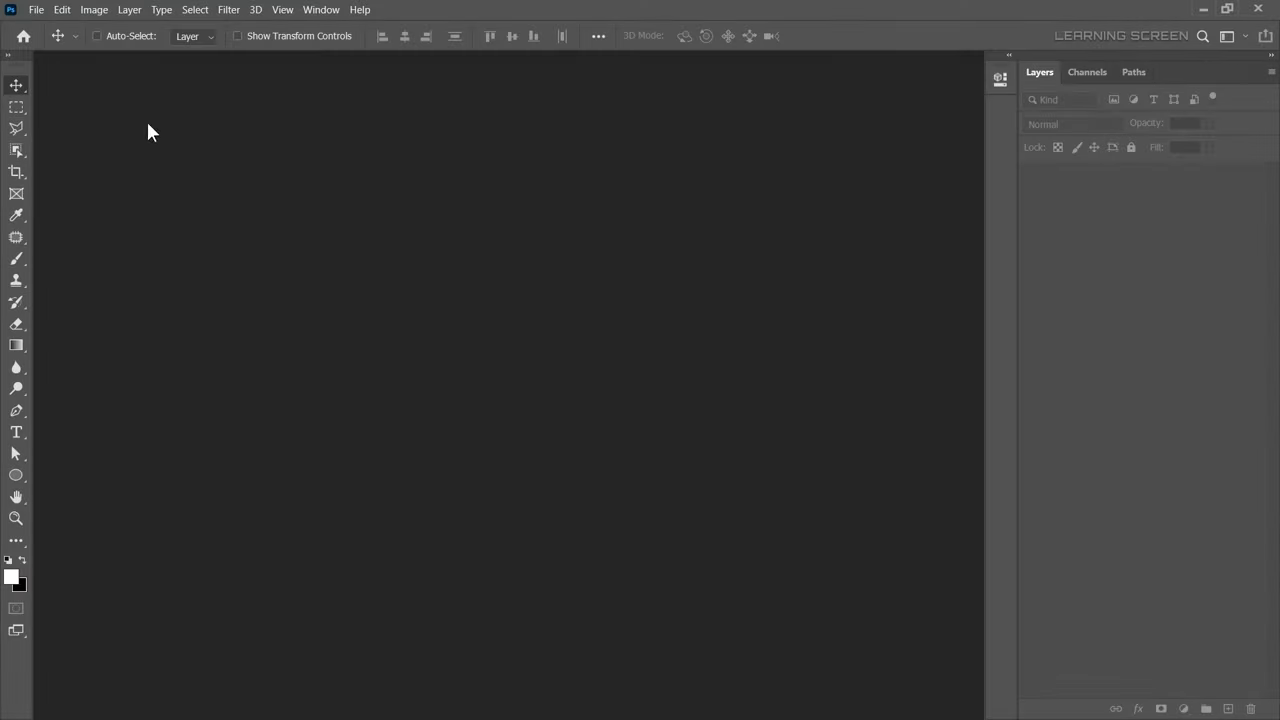
Create a new 4000x4000 document with a transparent background.
left_click(35, 9)
type("4000")
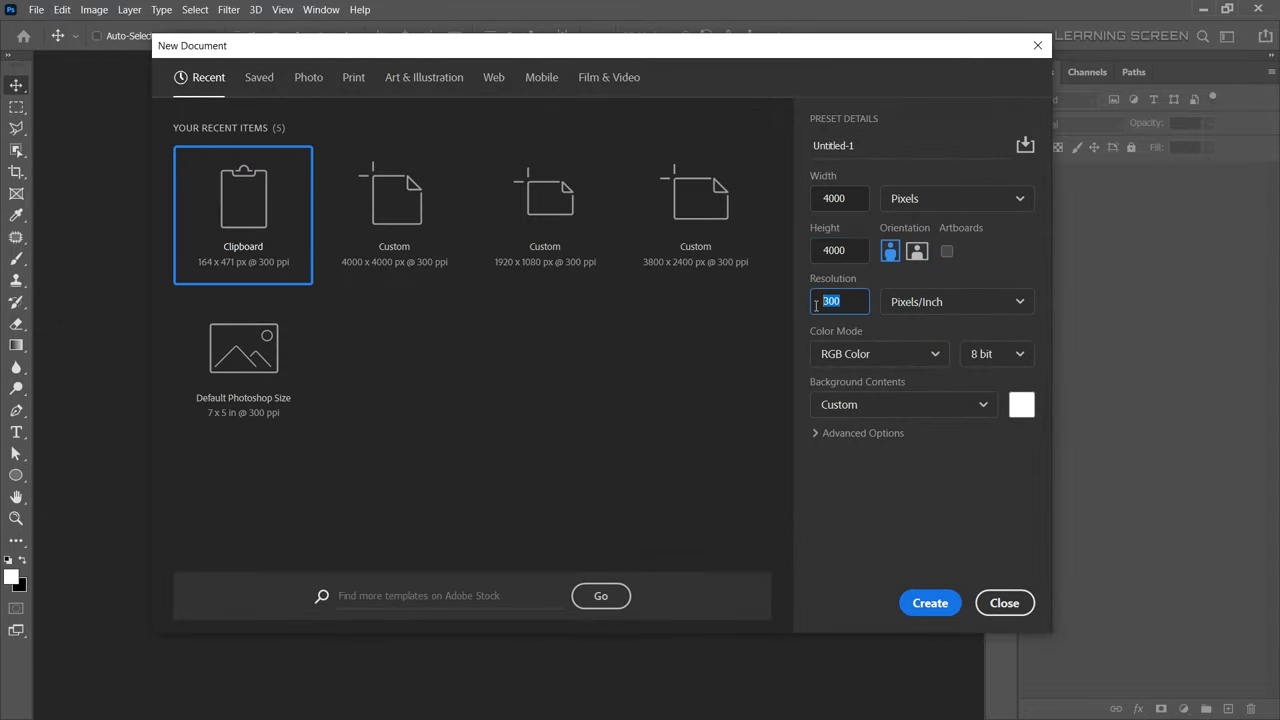
left_click(880, 404)
left_click(848, 527)
left_click(929, 603)
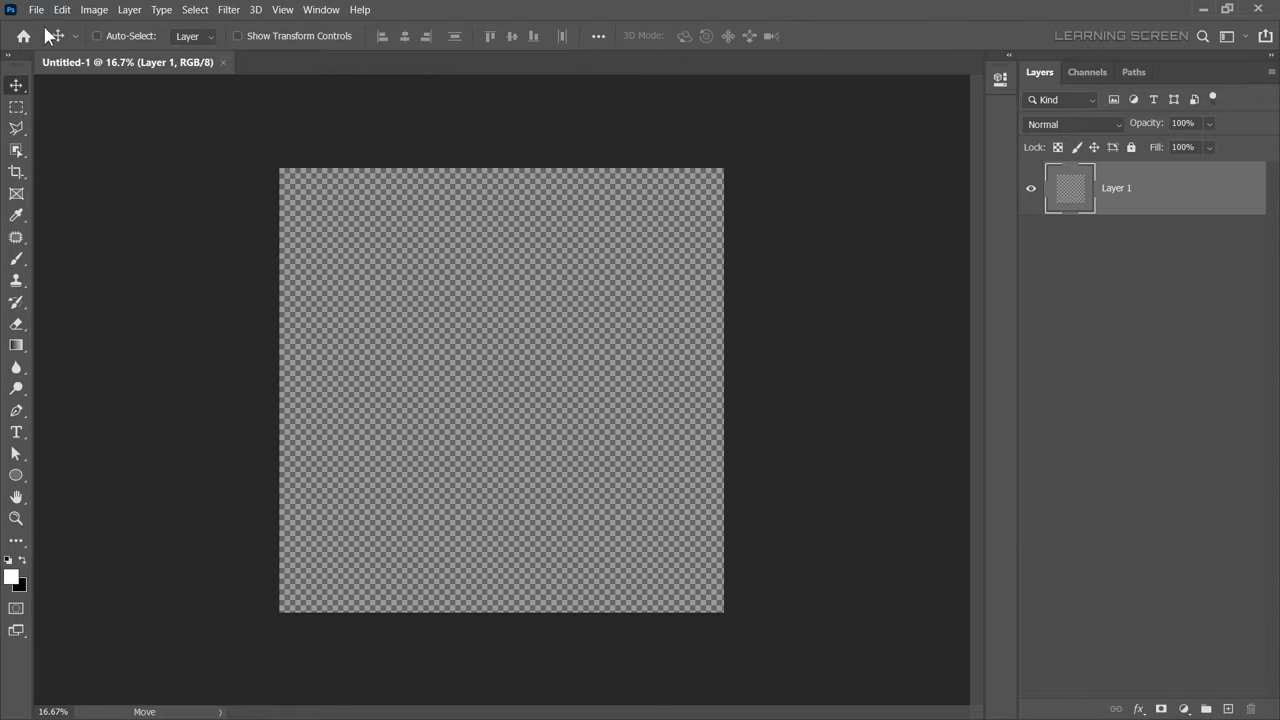
Open City.jpg and copy the whole image.
left_click(35, 9)
left_click(55, 41)
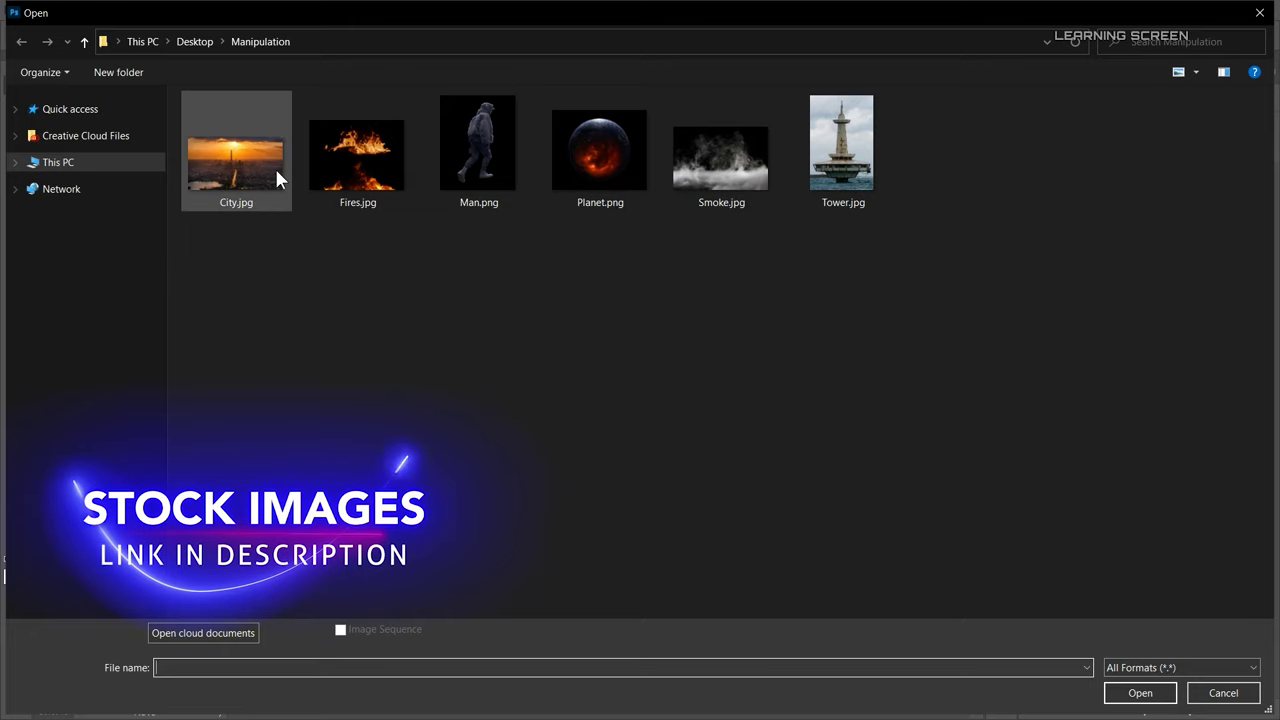
double_click(220, 156)
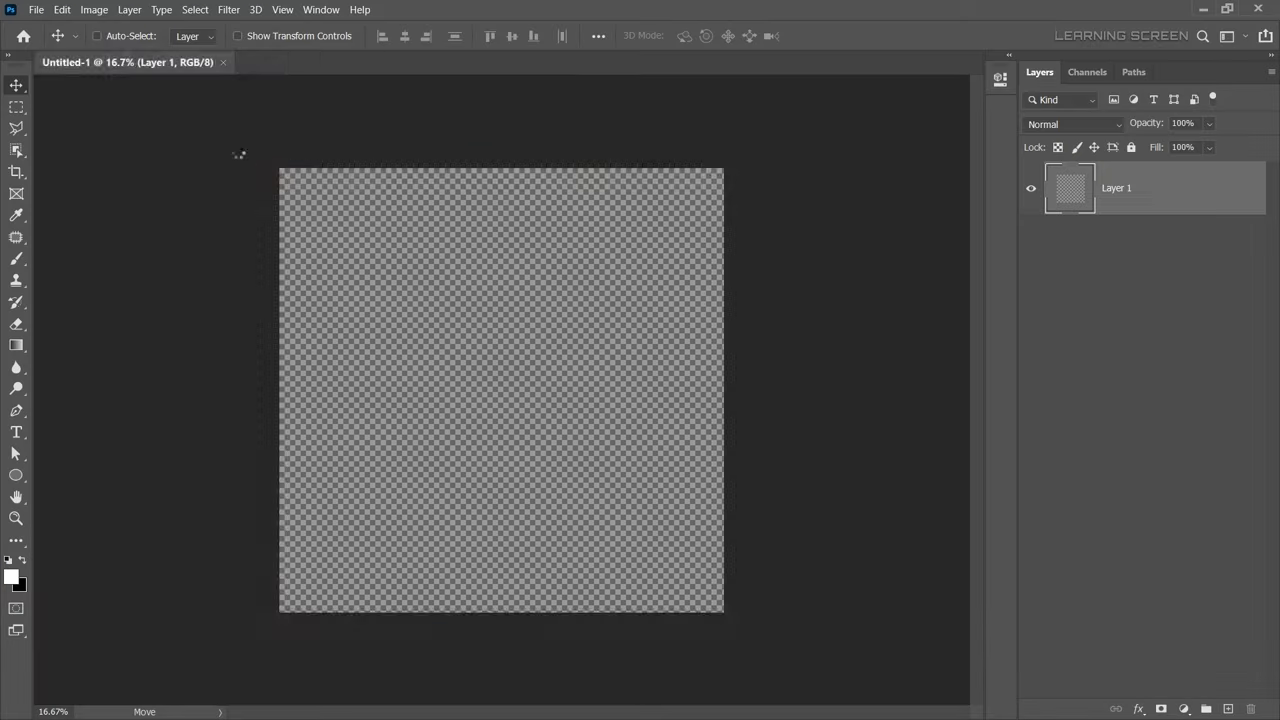
key("ctrl+a")
key("ctrl+c")
Paste the city photo into Untitled-1 and squeeze it to fit the canvas width.
left_click(169, 62)
key("ctrl+v")
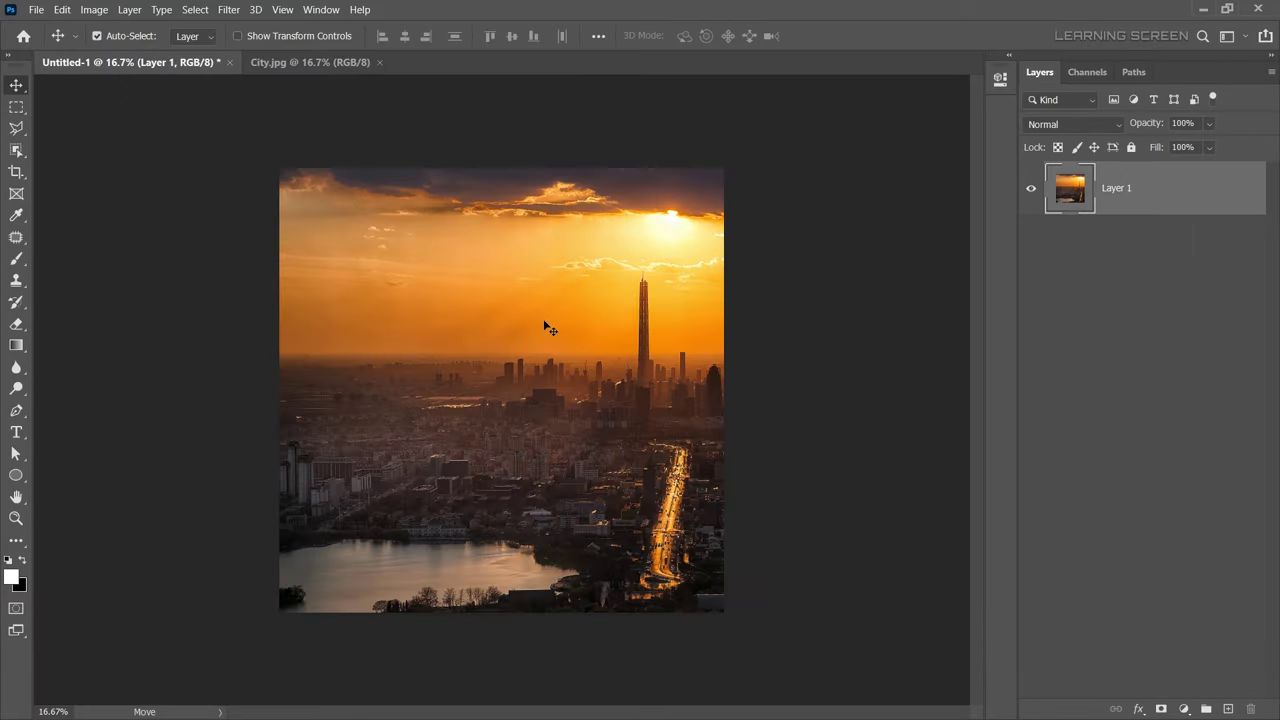
key("ctrl+minus")
key("ctrl+t")
left_click_drag(909, 389, 668, 389)
key("Return")
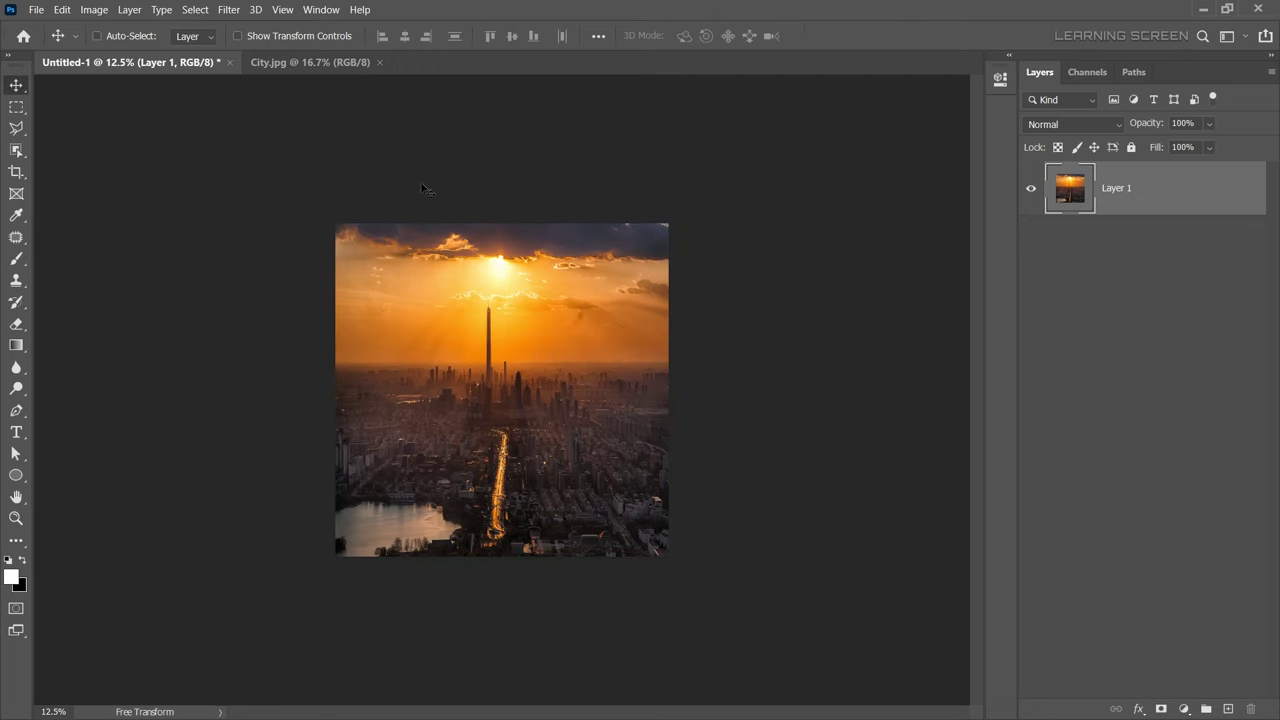
left_click(228, 9)
Apply the Polar Coordinates distortion to turn the city into a tunnel.
left_click(486, 243)
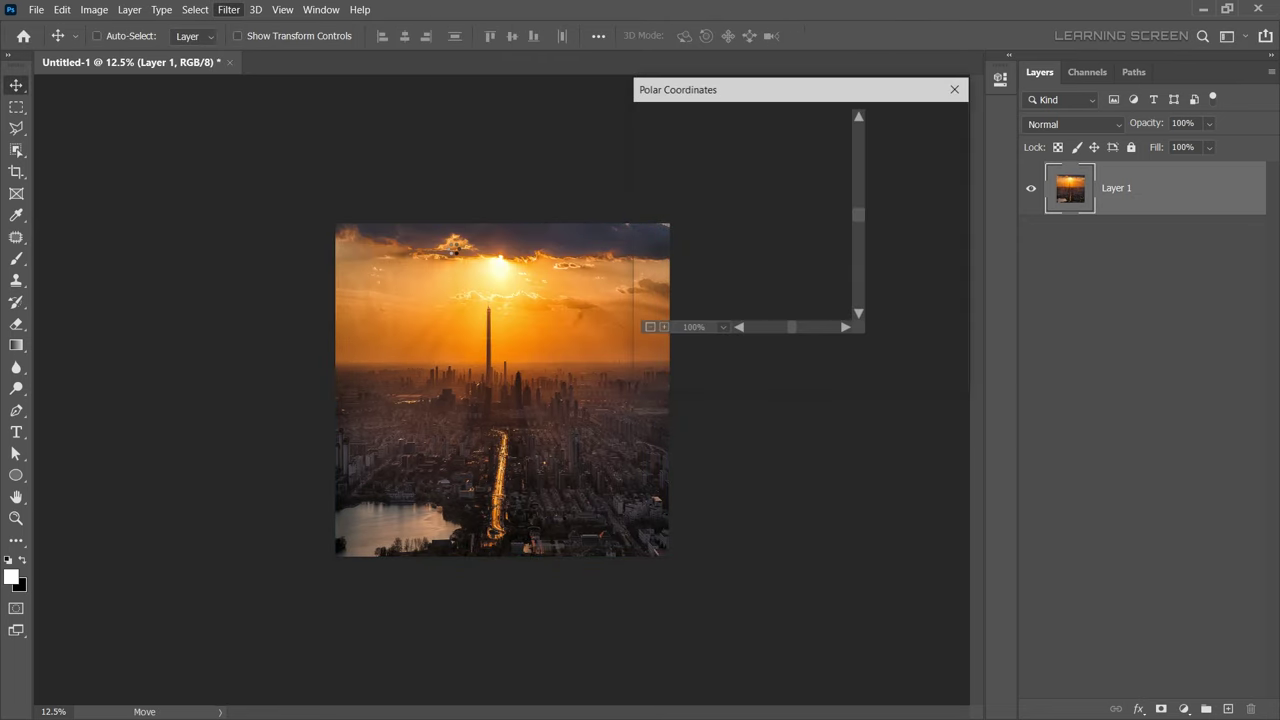
left_click(918, 121)
key("ctrl+equal")
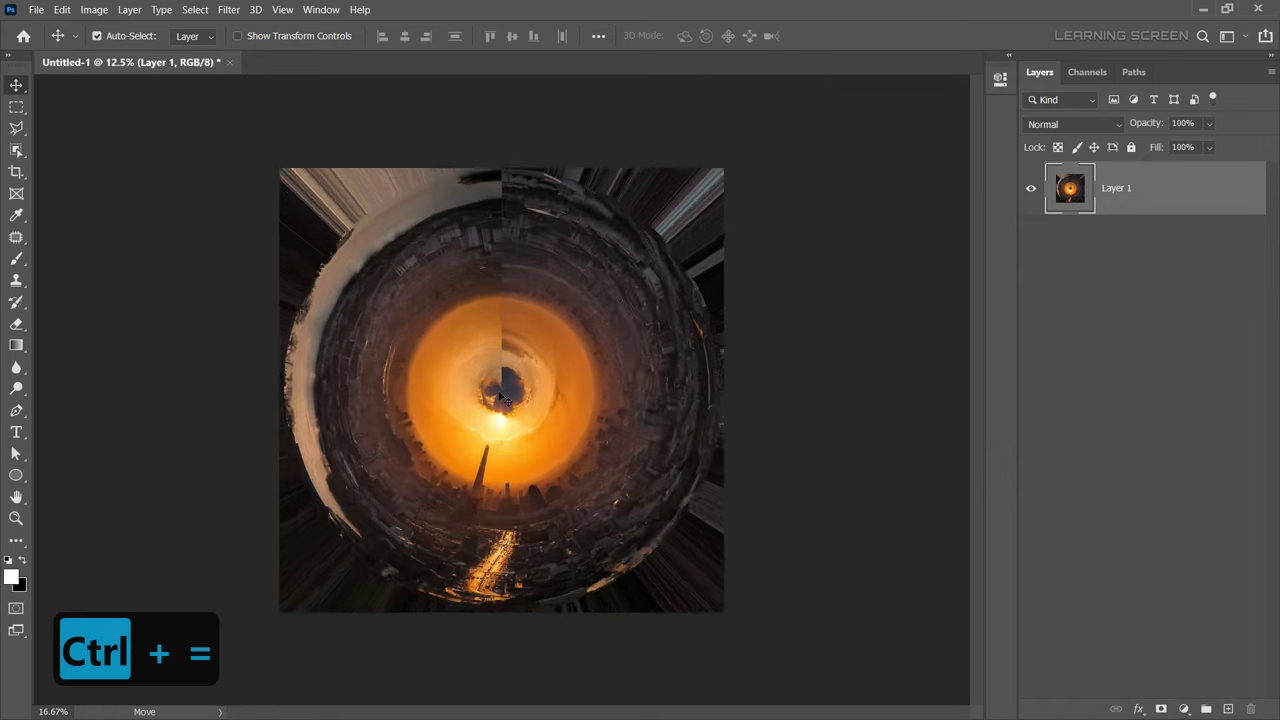
key("ctrl+equal")
Pinch the tunnel image at 100%.
left_click(228, 9)
left_click(460, 231)
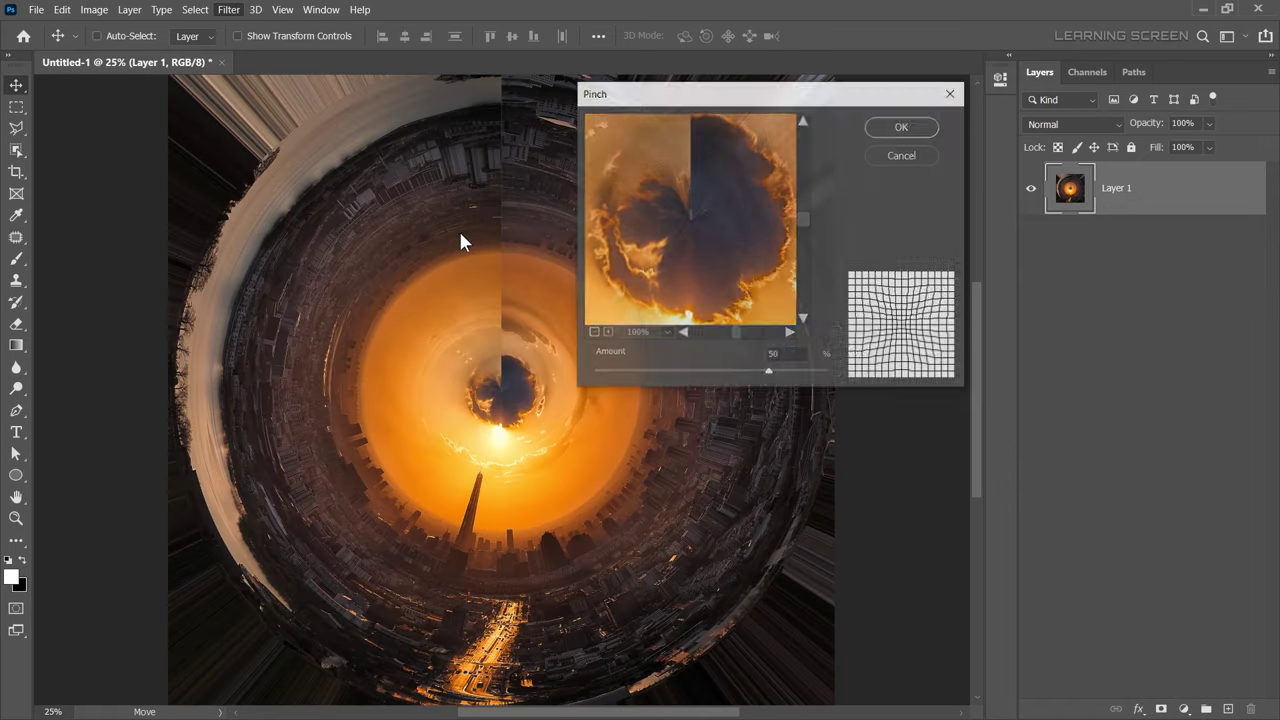
left_click(593, 332)
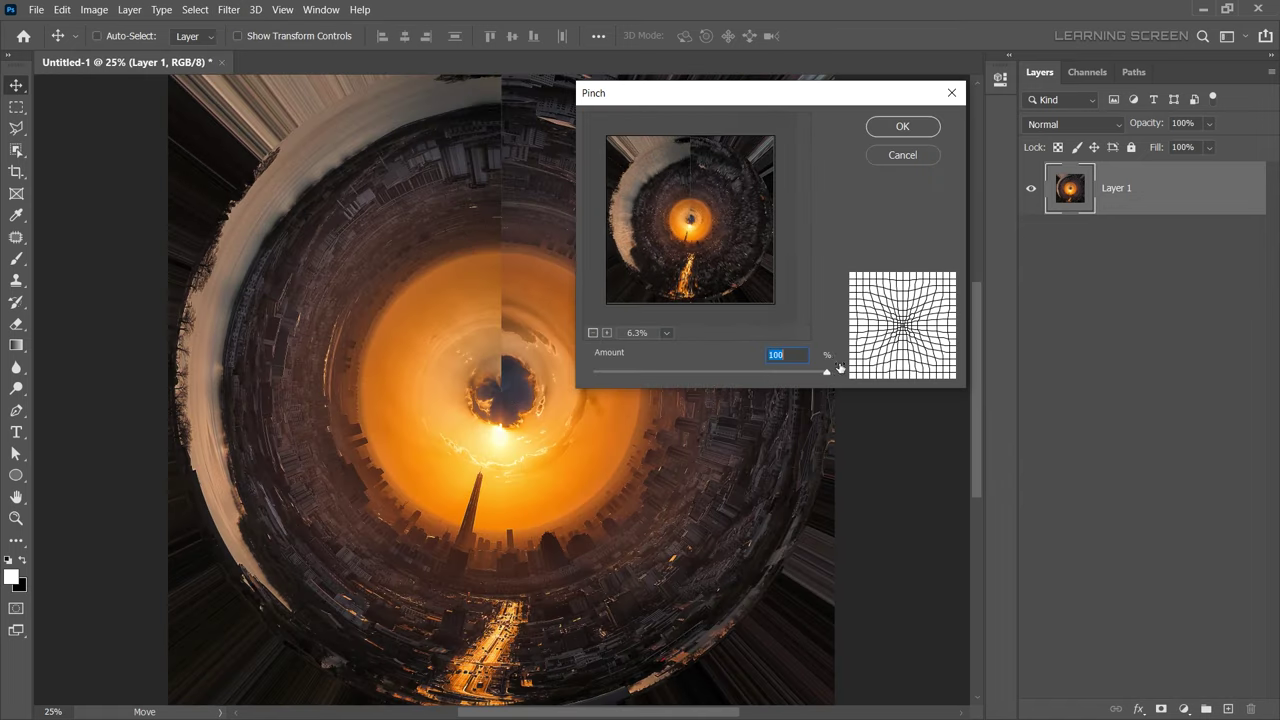
left_click(902, 126)
key("ctrl+minus")
Copy a circular Elliptical Marquee selection of the tunnel and start a new document.
right_click(16, 107)
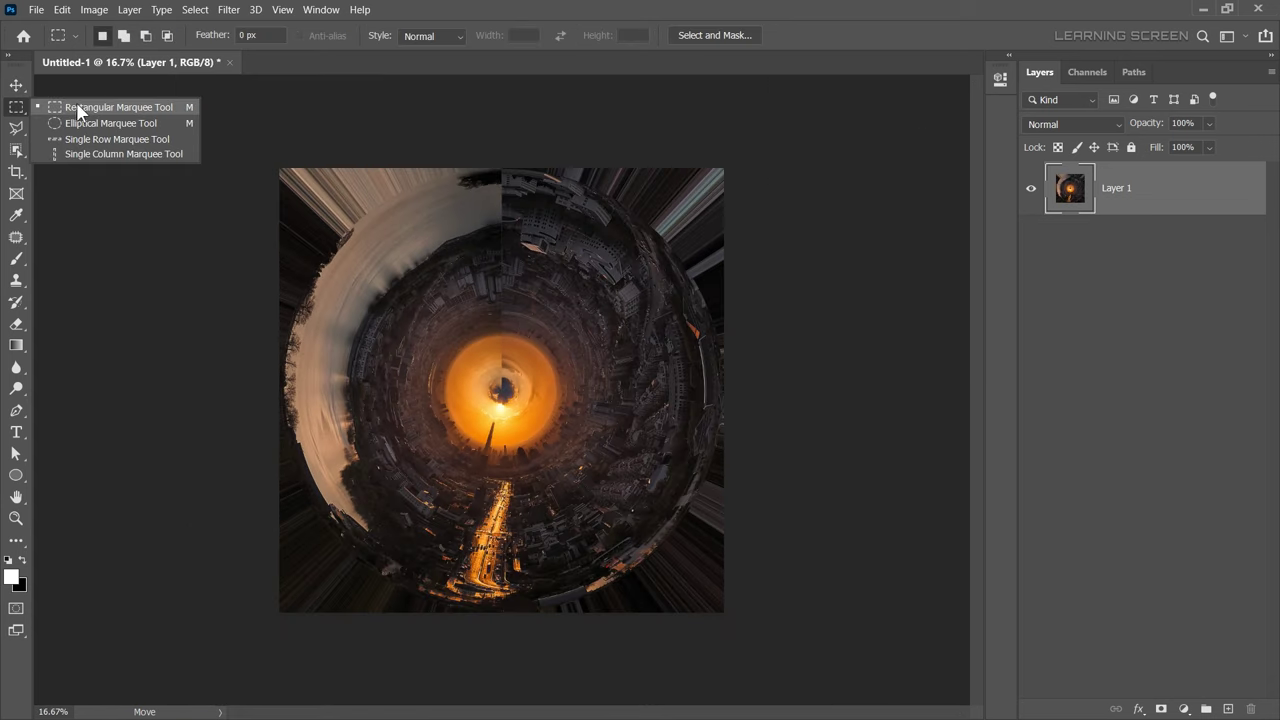
left_click(75, 125)
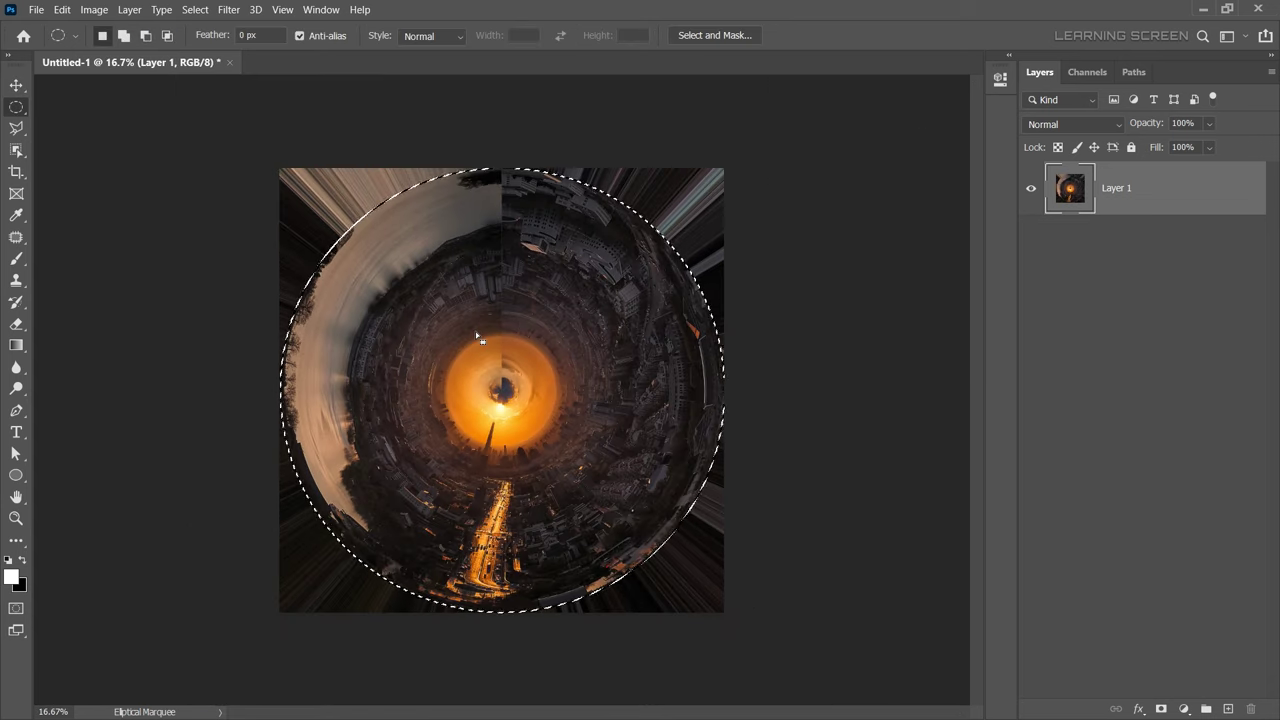
key("alt+f")
key("Return")
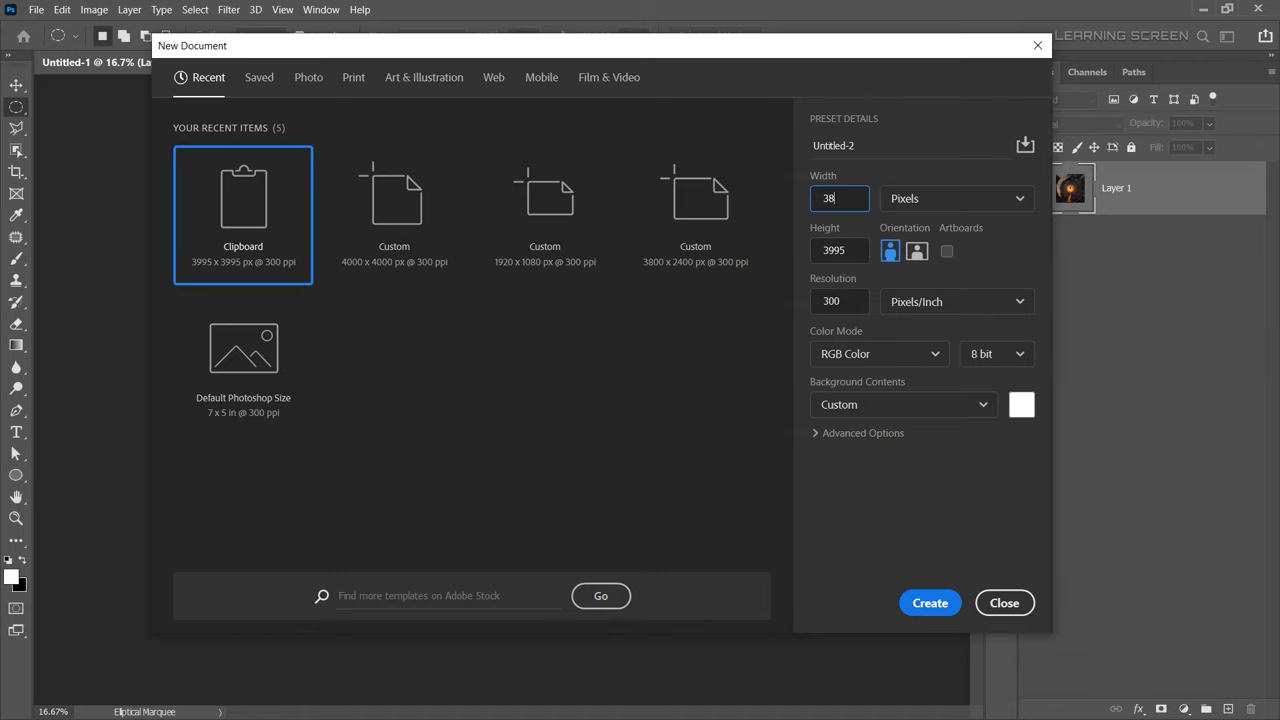
Create a transparent document and paste the tunnel, enlarged to about 144% to fill it.
left_click(900, 404)
left_click(860, 525)
left_click(930, 603)
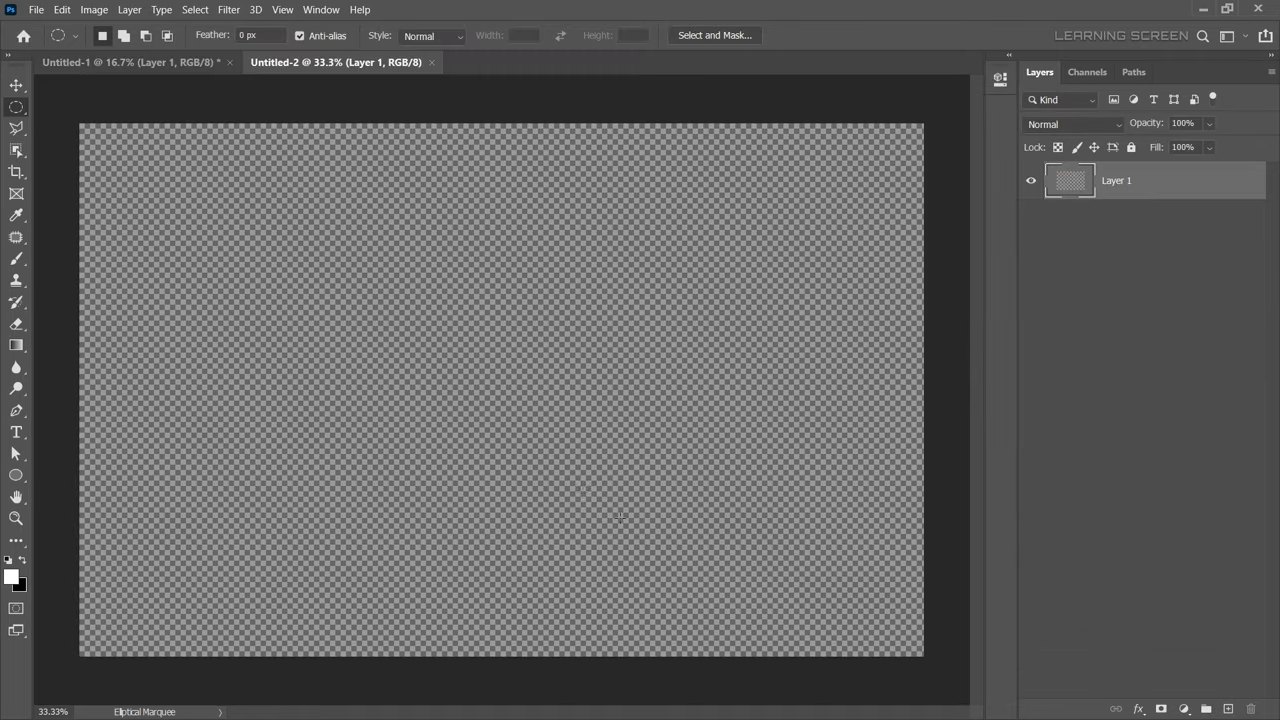
key("ctrl+v")
key("ctrl+t")
left_click_drag(675, 290, 748, 214)
left_click_drag(613, 480, 571, 370)
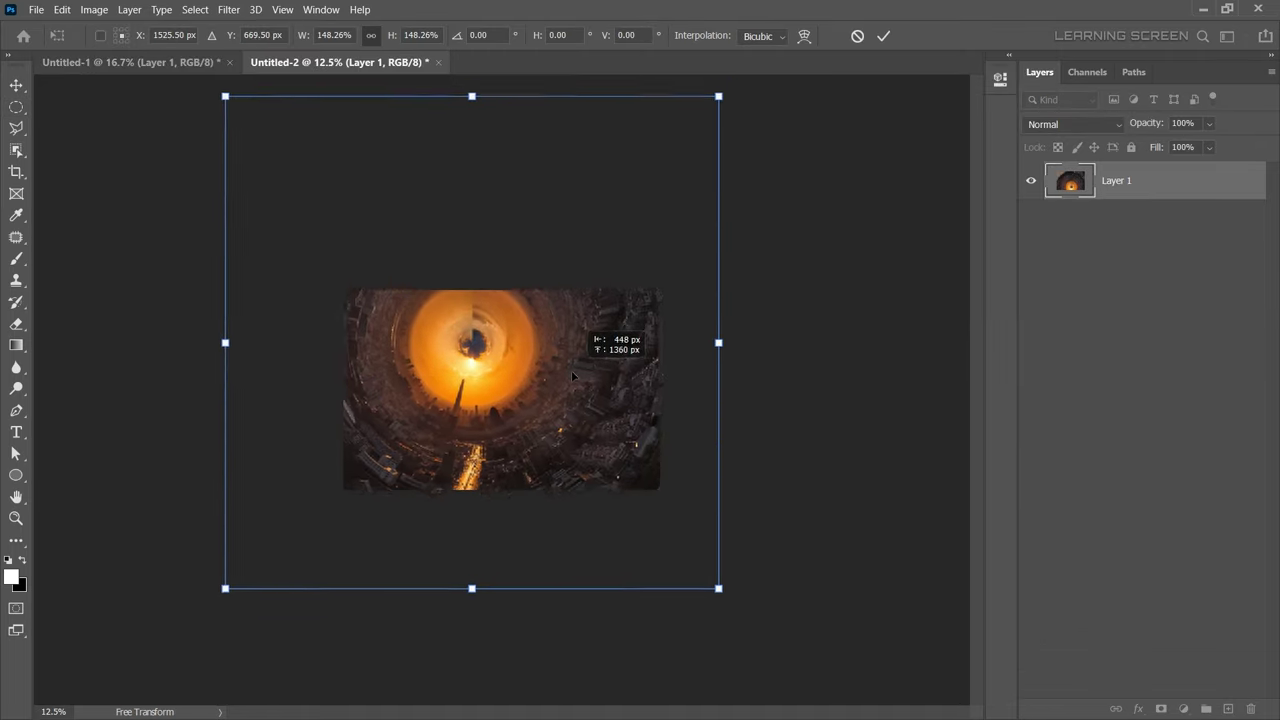
key("Return")
Close the first document without saving.
key("m")
left_click(229, 62)
left_click(678, 281)
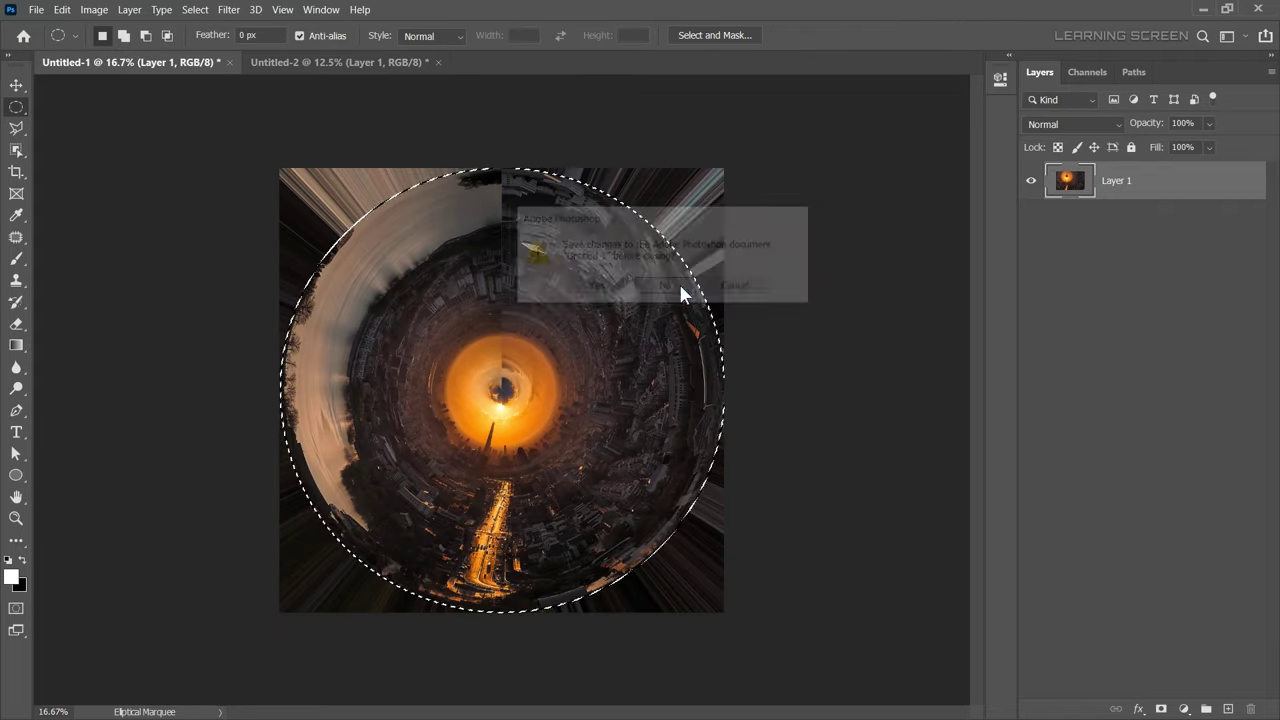
Content-Aware Fill a circular selection over the dark clouds at the sun.
scroll(357, 342, "up", 5)
left_click_drag(402, 393, 549, 525)
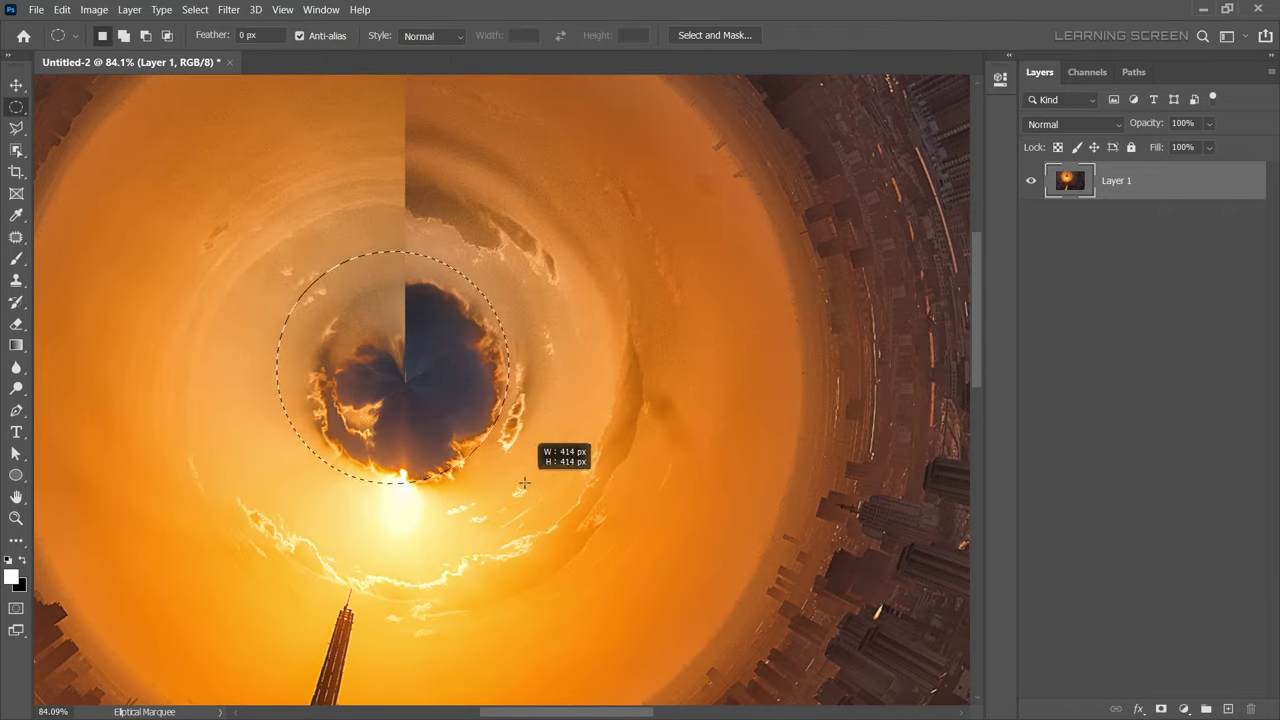
left_click(62, 9)
left_click(69, 254)
left_click(680, 197)
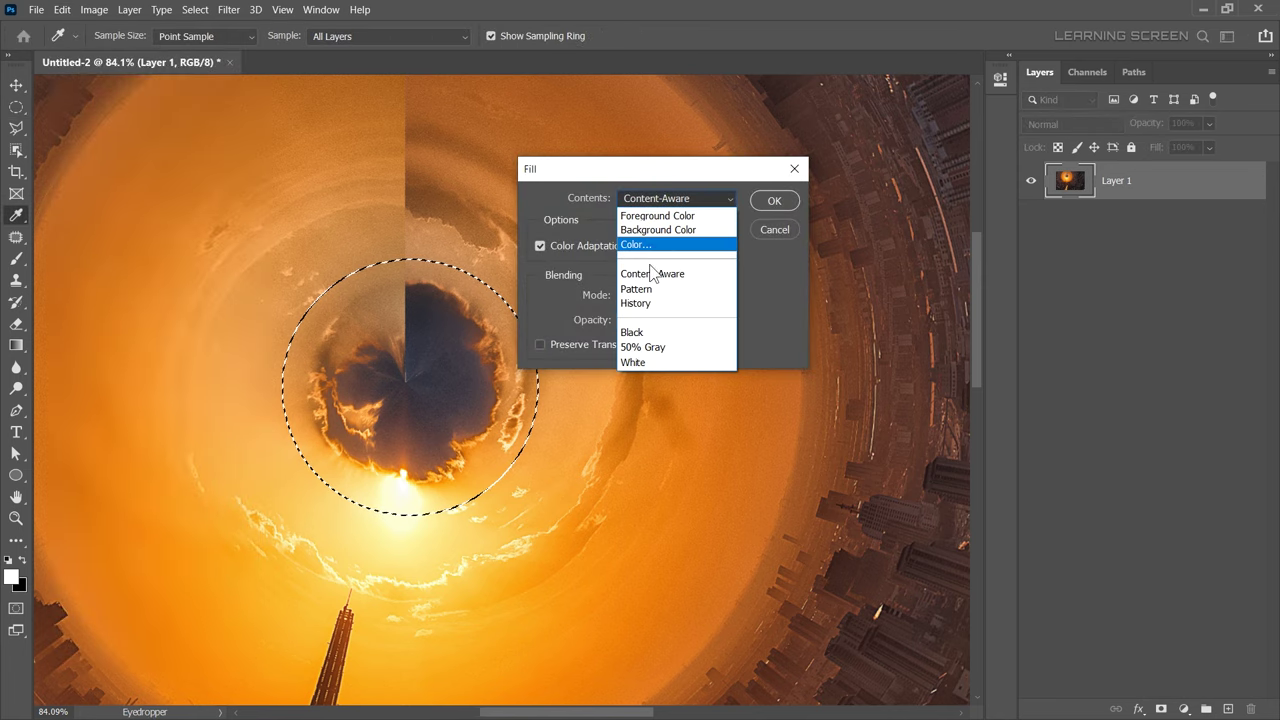
left_click(737, 272)
left_click(766, 200)
key("ctrl+d")
Run another Content-Aware Fill on the upper sun area.
left_click_drag(405, 161, 414, 368)
left_click(62, 9)
left_click(69, 254)
left_click(766, 200)
Smooth the seam through the sky with the Patch tool.
key("j")
scroll(414, 368, "up", 3)
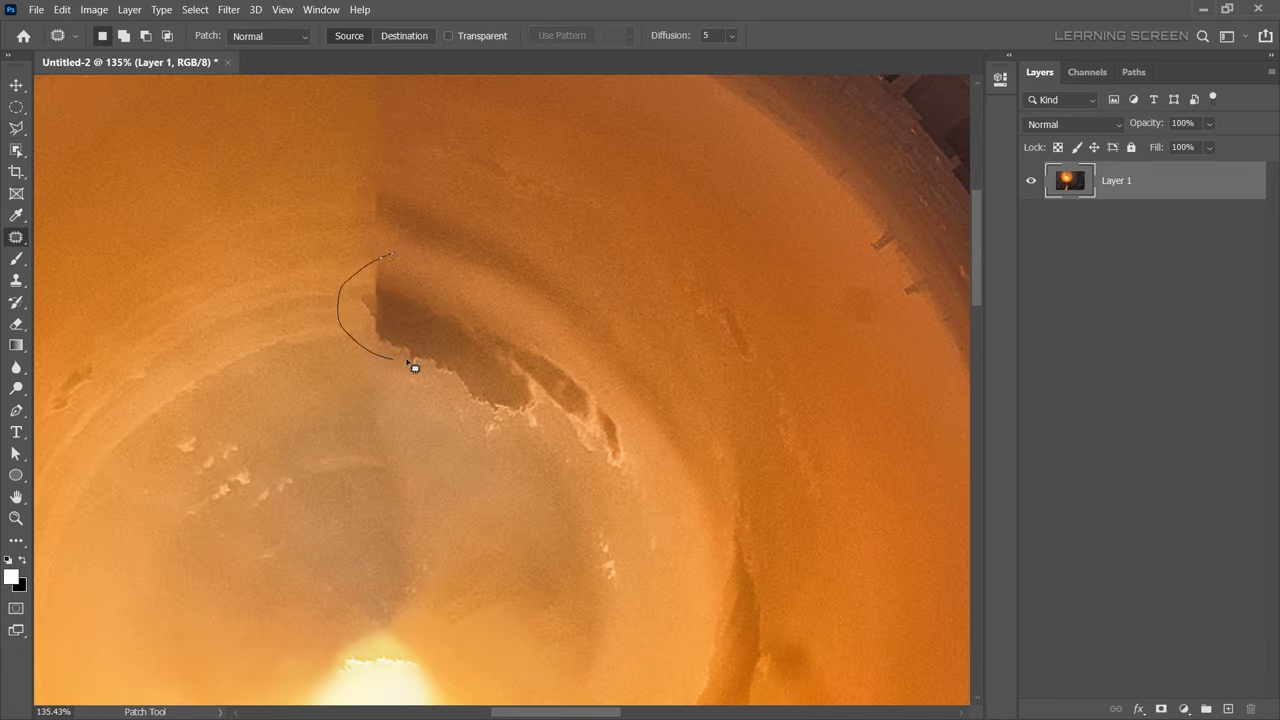
left_click_drag(309, 200, 460, 291)
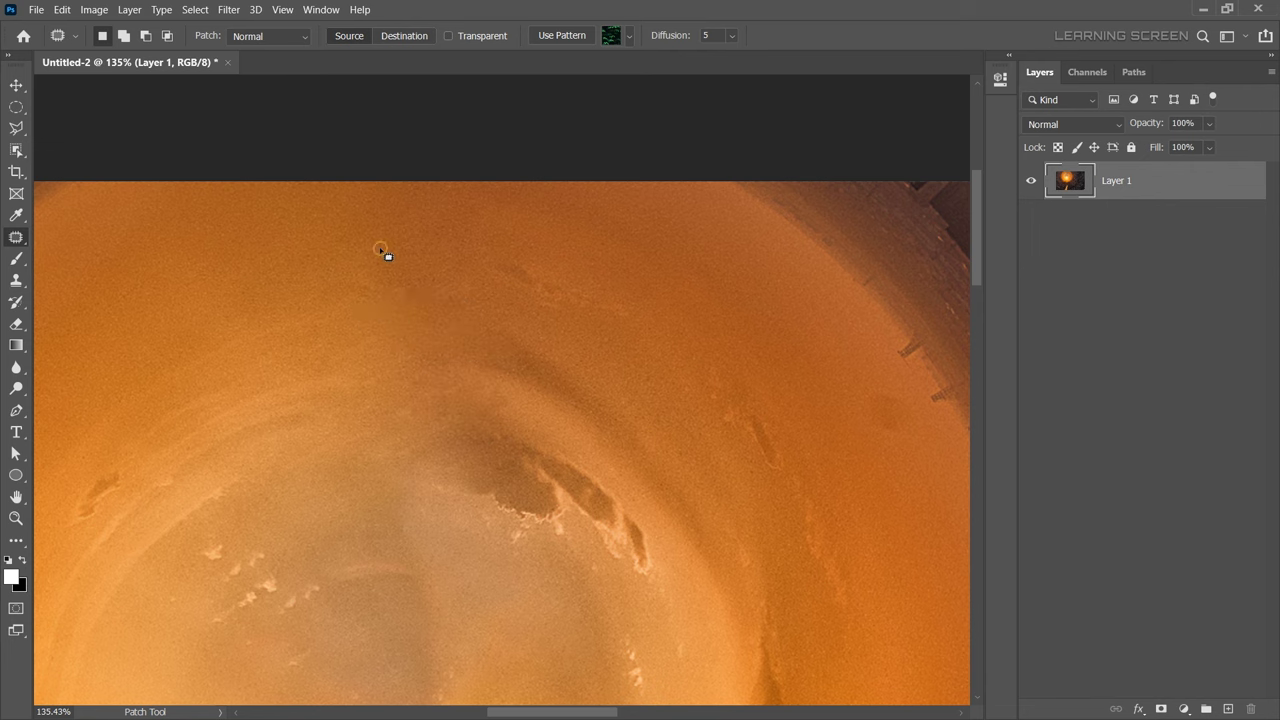
key("ctrl+0")
Add a clipped Color Balance adjustment to City (Cyan -22, Blue +27).
key("v")
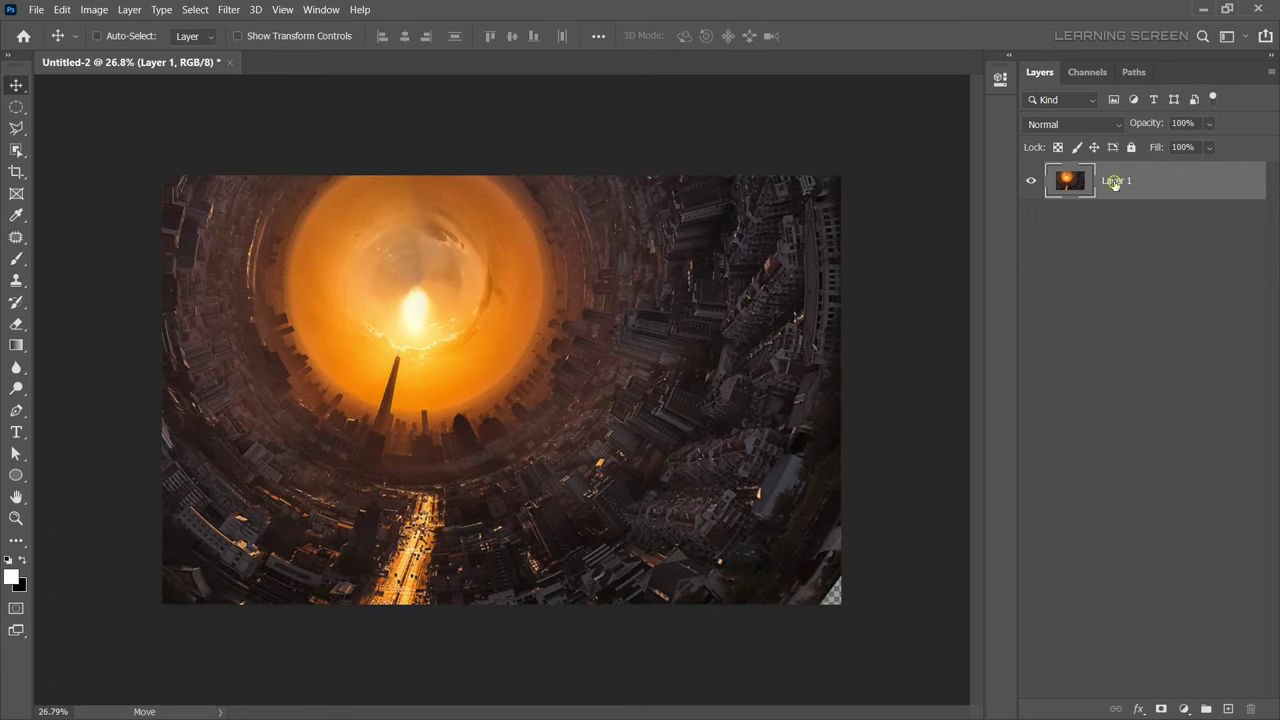
type("City")
left_click(1183, 708)
left_click(1172, 570)
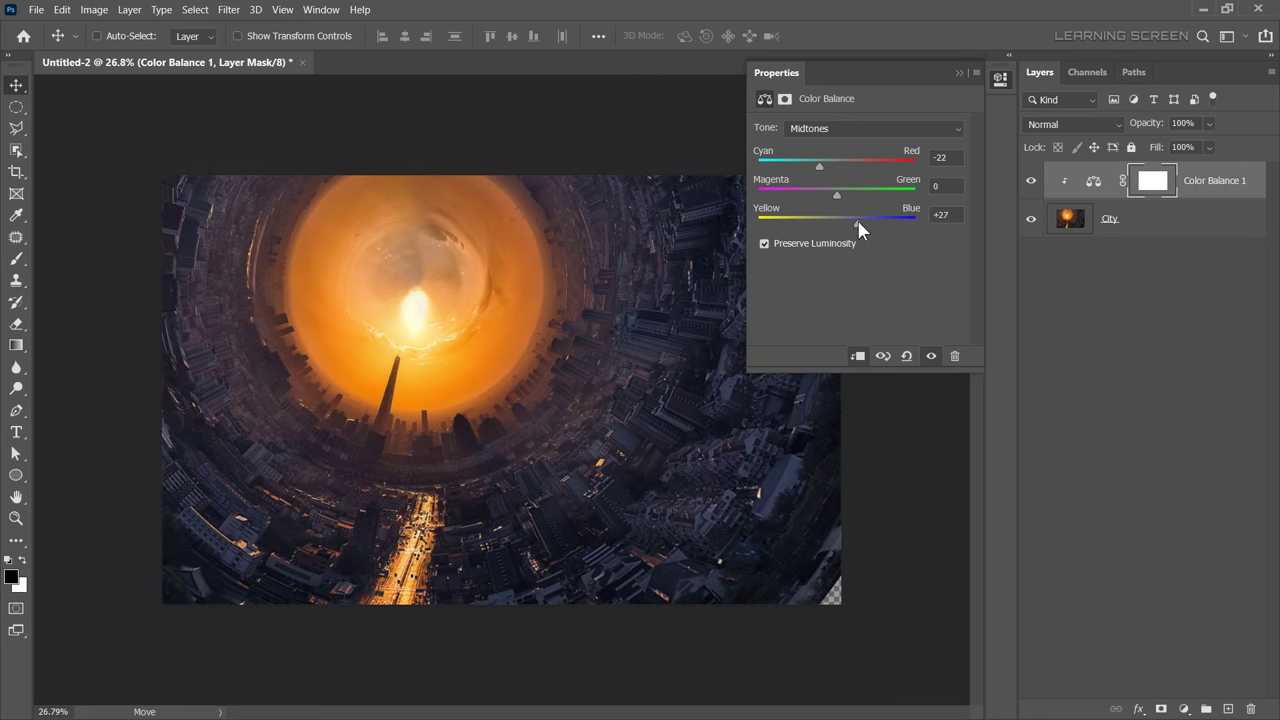
left_click(958, 72)
Open the Tower.jpg photo.
left_click(35, 9)
left_click(55, 48)
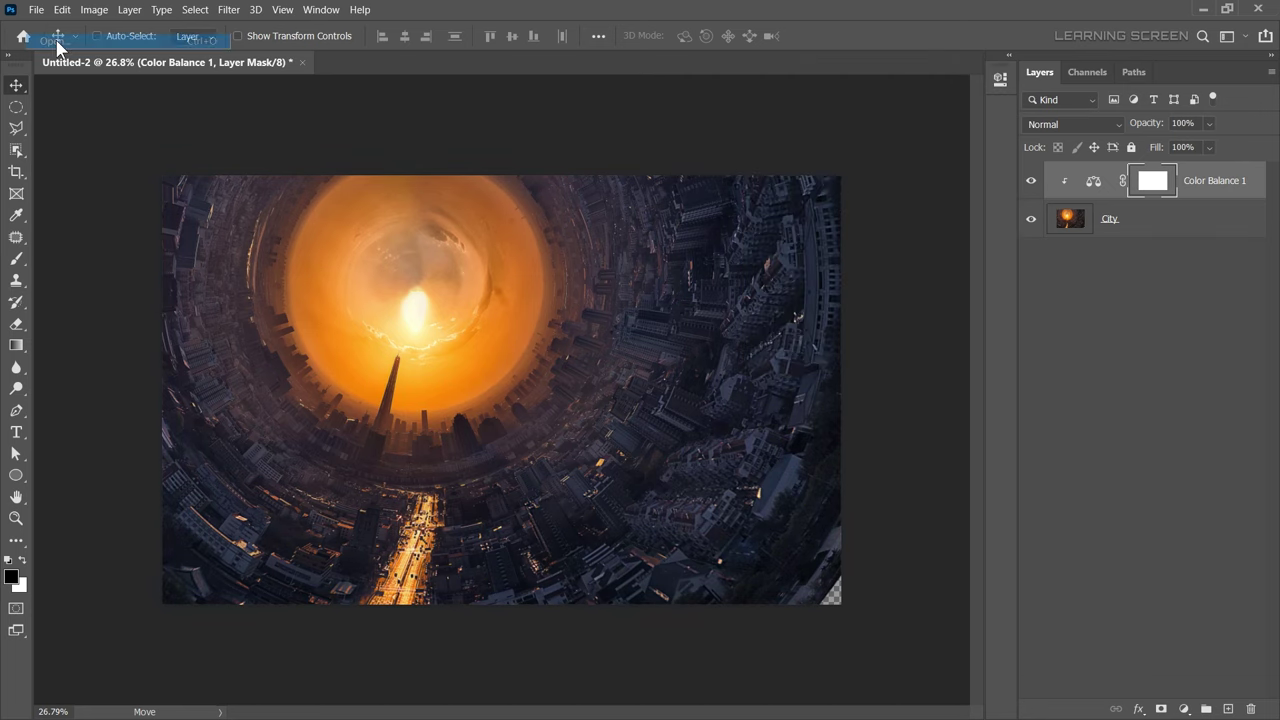
double_click(838, 146)
Trace the rusty tower's outline with the Pen tool from its base and make it a selection.
scroll(465, 578, "up", 10)
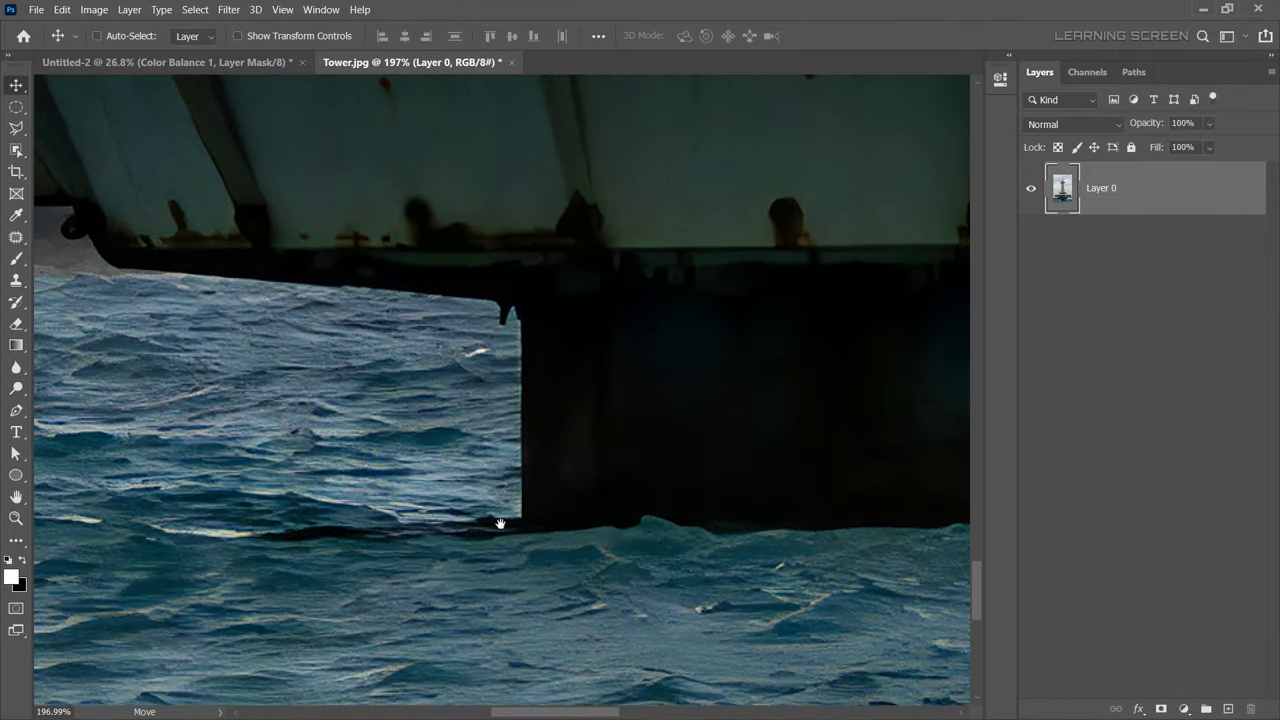
key("p")
scroll(505, 511, "up", 3)
left_click(505, 511)
scroll(506, 279, "up", 5)
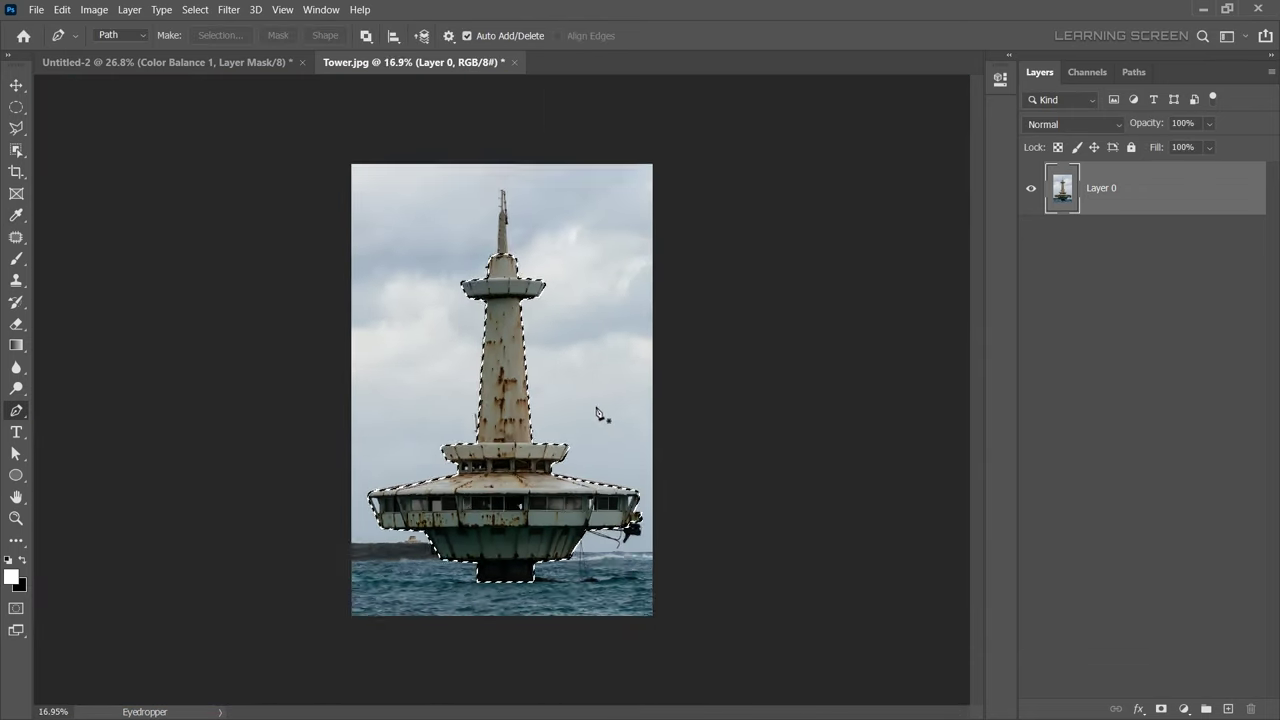
key("ctrl+plus")
Paste the cut-out tower into the tunnel composite and move it up over the city.
left_click(160, 62)
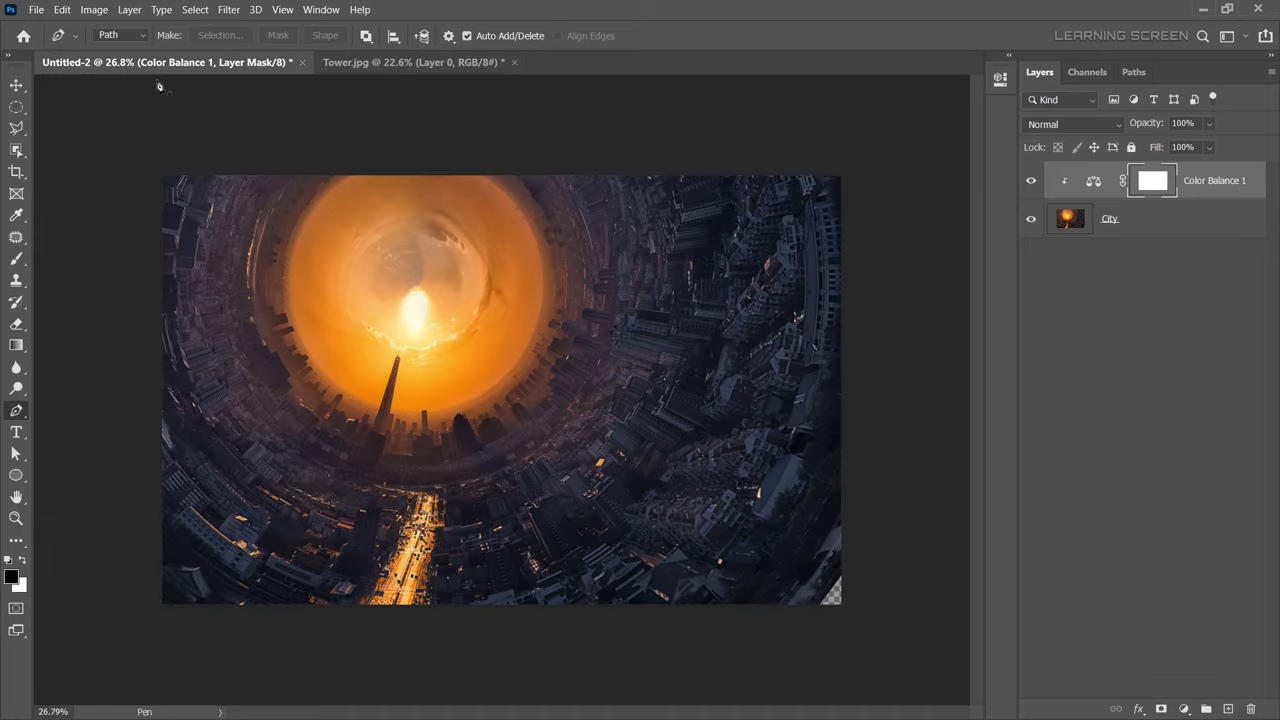
key("ctrl+v")
left_click_drag(436, 287, 436, 160)
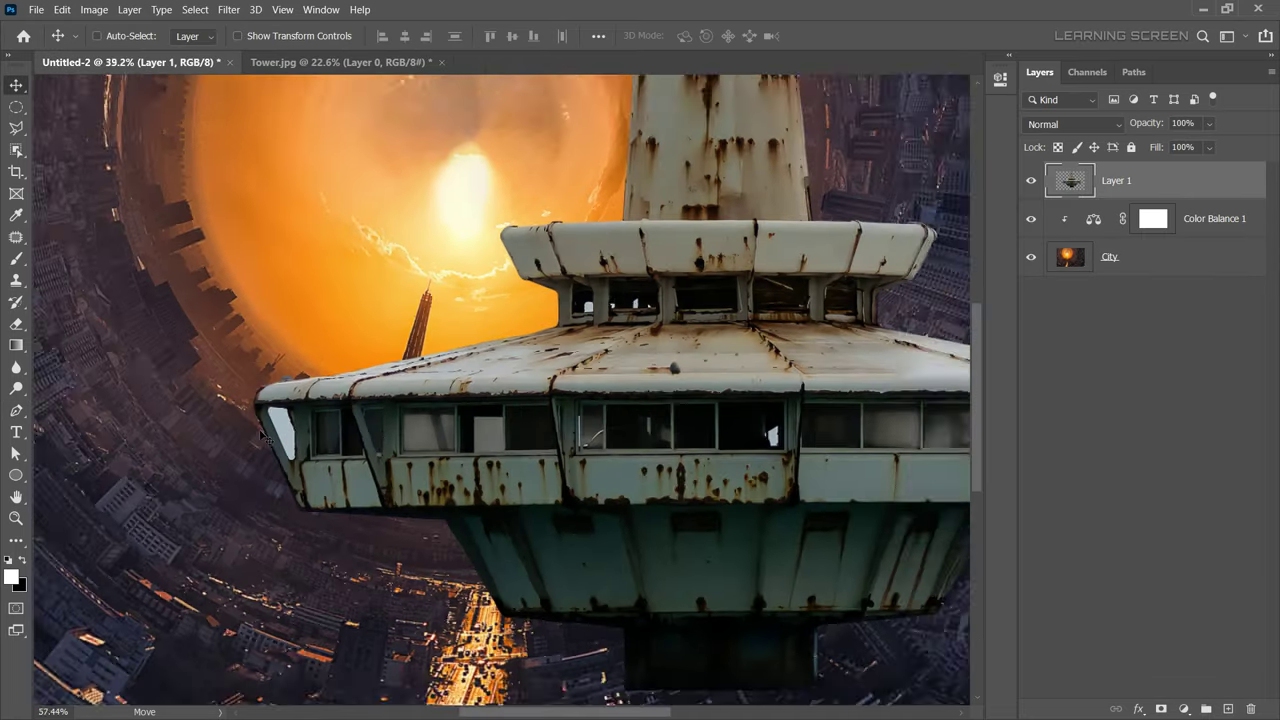
scroll(187, 388, "up", 10)
Cut out the tower's window gaps with a Pen path selection and Delete.
left_click(15, 411)
scroll(466, 200, "up", 2)
left_click(275, 182)
left_click(491, 212)
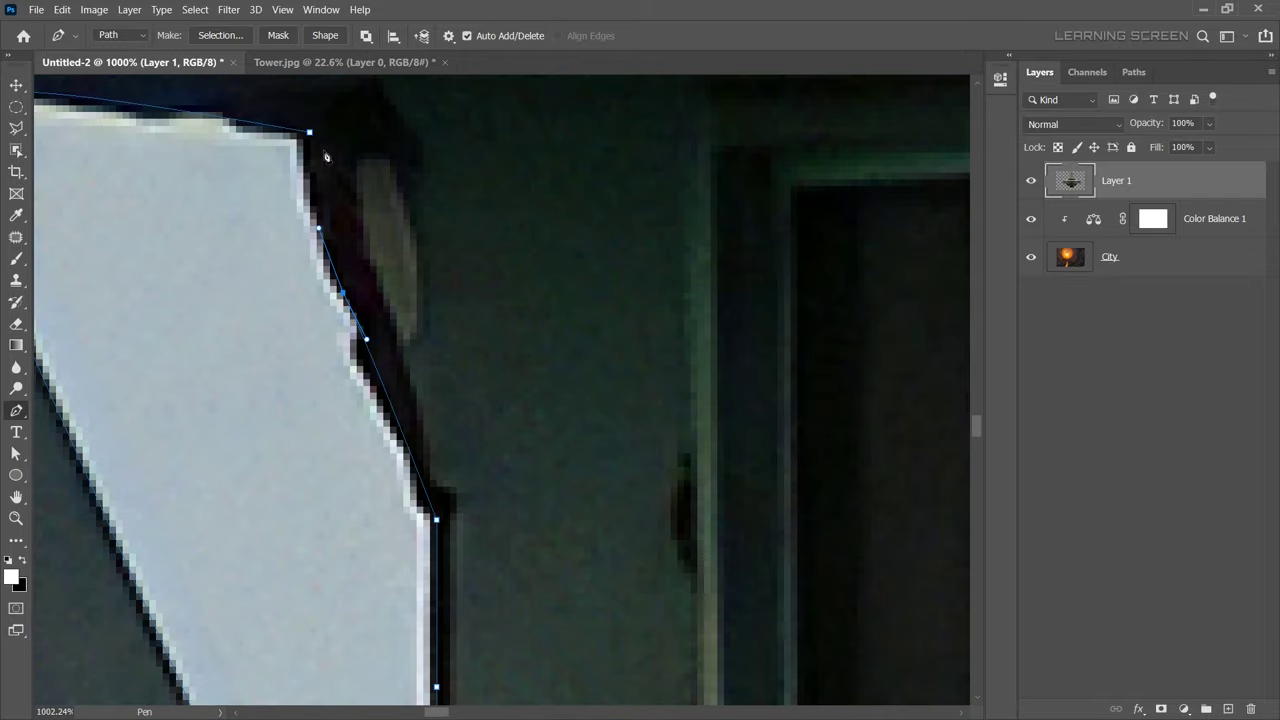
right_click(304, 258)
left_click(357, 329)
key("Delete")
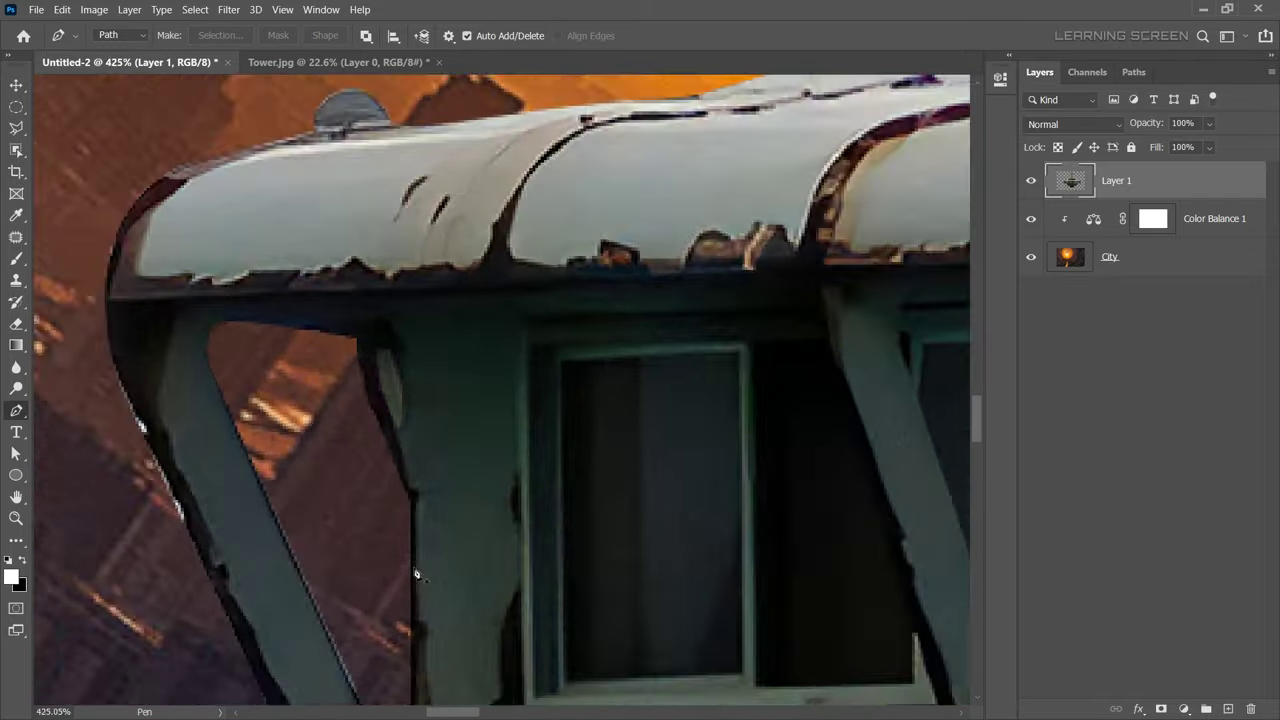
Patch the white spot on the tower with dark window glass.
scroll(568, 497, "down", 3)
scroll(568, 497, "down", 3)
scroll(455, 375, "down", 1)
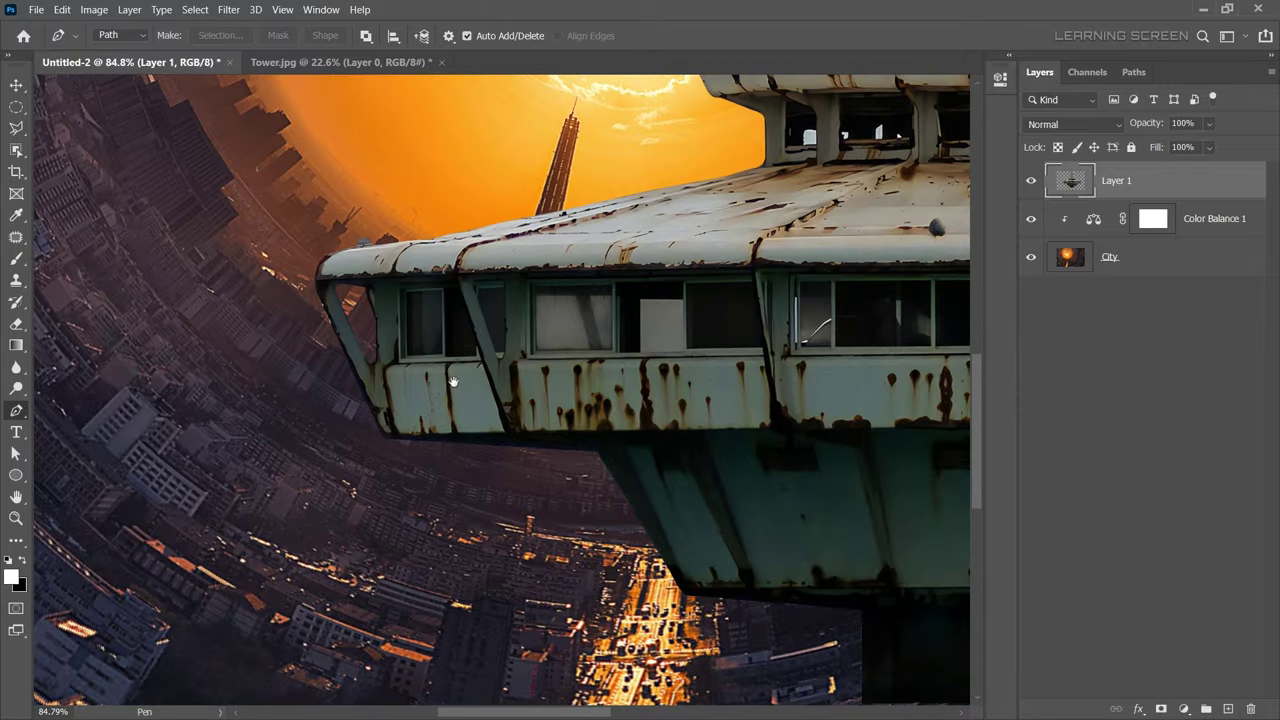
scroll(462, 375, "down", 1)
scroll(765, 333, "up", 10)
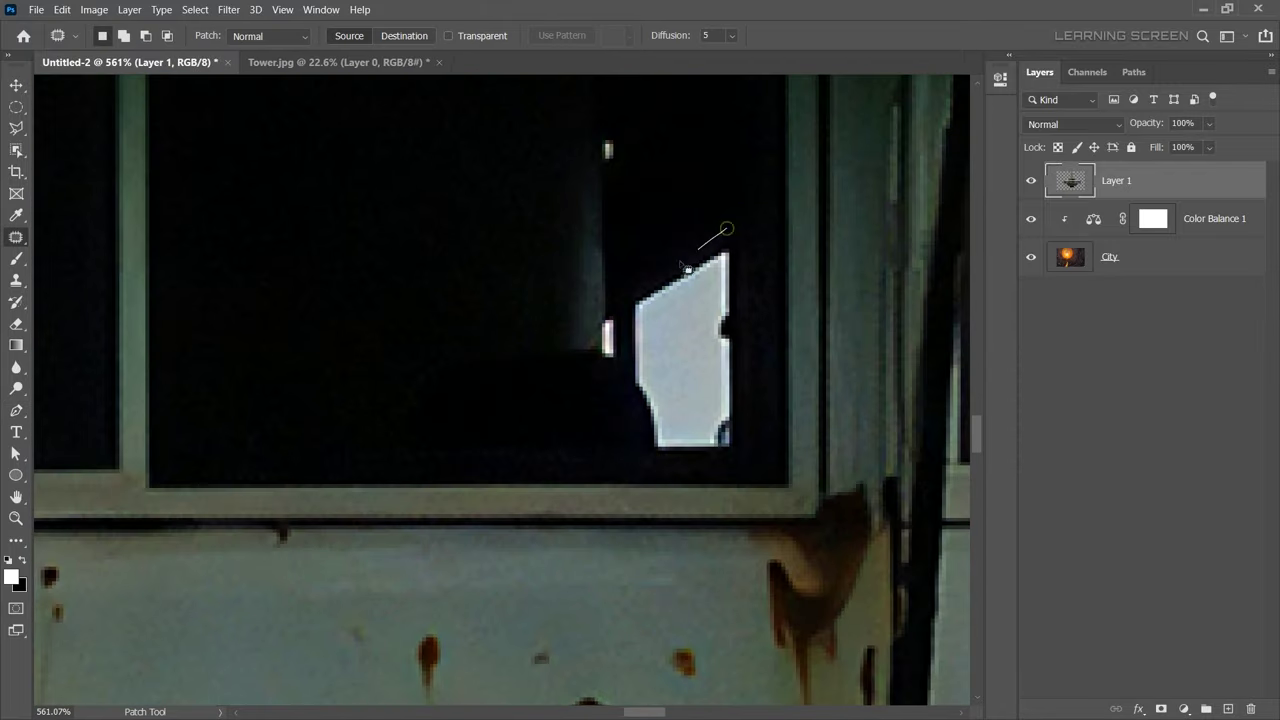
left_click_drag(758, 423, 726, 230)
scroll(690, 238, "down", 2)
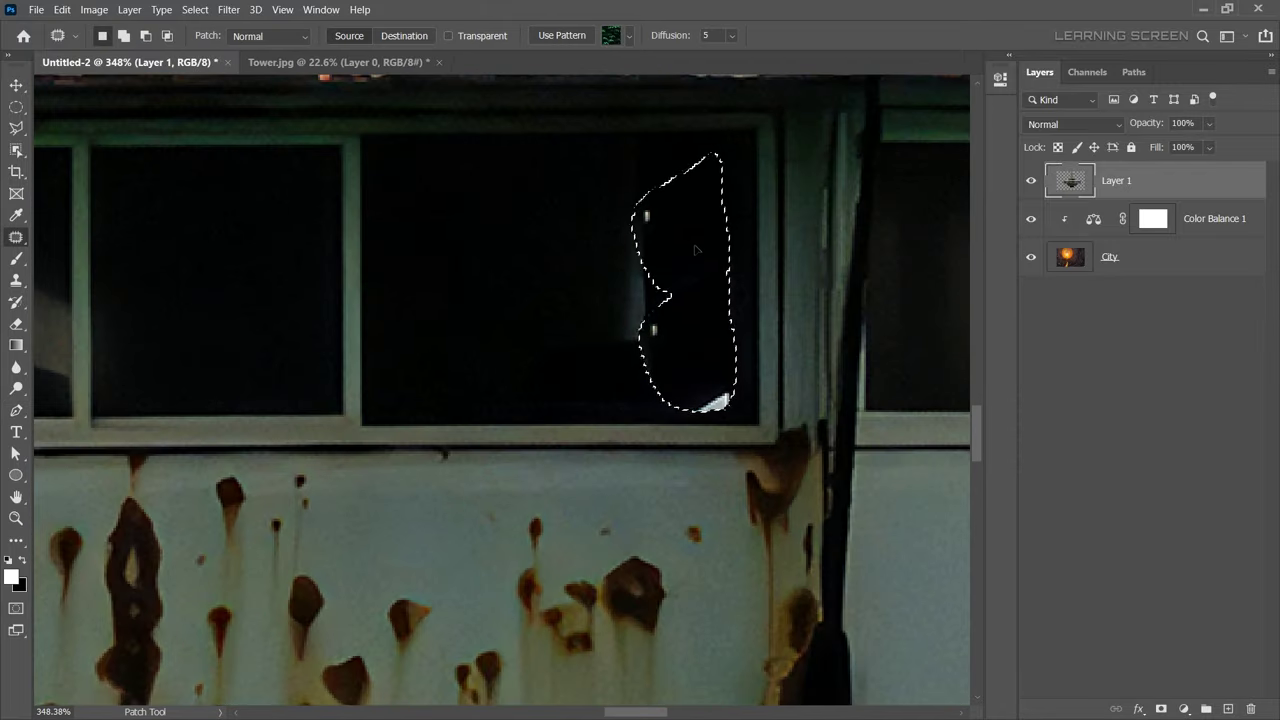
key("ctrl+minus")
key("ctrl+minus")
key("ctrl+minus")
key("ctrl+minus")
Rotate the tower into a diagonal tilt, enlarge it and shift it lower right.
key("ctrl+t")
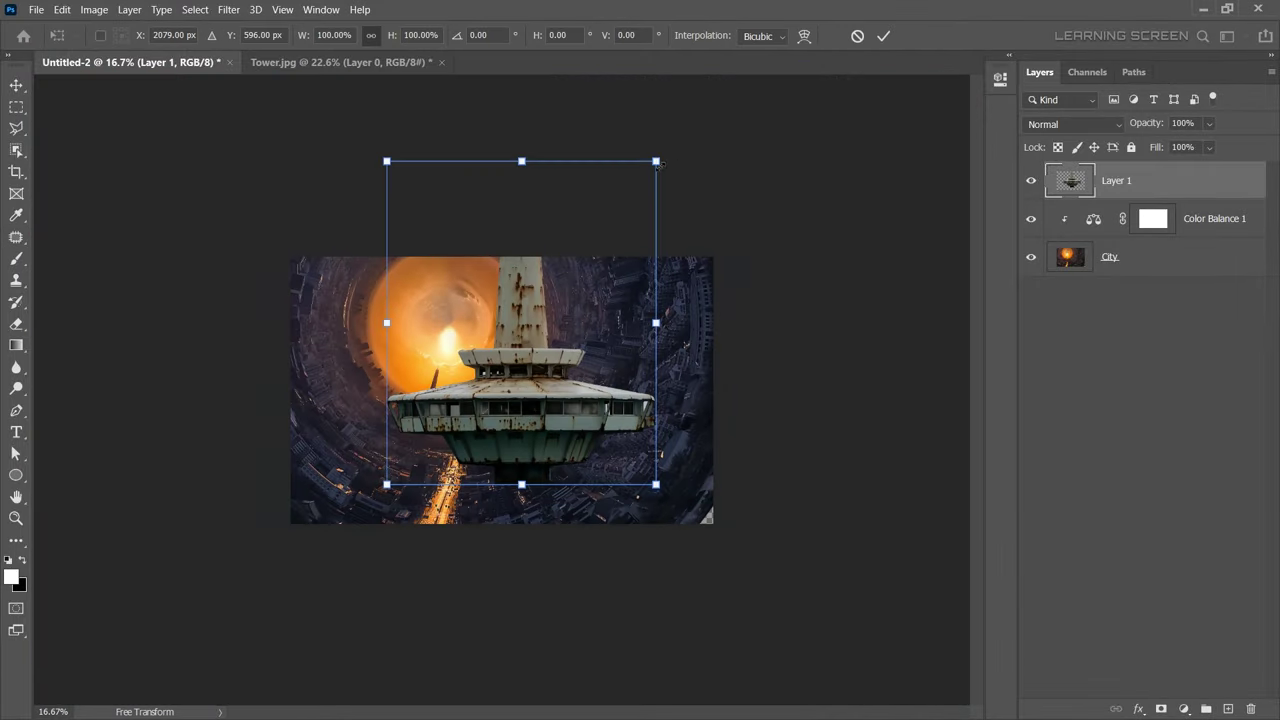
left_click_drag(760, 171, 665, 78)
left_click_drag(560, 380, 620, 420)
left_click_drag(677, 91, 693, 69)
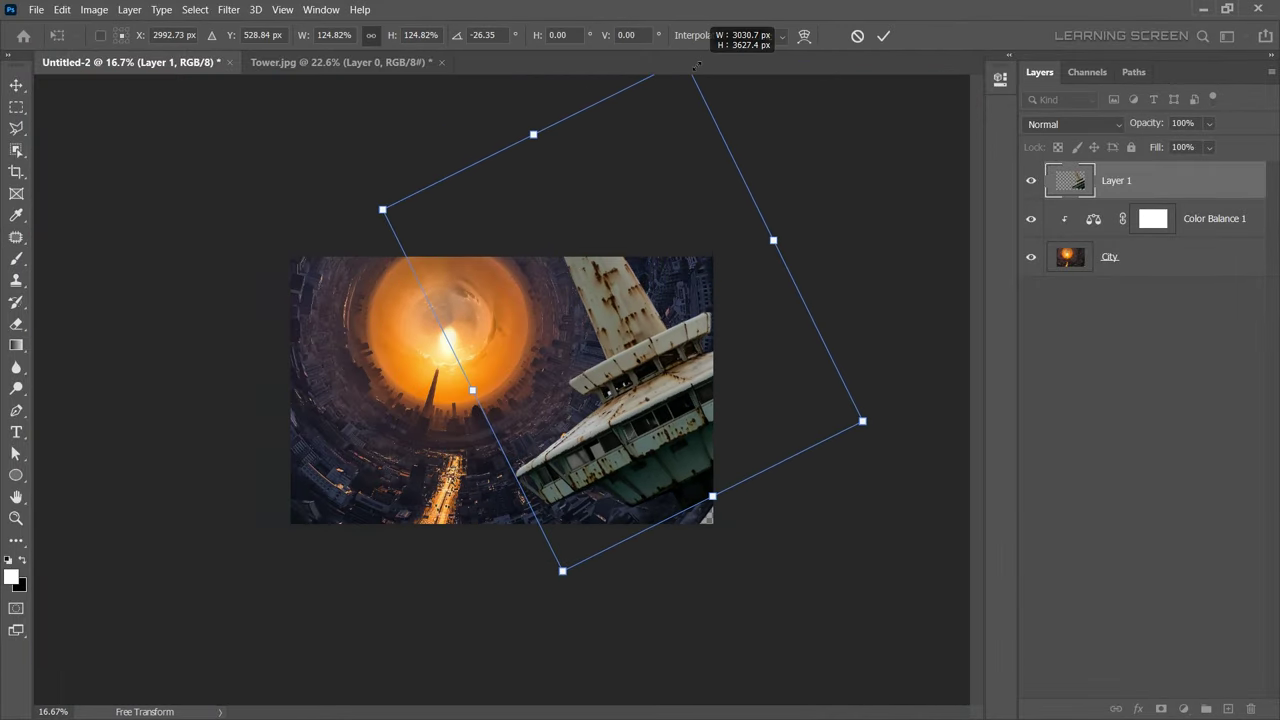
left_click(883, 36)
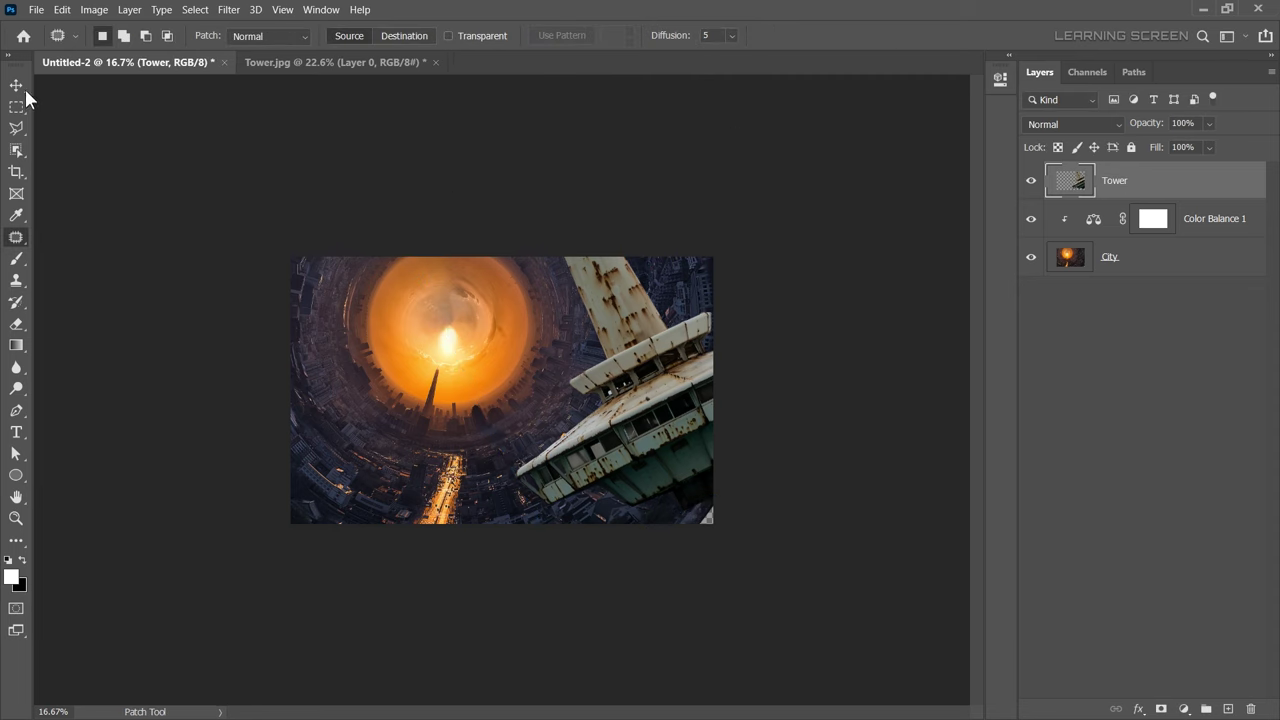
Close Tower.jpg and darken the tower with a clipped Levels lowering output white.
left_click(436, 64)
left_click(1183, 708)
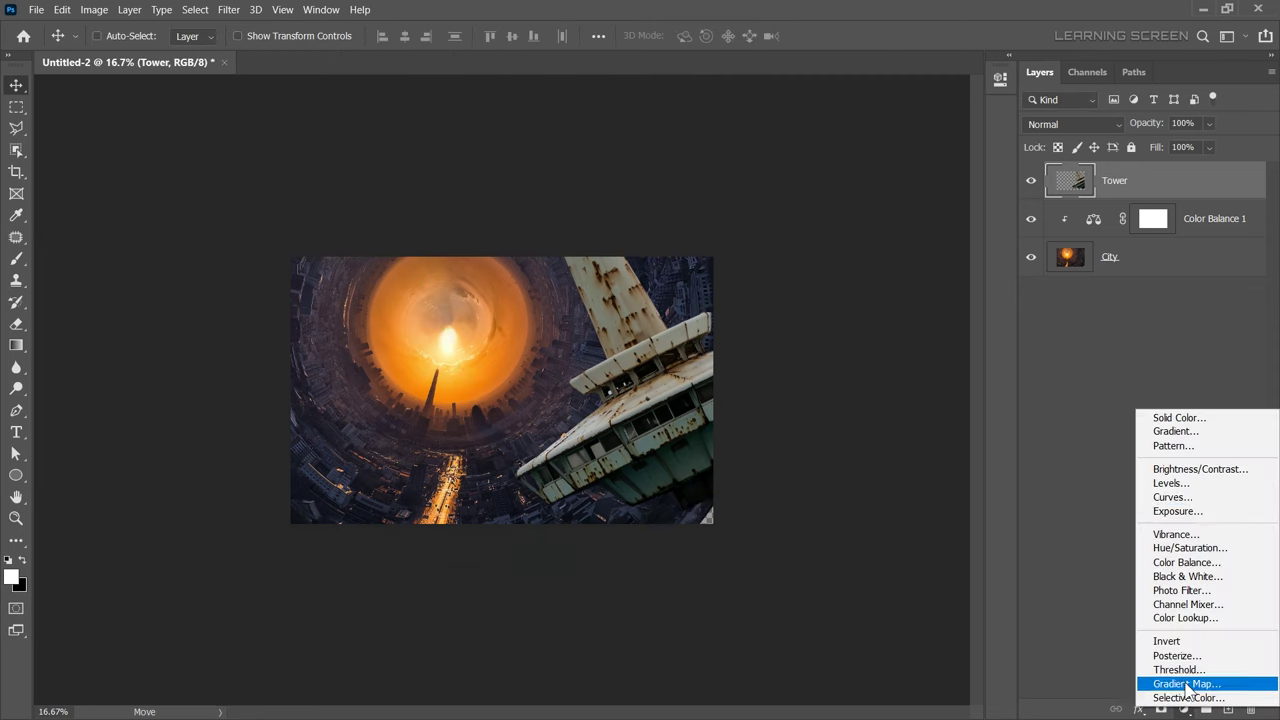
left_click(1165, 484)
left_click_drag(957, 297, 798, 308)
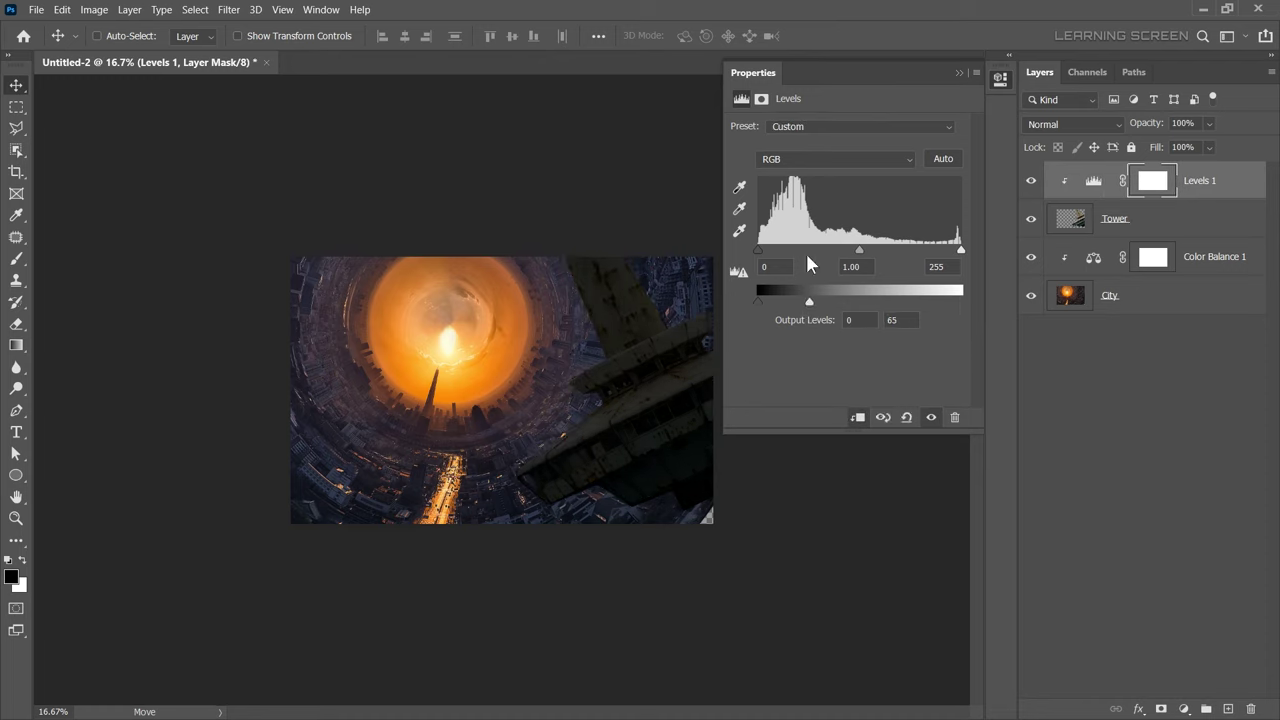
Add a Blue-channel Curves adjustment to the tower, then hide its effect.
left_click(1183, 708)
left_click(1165, 505)
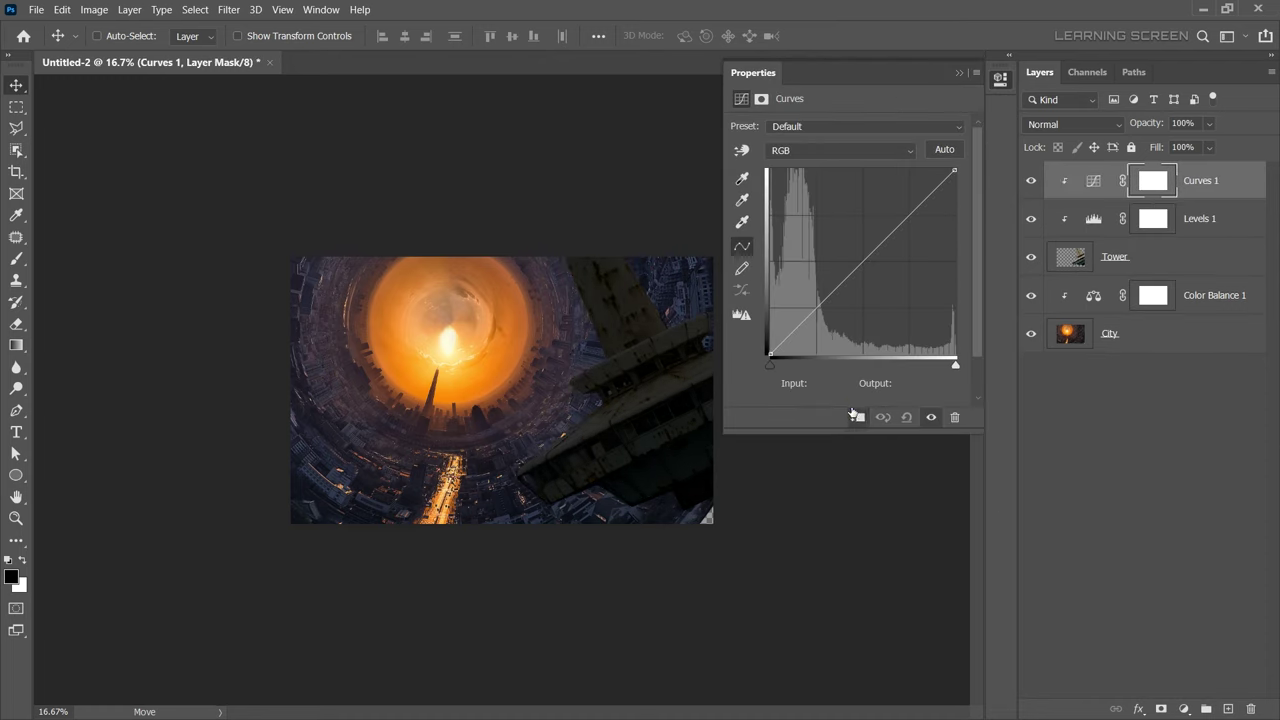
left_click(814, 150)
left_click(805, 213)
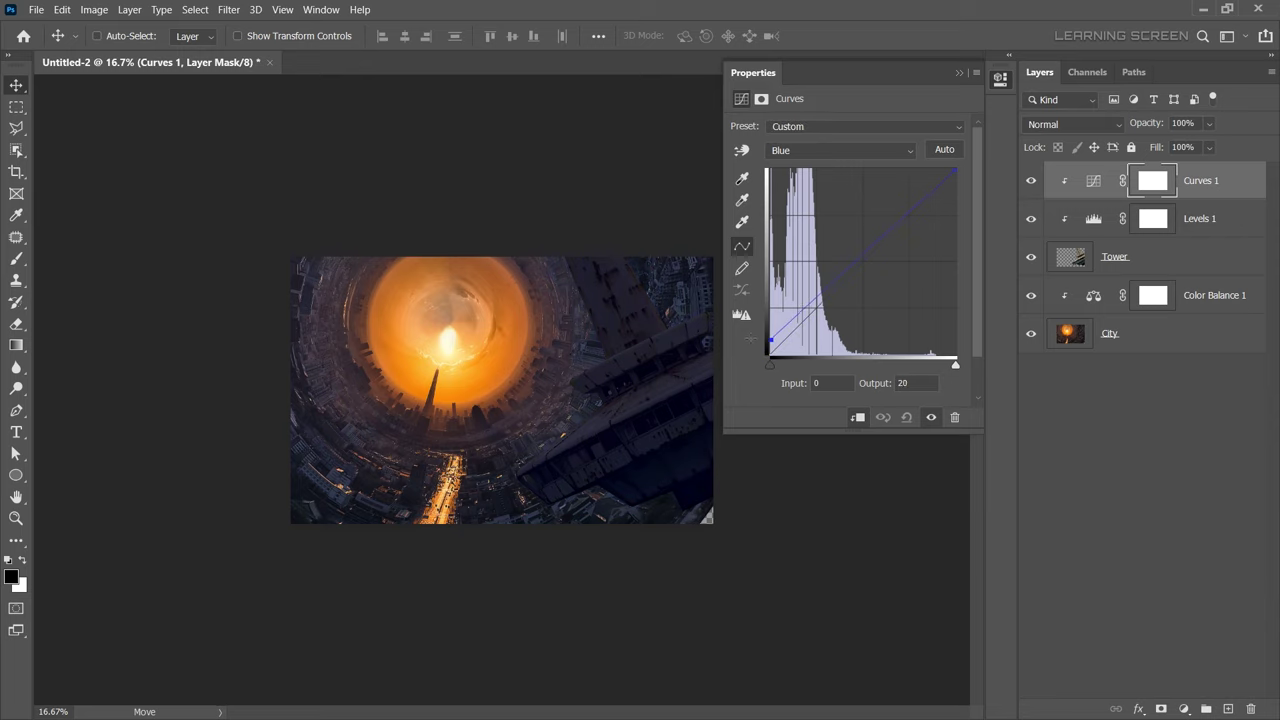
left_click(958, 72)
left_click(1031, 180)
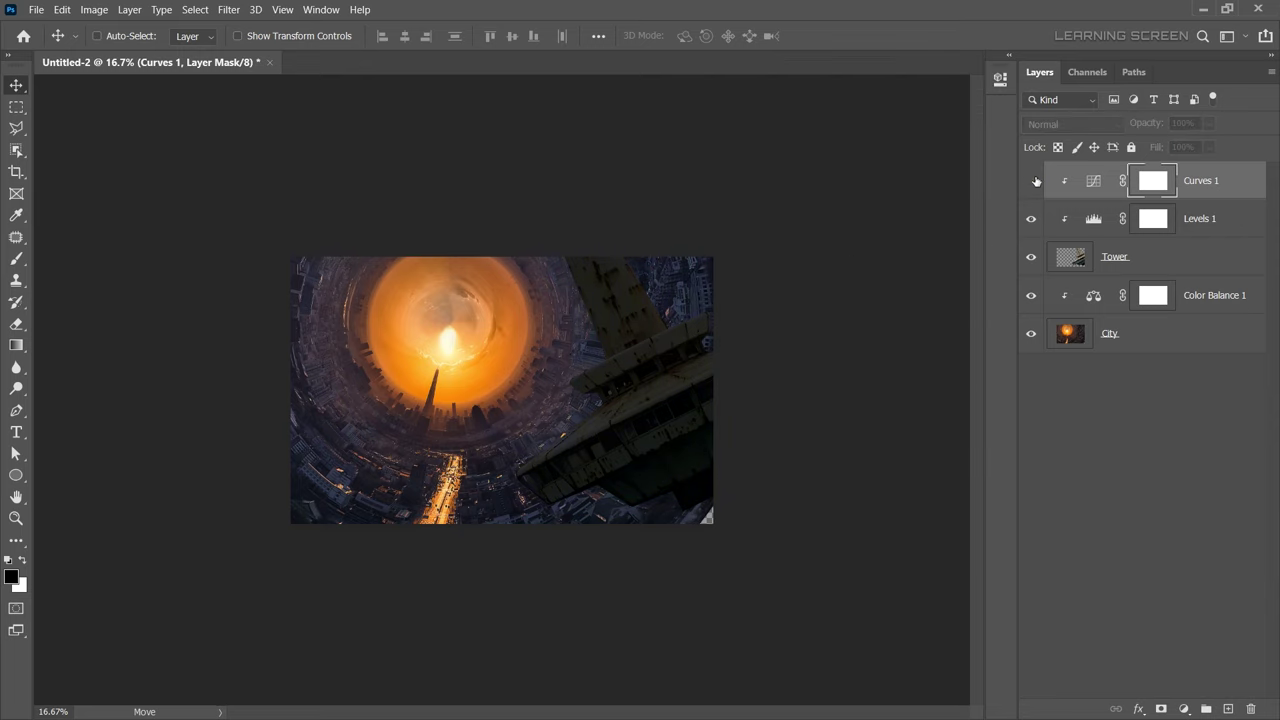
Add a second Levels adjustment with output white lowered to 132.
left_click(1183, 708)
left_click(1158, 487)
left_click_drag(961, 300, 866, 300)
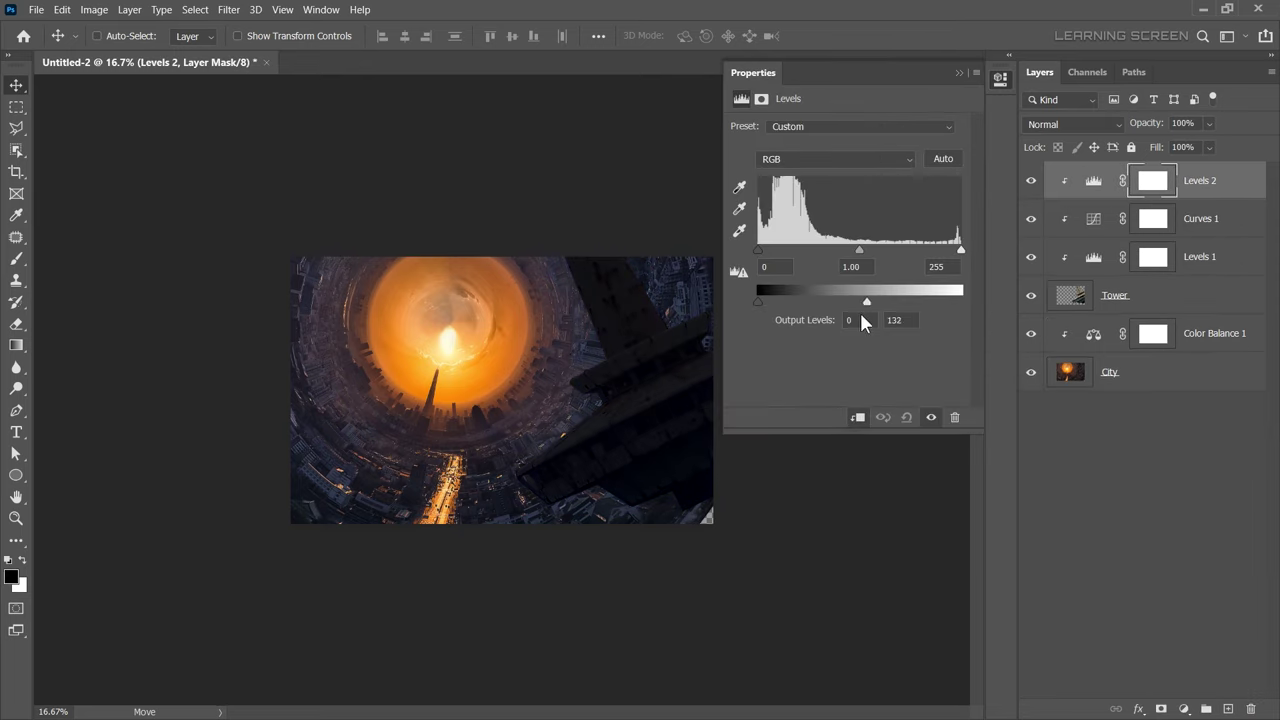
left_click(958, 72)
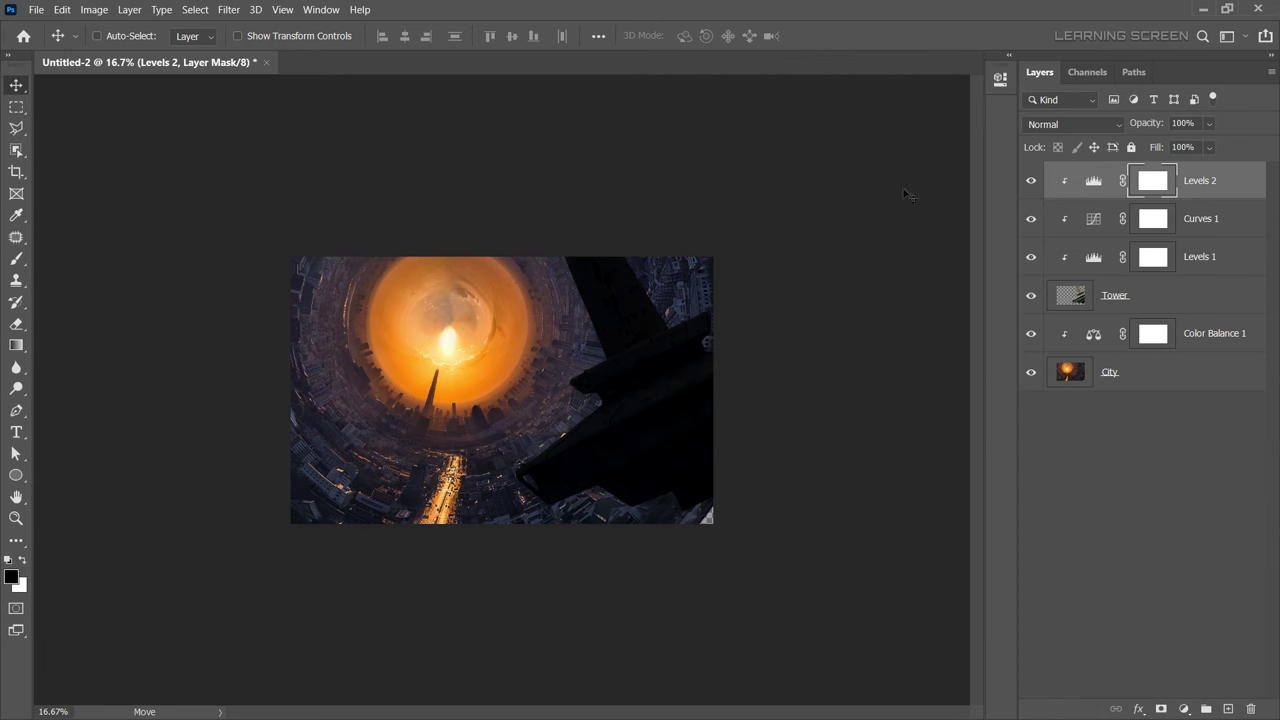
Invert the Levels 2 mask to black and set up a smaller brush at 55% flow.
key("ctrl+i")
scroll(530, 338, "up", 5)
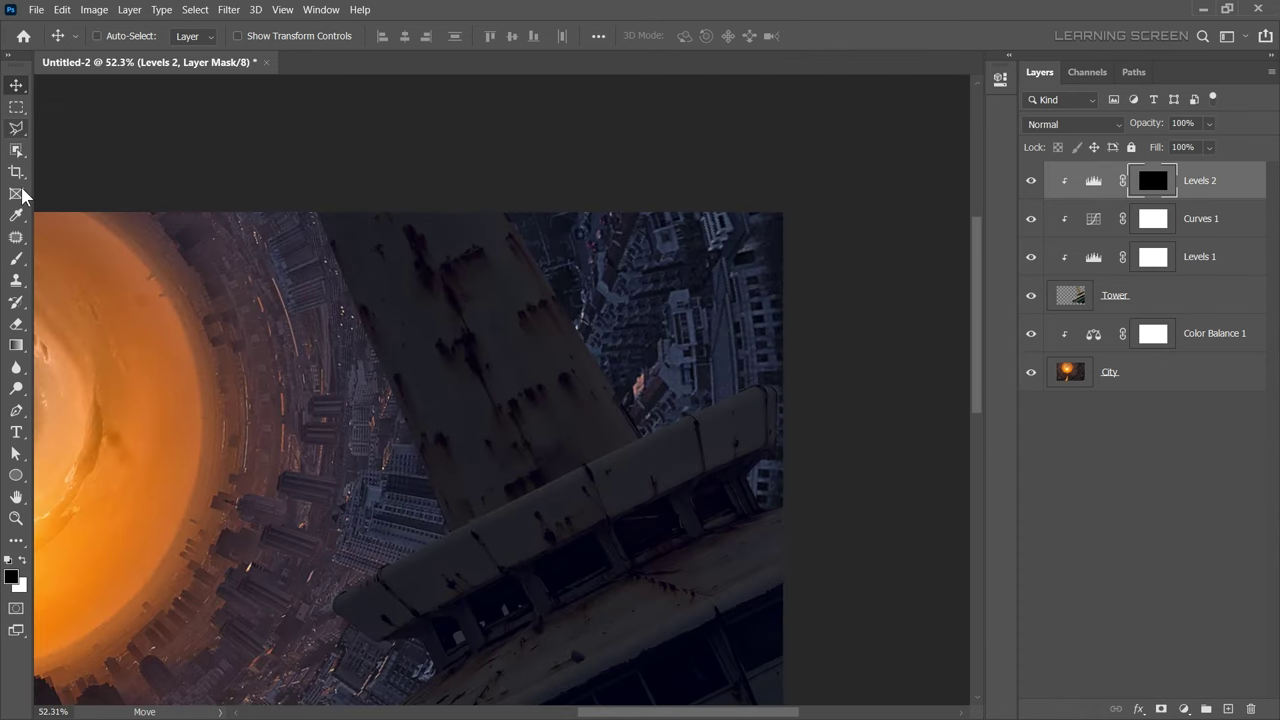
key("b")
right_click(617, 340)
left_click_drag(643, 331, 617, 363)
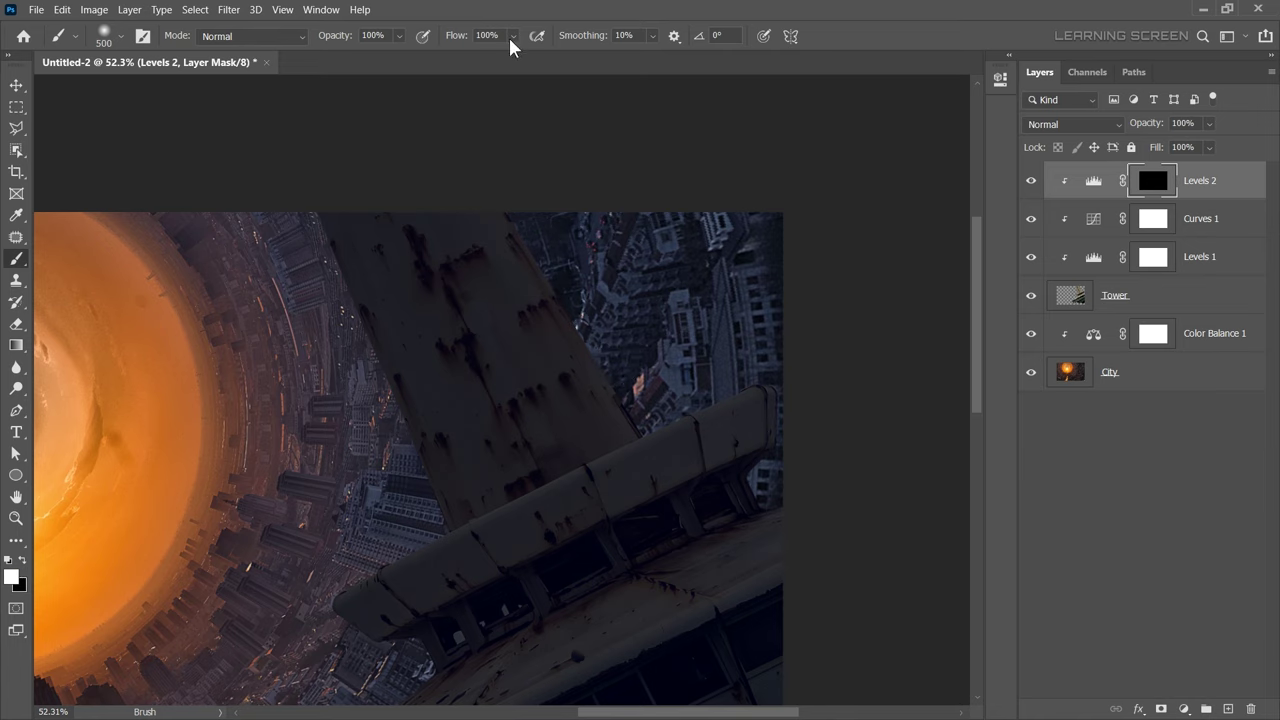
key("shift+5")
key("shift+5")
key("bracketright")
key("bracketright")
key("bracketright")
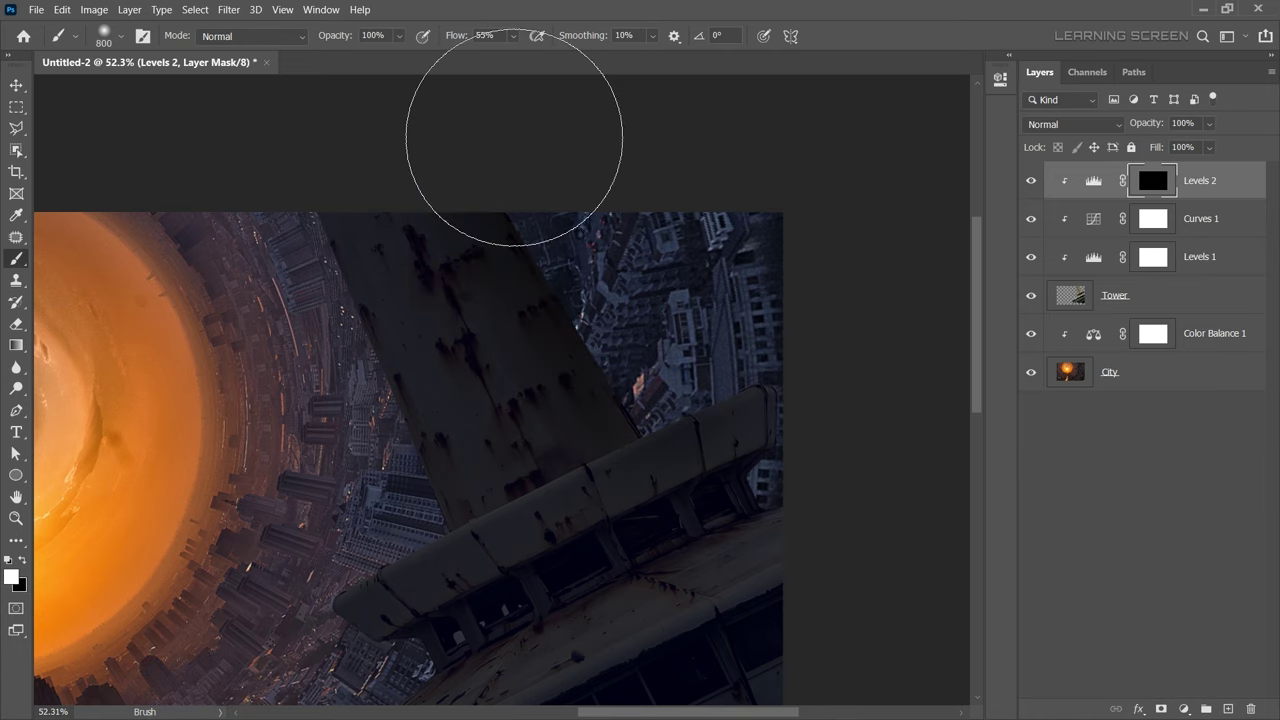
key("bracketleft")
key("bracketleft")
key("bracketleft")
Shrink the brush further and lower its flow to 17%.
scroll(563, 457, "up", 3)
key("bracketleft")
key("bracketleft")
key("bracketleft")
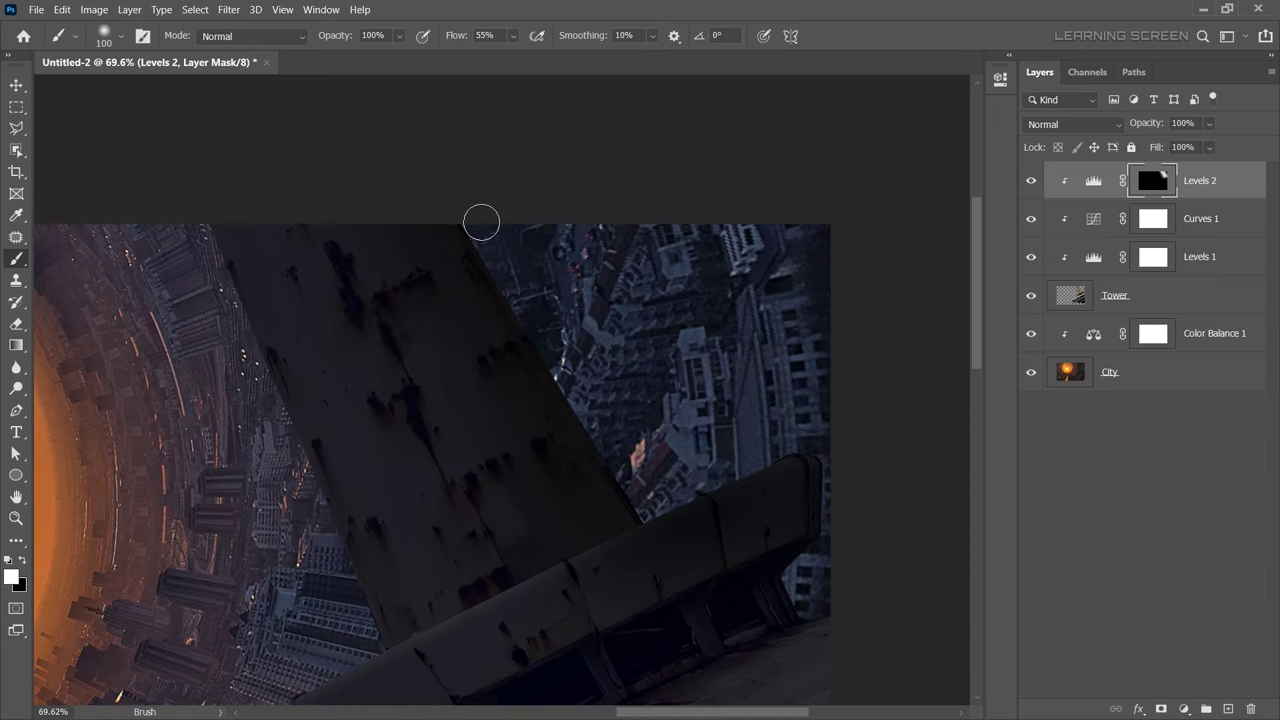
scroll(653, 508, "down", 3)
scroll(620, 343, "up", 4)
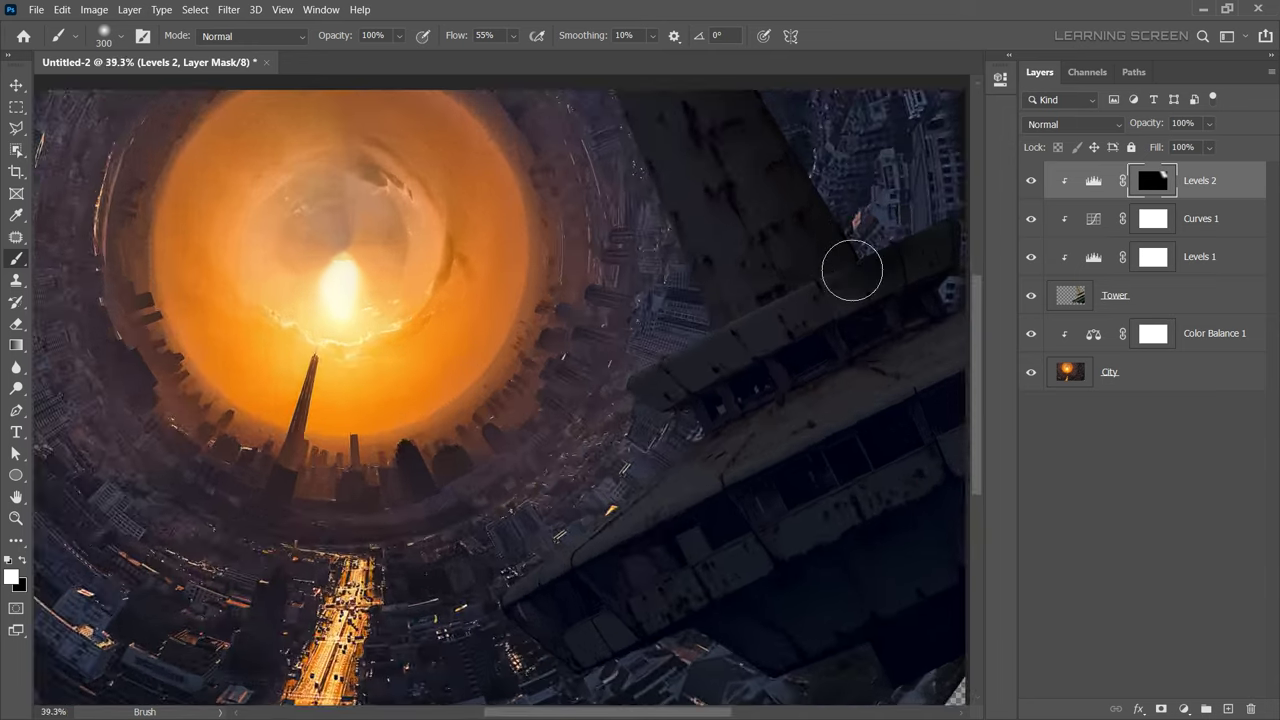
scroll(600, 400, "down", 3)
scroll(596, 453, "up", 2)
left_click(513, 35)
left_click_drag(527, 55, 497, 58)
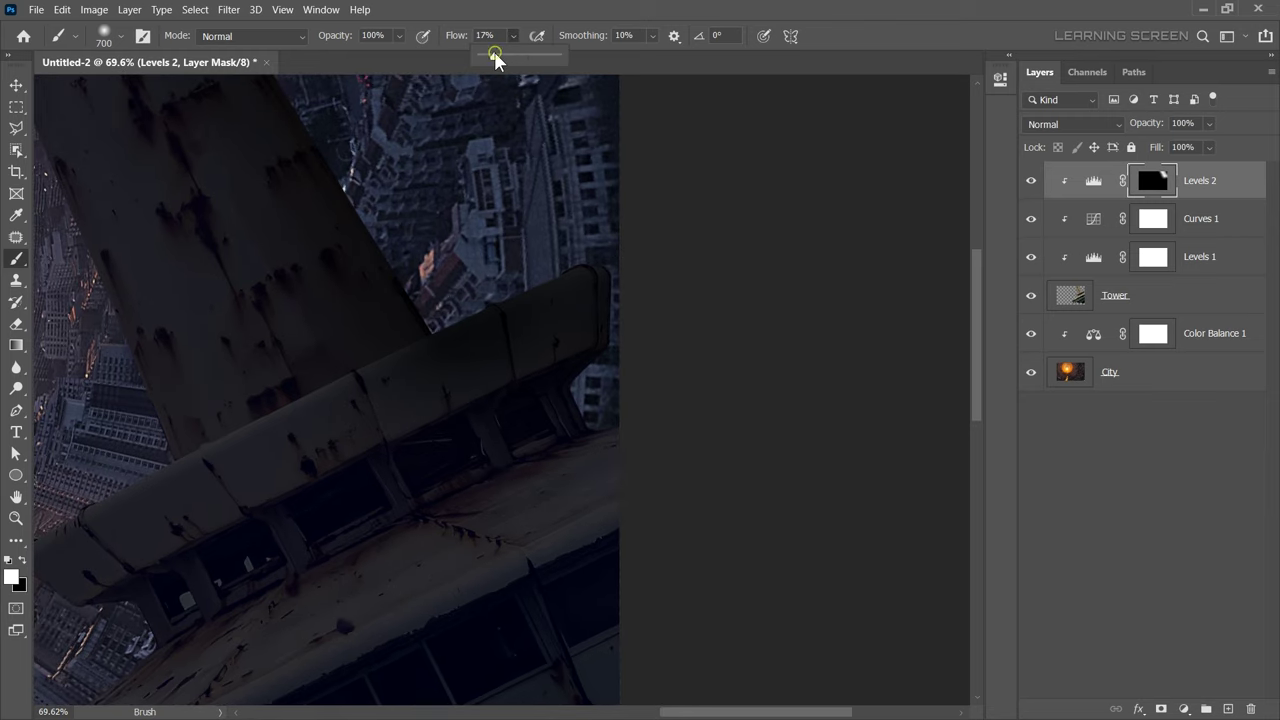
Select the tower ledge with the Polygonal Lasso.
key("l")
scroll(300, 250, "up", 5)
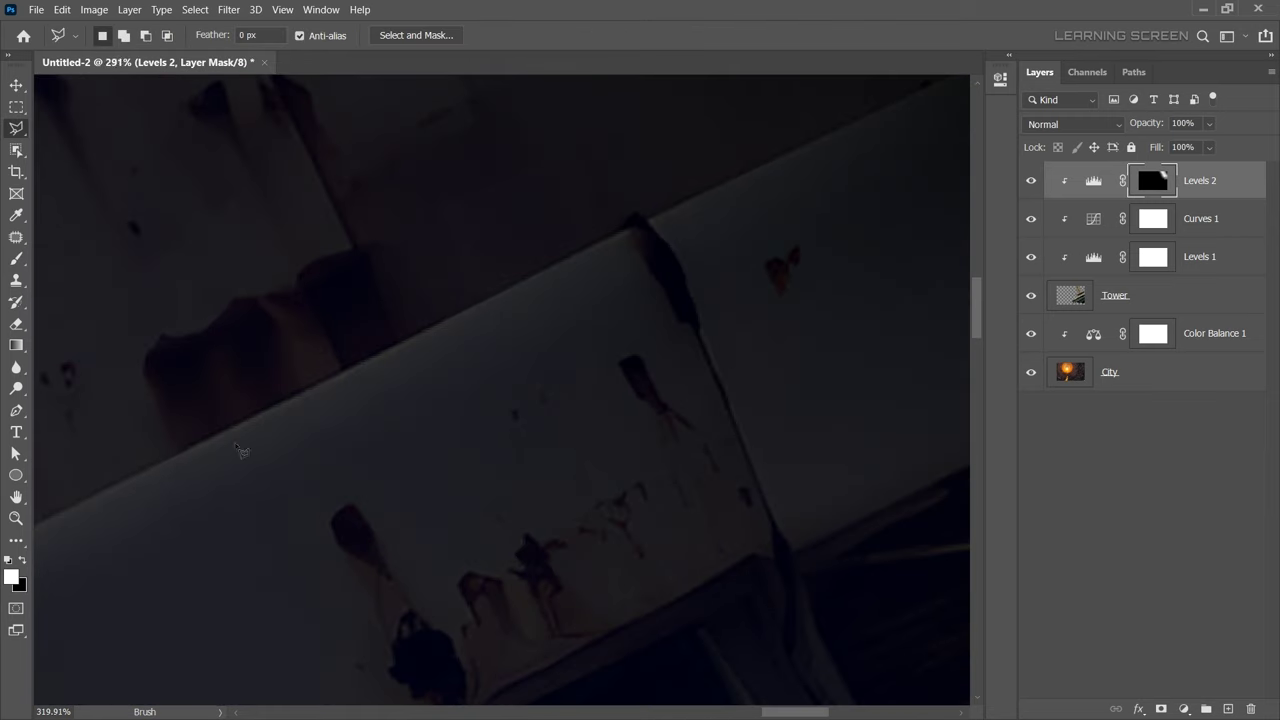
left_click(48, 516)
left_click(625, 234)
left_click(660, 170)
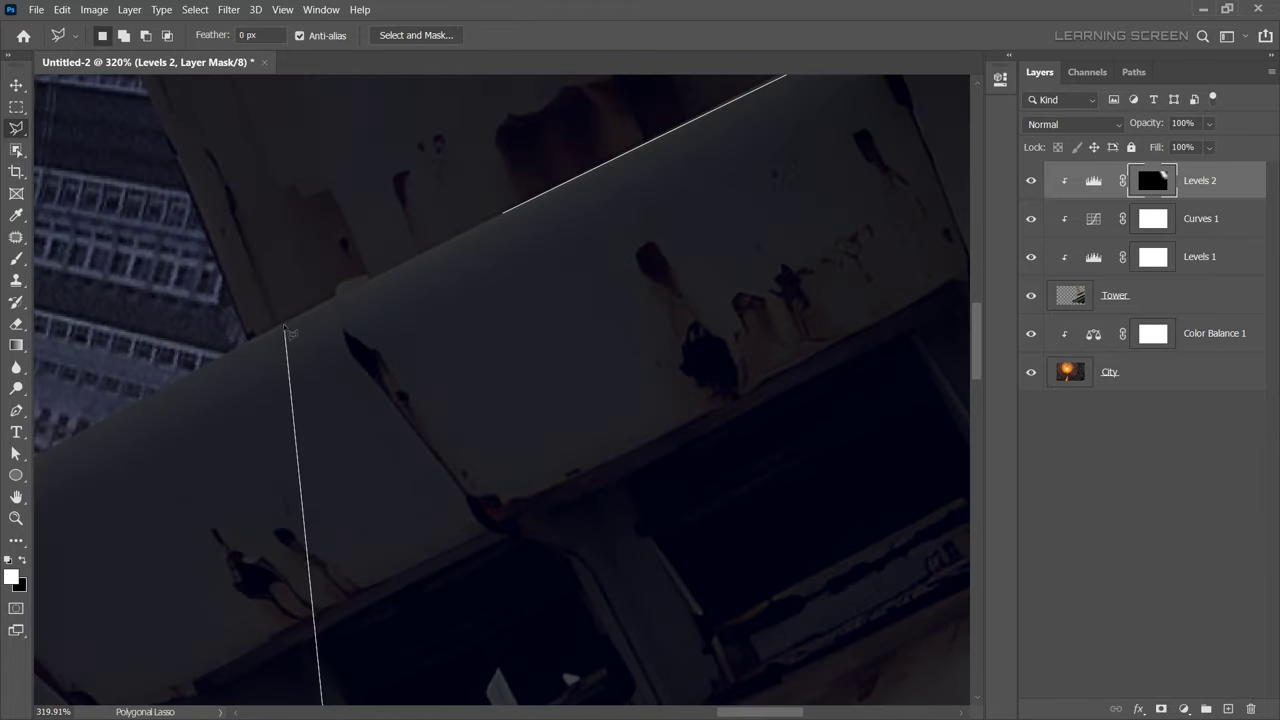
left_click(296, 362)
Erase within the ledge selection, undoing the last change.
left_click(17, 323)
scroll(400, 351, "down", 2)
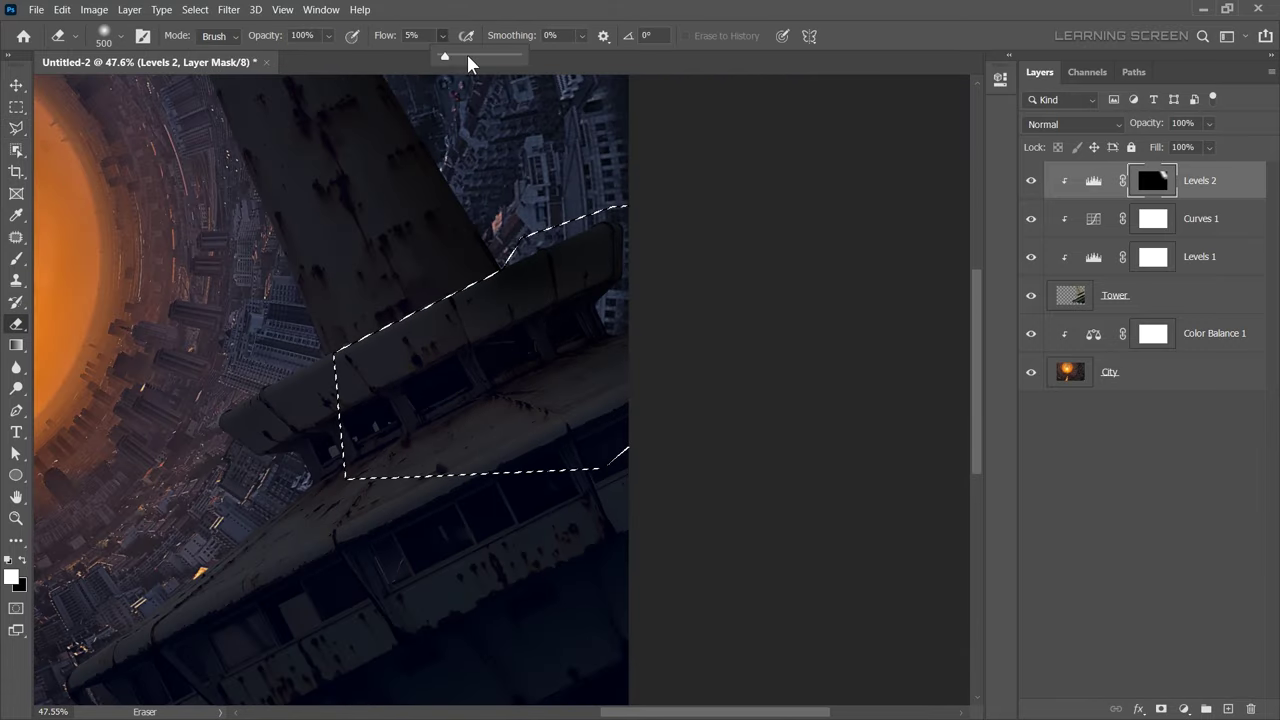
key("ctrl+z")
scroll(600, 362, "down", 5)
Compare Levels 2 on and off, then set its blend mode to Luminosity.
left_click(1031, 180)
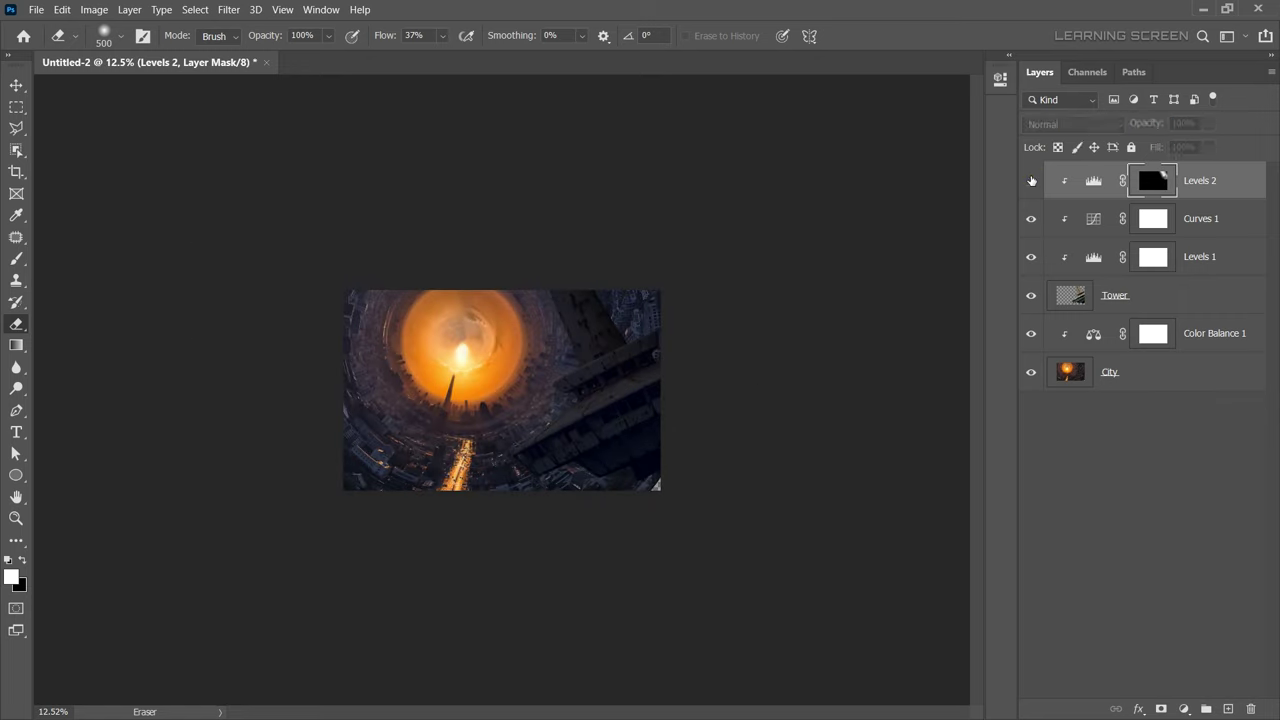
scroll(532, 379, "up", 5)
left_click(1070, 124)
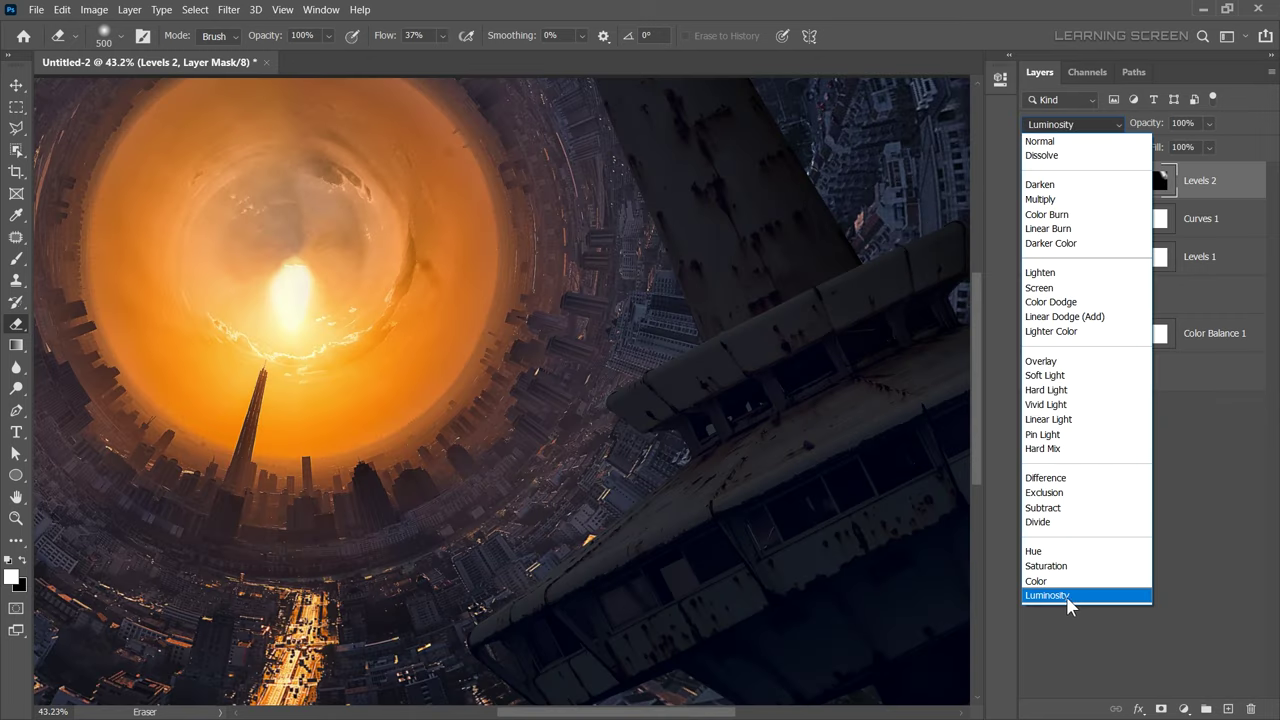
left_click(1069, 597)
Add a colorized Hue/Saturation layer tinted yellow-orange (Hue 42, Lightness +40).
left_click(1183, 709)
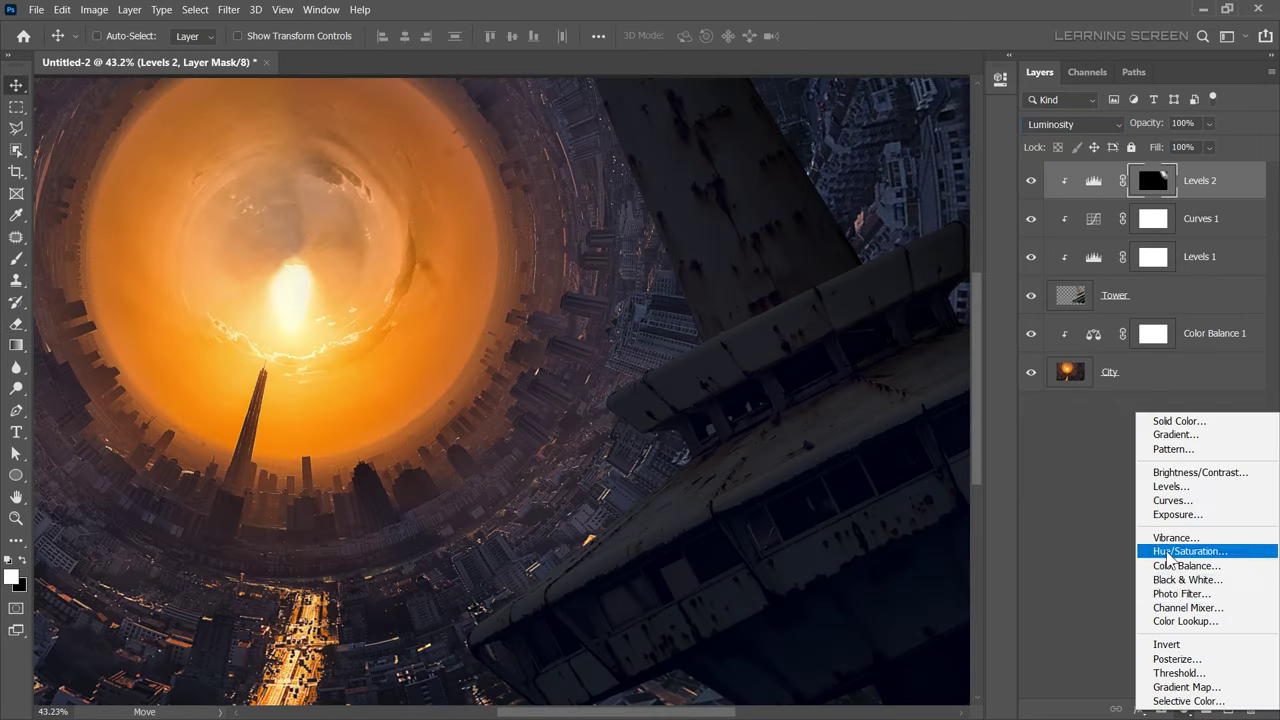
left_click(1172, 552)
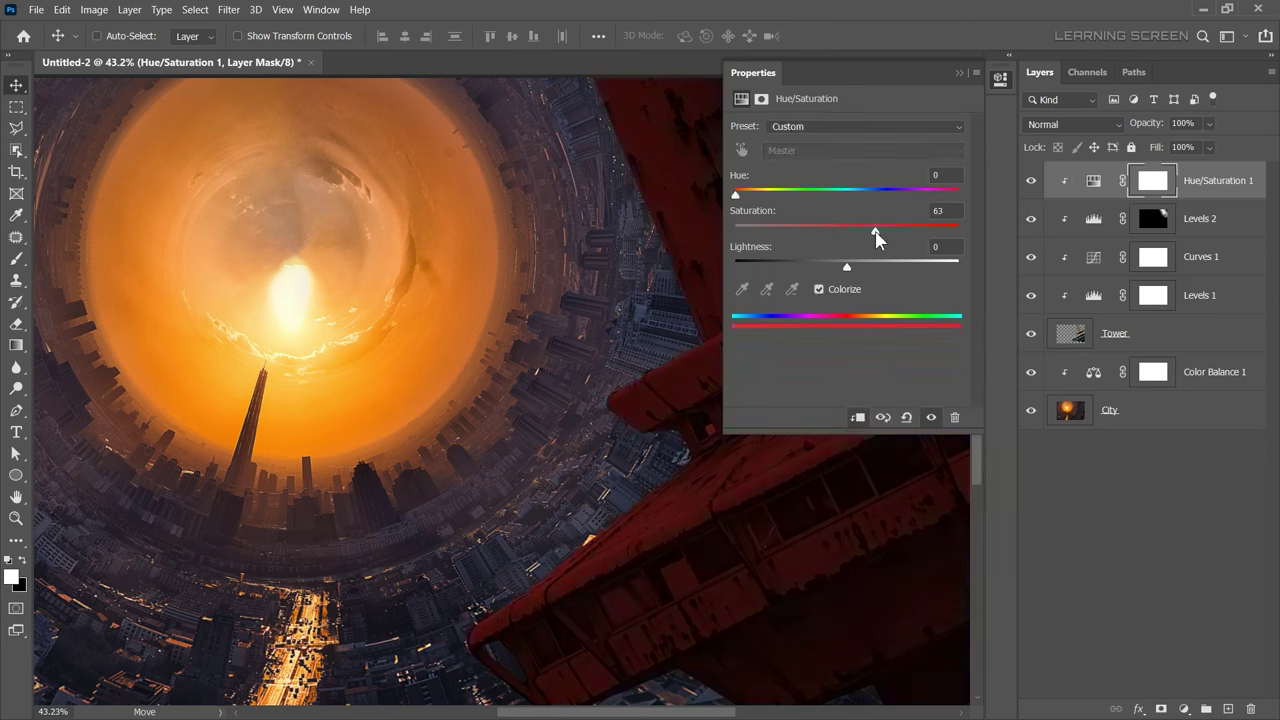
left_click_drag(875, 229, 862, 229)
left_click_drag(847, 266, 880, 266)
left_click_drag(735, 193, 761, 196)
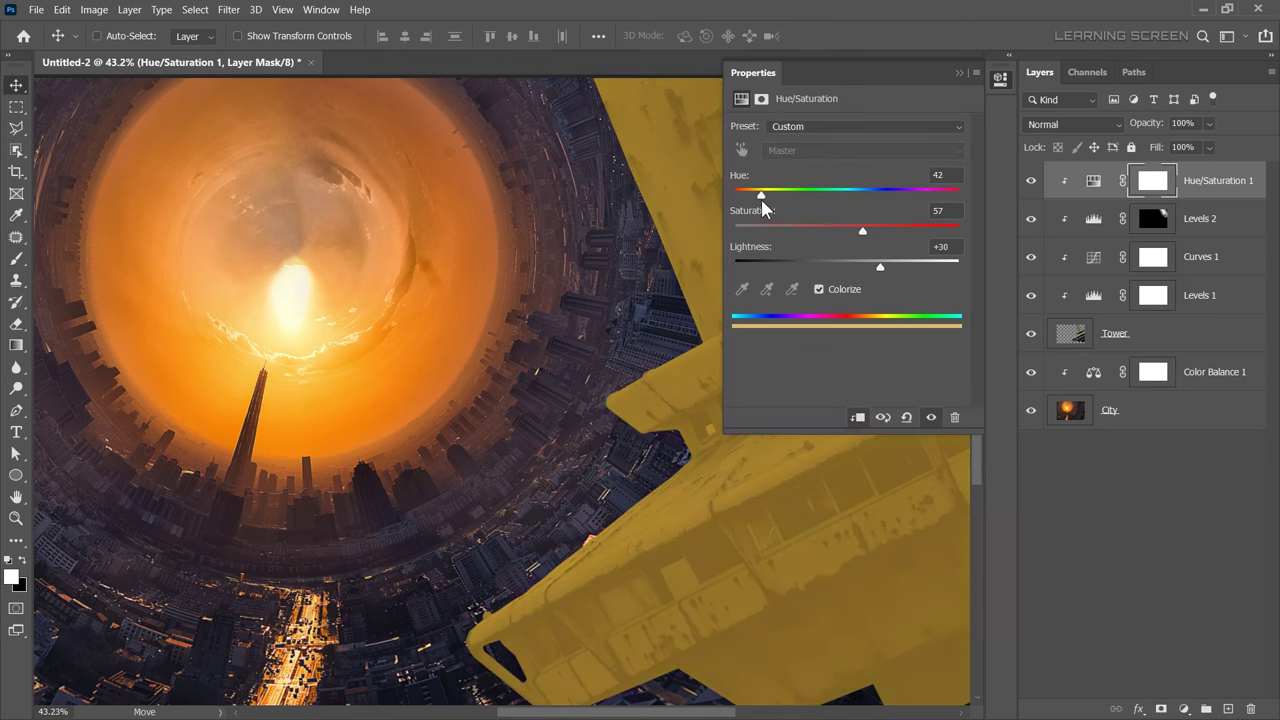
left_click_drag(880, 266, 892, 268)
left_click(958, 72)
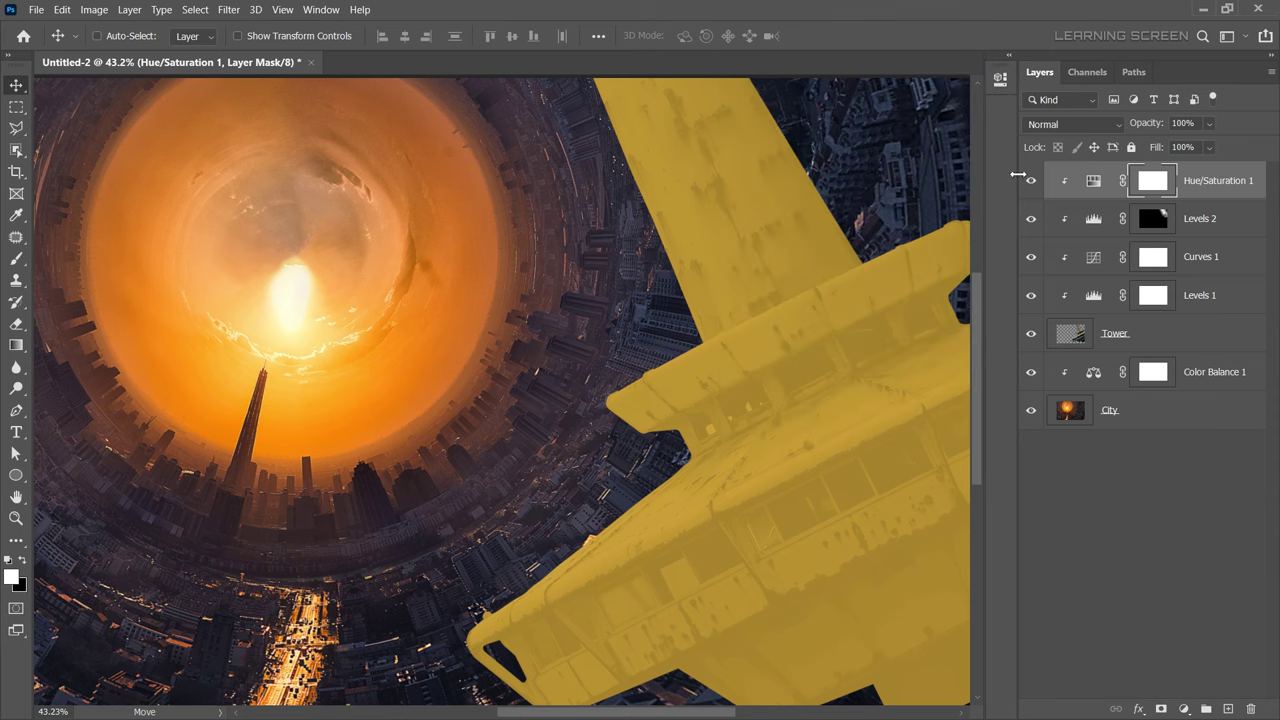
Set the Hue/Saturation layer to Color Dodge and invert its mask to hide the tint.
left_click(1073, 124)
left_click(1065, 298)
key("ctrl+i")
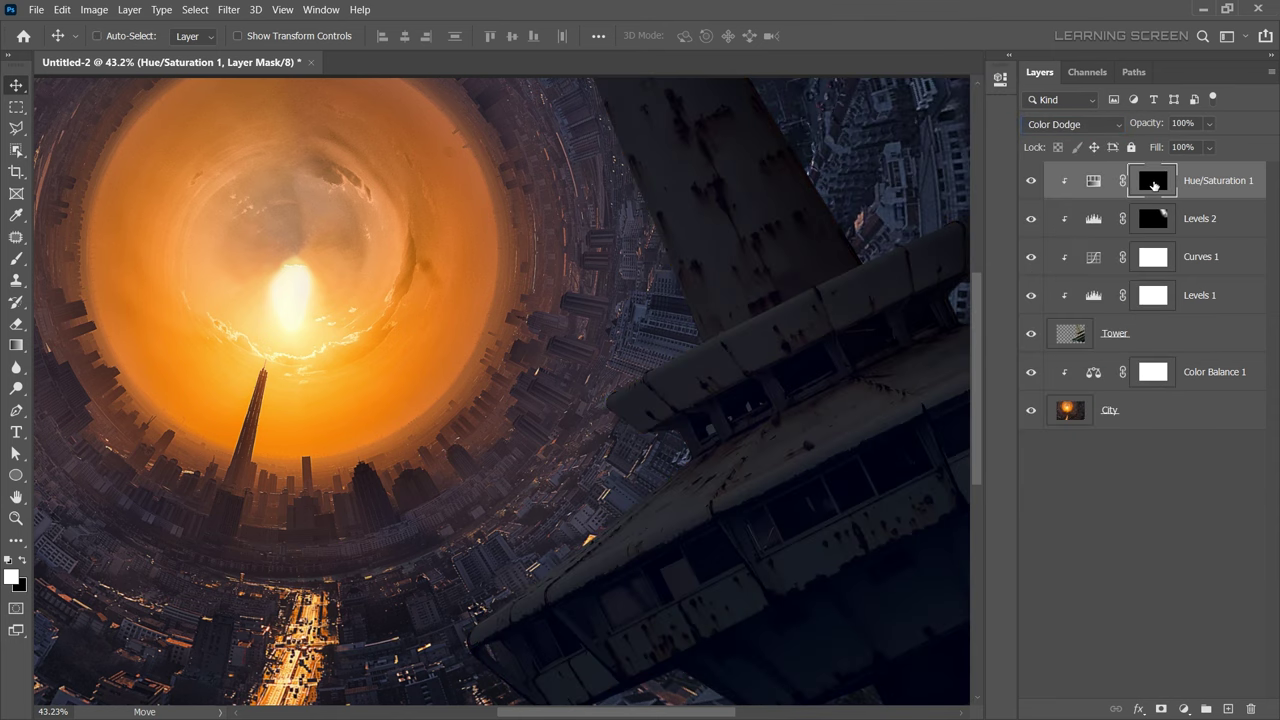
scroll(592, 437, "up", 5)
Lasso the tower's top edge and fill the mask selection white to reveal the glow.
key("l")
scroll(592, 437, "up", 2)
left_click(592, 437)
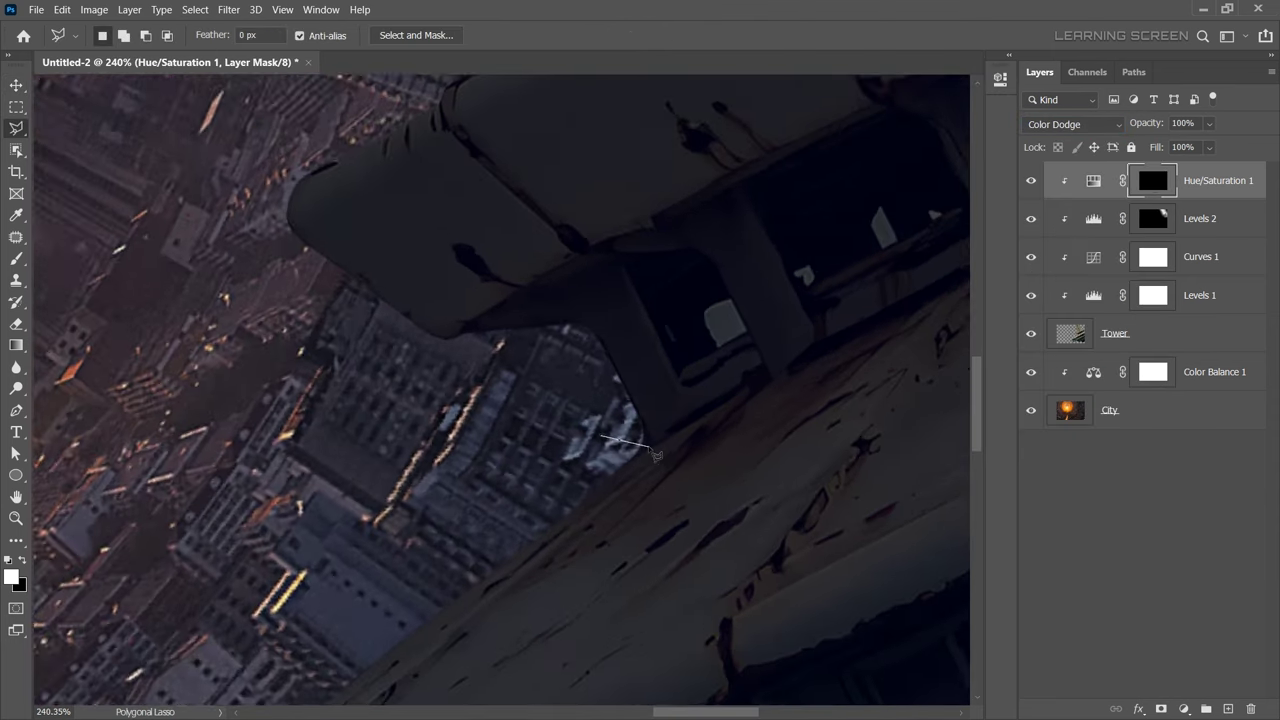
scroll(680, 420, "down", 3)
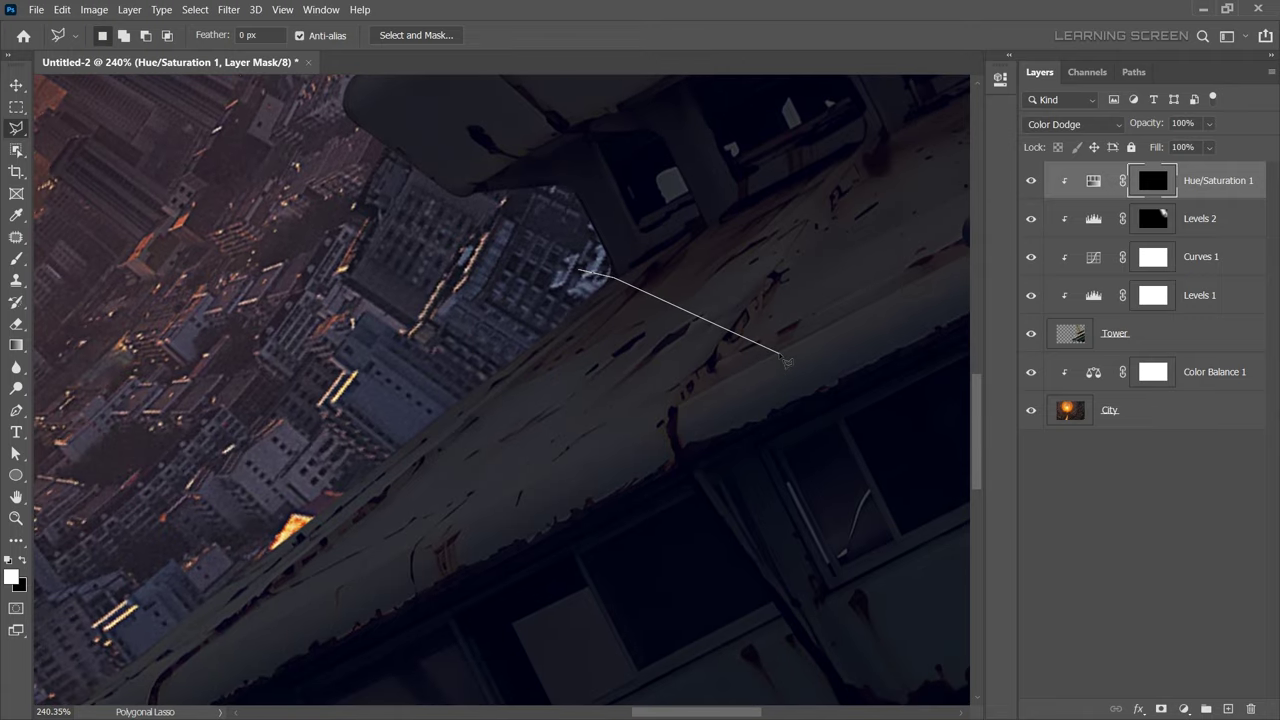
scroll(843, 371, "down", 4)
left_click(960, 270)
left_click(360, 610)
left_click(328, 535)
left_click(800, 200)
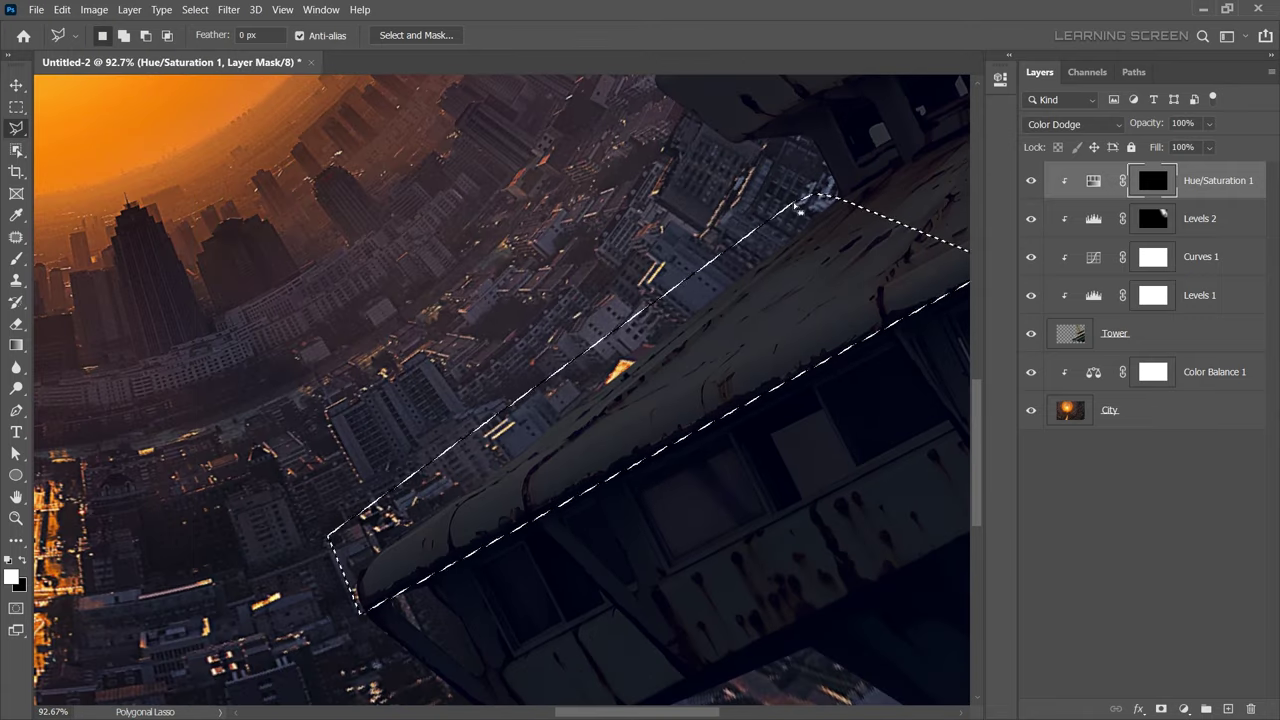
scroll(644, 351, "down", 4)
key("alt+BackSpace")
Lasso a second strip along the tower's upper edge, fill it white, then deselect.
scroll(450, 470, "up", 4)
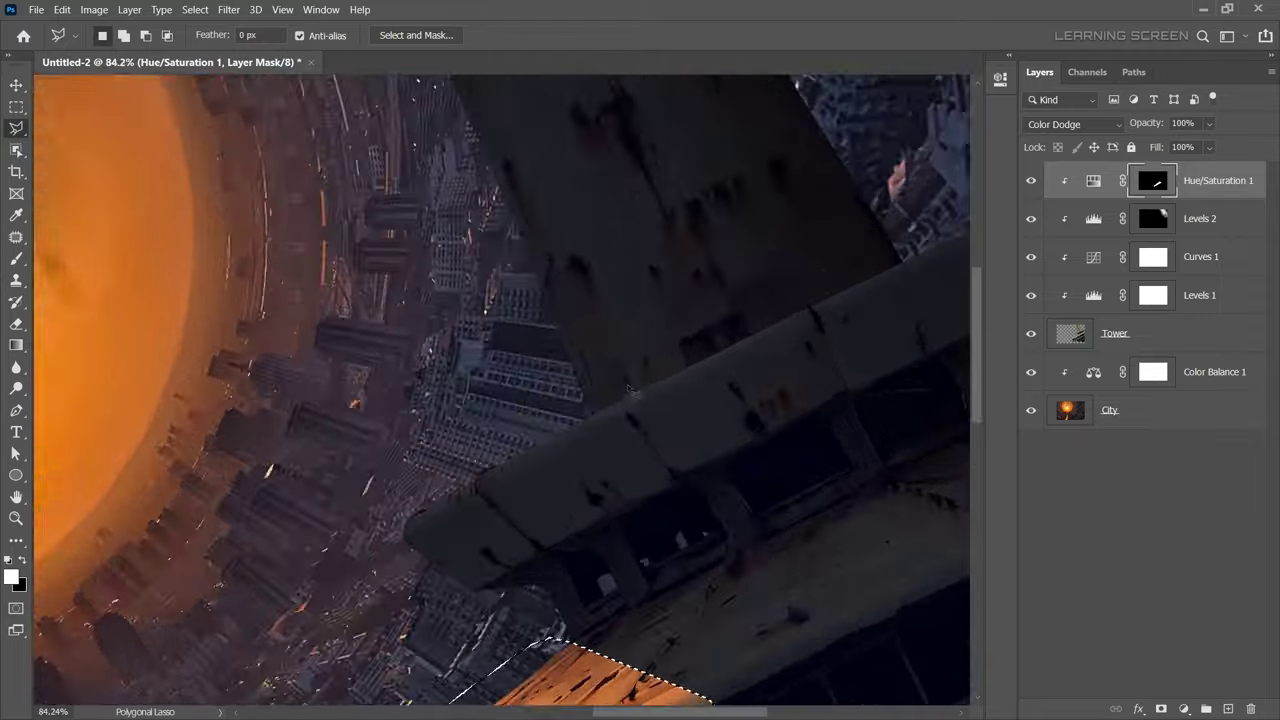
scroll(322, 566, "up", 4)
left_click(578, 428)
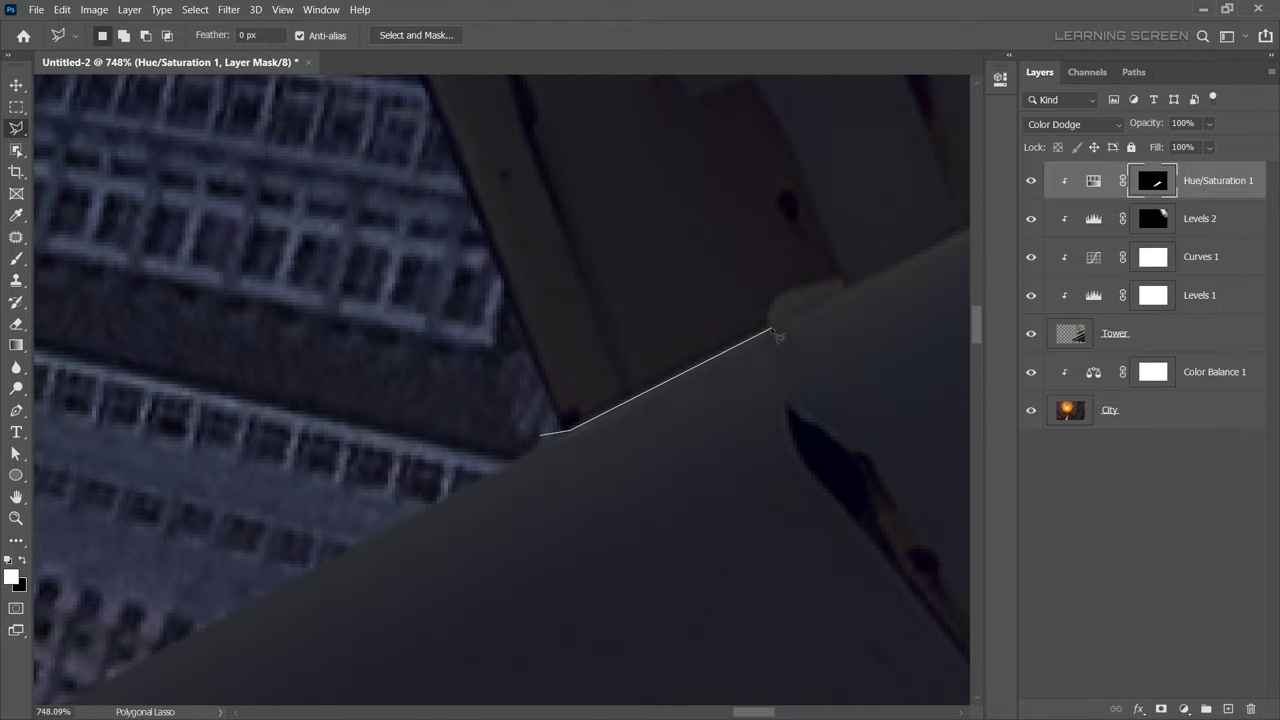
left_click(758, 357)
left_click(761, 314)
left_click(935, 275)
scroll(838, 292, "down", 3)
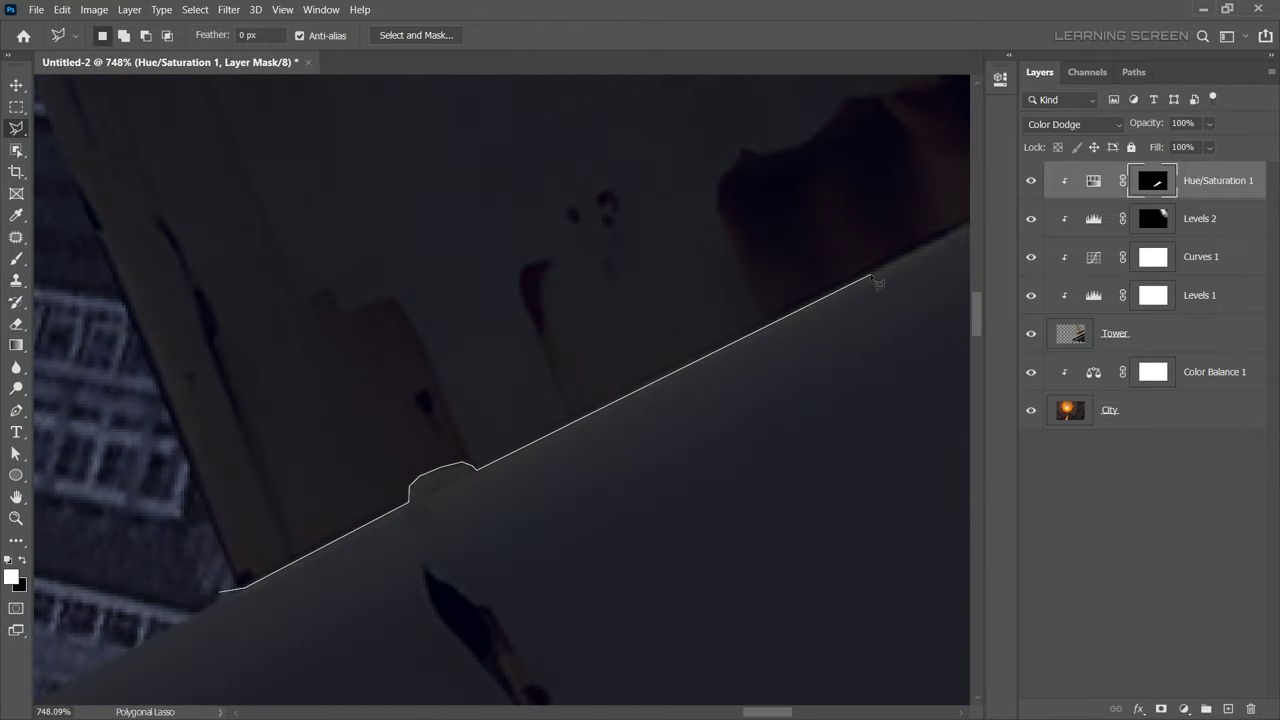
scroll(737, 374, "down", 3)
scroll(829, 434, "up", 3)
left_click(830, 434)
scroll(830, 434, "down", 3)
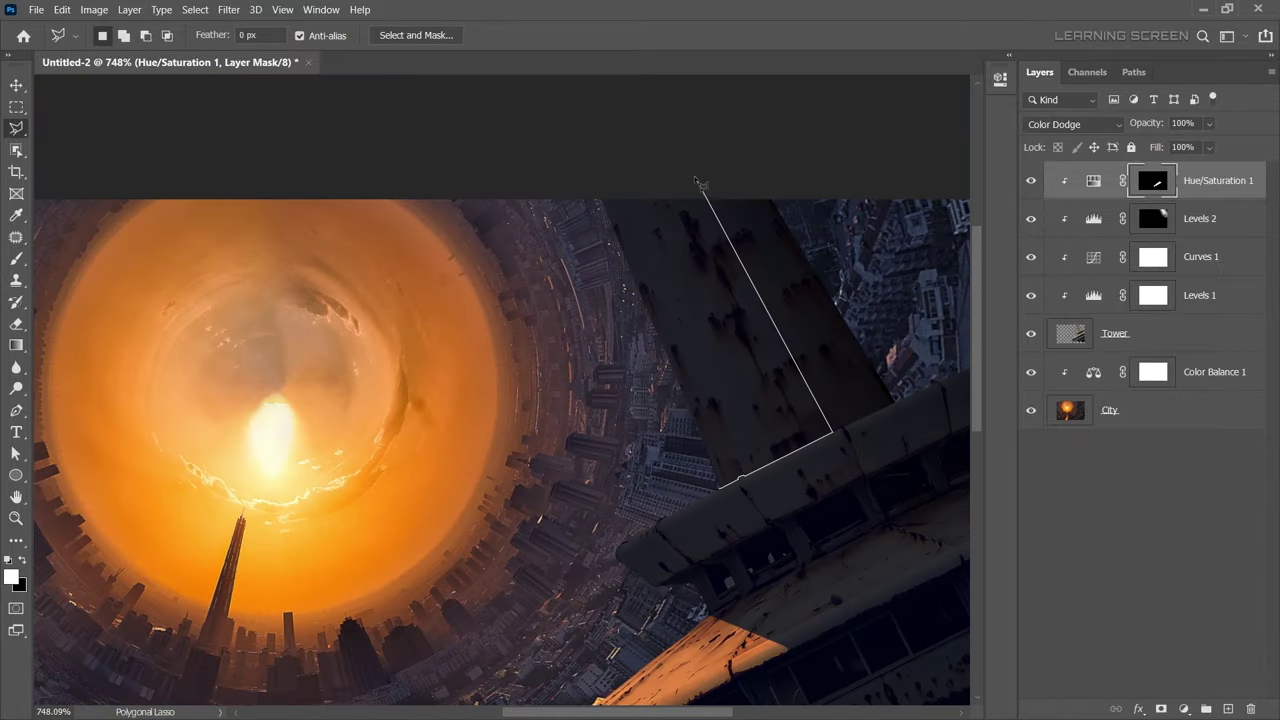
key("alt+BackSpace")
key("ctrl+d")
scroll(623, 384, "down", 3)
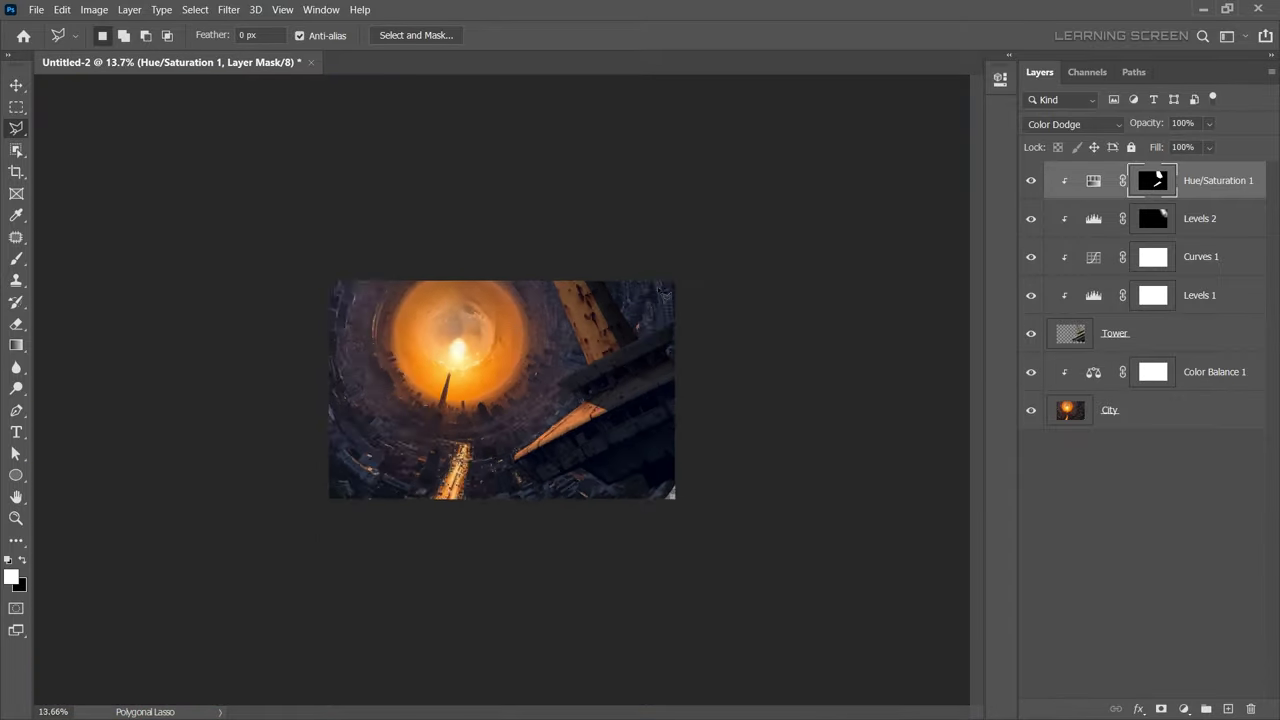
scroll(623, 384, "up", 3)
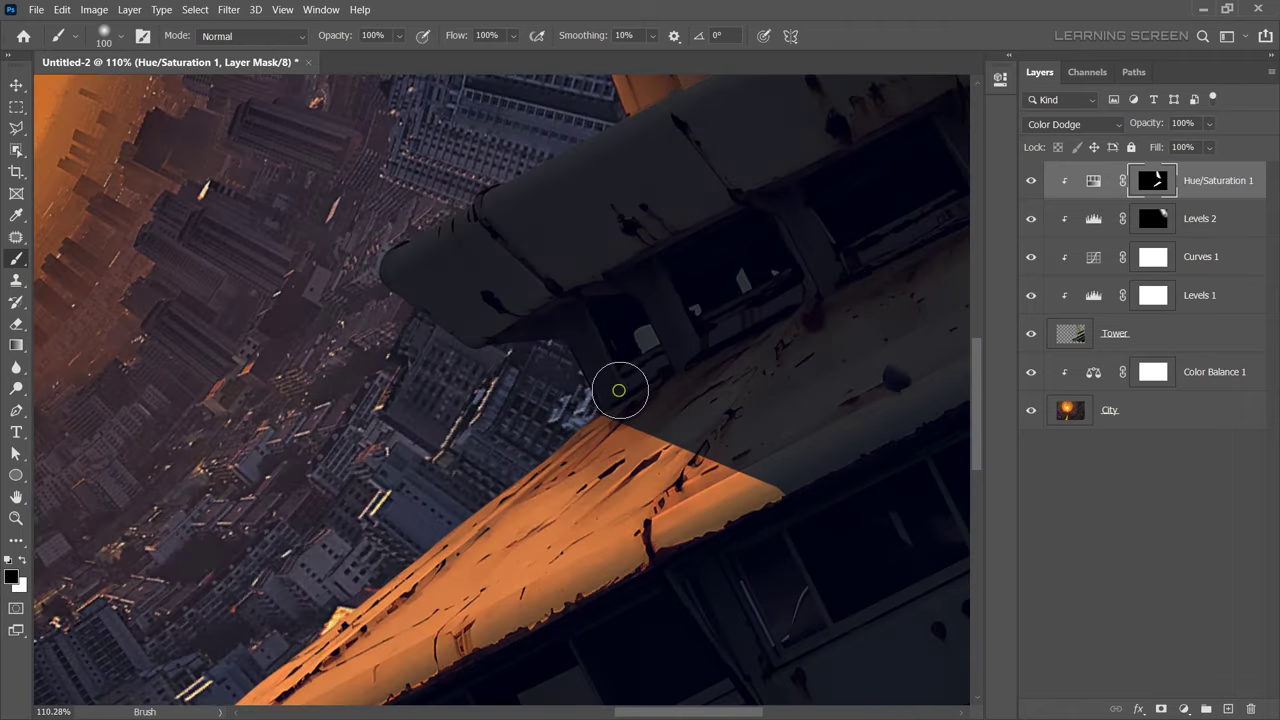
Soft-brush the rim-light mask, fading part of the glow and painting it away near the lower edge.
key("bracketright")
key("bracketright")
key("bracketright")
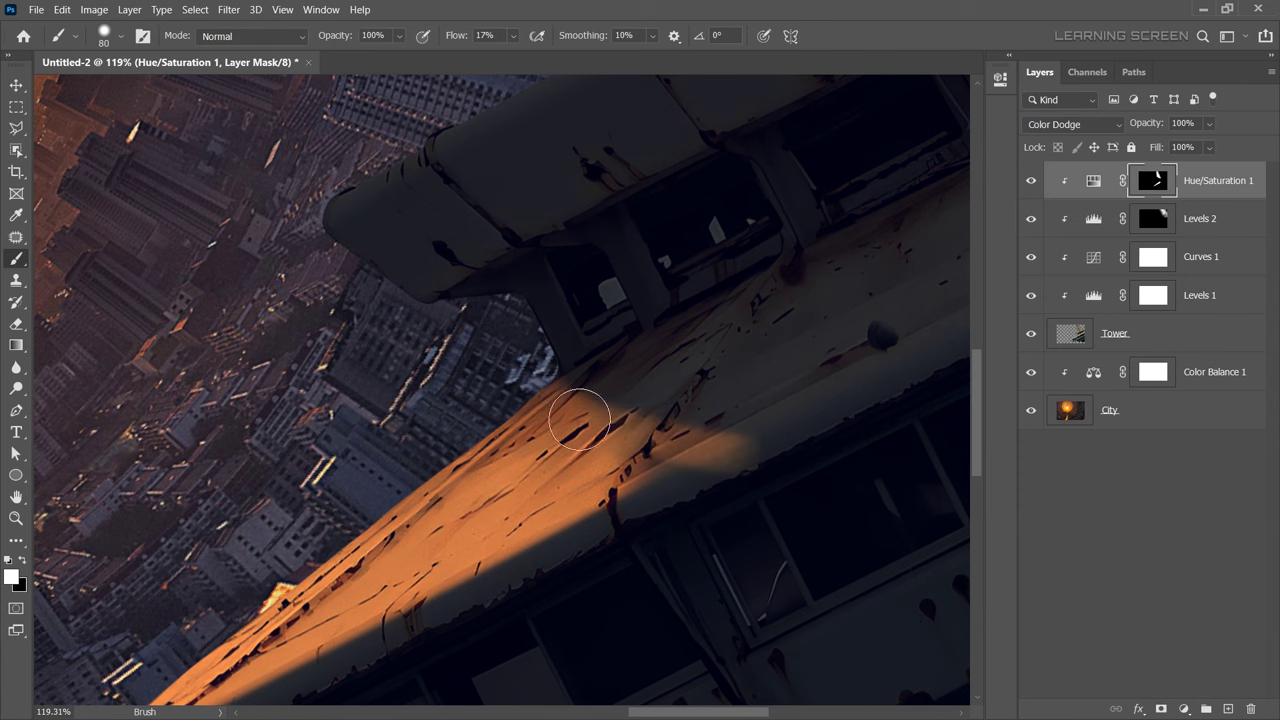
left_click_drag(579, 419, 724, 424)
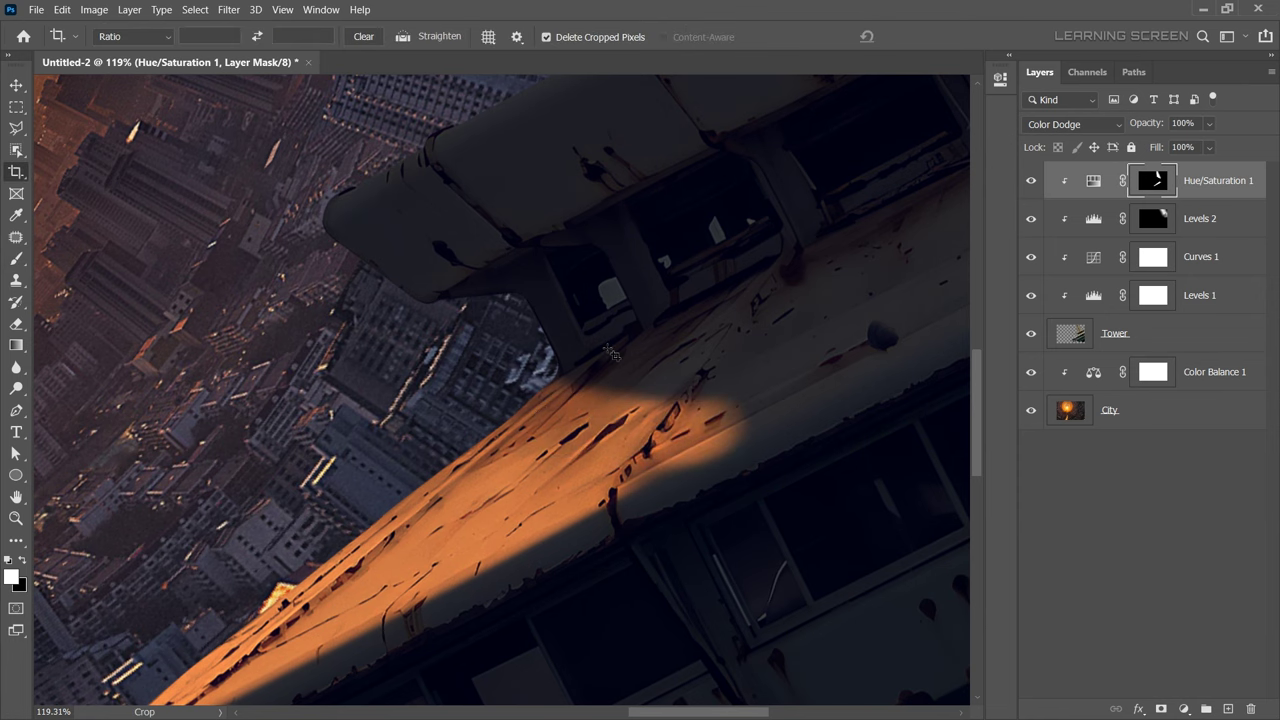
key("x")
key("x")
scroll(708, 497, "up", 5)
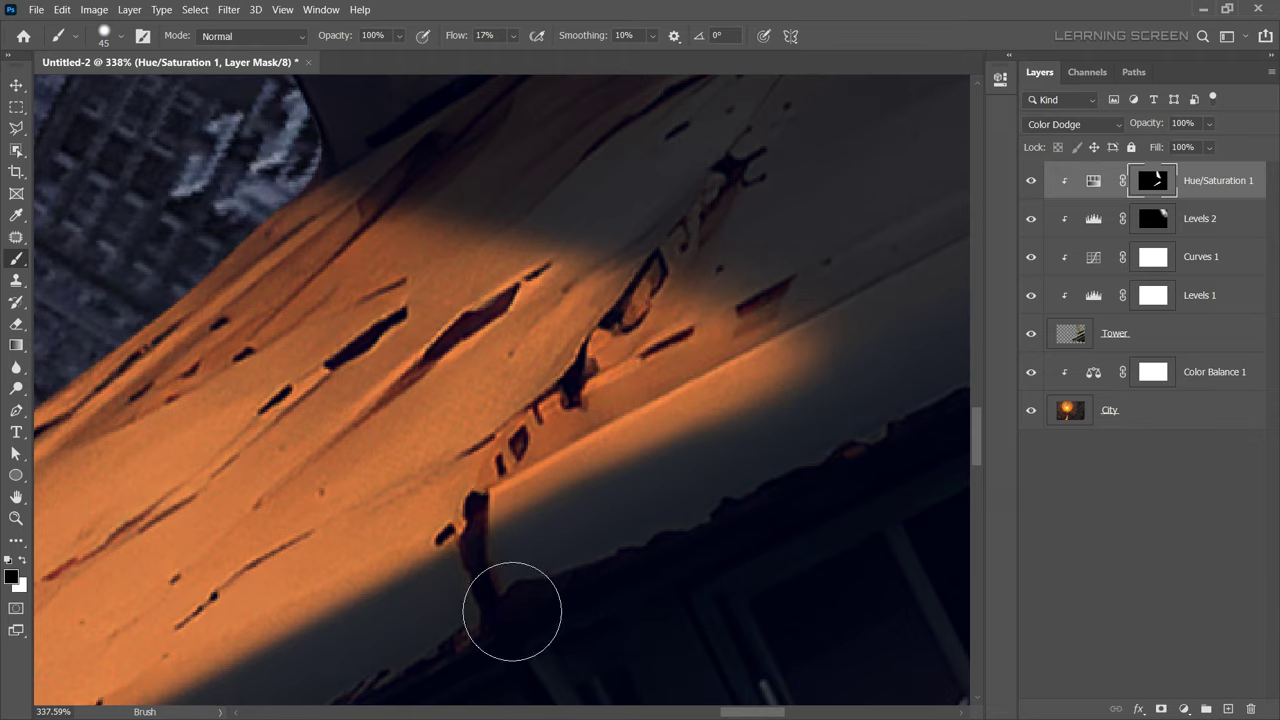
left_click_drag(512, 611, 737, 351)
scroll(605, 193, "down", 2)
key("]")
key("]")
key("]")
key("]")
key("]")
key("]")
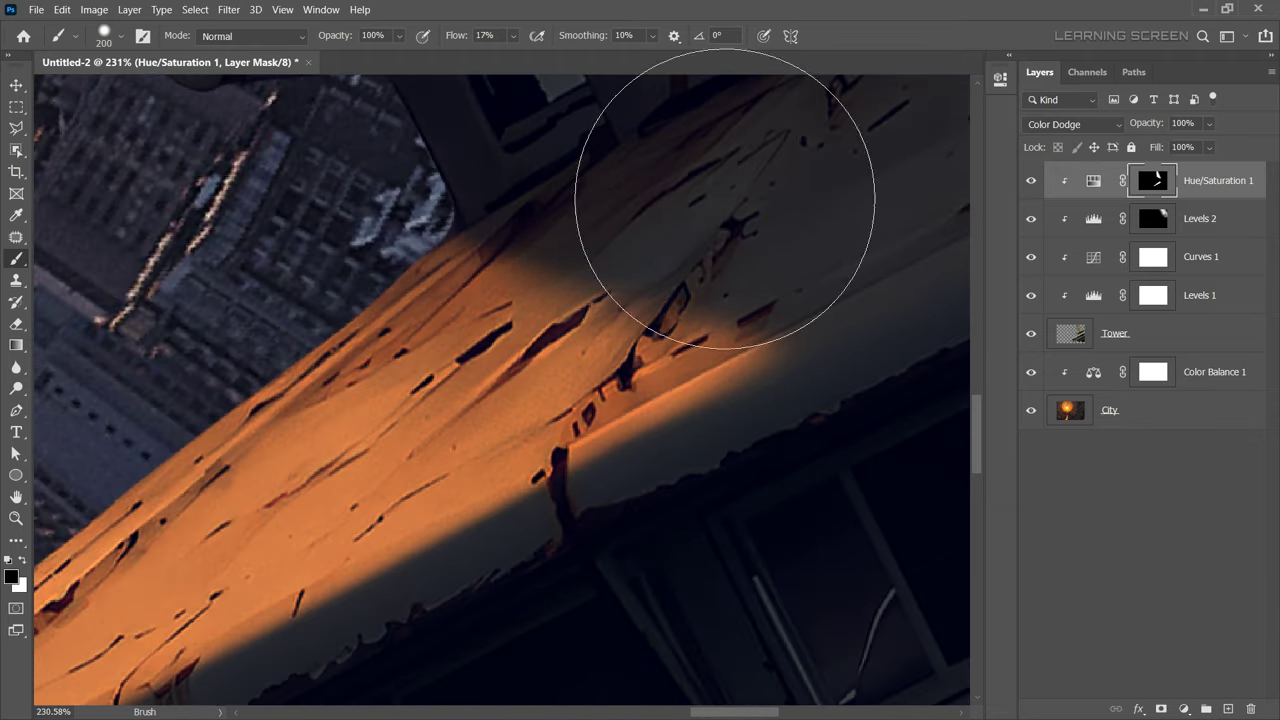
scroll(857, 443, "down", 4)
scroll(749, 486, "down", 1)
scroll(722, 389, "down", 5)
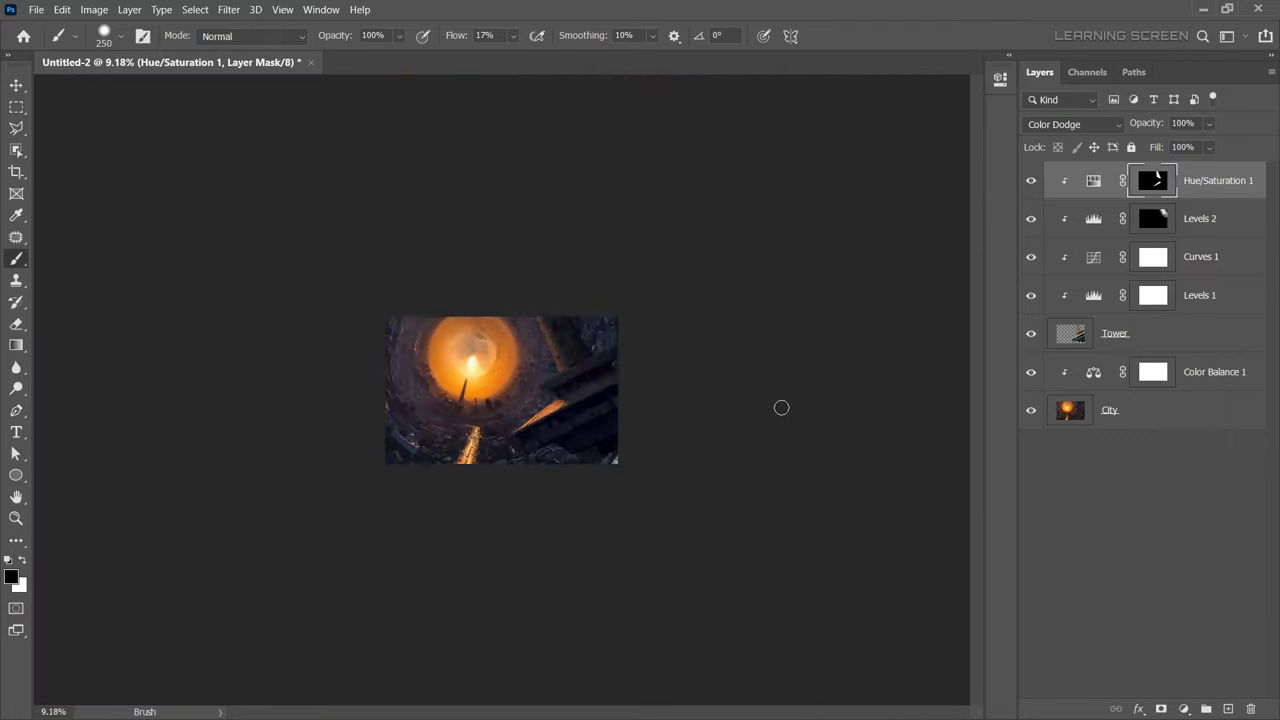
scroll(780, 406, "up", 5)
Shrink the brush and set painting flow to full for detailed mask work.
key("[")
key("[")
right_click(376, 190)
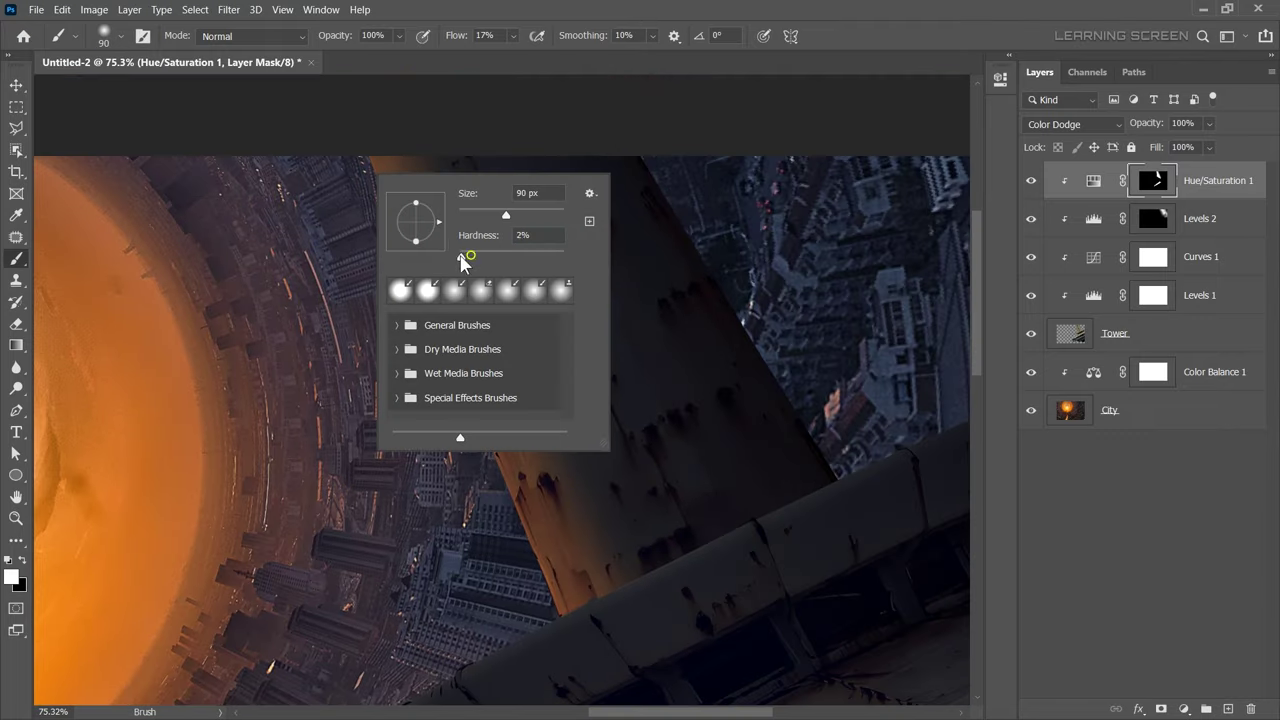
key("Escape")
scroll(365, 160, "down", 3)
scroll(571, 528, "up", 5)
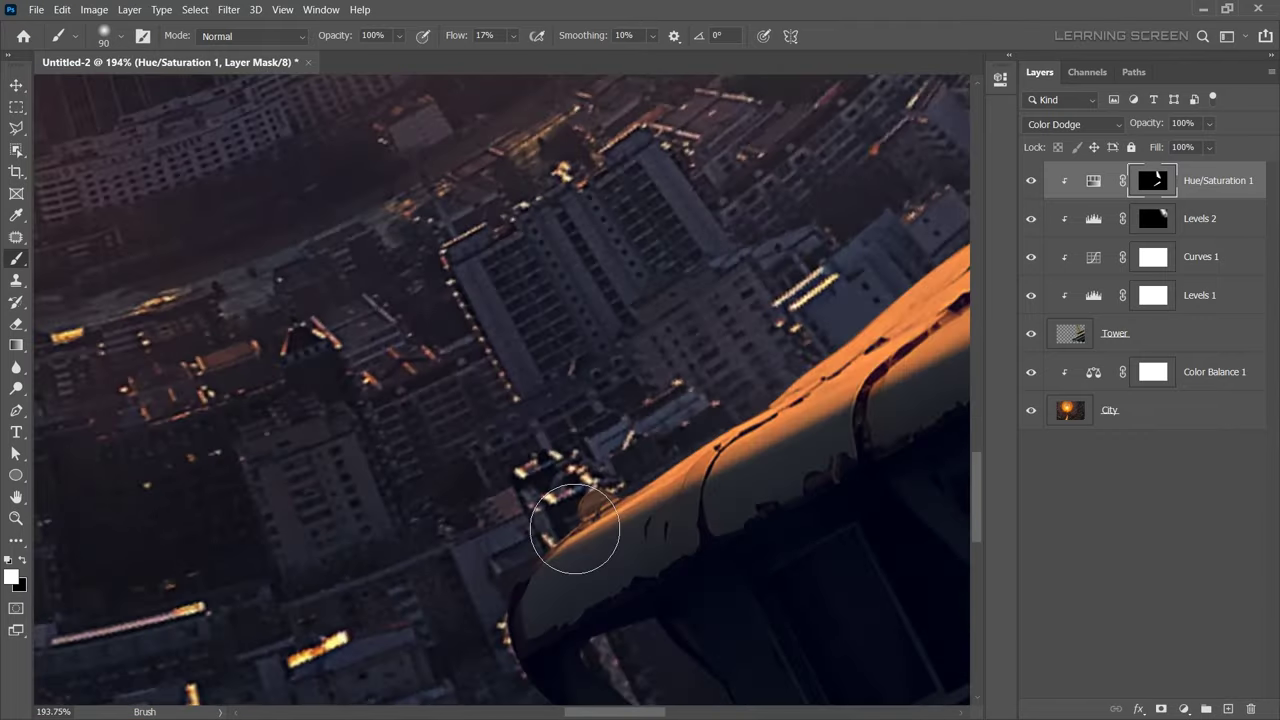
scroll(571, 528, "up", 1)
scroll(571, 528, "up", 1)
key("[")
key("[")
key("[")
key("shift+0")
scroll(623, 271, "down", 3)
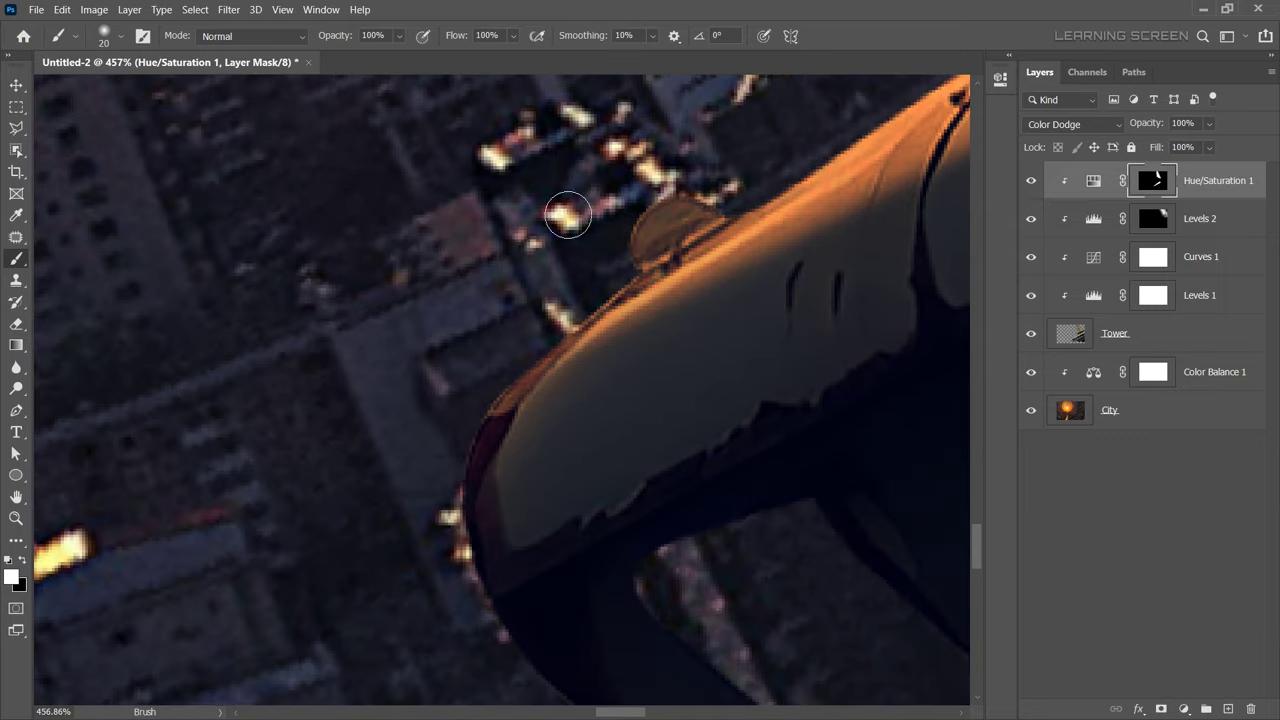
scroll(640, 210, "up", 3)
Paint black over glow spilling above the tower edge, then undo the stroke.
key("x")
key("[")
key("[")
key("[")
mouse_move(659, 268)
left_mouse_down()
mouse_move(640, 294)
mouse_move(657, 239)
left_mouse_up()
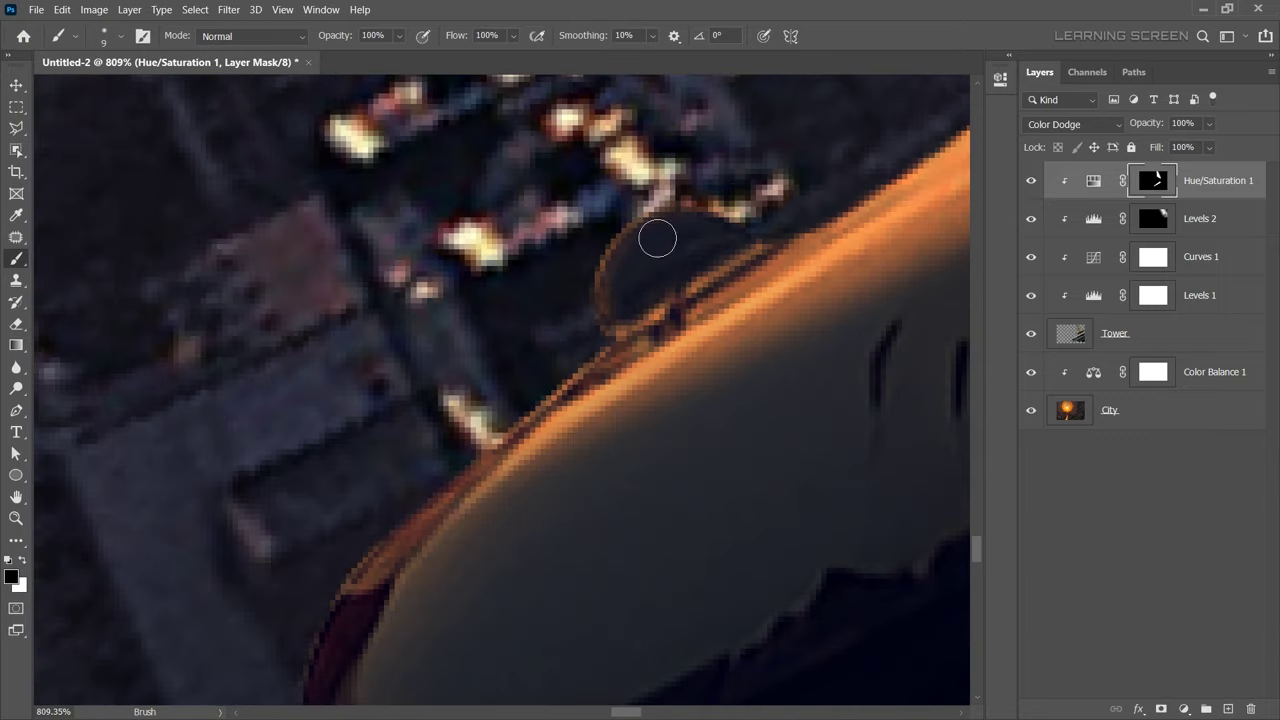
right_click(662, 296)
key("ctrl+z")
Adjust the brush flow and size, ending with full flow and a larger brush.
left_click(513, 36)
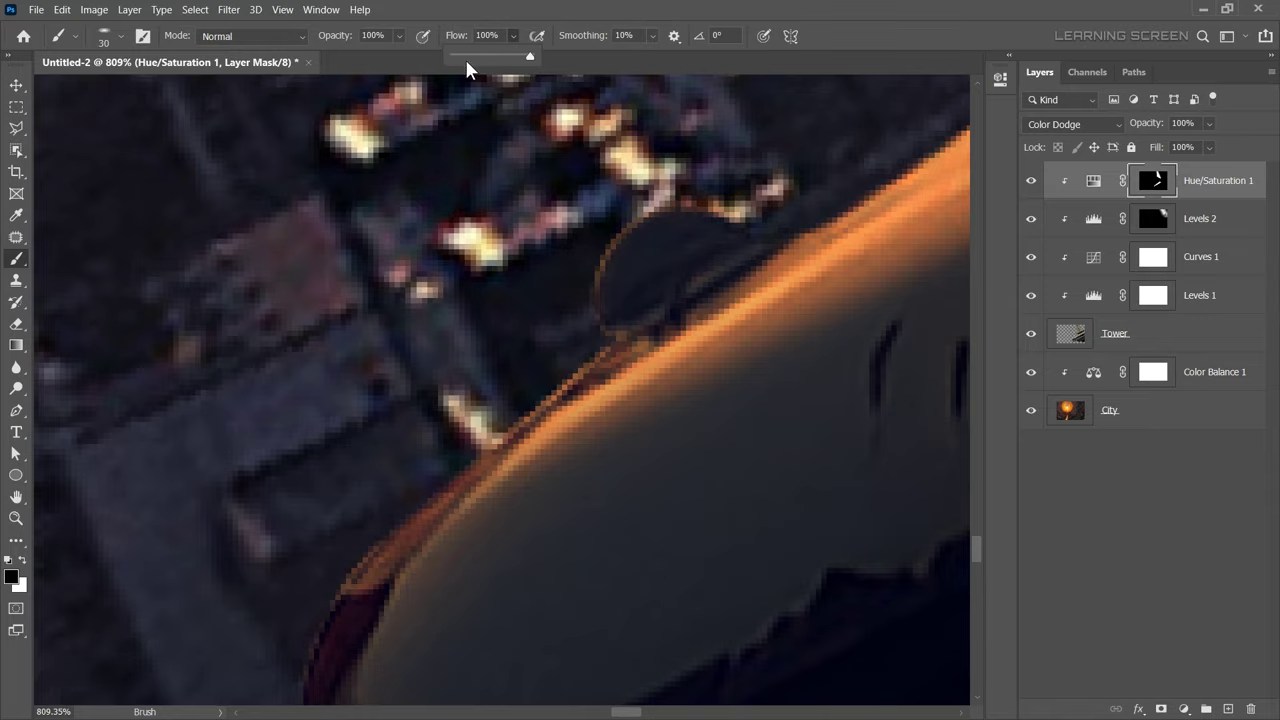
left_click_drag(755, 277, 752, 292)
key("bracketleft")
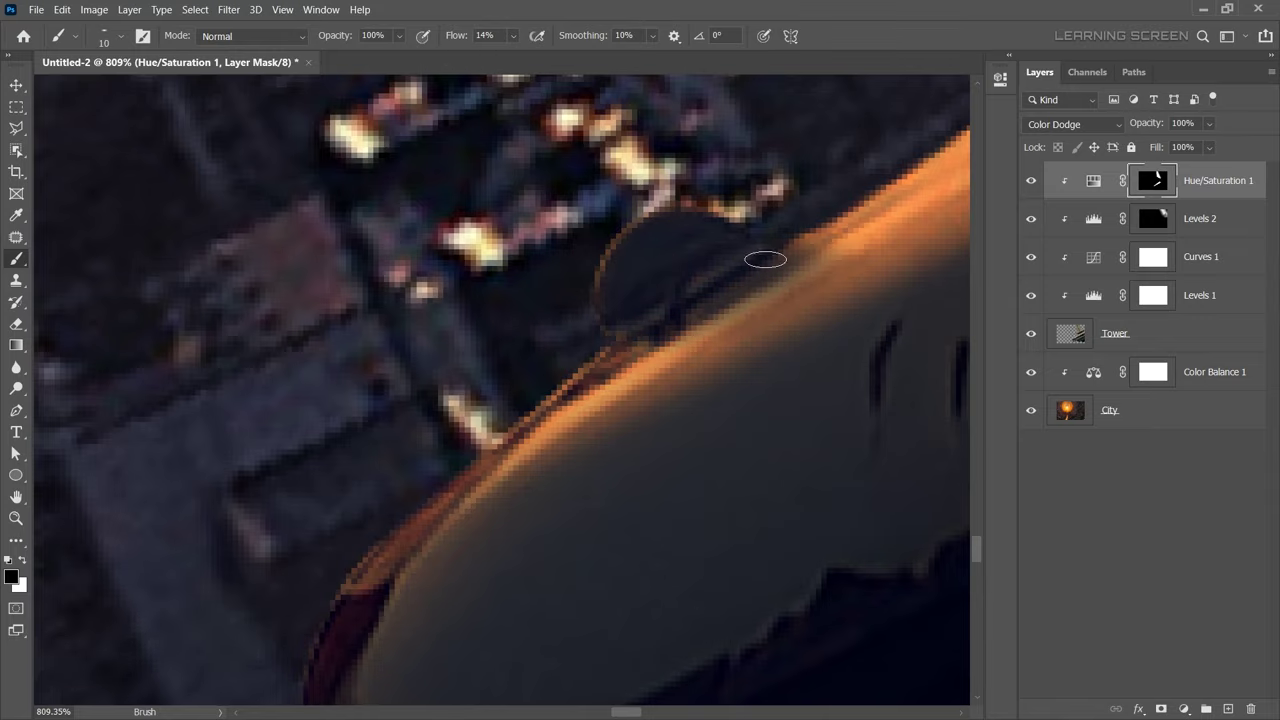
key("ctrl+0")
key("x")
key("bracketright")
key("bracketright")
left_click(513, 36)
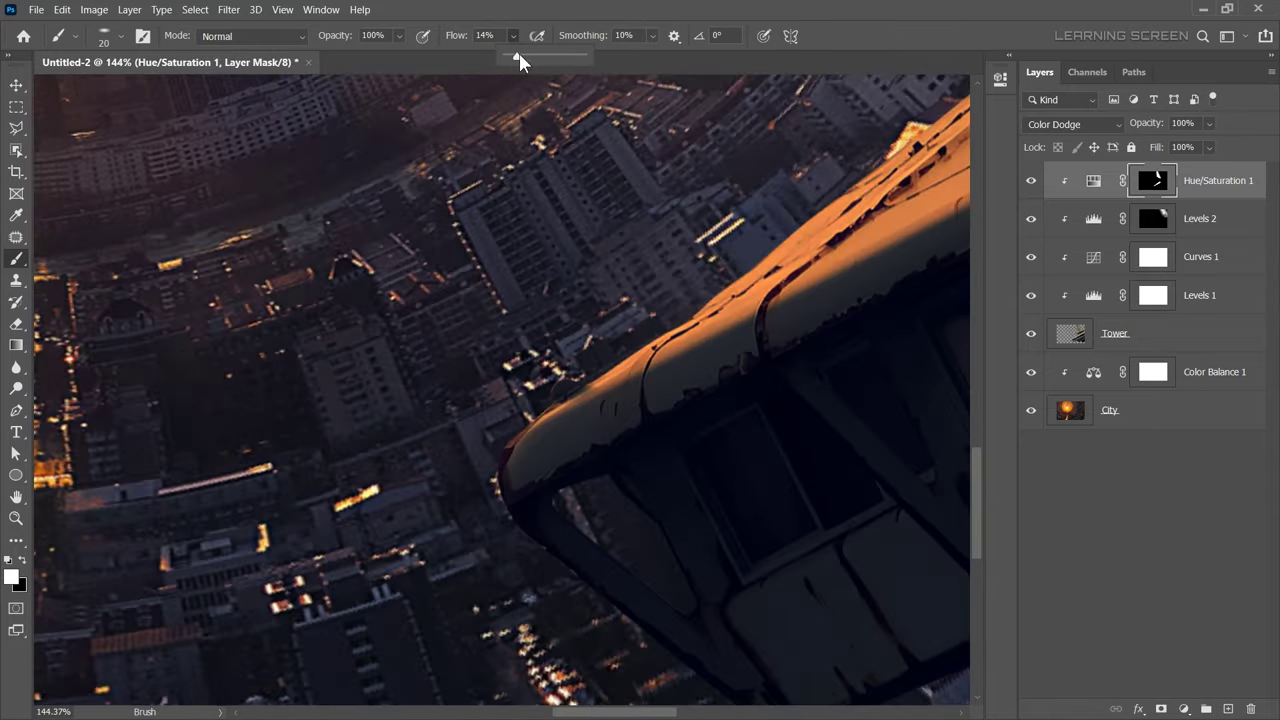
left_click_drag(519, 53, 590, 53)
key("bracketright")
key("bracketright")
key("bracketright")
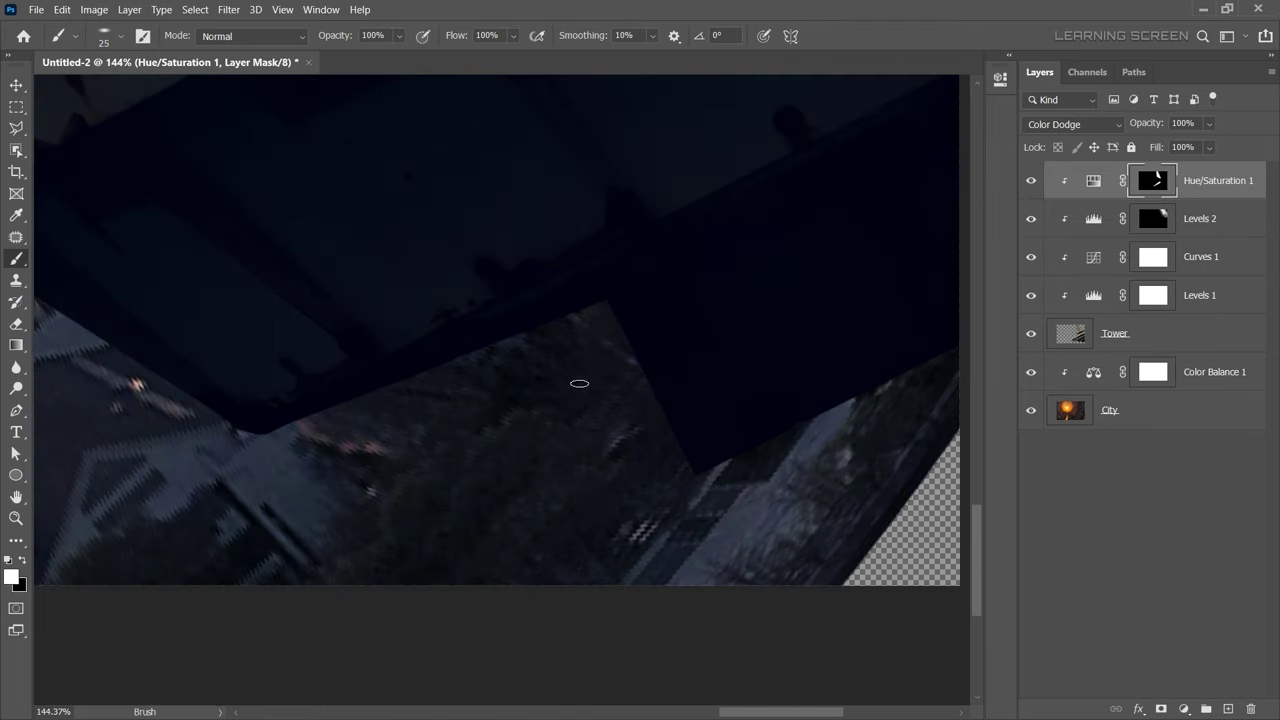
Bring the tower's underside into view and set a larger black brush.
mouse_move(423, 449)
left_mouse_down()
mouse_move(389, 506)
mouse_move(659, 536)
left_mouse_up()
key("bracketright")
key("bracketright")
key("bracketright")
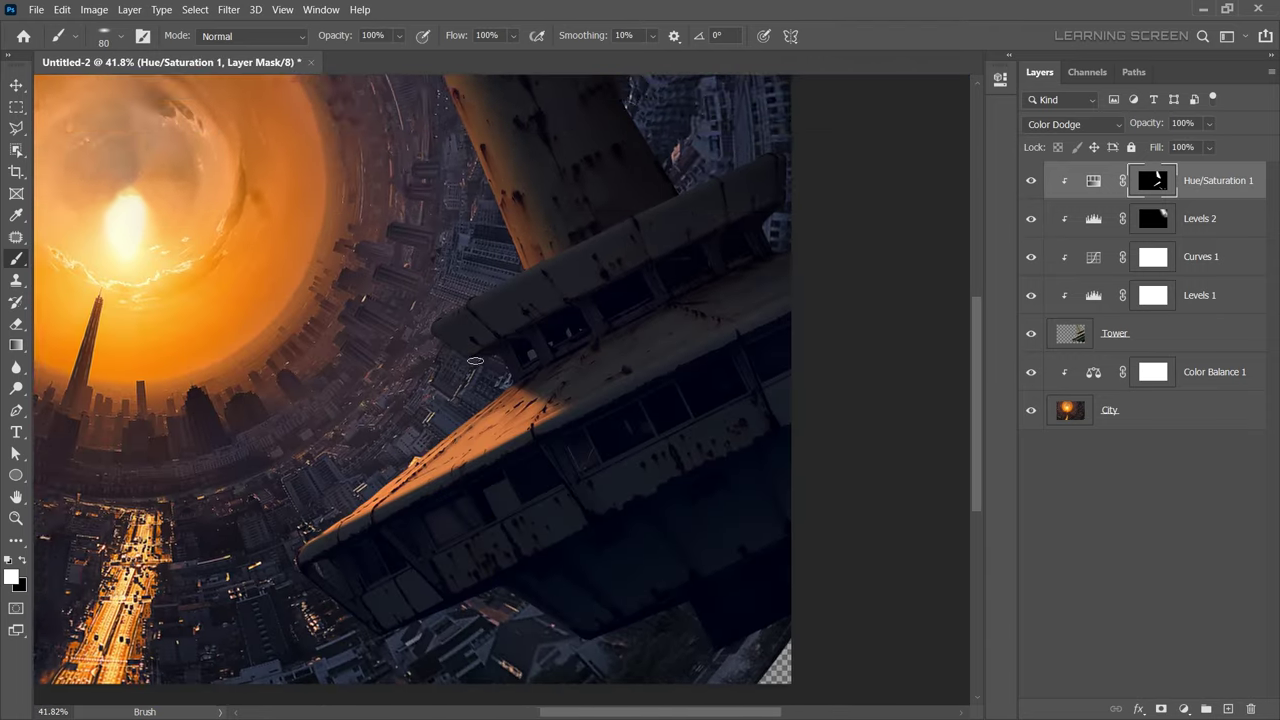
key("bracketleft")
key("bracketleft")
key("bracketleft")
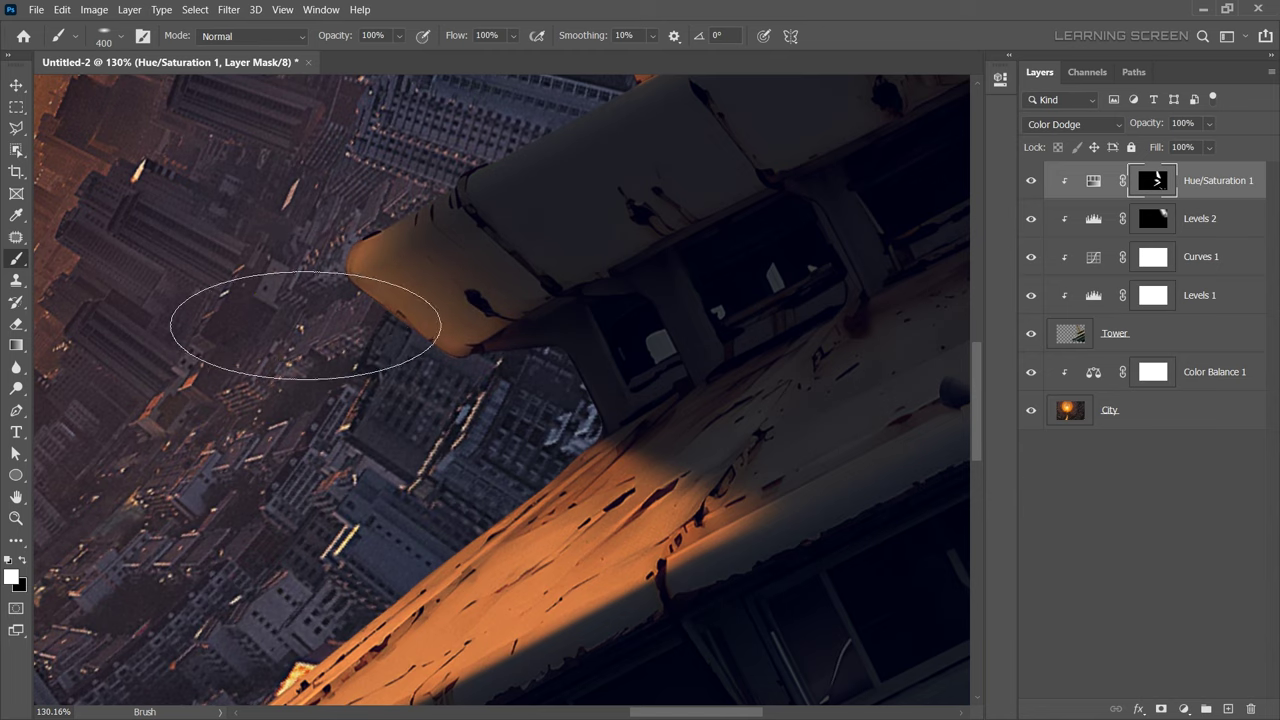
scroll(432, 332, "up", 5)
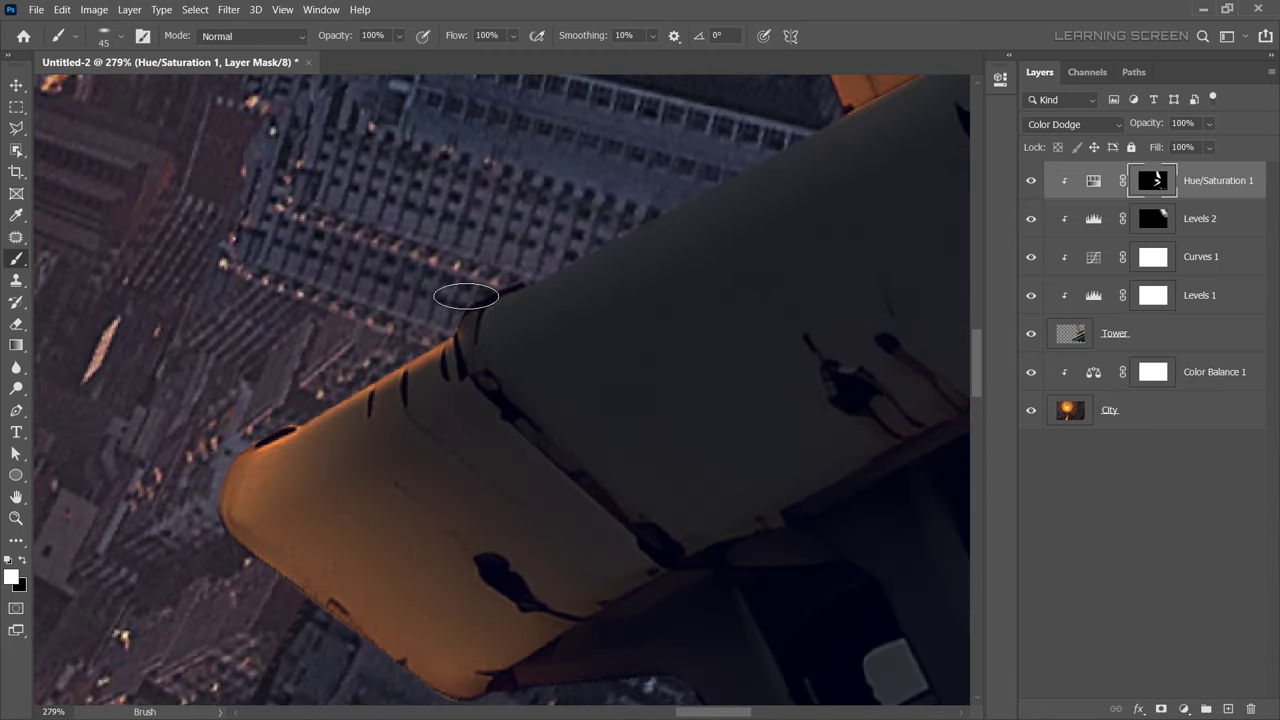
key("bracketright")
key("bracketright")
key("bracketright")
scroll(614, 194, "down", 2)
key("x")
scroll(530, 344, "down", 5)
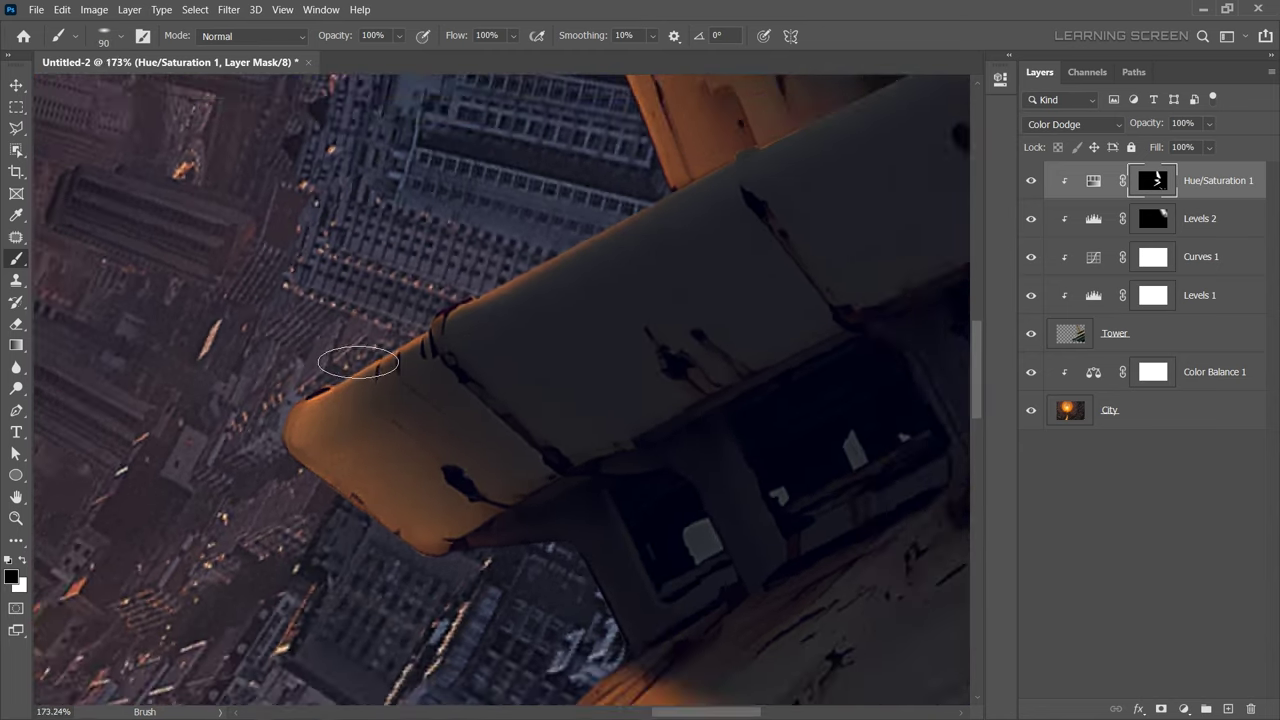
scroll(450, 400, "down", 4)
scroll(626, 466, "down", 2)
scroll(626, 466, "down", 2)
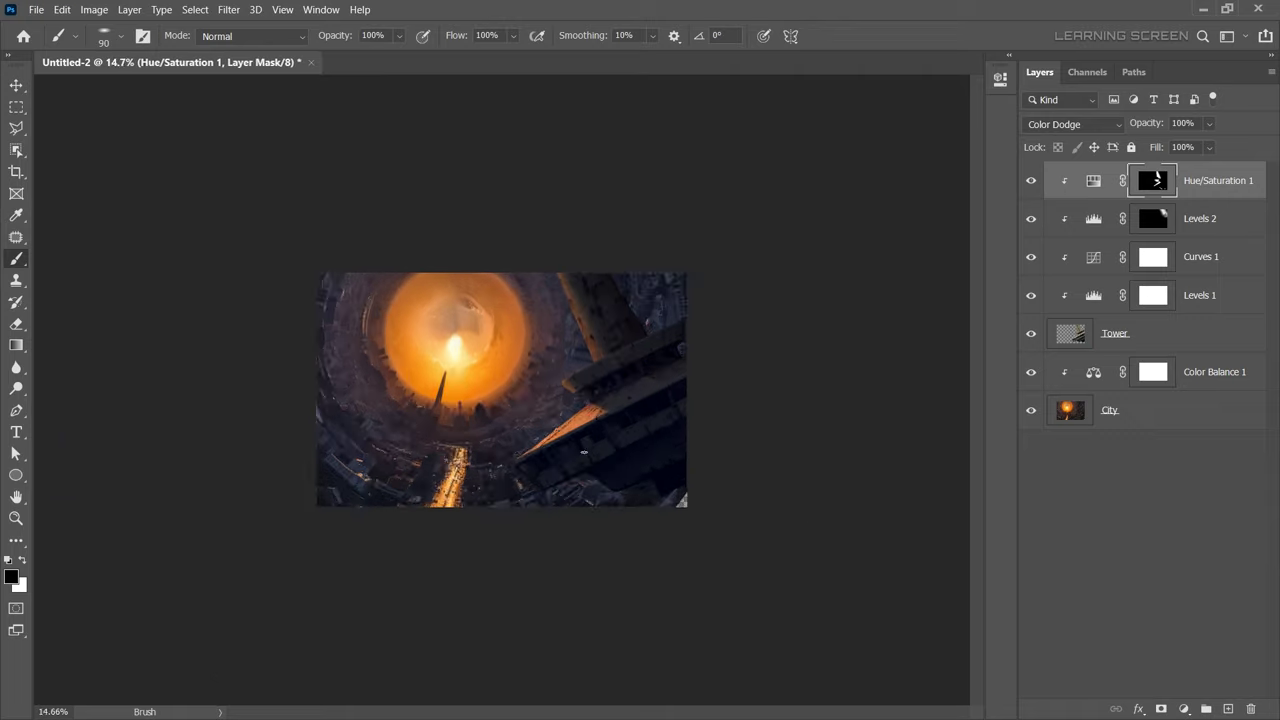
scroll(546, 491, "up", 3)
Add Hue/Saturation 2, colorized pale orange with Hue 32, Saturation 68, Lightness +54.
left_click(1184, 708)
left_click(1180, 550)
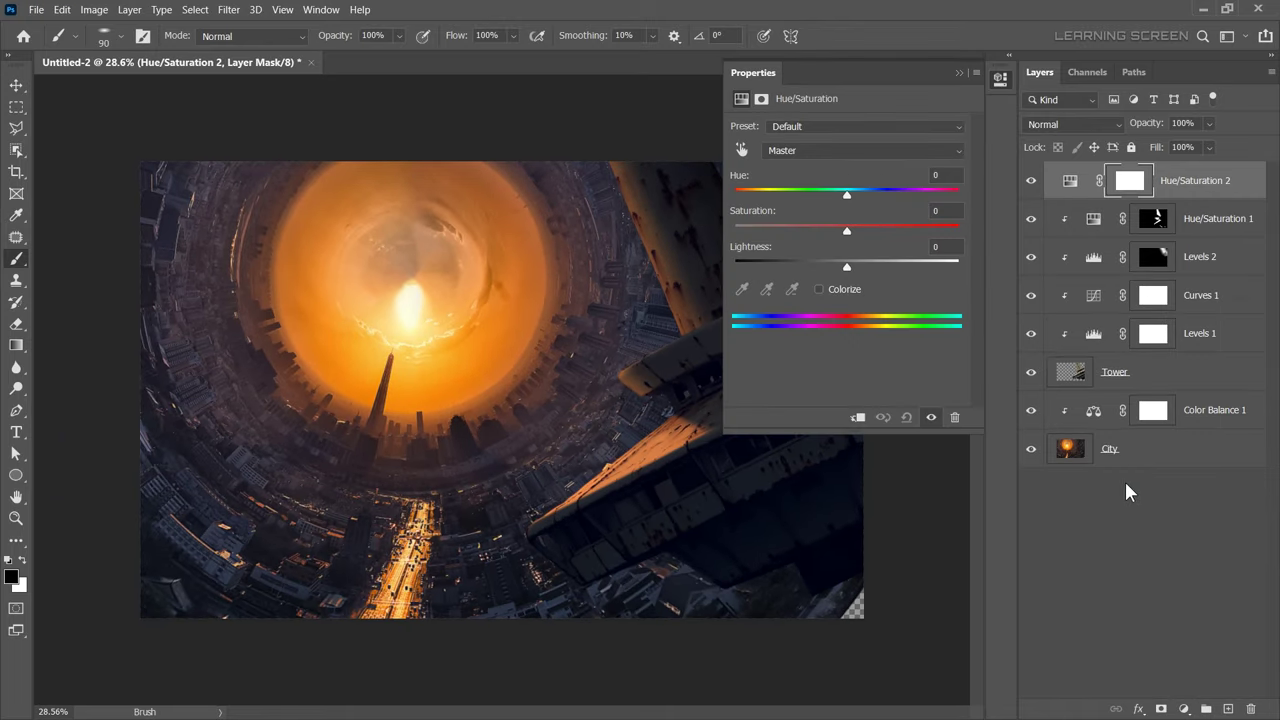
left_click(819, 289)
left_click_drag(791, 231, 892, 231)
left_click_drag(847, 267, 872, 267)
mouse_move(735, 194)
left_mouse_down()
mouse_move(779, 190)
mouse_move(755, 195)
left_mouse_up()
left_click_drag(872, 267, 906, 268)
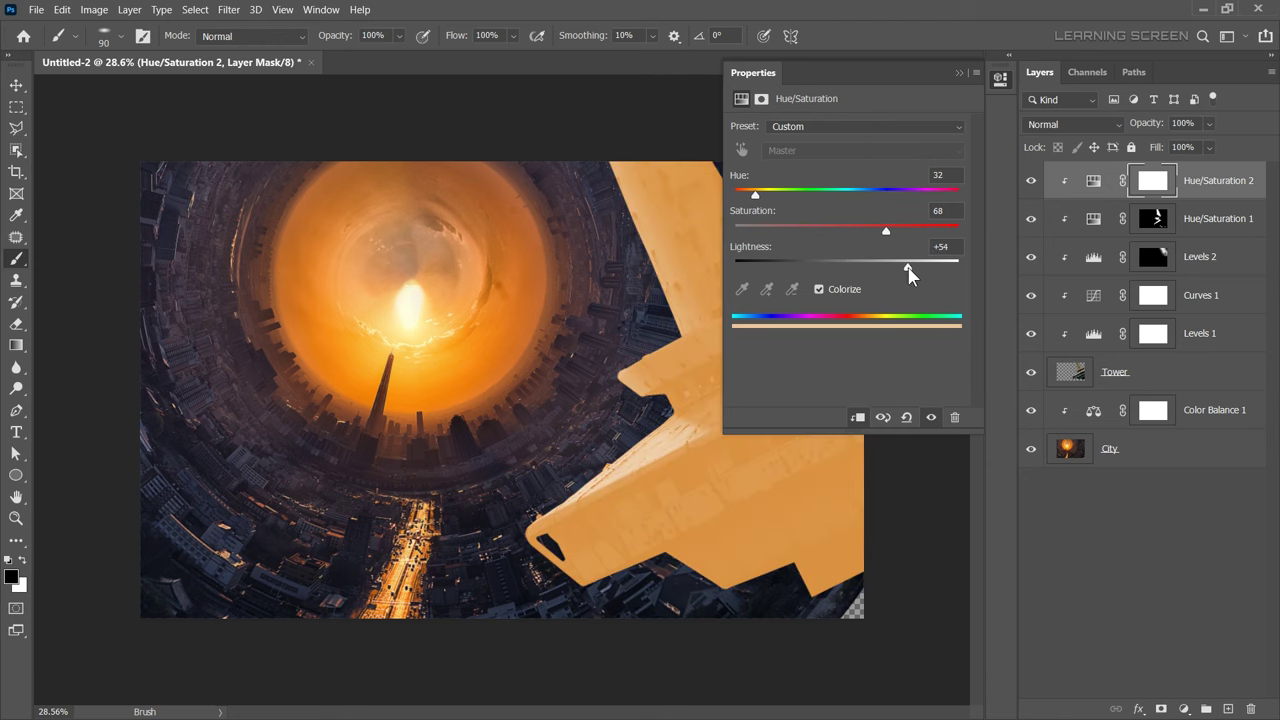
left_click(959, 72)
Invert the Hue/Saturation 2 mask and prepare a small white brush.
key("ctrl+i")
scroll(540, 530, "up", 3)
key("x")
scroll(543, 277, "up", 2)
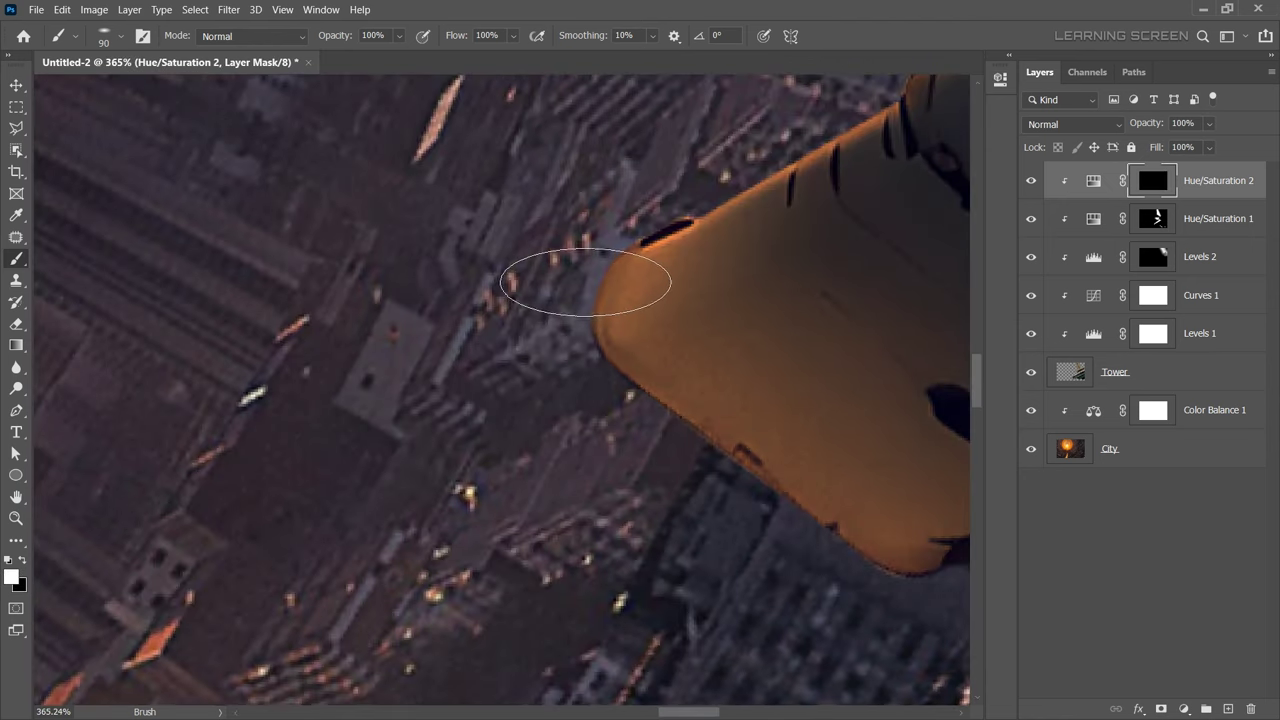
key("bracketleft")
key("bracketleft")
key("bracketleft")
scroll(523, 407, "up", 2)
key("ctrl+z")
scroll(406, 289, "up", 1)
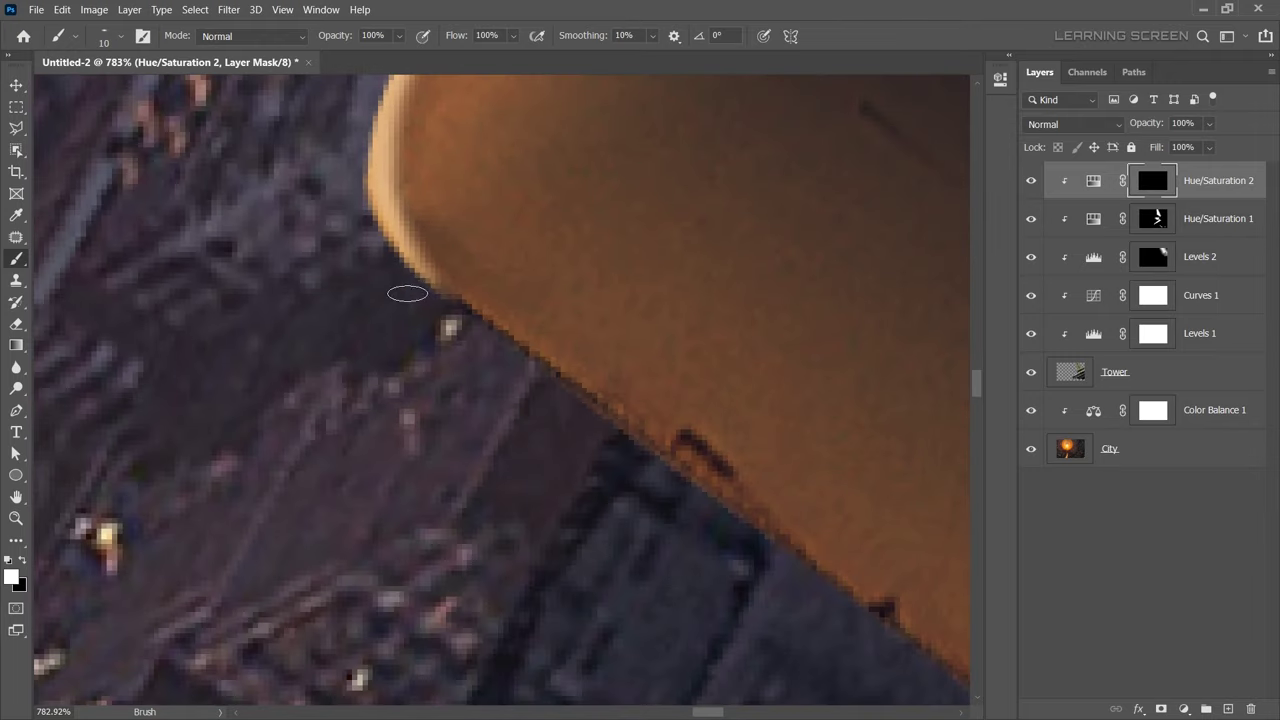
key("bracketright")
key("bracketright")
key("bracketright")
scroll(391, 300, "down", 2)
scroll(737, 574, "up", 1)
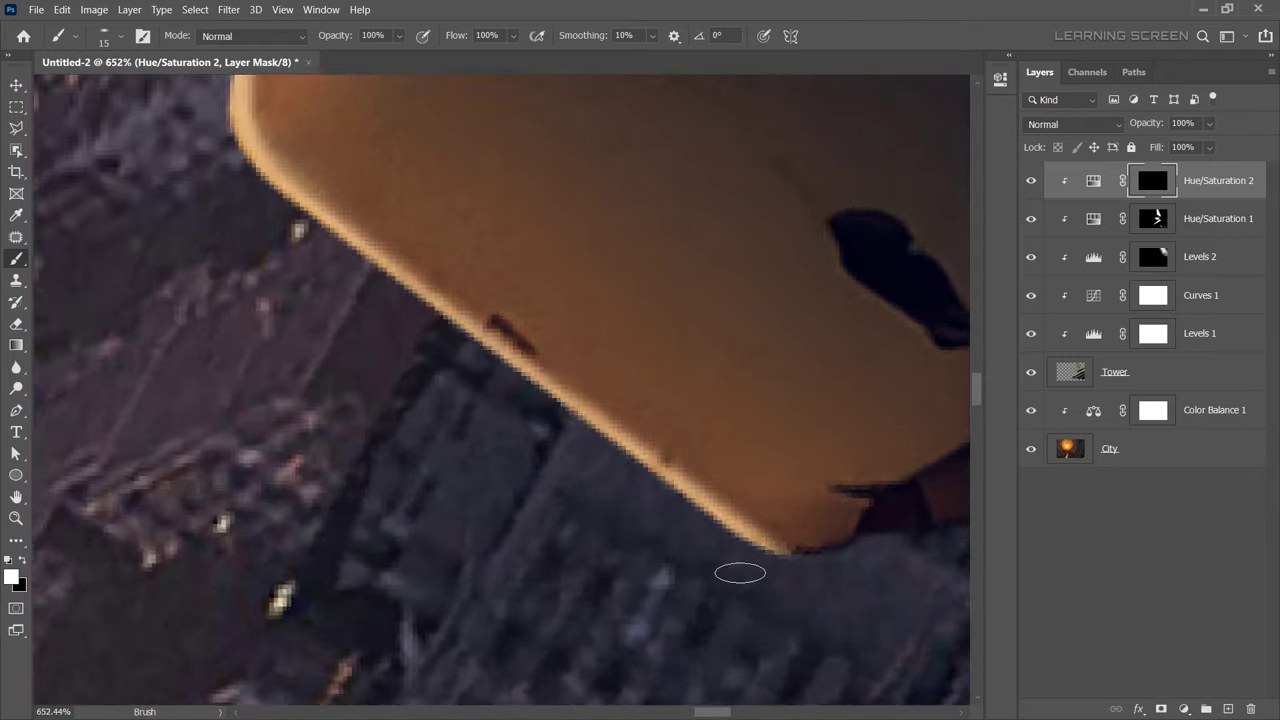
scroll(737, 571, "down", 5)
scroll(600, 480, "up", 5)
key("bracketleft")
key("bracketleft")
scroll(496, 408, "up", 2)
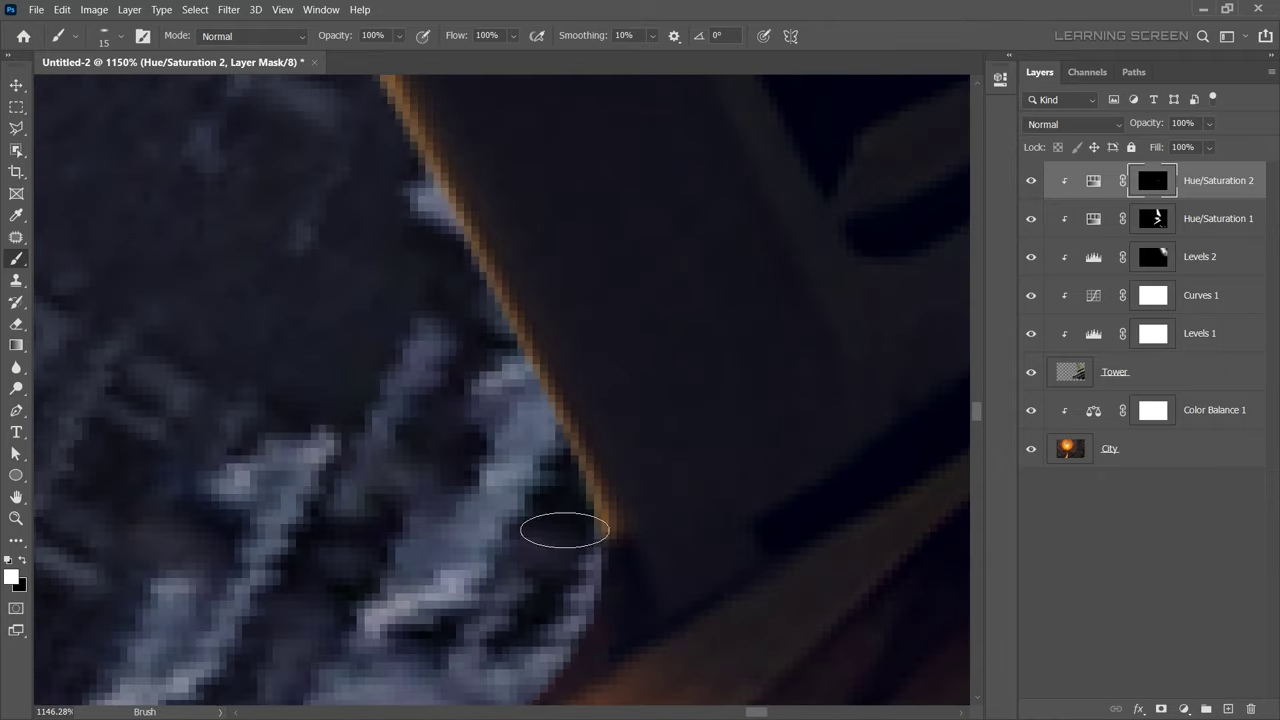
scroll(563, 523, "down", 1)
scroll(457, 674, "down", 4)
scroll(448, 298, "up", 3)
key("bracketleft")
key("bracketleft")
key("bracketleft")
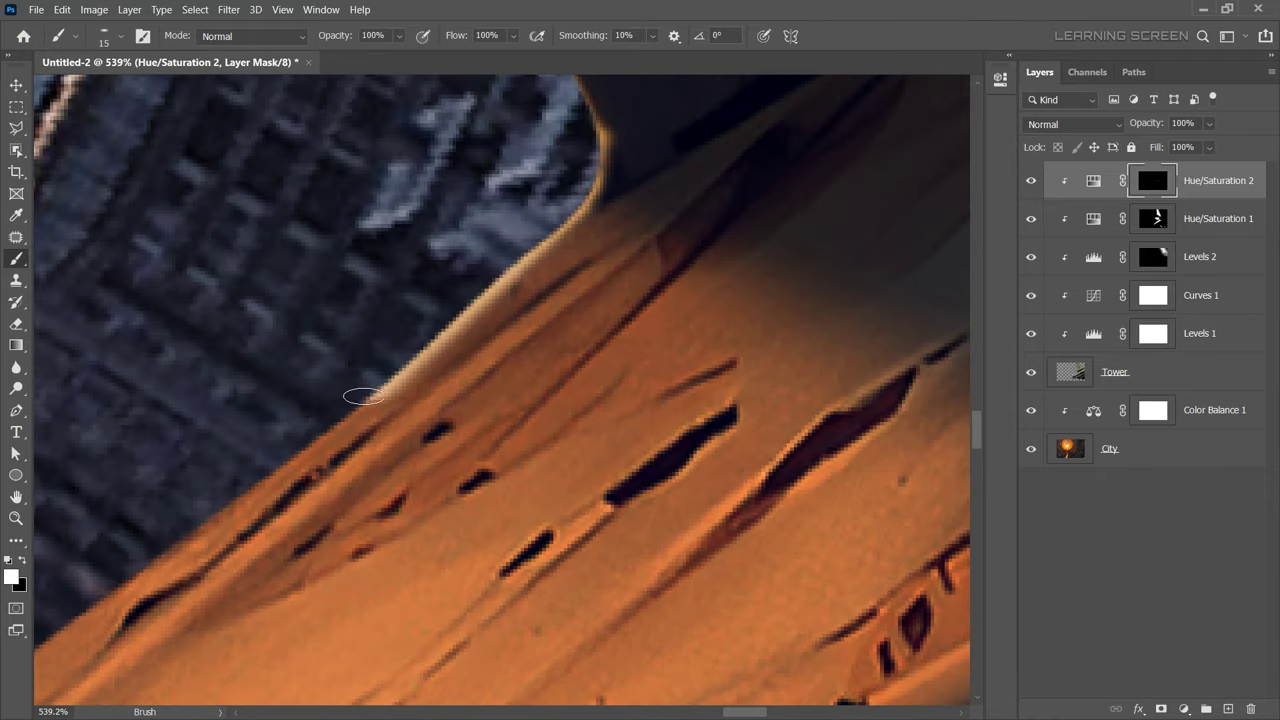
Paint thin orange rim-light lines along the tower's outer edges.
left_click_drag(363, 396, 571, 171)
left_click_drag(237, 490, 571, 171)
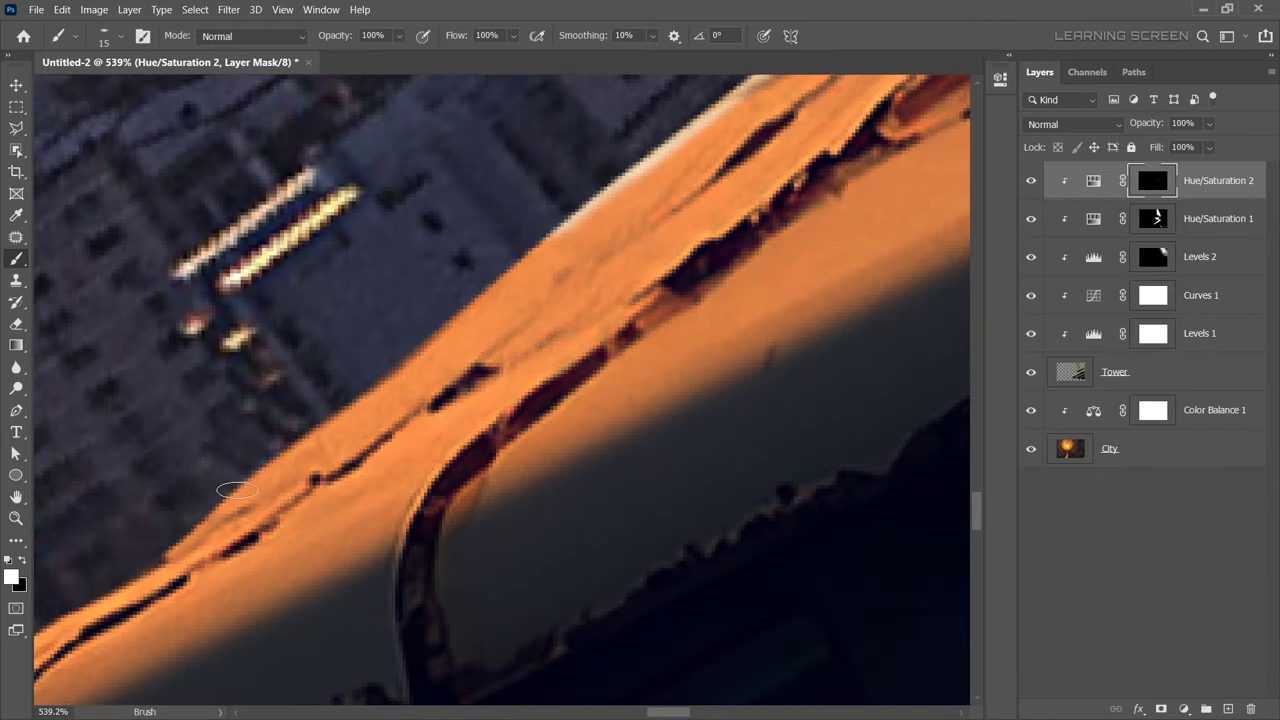
scroll(237, 490, "down", 2)
scroll(651, 186, "up", 3)
key("bracketleft")
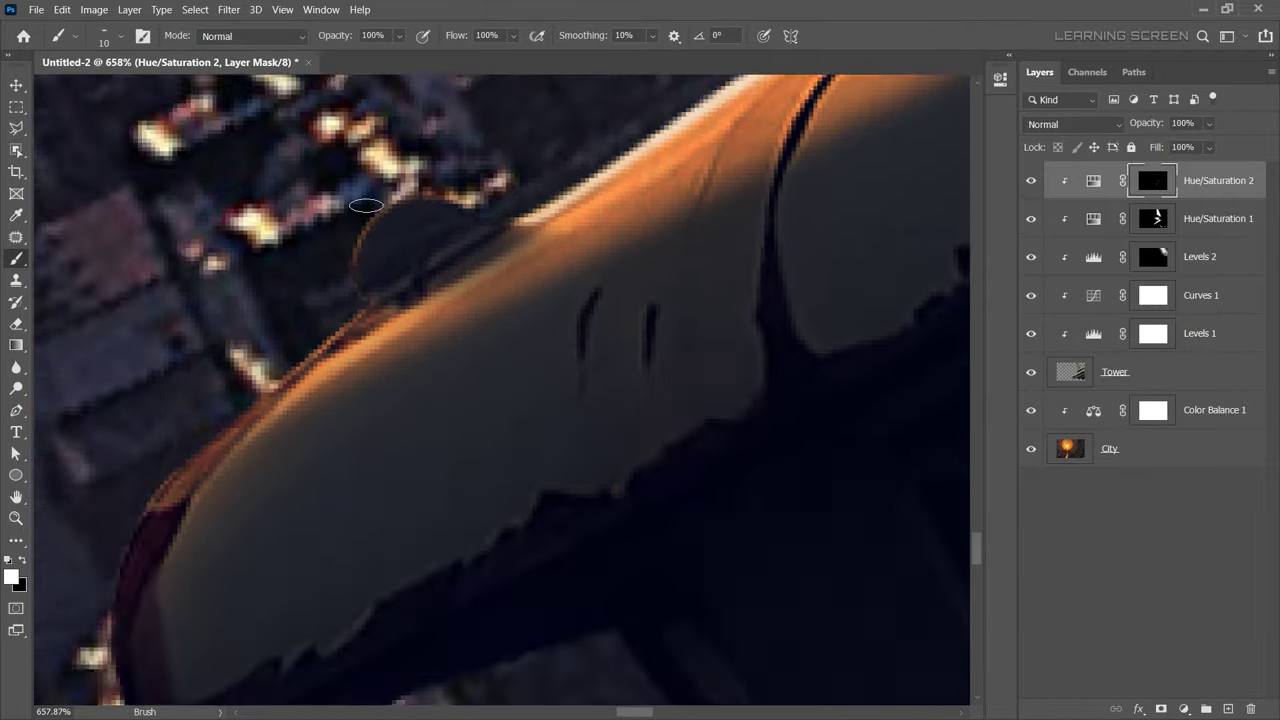
left_click_drag(366, 205, 143, 552)
scroll(243, 557, "up", 1)
left_click_drag(243, 557, 143, 120)
key("bracketleft")
key("bracketleft")
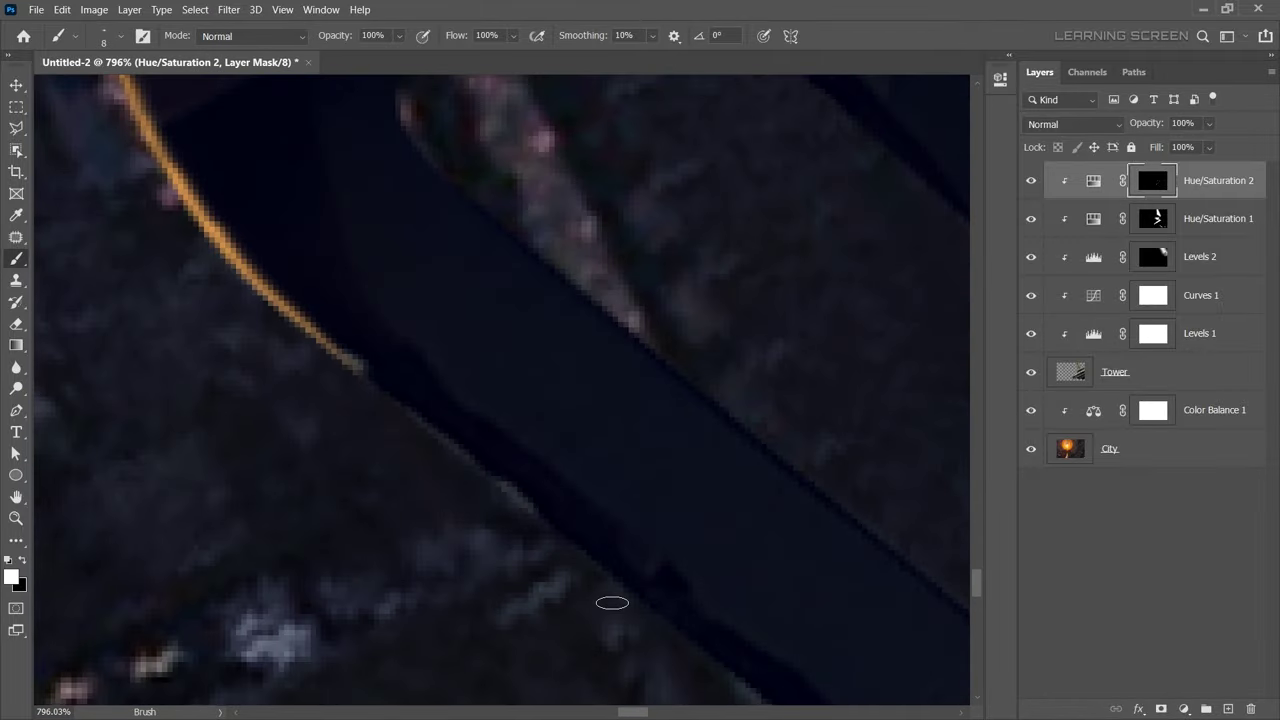
scroll(612, 603, "down", 5)
scroll(620, 550, "down", 2)
scroll(630, 500, "up", 3)
scroll(640, 444, "down", 2)
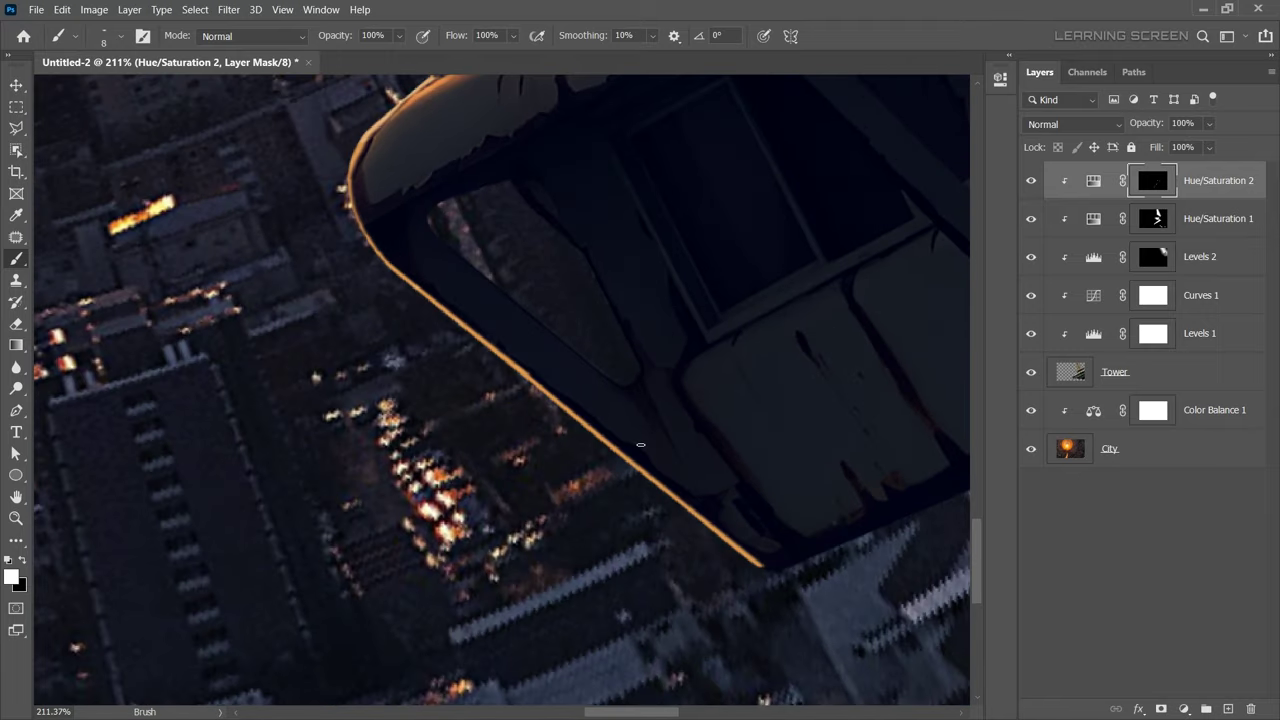
right_click(466, 301)
type("50")
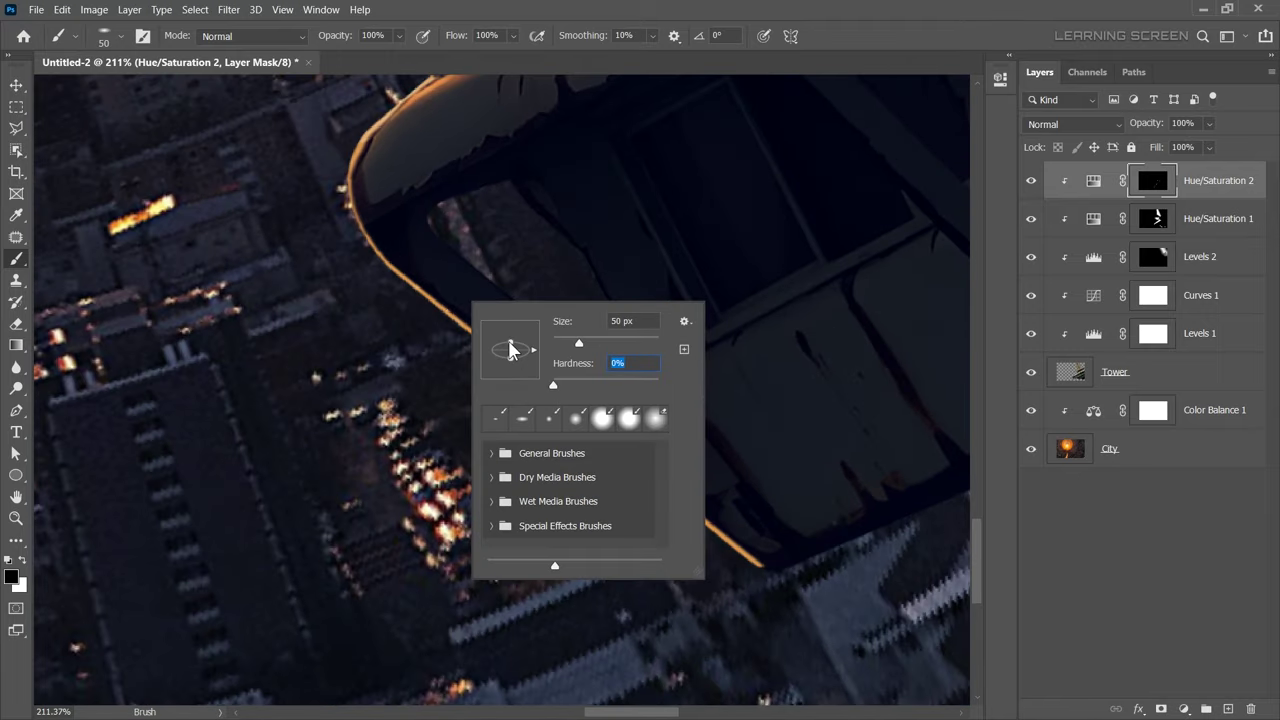
Set up a soft, zero-hardness brush, shrink it, and bring the tower into view.
key("Return")
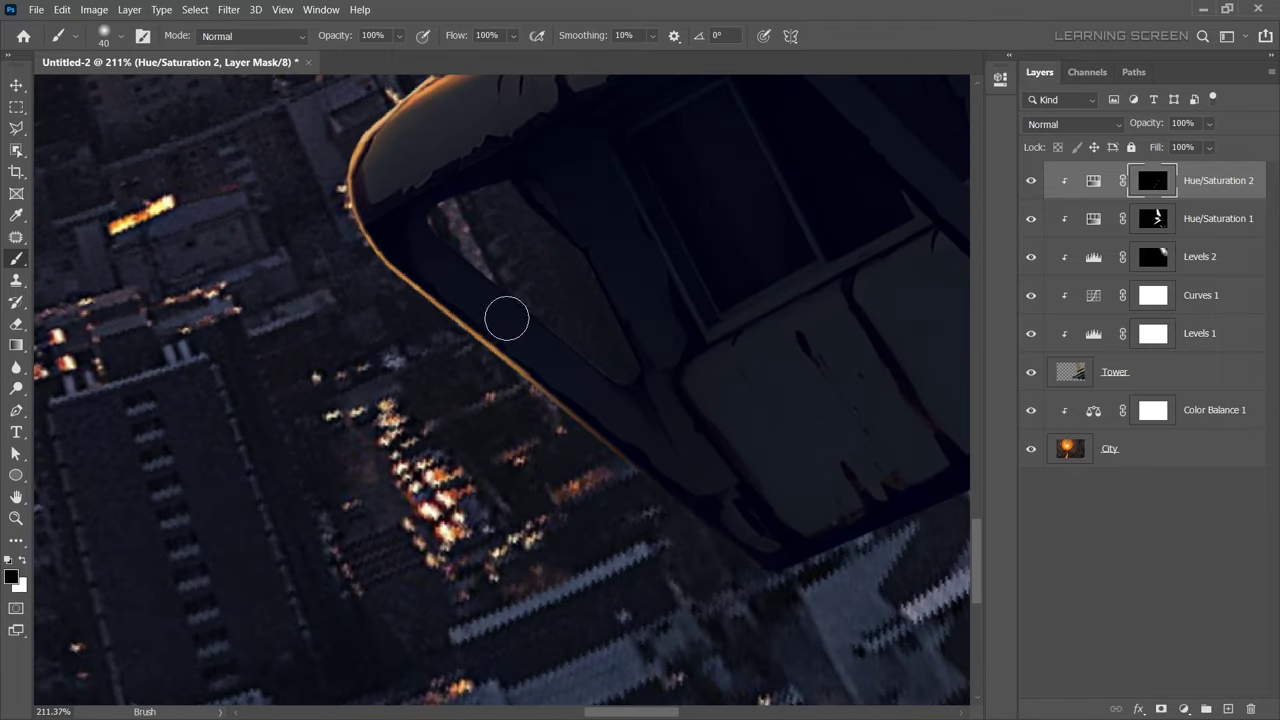
key("[")
scroll(450, 270, "up", 3)
scroll(634, 366, "down", 3)
scroll(415, 298, "up", 3)
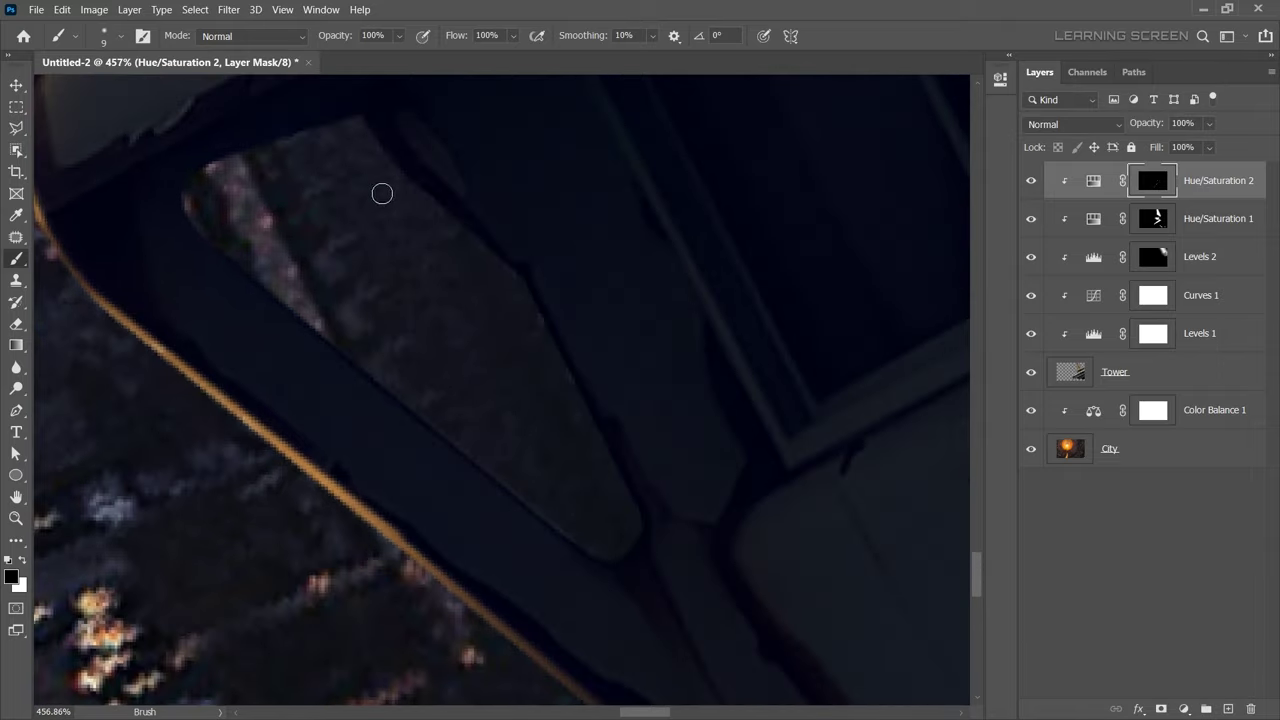
left_click_drag(523, 284, 375, 205)
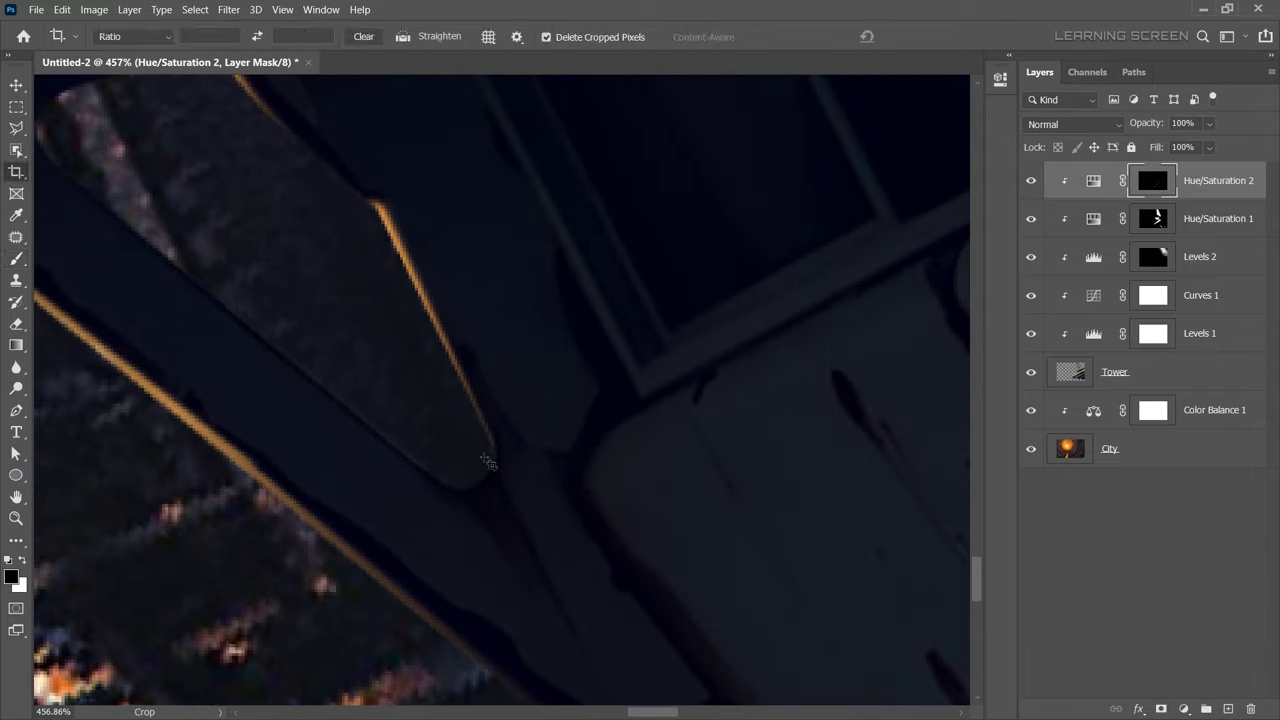
Switch to a tiny white brush while zooming in on the tower edge.
key("x")
scroll(391, 256, "down", 5)
scroll(782, 201, "up", 5)
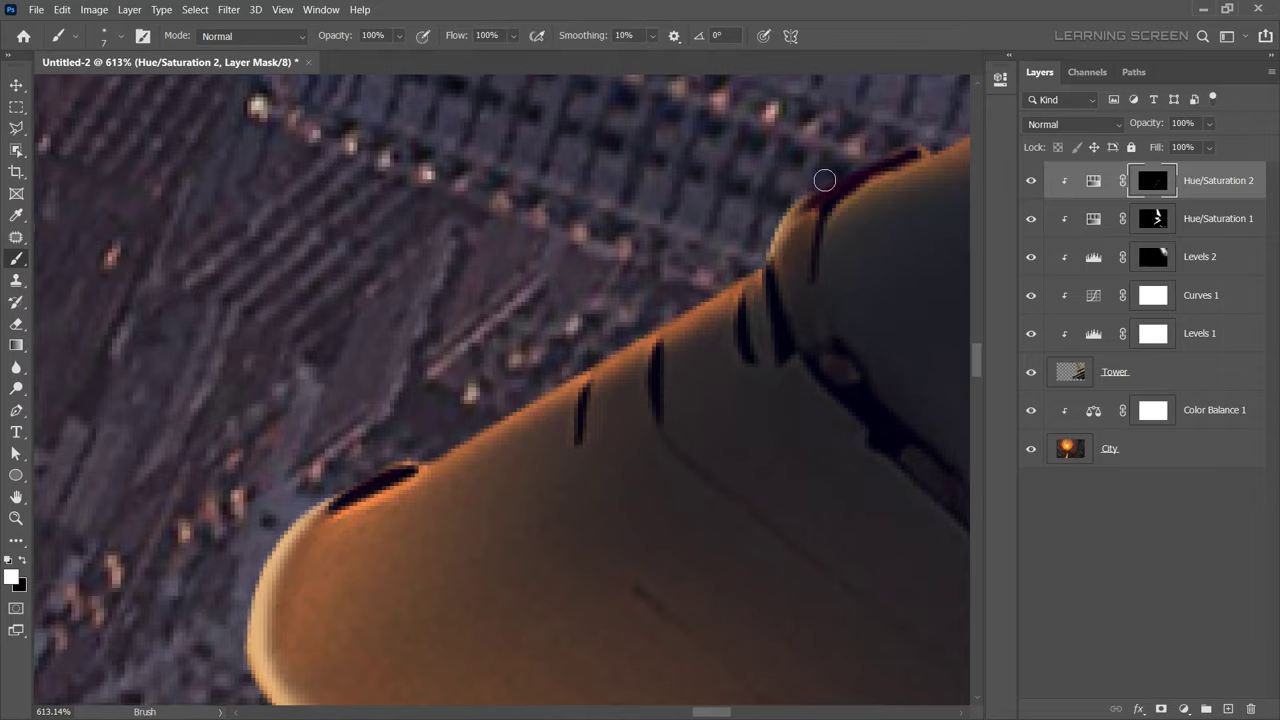
scroll(824, 180, "down", 2)
scroll(589, 240, "up", 3)
scroll(570, 325, "down", 5)
key("[")
key("[")
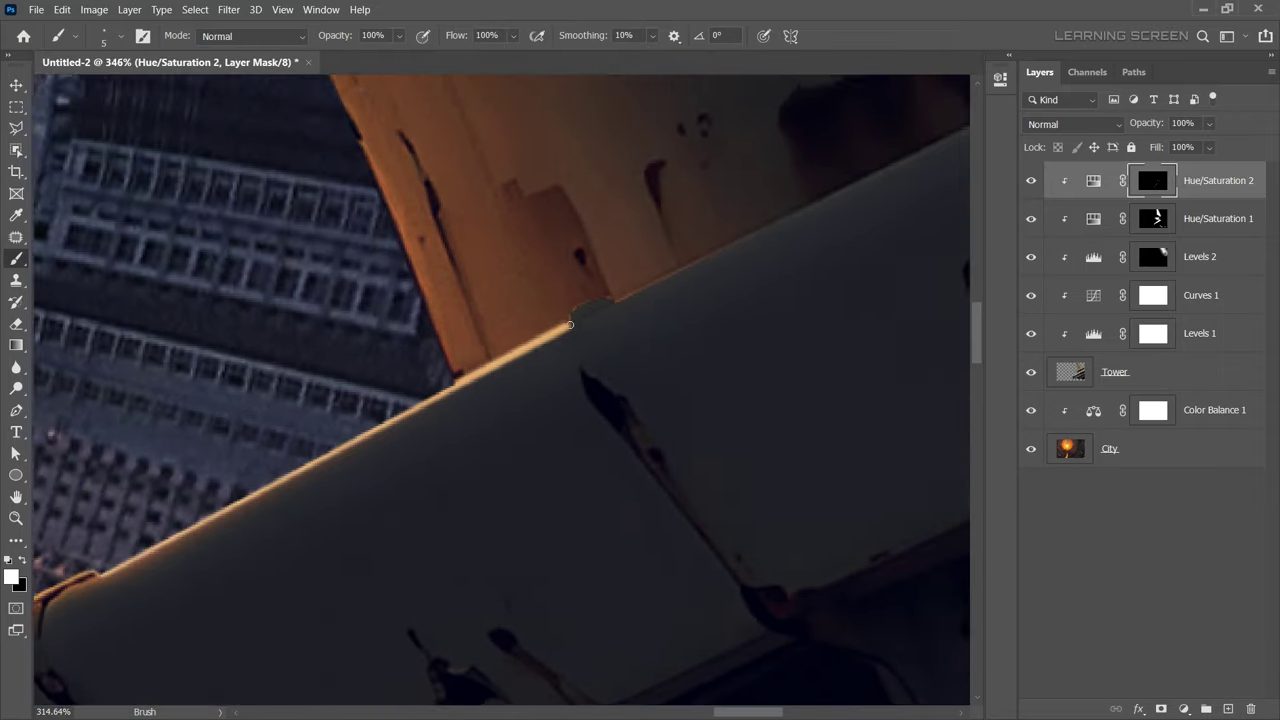
scroll(570, 325, "up", 3)
key("bracketright")
key("bracketright")
key("bracketright")
key("x")
scroll(615, 250, "up", 2)
key("bracketleft")
key("bracketleft")
key("bracketleft")
key("x")
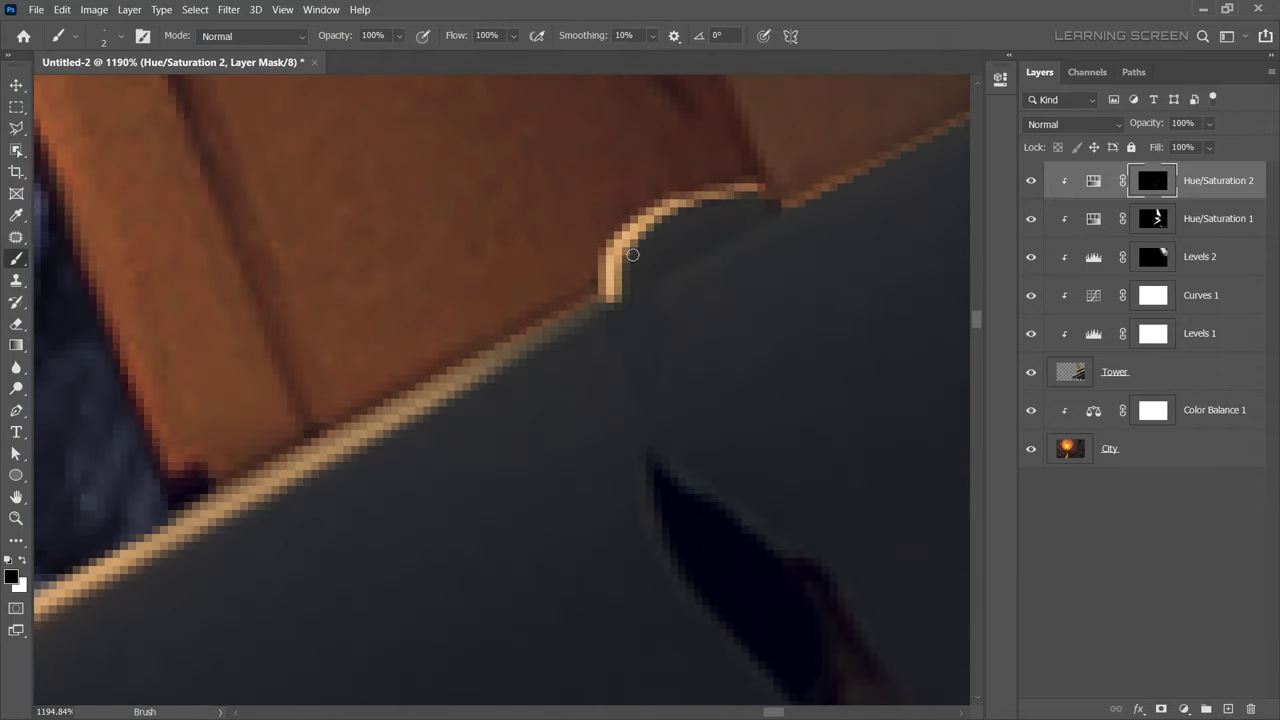
Paint a thin straight orange rim line along the tower edge on the Hue/Saturation 2 mask.
scroll(632, 255, "down", 6)
scroll(500, 330, "down", 3)
scroll(418, 393, "down", 2)
key("bracketright")
key("bracketright")
key("bracketright")
key("x")
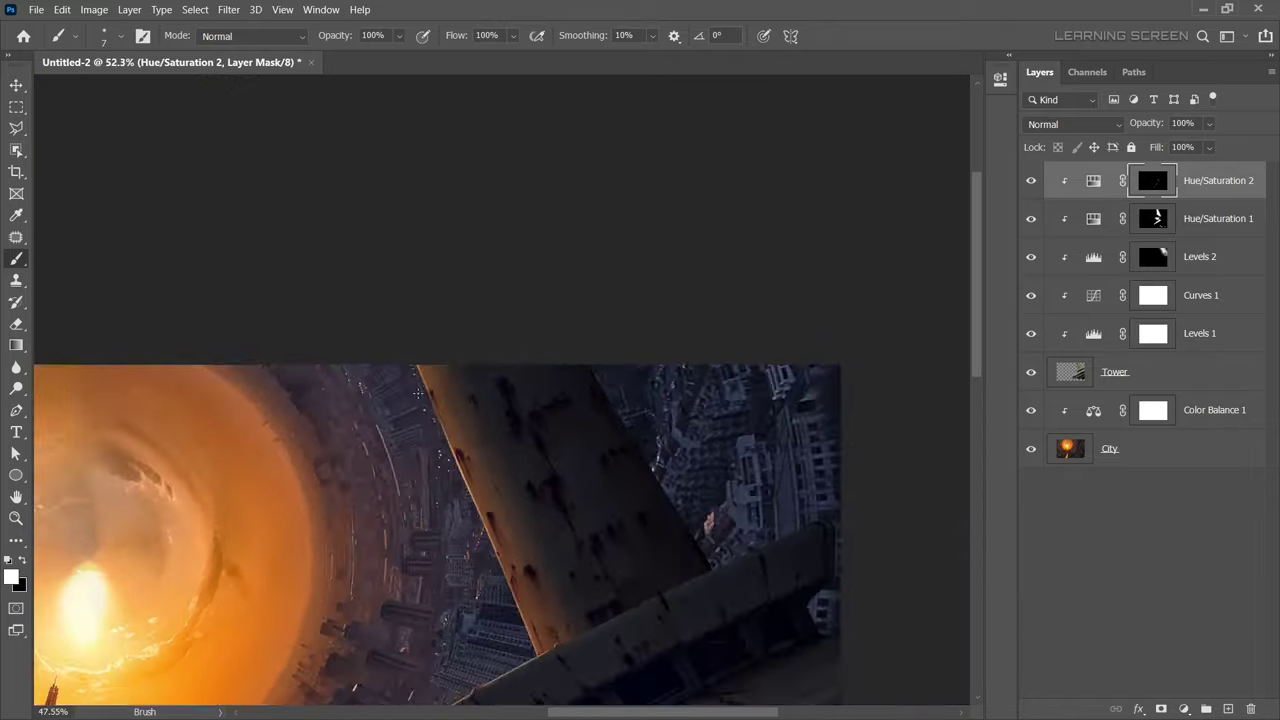
scroll(418, 393, "up", 4)
scroll(450, 365, "up", 4)
scroll(491, 340, "up", 3)
key("bracketright")
key("bracketright")
key("bracketright")
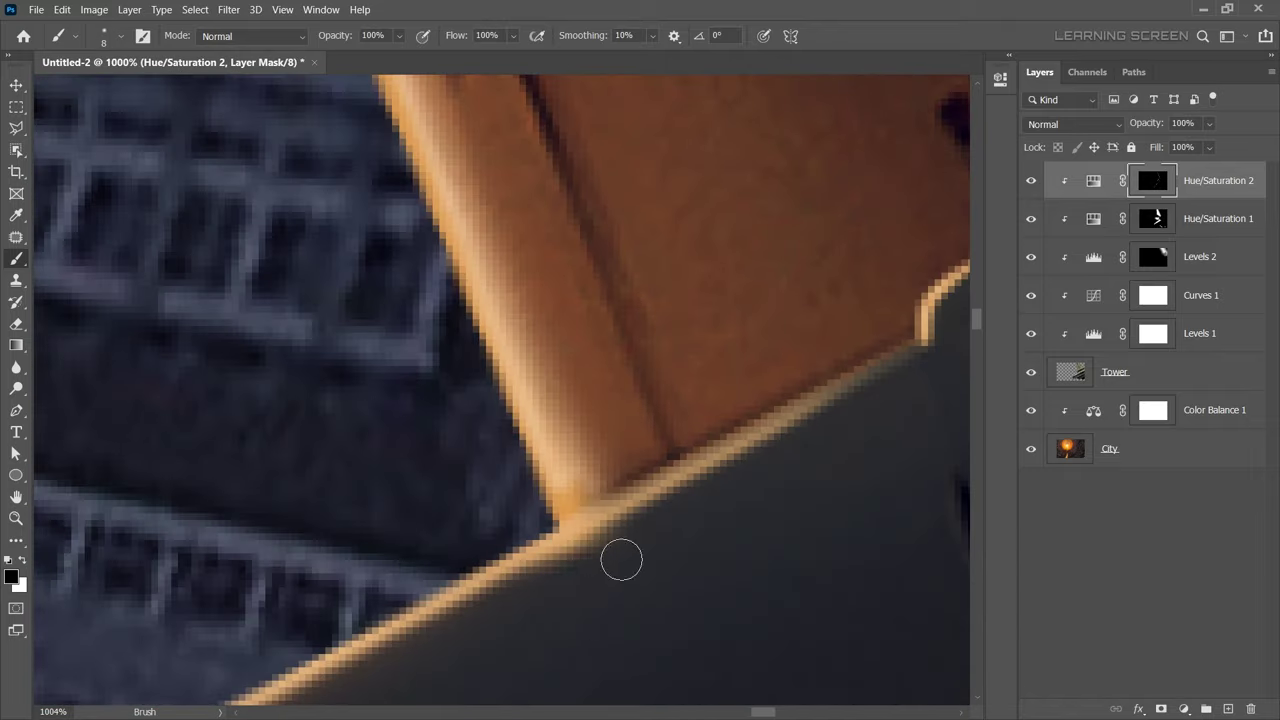
scroll(621, 561, "down", 2)
key("bracketleft")
key("bracketleft")
key("bracketleft")
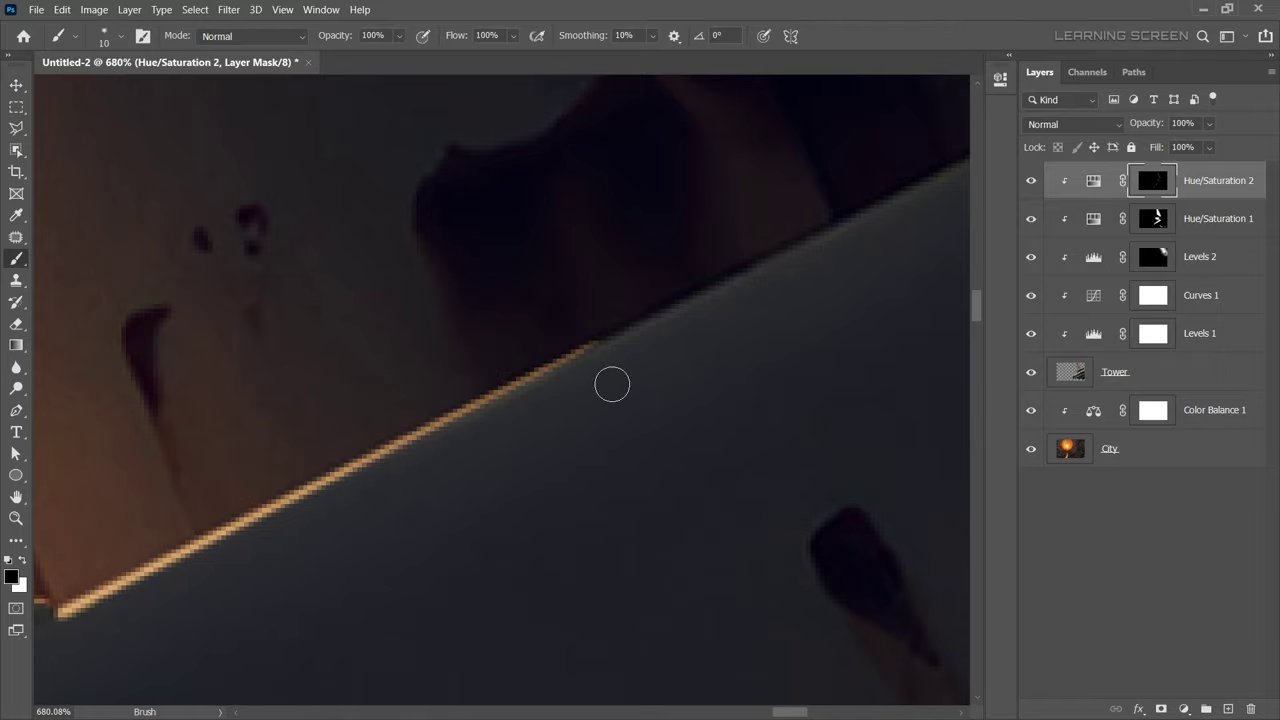
scroll(640, 414, "down", 1)
scroll(640, 414, "down", 4)
scroll(500, 385, "down", 1)
scroll(500, 385, "up", 5)
key("bracketright")
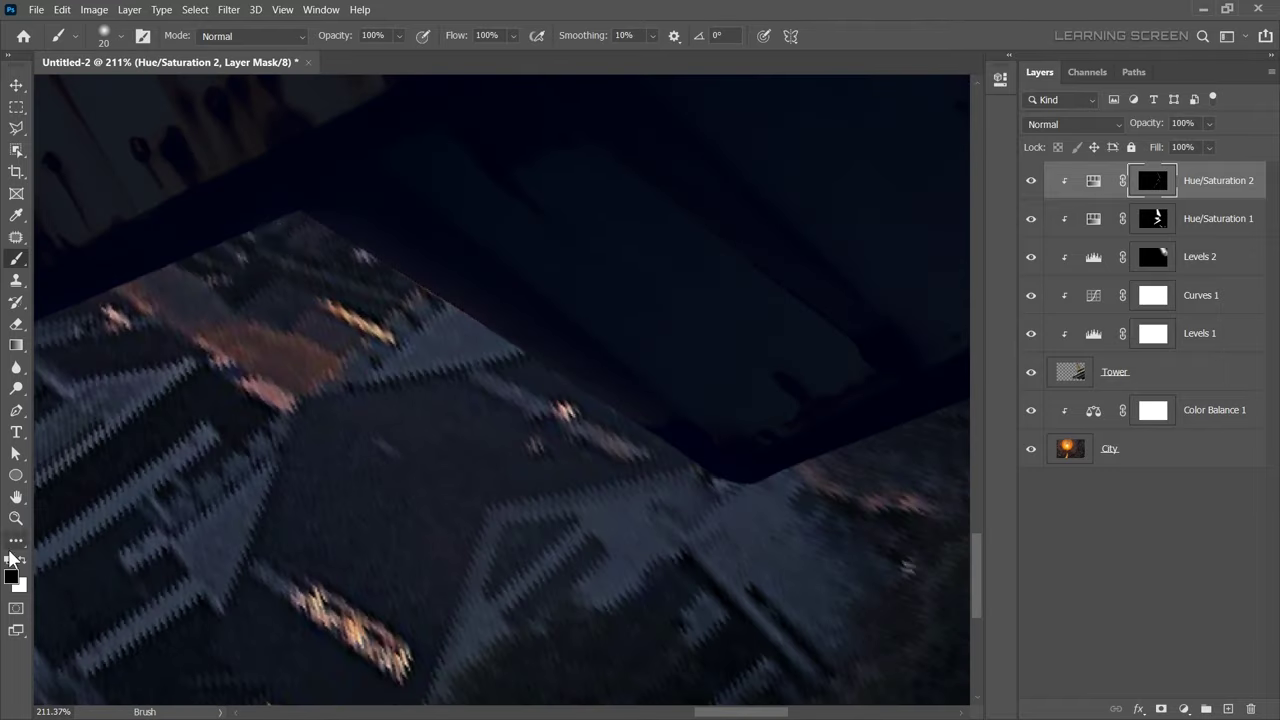
scroll(757, 534, "up", 3)
key("bracketleft")
key("bracketleft")
scroll(766, 534, "down", 2)
left_click(766, 534, "shift")
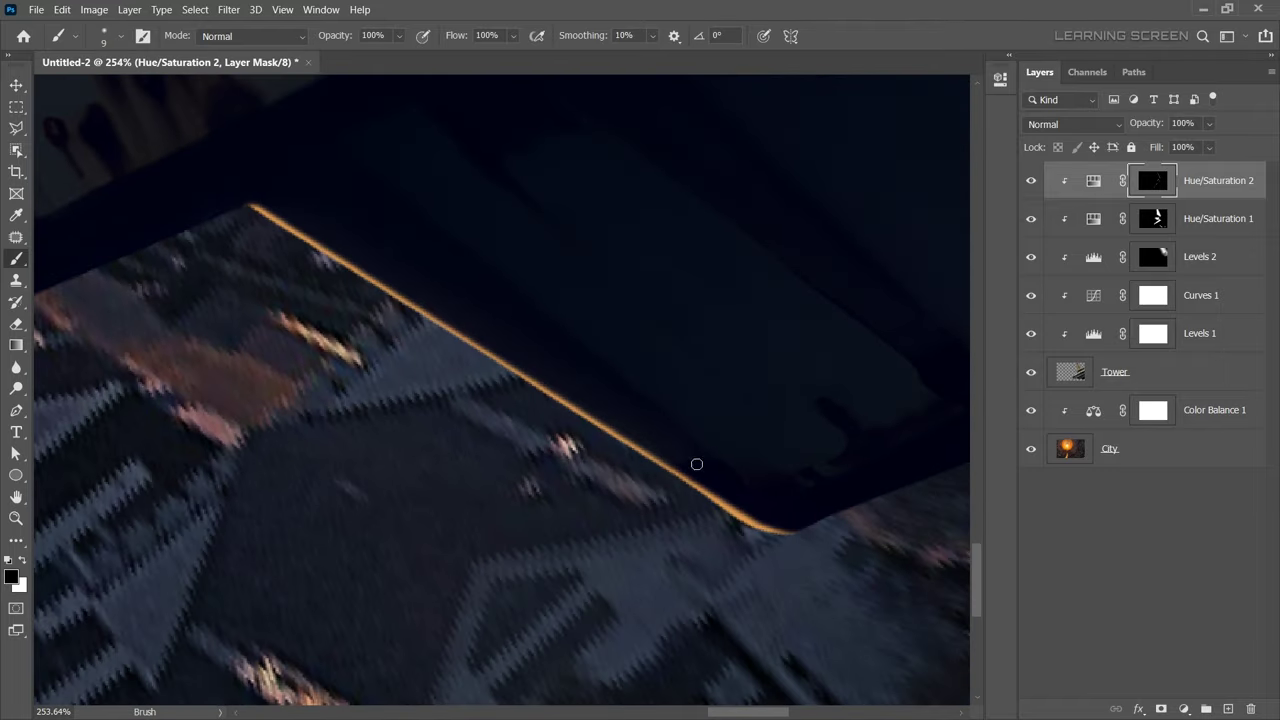
Enlarge the white brush and paint an orange glow at the roof corner.
scroll(343, 262, "down", 3)
scroll(532, 297, "up", 2)
key("bracketright")
key("x")
key("bracketright")
key("bracketright")
key("bracketright")
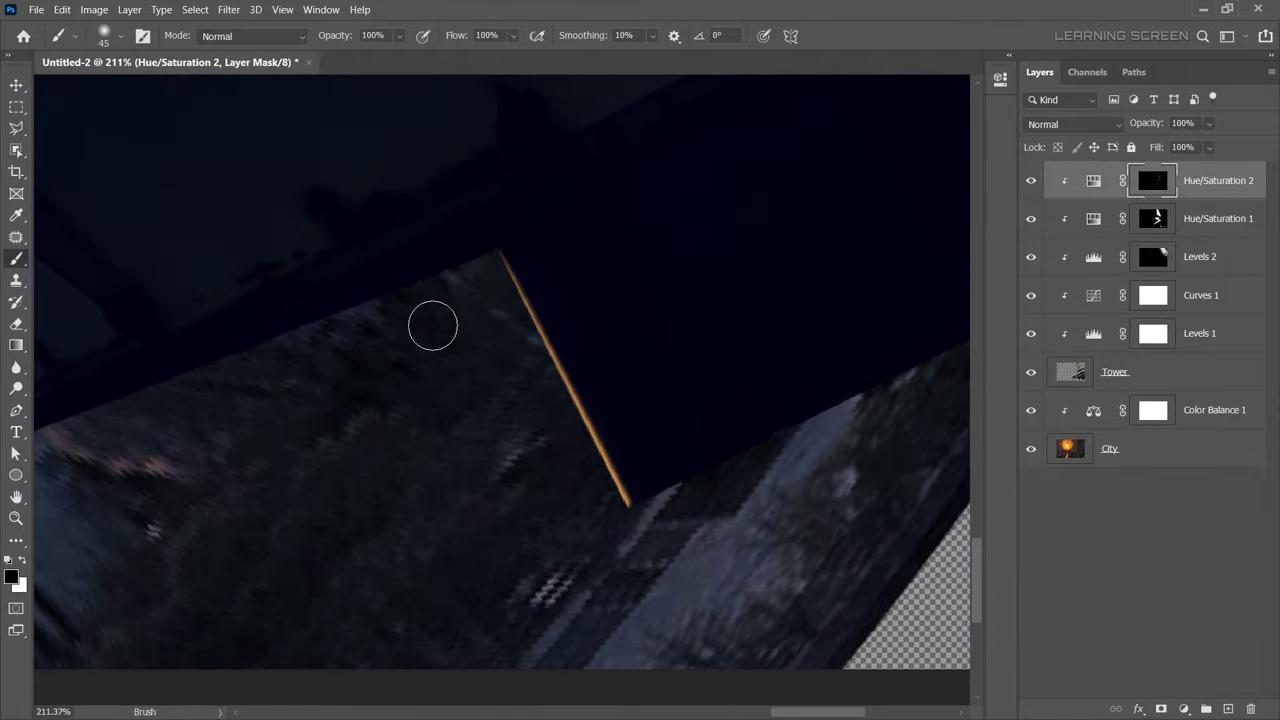
key("bracketright")
key("bracketright")
key("bracketright")
left_click(502, 245)
Paint another roof-corner glow stroke, undo it, and make the brush much larger.
scroll(560, 470, "down", 3)
scroll(508, 317, "up", 3)
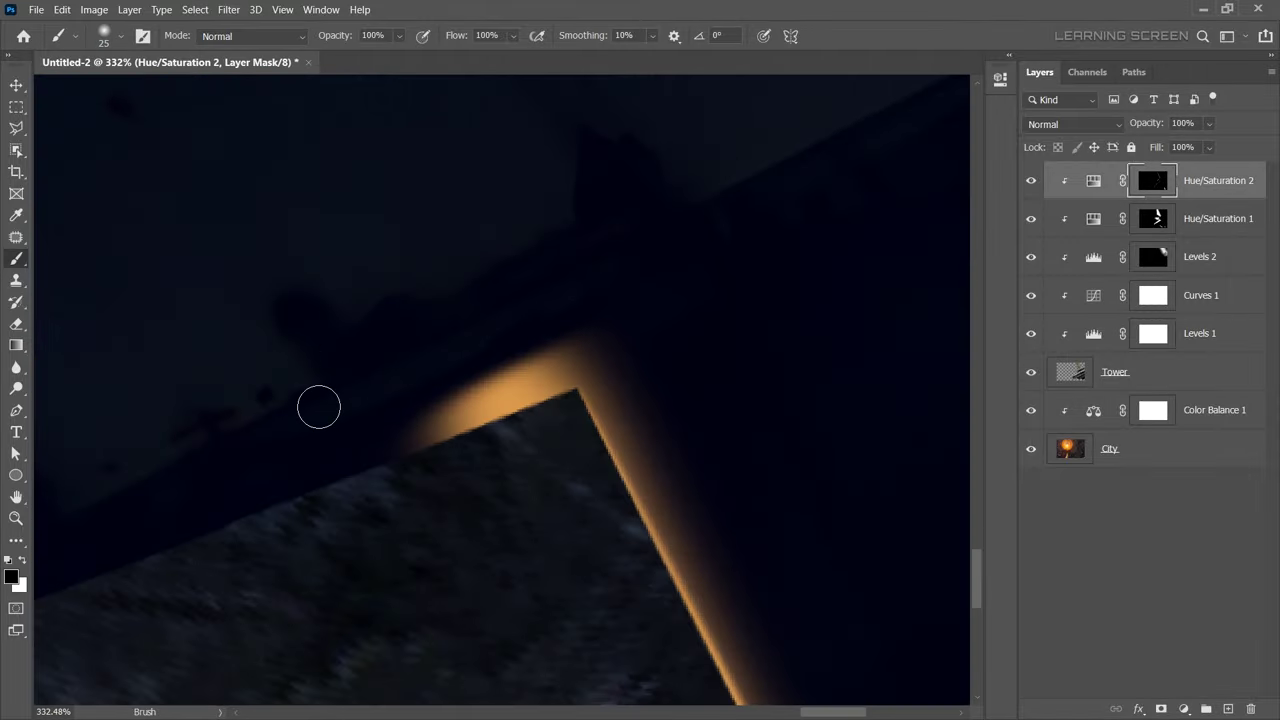
key("l")
left_click(329, 509)
key("ctrl+z")
key("b")
scroll(265, 425, "down", 5)
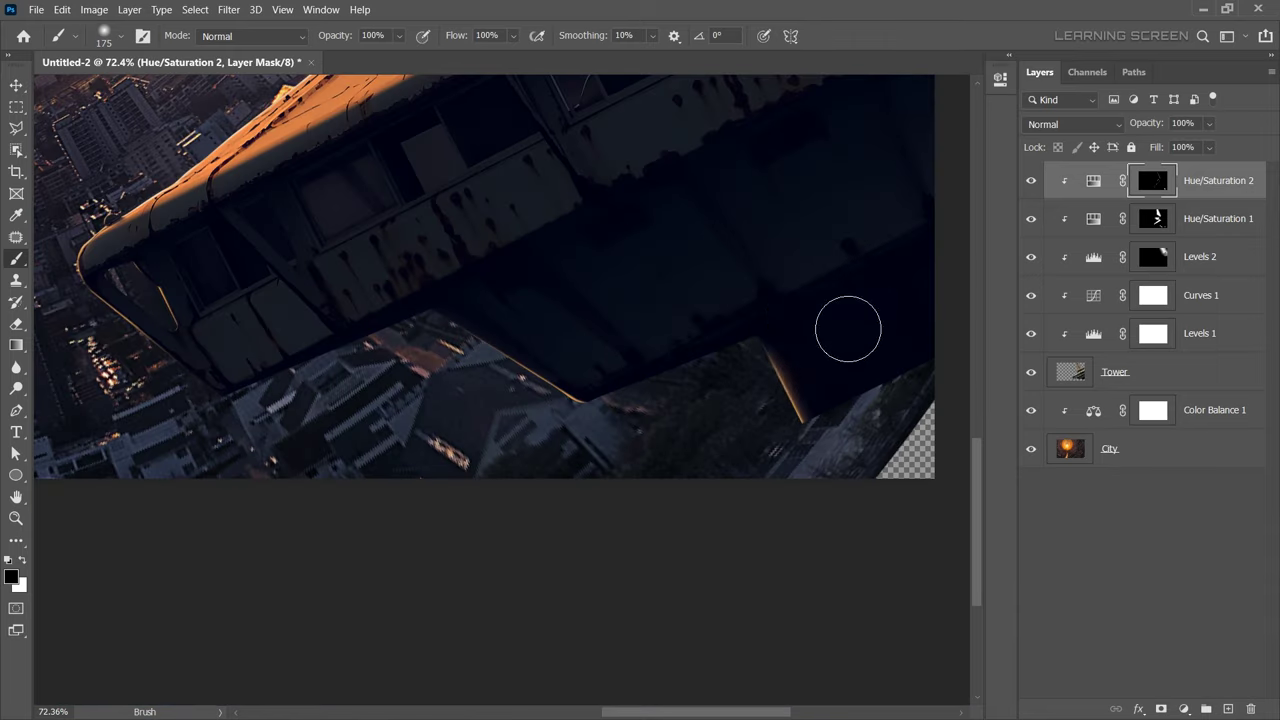
key("bracketright")
key("bracketright")
key("bracketright")
scroll(680, 394, "up", 1)
scroll(680, 394, "up", 1)
Group the tower layers into a group named Tower.
key("v")
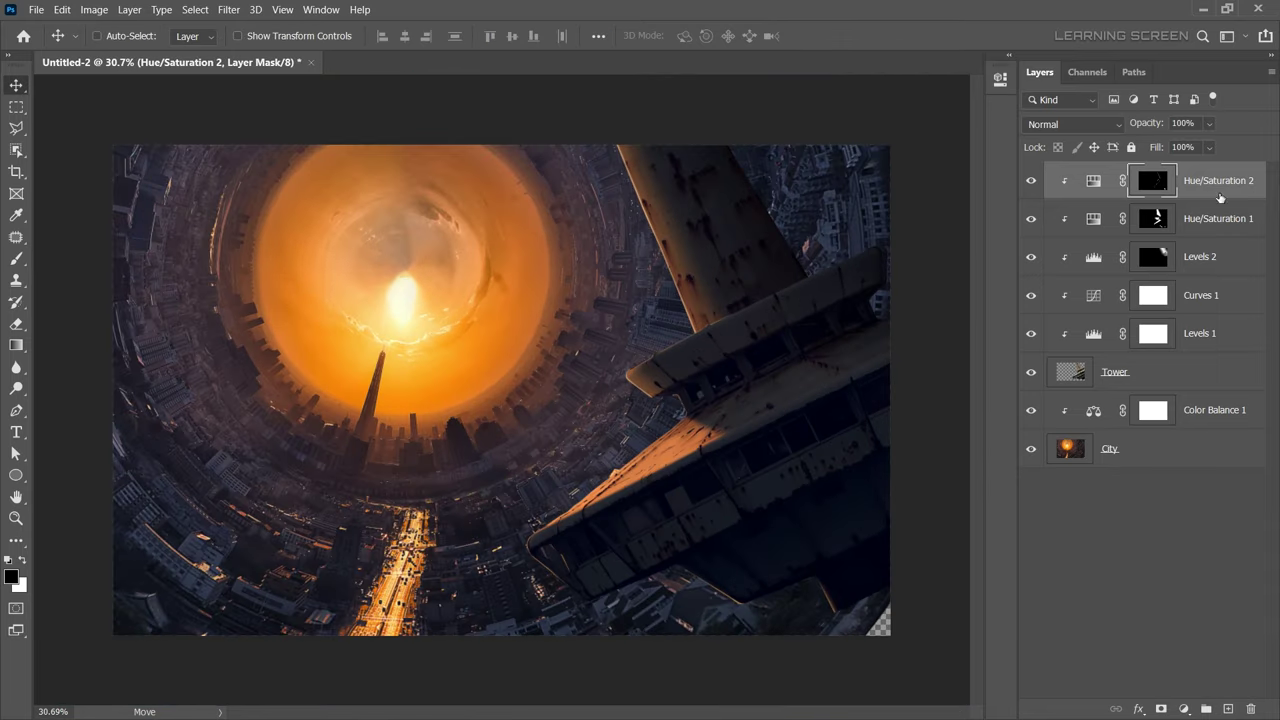
left_click(1200, 370, "shift")
right_click(1200, 370)
left_click(1043, 137)
type("Tower")
key("Return")
Group the Color Balance 1 and City layers into a Background group.
left_click(1200, 201)
left_click(1200, 240, "shift")
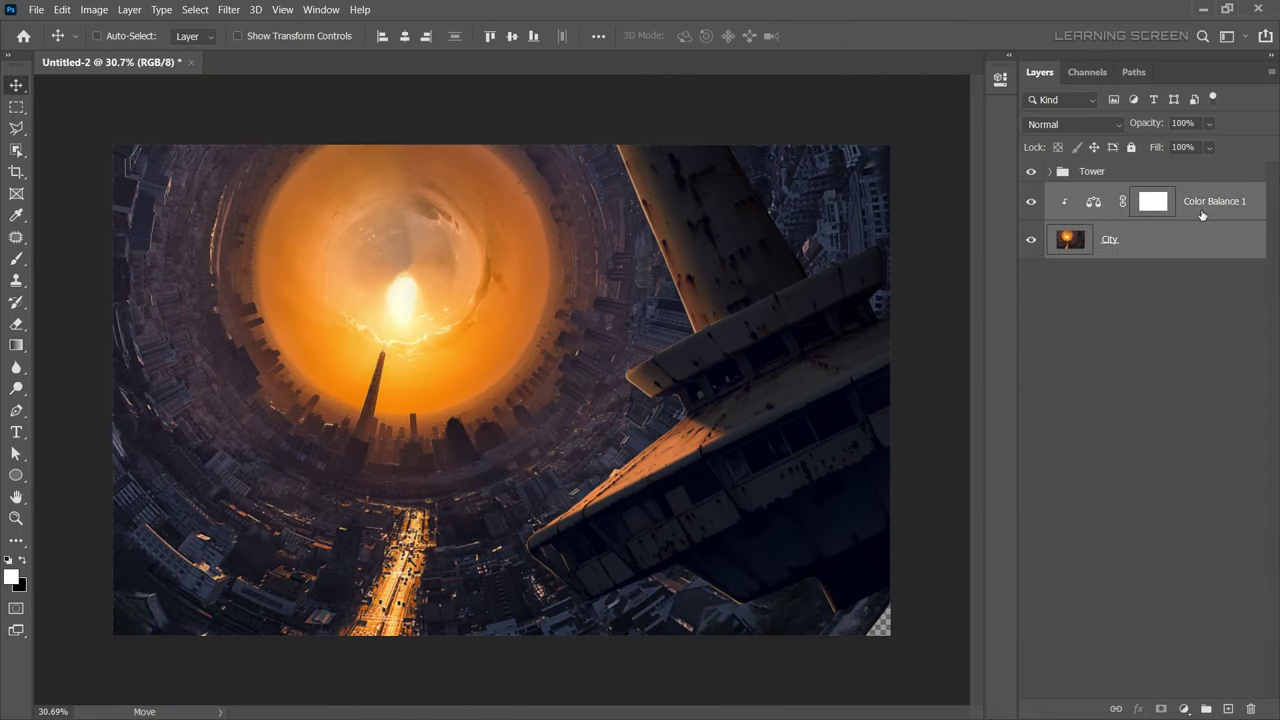
right_click(1200, 240)
left_click(1017, 136)
type("d")
key("Return")
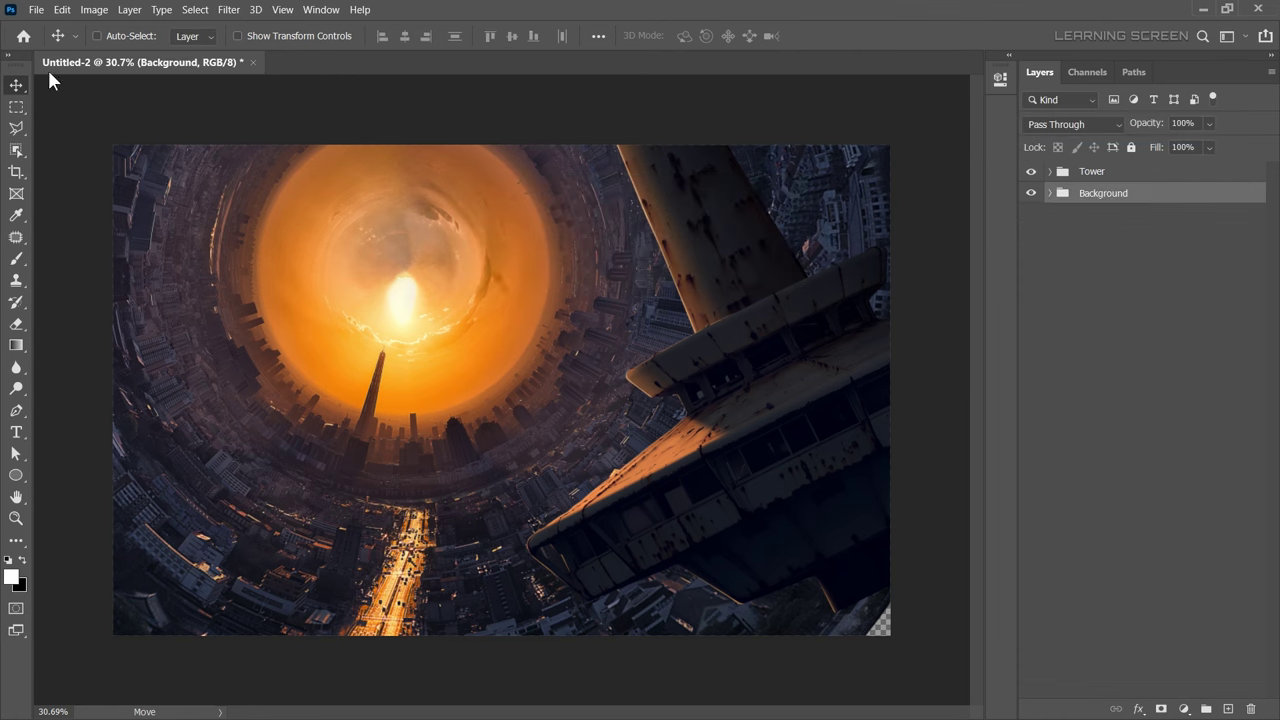
Save the document as Manipulation.psd with compatibility kept on.
left_click(36, 9)
left_click(66, 203)
type("Manipulation")
key("Return")
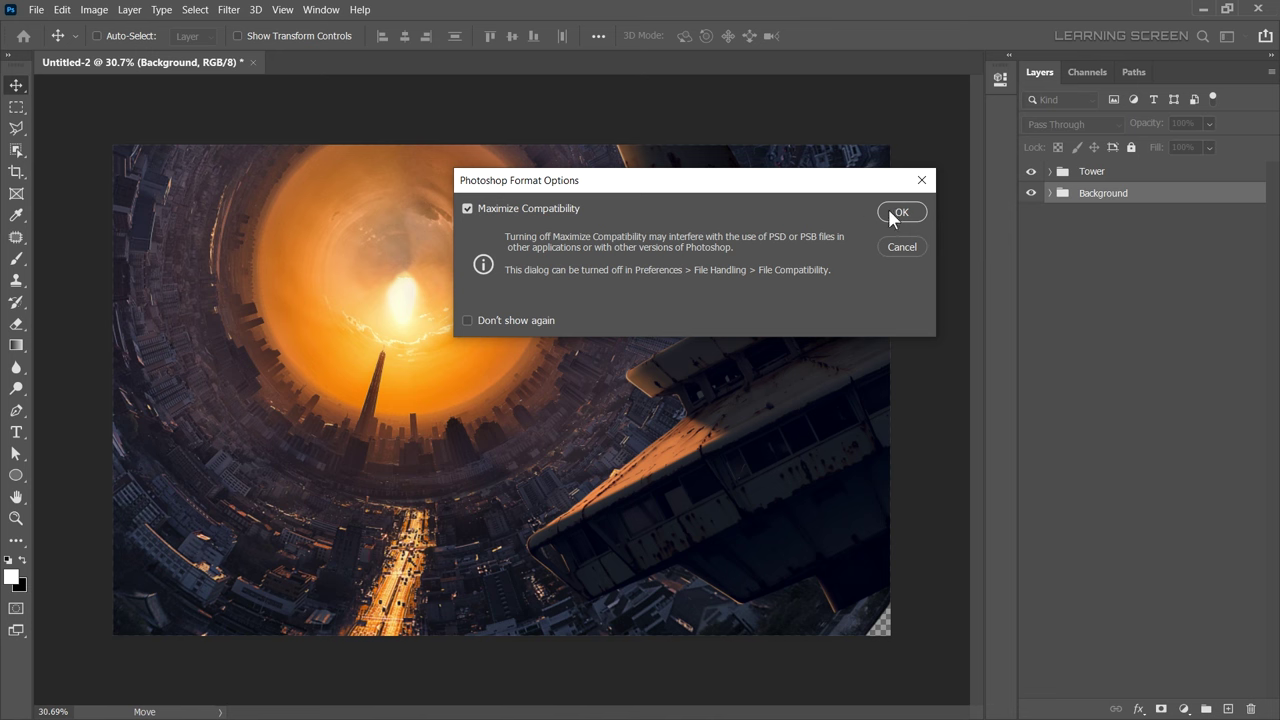
left_click(903, 213)
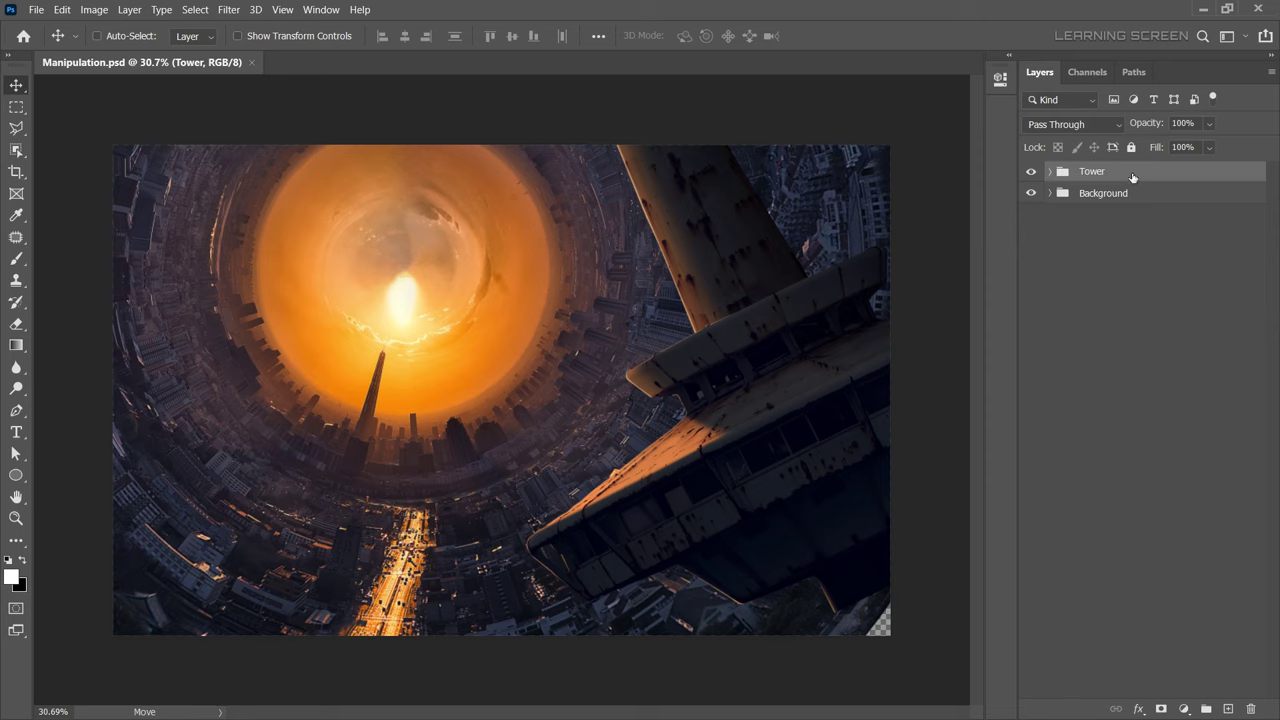
left_click(1049, 171)
Outline the tower's deck edge with a Polygonal Lasso selection.
left_click(1138, 392)
scroll(366, 586, "up", 2, "alt")
scroll(366, 586, "down", 3)
left_click(16, 128)
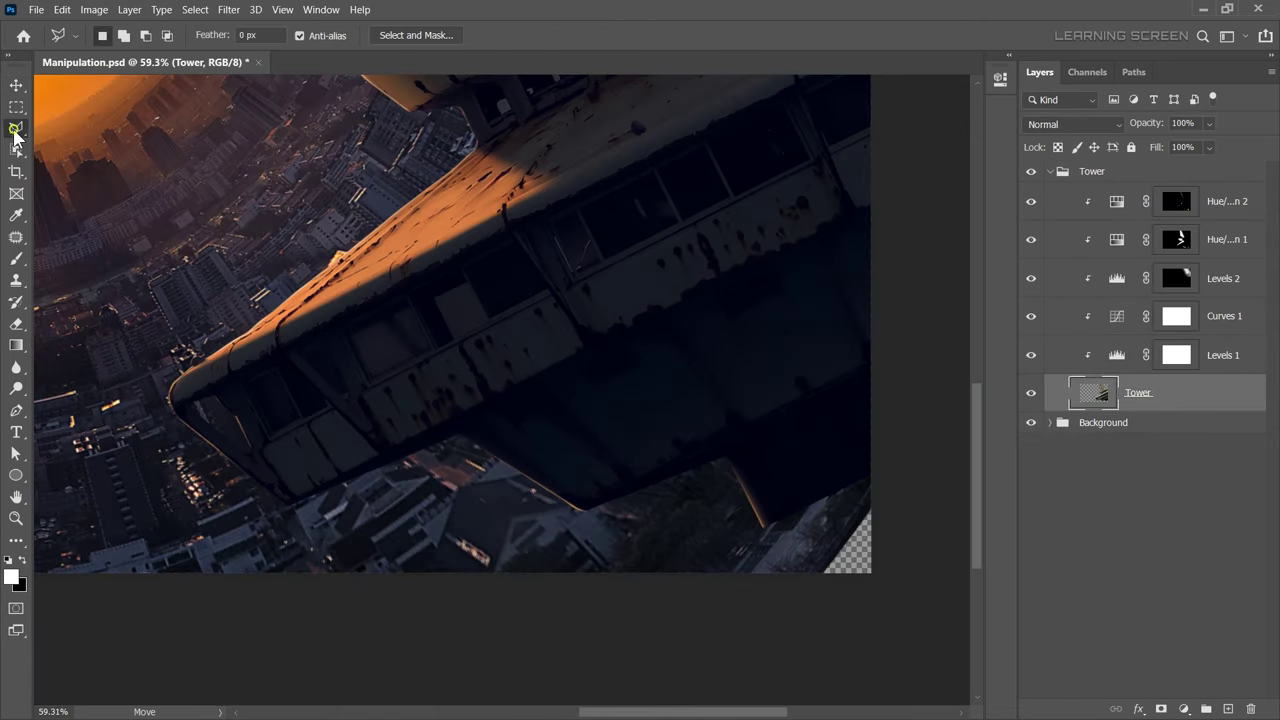
scroll(188, 363, "up", 6, "alt")
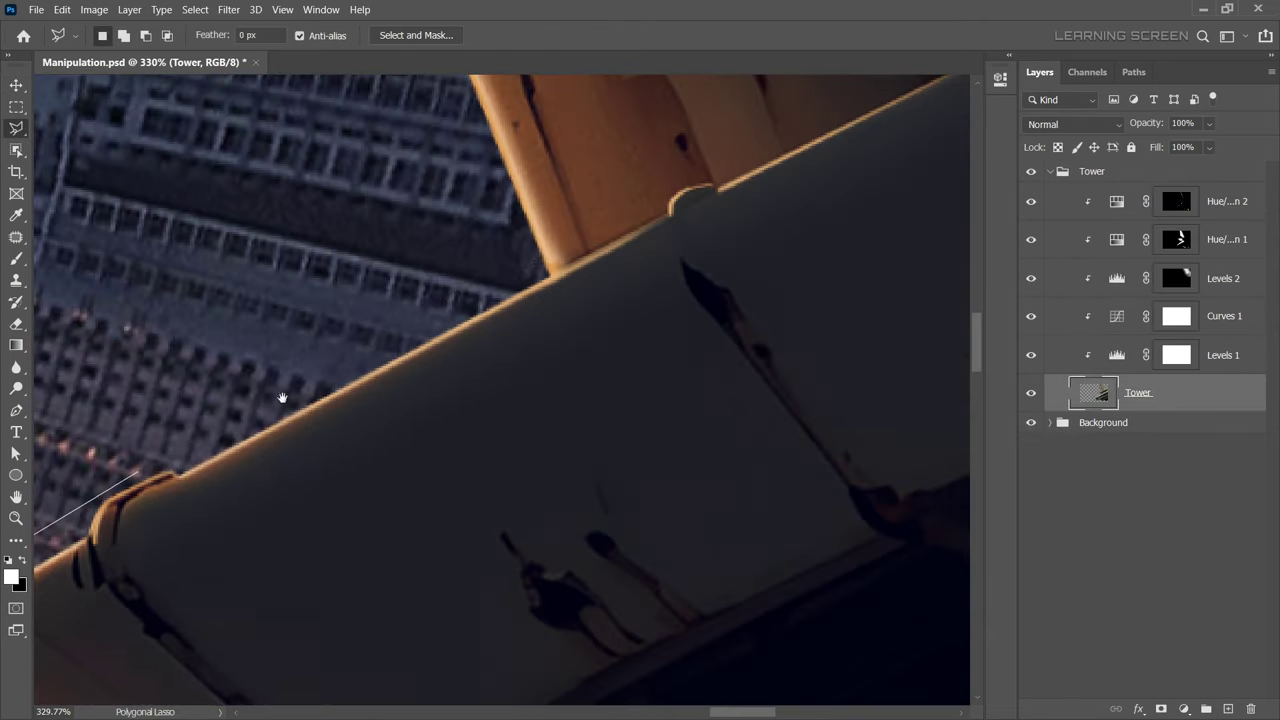
scroll(491, 286, "right", 3)
left_click(430, 347)
scroll(745, 233, "right", 3)
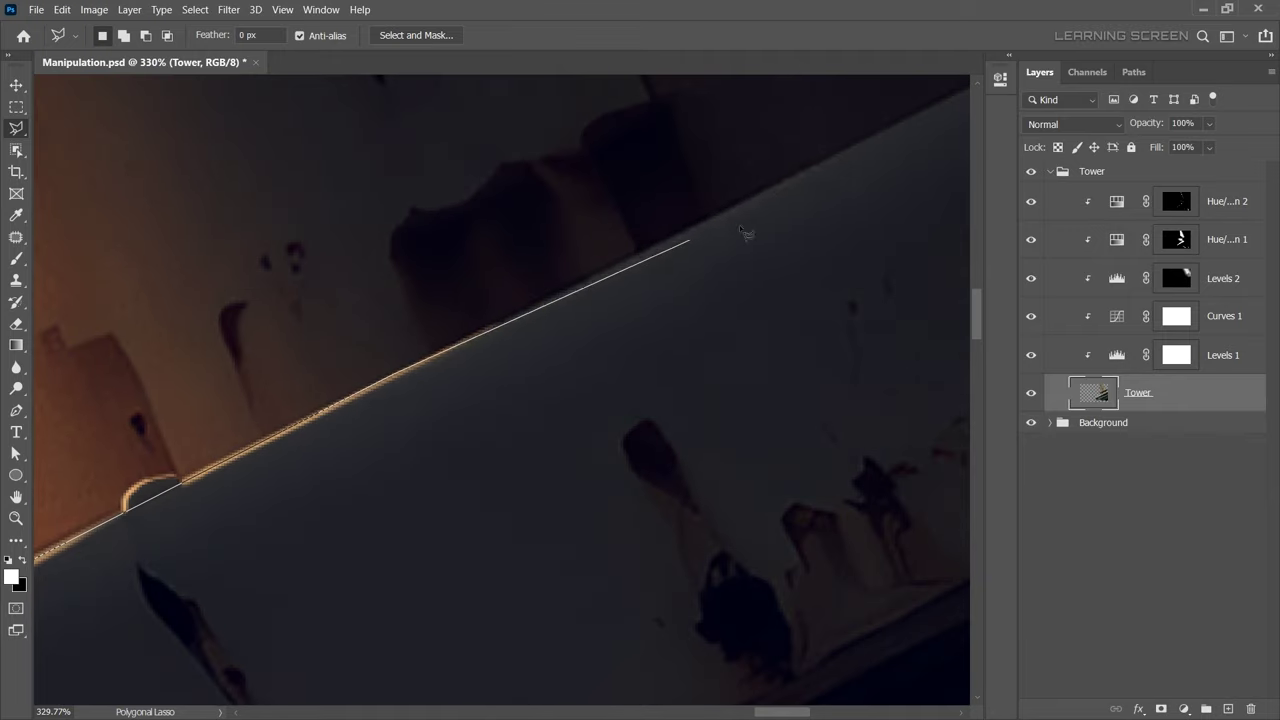
scroll(745, 233, "down", 3, "alt")
scroll(745, 233, "up", 3, "alt")
left_click_drag(794, 206, 890, 107)
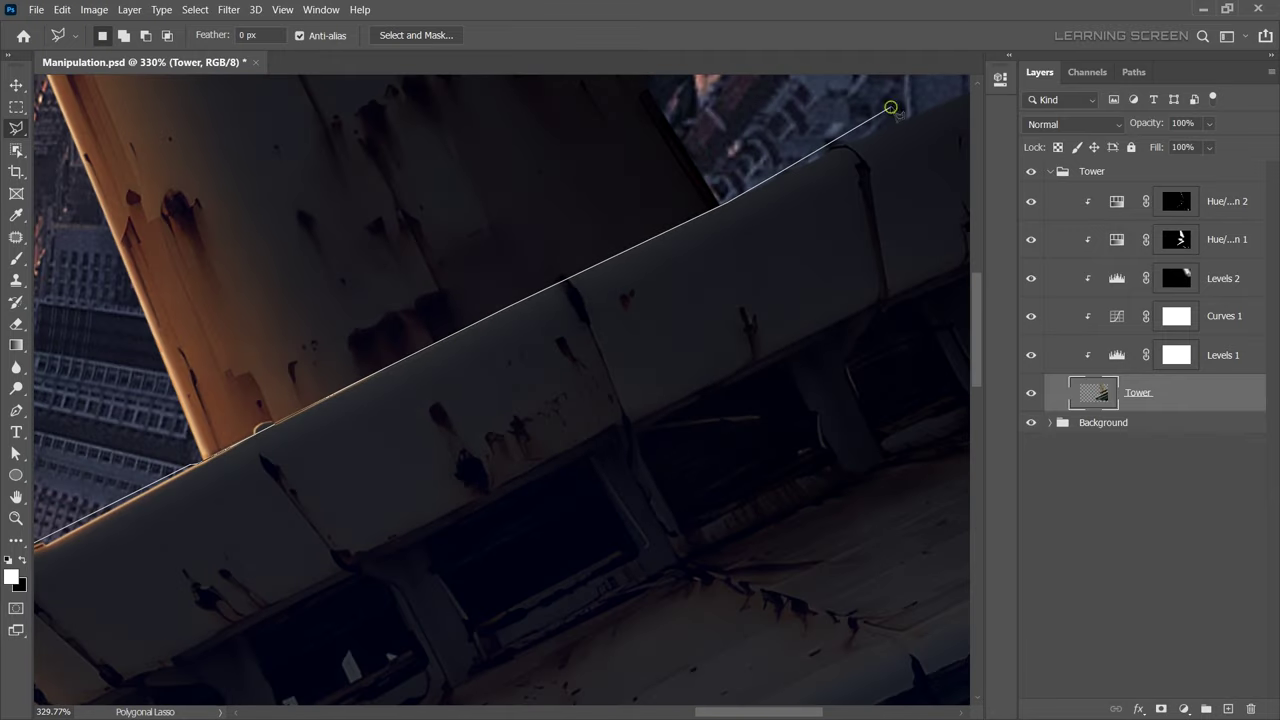
left_click(890, 107)
scroll(340, 497, "down", 3)
scroll(340, 497, "left", 3)
left_click(58, 447)
Add a new layer above Hue/Saturation 2 and place the pale metal piece on it.
key("ctrl+0")
key("v")
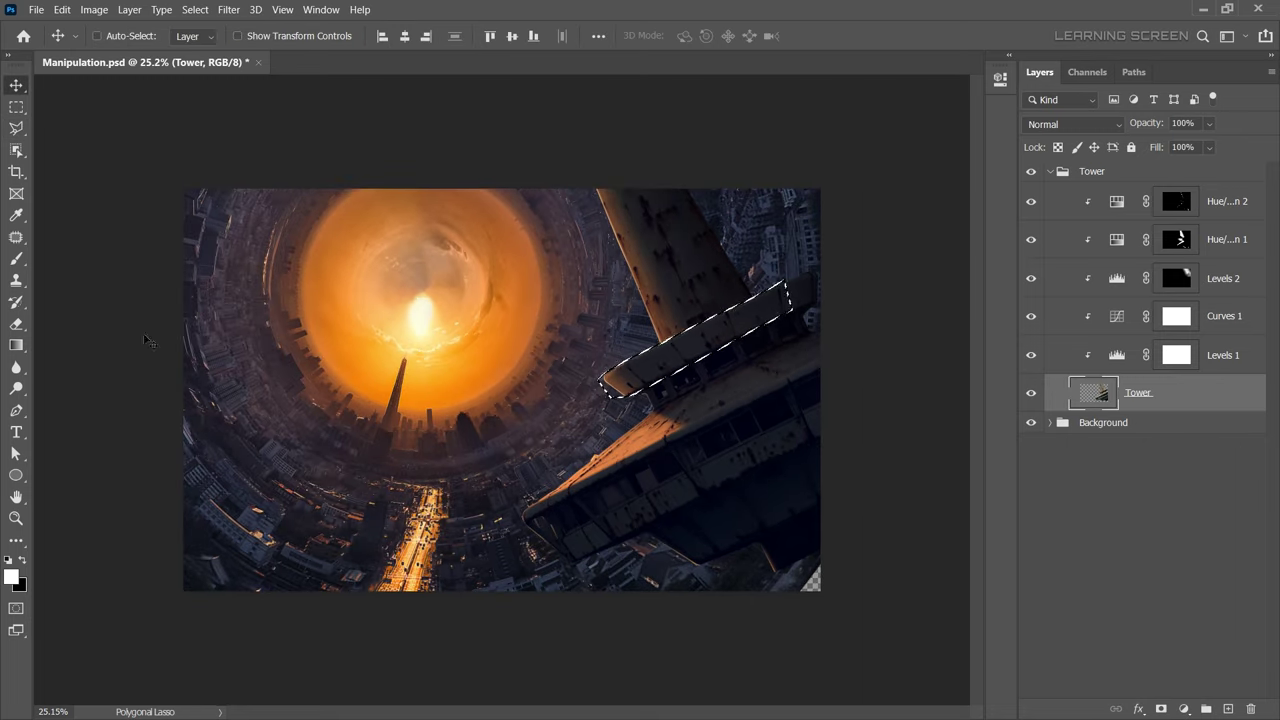
left_click(1090, 171)
left_click(1227, 201)
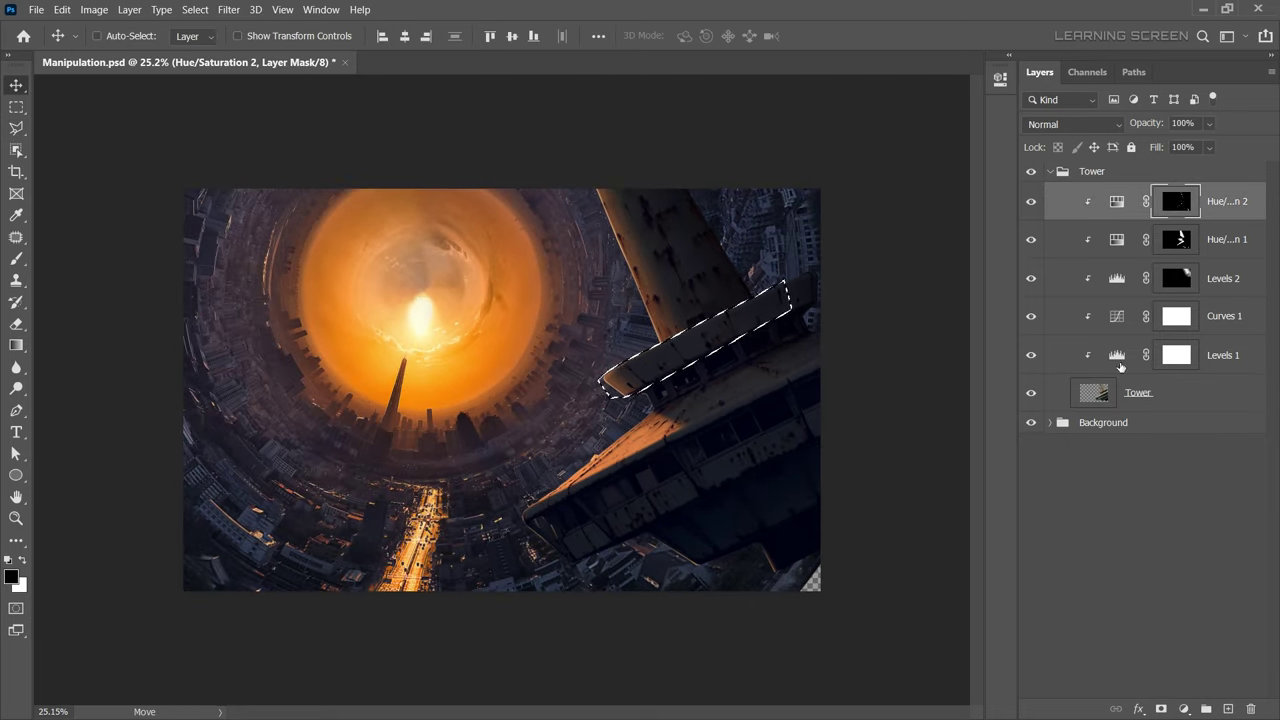
left_click(1228, 709)
key("ctrl+d")
left_click_drag(590, 514, 752, 592)
Scale the metal piece up into the image's bottom-right corner with Free Transform.
key("ctrl+t")
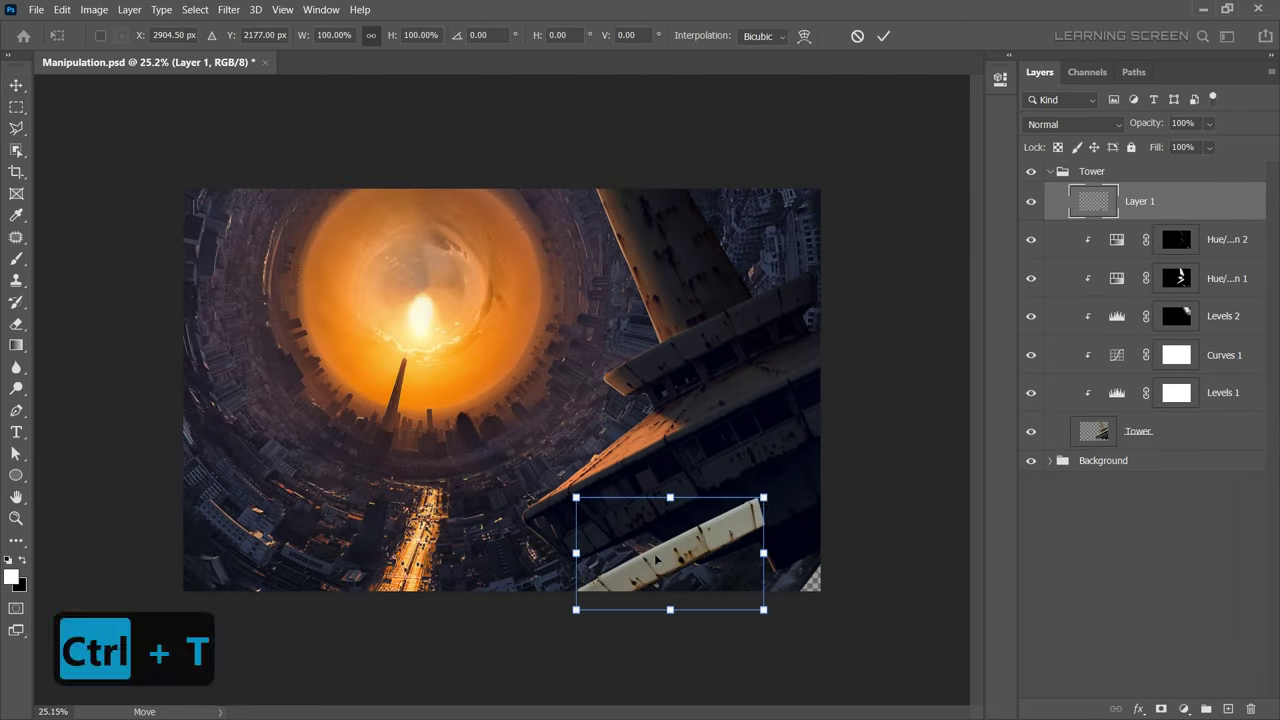
left_click_drag(766, 494, 820, 457)
right_click(659, 462)
right_click(774, 423)
left_click(771, 128)
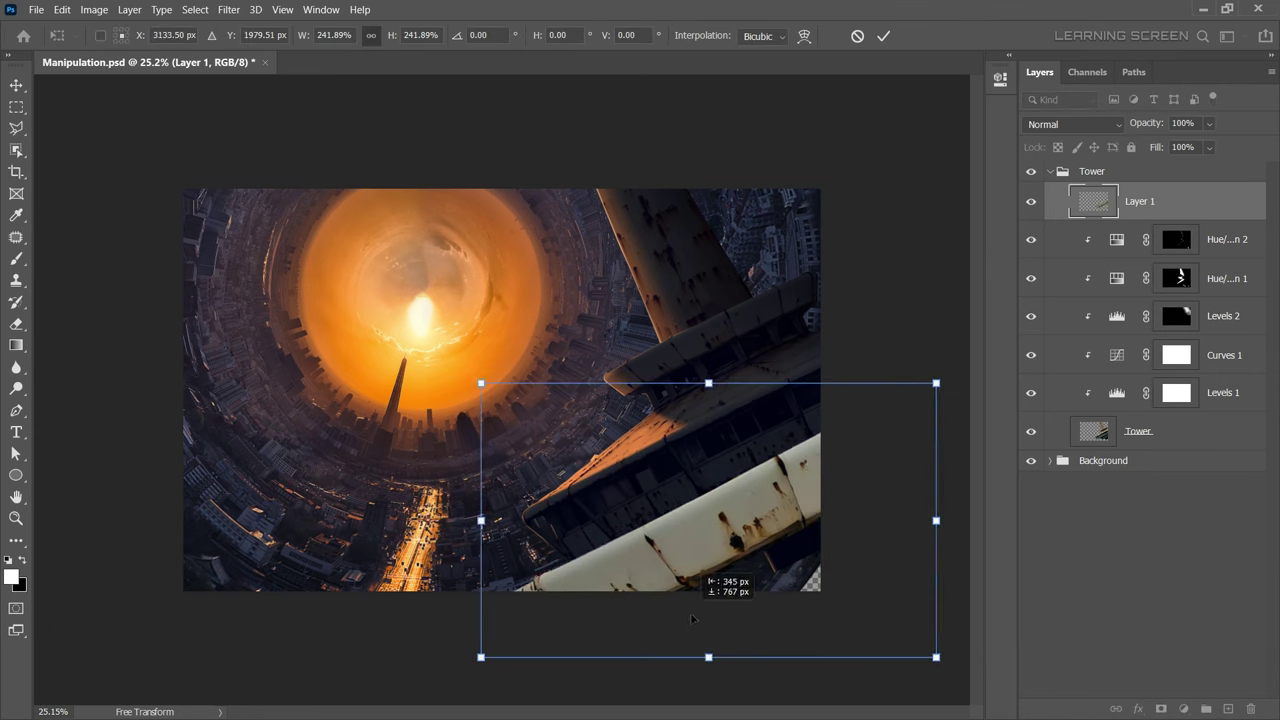
left_click_drag(700, 570, 790, 650)
left_click_drag(545, 437, 588, 466)
left_click(883, 37)
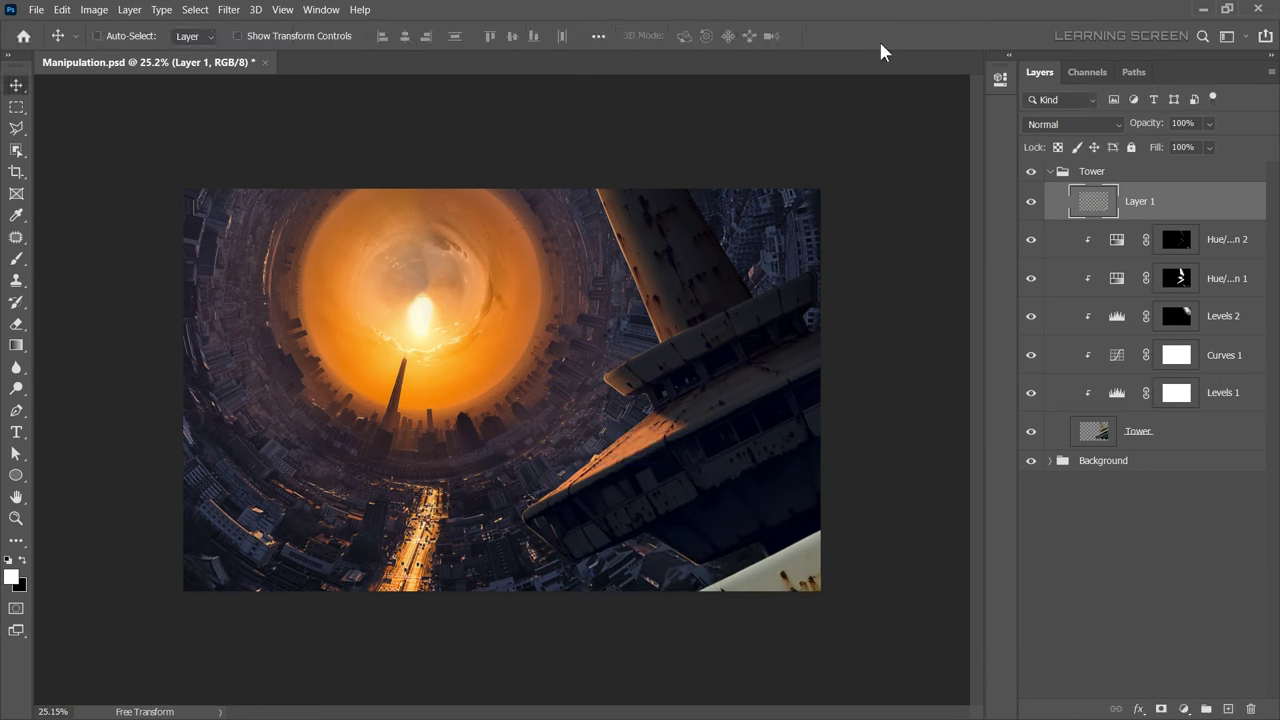
Add a Levels adjustment and a Curves adjustment with an edited blue channel curve.
left_click(1183, 709)
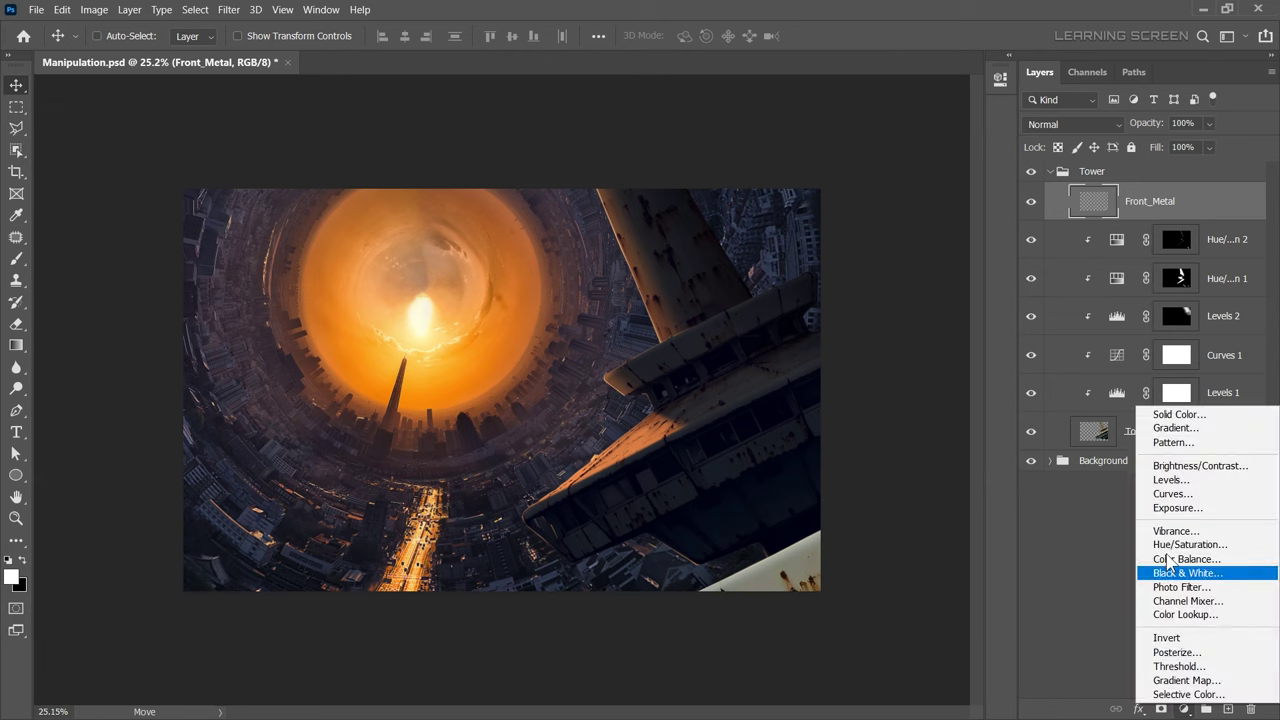
left_click(1180, 474)
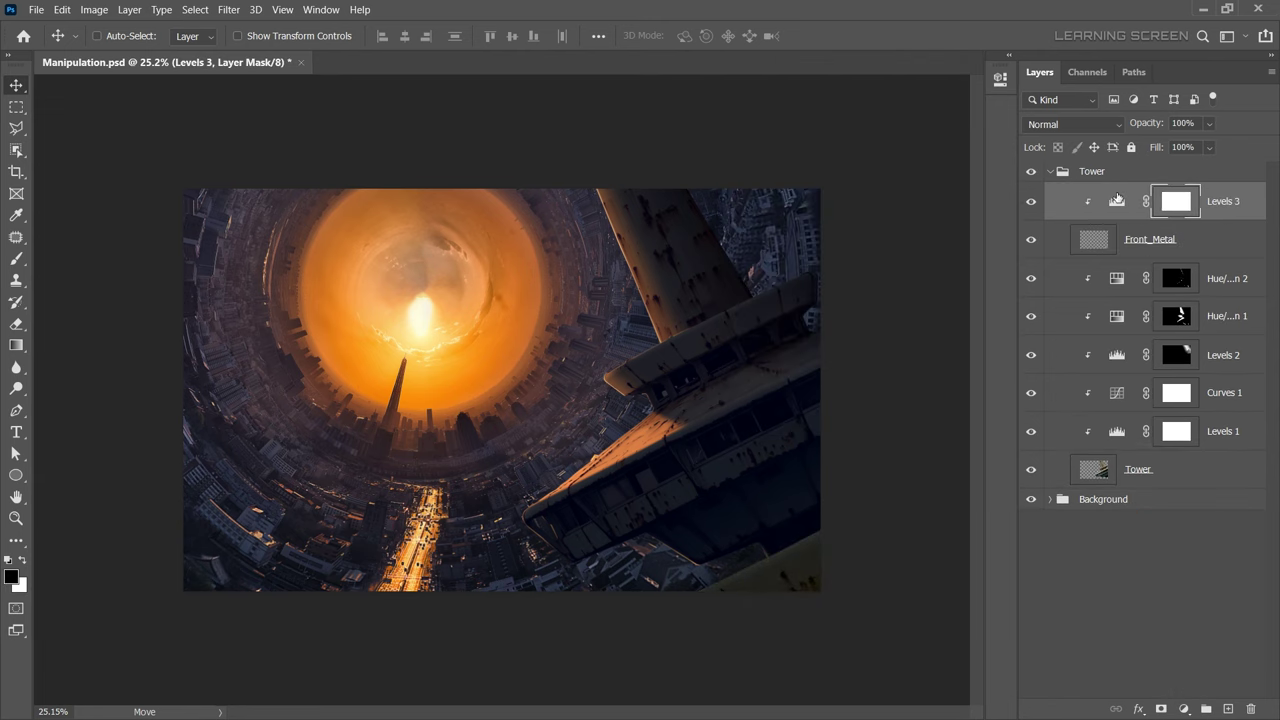
left_click(1183, 709)
left_click(1100, 503)
left_click(838, 150)
left_click(801, 211)
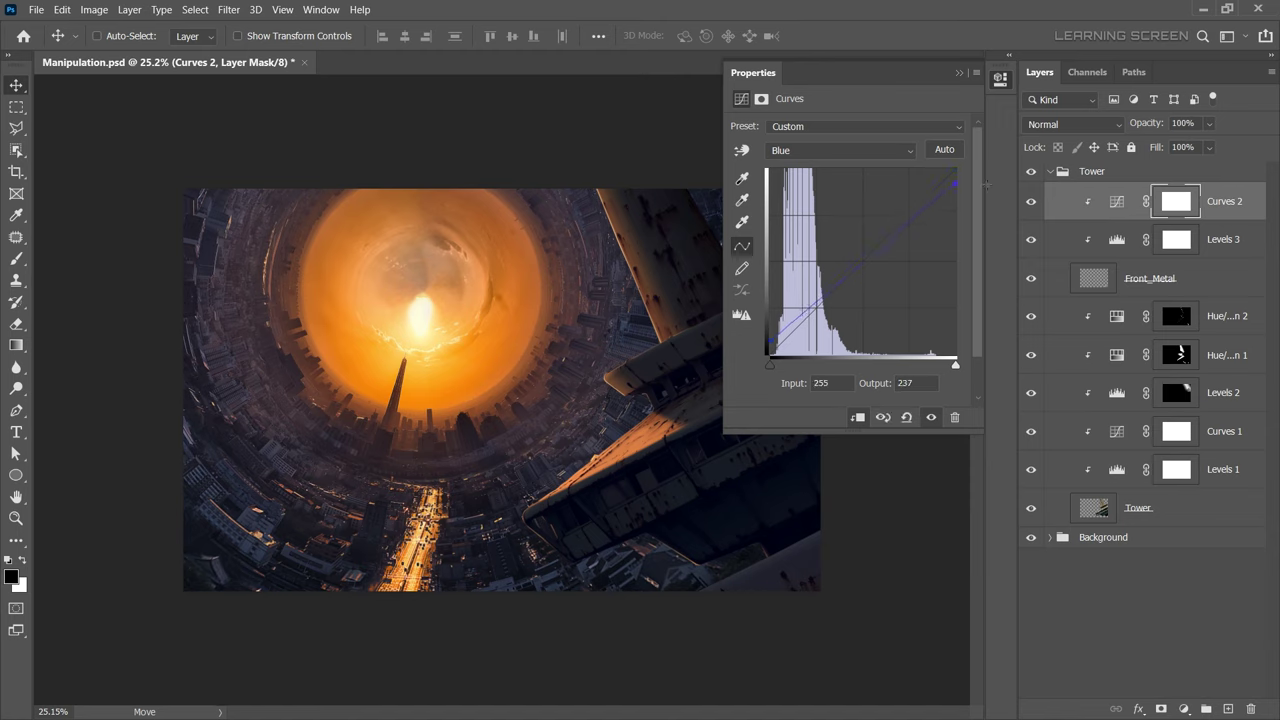
left_click(959, 72)
Apply a Gaussian Blur to the Front_Metal layer.
left_click(1093, 280)
left_click(228, 9)
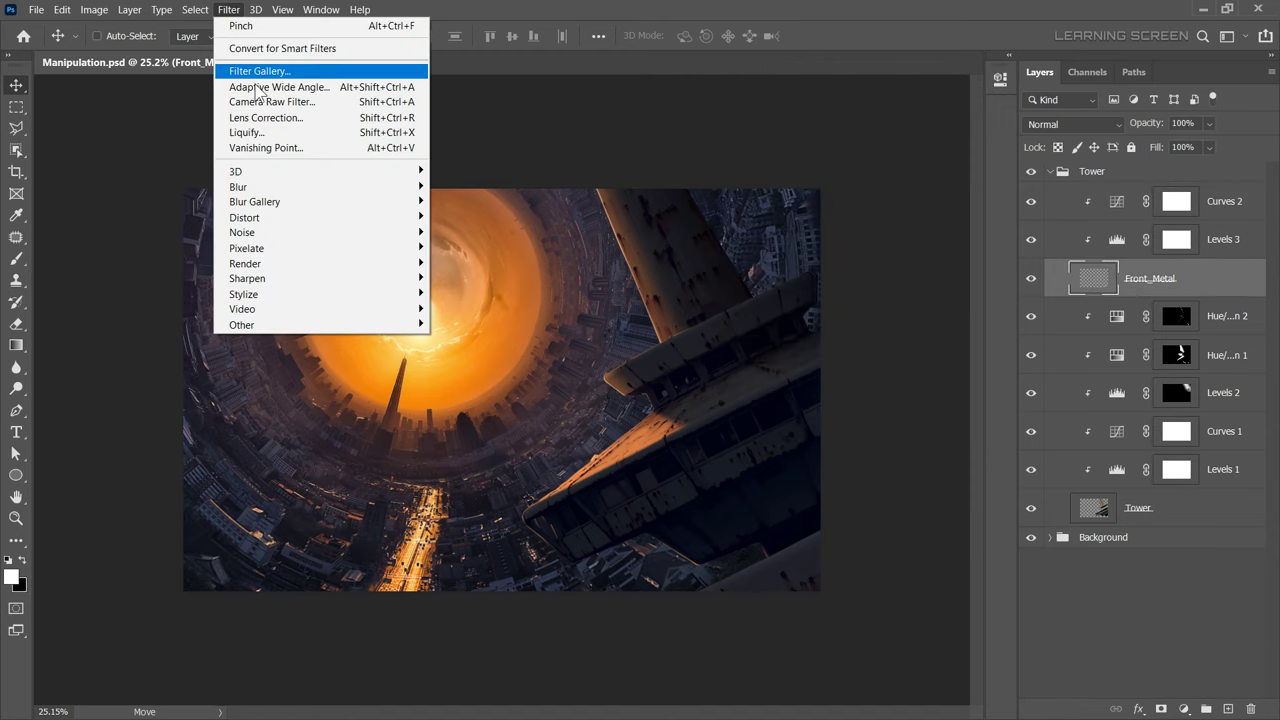
left_click(463, 247)
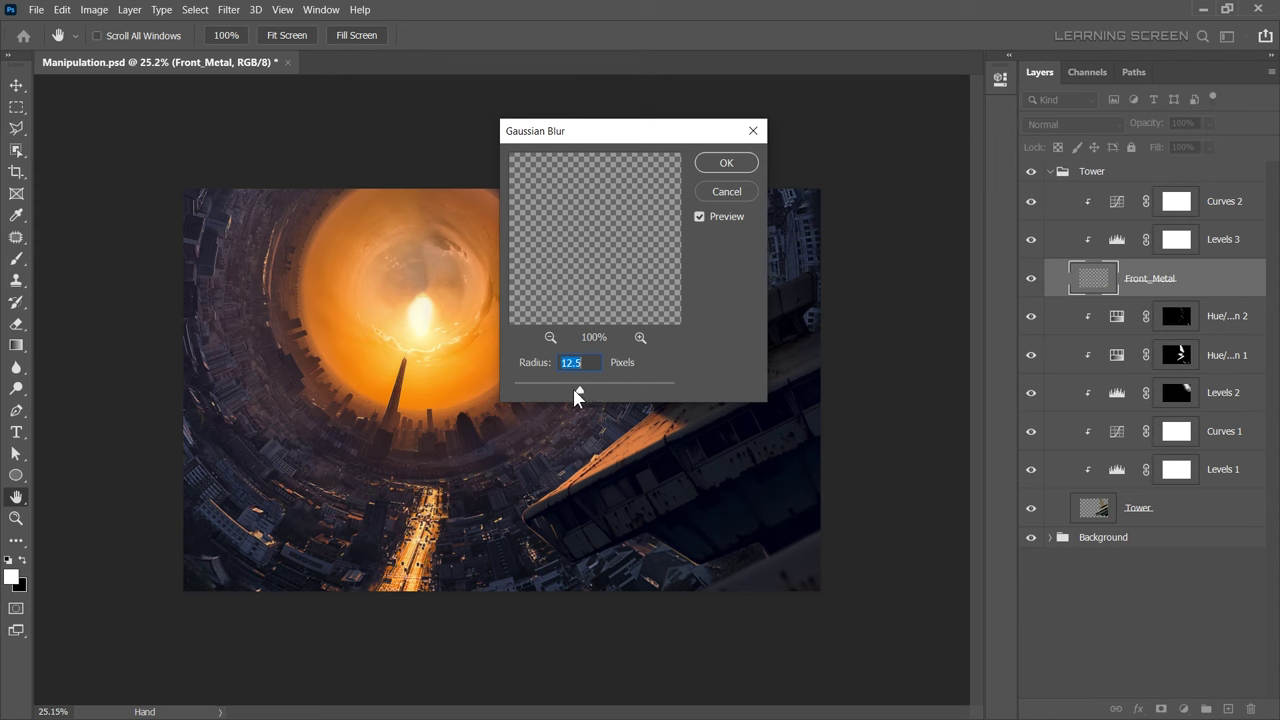
type("12")
left_click(726, 162)
Add a Levels 4 adjustment beneath Curves 2 with an inverted black mask.
left_click(1210, 201)
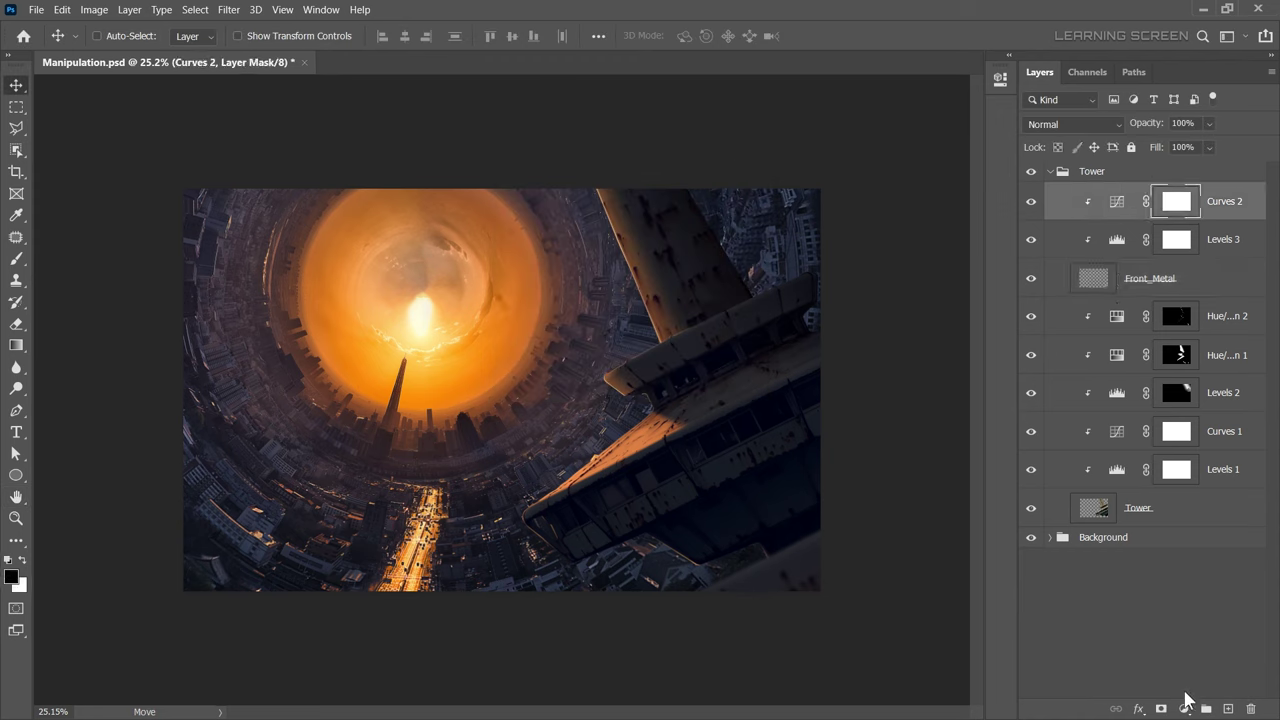
left_click(1183, 708)
left_click(1180, 512)
left_click_drag(1105, 255, 1105, 258)
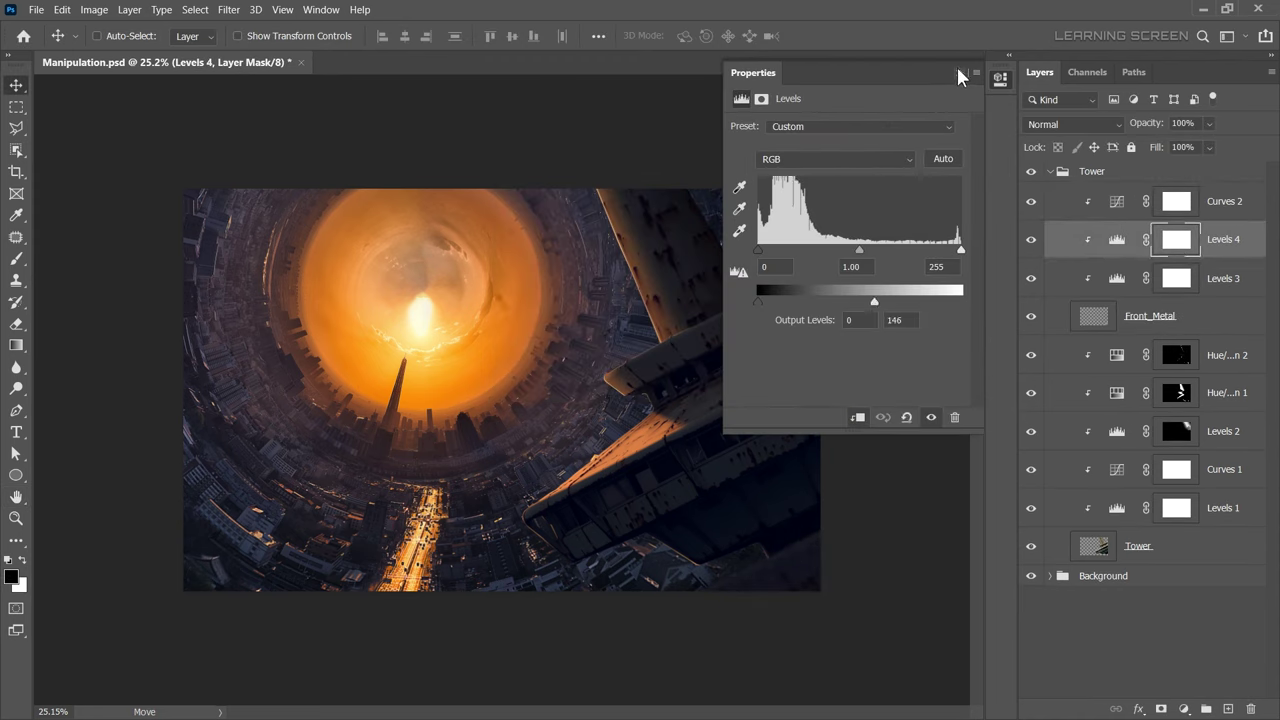
left_click(959, 72)
key("ctrl+i")
Paint white on the Levels 4 mask to darken the metal piece.
scroll(549, 265, "up", 3)
key("b")
left_click(14, 563)
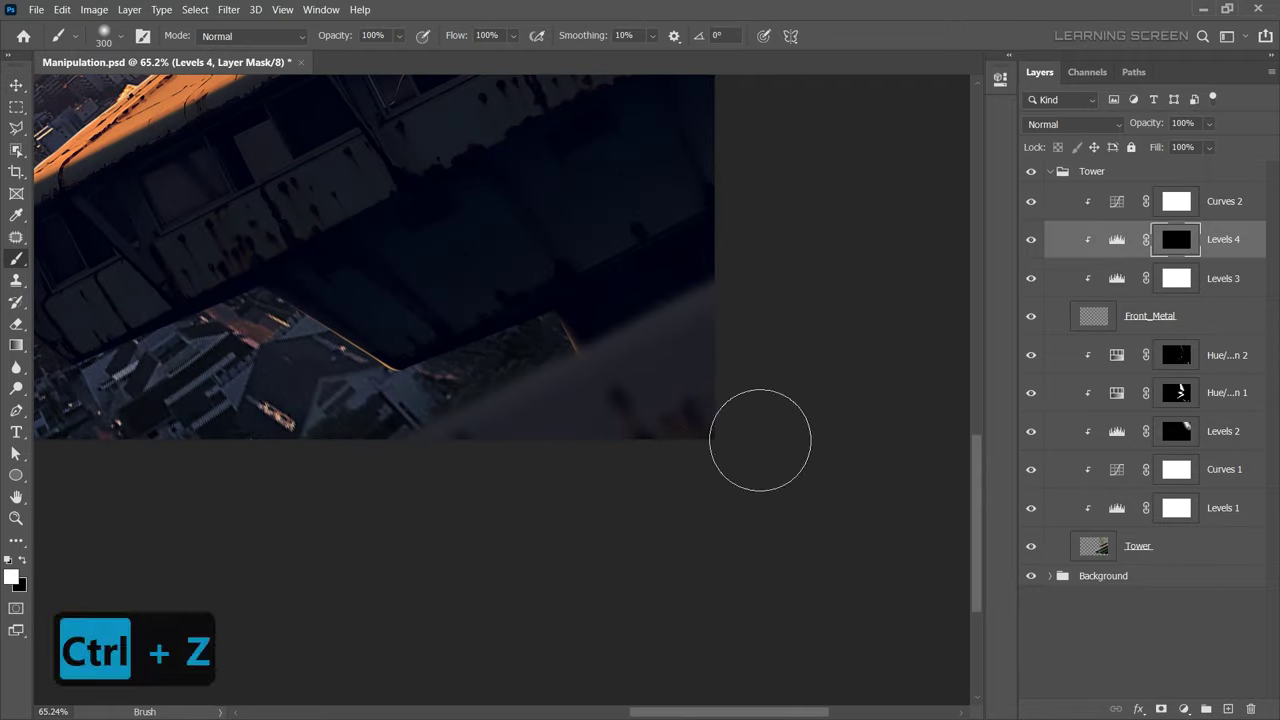
key("bracketright")
key("bracketright")
key("bracketright")
scroll(520, 640, "down", 3)
mouse_move(520, 640)
left_mouse_down()
mouse_move(642, 571)
mouse_move(360, 455)
left_mouse_up()
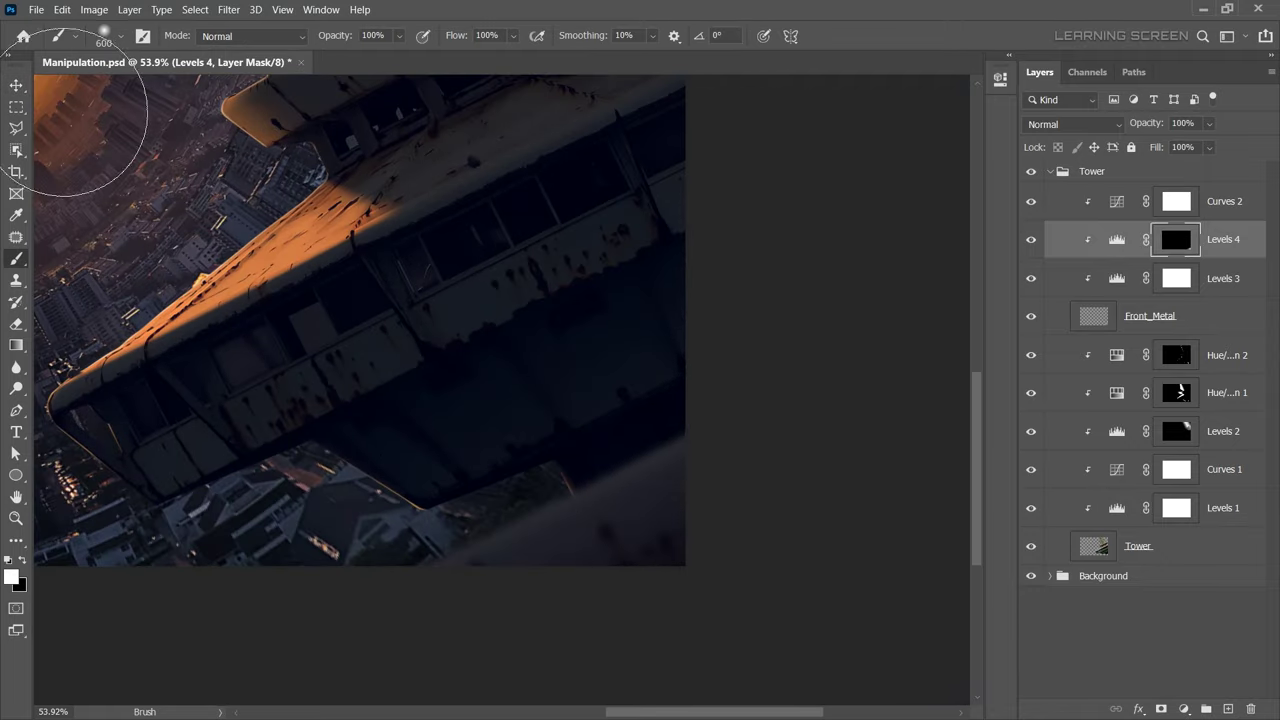
Adjust the green channel curve in Curves 2.
key("v")
double_click(1114, 205)
left_click(810, 150)
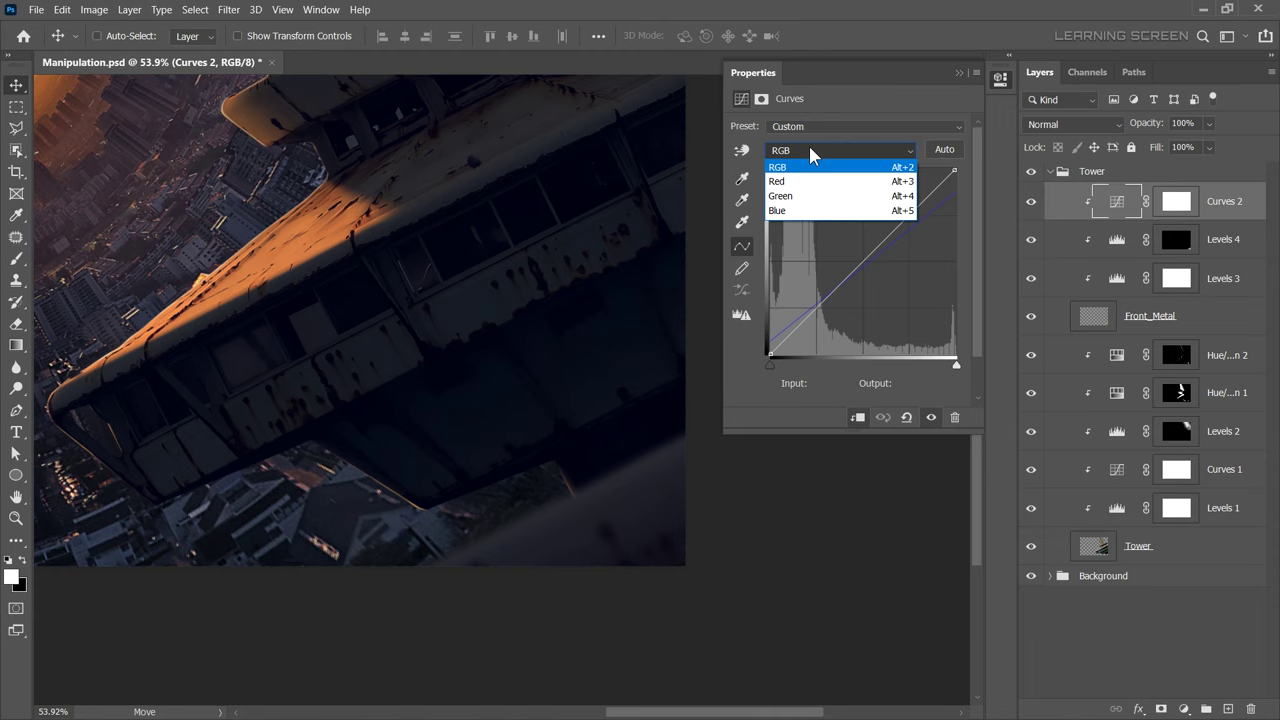
left_click(780, 196)
left_click(959, 72)
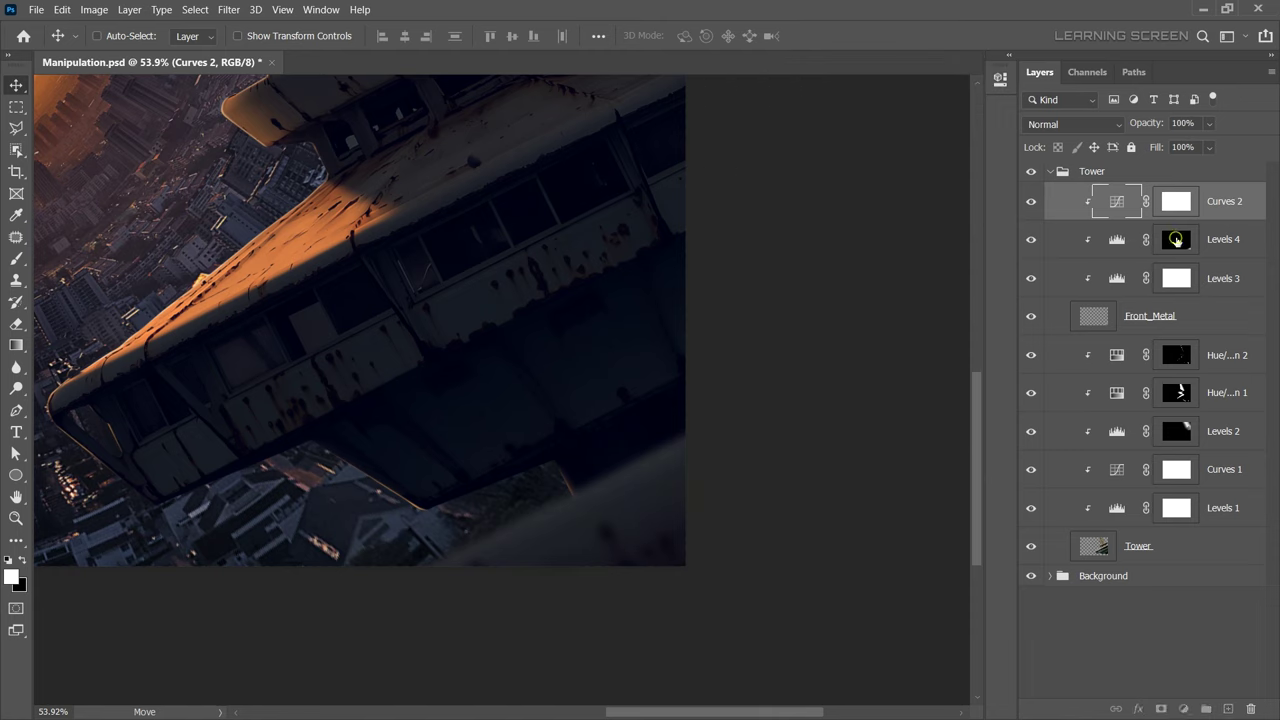
left_click(1176, 239)
Add a Hue/Saturation adjustment colorized to orange (hue 43) with raised saturation and lightness.
key("b")
left_click(1184, 708)
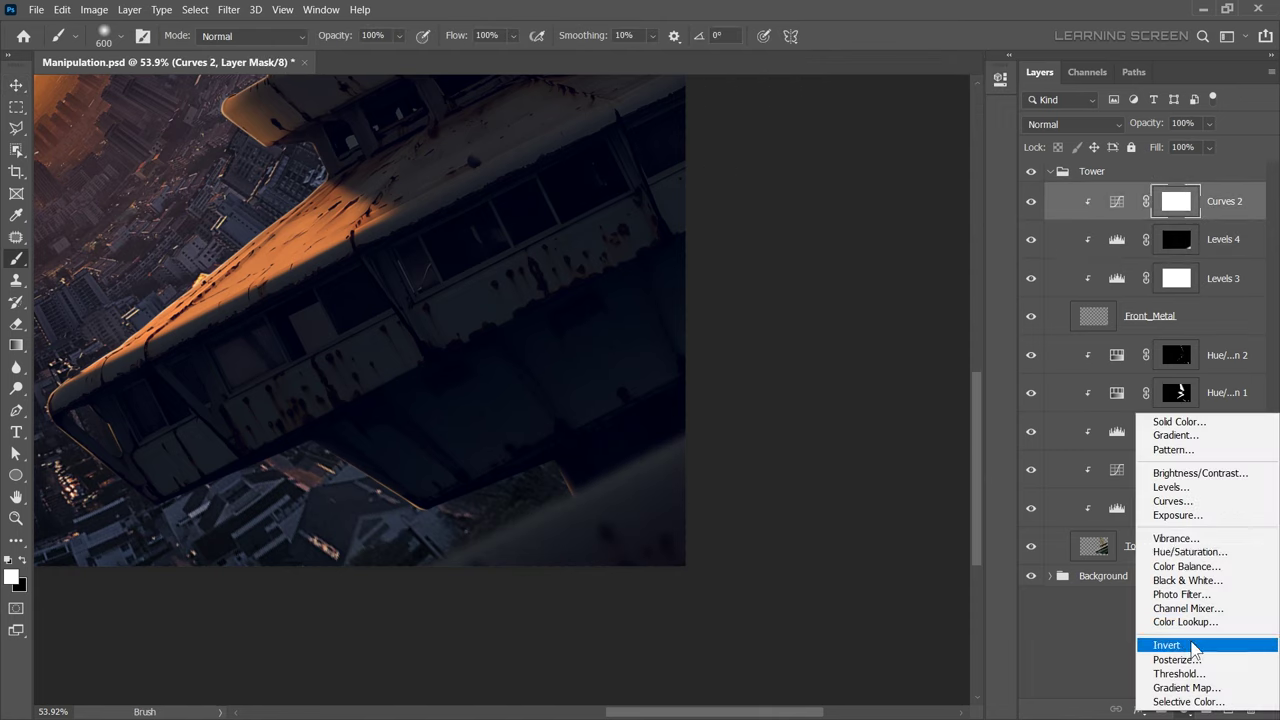
left_click(1165, 560)
left_click_drag(855, 262, 908, 266)
left_click_drag(829, 230, 914, 230)
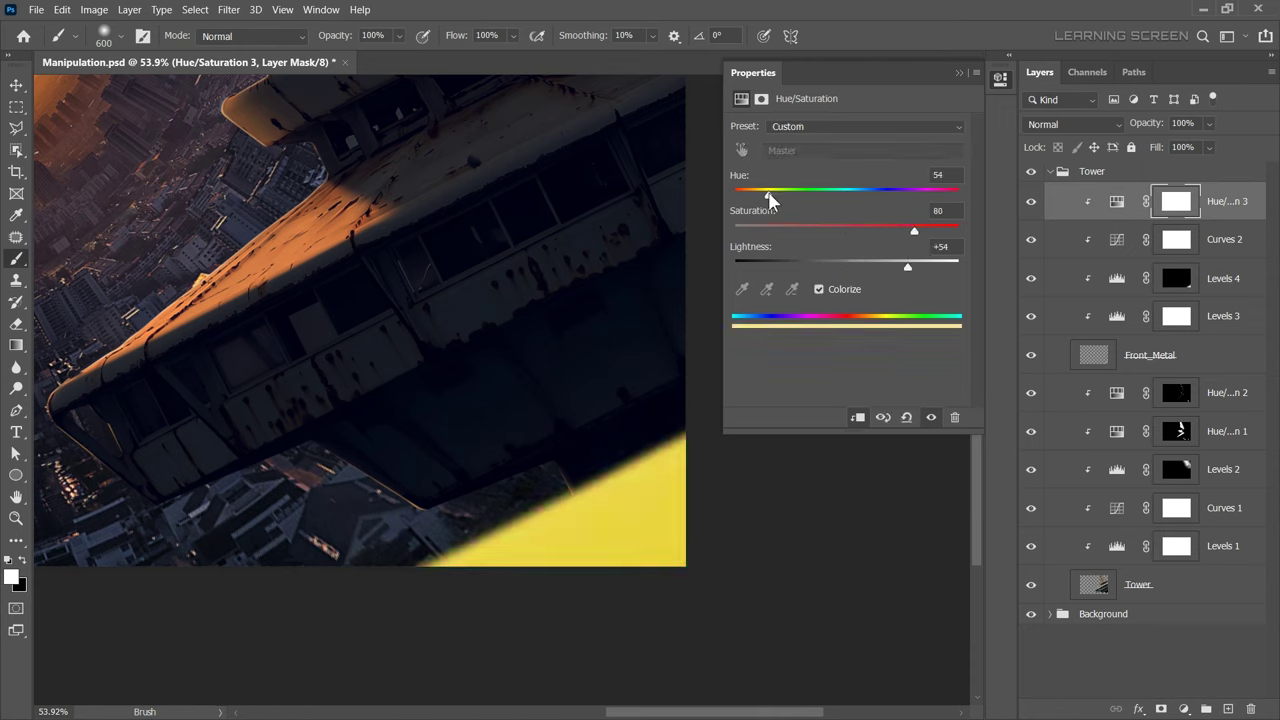
left_click_drag(735, 194, 762, 194)
Blend the tint in Color Dodge at 86% Fill, reduce saturation, and invert its mask.
left_click(1072, 124)
left_click(1078, 302)
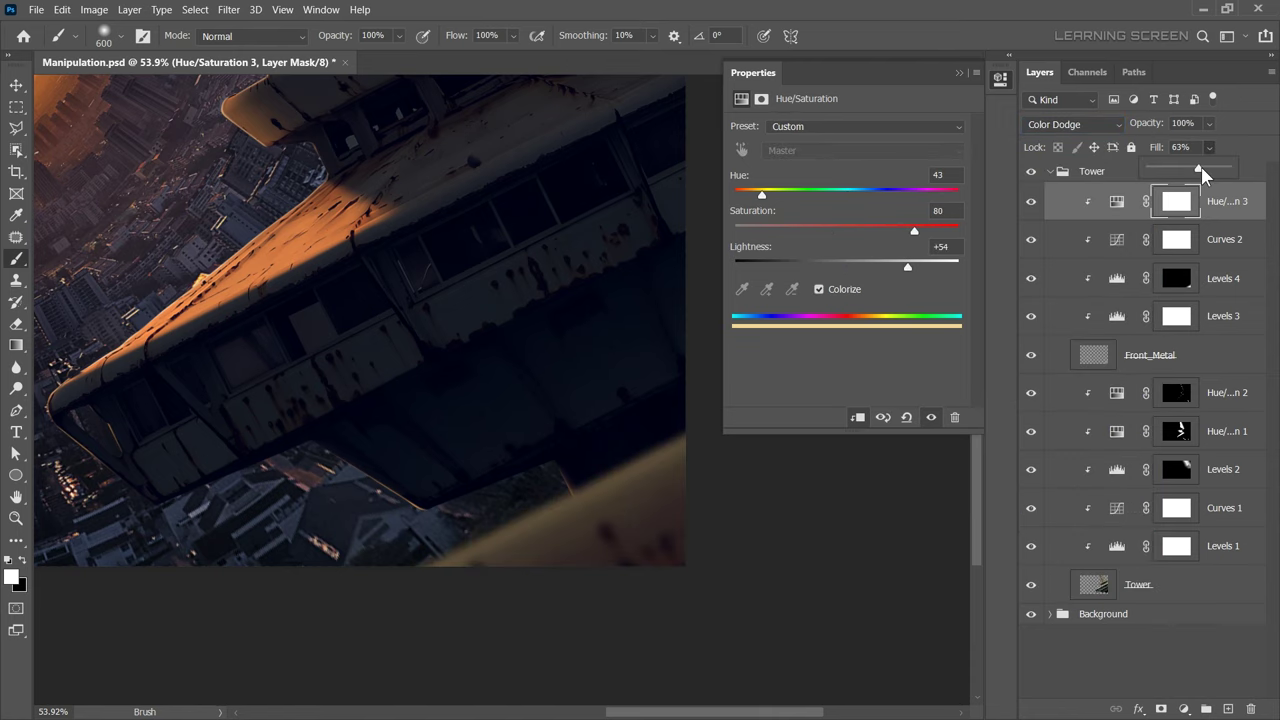
left_click_drag(1208, 147, 1220, 175)
left_click_drag(914, 230, 872, 230)
key("ctrl+i")
Fit the image on screen and lower the tint's saturation slightly.
scroll(413, 443, "up", 2)
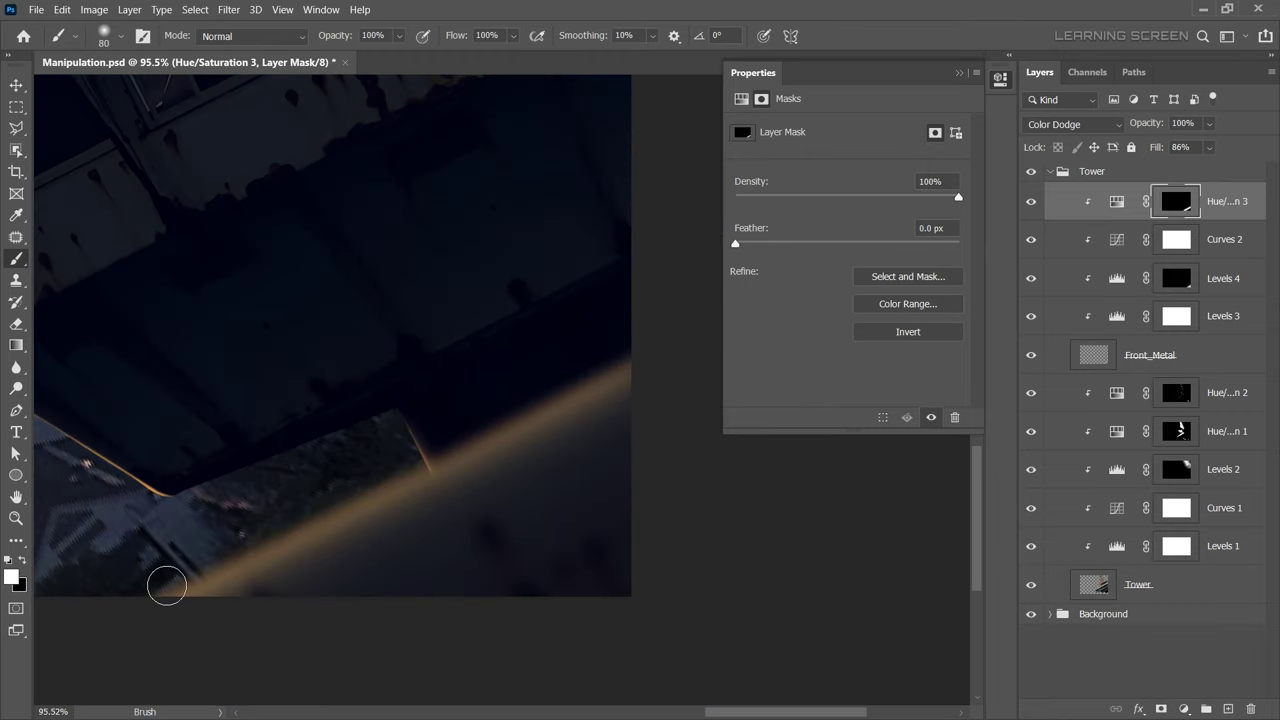
scroll(685, 335, "down", 5)
key("ctrl+0")
left_click(1116, 201)
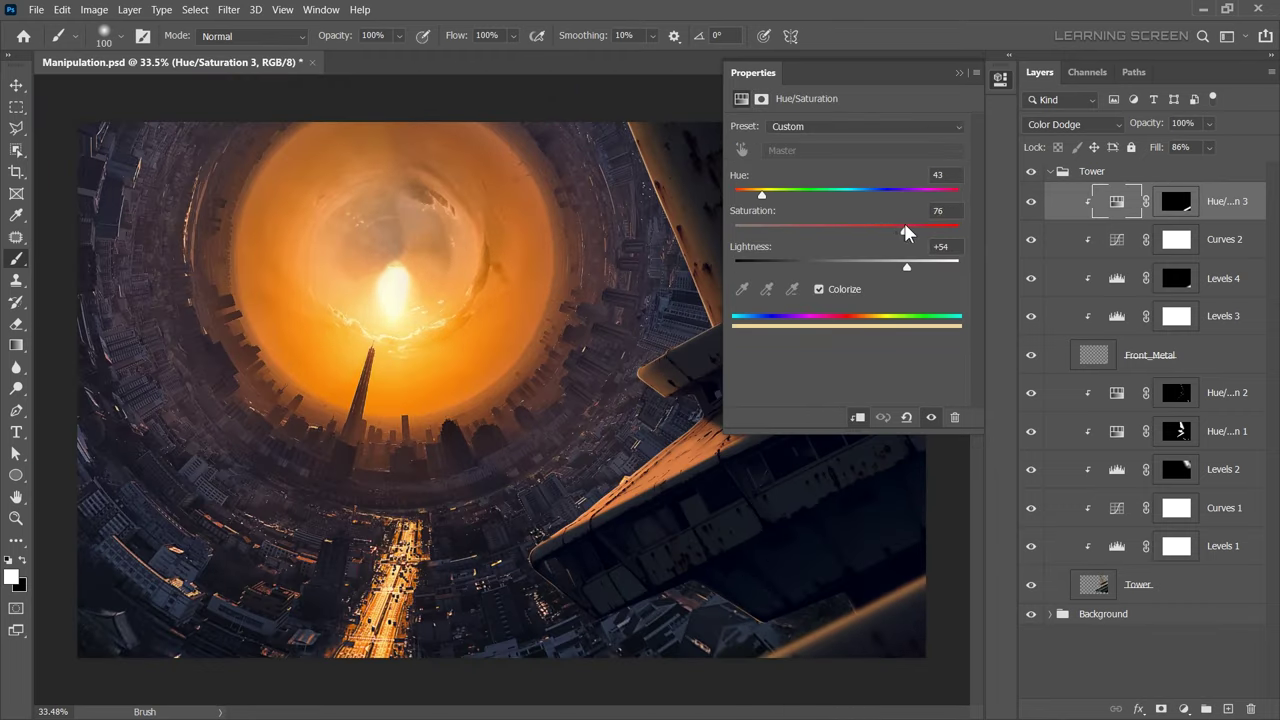
left_click(958, 72)
Create a new empty layer above the Tower group and fill it with black.
key("v")
left_click(1048, 173)
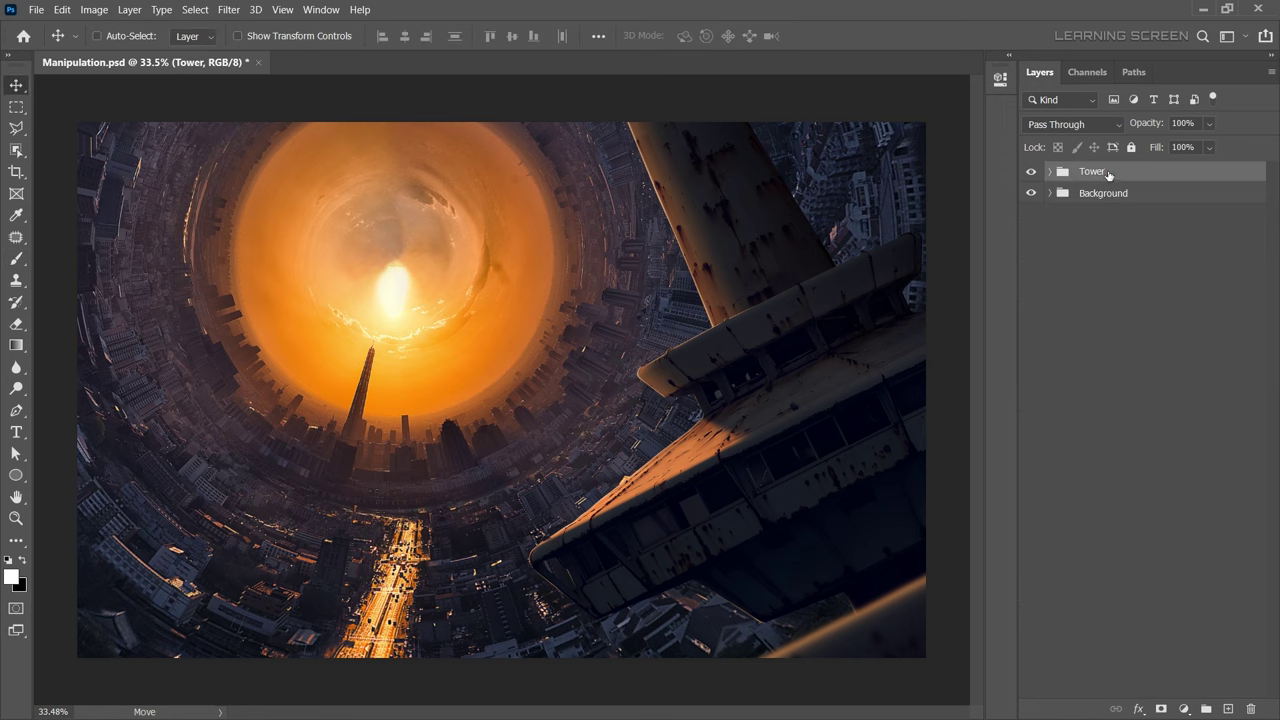
key("ctrl+shift+alt+n")
left_click(16, 345)
left_click(95, 360)
key("d")
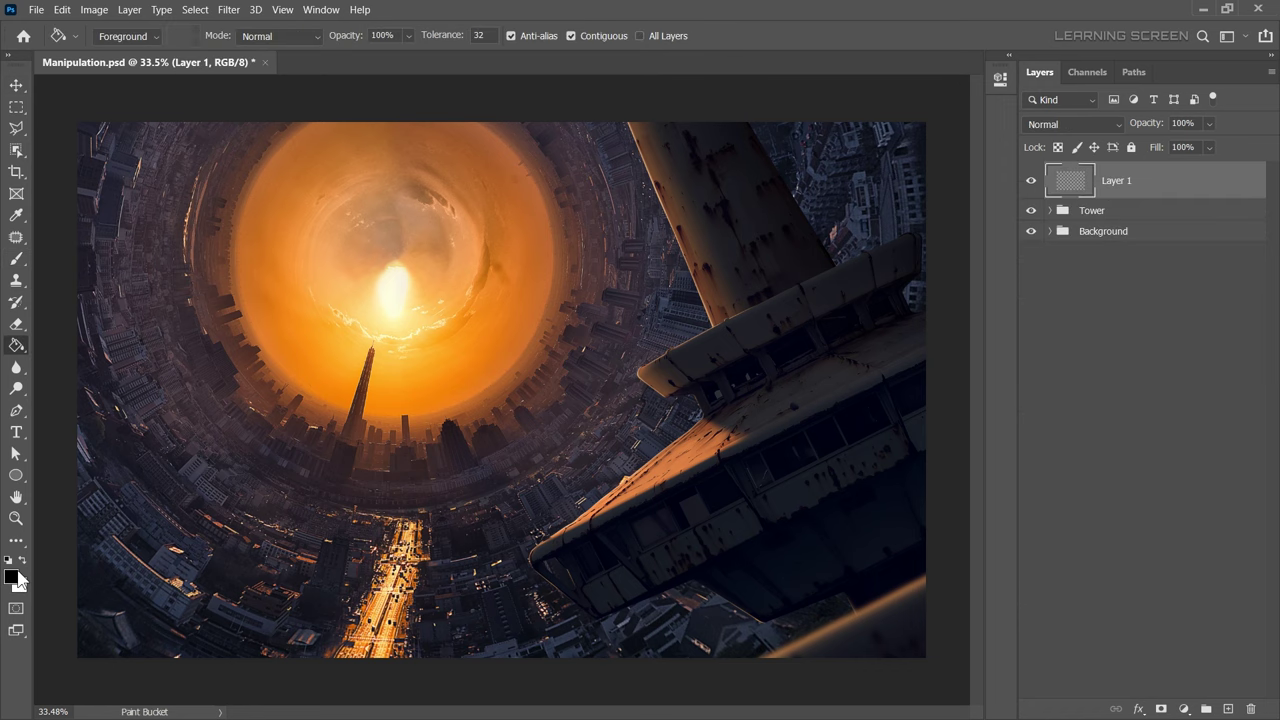
left_click(377, 341)
Put the black layer into a new group named Windows_Glow.
key("v")
right_click(1178, 180)
left_click(1060, 124)
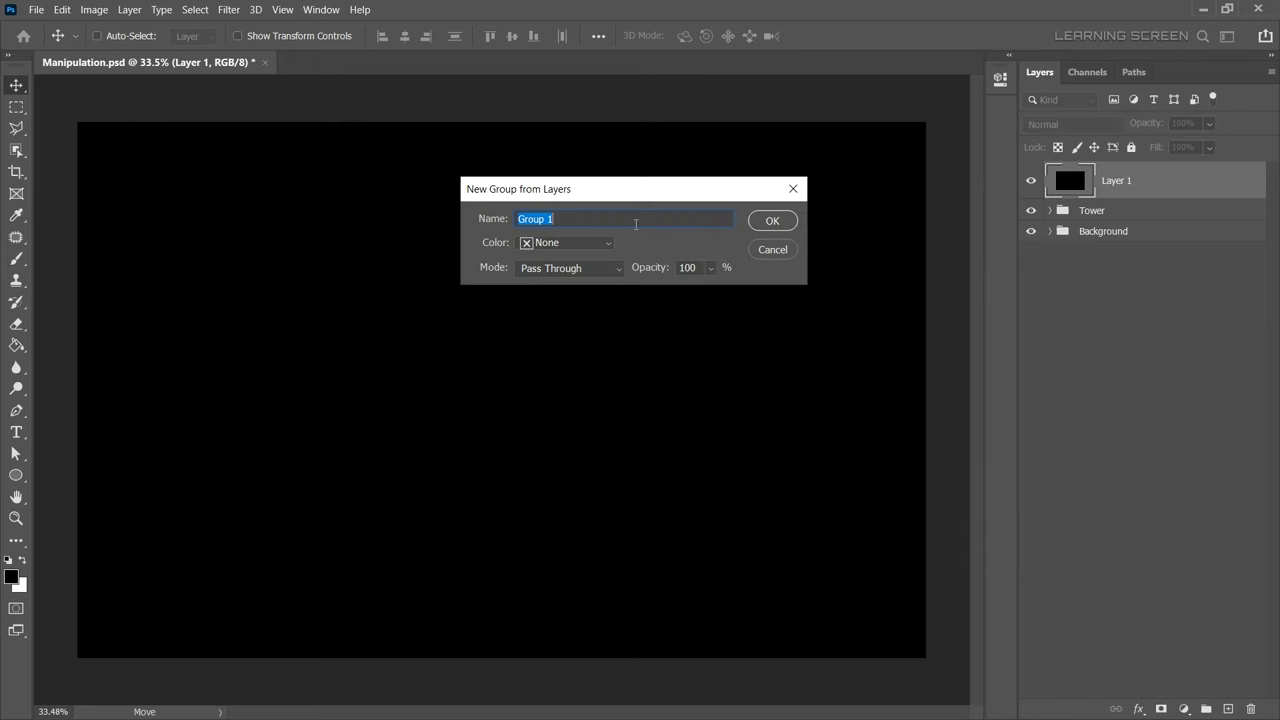
type("_Glow")
key("Return")
left_click(1160, 205)
Add a Gradient Map with a dark brown stop near 18% and an orange middle stop.
left_click(1183, 709)
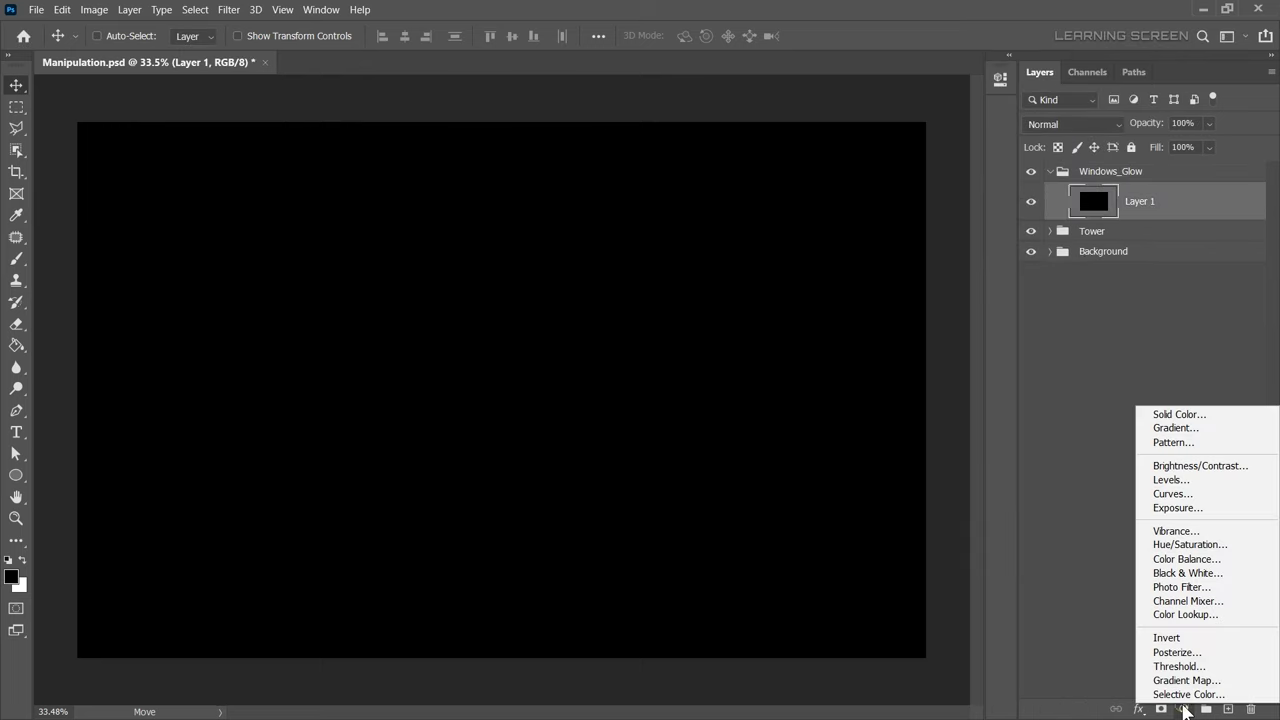
left_click(1170, 680)
left_click(804, 141)
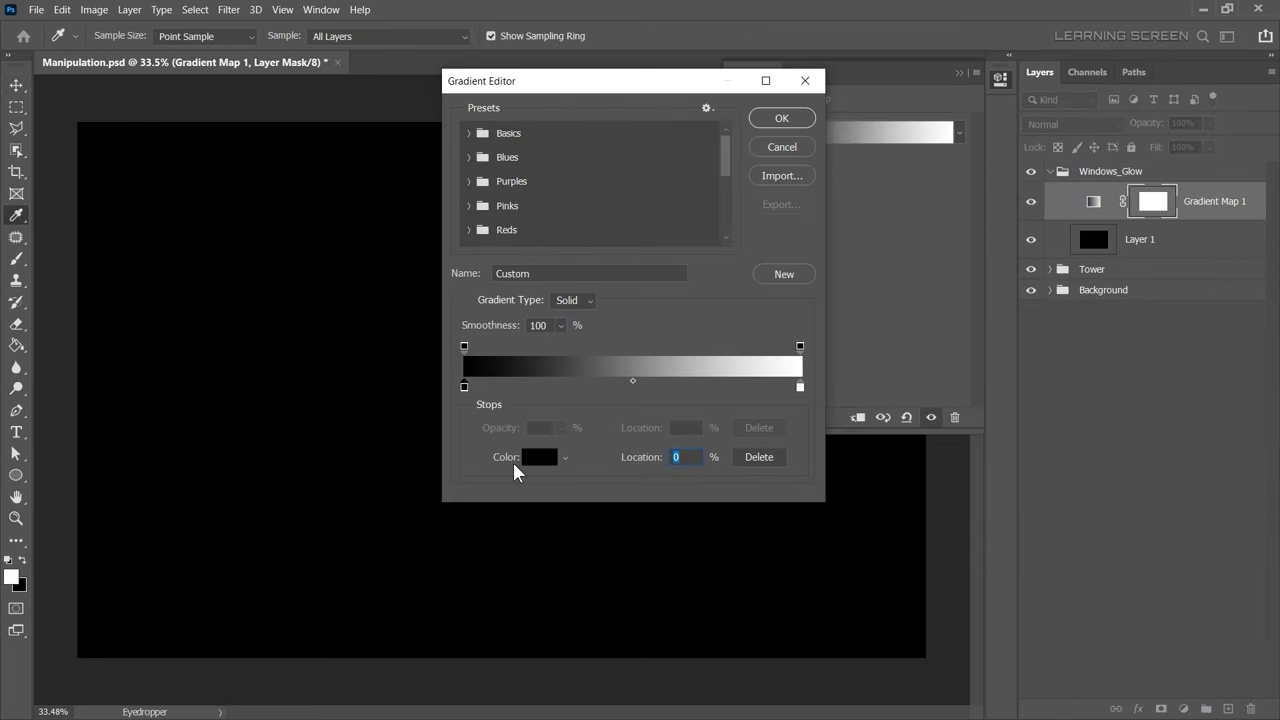
left_click(524, 387)
left_click(539, 457)
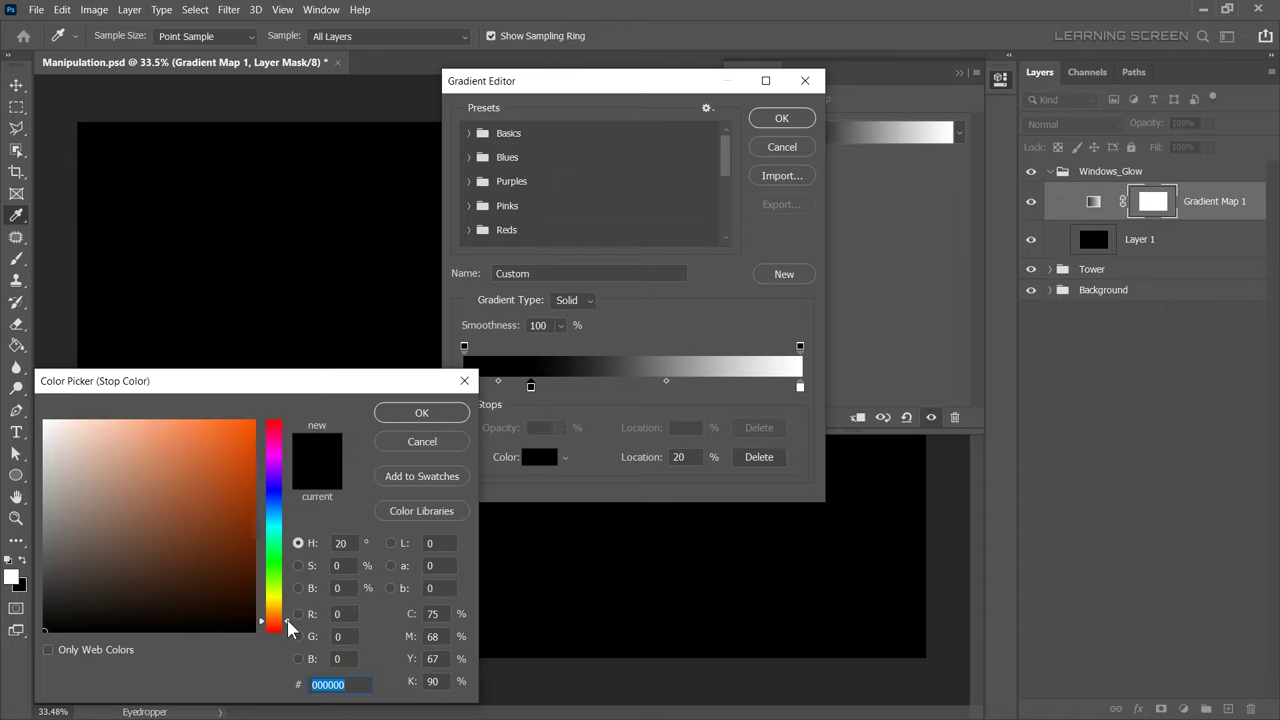
left_click(423, 414)
left_click(632, 387)
left_click(539, 457)
left_click(236, 474)
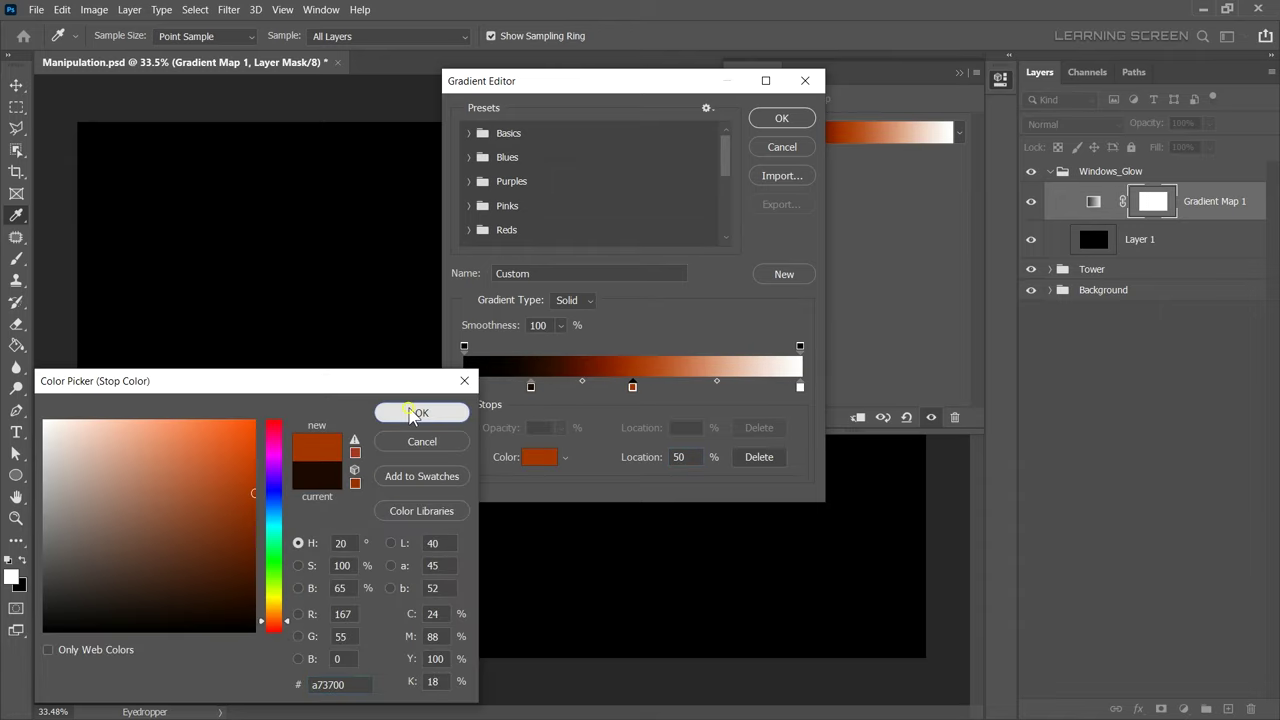
left_click(422, 413)
Finish the gradient with an orange-yellow stop at 75% and a cream end stop.
left_click(716, 387)
left_click(539, 457)
left_click_drag(288, 625, 288, 608)
left_click(422, 413)
double_click(799, 387)
left_click(56, 428)
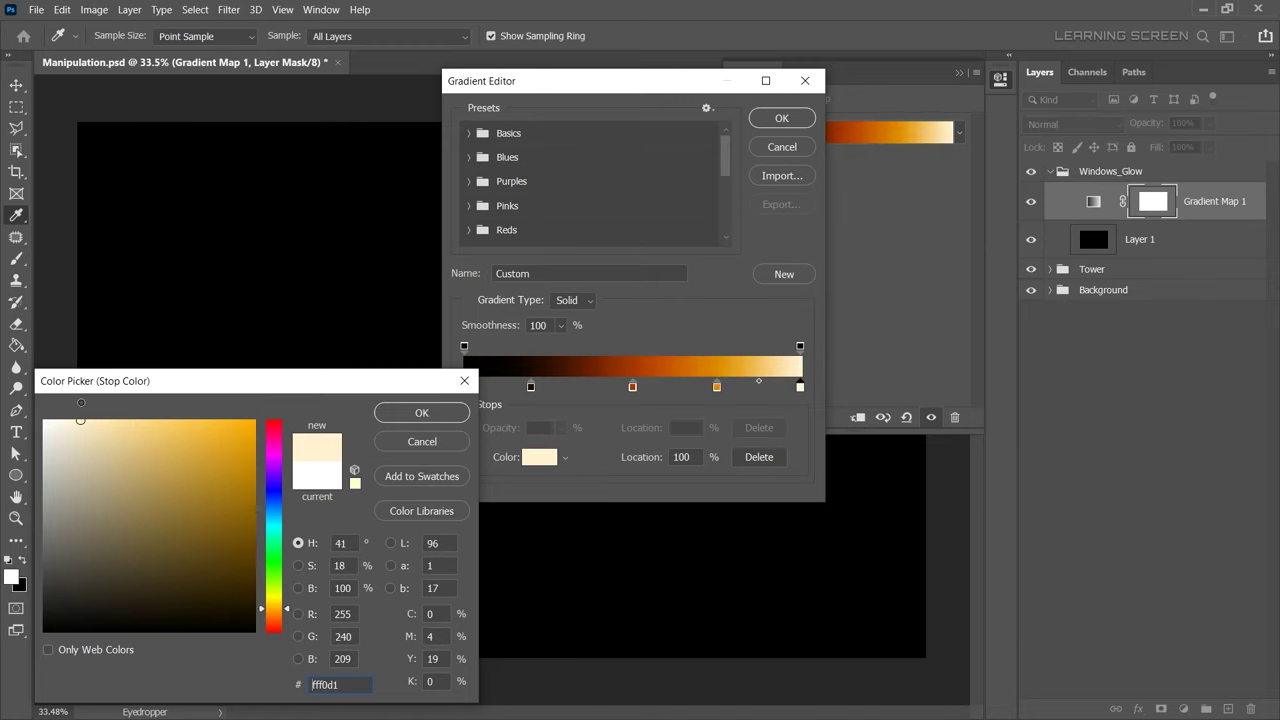
left_click(422, 413)
left_click(781, 118)
left_click(999, 78)
Rename the layer to Black, change the group's blend mode, and select the Glow layer.
double_click(1139, 240)
type("Black")
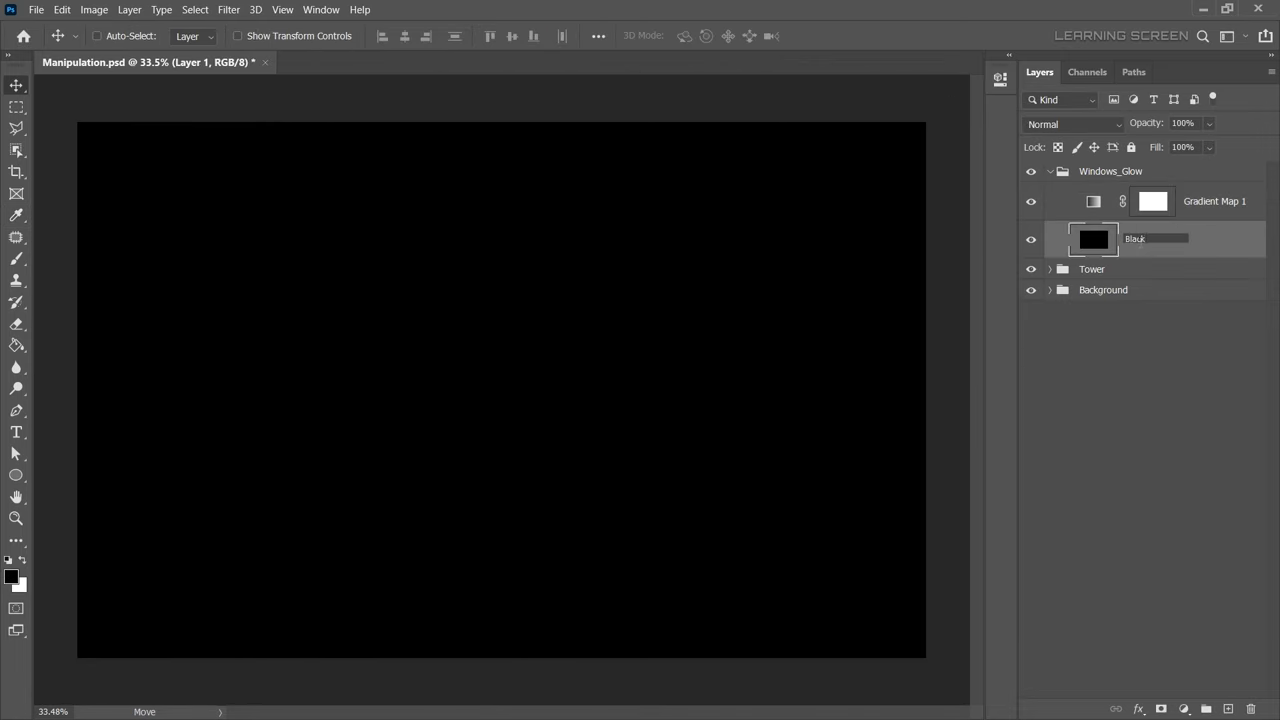
left_click(1110, 171)
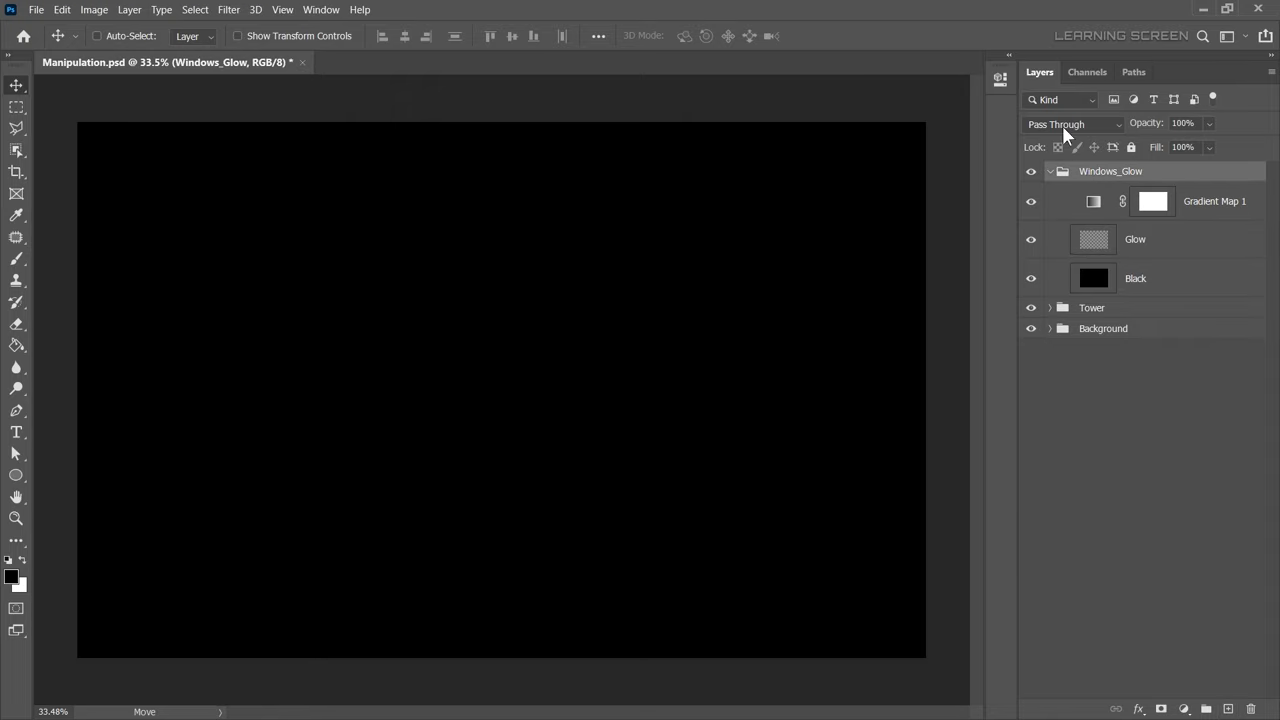
left_click(1070, 123)
left_click(1060, 318)
left_click(1135, 239)
Lower the brush flow and paint a soft orange test glow on a tower window.
key("b")
key("x")
left_click_drag(470, 475, 727, 530)
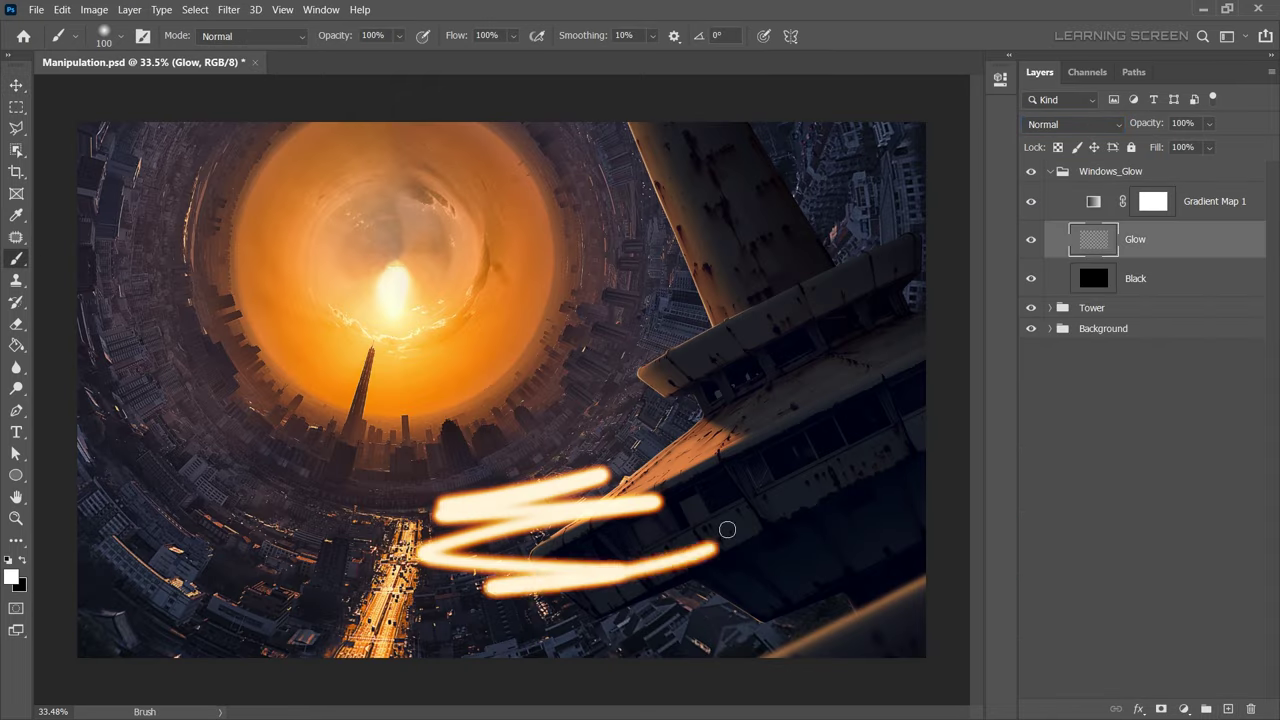
key("ctrl+z")
left_click(513, 40)
left_click_drag(810, 436, 568, 321)
left_click_drag(520, 395, 576, 375)
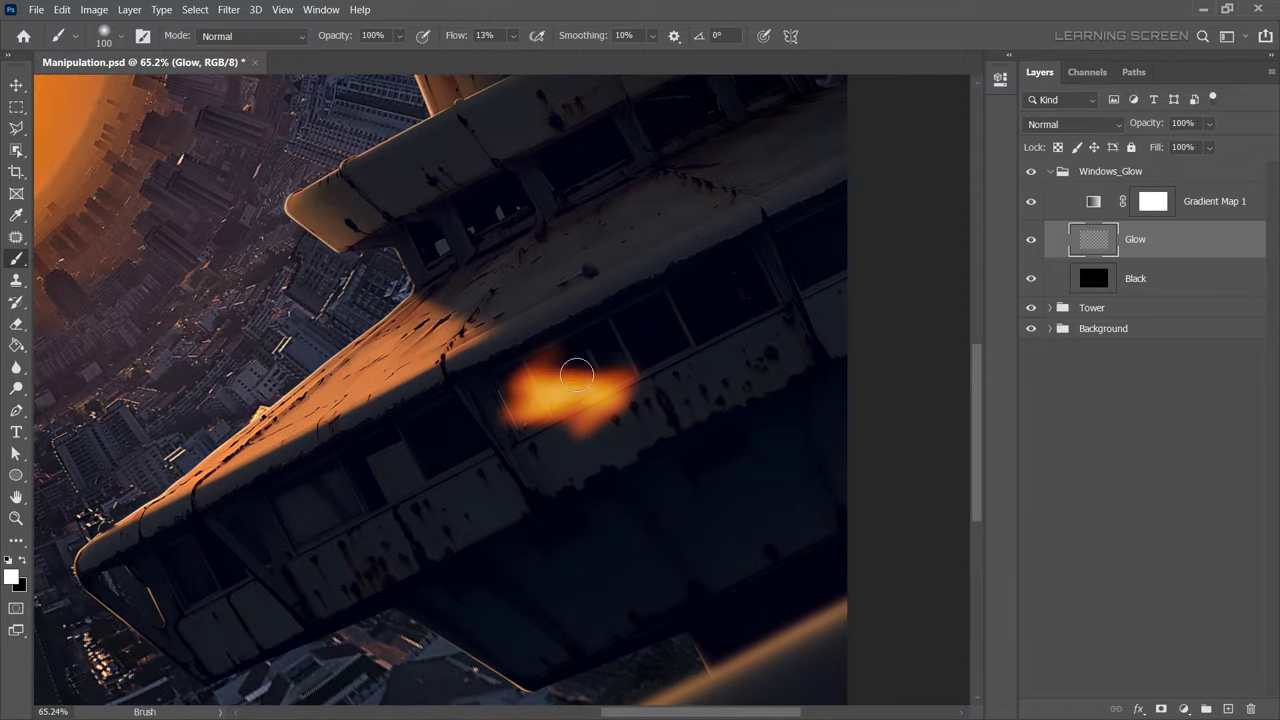
scroll(104, 222, "up", 3)
Outline the first window pane with the Polygonal Lasso.
left_click(16, 130)
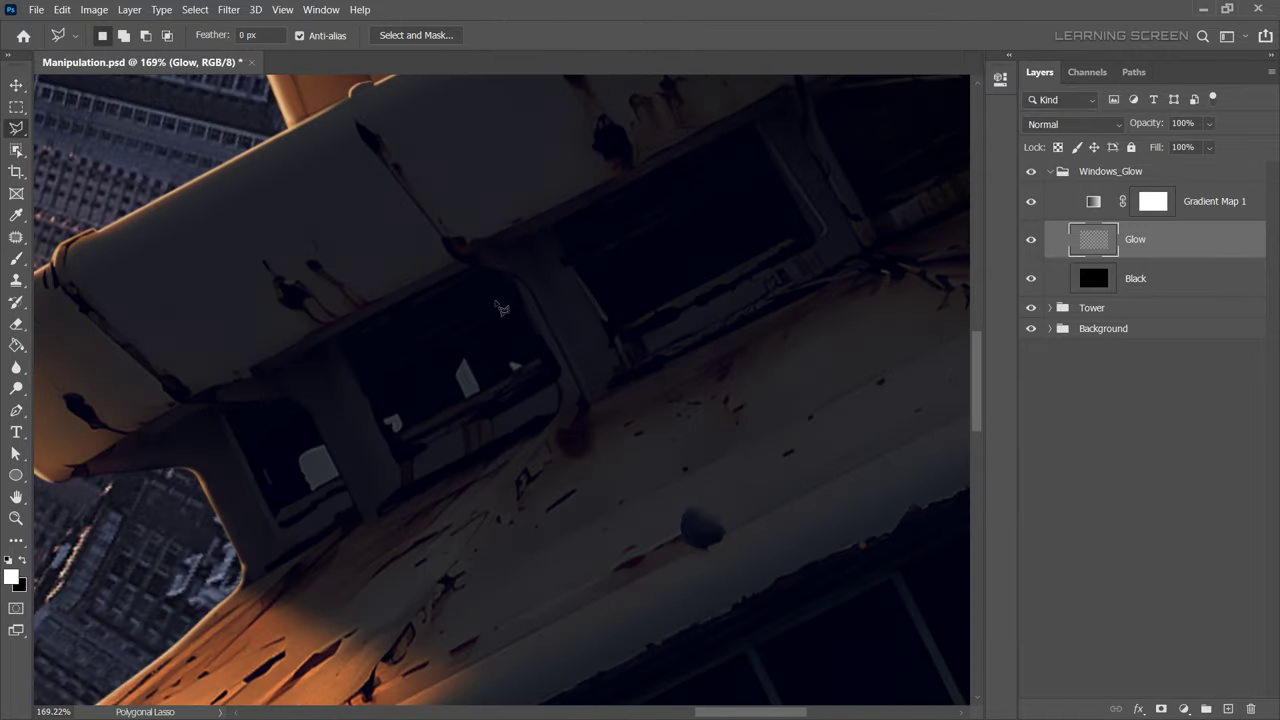
scroll(643, 337, "up", 3)
scroll(648, 237, "up", 5)
left_click(777, 485)
scroll(640, 440, "down", 5)
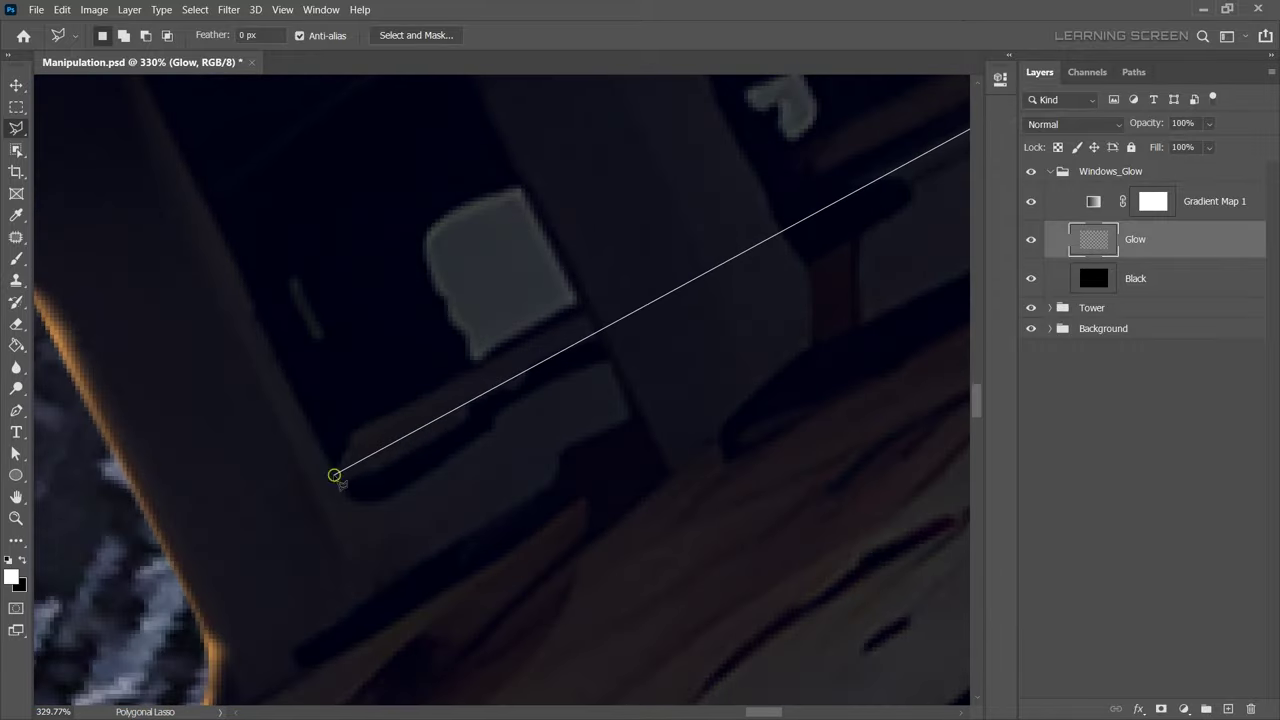
left_click(603, 325)
left_click(350, 498)
left_click(252, 290)
scroll(430, 260, "up", 5)
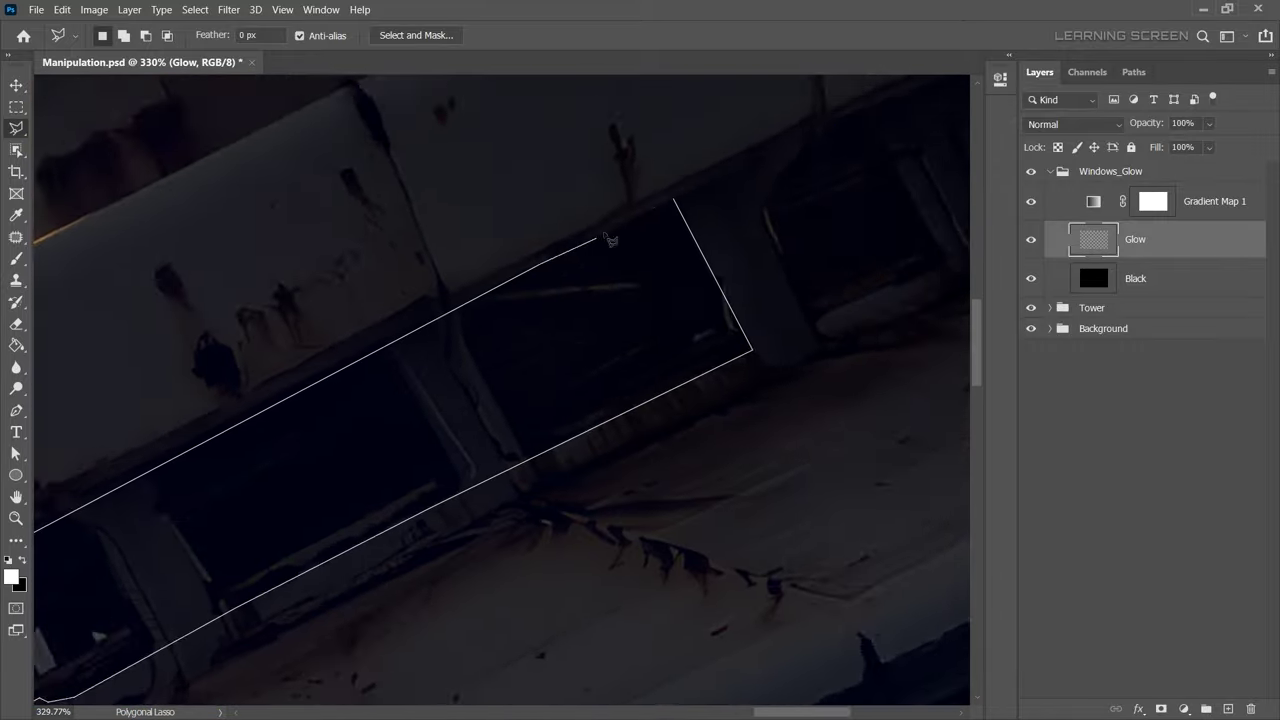
left_click(694, 204)
Add a straight-edged selection enclosing two more window panes.
scroll(694, 204, "down", 5)
scroll(447, 108, "up", 5)
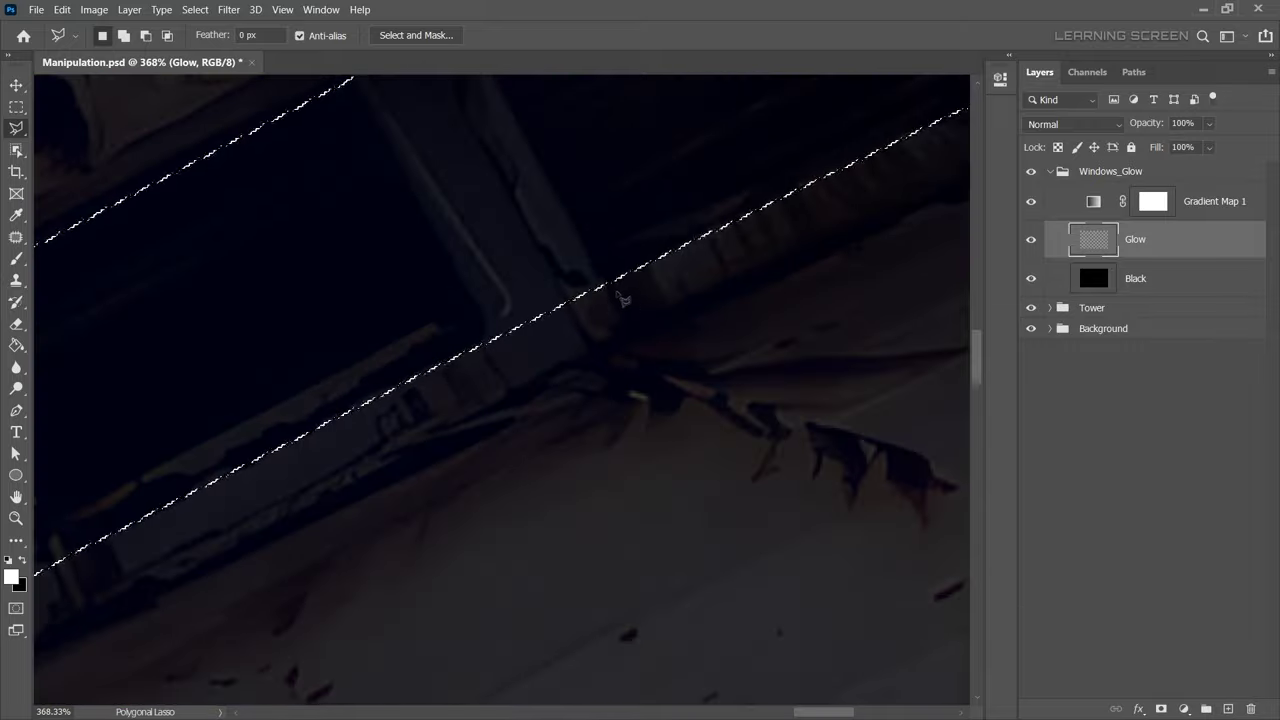
scroll(447, 108, "up", 2)
scroll(473, 567, "down", 5)
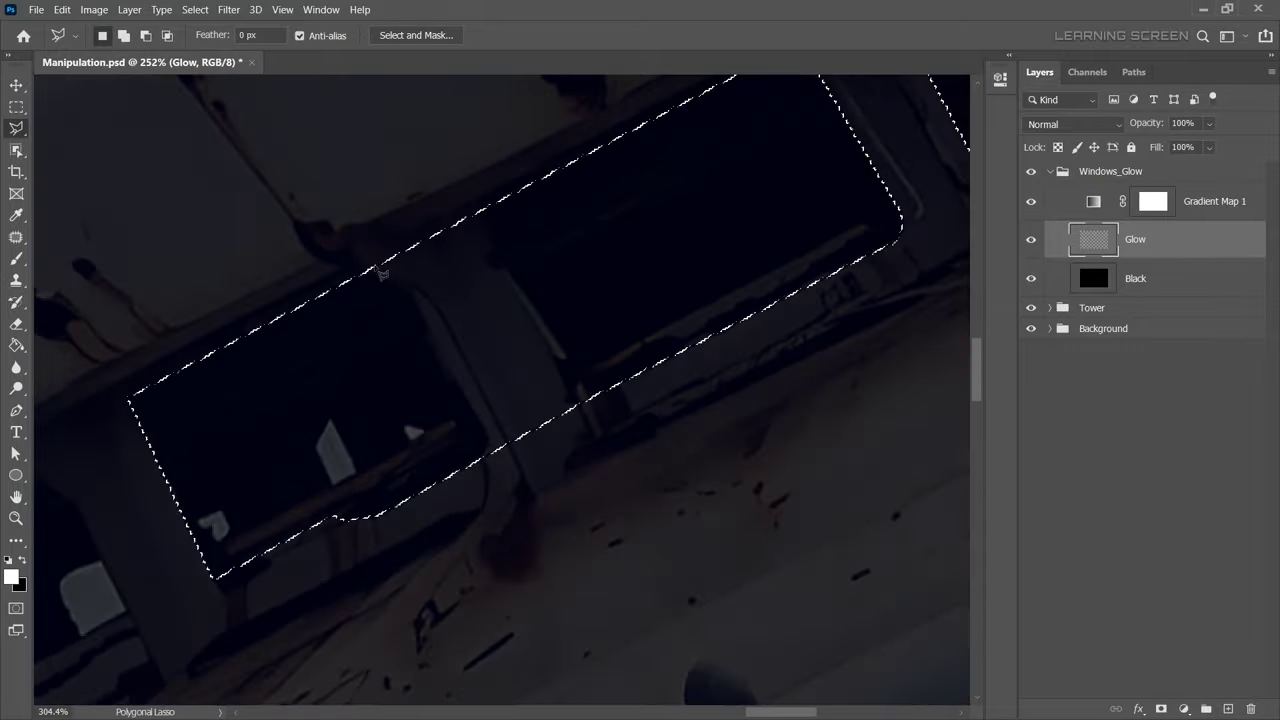
scroll(473, 567, "up", 5)
scroll(430, 400, "down", 3)
scroll(388, 275, "up", 3)
scroll(388, 275, "down", 5)
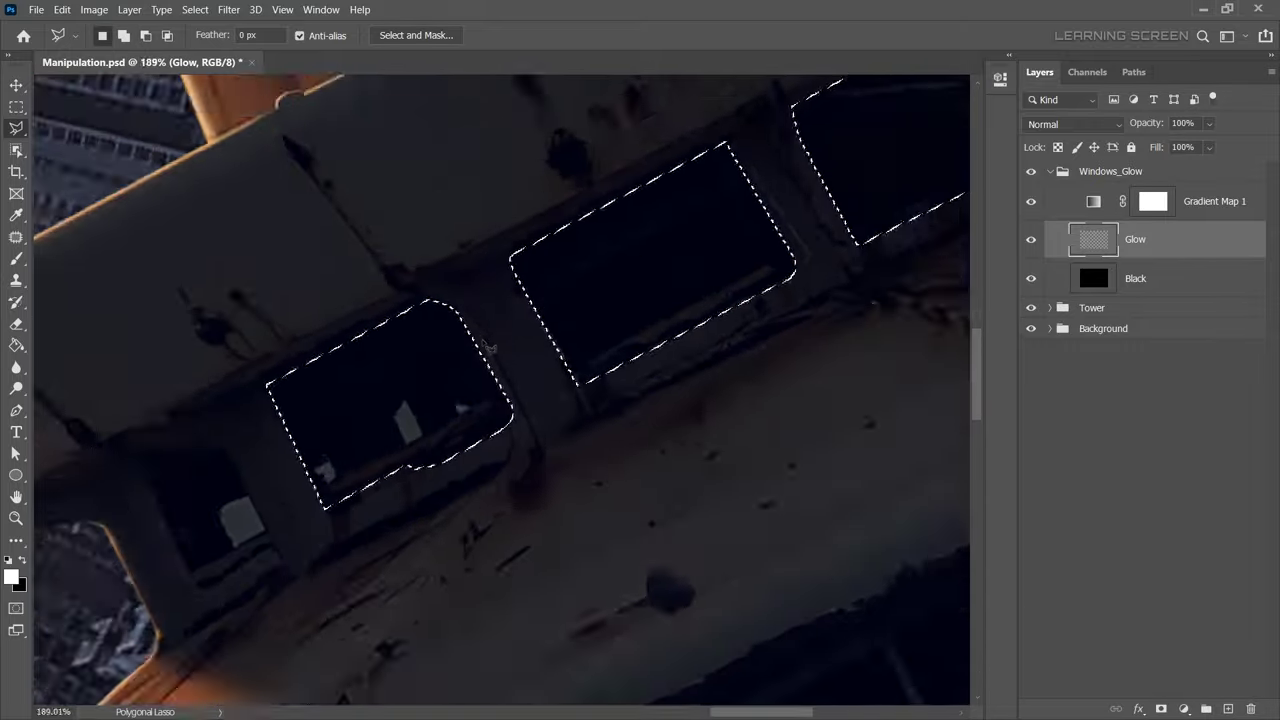
scroll(480, 300, "down", 2)
scroll(481, 276, "up", 5)
scroll(481, 276, "down", 3)
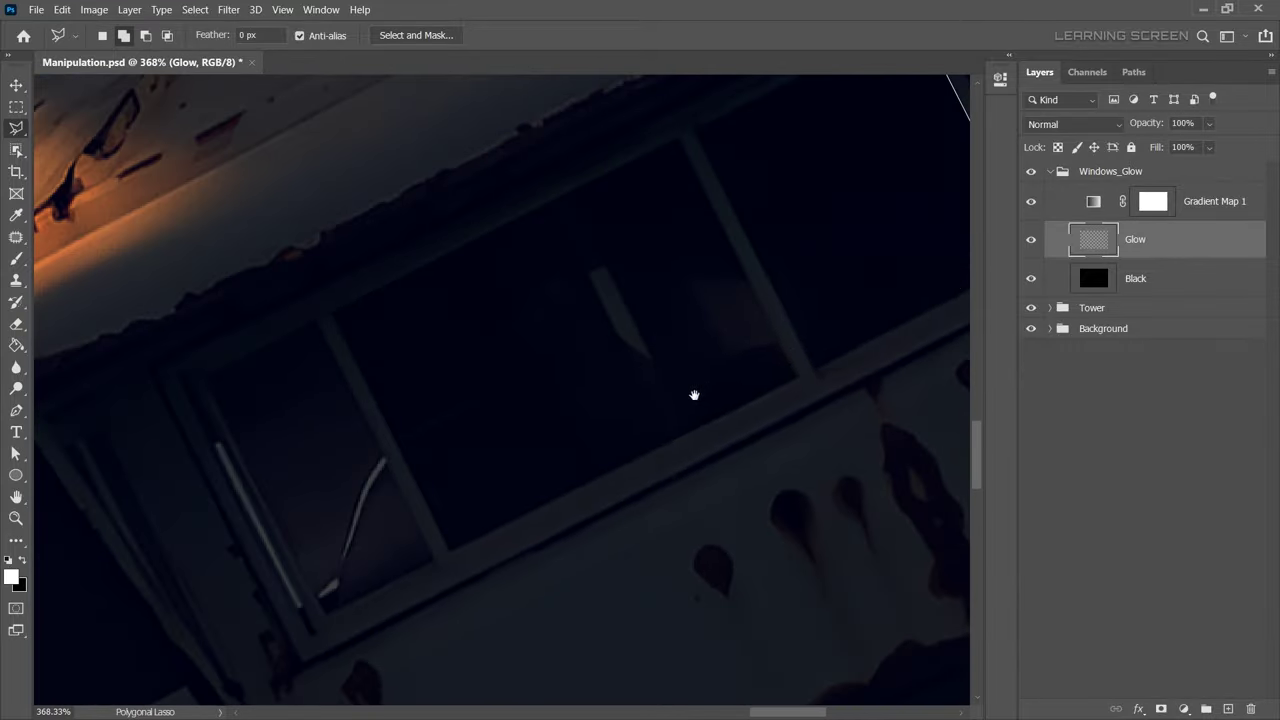
scroll(694, 394, "up", 2)
left_click(608, 628)
scroll(426, 489, "down", 4)
scroll(426, 489, "up", 5)
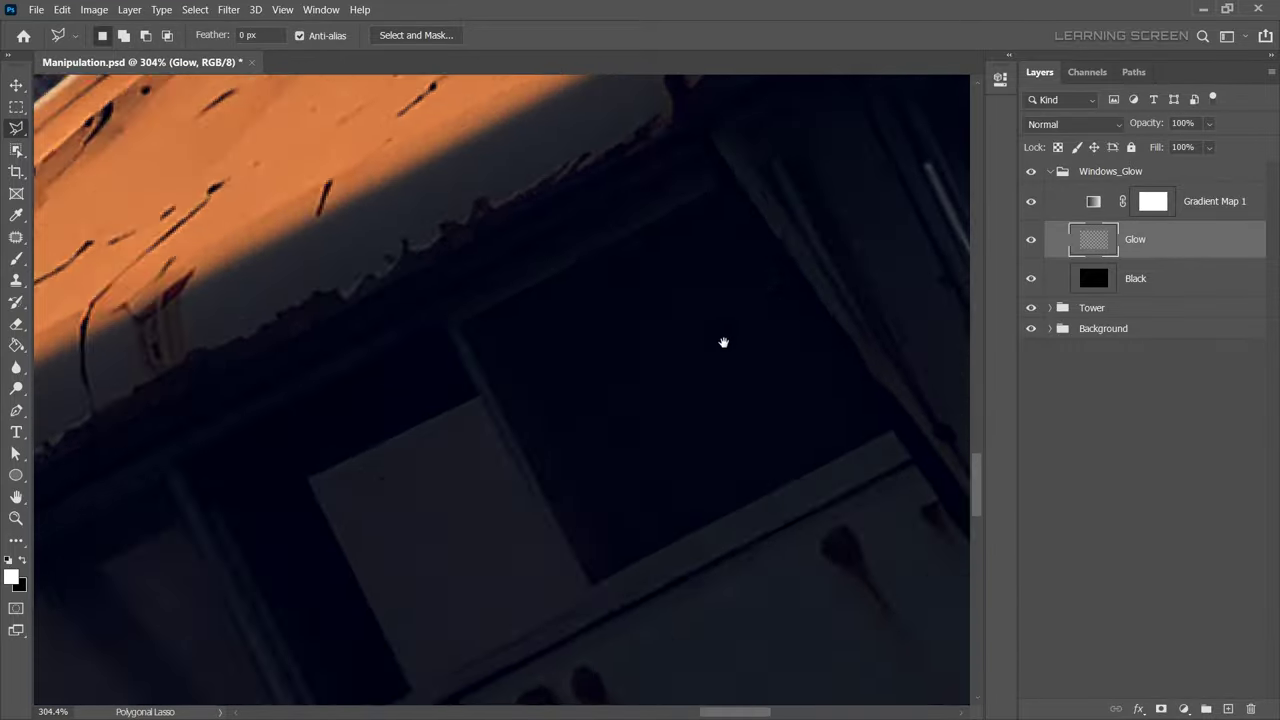
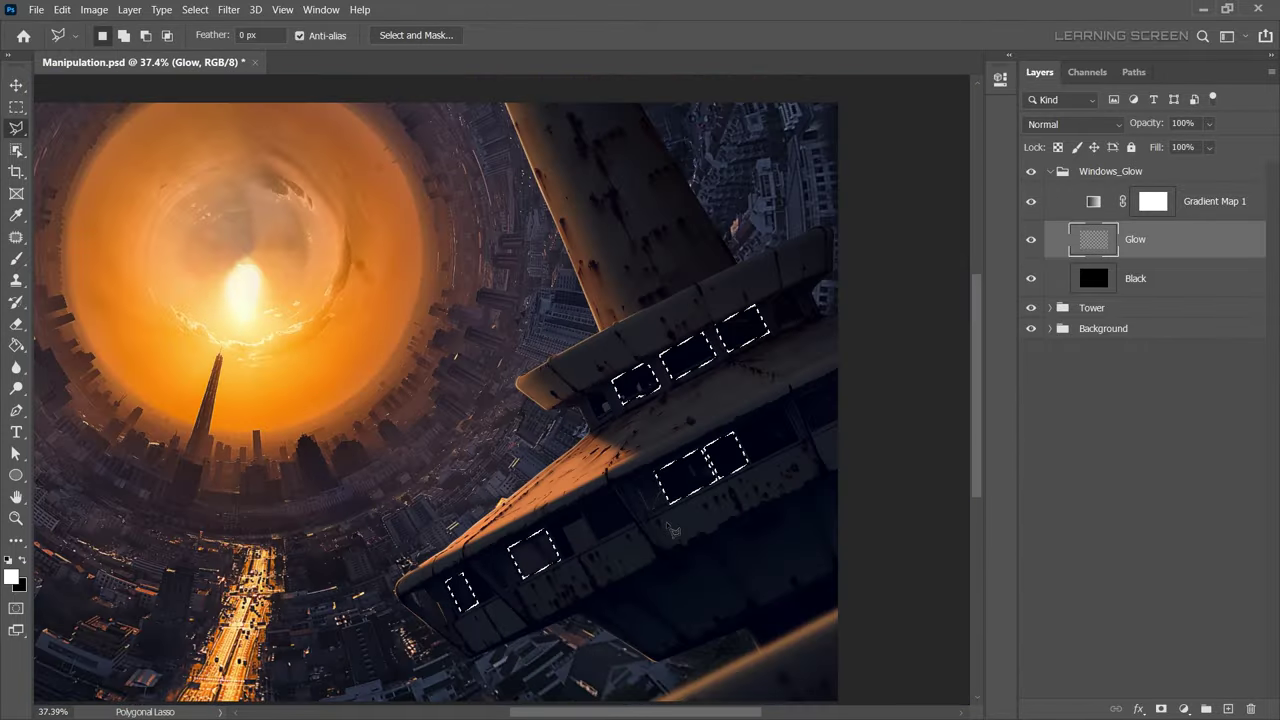
Close the Polygonal Lasso outline around the tower windows into a selection.
scroll(786, 243, "up", 6)
double_click(663, 587)
scroll(663, 587, "down", 1)
scroll(600, 450, "down", 5)
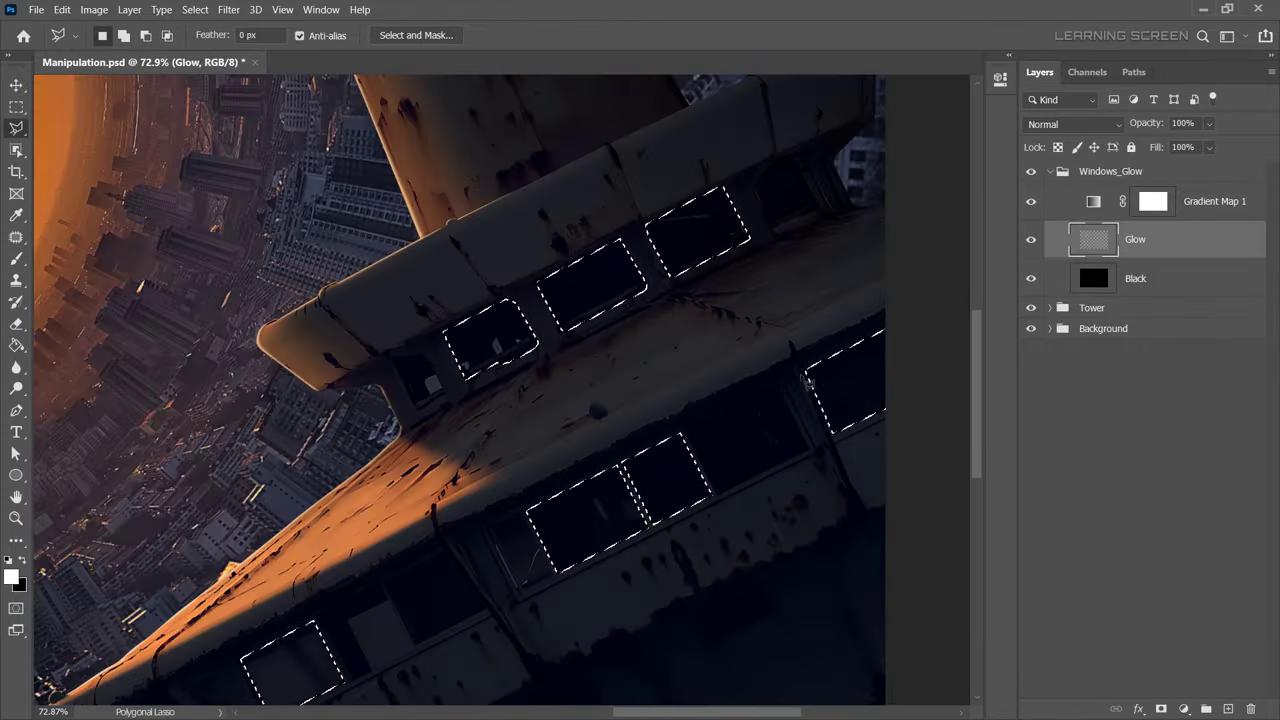
scroll(480, 316, "down", 1)
mouse_move(420, 416)
left_mouse_down()
mouse_move(480, 316)
mouse_move(438, 371)
left_mouse_up()
Save the window outline as a saved selection via Select > Save Selection.
left_click(195, 9)
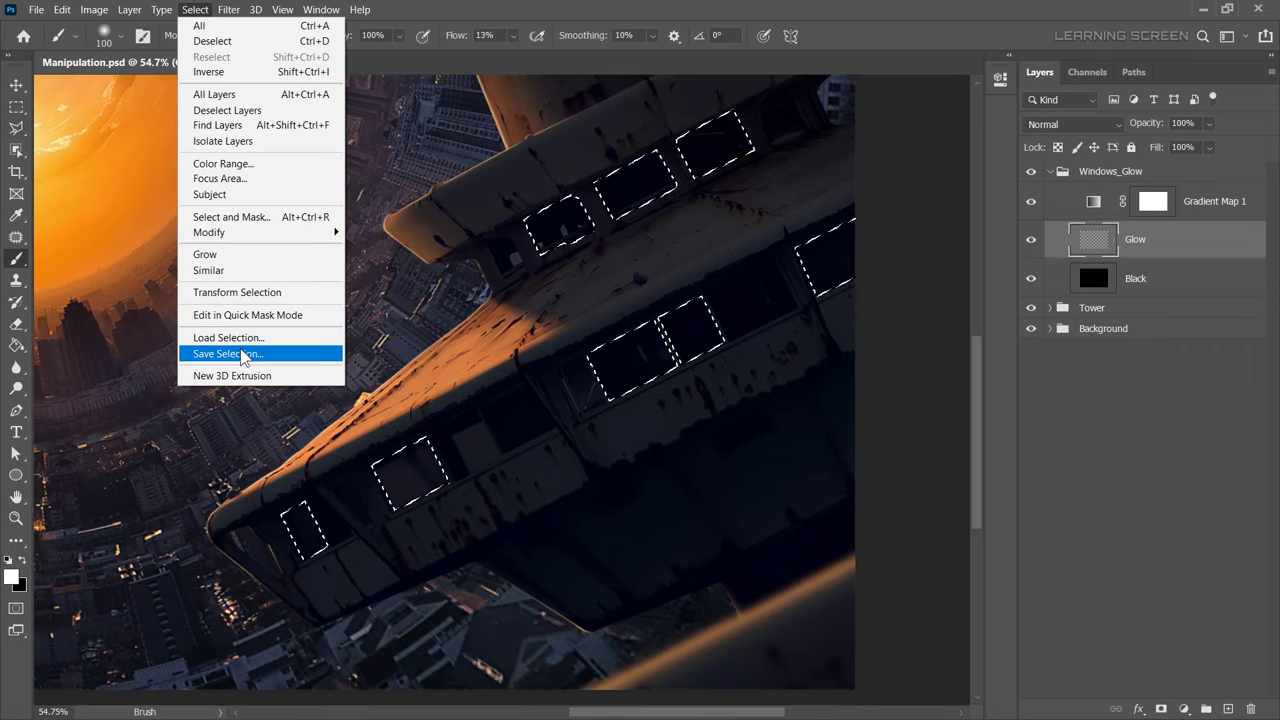
left_click(280, 354)
left_click(766, 180)
Brush a soft red-orange glow into the windows on the Glow layer.
key("b")
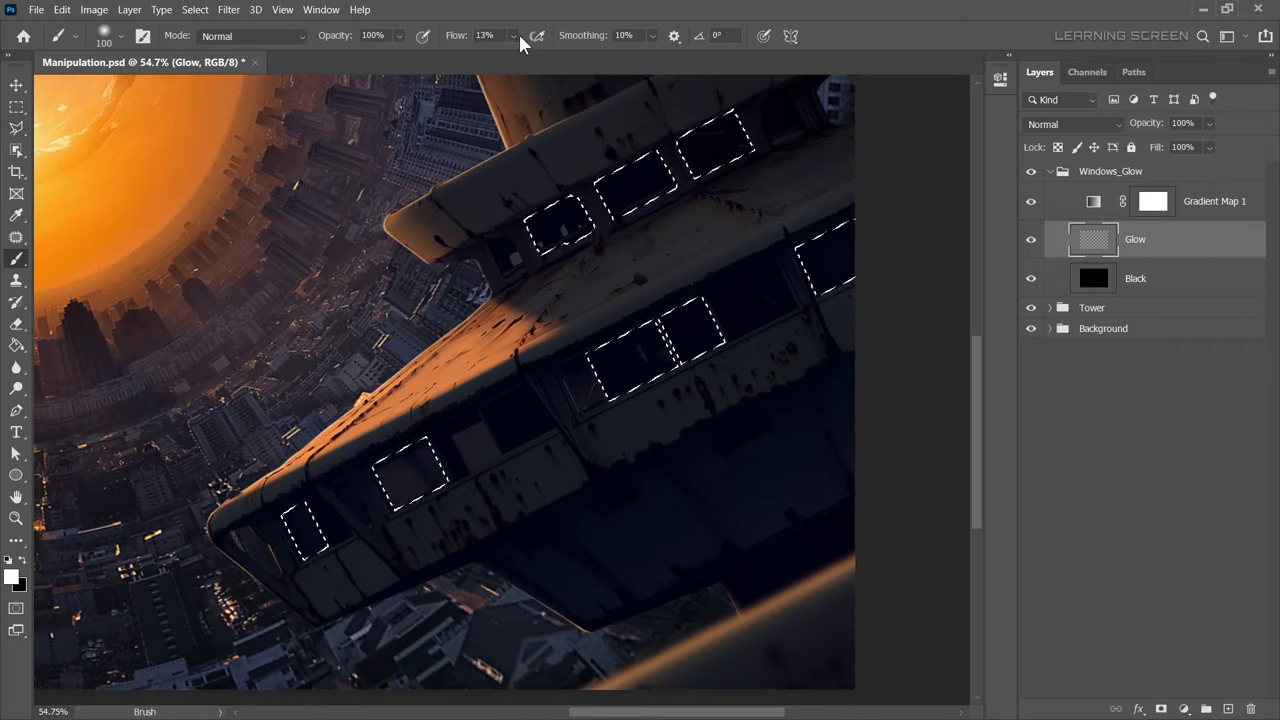
left_click_drag(478, 214, 713, 140)
key("ctrl+z")
scroll(318, 455, "down", 2)
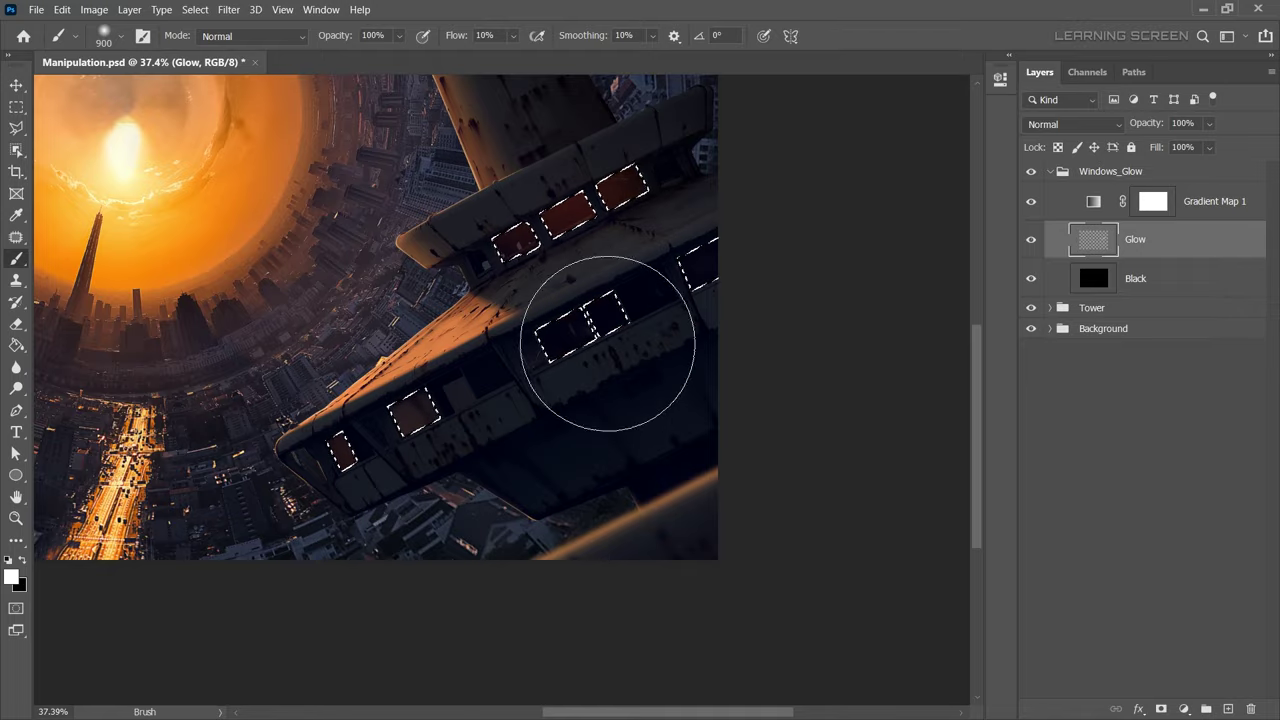
scroll(443, 410, "up", 2)
key("bracketleft")
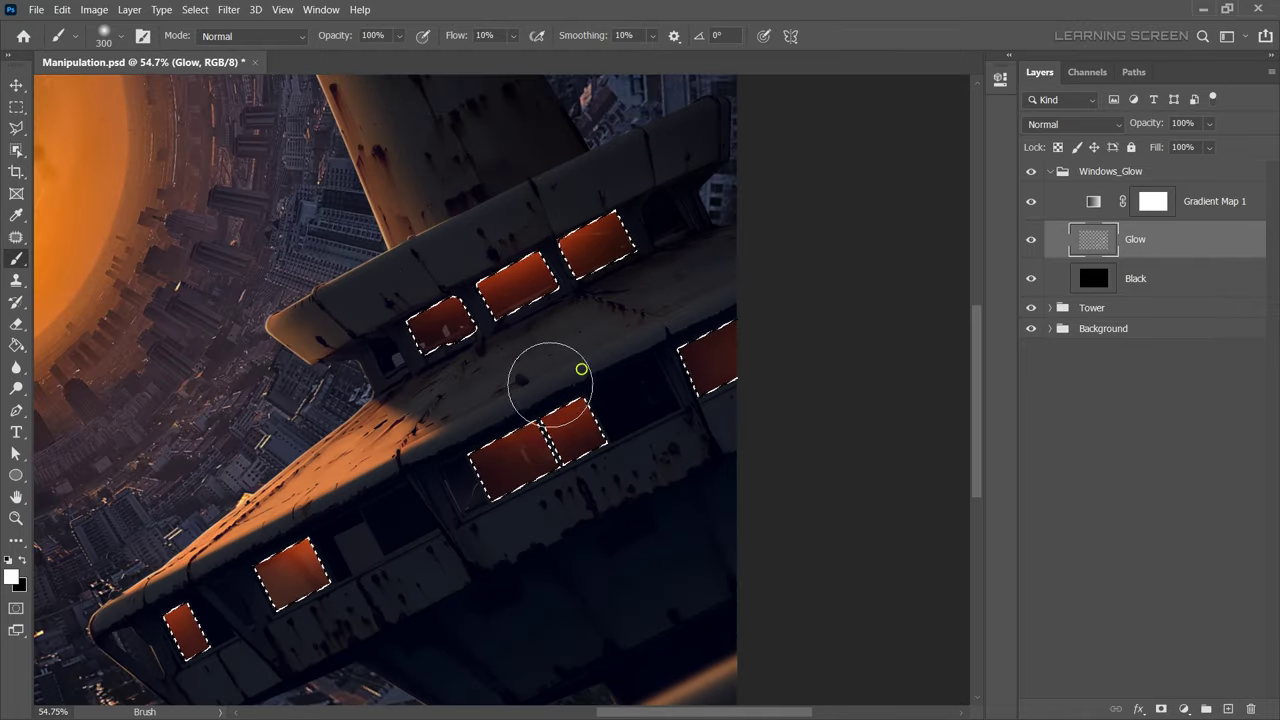
key("bracketright")
scroll(543, 394, "up", 1)
scroll(378, 372, "down", 2)
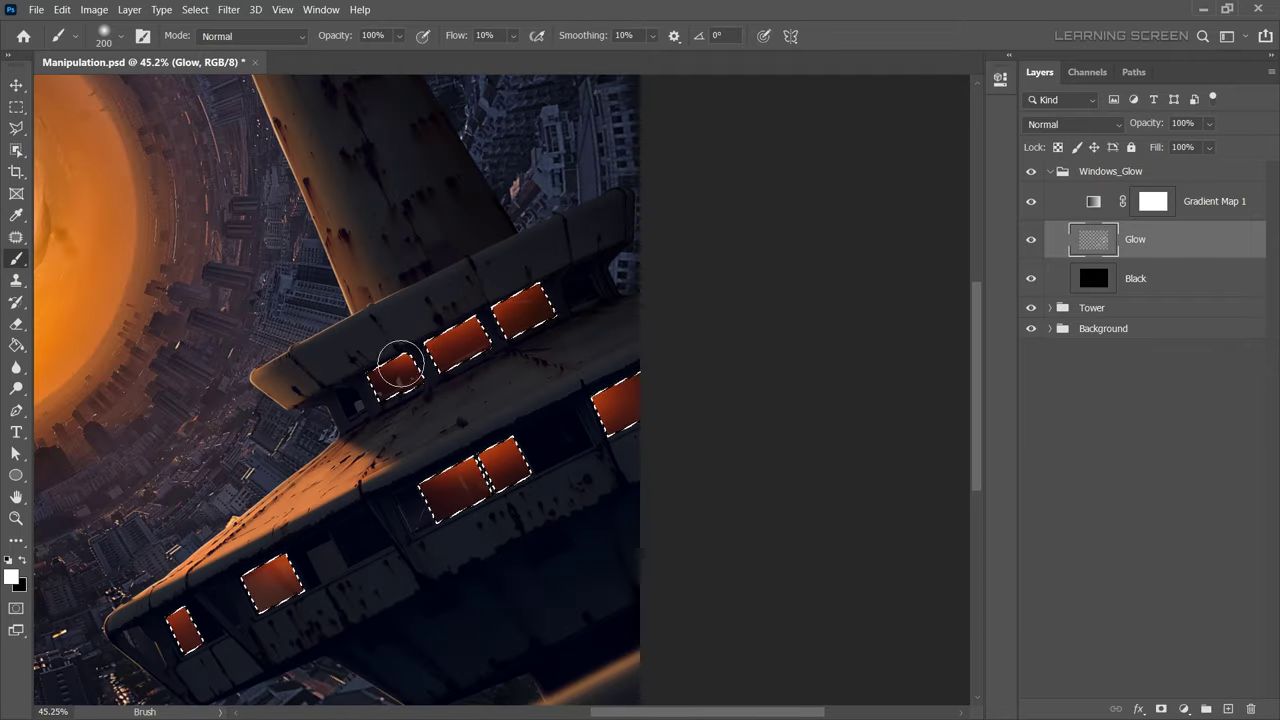
Deselect with Ctrl+D and review the glowing windows along the tower.
key("ctrl+d")
scroll(437, 451, "down", 5)
scroll(757, 354, "up", 6)
scroll(477, 420, "up", 2)
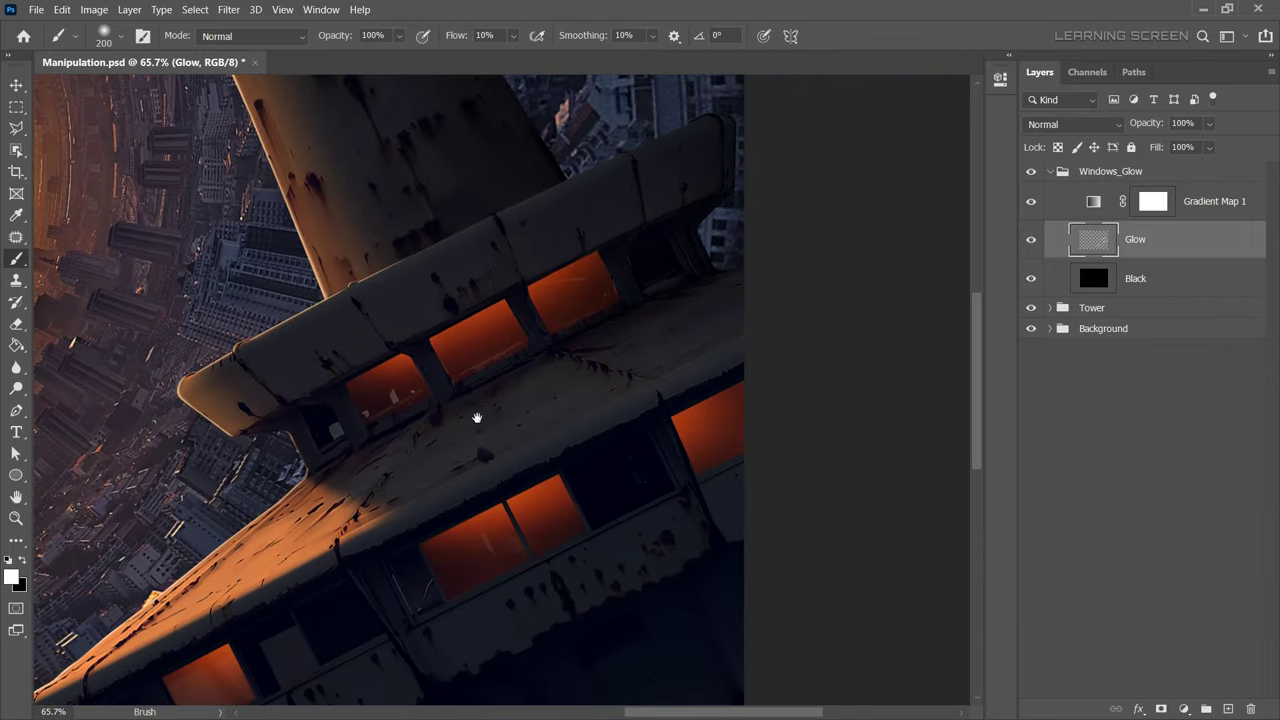
scroll(352, 464, "up", 3)
scroll(352, 464, "up", 2)
scroll(371, 463, "down", 2)
scroll(371, 463, "down", 3)
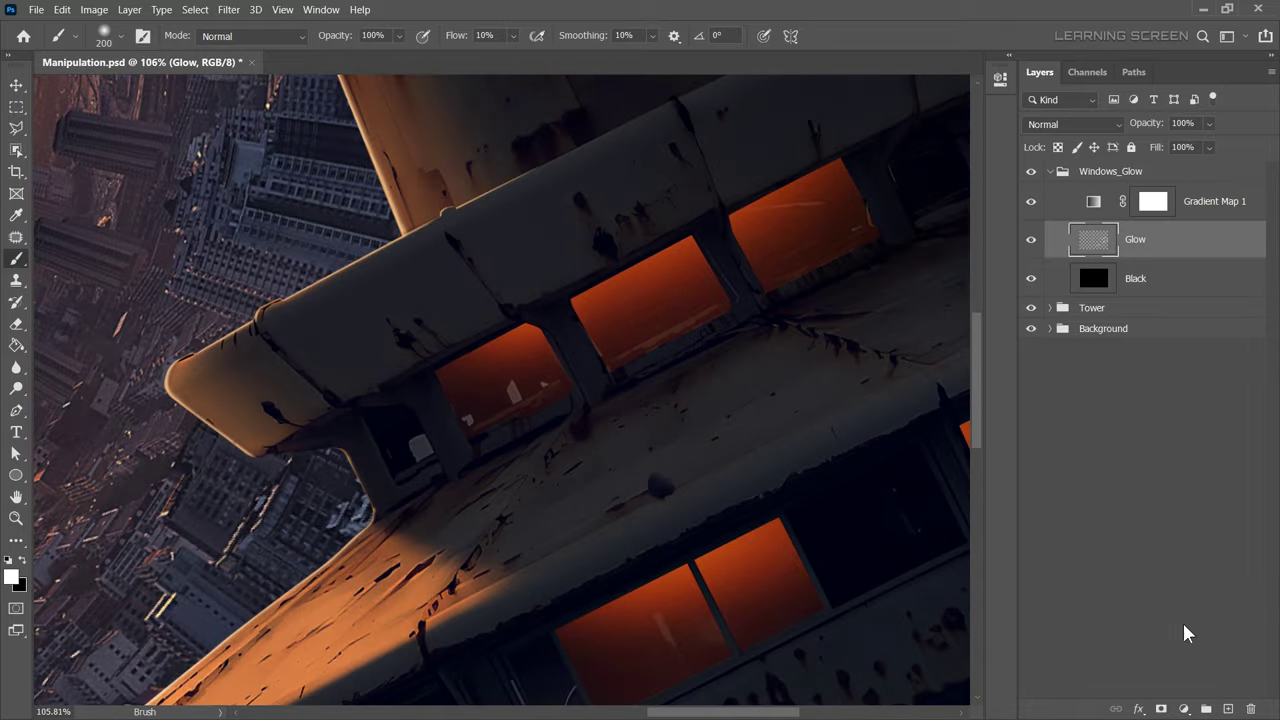
Rename the new layer to 'Highlights'.
double_click(1140, 240)
type("Highlights")
key("Return")
scroll(543, 300, "up", 6)
Shrink the brush for fine edge lines, raise its flow, and undo the test strokes.
key("bracketleft")
key("bracketleft")
key("bracketleft")
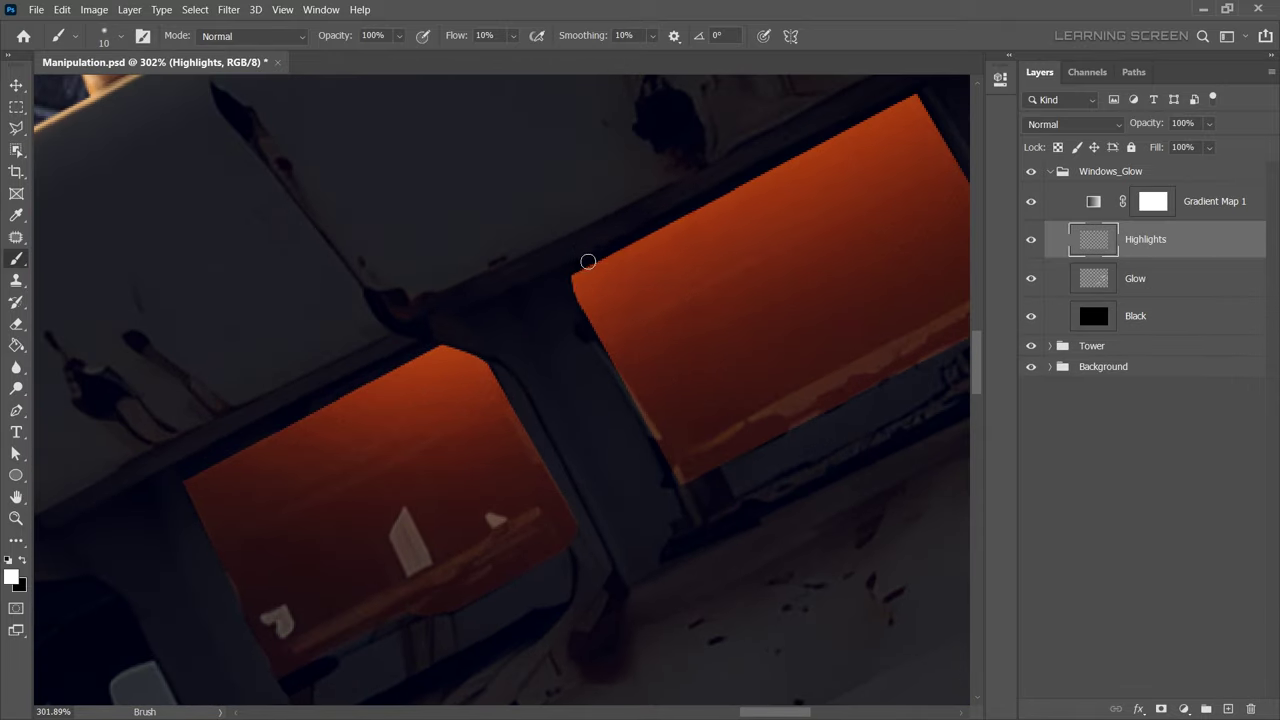
left_click(513, 36)
left_click_drag(518, 38, 554, 50)
key("ctrl+z")
scroll(446, 334, "up", 2)
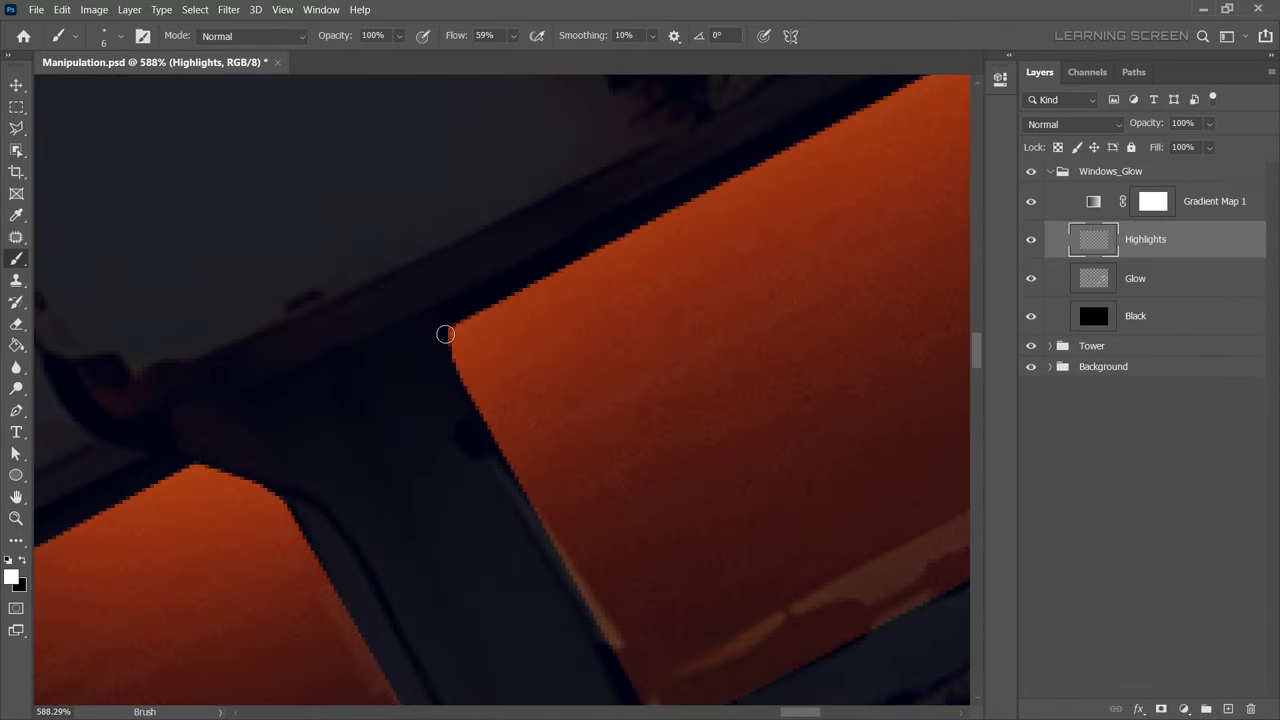
scroll(791, 194, "up", 2)
scroll(586, 281, "down", 5)
key("bracketleft")
key("bracketleft")
key("bracketleft")
scroll(586, 281, "up", 3)
scroll(743, 414, "down", 2)
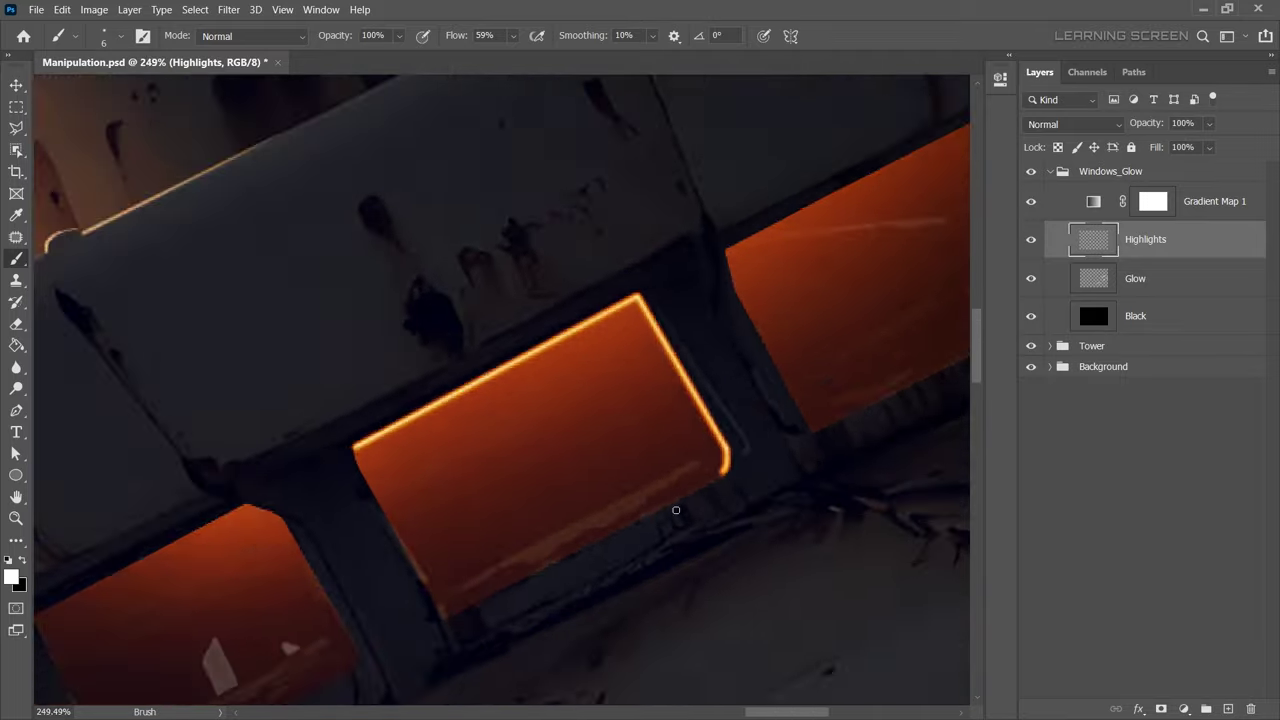
scroll(674, 508, "down", 5)
scroll(603, 445, "up", 6)
key("ctrl+z")
scroll(603, 445, "up", 3)
left_click(513, 36)
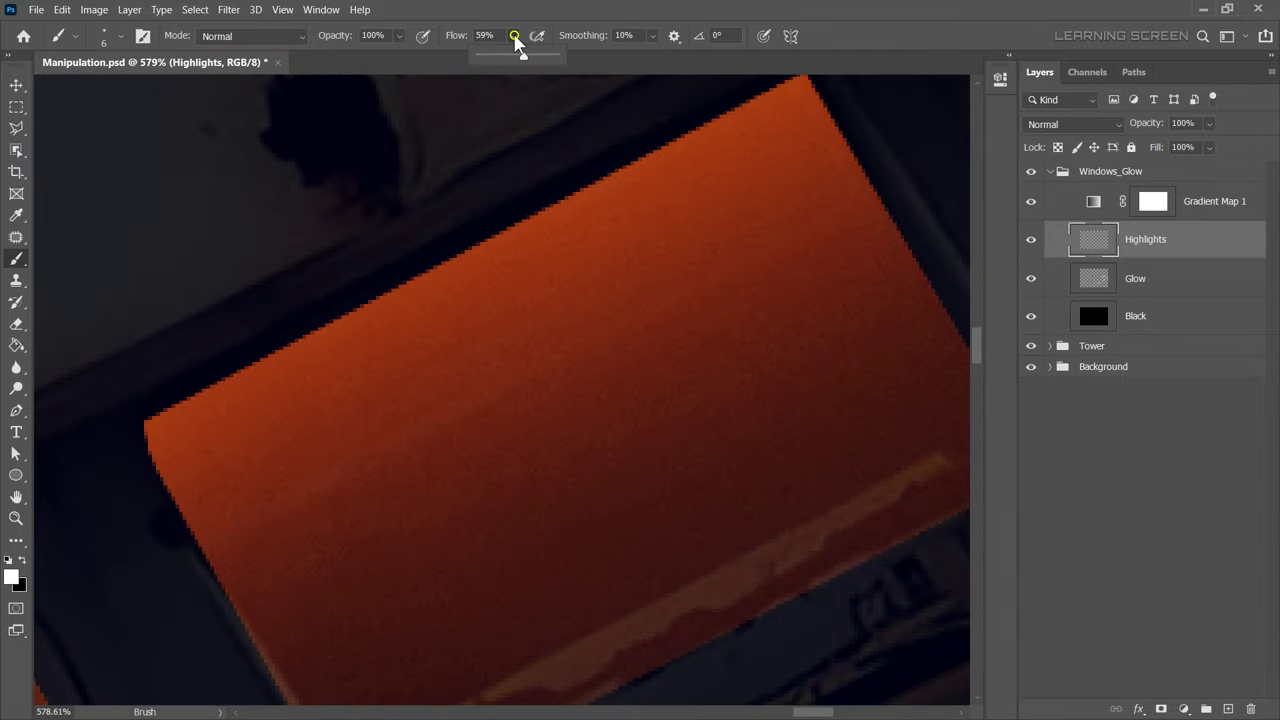
left_click(516, 80)
key("ctrl+z")
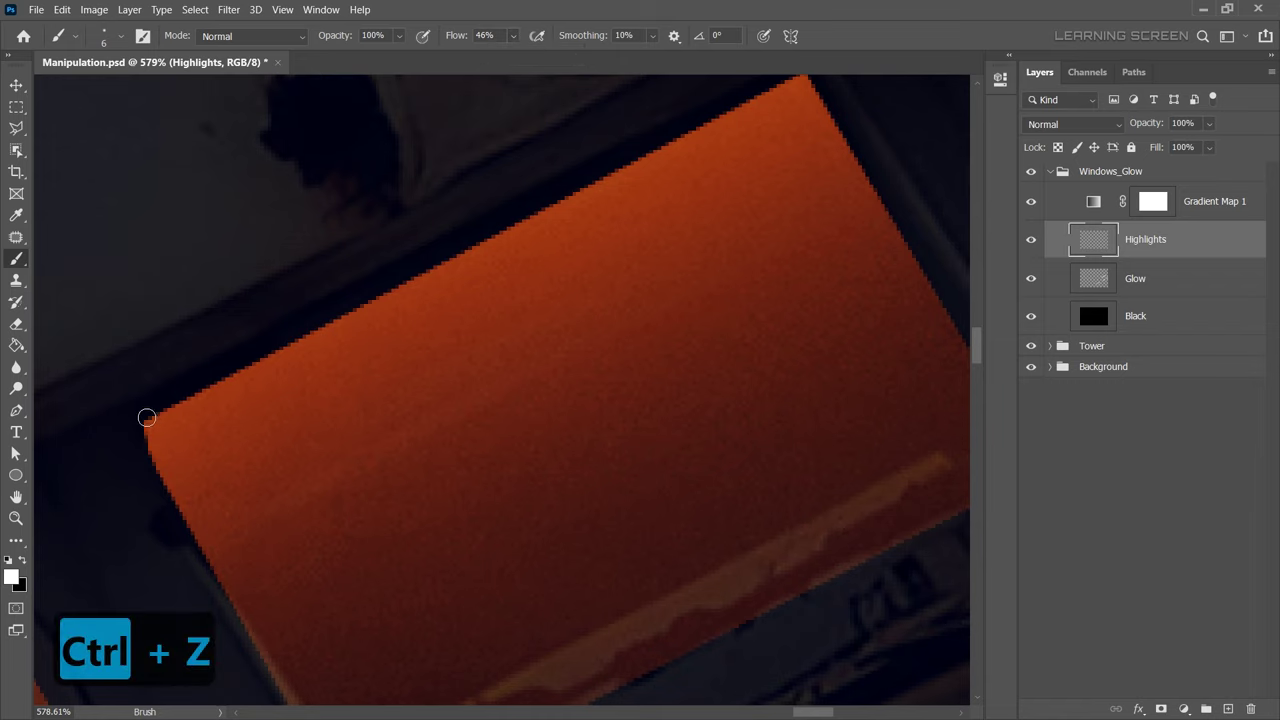
scroll(660, 194, "up", 2)
Paint orange glow from the window's top corner down its right edge and around the lower corner.
left_click(686, 193, "shift")
mouse_move(691, 194)
left_mouse_down()
mouse_move(596, 175)
mouse_move(574, 289)
left_mouse_up()
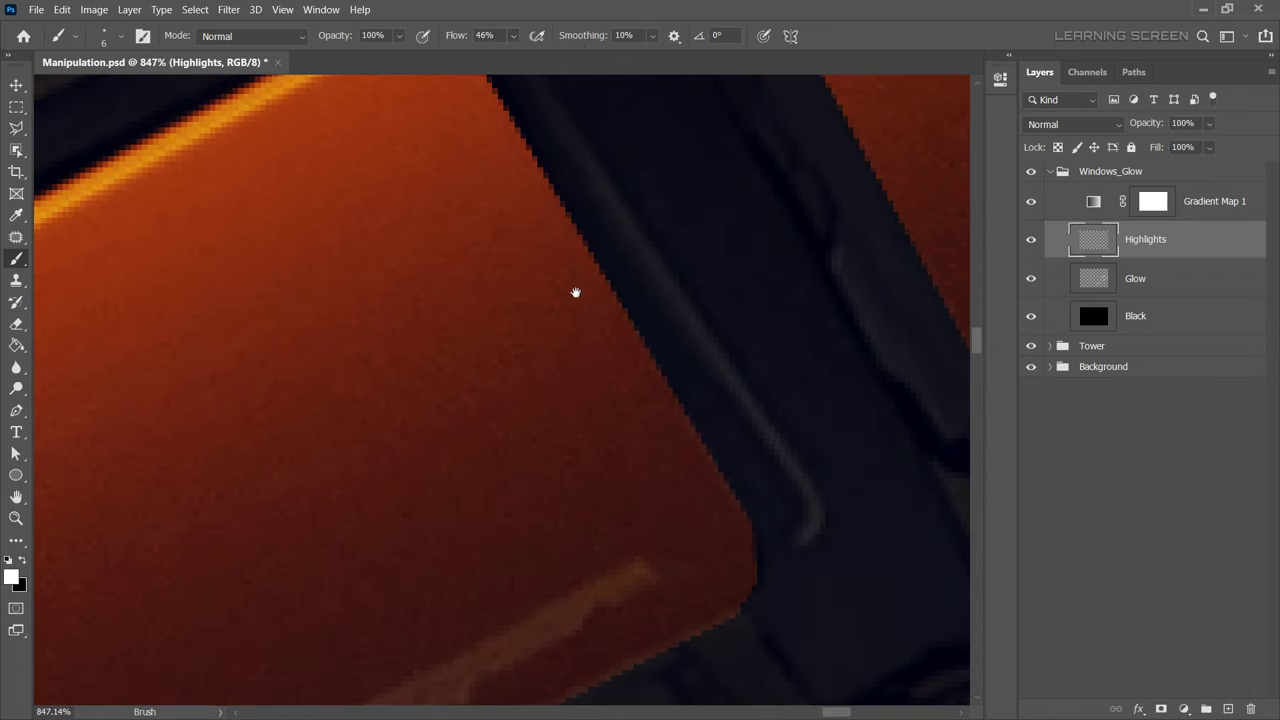
left_click(614, 286, "shift")
scroll(717, 357, "down", 2)
mouse_move(700, 290)
left_mouse_down()
mouse_move(674, 414)
mouse_move(646, 322)
left_mouse_up()
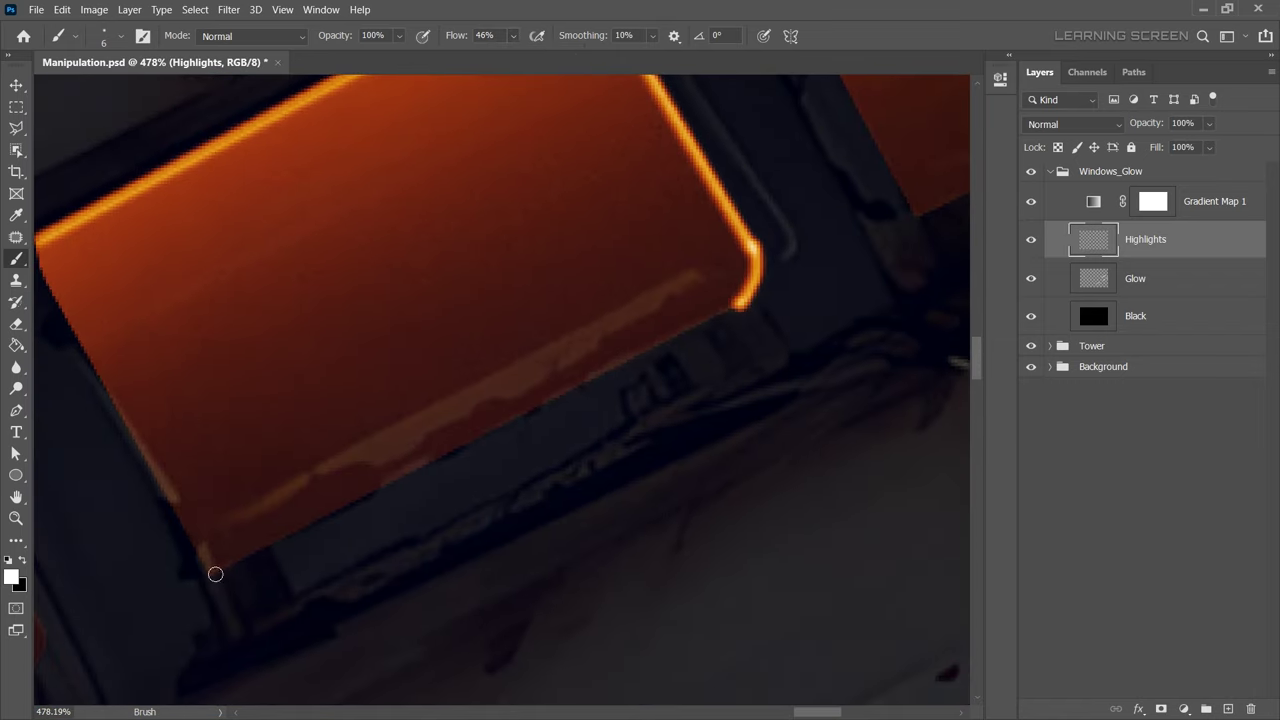
scroll(214, 571, "down", 2)
scroll(163, 257, "down", 4)
left_click_drag(280, 404, 574, 318)
scroll(574, 318, "down", 2)
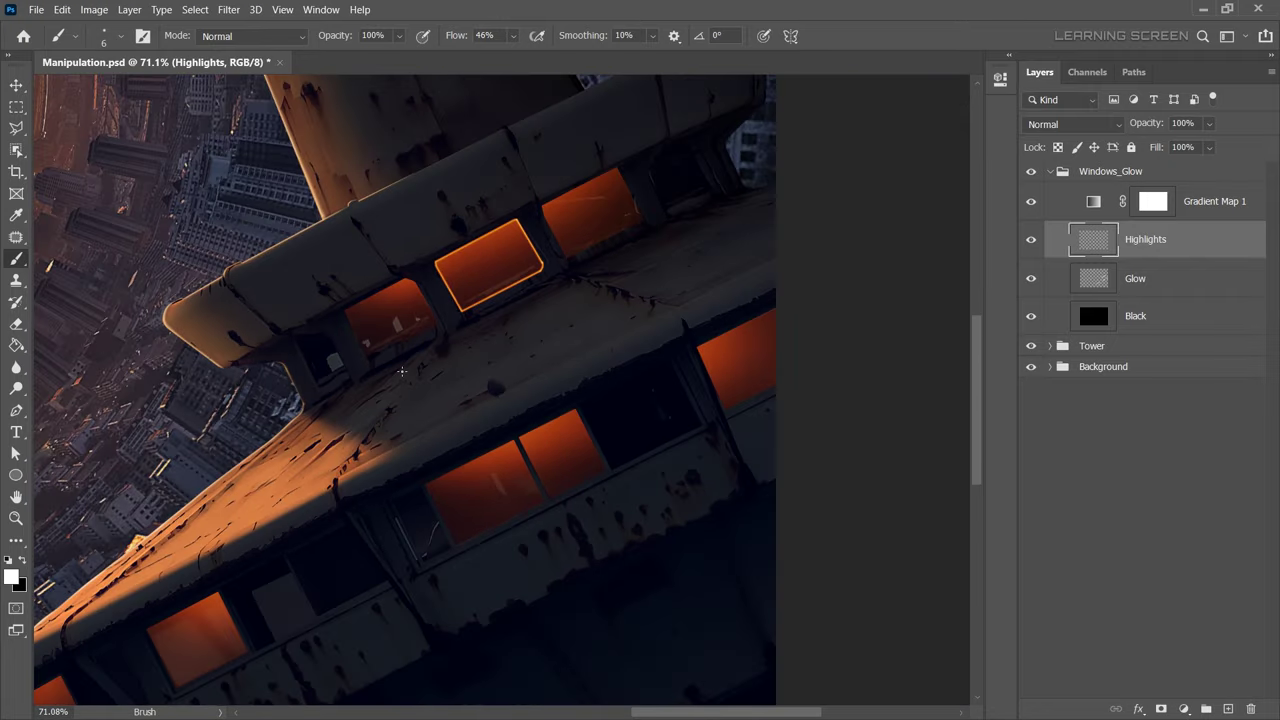
scroll(389, 247, "up", 4)
scroll(181, 380, "up", 2)
Switch to a smaller eraser to trim the glow at the window corner.
left_click(20, 320)
right_click(470, 390)
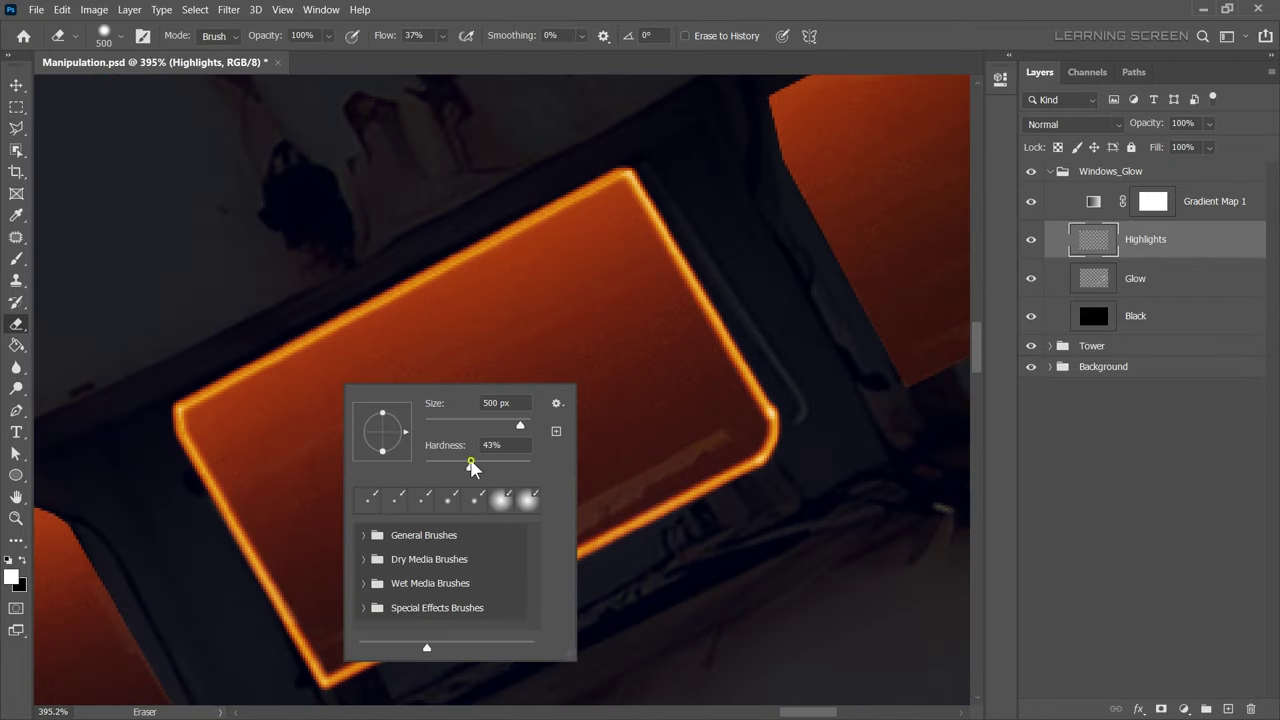
key("Escape")
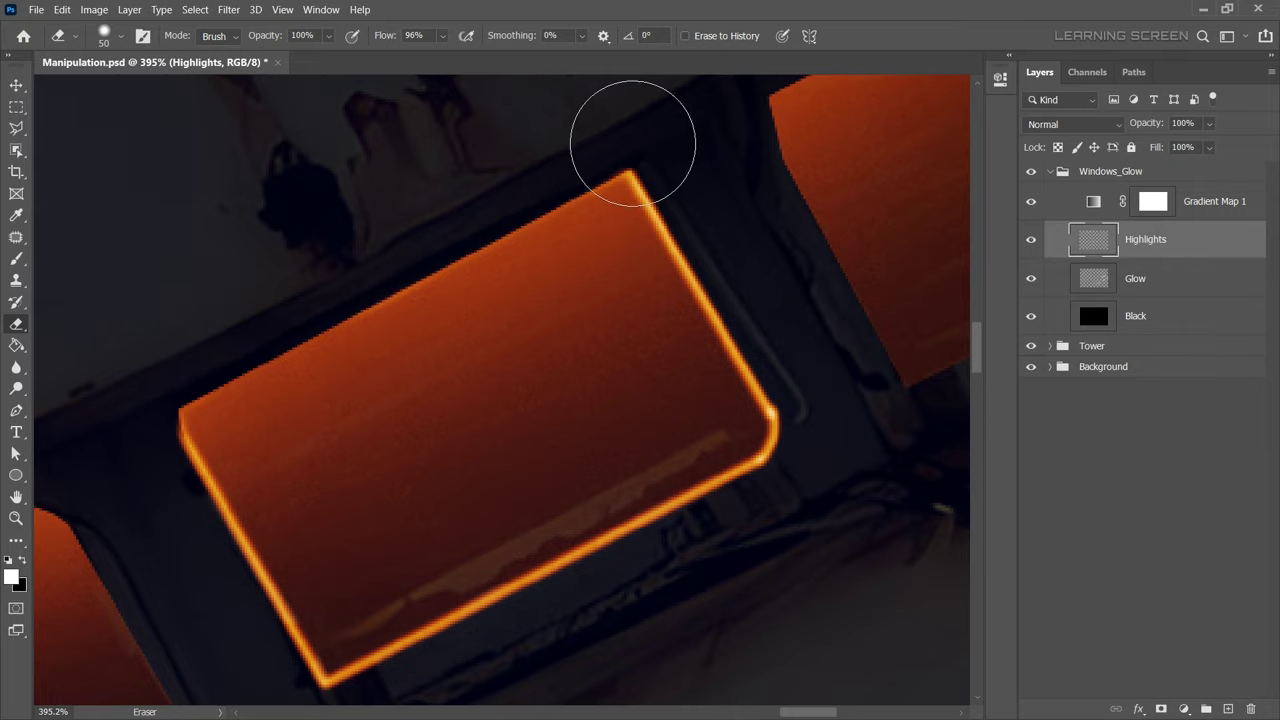
scroll(748, 257, "down", 2)
key("[")
key("[")
key("[")
scroll(733, 386, "up", 3)
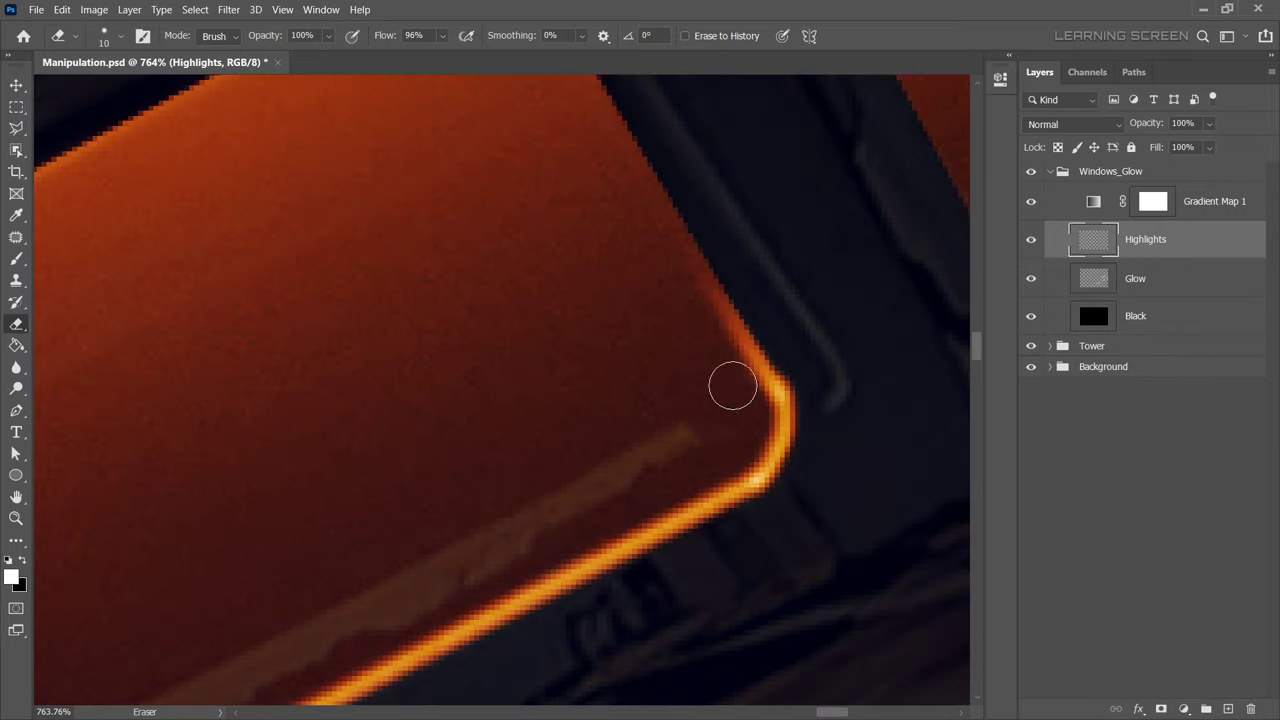
scroll(823, 394, "down", 1)
scroll(746, 423, "down", 1)
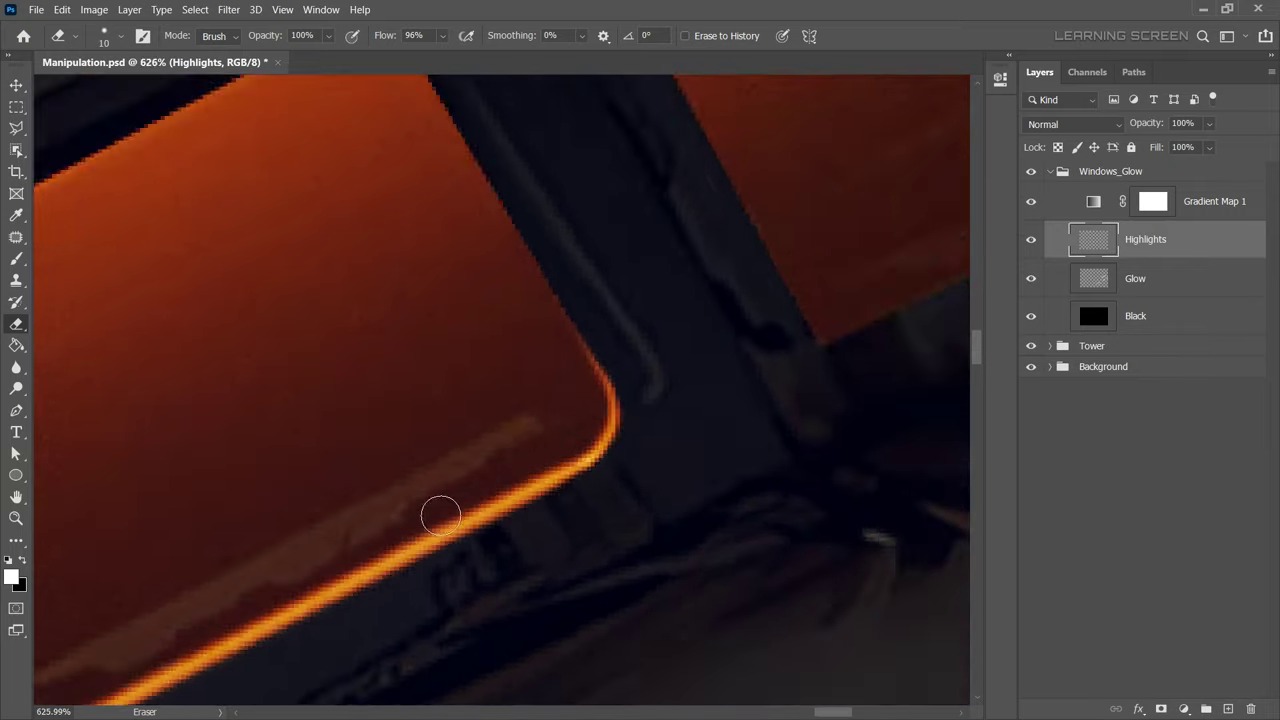
scroll(437, 517, "down", 1)
scroll(278, 491, "down", 1)
scroll(480, 557, "down", 1)
mouse_move(480, 557)
left_mouse_down()
mouse_move(566, 328)
mouse_move(623, 303)
left_mouse_up()
scroll(623, 303, "up", 4)
Trace orange glow along the window's lower edge, then switch to a larger eraser.
key("b")
scroll(563, 334, "down", 1)
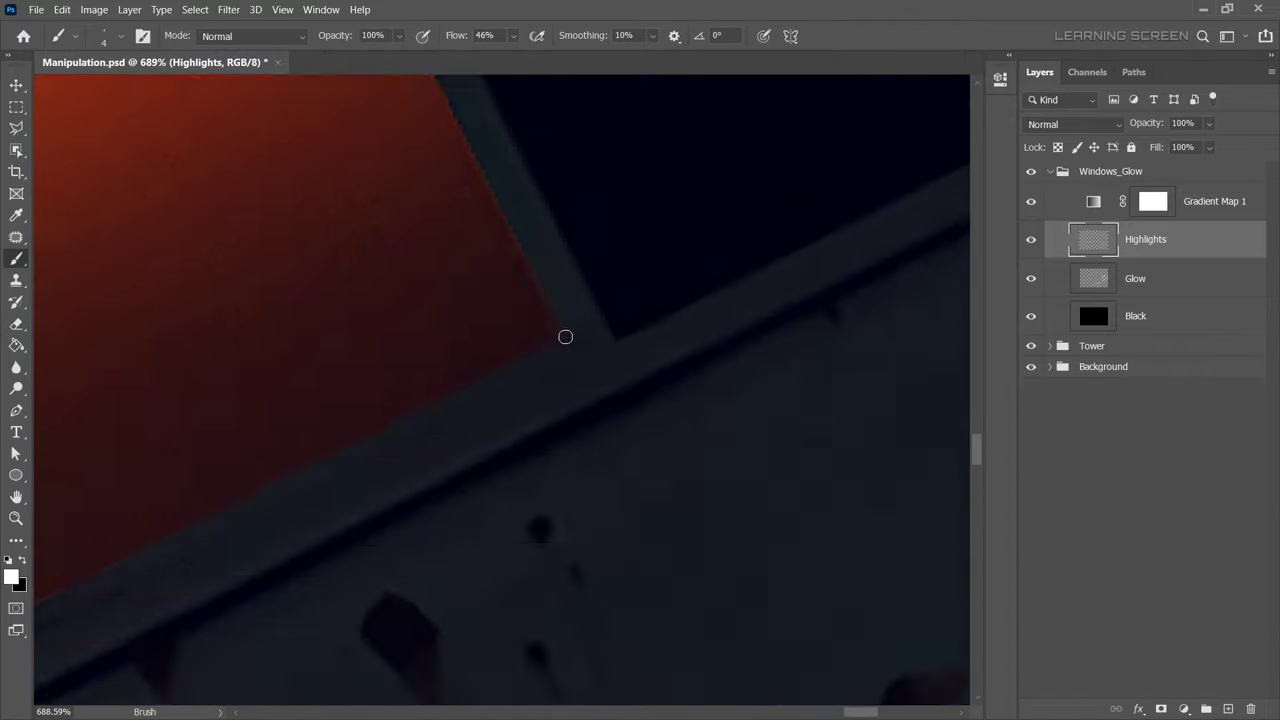
mouse_move(563, 334)
left_mouse_down()
mouse_move(388, 384)
mouse_move(886, 251)
left_mouse_up()
scroll(886, 251, "down", 2)
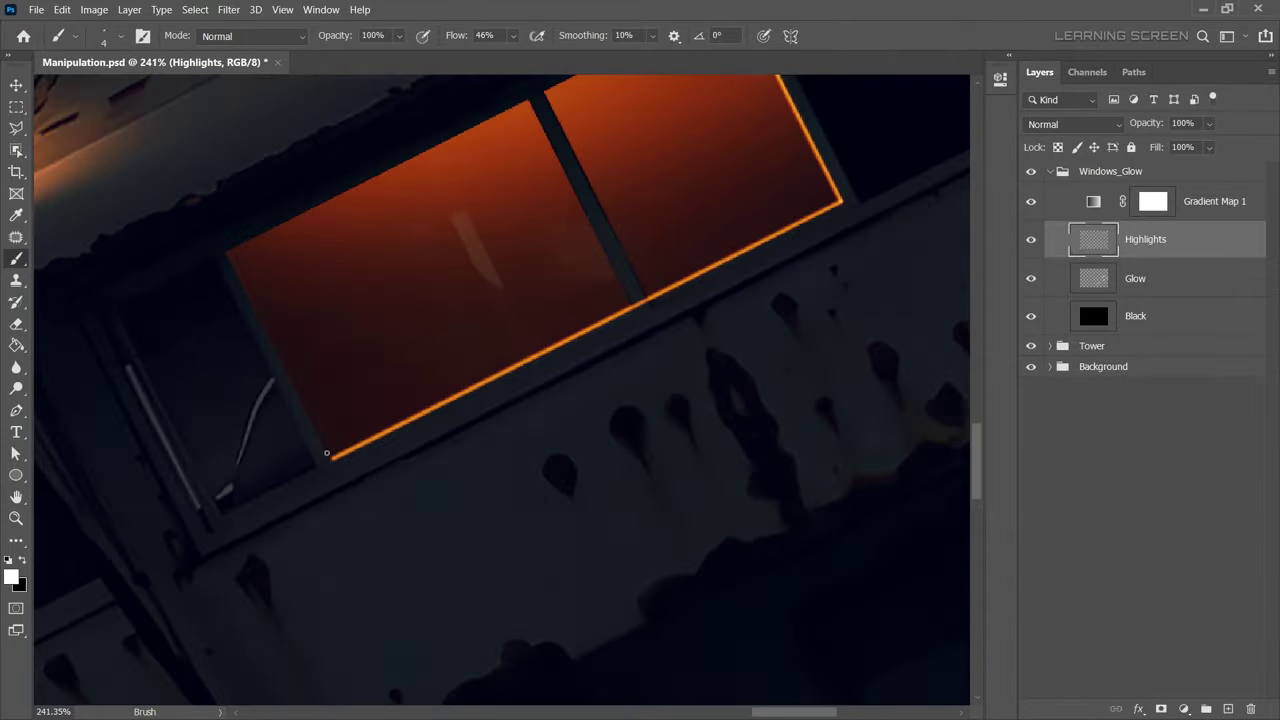
scroll(492, 221, "up", 1)
scroll(492, 221, "down", 1)
scroll(551, 520, "down", 1)
key("e")
scroll(566, 571, "up", 4)
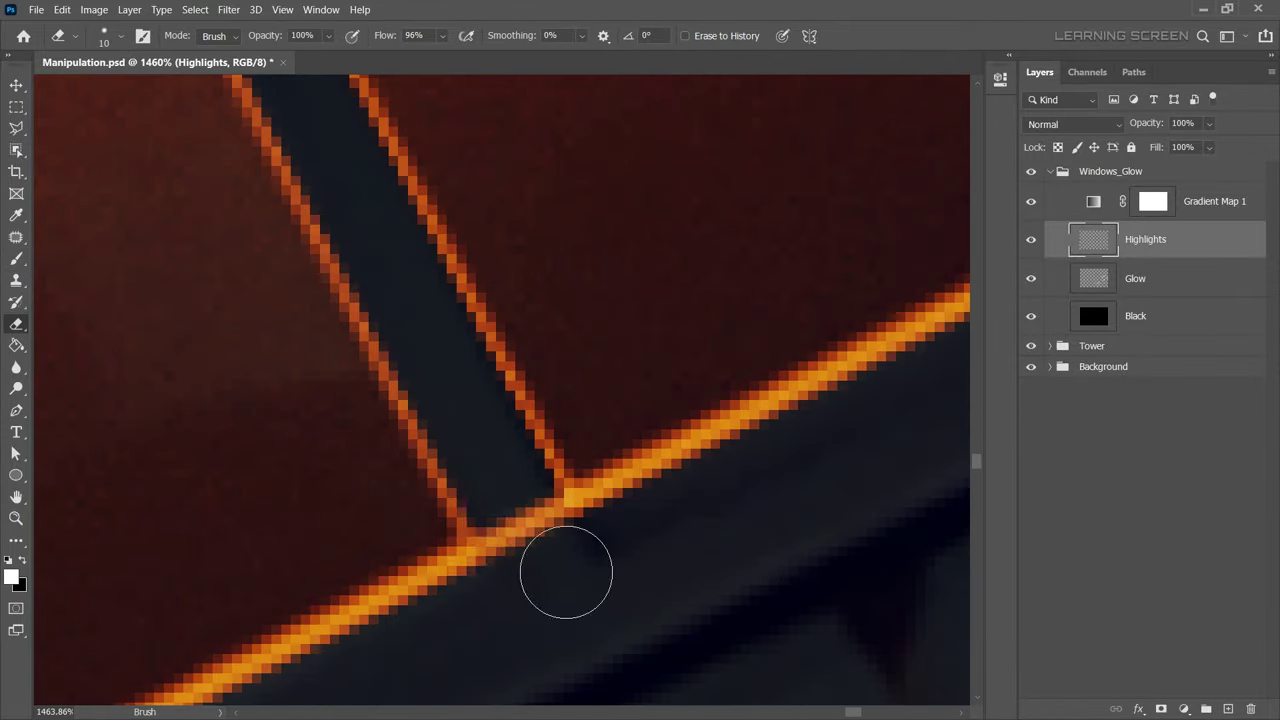
scroll(610, 516, "down", 4)
scroll(610, 516, "down", 3)
key("bracketright")
key("bracketright")
key("bracketright")
scroll(677, 557, "up", 1)
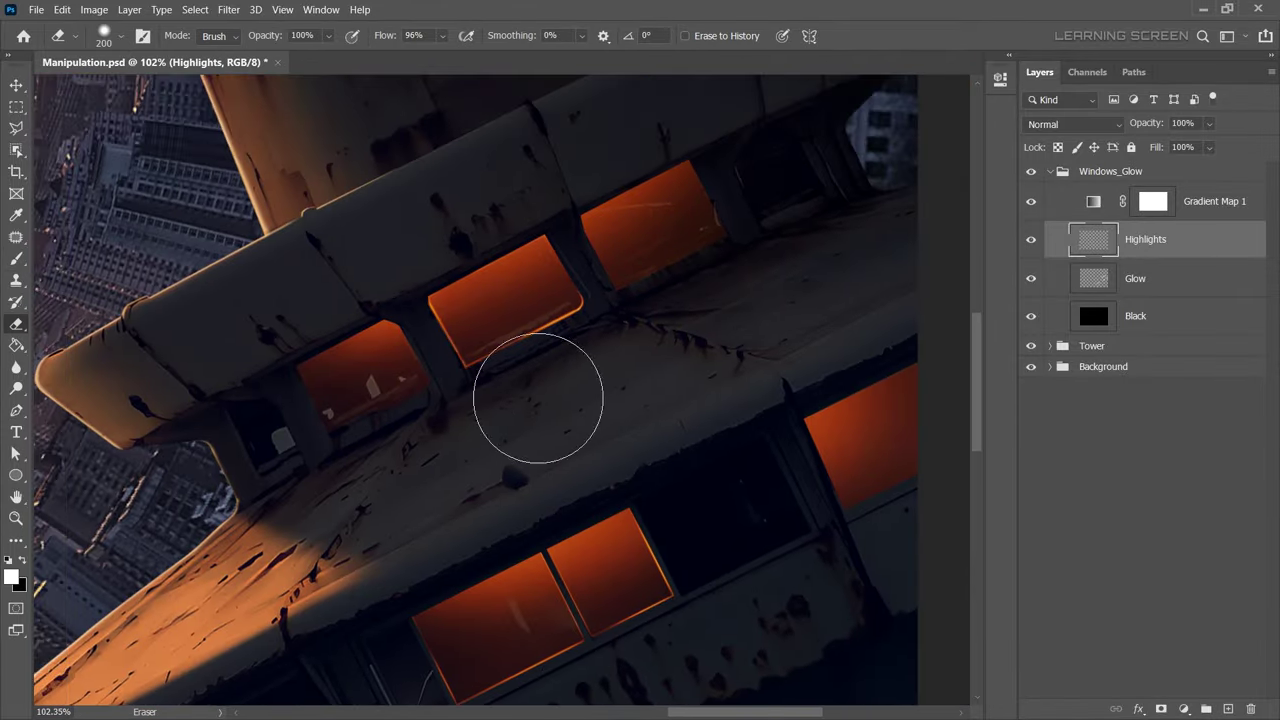
scroll(537, 391, "up", 2)
scroll(674, 462, "up", 3)
scroll(354, 220, "down", 1)
Draw straight glow lines along the window's left edge, bottom notch, right corner and top edge.
key("b")
left_click(402, 620)
left_click(208, 200, "shift")
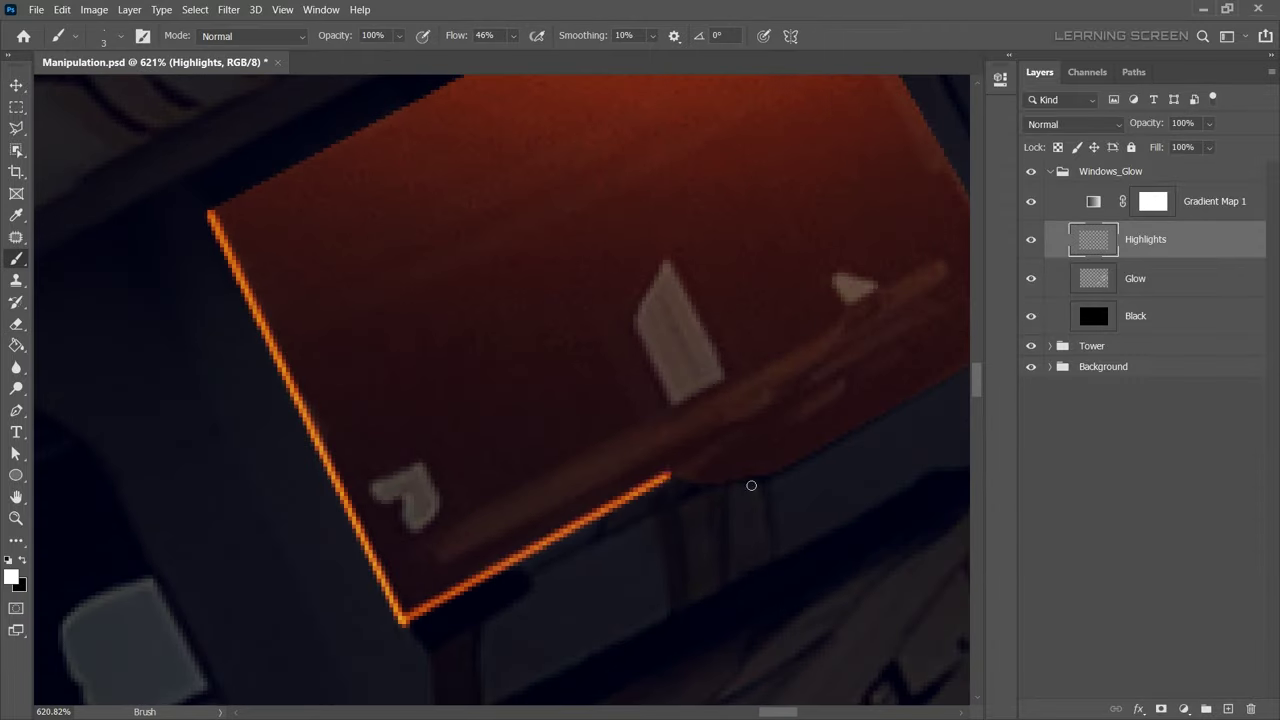
left_click(586, 520, "shift")
left_click_drag(829, 380, 657, 429)
left_click(614, 243, "shift")
mouse_move(614, 243)
left_mouse_down()
mouse_move(616, 130)
mouse_move(329, 297)
left_mouse_up()
Add glow at the window's bottom-left corner and along the right-edge window's bottom.
scroll(500, 471, "down", 3)
left_click(540, 440, "shift")
scroll(457, 374, "down", 5)
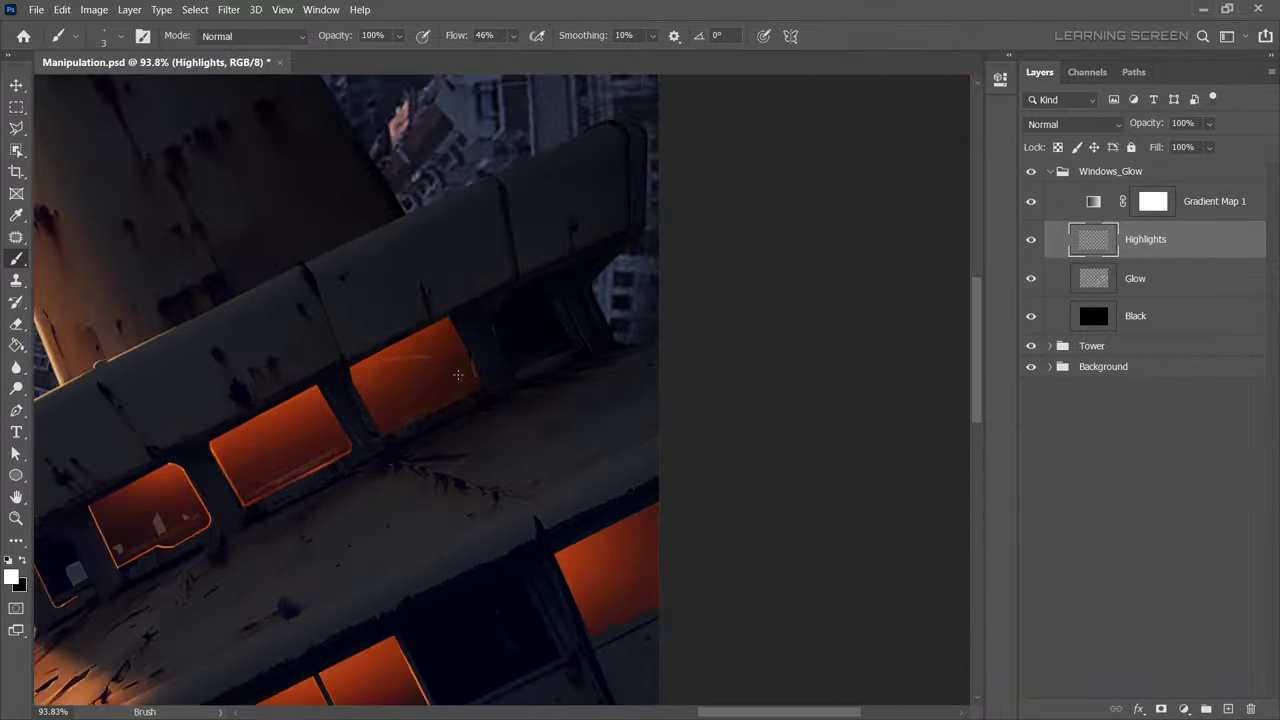
scroll(457, 374, "up", 5)
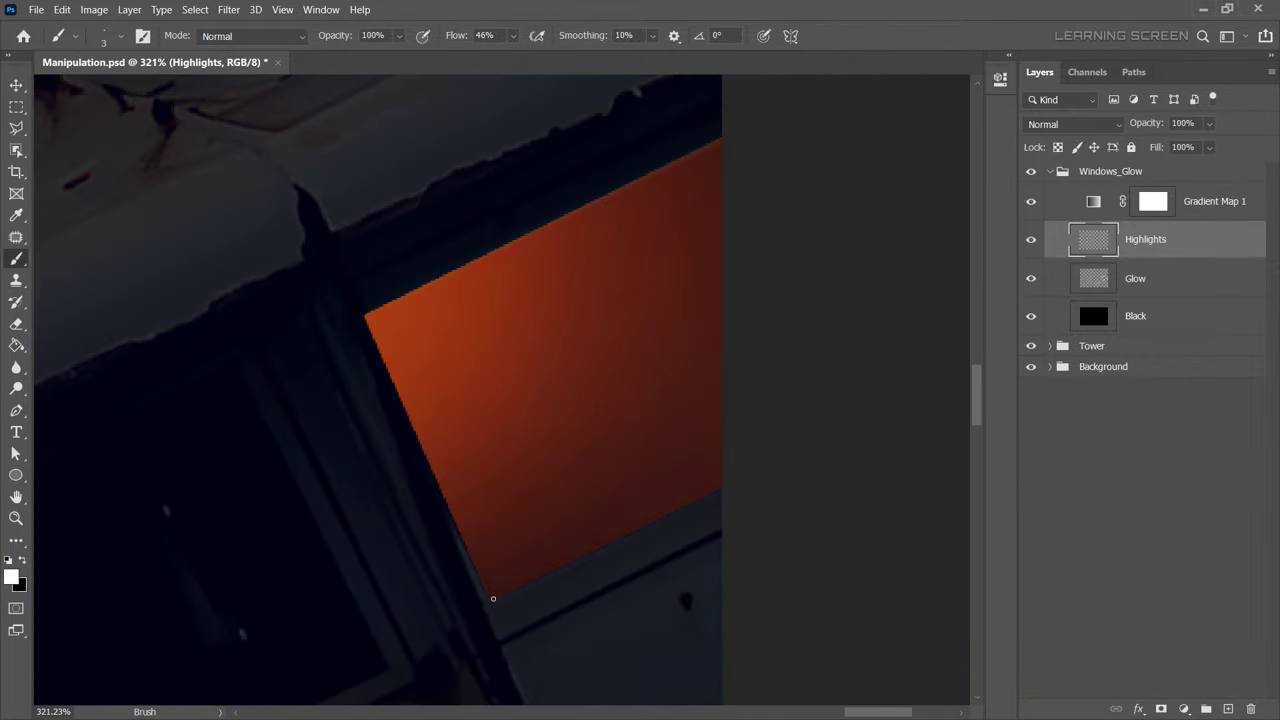
left_click(491, 600, "shift")
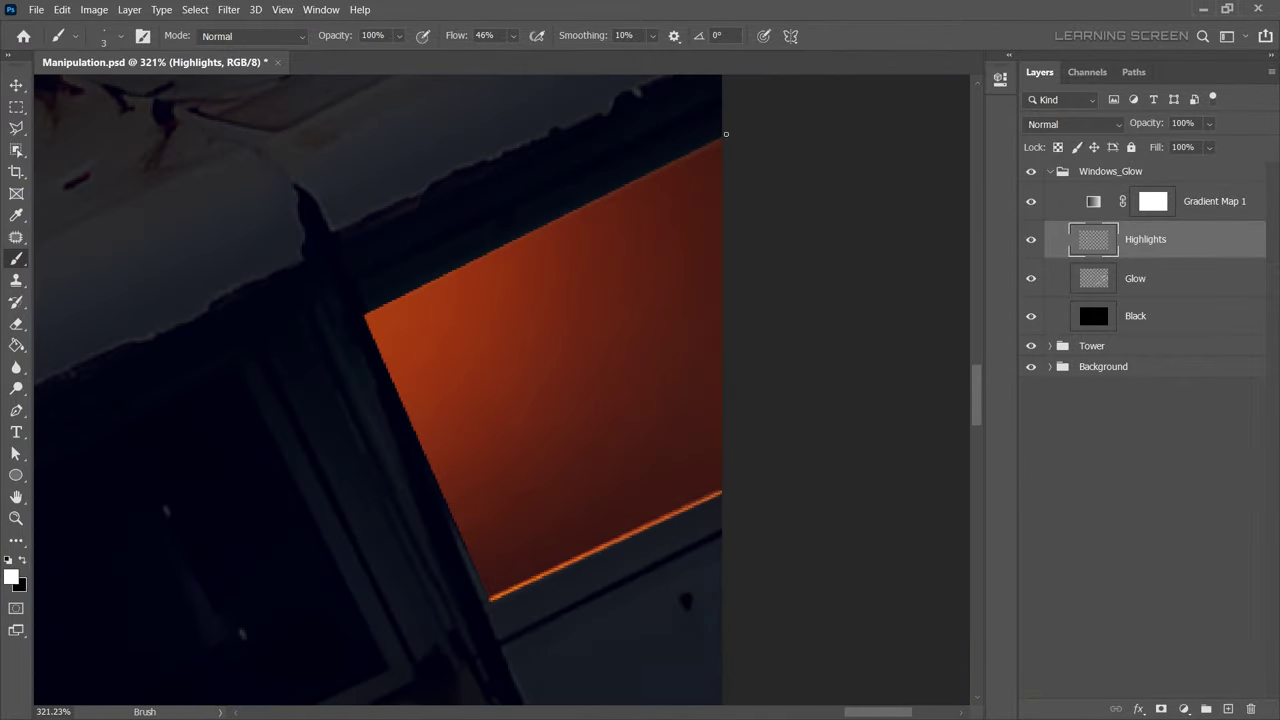
scroll(726, 133, "down", 5)
scroll(429, 466, "up", 5)
scroll(724, 405, "down", 5)
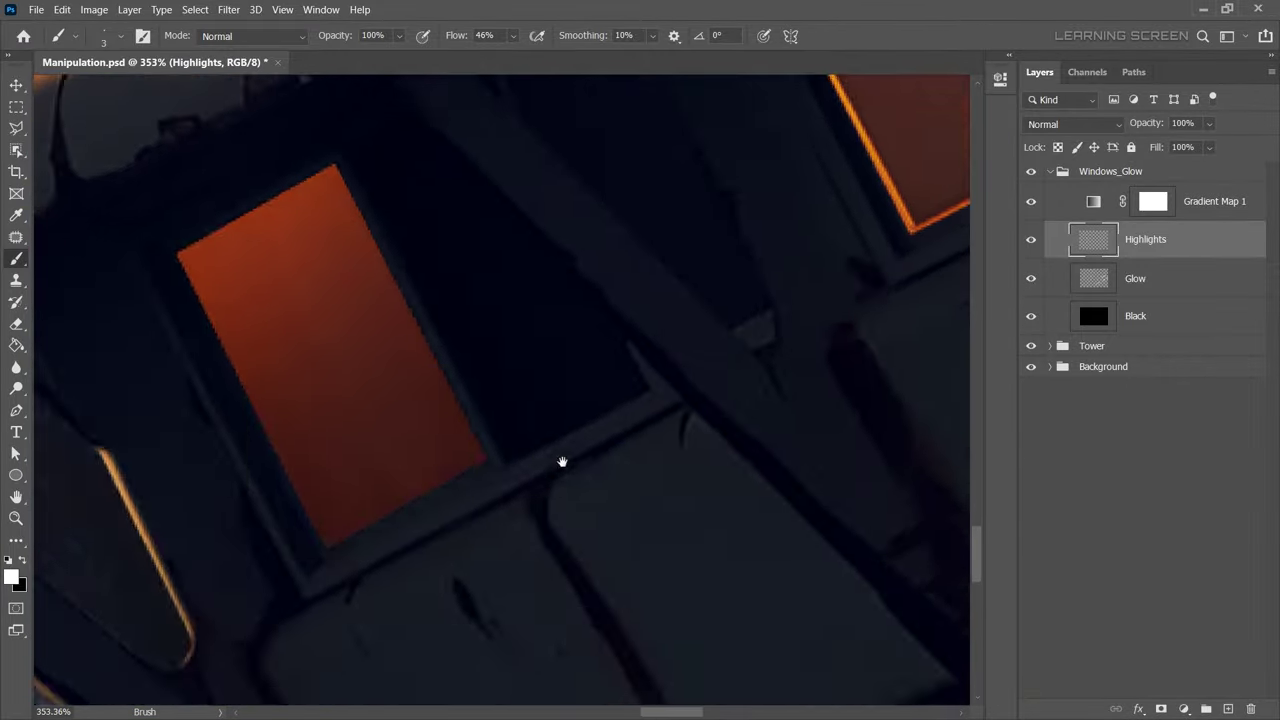
scroll(563, 460, "up", 5)
mouse_move(597, 365)
left_mouse_down()
mouse_move(440, 405)
mouse_move(343, 214)
left_mouse_up()
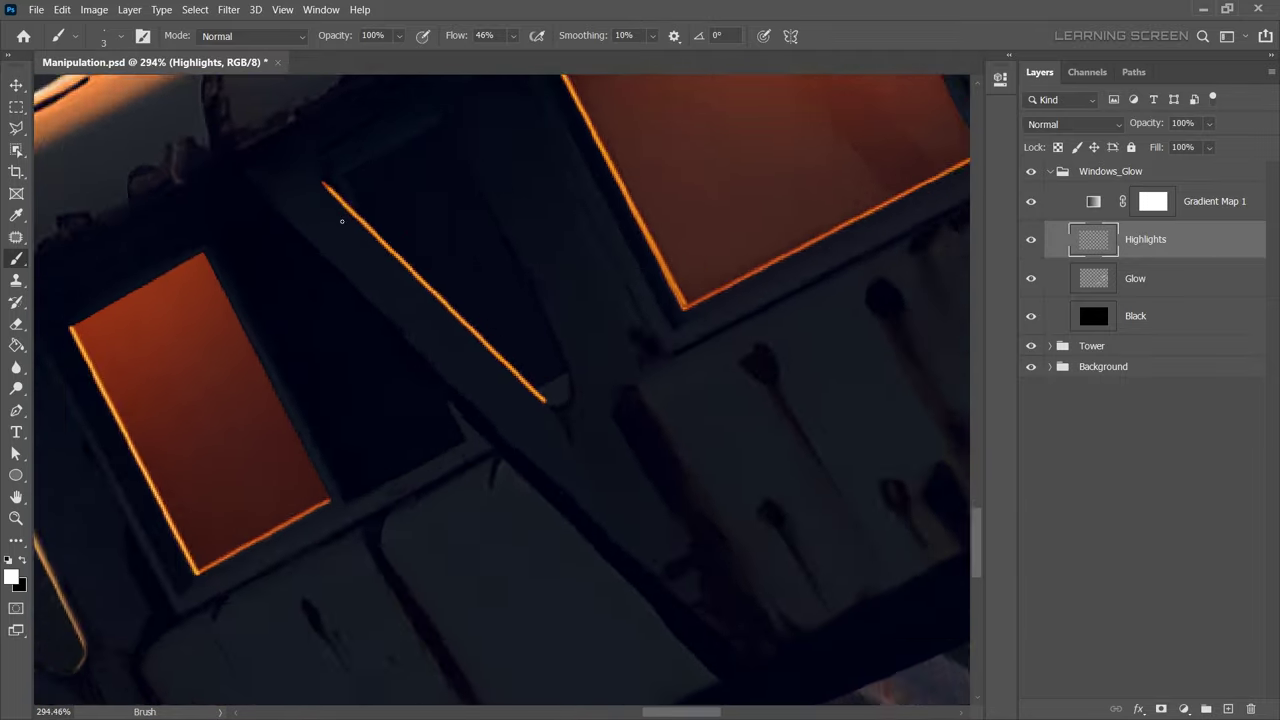
scroll(529, 449, "down", 3)
Set the eraser to a soft tip and reduce its size for trimming excess glow.
key("e")
right_click(372, 462)
key("Escape")
scroll(466, 529, "down", 3)
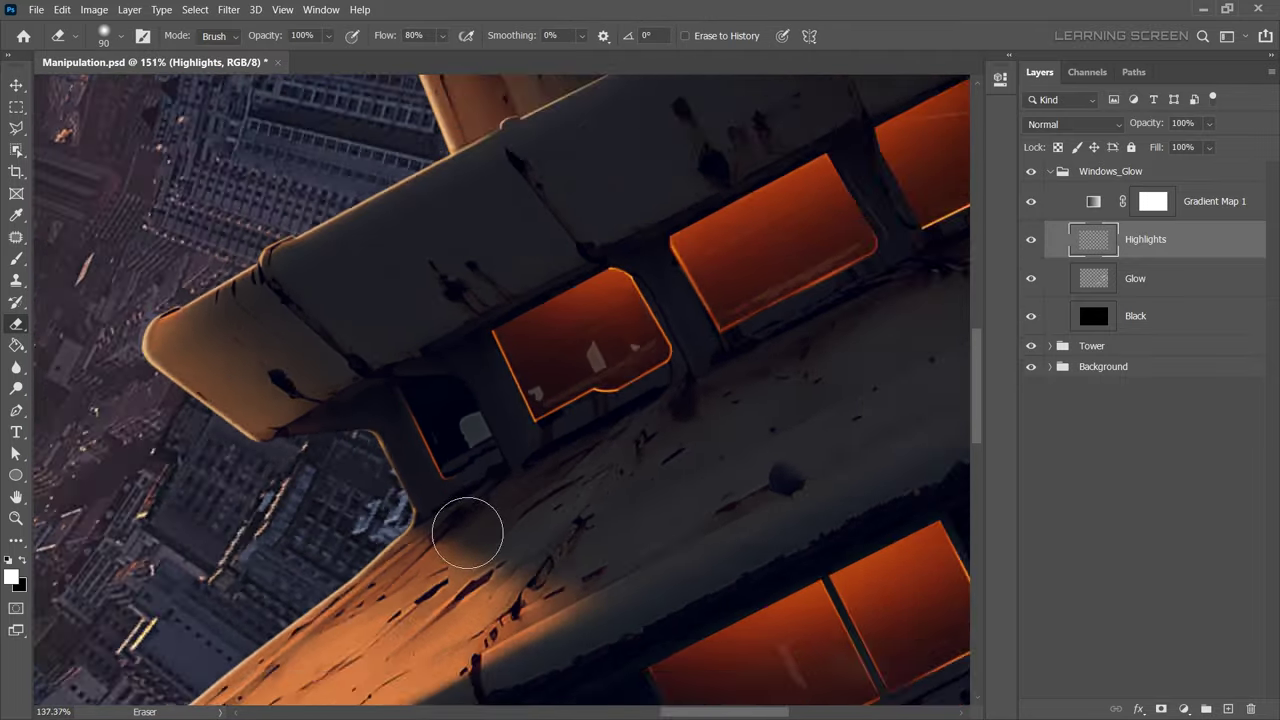
scroll(700, 249, "up", 3)
scroll(400, 437, "down", 3)
scroll(654, 426, "up", 2)
scroll(654, 426, "down", 2)
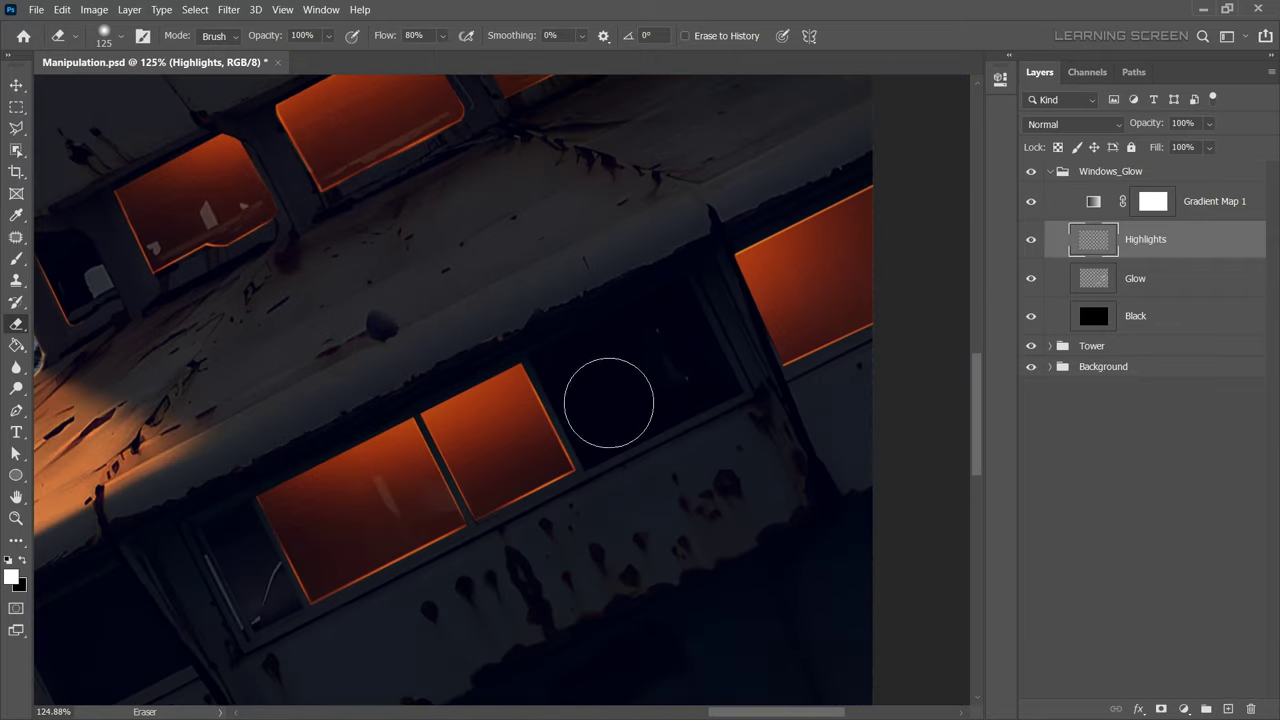
scroll(571, 400, "down", 3)
scroll(464, 549, "up", 5)
key("bracketleft")
key("bracketleft")
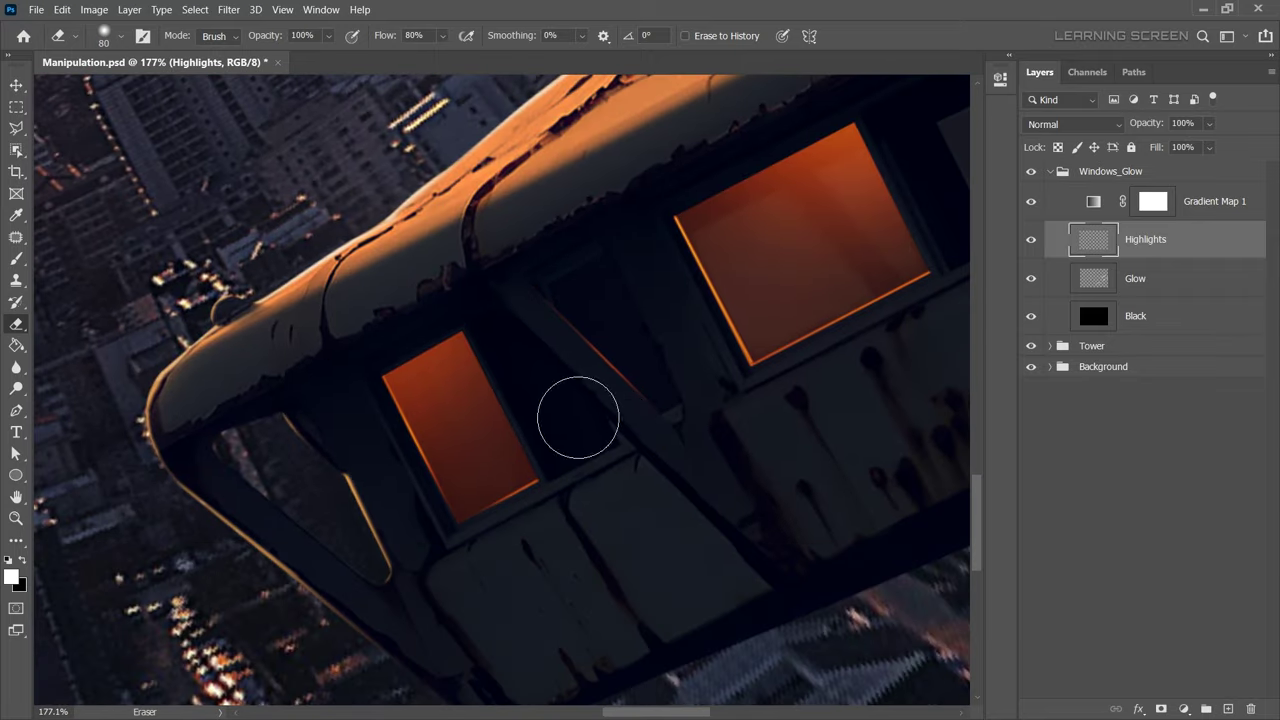
scroll(577, 417, "up", 2)
key("bracketleft")
scroll(541, 322, "down", 1)
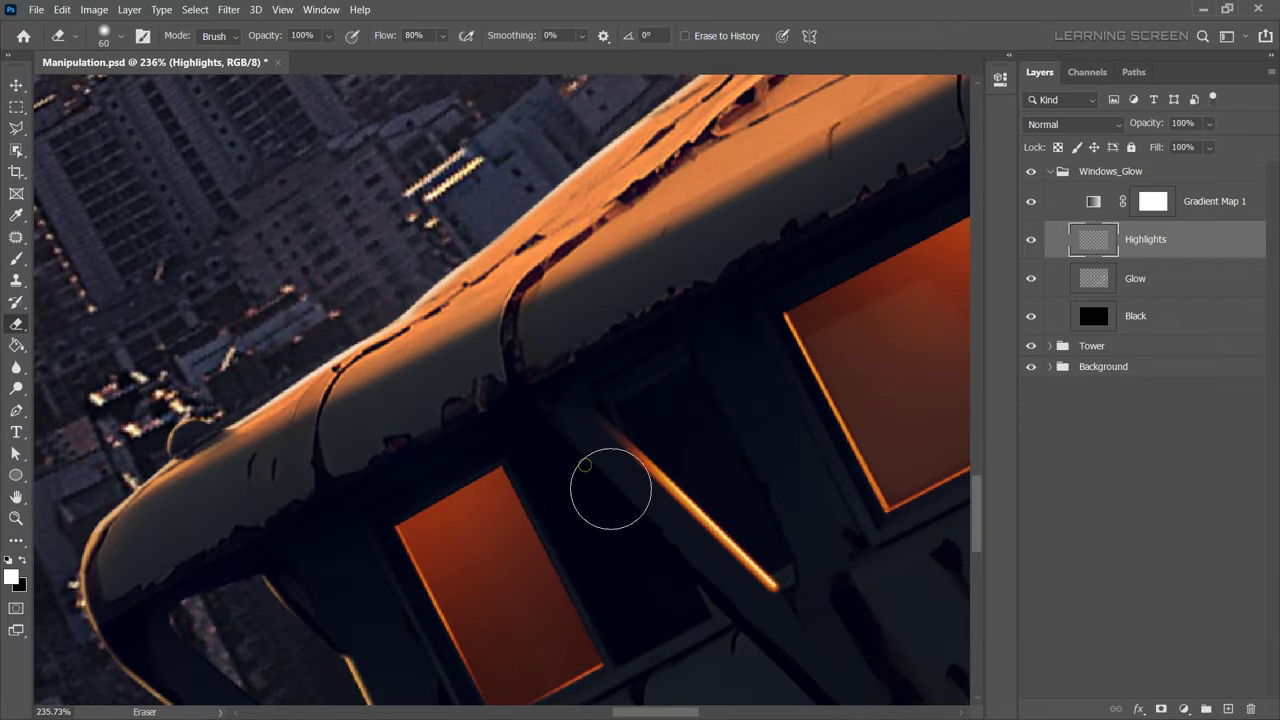
scroll(737, 623, "down", 4)
scroll(591, 606, "up", 5)
Draw a straight orange highlight line along the window frame.
key("b")
scroll(549, 460, "up", 2)
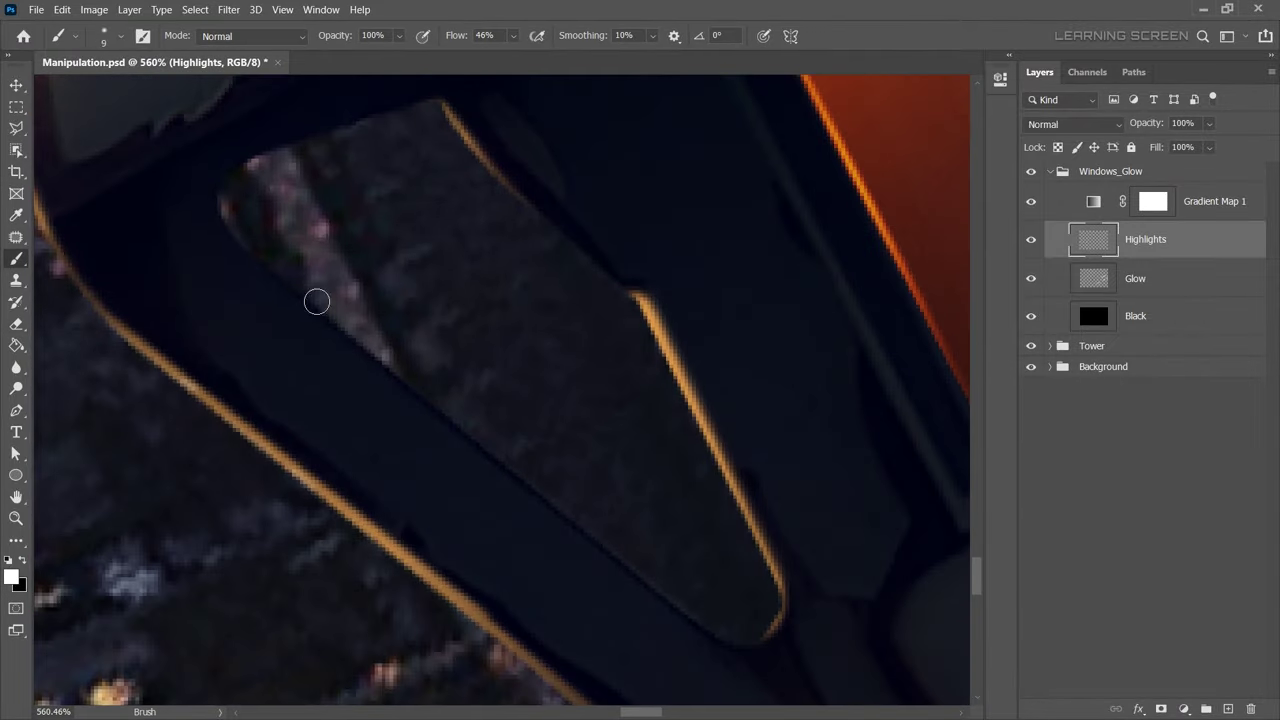
key("bracketleft")
scroll(737, 557, "down", 2)
scroll(737, 557, "down", 3)
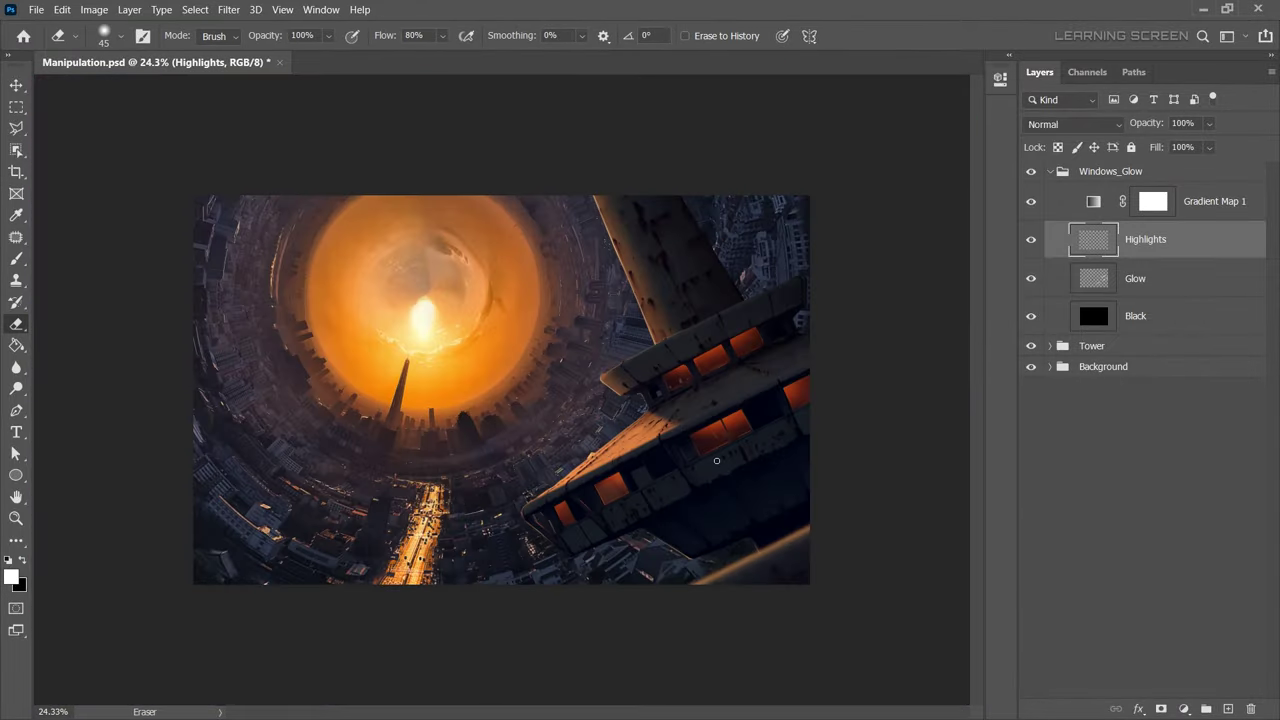
scroll(737, 550, "down", 1)
scroll(737, 541, "up", 3)
scroll(736, 541, "up", 5)
scroll(791, 463, "up", 1)
key("b")
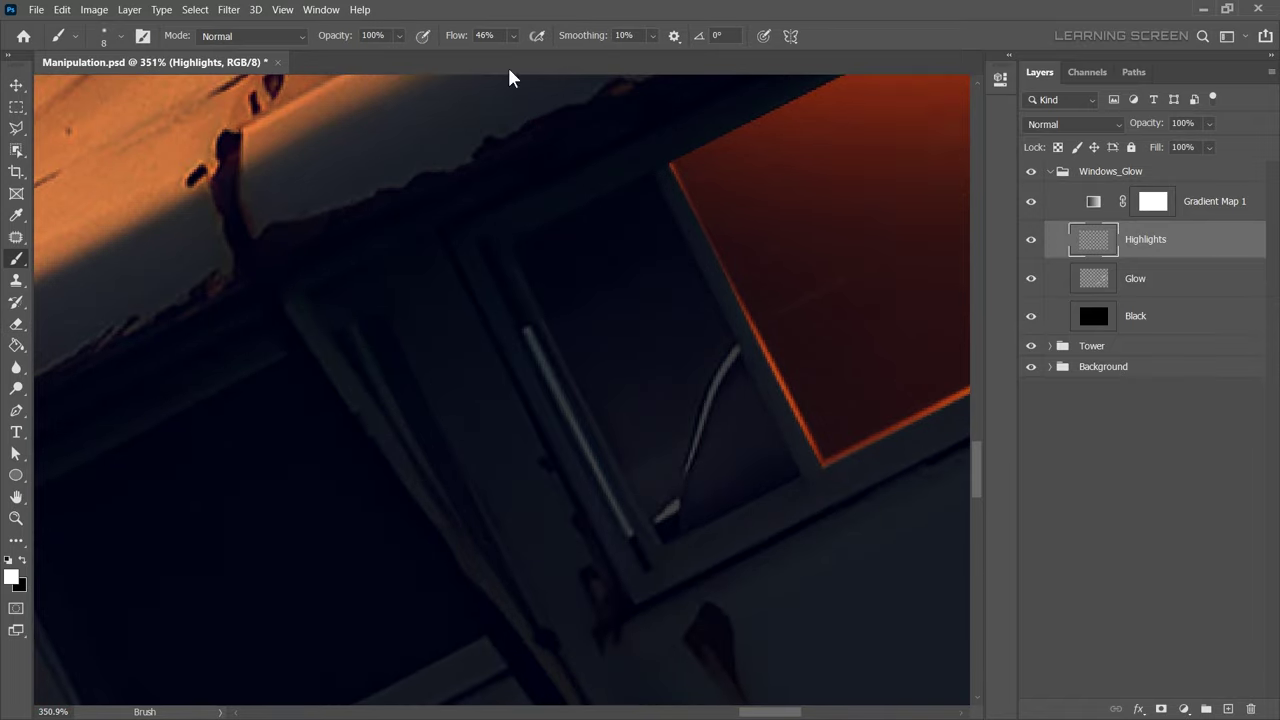
left_click(318, 340)
left_click(528, 636, "shift")
Erase part of the lower orange stroke.
key("e")
left_click_drag(510, 640, 434, 614)
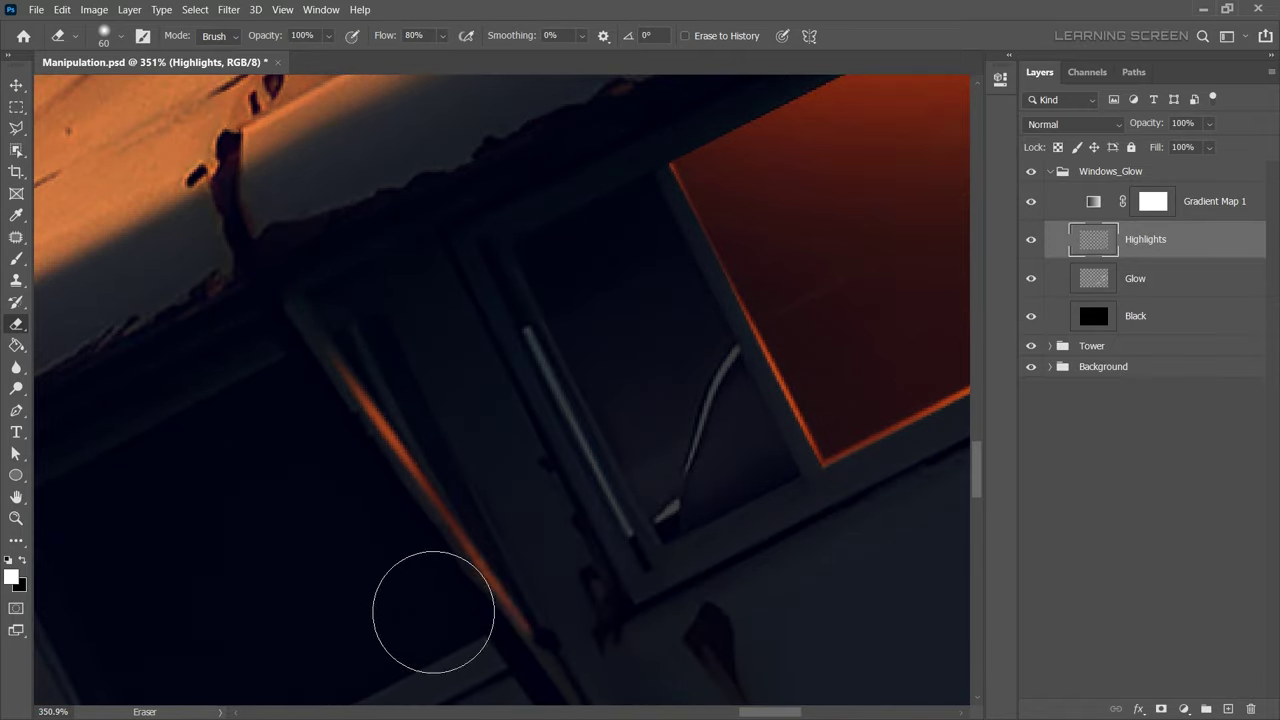
scroll(797, 428, "down", 5)
scroll(797, 428, "up", 1)
scroll(797, 428, "down", 4)
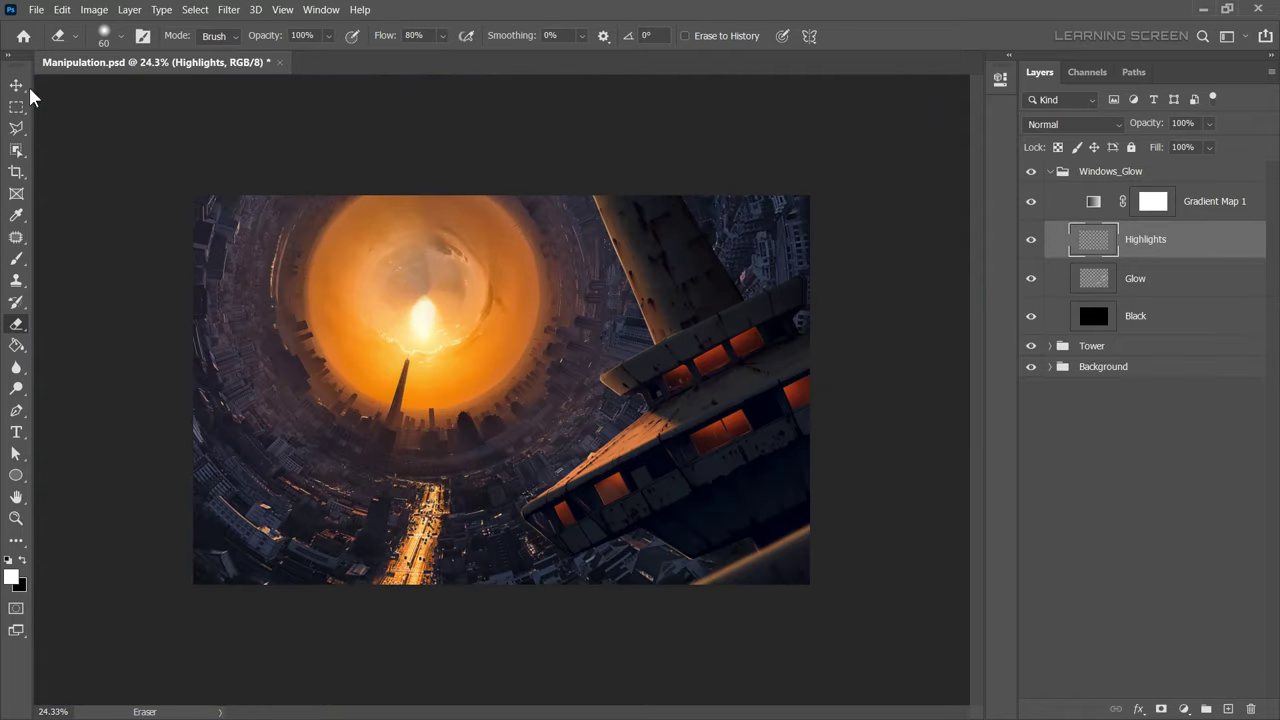
scroll(797, 428, "up", 8)
Add another straight orange highlight line along the edge, then return to the eraser.
key("b")
left_click(508, 213)
left_click(624, 436, "shift")
key("e")
scroll(665, 468, "up", 3)
key("b")
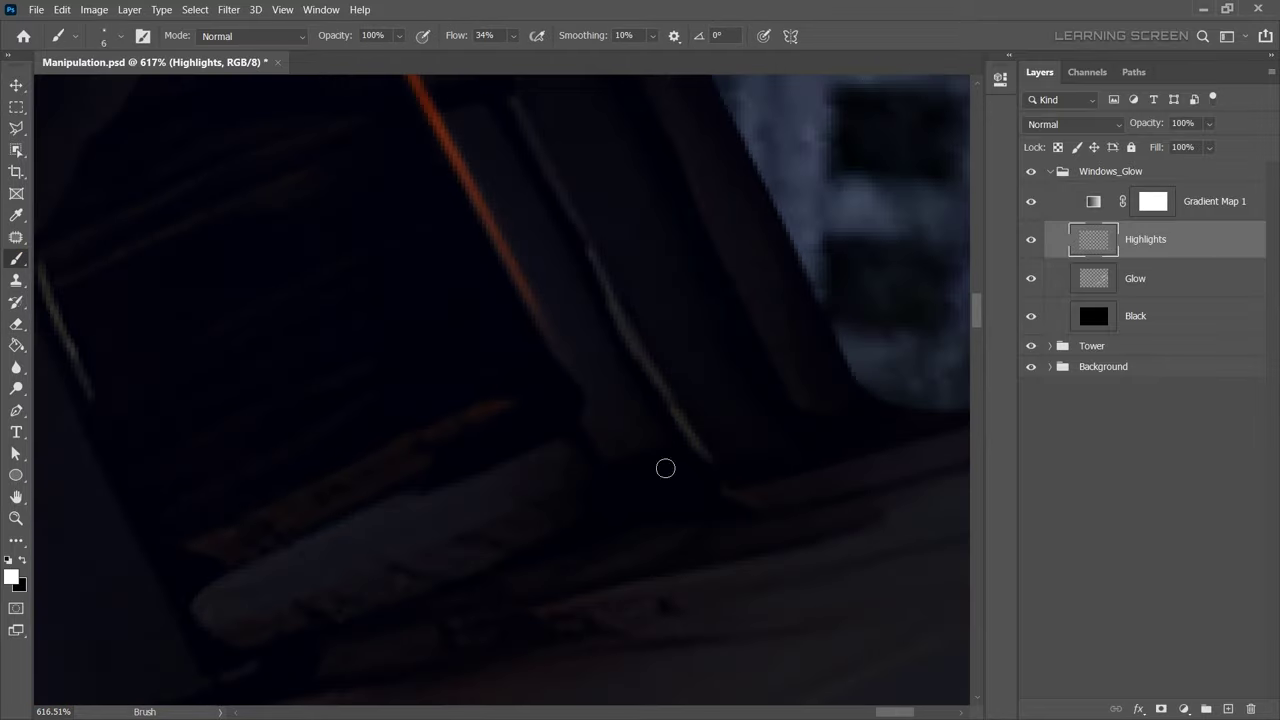
key("e")
scroll(578, 435, "down", 6)
scroll(709, 537, "down", 6)
scroll(666, 426, "down", 6)
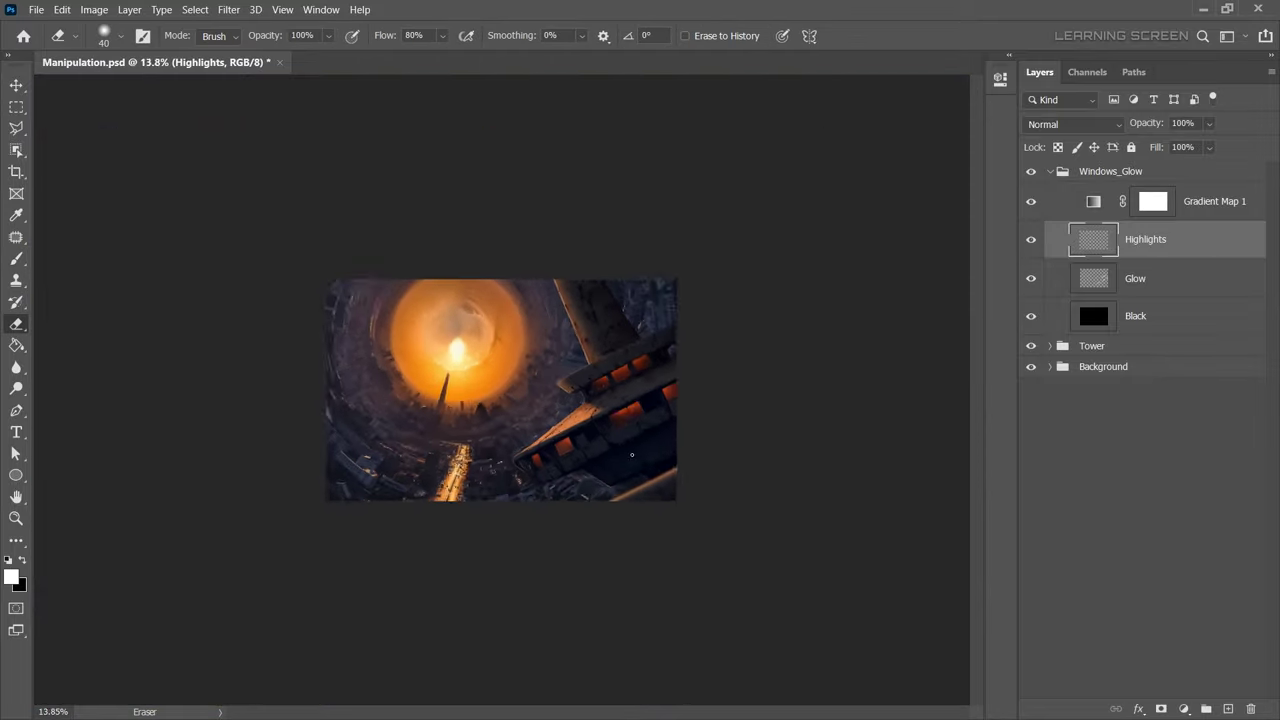
Paste the hooded man into the scene, flipped horizontally, scaled and rotated onto the tower ledge.
left_click(17, 86)
key("ctrl+equal")
key("ctrl+equal")
key("ctrl+equal")
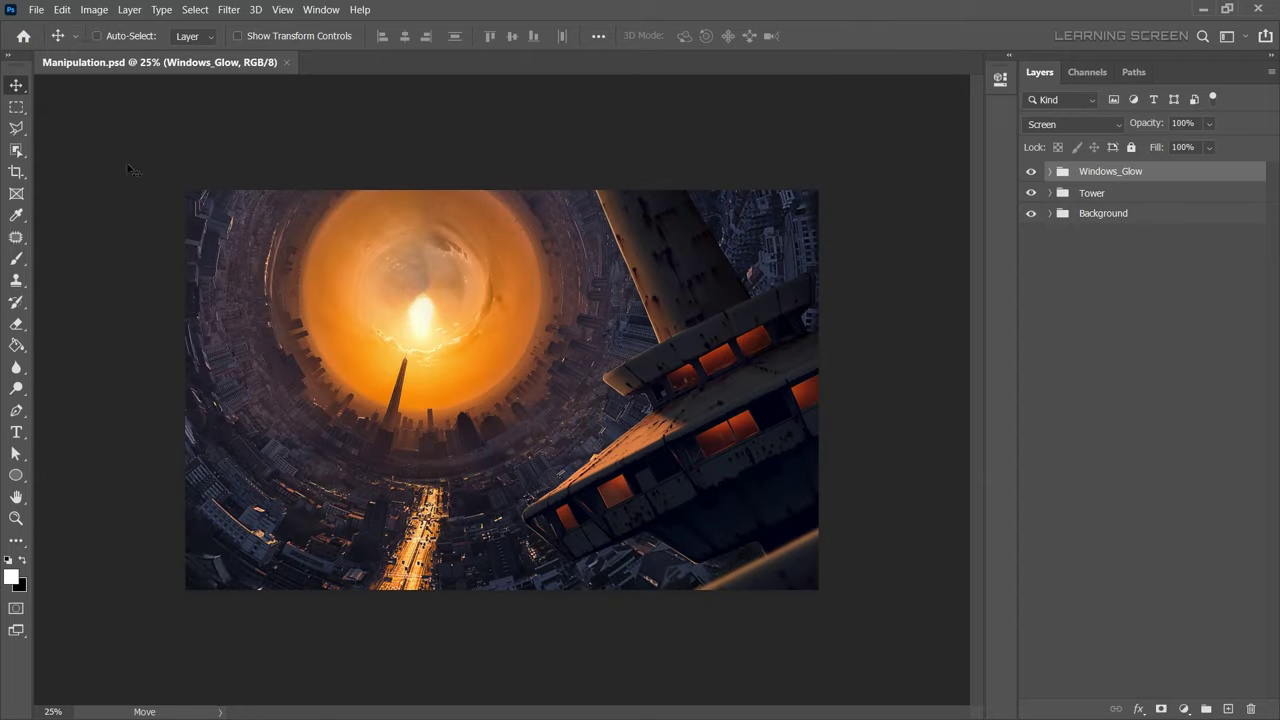
key("ctrl+a")
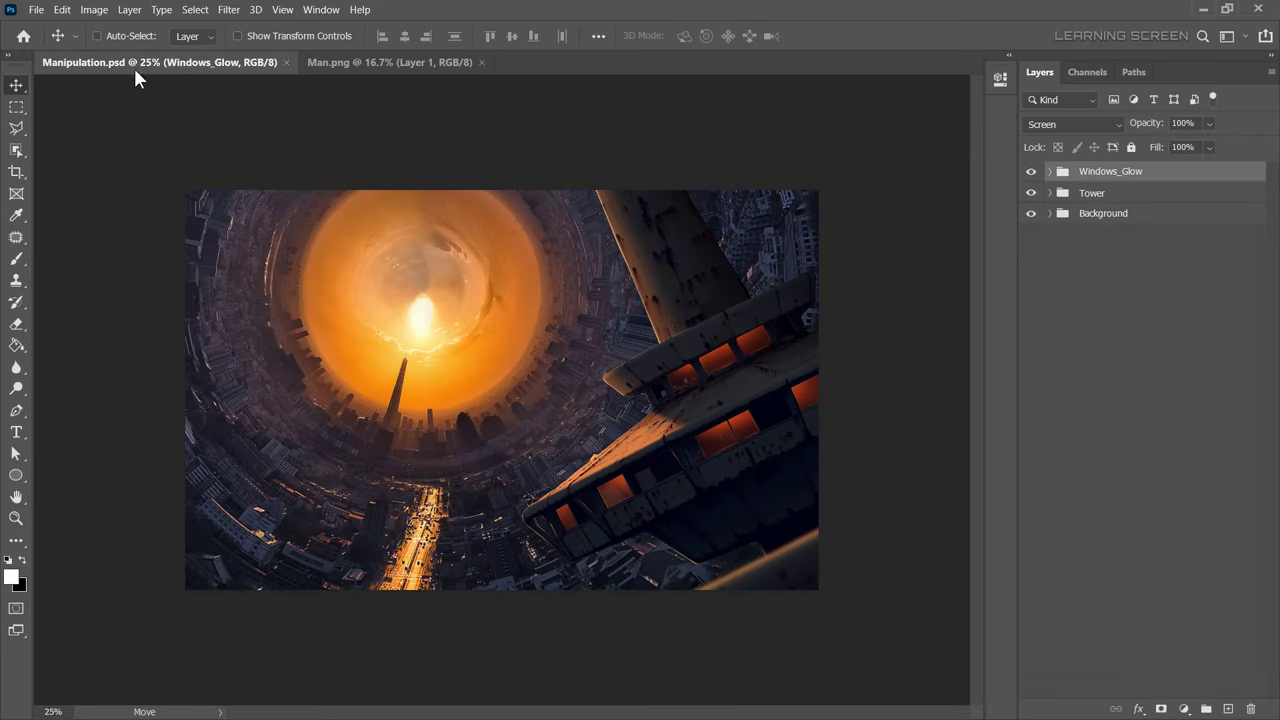
key("ctrl+equal")
key("ctrl+v")
key("ctrl+t")
right_click(634, 289)
left_click(747, 573)
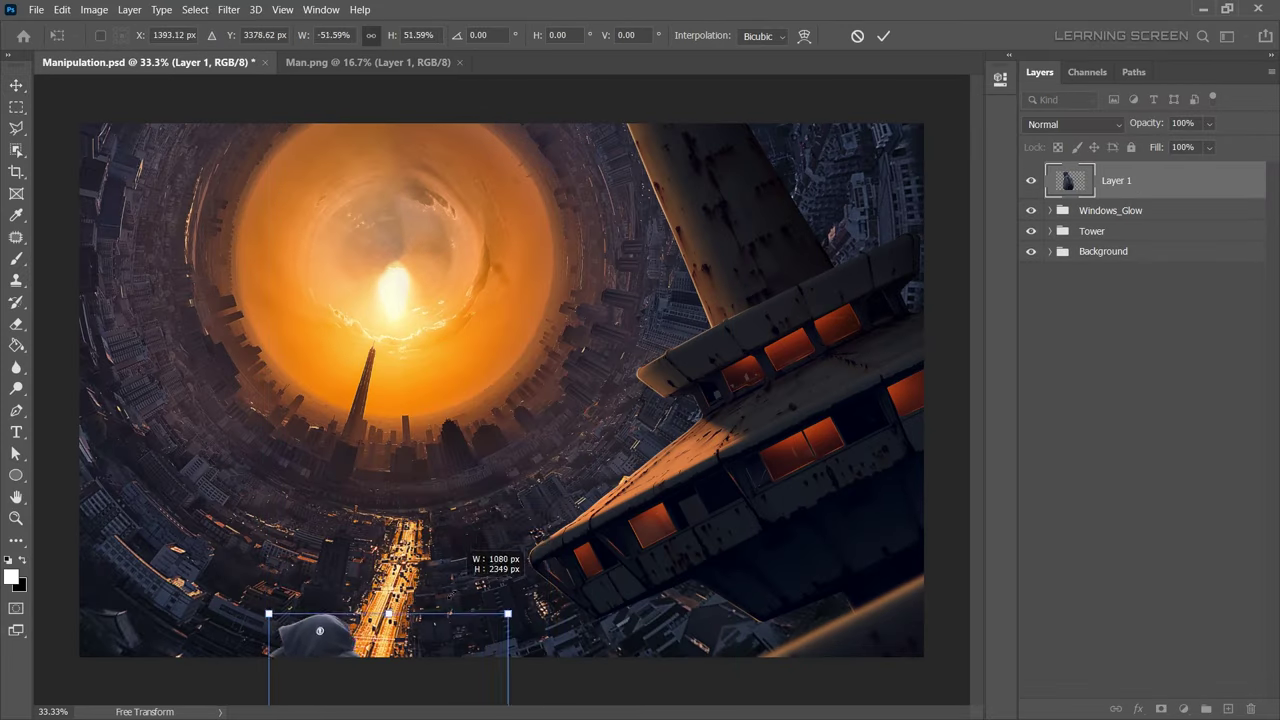
left_click_drag(457, 557, 618, 307)
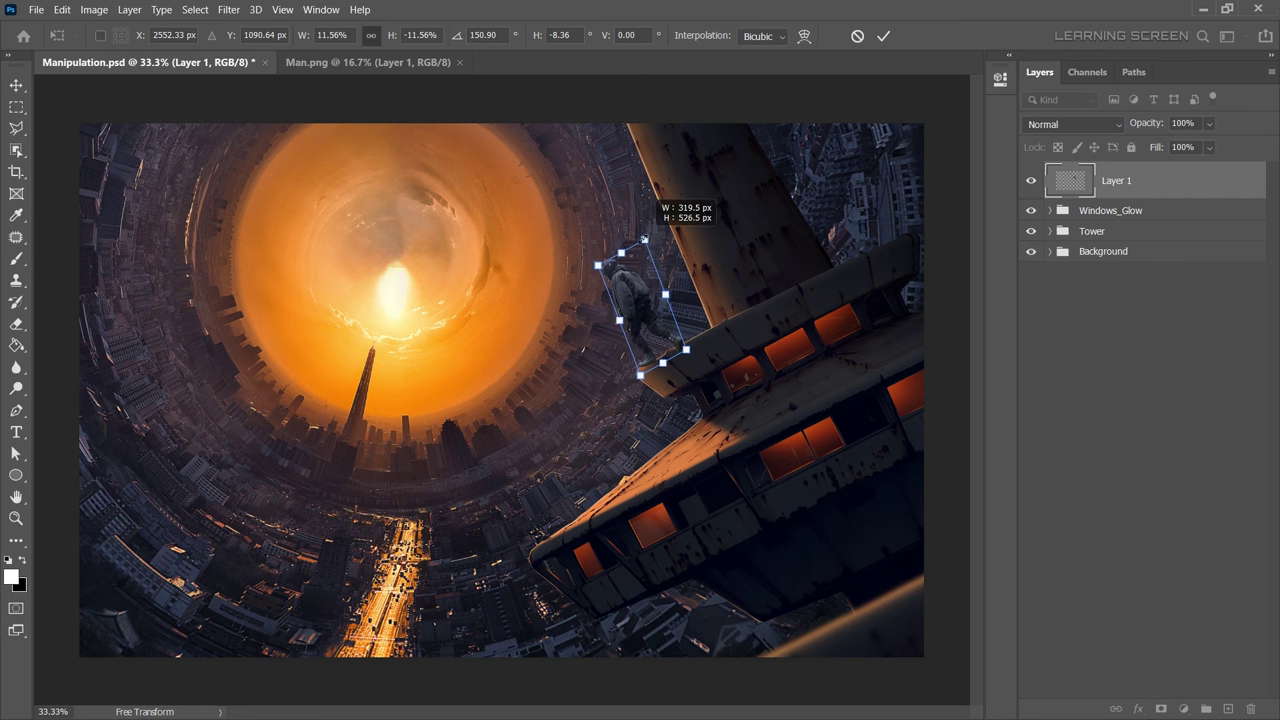
right_click(634, 264)
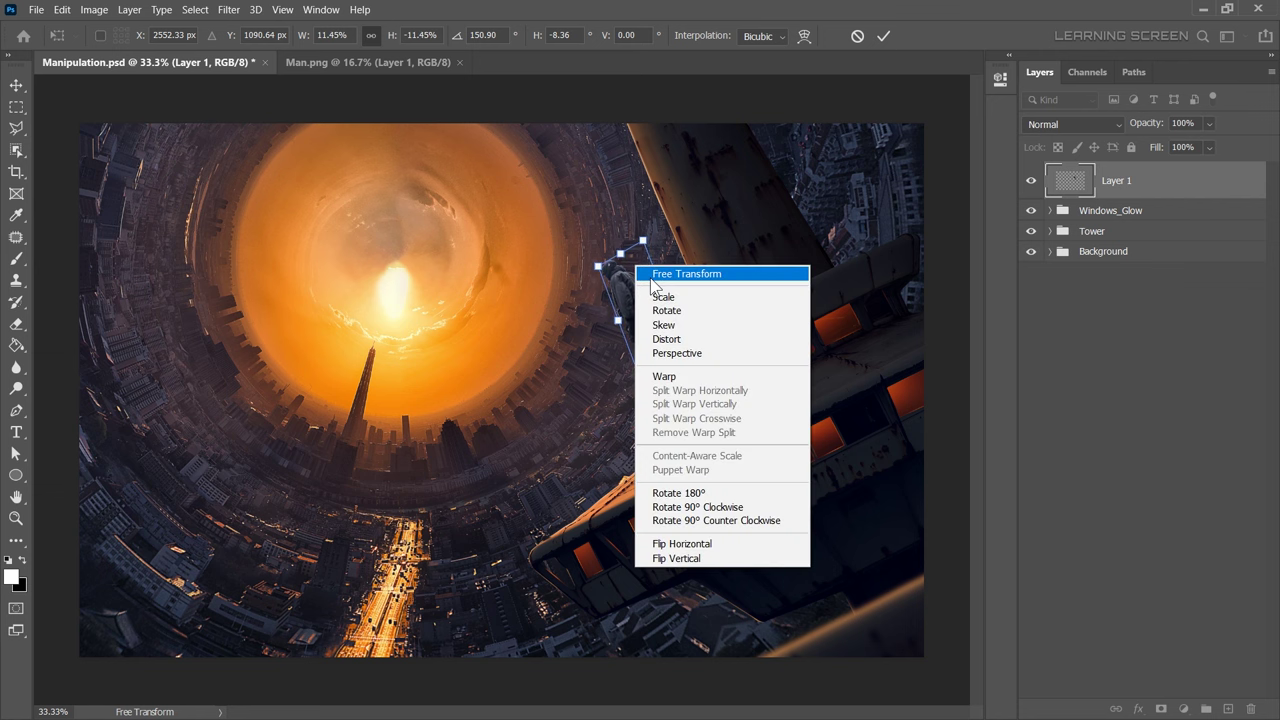
left_click_drag(660, 225, 657, 224)
left_click(887, 38)
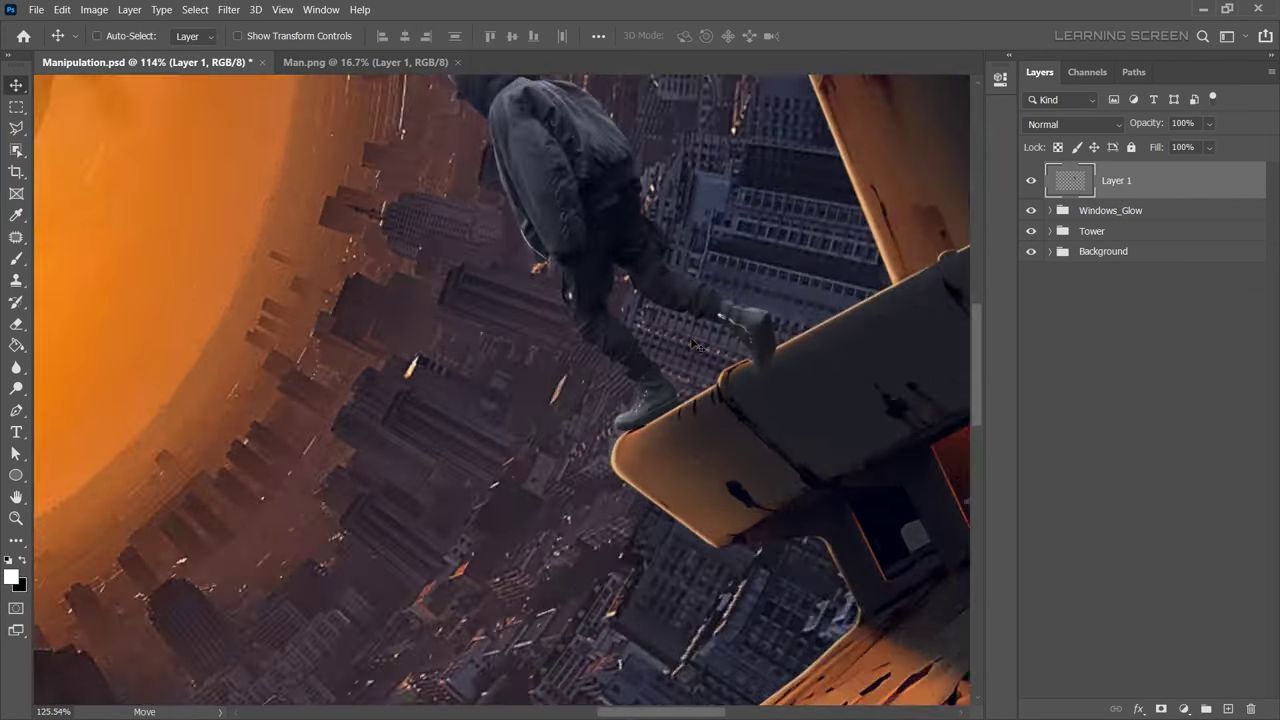
Select the man's shoe tip with the Polygonal Lasso.
scroll(697, 443, "up", 5)
key("l")
scroll(610, 400, "up", 2)
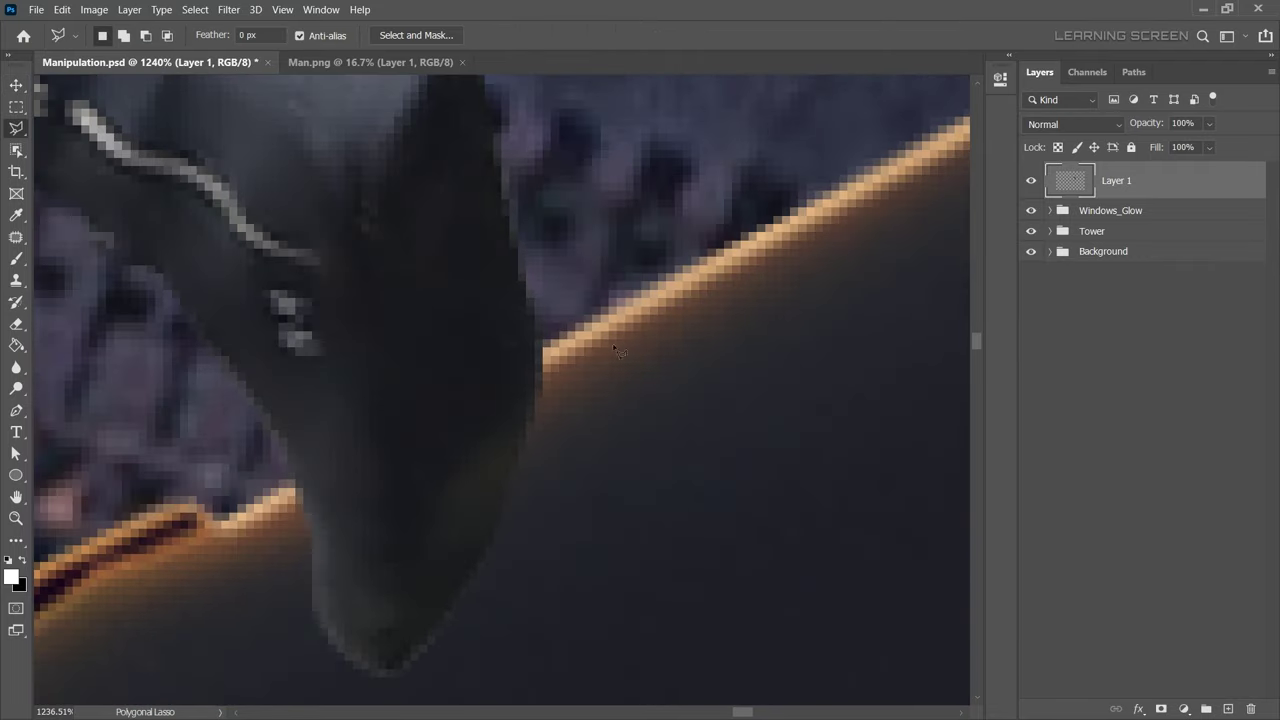
left_click(160, 565)
scroll(680, 234, "down", 5)
scroll(680, 234, "down", 3)
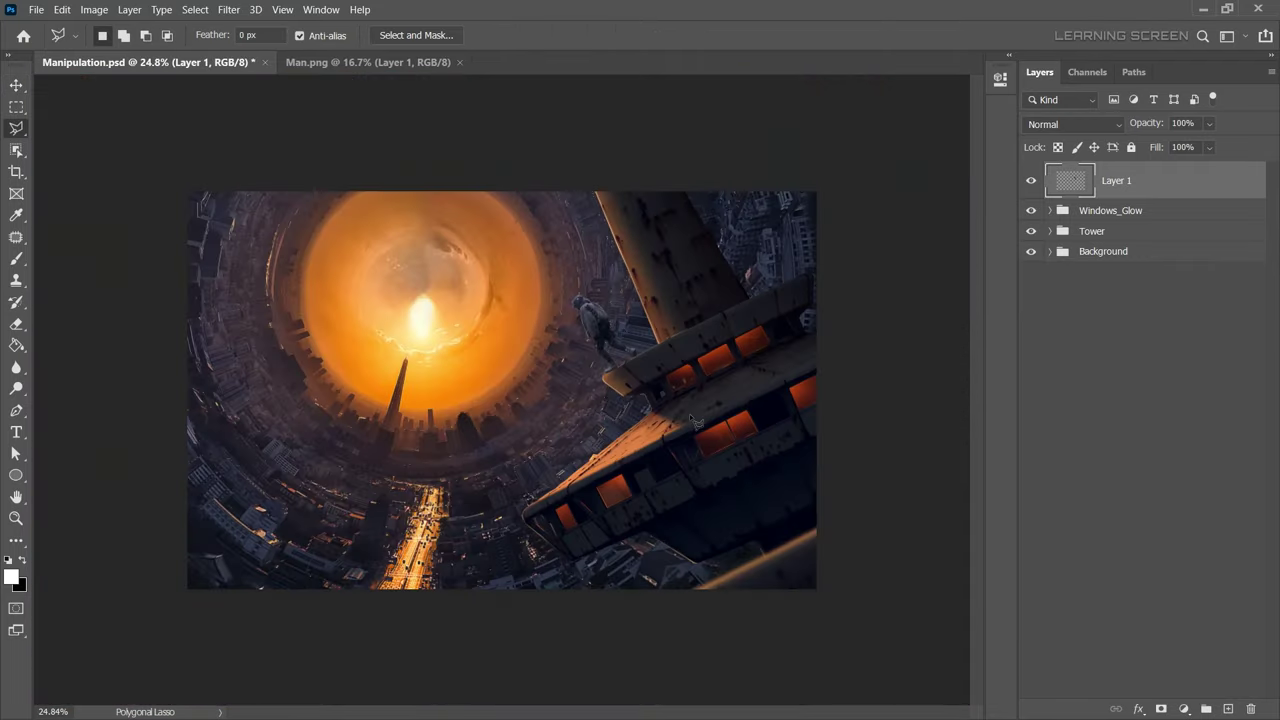
Nudge the man so his shoe meets the ledge.
key("ctrl+t")
scroll(680, 234, "up", 3)
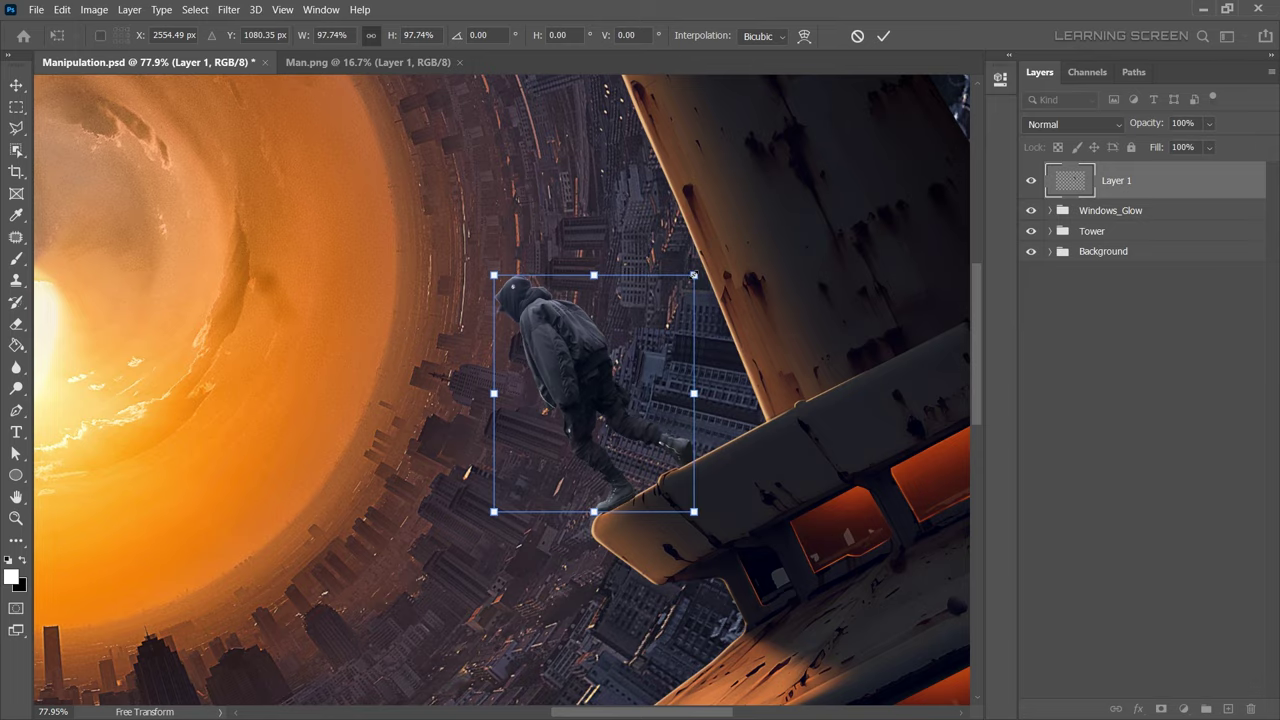
scroll(700, 275, "up", 2)
scroll(615, 460, "up", 5)
key("v")
scroll(596, 460, "down", 3)
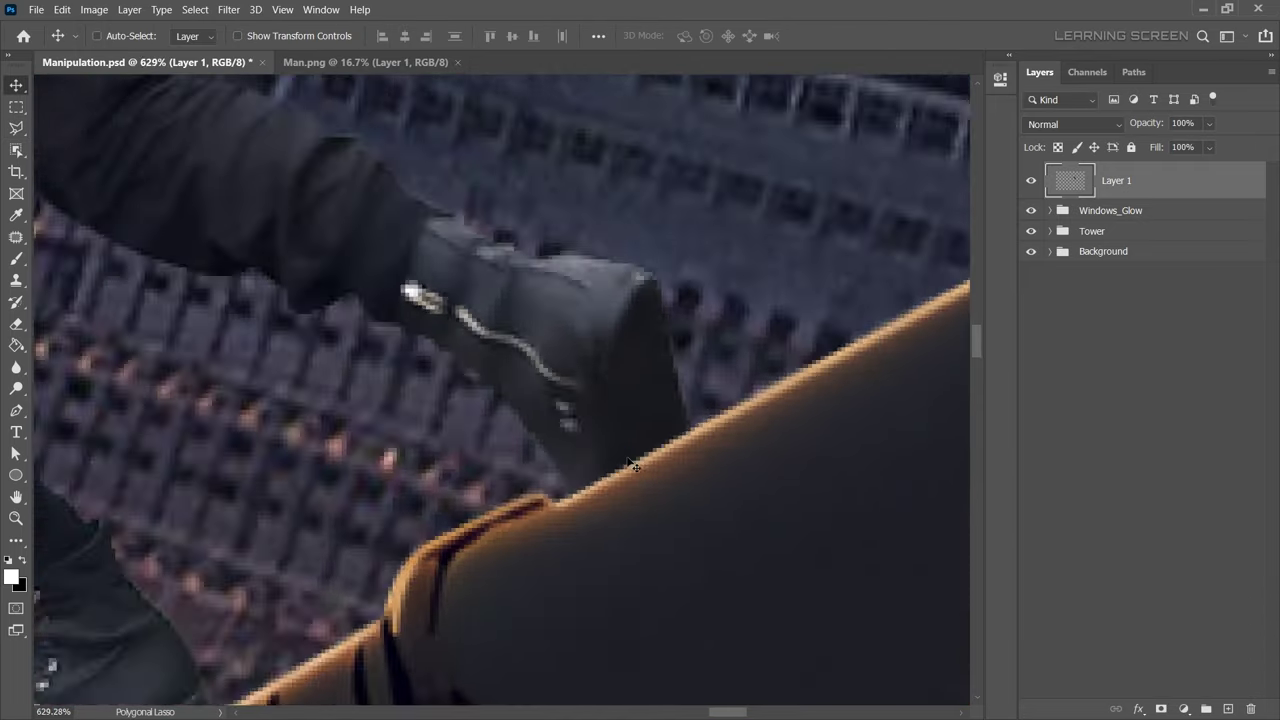
scroll(600, 450, "down", 3)
scroll(700, 420, "up", 4)
scroll(744, 409, "up", 2)
left_click_drag(744, 409, 782, 424)
Rename the pasted layer to 'Man'.
scroll(782, 424, "down", 5)
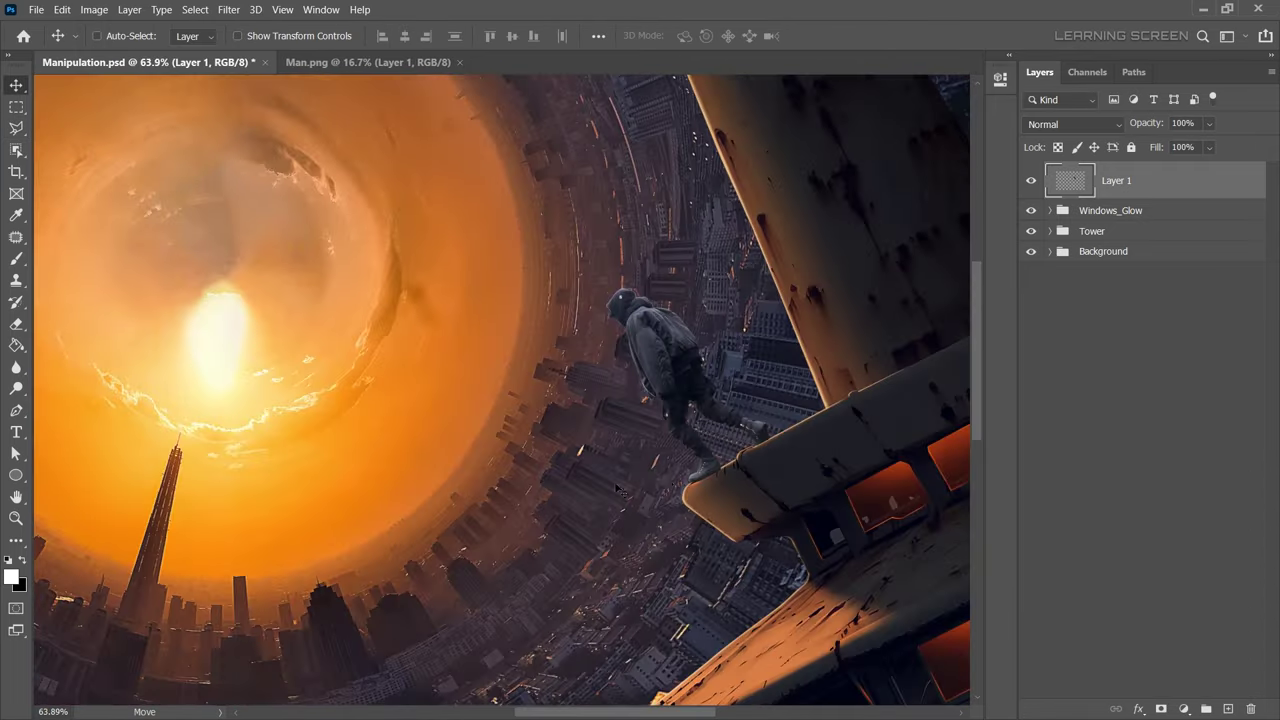
scroll(587, 498, "down", 3)
scroll(587, 496, "up", 1)
scroll(482, 440, "up", 2)
type("Man")
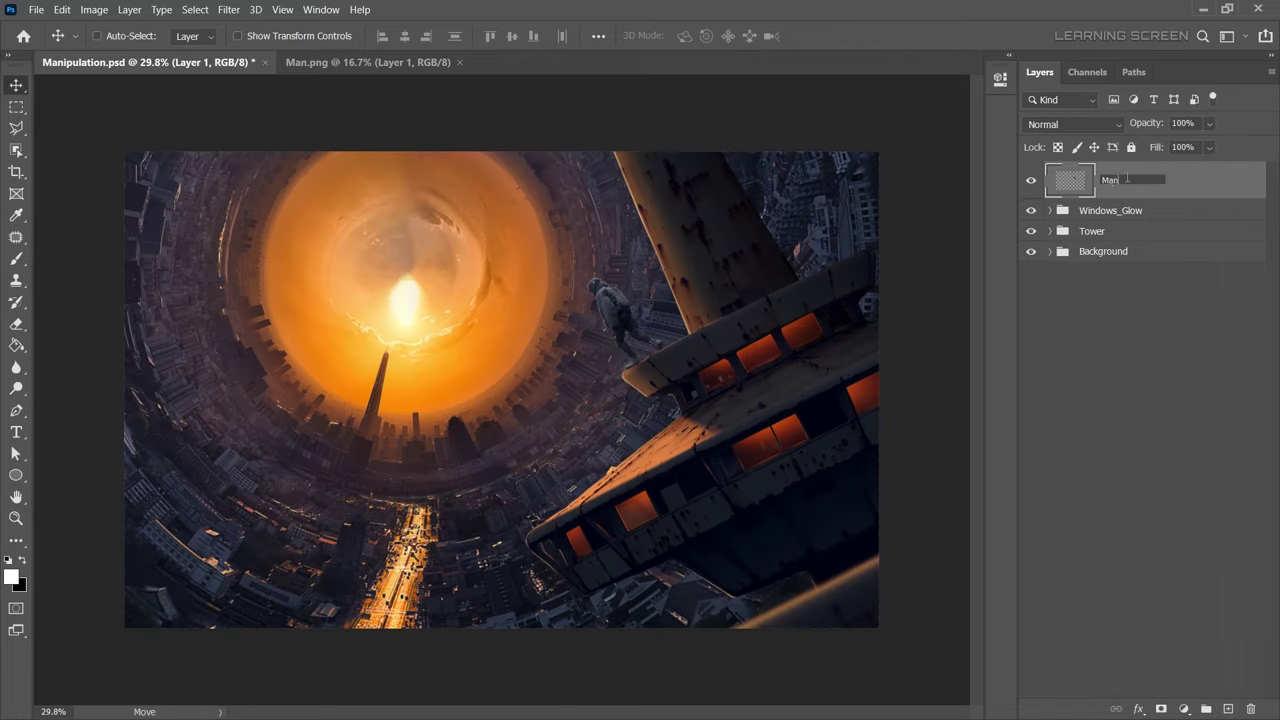
key("Return")
scroll(610, 310, "up", 4)
Skew the man to better fit the ledge perspective.
key("ctrl+t")
right_click(496, 353)
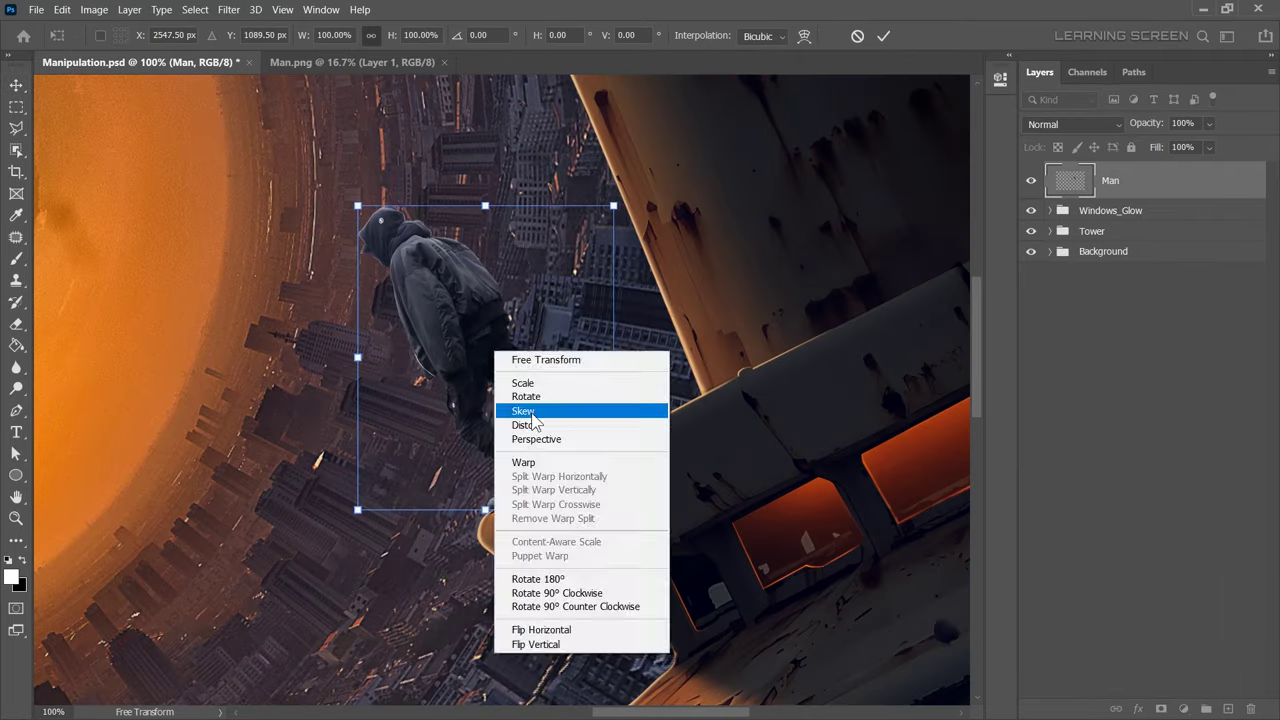
left_click(523, 411)
left_click(857, 36)
scroll(114, 232, "up", 7)
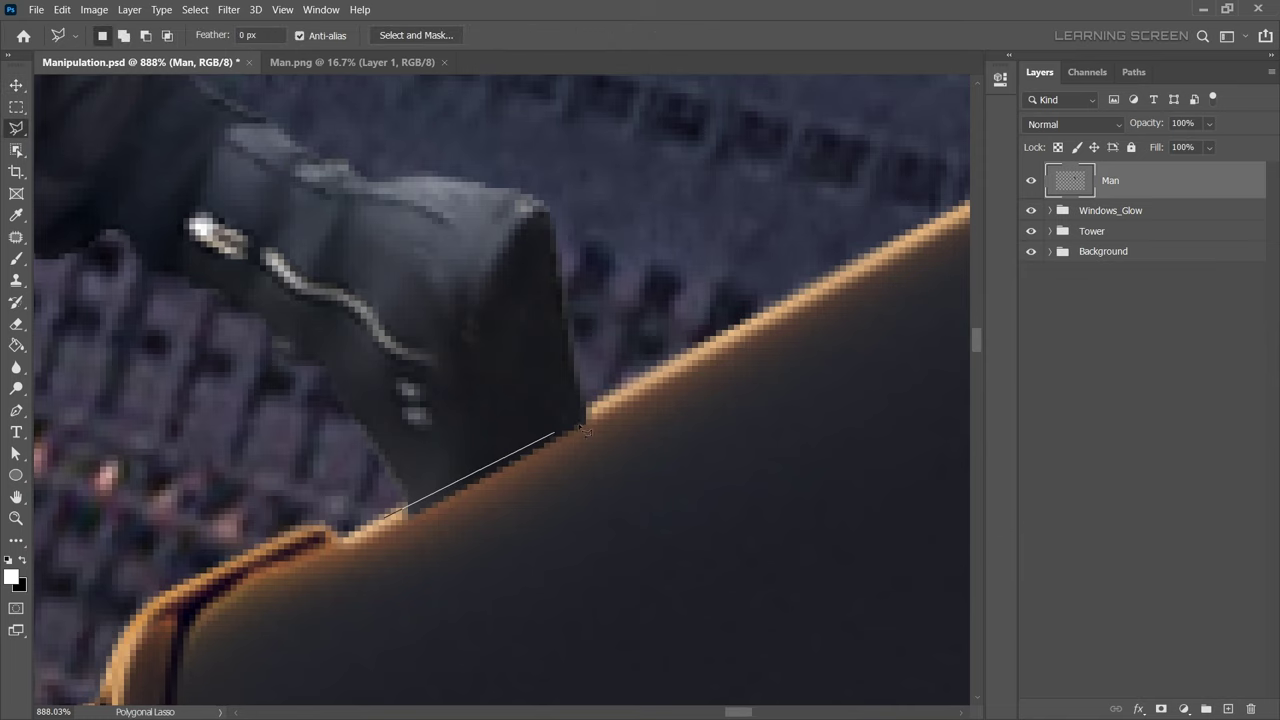
scroll(296, 611, "down", 5)
scroll(500, 400, "down", 2)
Add a Levels adjustment layer above the Man layer.
key("v")
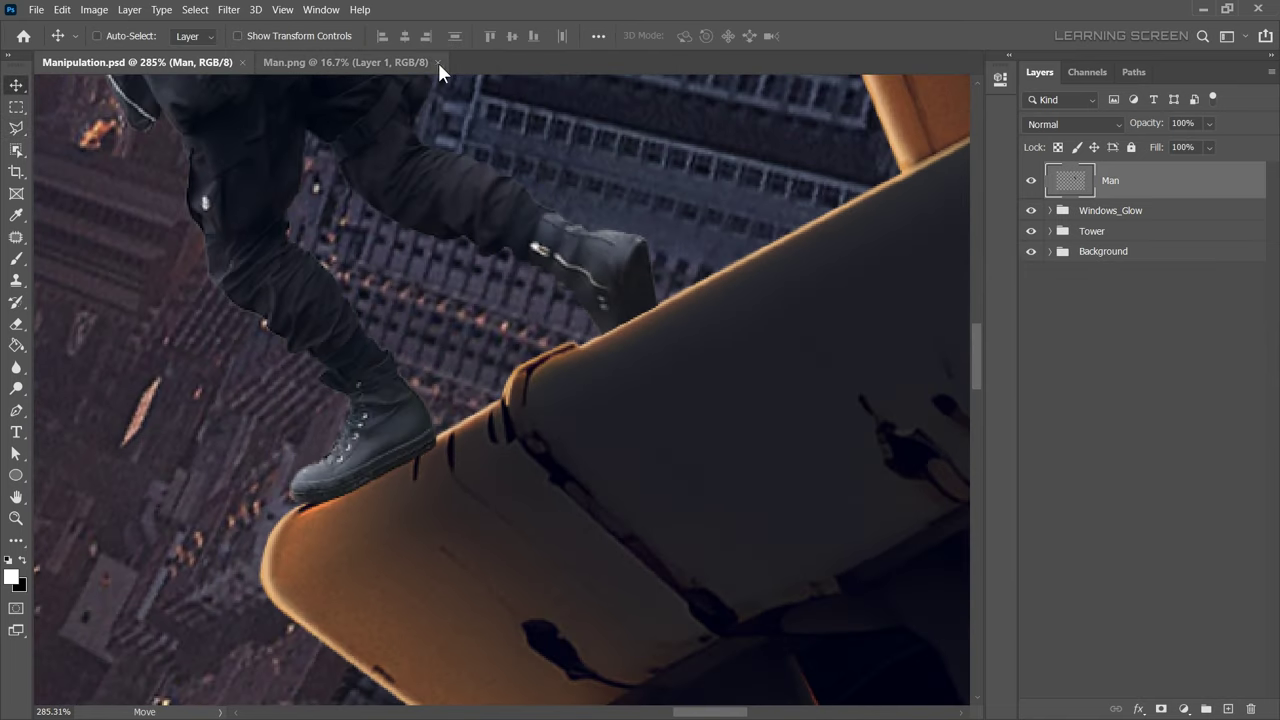
left_click(1184, 708)
left_click(1165, 486)
Lower the Levels output white to darken the man and clip it to him.
key("ctrl+minus")
key("ctrl+minus")
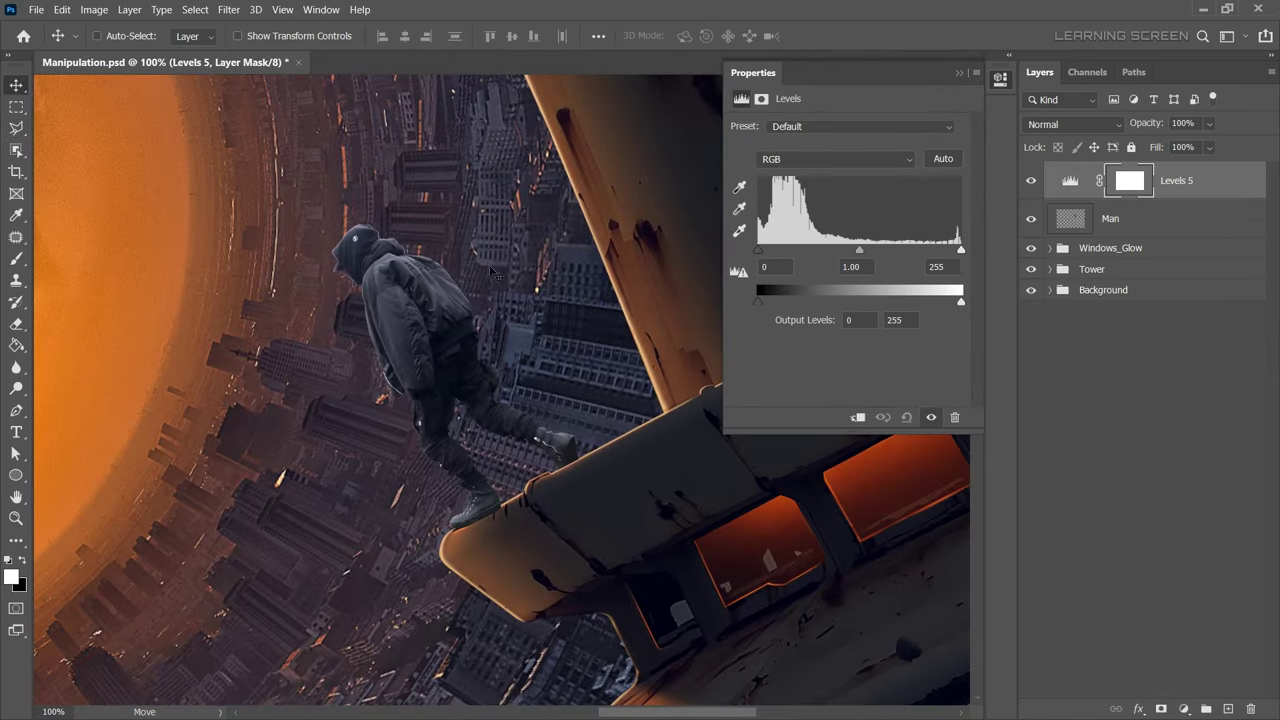
left_click_drag(960, 301, 869, 302)
left_click(857, 417)
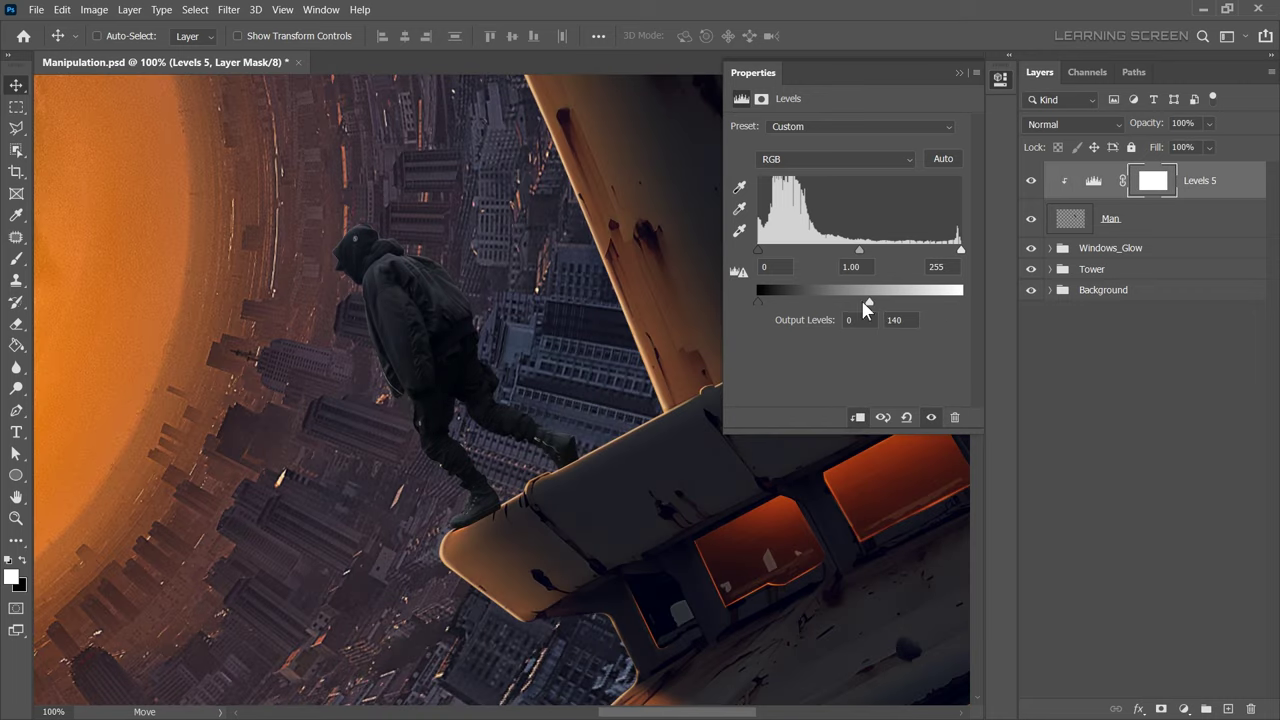
left_click_drag(757, 301, 767, 301)
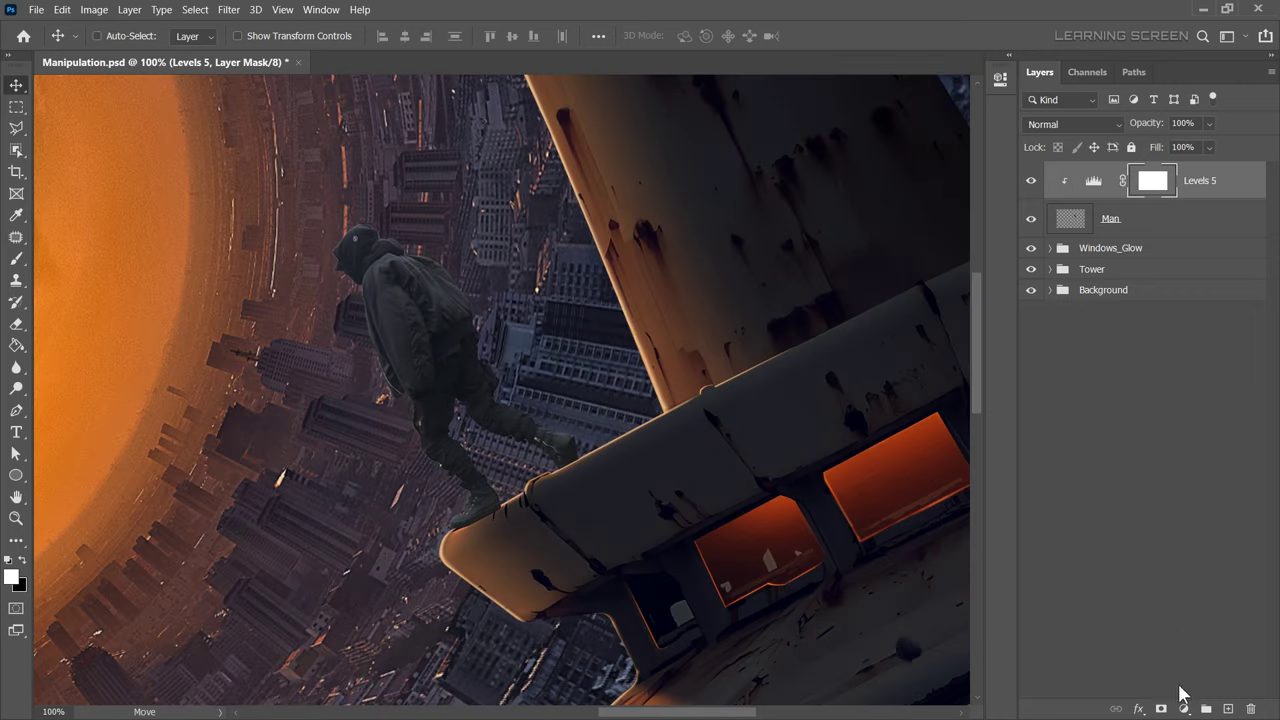
Add clipped Hue/Saturation and Color Balance adjustments, with Yellow/Blue at +20.
left_click(1184, 708)
left_click(1168, 580)
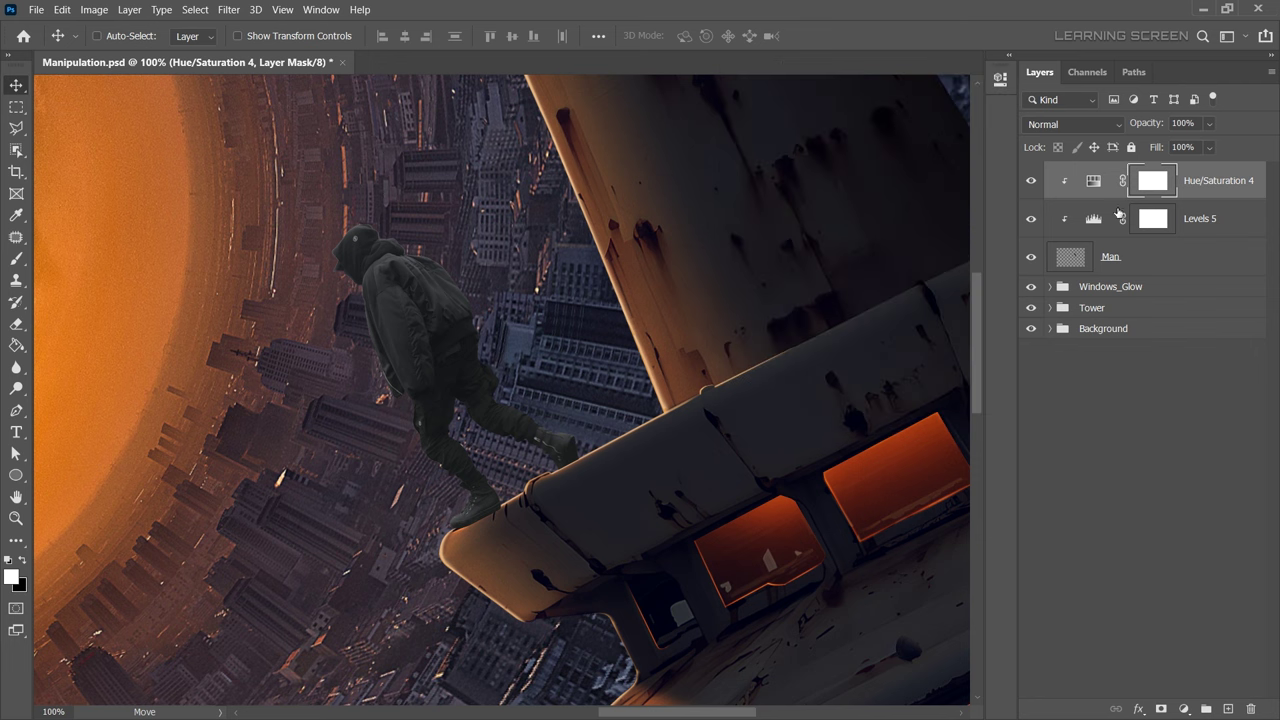
left_click(1184, 708)
left_click(1168, 578)
left_click_drag(825, 222, 845, 218)
left_click(825, 165)
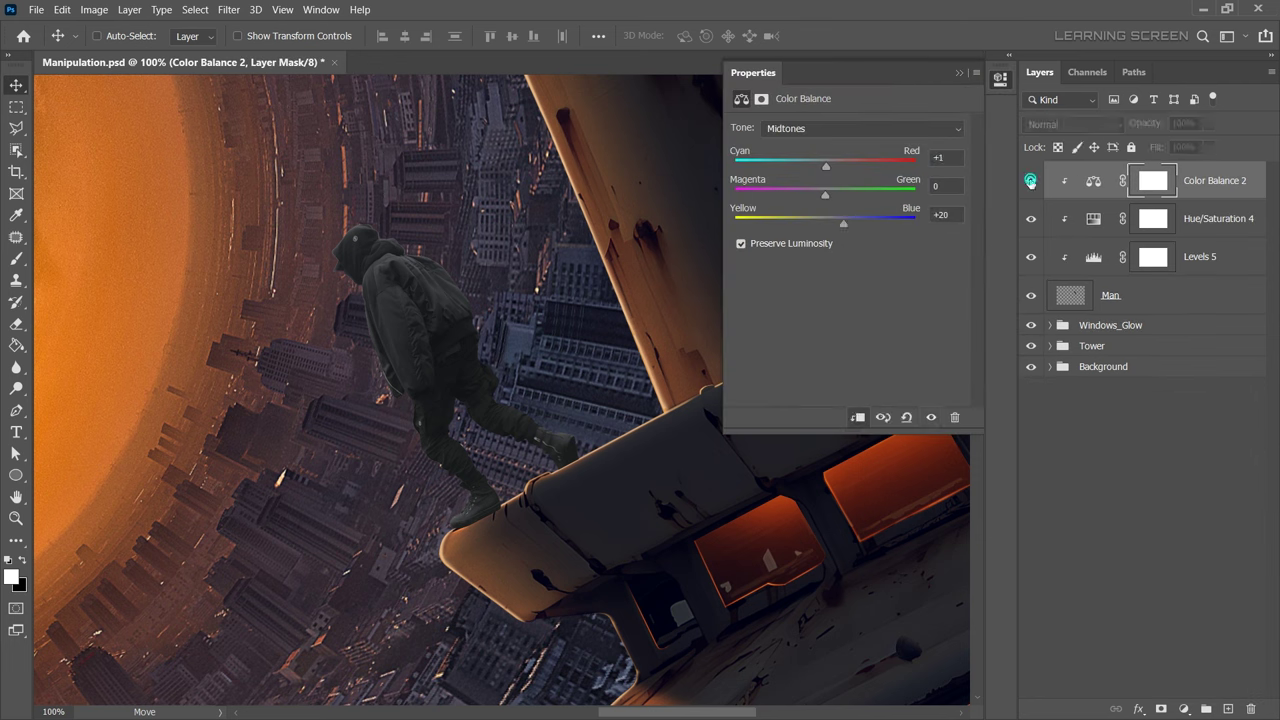
left_click(958, 73)
scroll(660, 300, "down", 1)
scroll(660, 300, "down", 5)
scroll(660, 300, "up", 4)
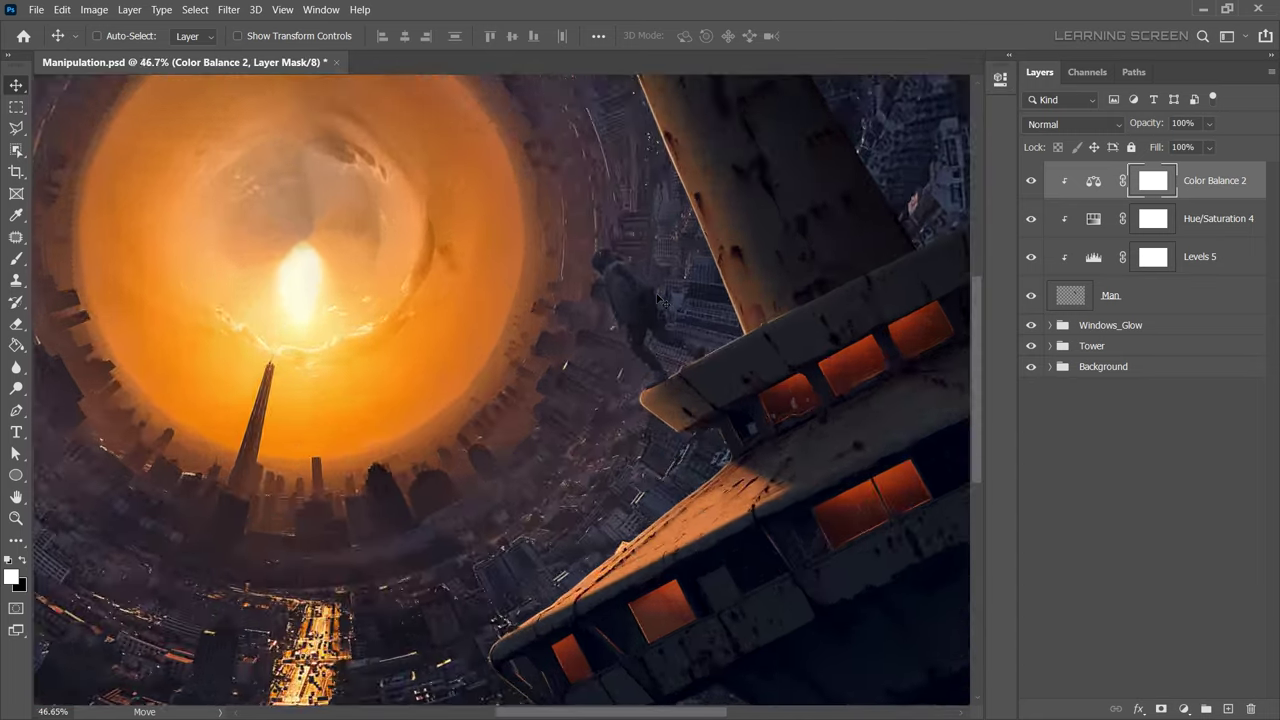
scroll(660, 300, "up", 6)
scroll(400, 265, "up", 3)
scroll(400, 265, "up", 5)
Patch away the logo on the man's hood with the Patch tool.
left_click(1062, 295)
key("j")
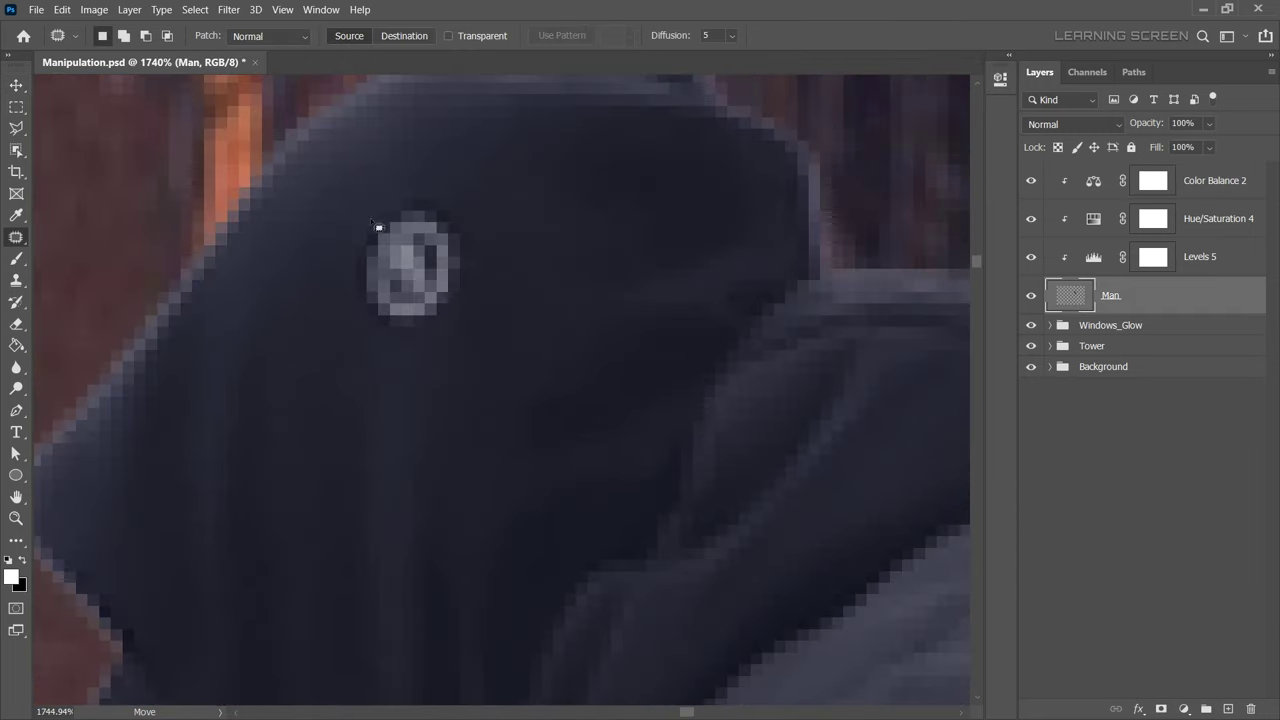
scroll(458, 375, "down", 3)
scroll(380, 400, "up", 4)
left_click_drag(309, 186, 386, 414)
scroll(380, 300, "down", 3)
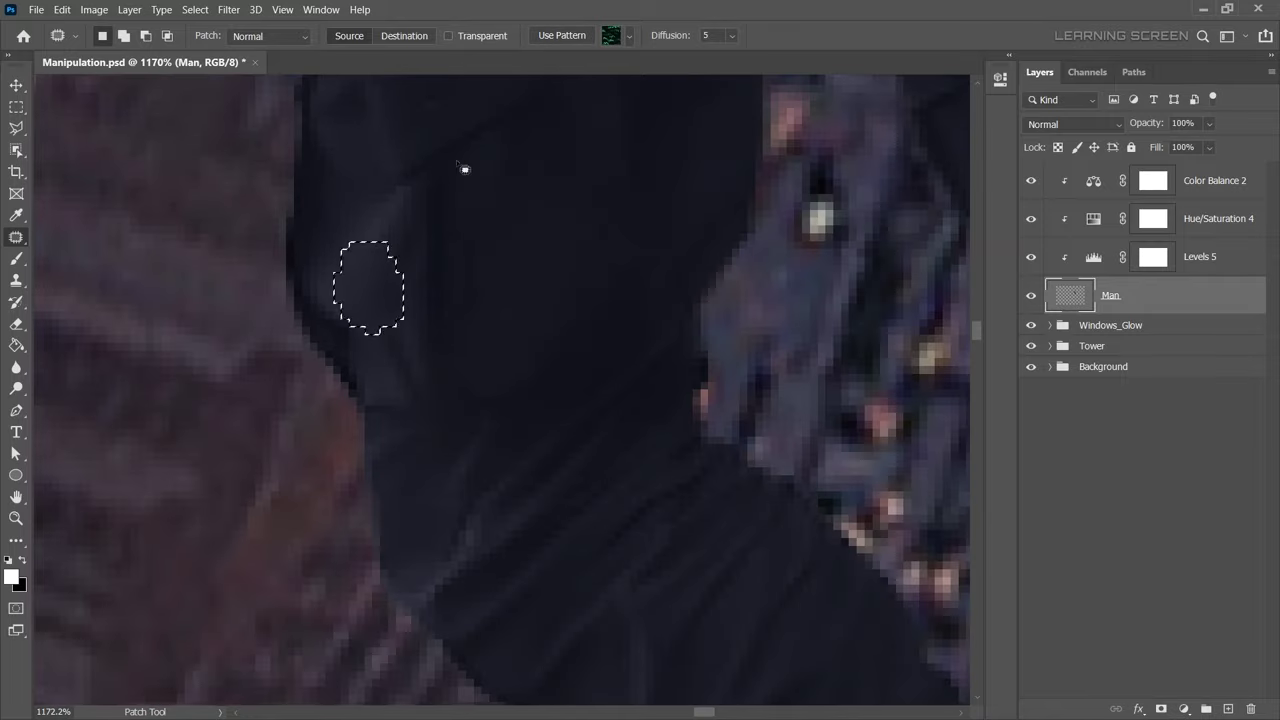
scroll(398, 250, "up", 3)
scroll(404, 257, "down", 5)
scroll(380, 320, "down", 2)
scroll(631, 263, "up", 2)
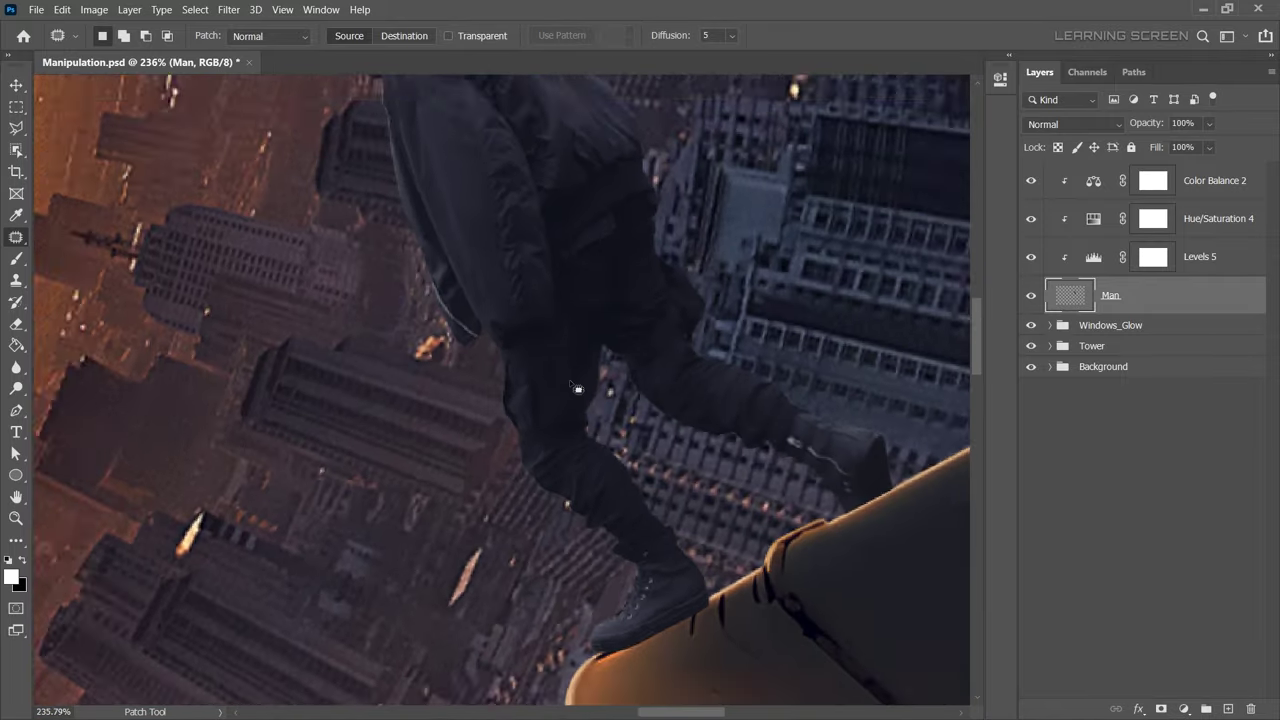
scroll(589, 377, "up", 1)
scroll(577, 388, "down", 3)
scroll(594, 366, "up", 2)
scroll(608, 263, "up", 2)
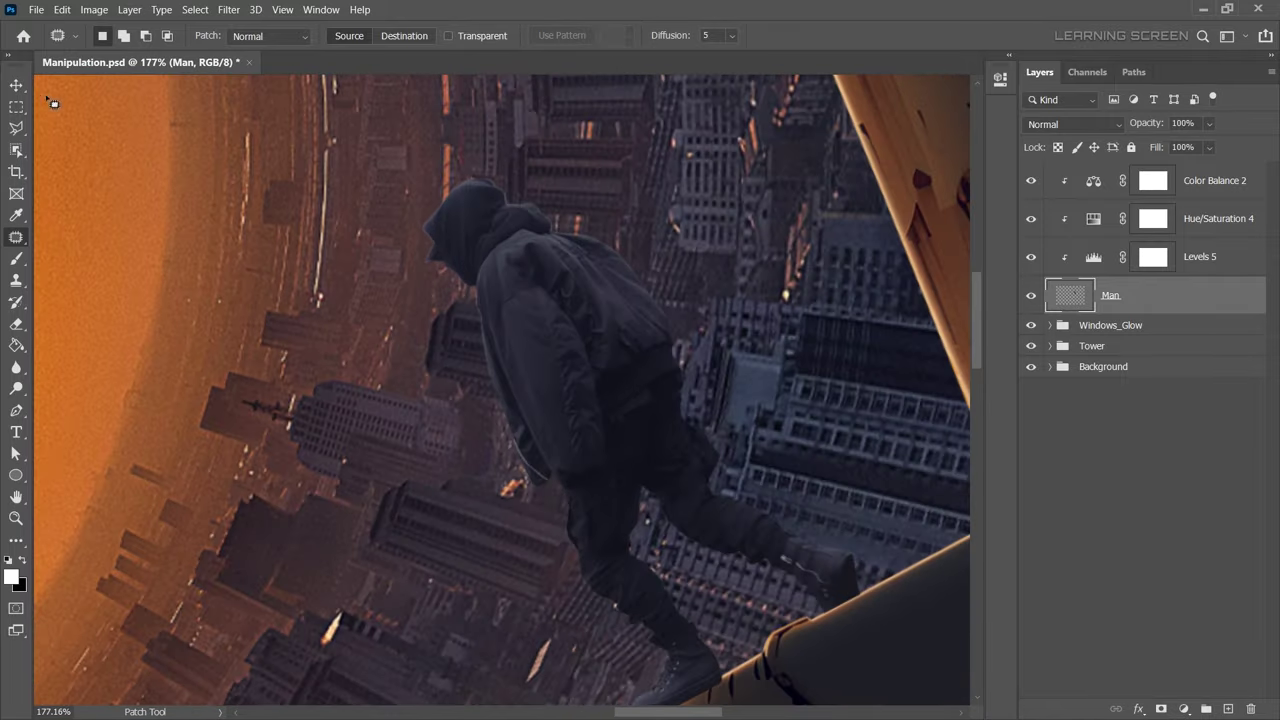
Add a new Hue/Saturation adjustment above Color Balance 2.
key("v")
left_click(1097, 185)
left_click(1183, 708)
left_click(1180, 572)
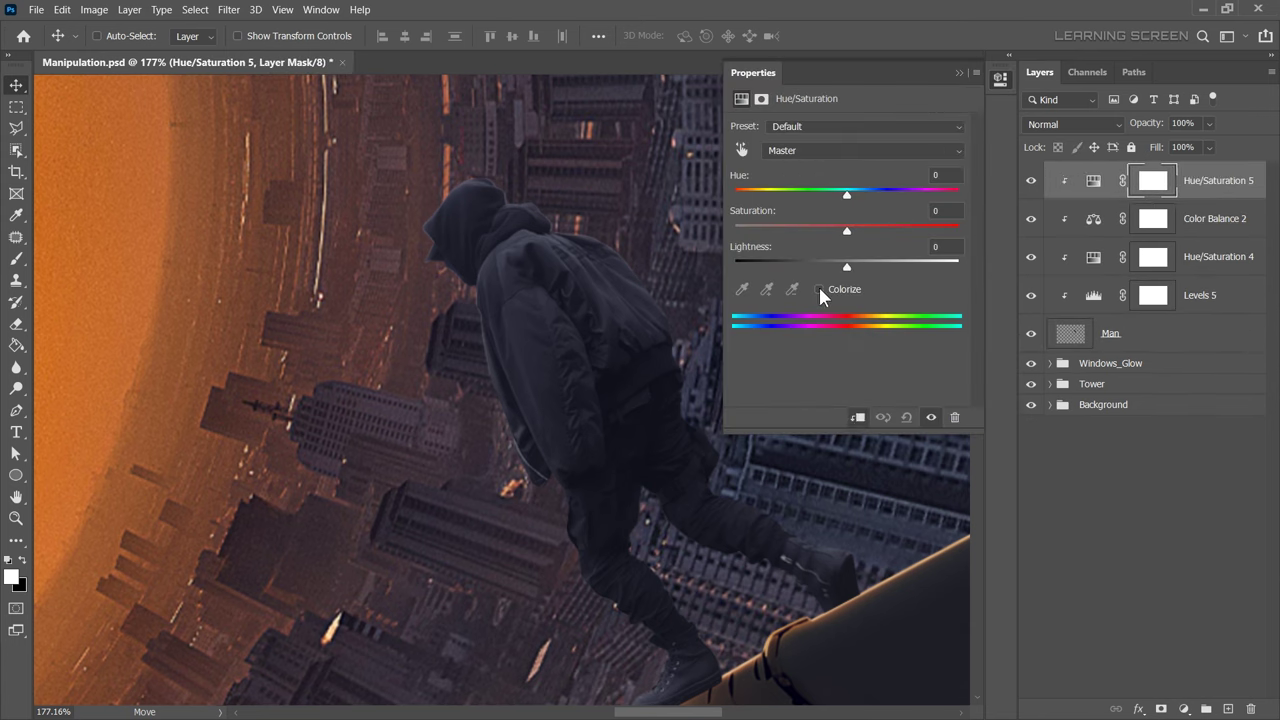
Colorize the man orange (Hue 21, Saturation 69, Lightness +56) and invert the mask.
left_click_drag(851, 266, 910, 266)
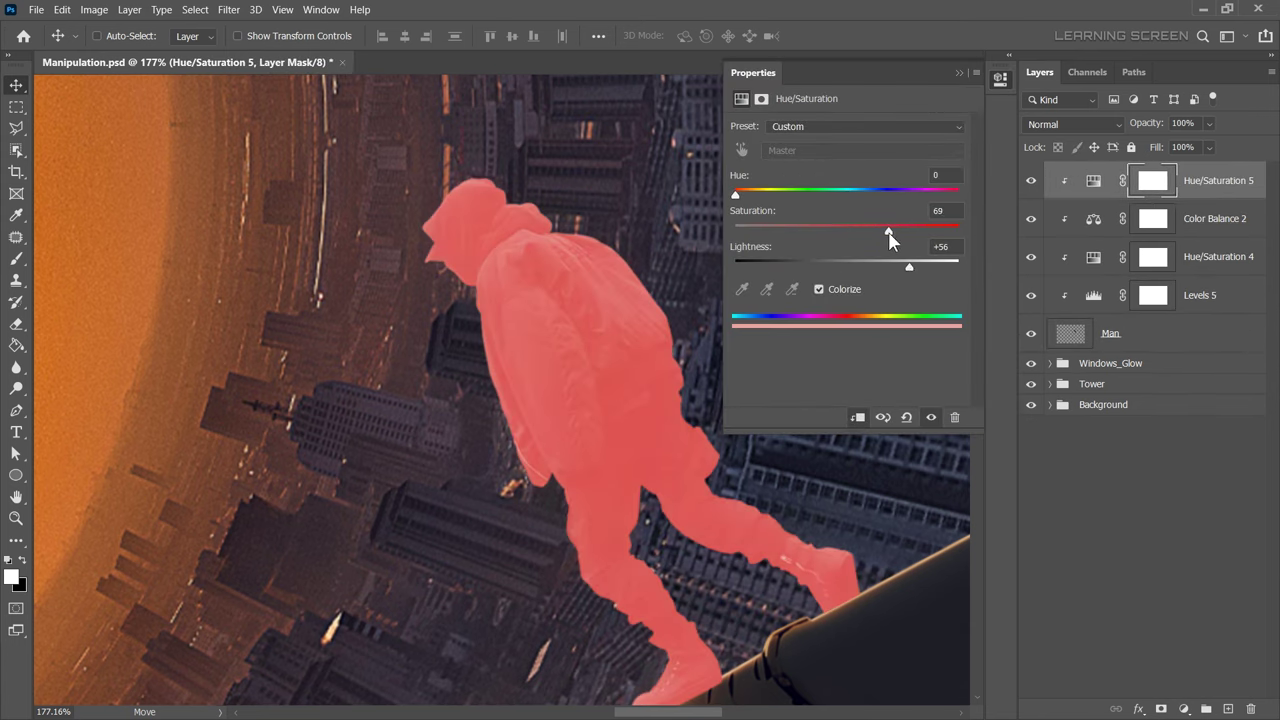
left_click_drag(736, 193, 749, 193)
left_click(957, 72)
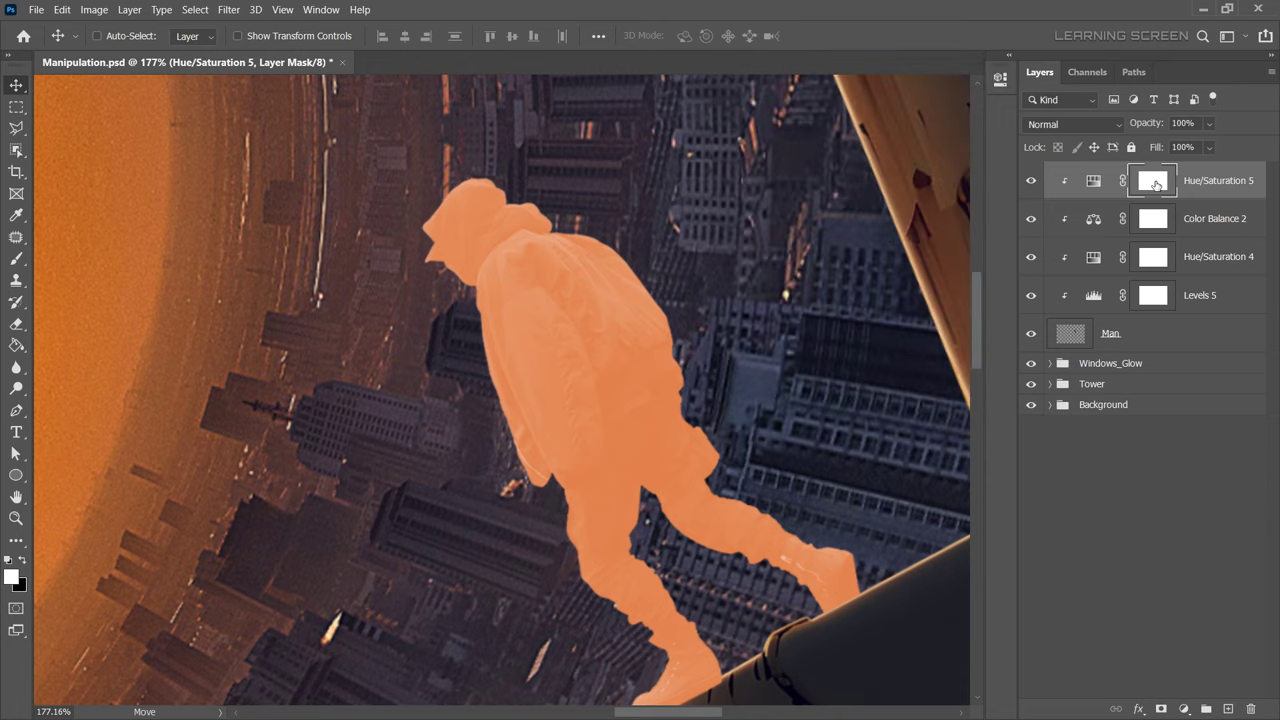
key("ctrl+i")
Brush white orange rim light along the coat and hood edges.
scroll(275, 313, "up", 10)
key("b")
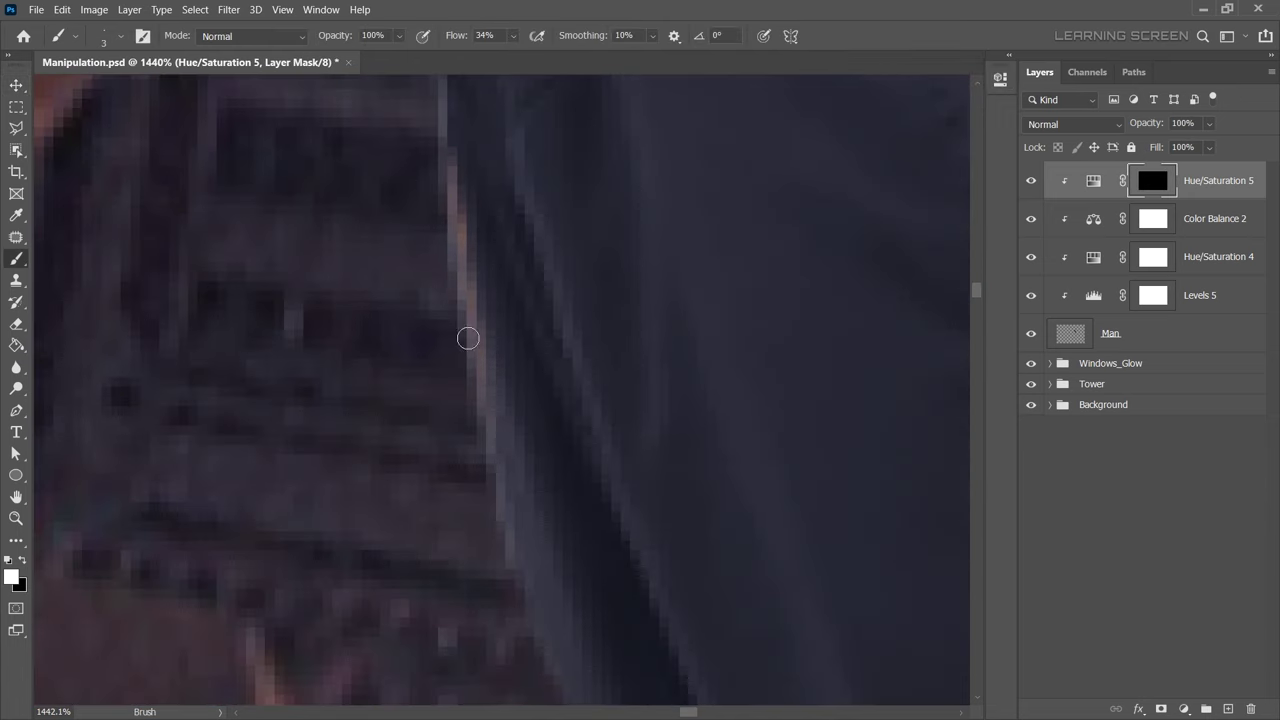
scroll(500, 186, "down", 3)
scroll(514, 366, "down", 2)
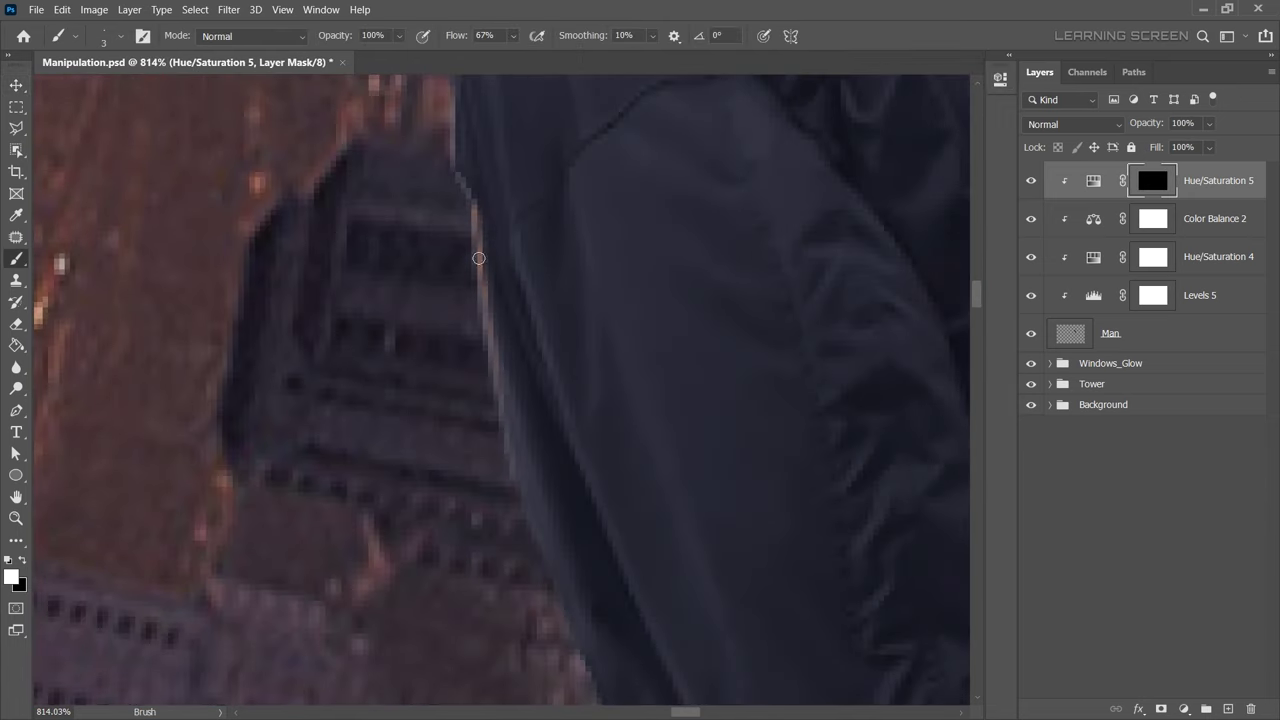
left_click_drag(509, 431, 529, 409)
key("bracketleft")
scroll(529, 415, "down", 2)
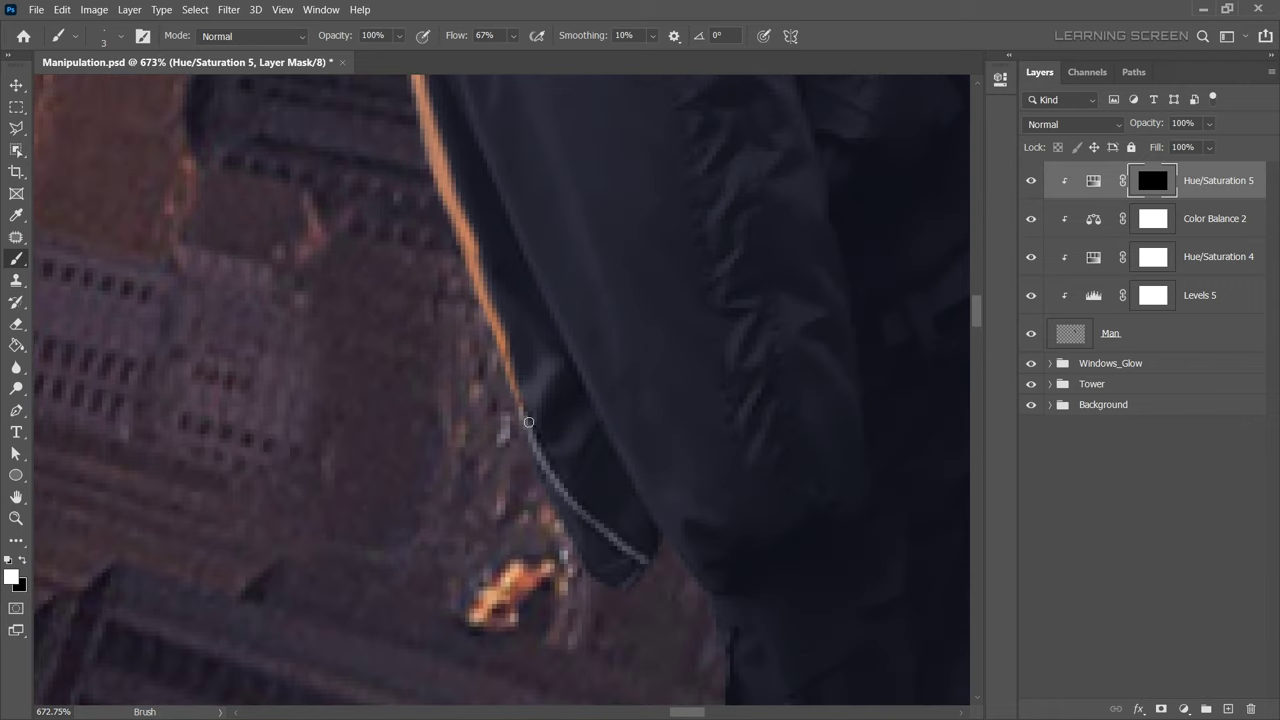
left_click_drag(575, 532, 645, 560)
scroll(645, 560, "up", 5)
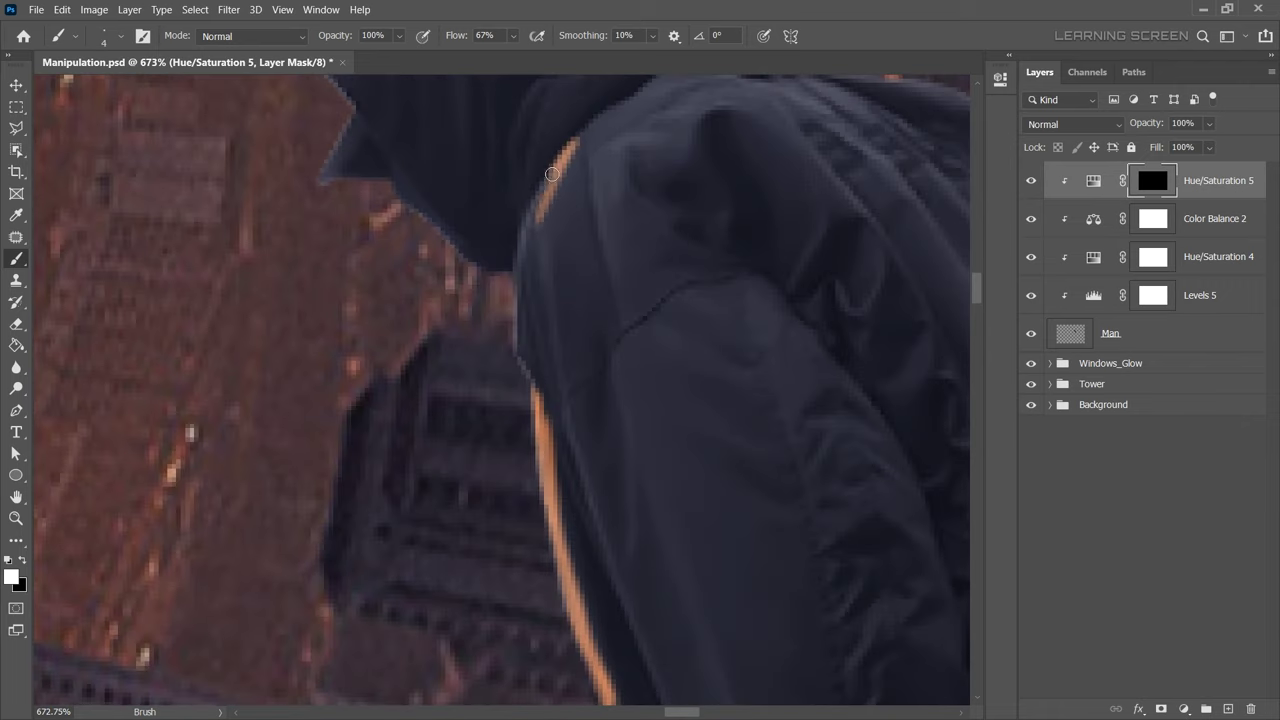
left_click_drag(570, 140, 515, 390)
key("bracketleft")
key("bracketleft")
scroll(515, 390, "up", 2)
mouse_move(300, 125)
left_mouse_down()
mouse_move(347, 192)
mouse_move(403, 123)
left_mouse_up()
Extend the rim light with a smaller brush along the coat, trouser leg and shoe.
scroll(318, 240, "down", 3)
key("bracketright")
key("bracketright")
key("bracketright")
scroll(557, 366, "up", 3)
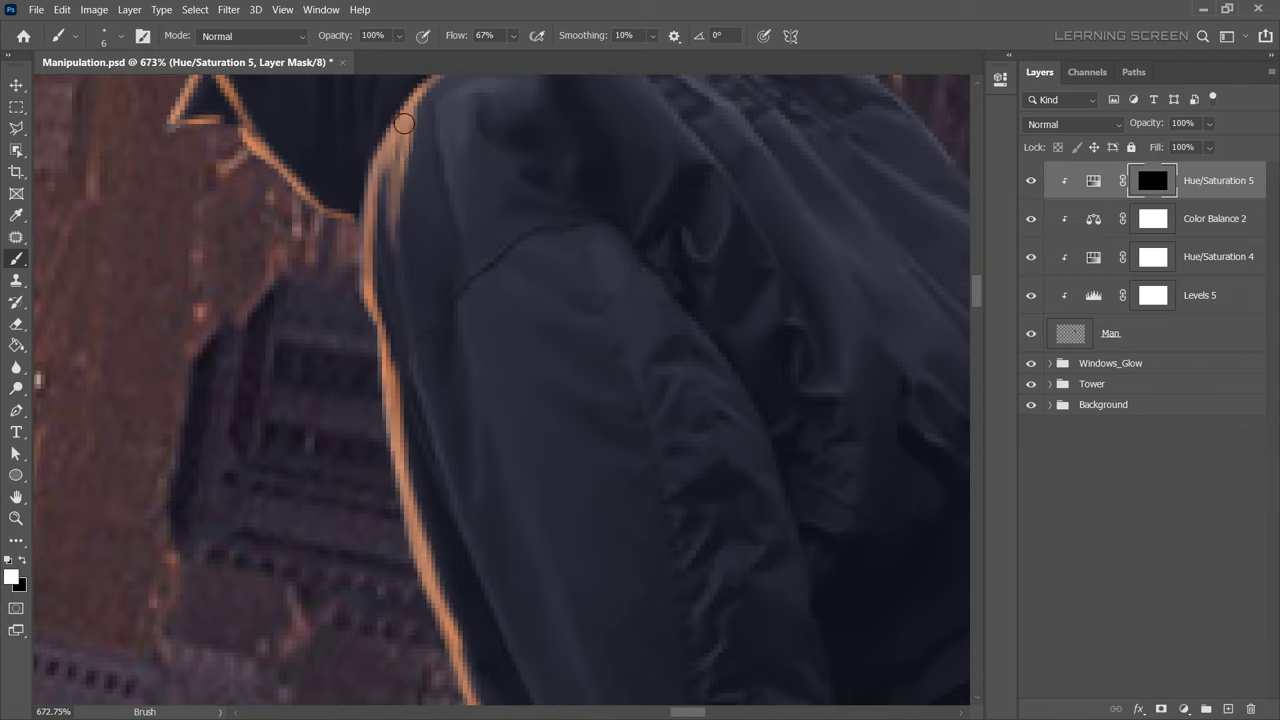
key("bracketleft")
key("bracketleft")
key("bracketleft")
scroll(371, 265, "down", 10)
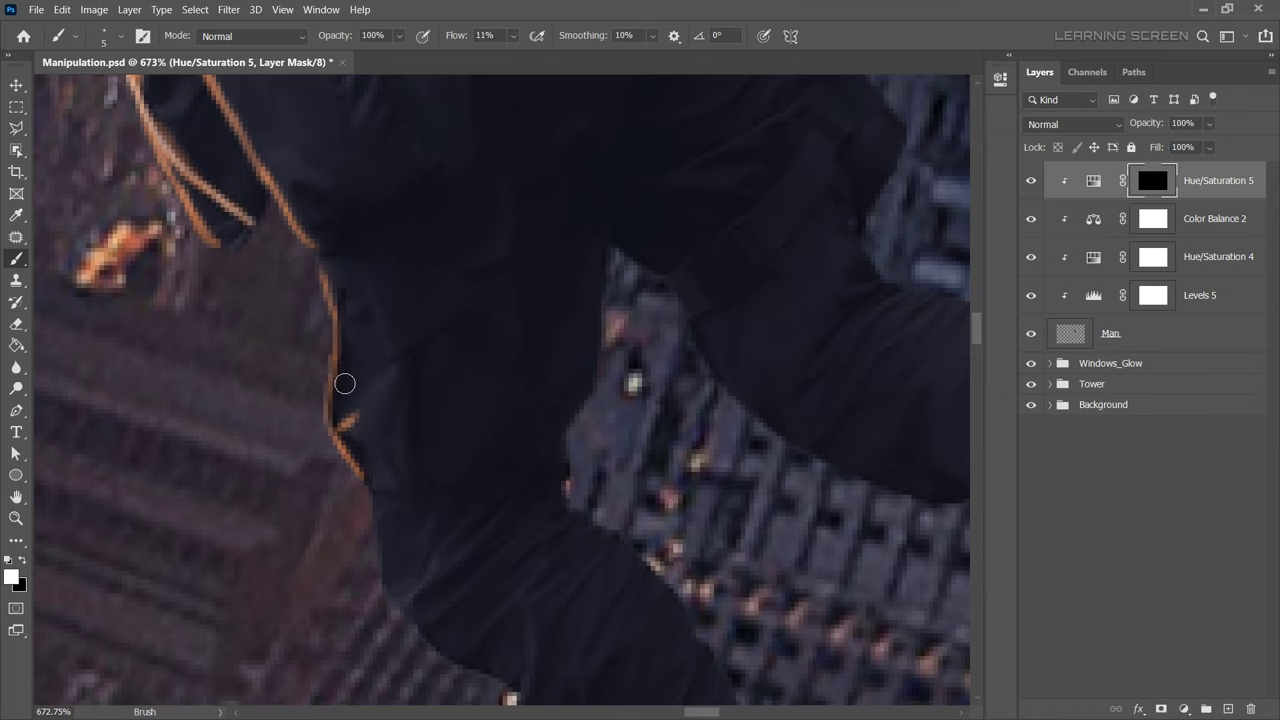
key("bracketleft")
key("bracketleft")
key("bracketleft")
scroll(352, 290, "down", 5)
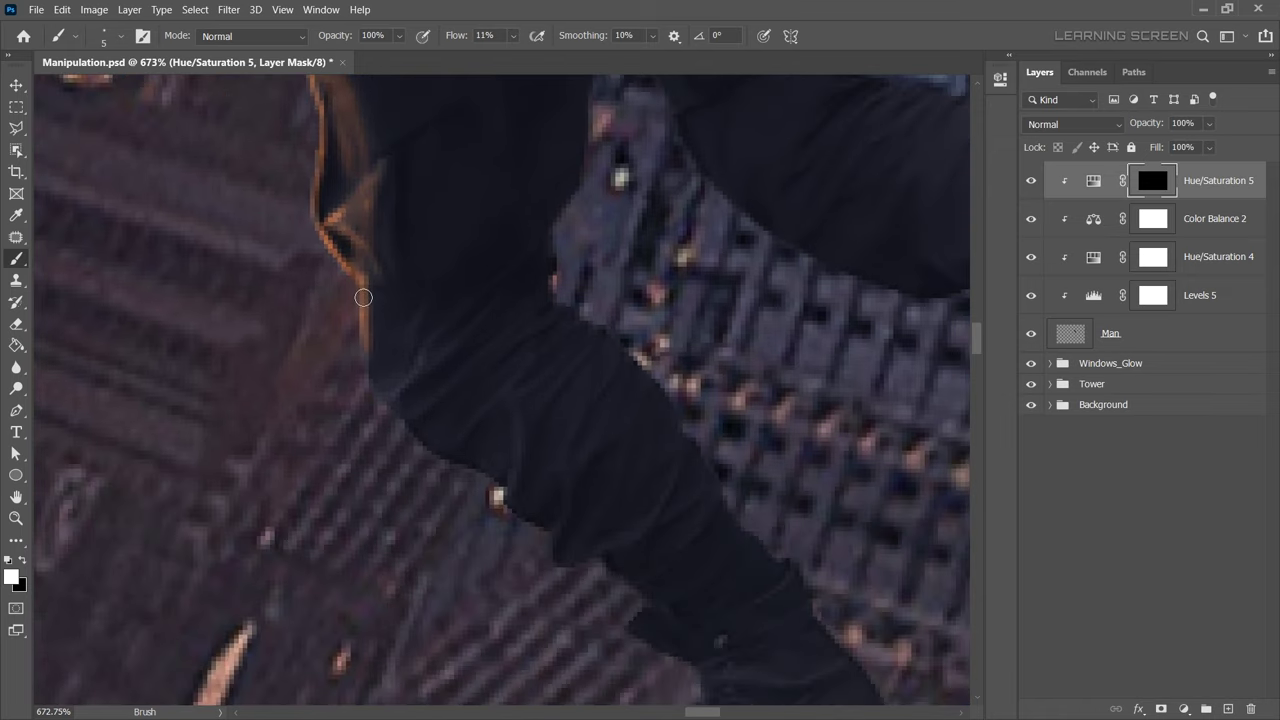
left_click_drag(411, 386, 455, 462)
scroll(455, 462, "down", 5)
key("bracketleft")
key("bracketleft")
left_click_drag(415, 235, 460, 320)
scroll(468, 281, "right", 3)
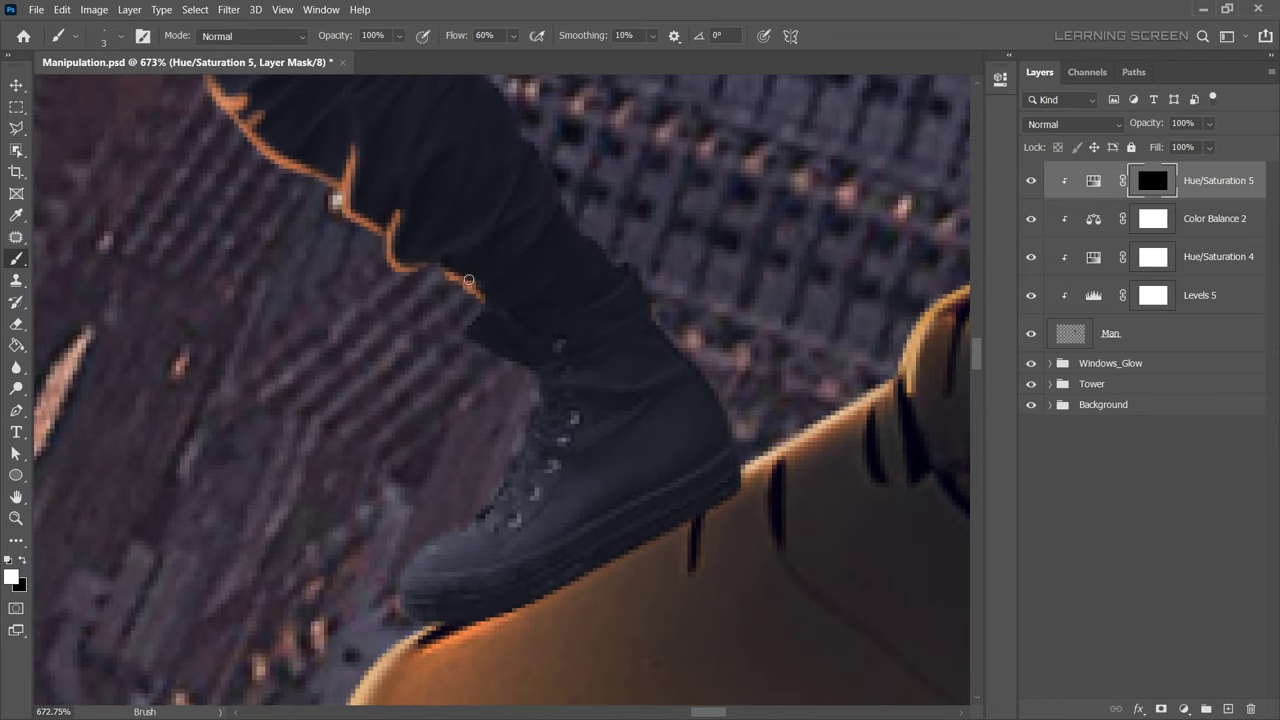
left_click_drag(546, 429, 510, 490)
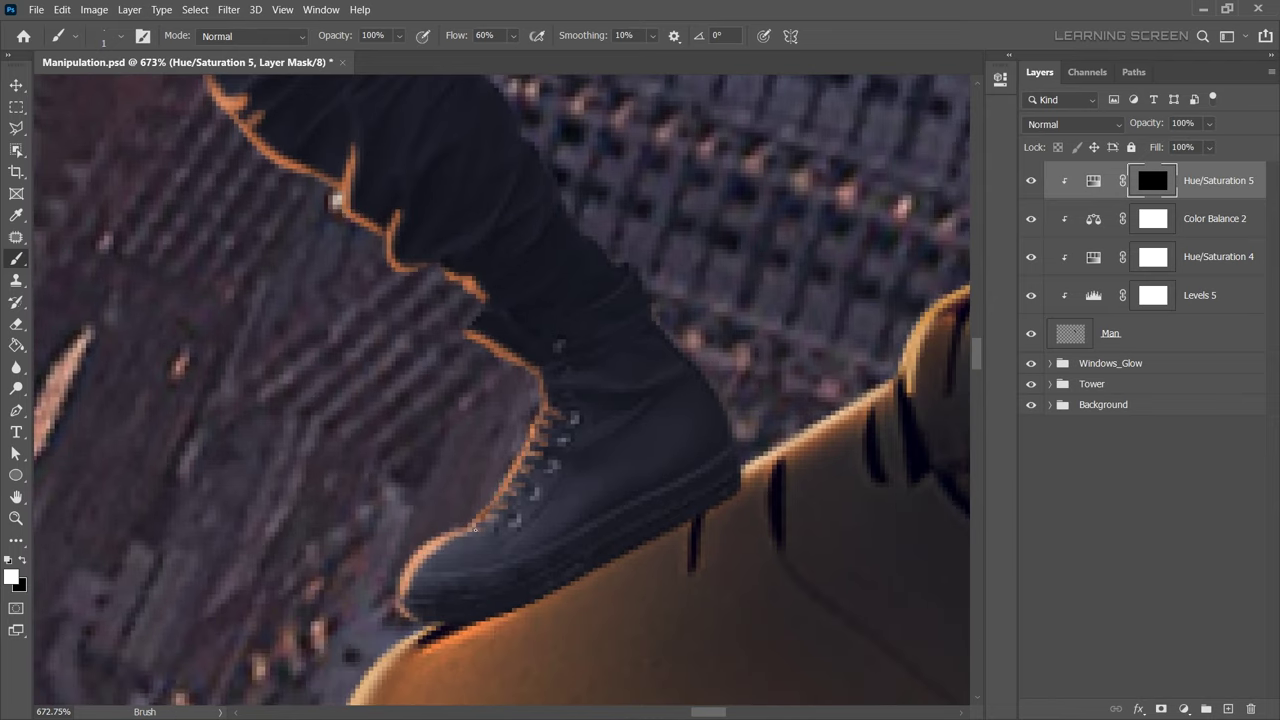
Lower the brush flow and adjust its size for a softer rim-light pass.
scroll(543, 466, "up", 10)
key("bracketright")
key("bracketright")
key("bracketright")
key("shift+1")
scroll(365, 251, "up", 5)
key("shift+0")
key("shift+4")
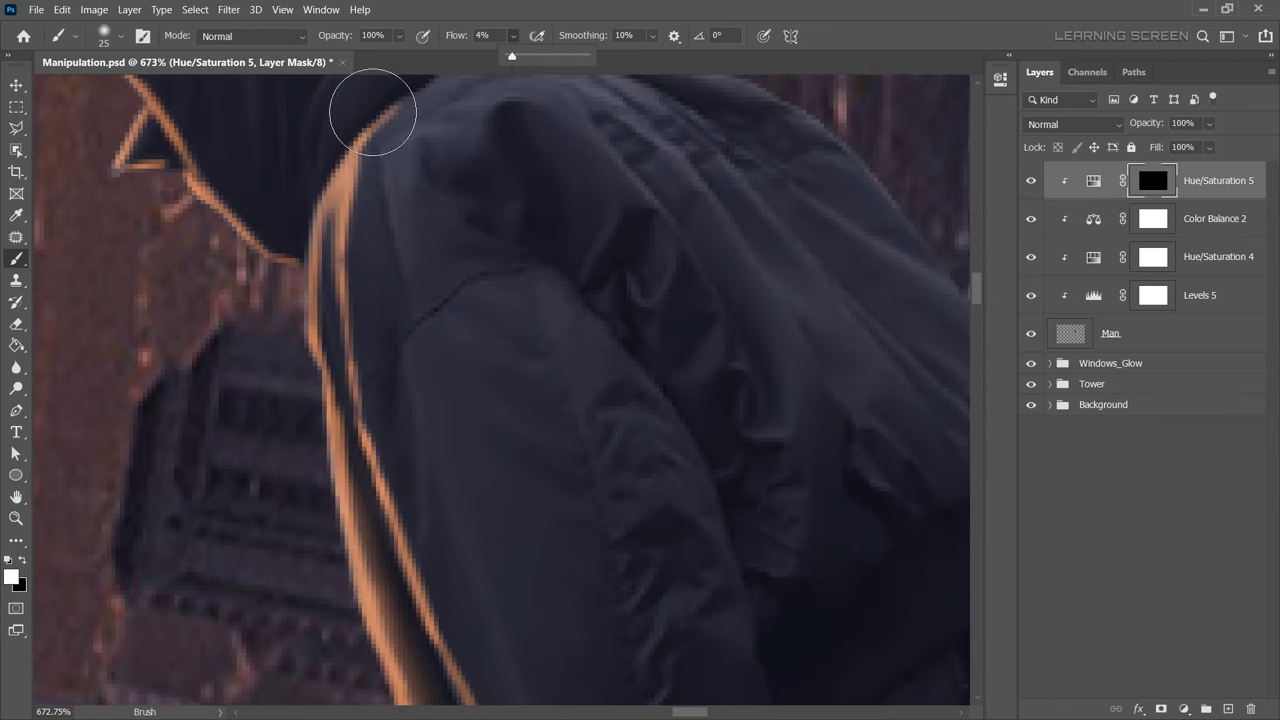
key("bracketleft")
scroll(357, 337, "down", 5)
scroll(423, 551, "down", 5)
scroll(386, 369, "up", 5)
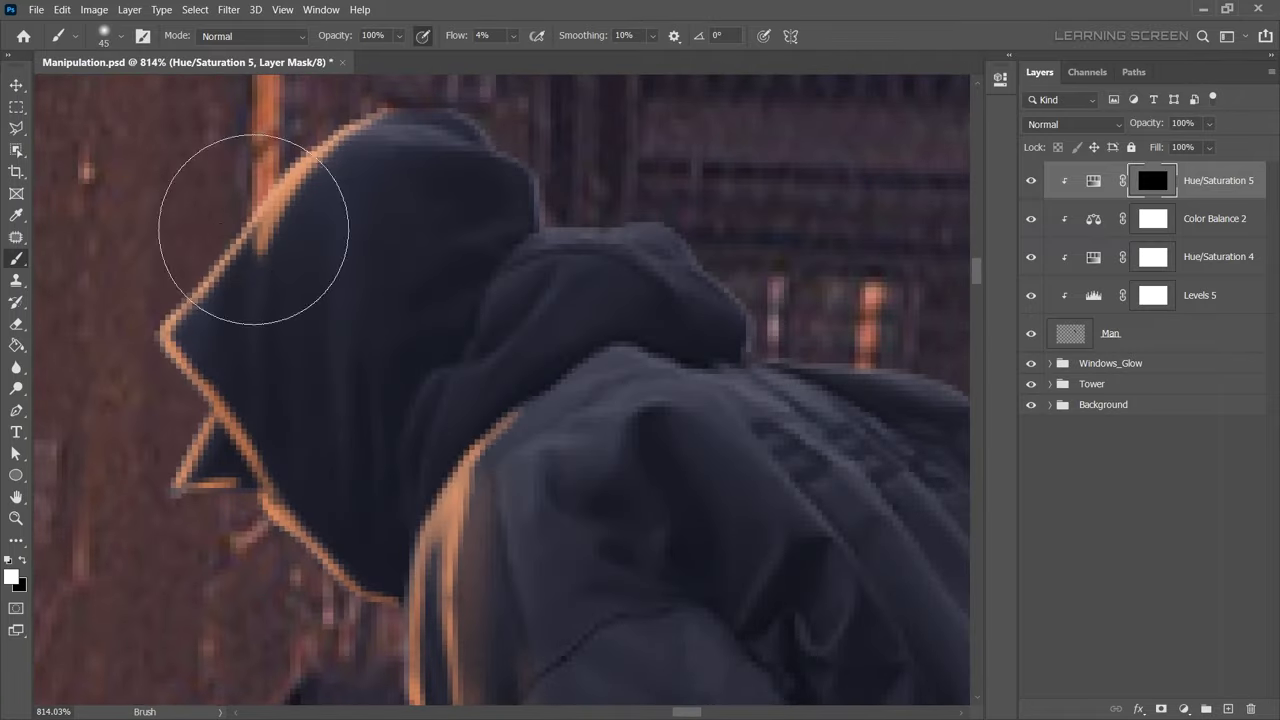
scroll(286, 229, "up", 3)
scroll(434, 474, "down", 3)
scroll(417, 388, "up", 2)
Remove stray orange inside the hood's gap, then swap back to revealing the tint.
key("bracketleft")
key("bracketleft")
key("bracketleft")
scroll(417, 388, "down", 5)
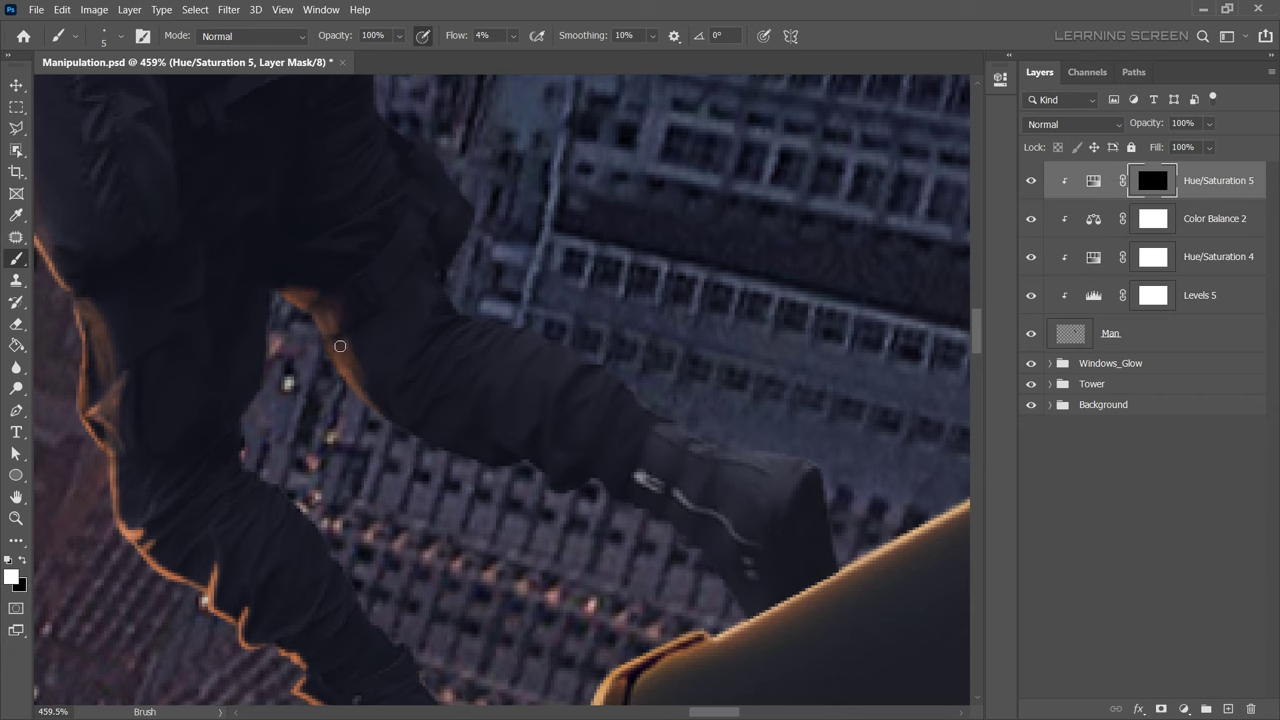
scroll(340, 346, "down", 3)
scroll(332, 301, "right", 2)
scroll(336, 330, "down", 1)
scroll(335, 313, "right", 4)
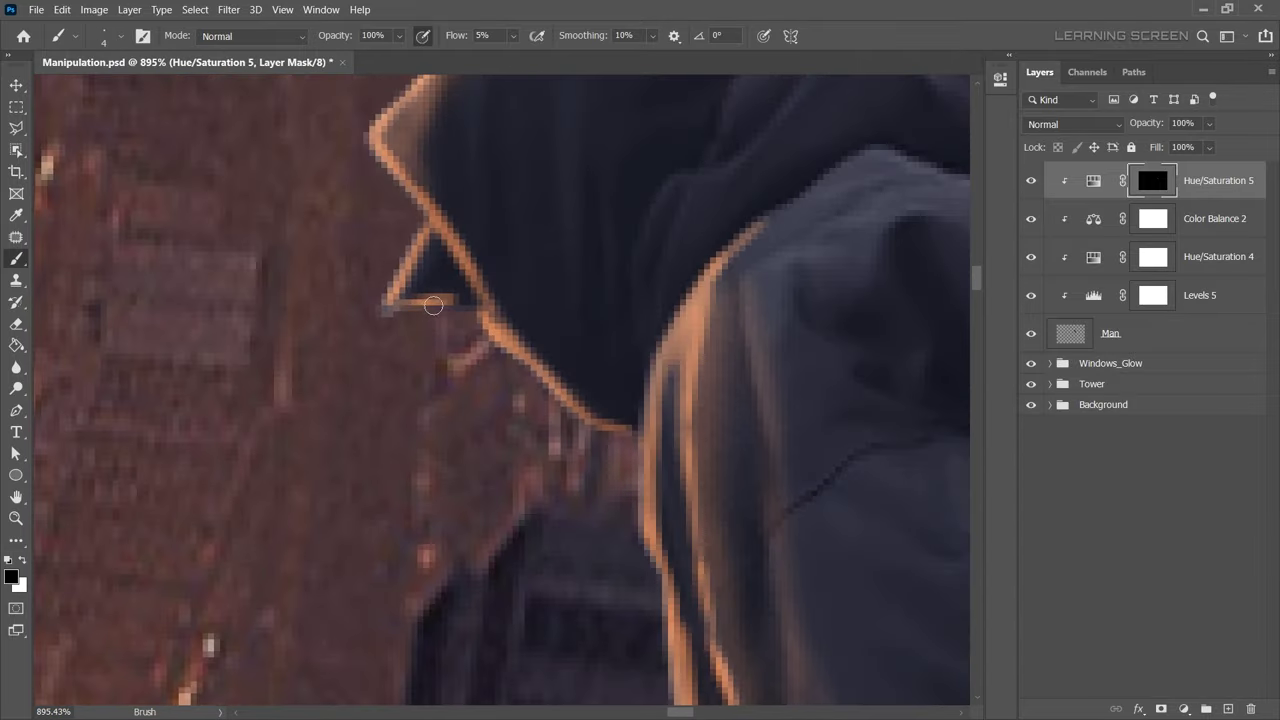
left_click_drag(392, 285, 387, 524)
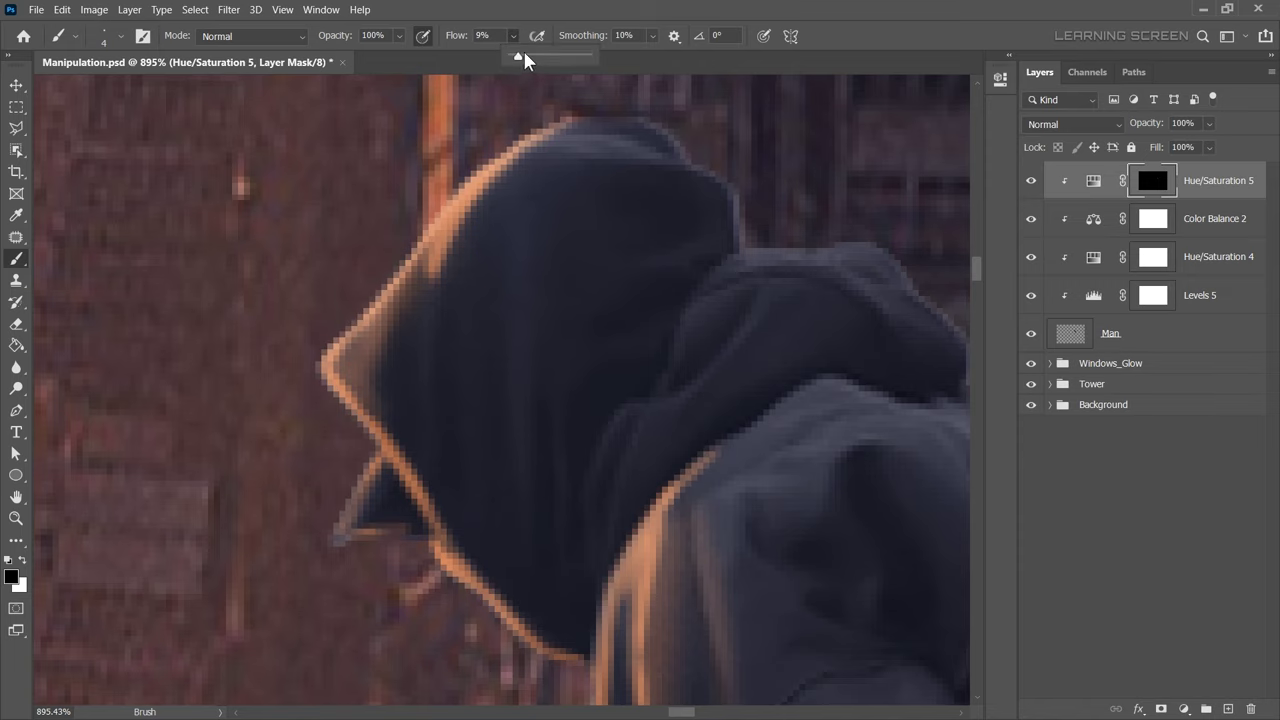
mouse_move(397, 290)
left_mouse_down()
mouse_move(286, 257)
mouse_move(534, 440)
mouse_move(608, 580)
mouse_move(623, 491)
mouse_move(67, 537)
left_mouse_up()
key("x")
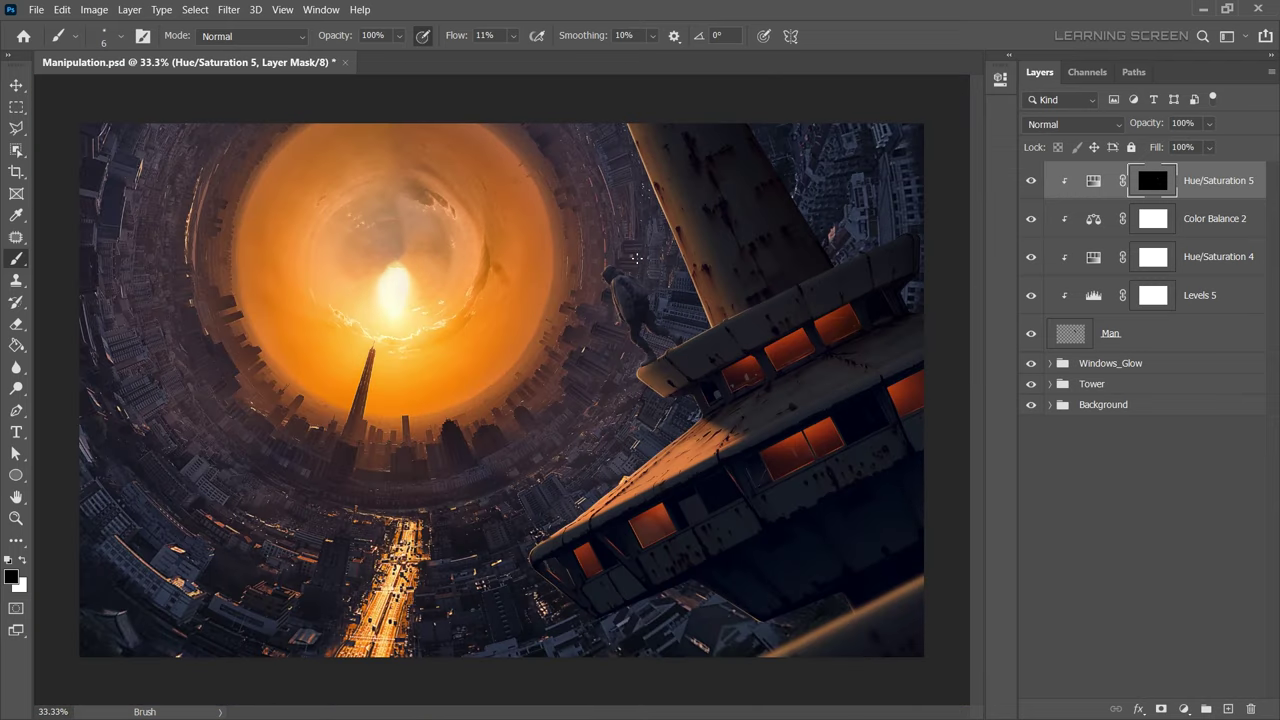
Group the man's layers and adjustments into a group named 'Man'.
left_click(1100, 180)
left_click(1148, 335, "shift")
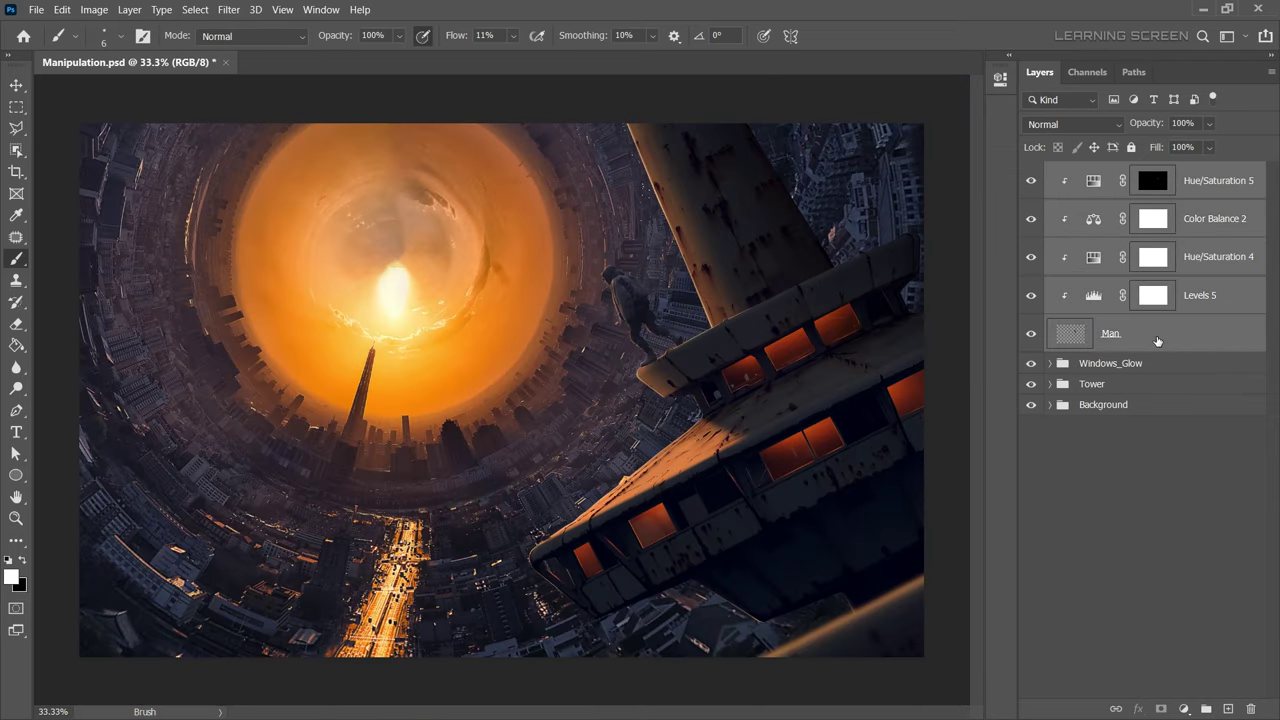
right_click(1150, 335)
left_click(964, 150)
type("Man")
key("Return")
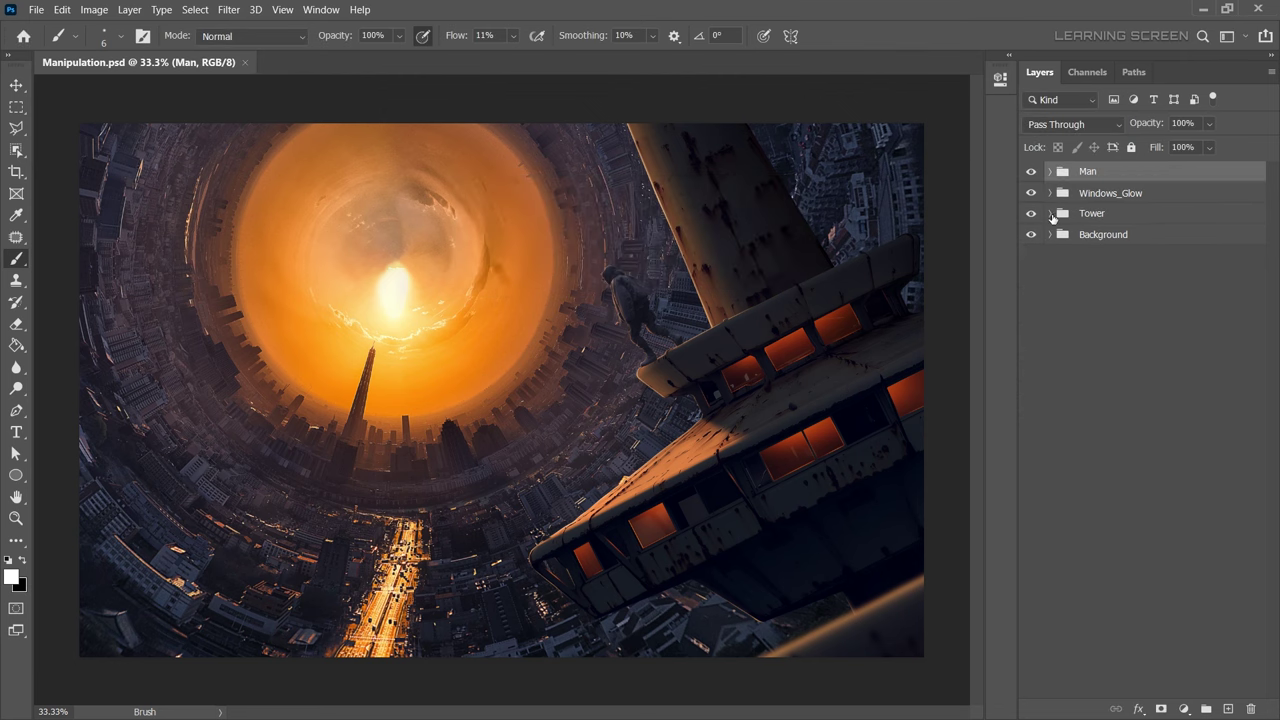
Paint on the Tower's Hue/Saturation 1 mask to tone down the glow under the shoe.
left_click(1049, 213)
left_click(1176, 472)
scroll(651, 370, "up", 5)
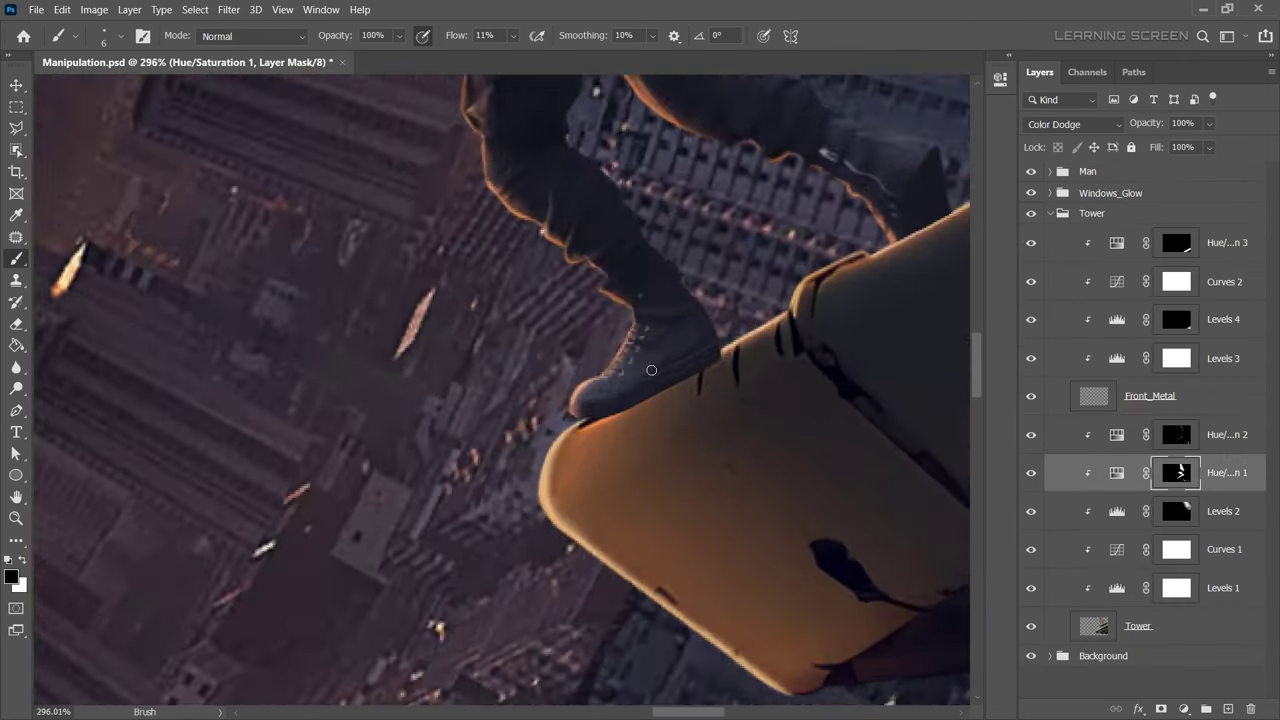
scroll(651, 394, "up", 3)
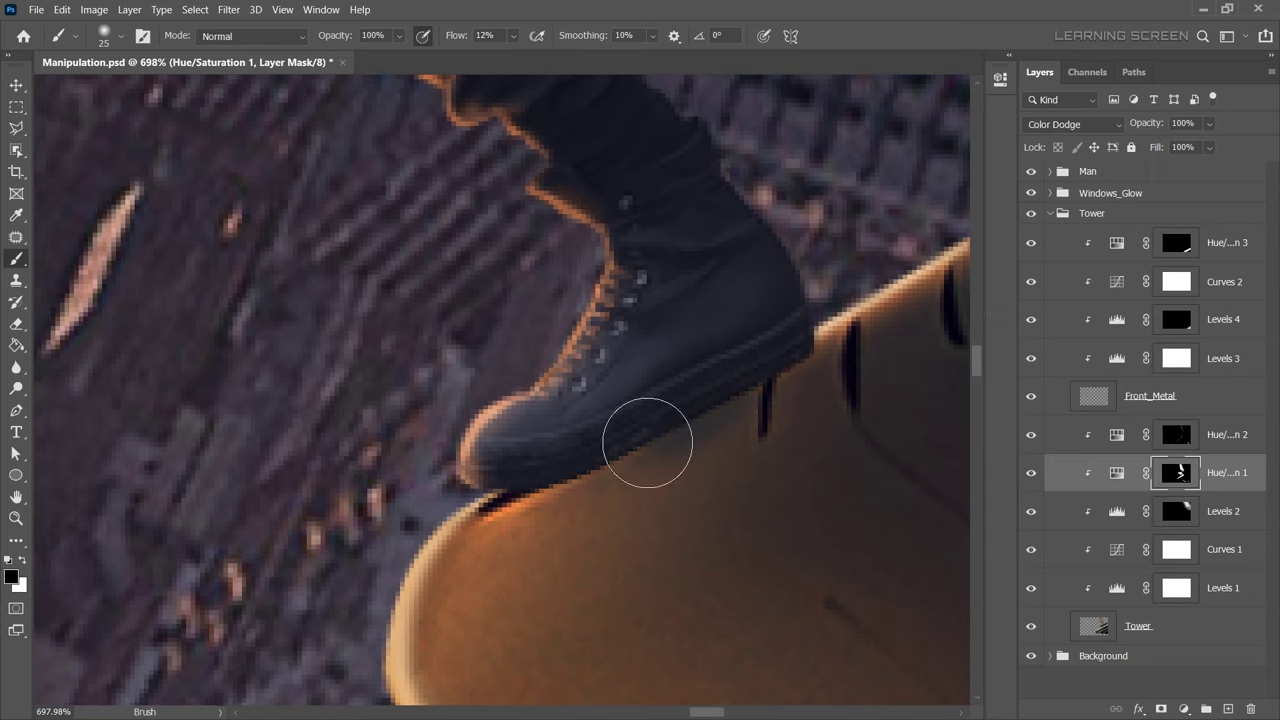
left_click_drag(647, 443, 942, 422)
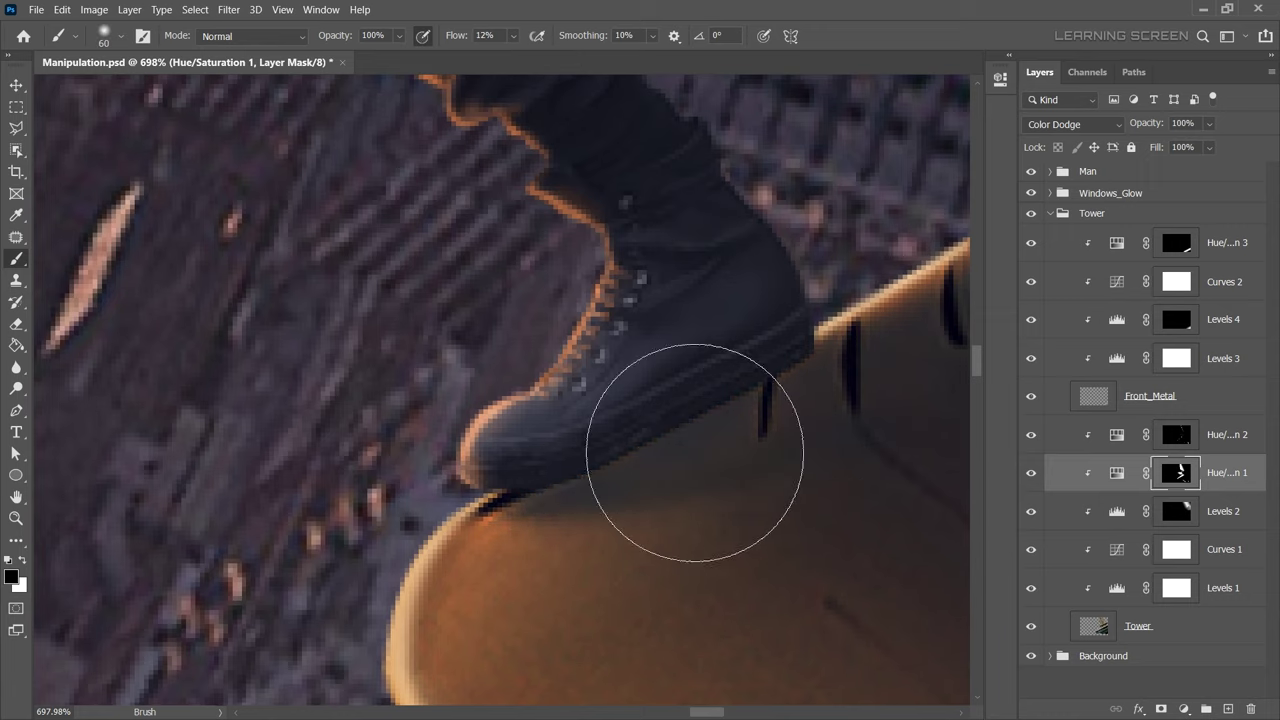
scroll(695, 452, "down", 5)
scroll(857, 400, "up", 3)
key("bracketleft")
key("bracketleft")
key("bracketleft")
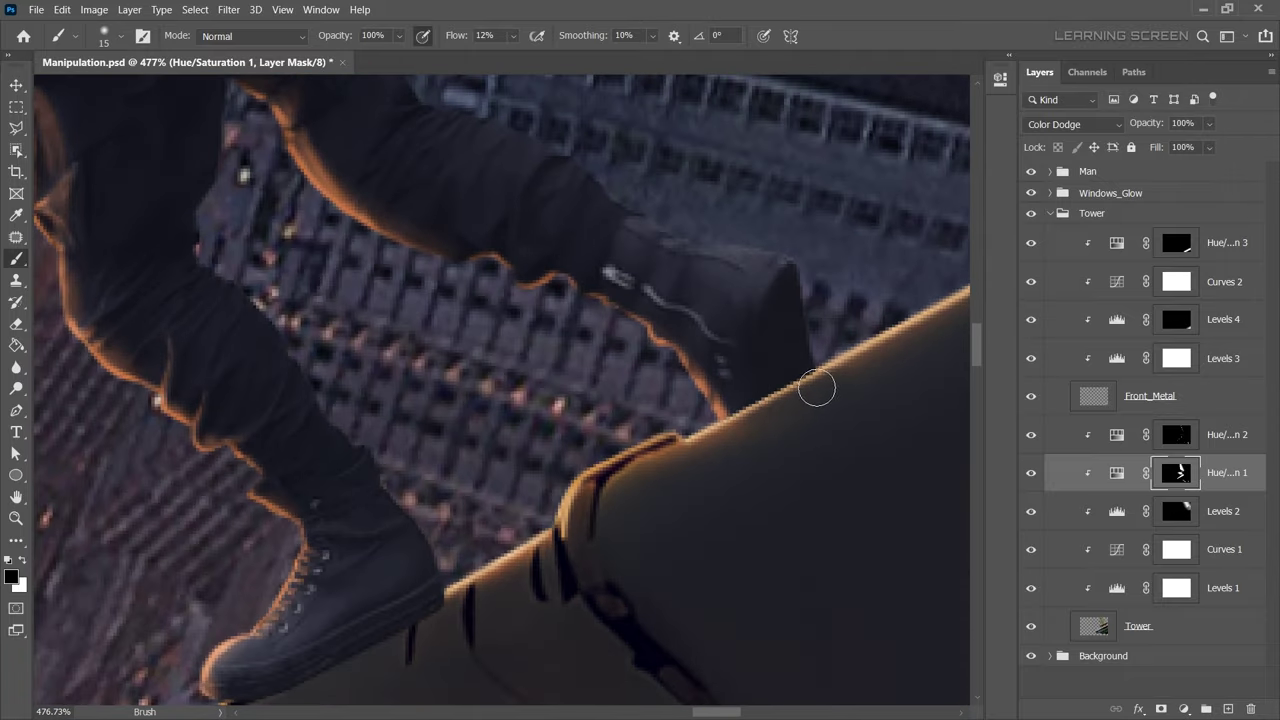
left_click(1031, 434)
left_click(1176, 434)
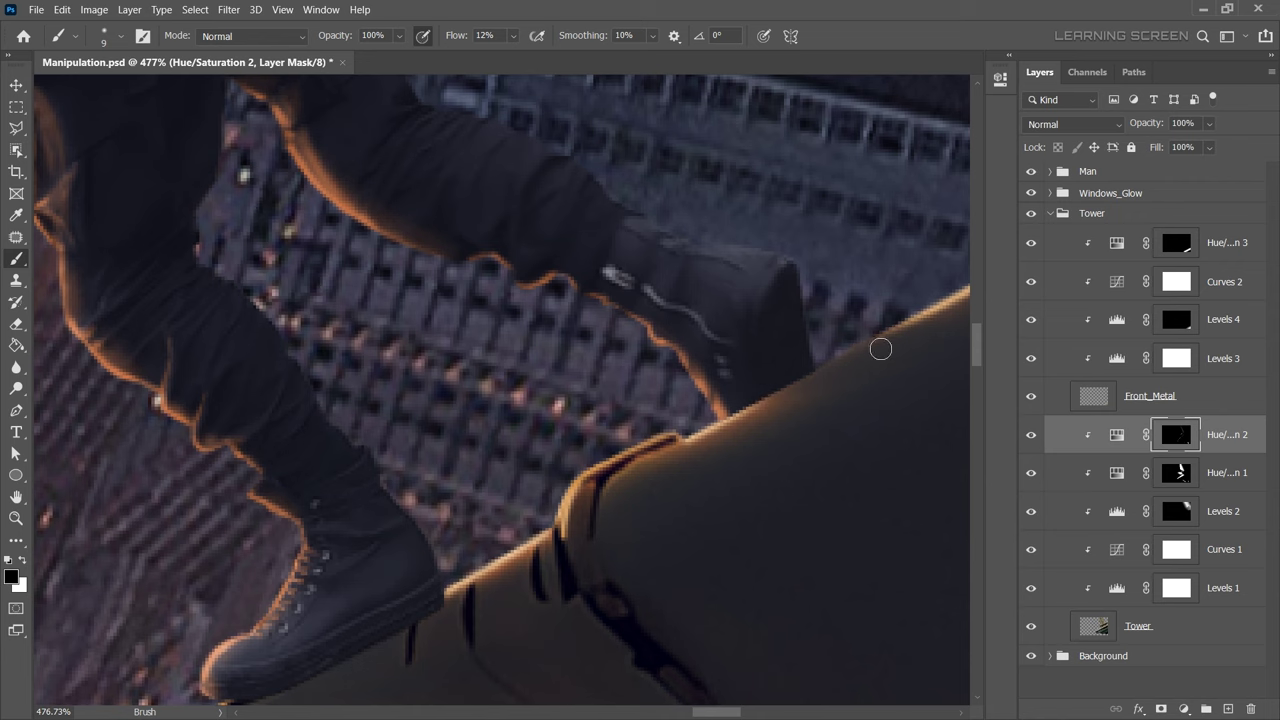
left_click_drag(540, 533, 800, 333)
key("alt+bracketleft")
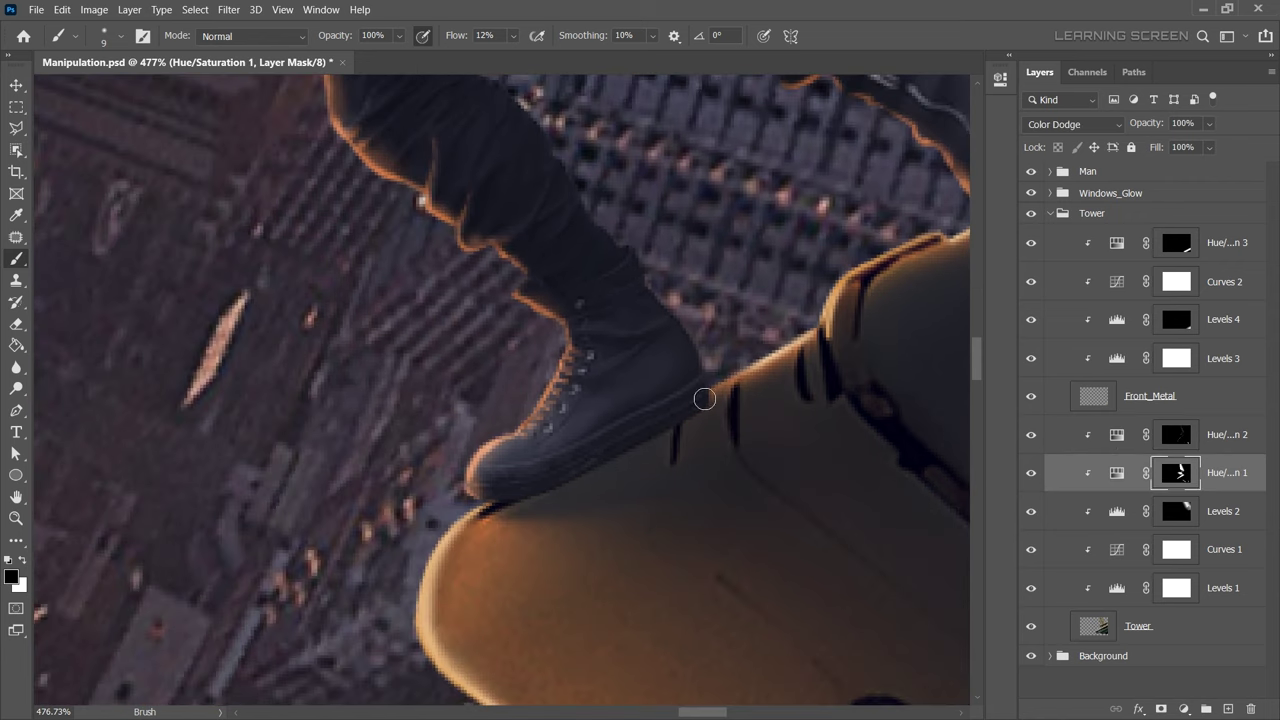
Add a Levels adjustment above Hue/Saturation 5 inside the Man group.
left_click(1049, 213)
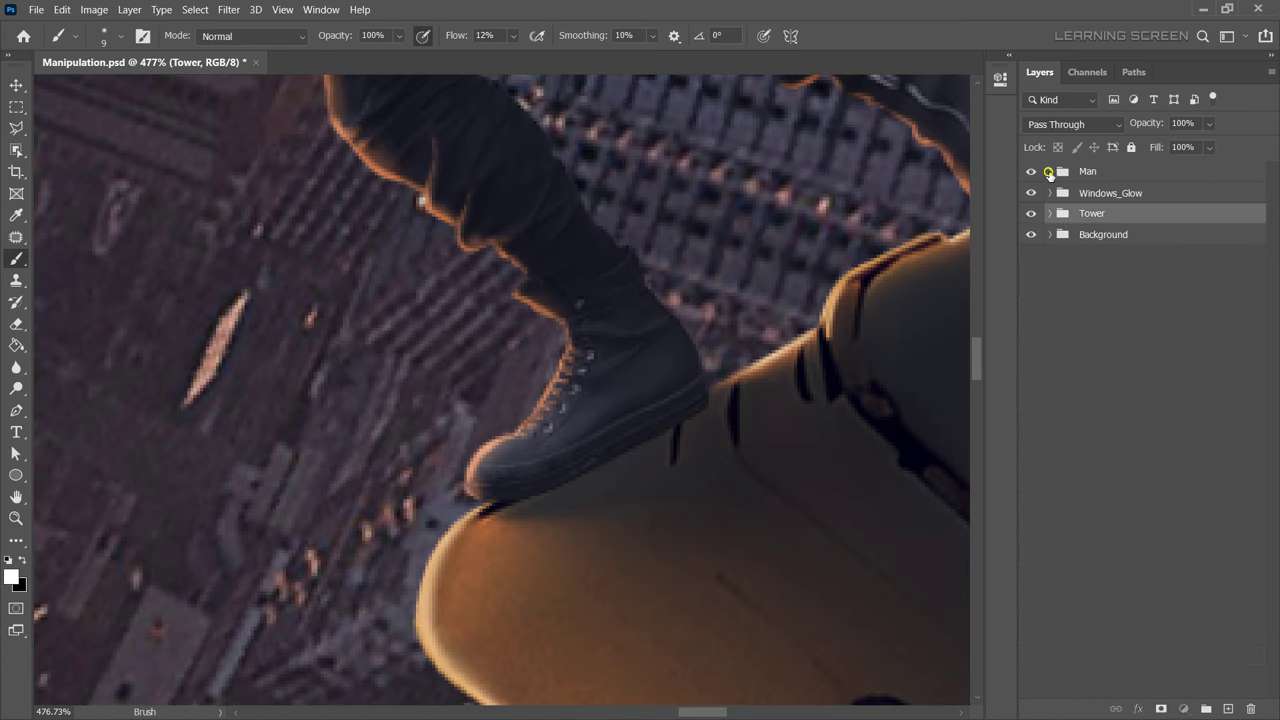
left_click(1049, 171)
left_click(1125, 210)
left_click(1183, 708)
left_click(1150, 489)
Darken Levels 6 by lowering output white, move it below the Man layer, and invert its mask.
left_click_drag(962, 301, 843, 301)
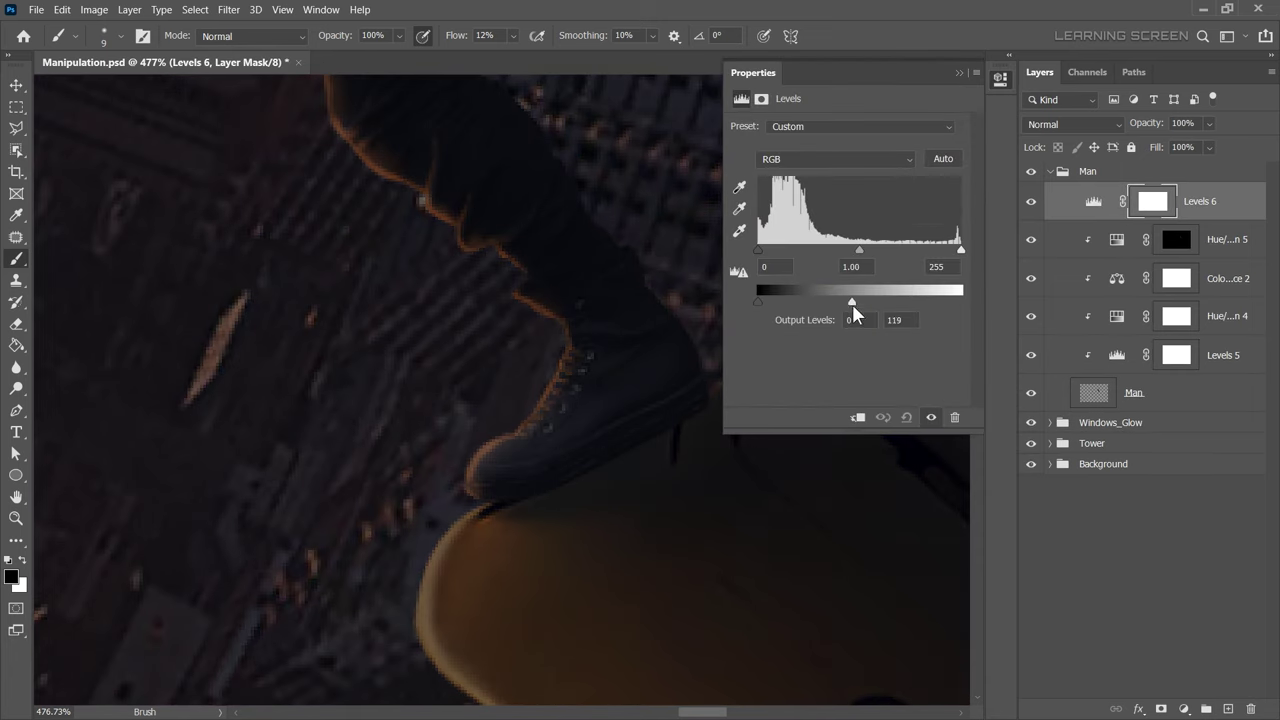
left_click_drag(1095, 201, 1106, 410)
key("ctrl+i")
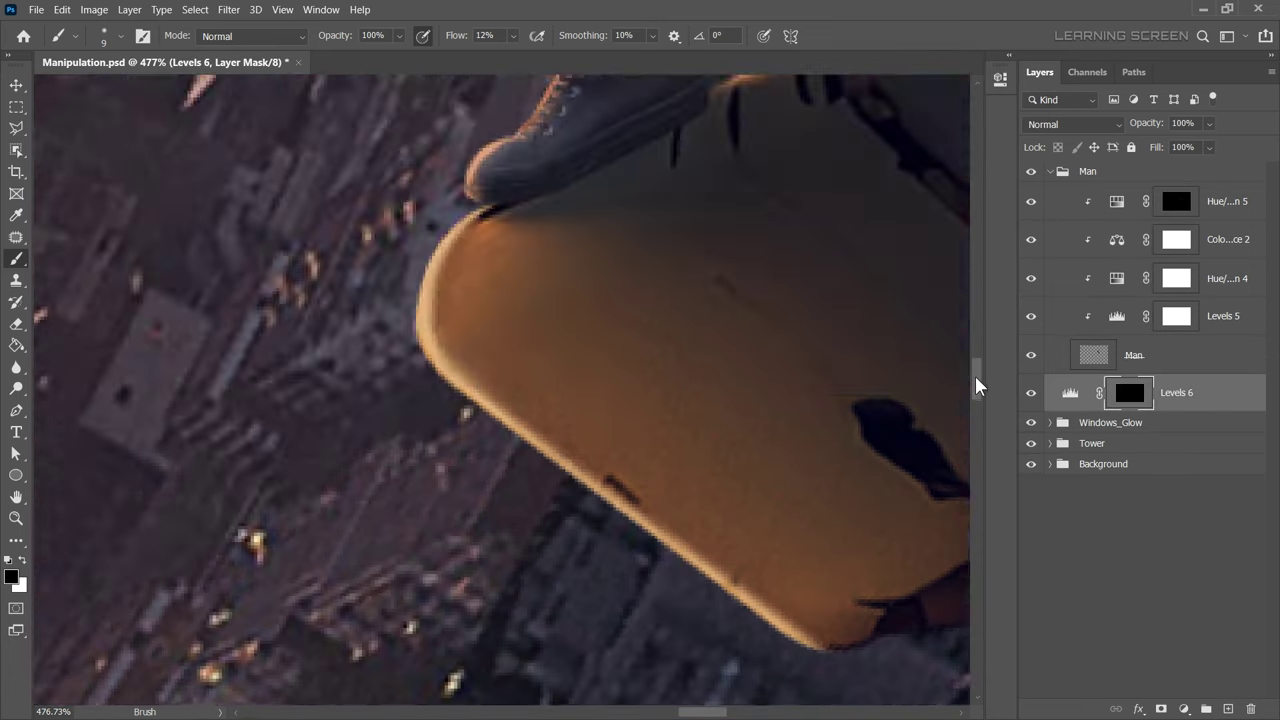
scroll(555, 404, "down", 5)
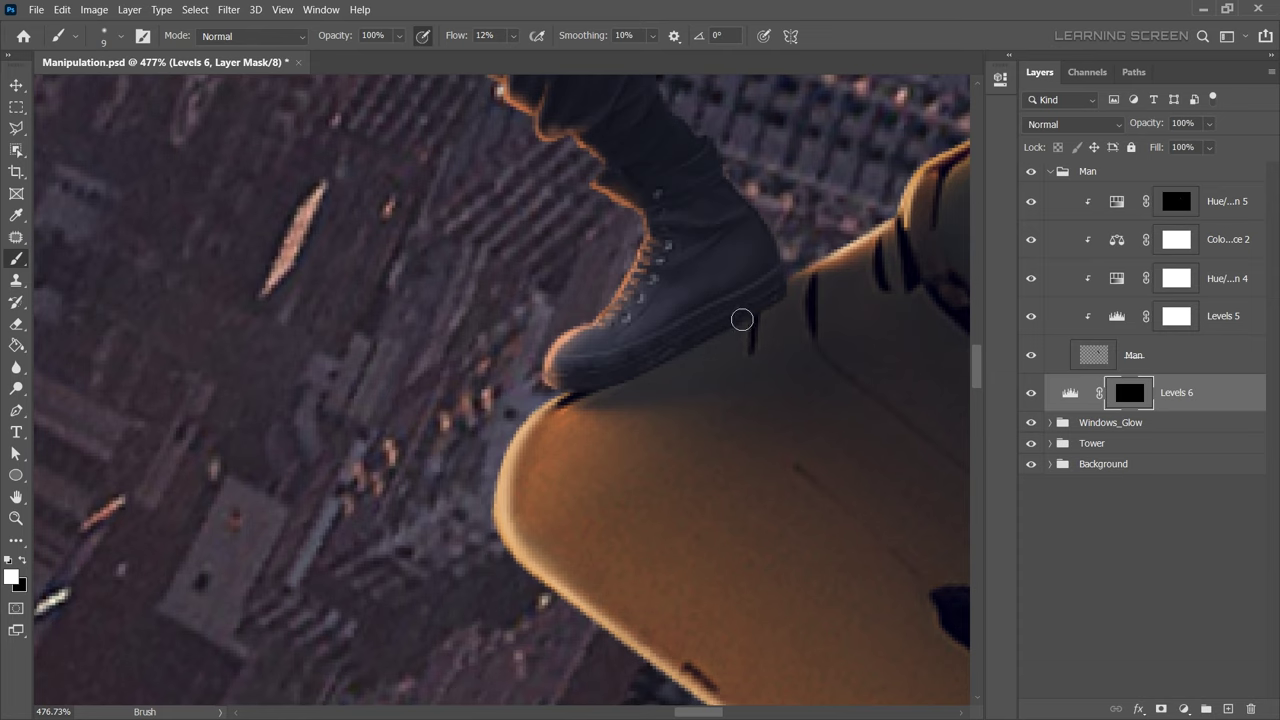
key("bracketleft")
key("bracketleft")
key("bracketleft")
scroll(588, 365, "up", 3)
scroll(588, 365, "right", 5)
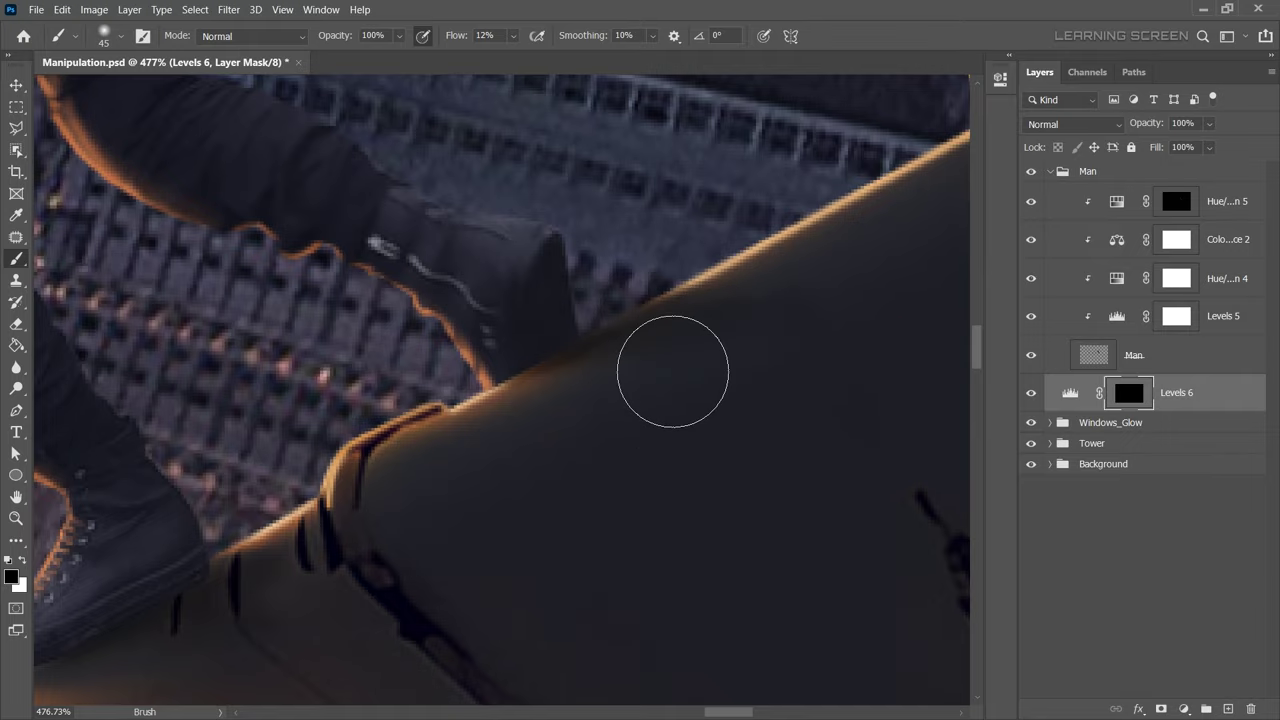
key("ctrl+minus")
key("ctrl+minus")
key("ctrl+minus")
key("ctrl+minus")
key("ctrl+minus")
key("ctrl+equal")
key("ctrl+equal")
key("ctrl+equal")
key("ctrl+equal")
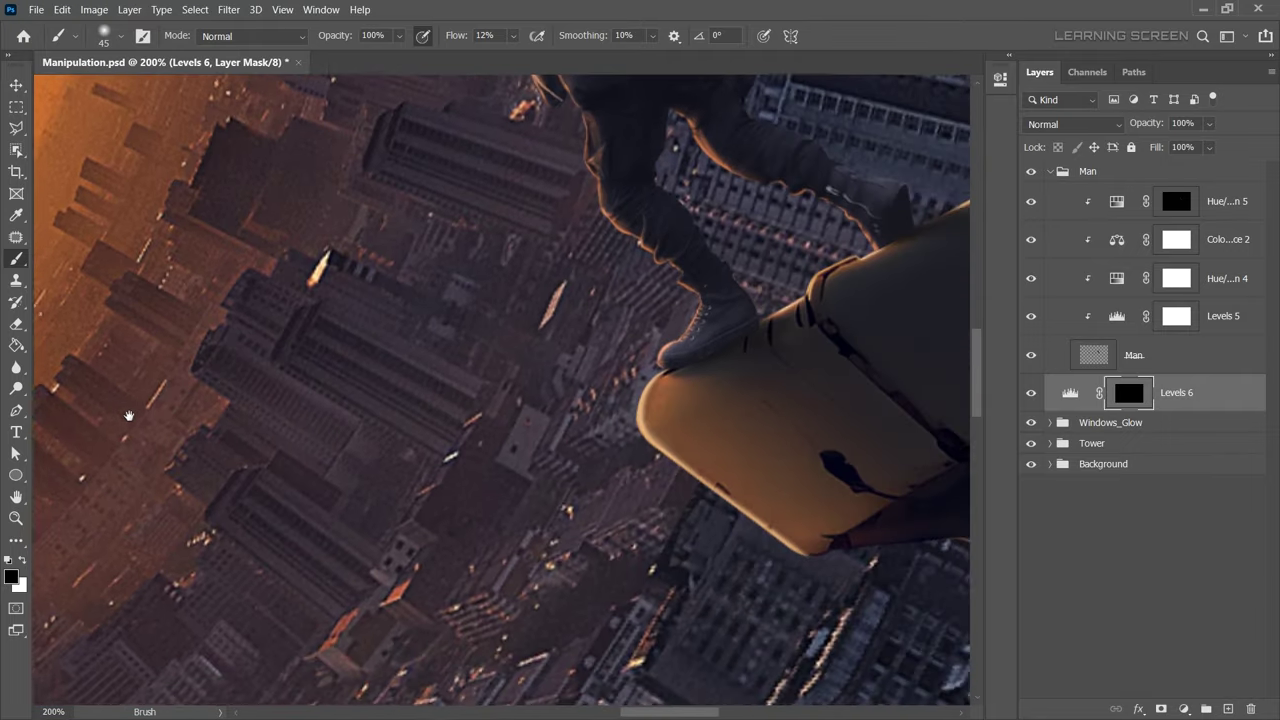
scroll(492, 451, "right", 3)
scroll(651, 329, "down", 3)
Draw a polygonal lasso selection around the shoe and ready the brush on the Levels 6 mask.
key("v")
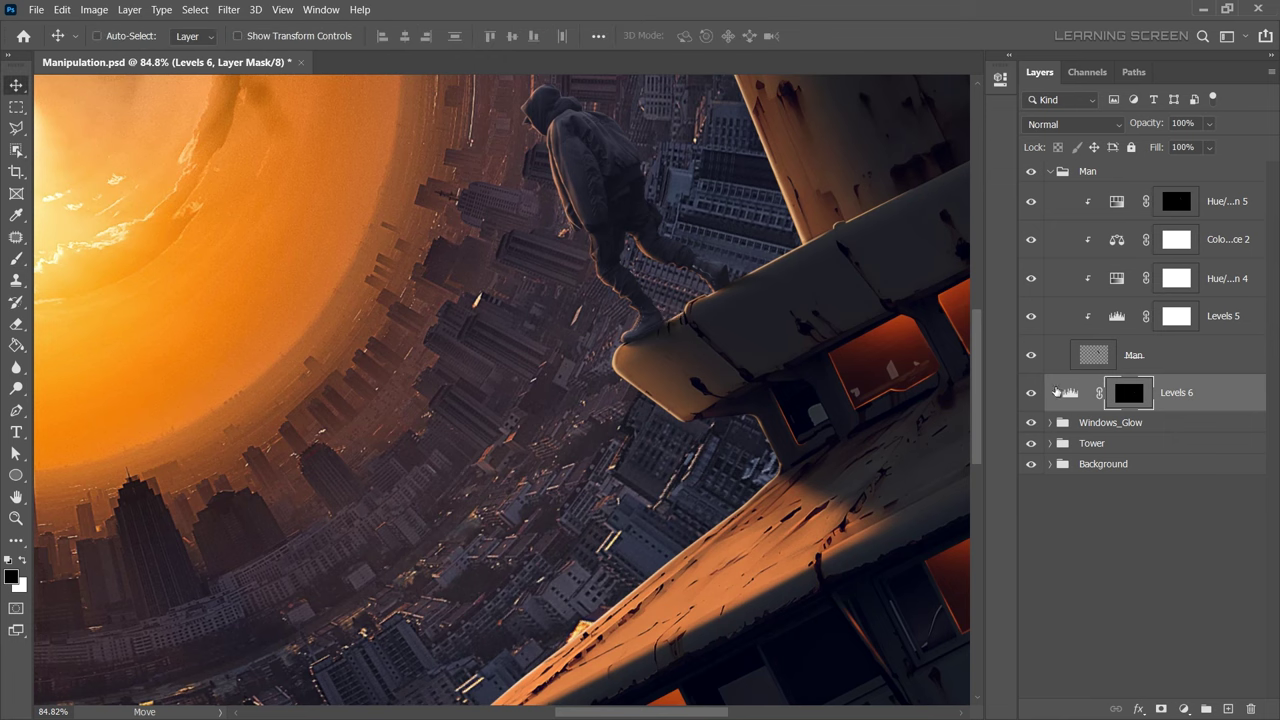
left_click(1094, 355)
scroll(640, 330, "up", 5)
scroll(885, 300, "up", 3)
key("l")
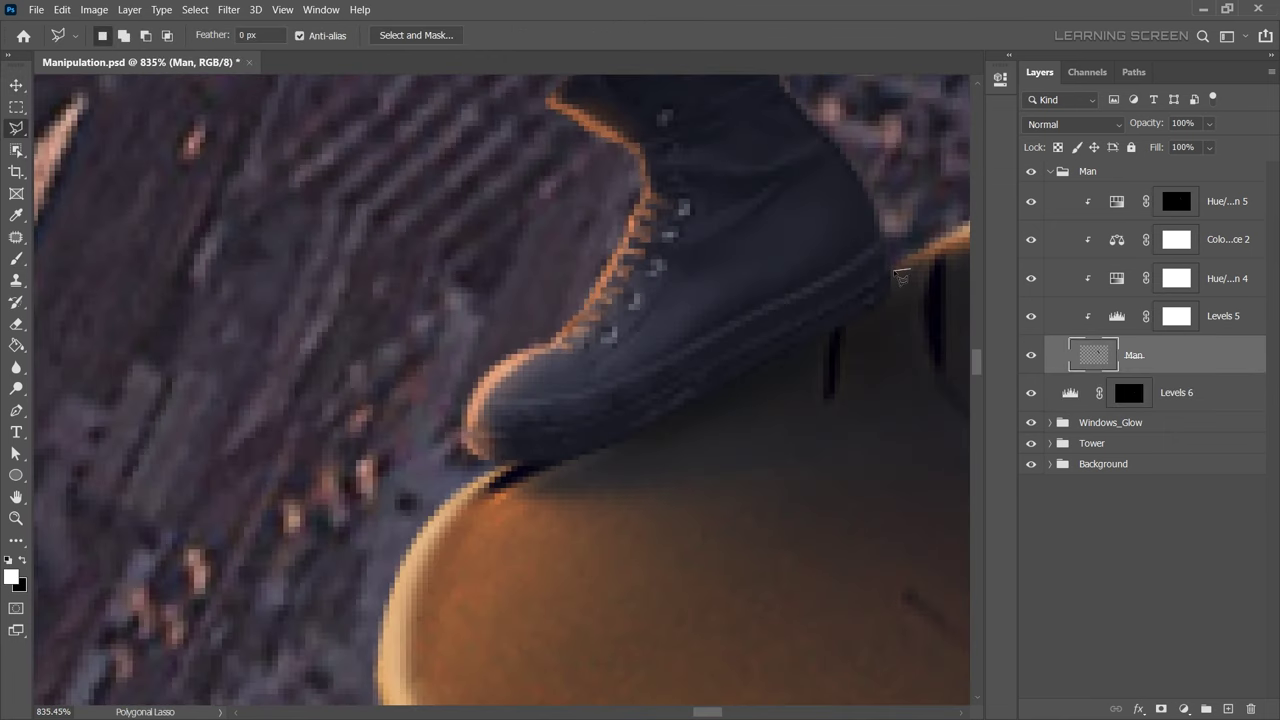
double_click(887, 402)
scroll(887, 402, "down", 3)
scroll(600, 400, "up", 4)
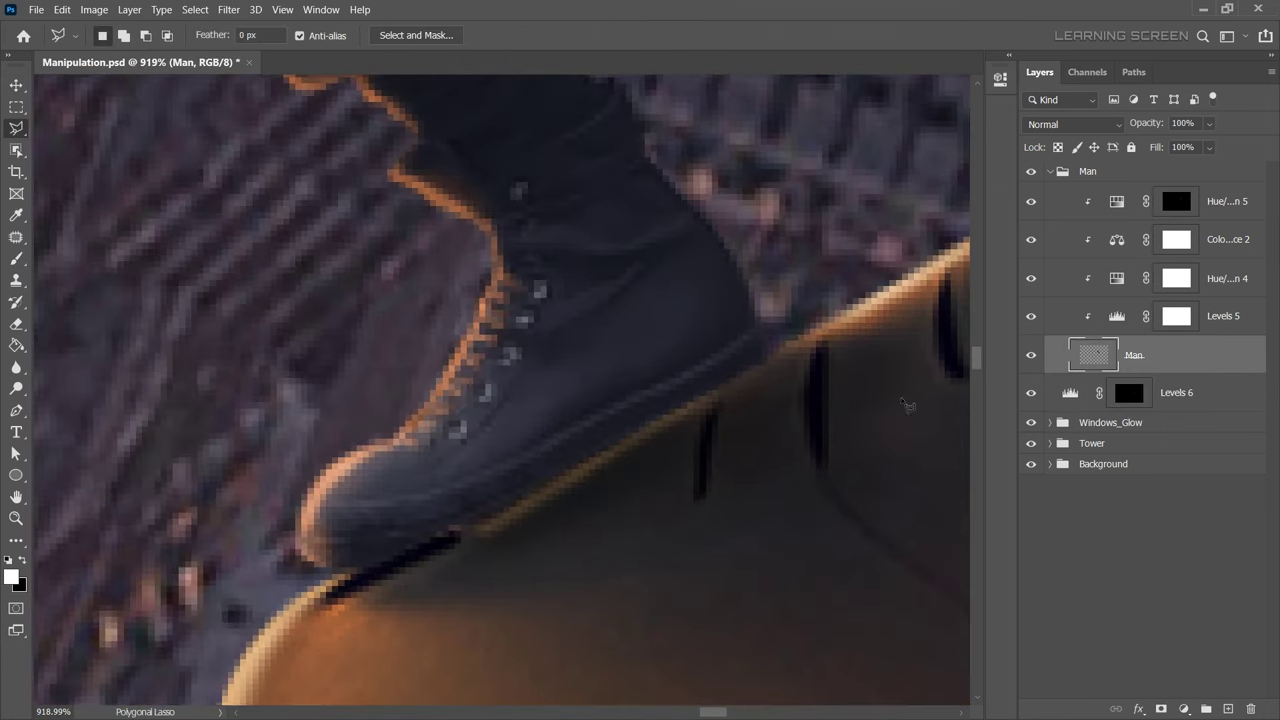
left_click(1128, 392)
key("b")
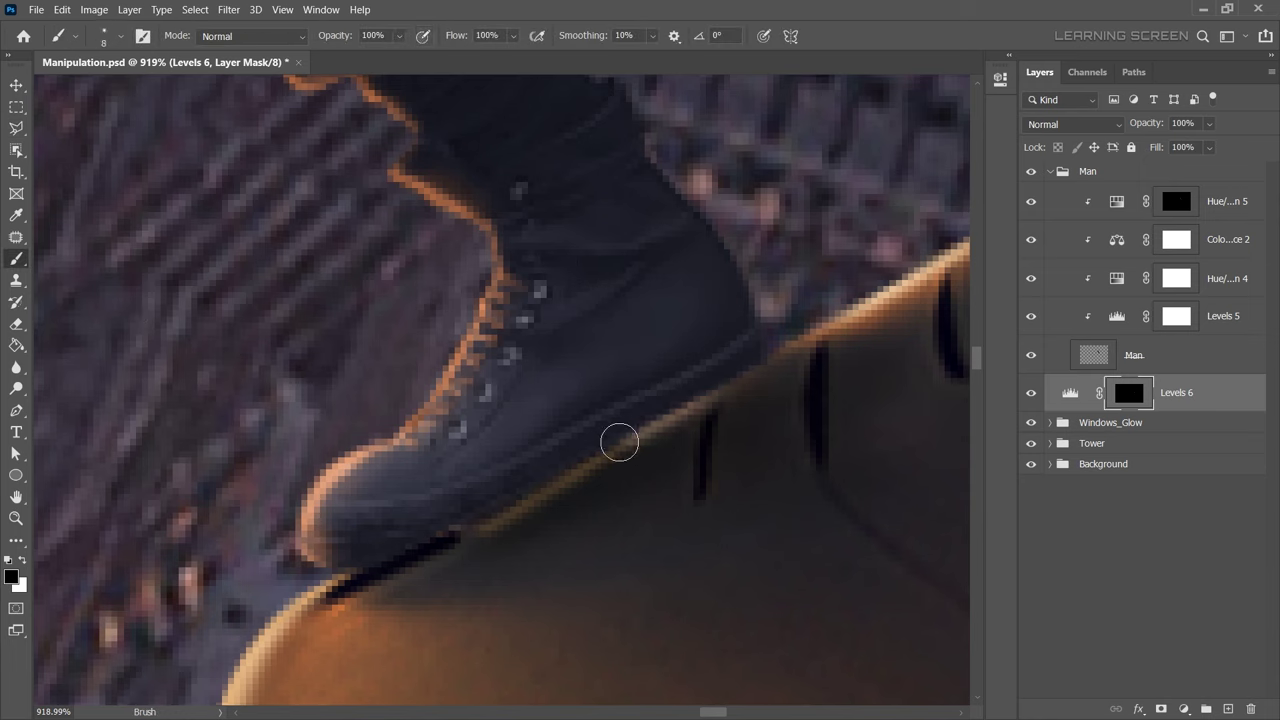
Check the Tower group's Hue/Saturation 2 mask, then return to the Levels 6 mask.
left_click(1050, 171)
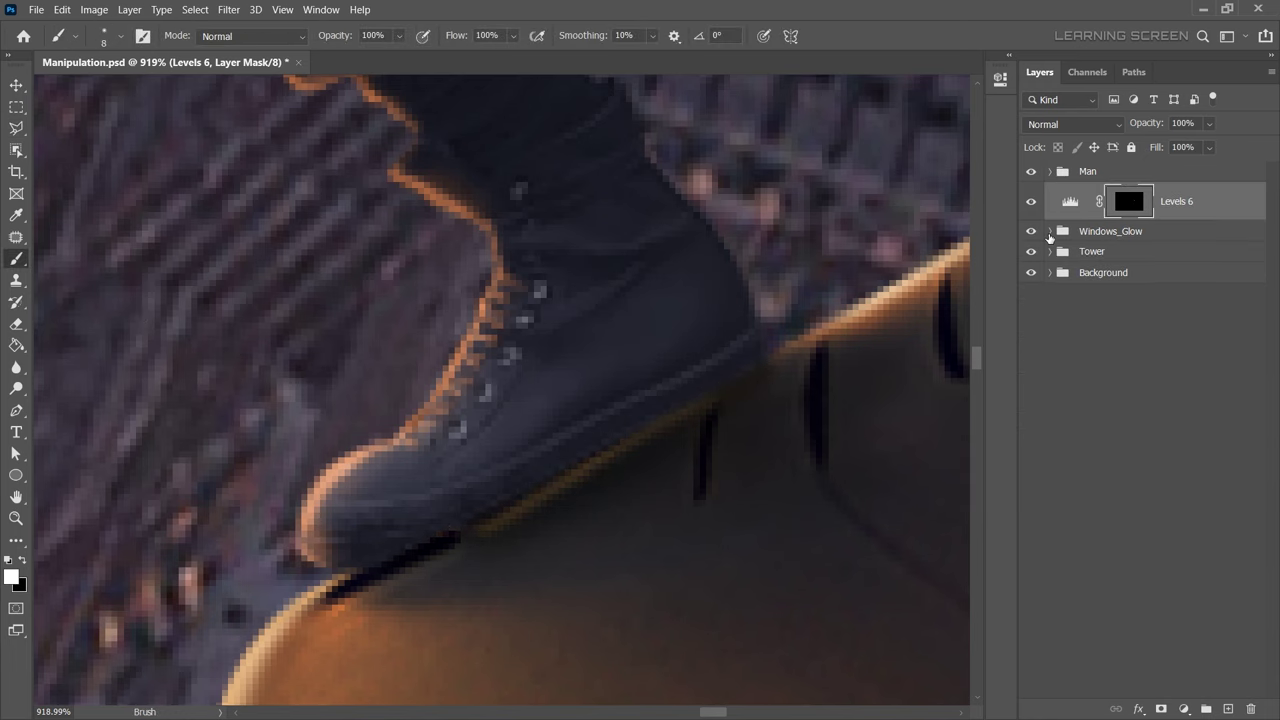
left_click(1050, 251)
left_click(1176, 472)
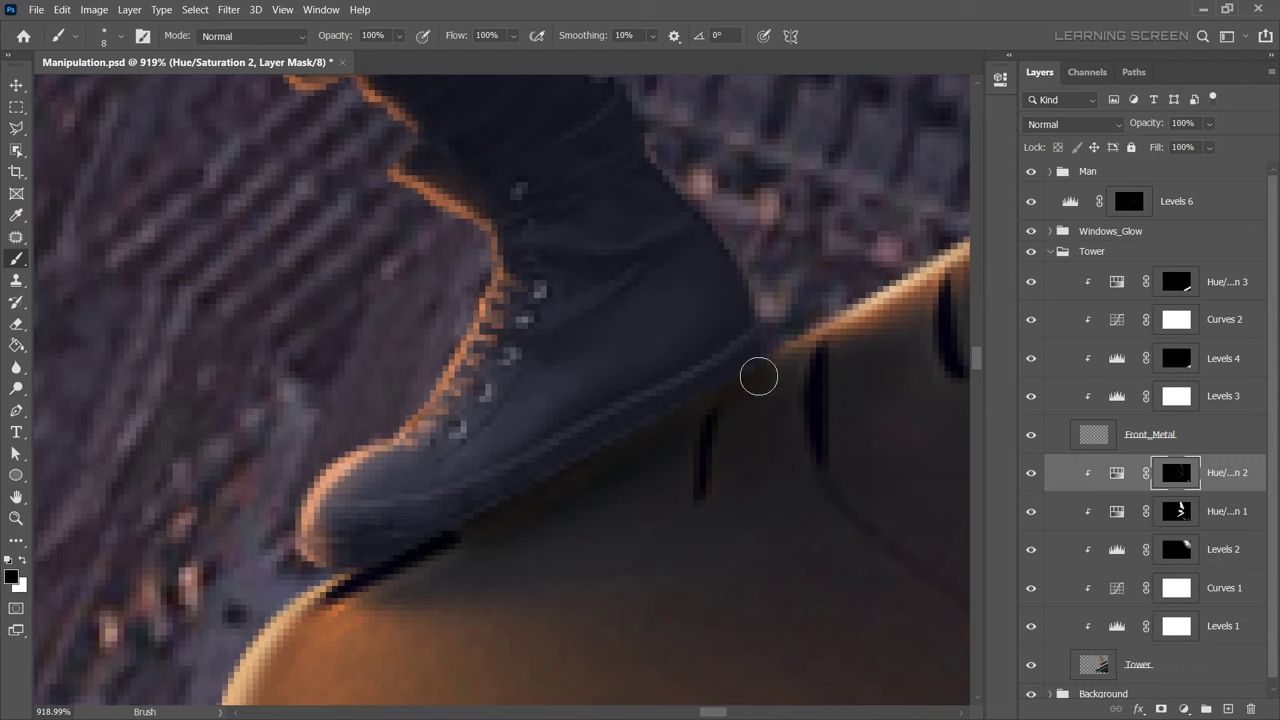
left_click(1050, 251)
left_click(1050, 171)
left_click(1128, 392)
Add a new Levels 7 adjustment above Hue/Saturation 5 to darken the man.
left_click(1070, 124)
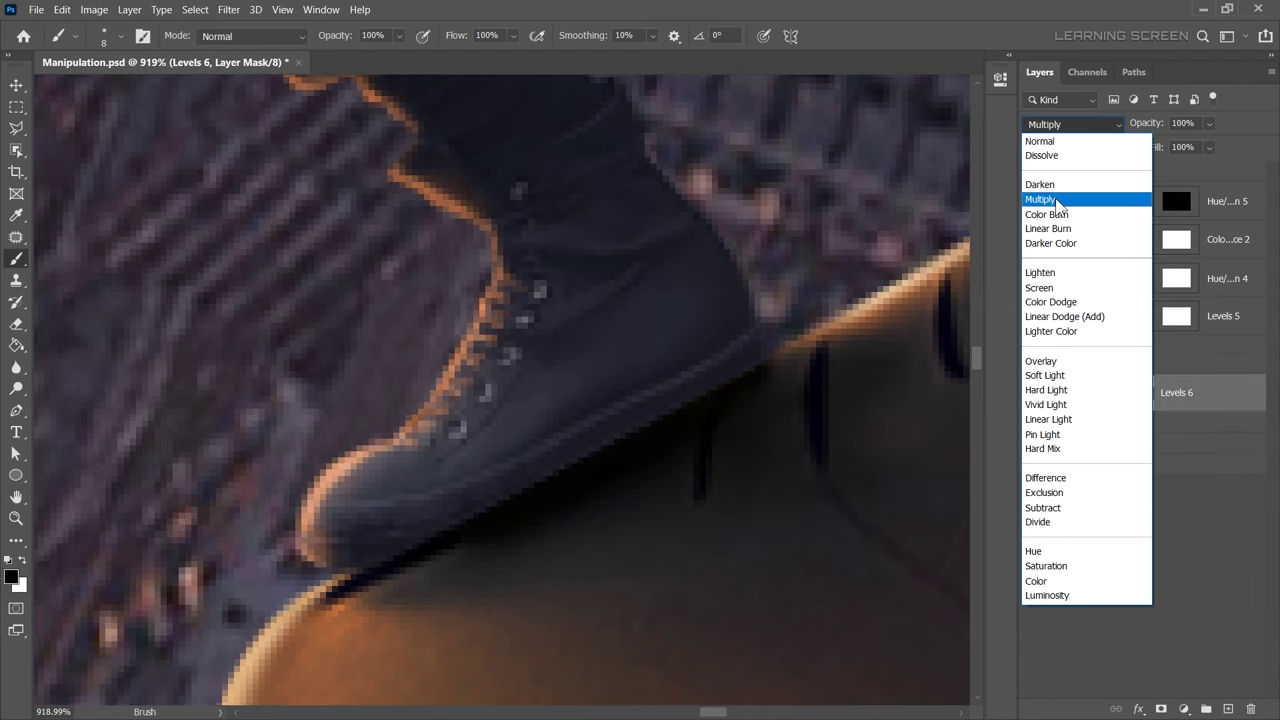
left_click(1080, 200)
left_click(1176, 201)
left_click(1183, 708)
left_click(1168, 480)
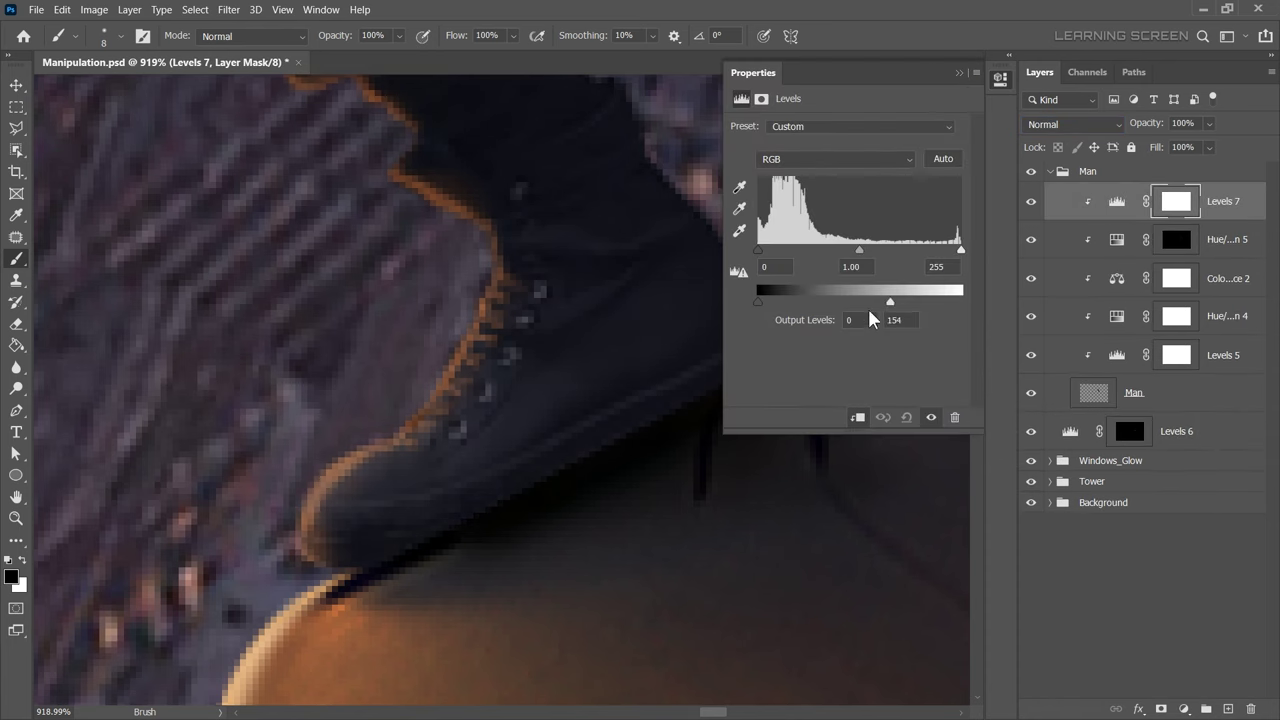
left_click(1176, 201)
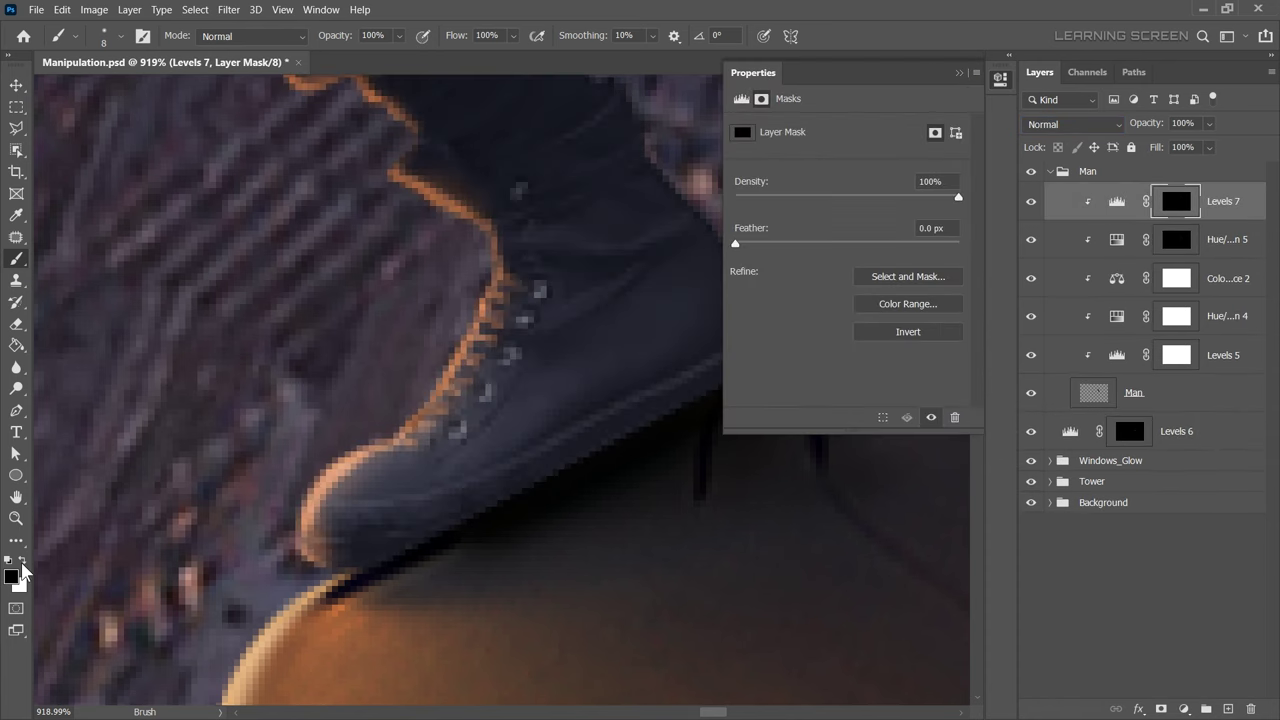
Paint Levels 7's mask in white and set its blend mode to Luminosity.
left_click(22, 562)
scroll(466, 349, "down", 3)
scroll(497, 314, "down", 3)
key("ctrl+z")
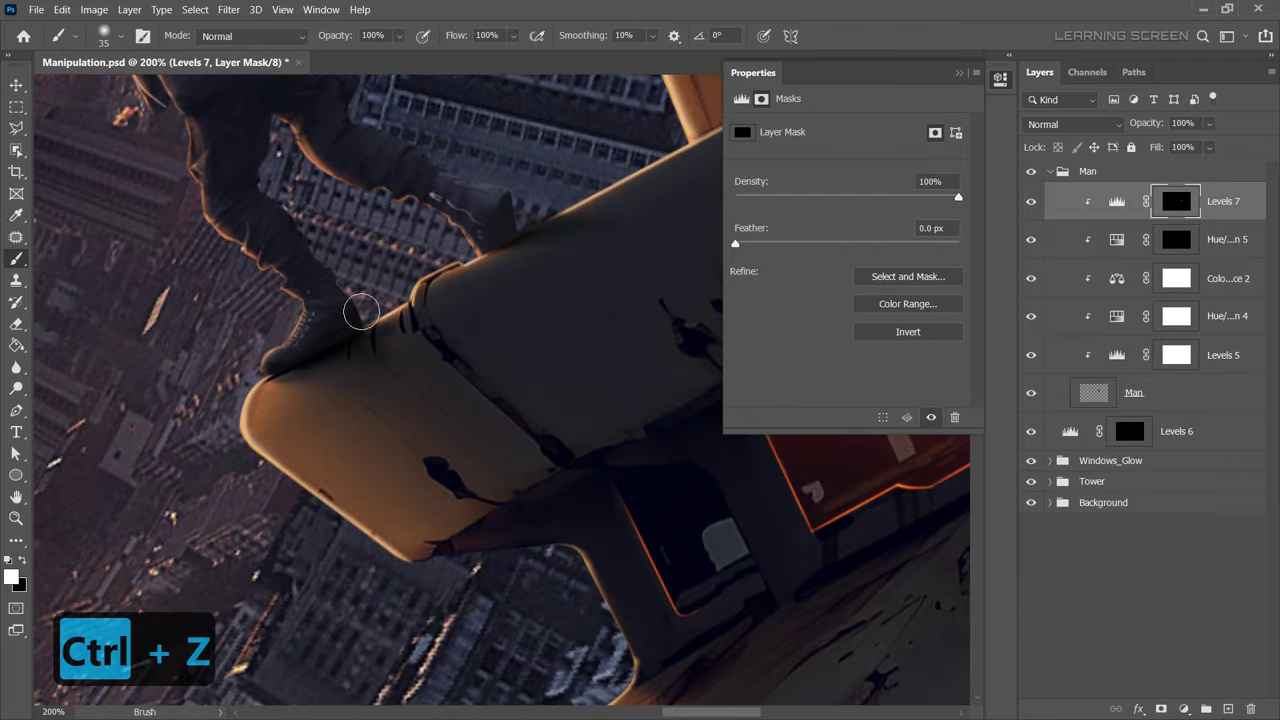
key("bracketright")
key("bracketright")
key("bracketright")
scroll(471, 171, "down", 2)
scroll(471, 157, "down", 2)
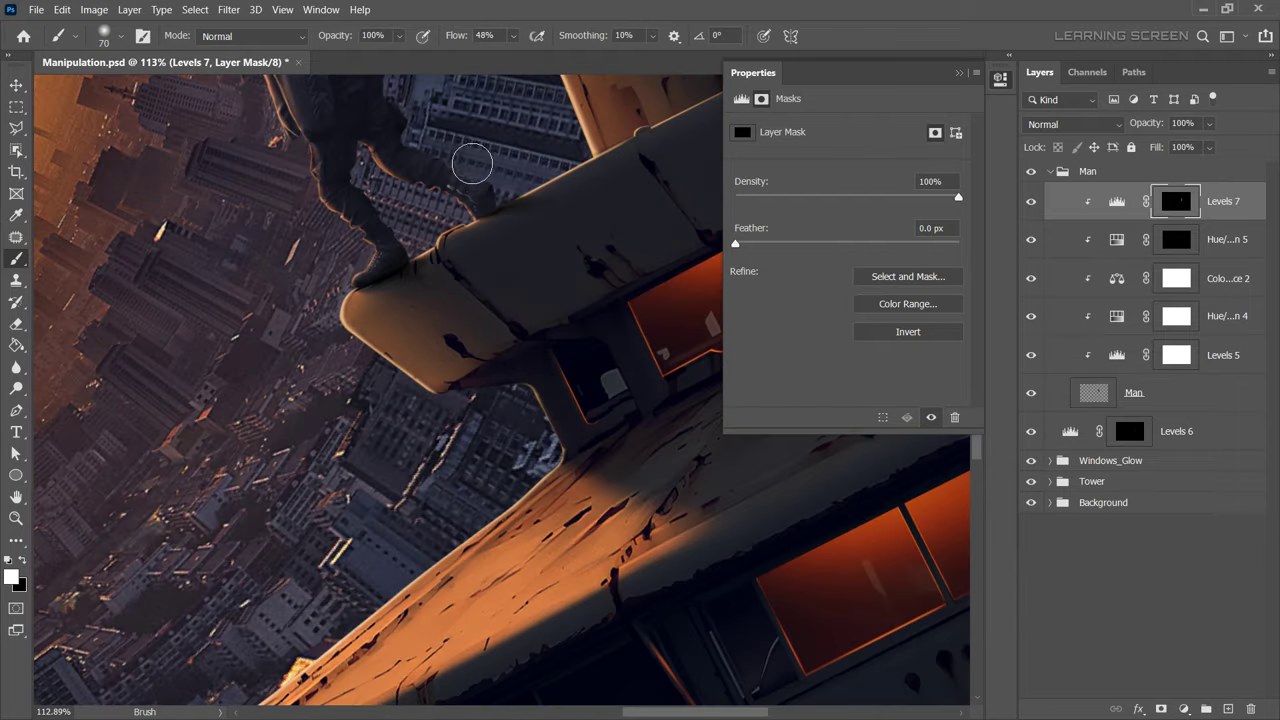
scroll(443, 300, "down", 2)
key("bracketright")
key("bracketright")
key("bracketright")
right_click(443, 300)
key("Escape")
key("bracketleft")
key("bracketleft")
key("bracketleft")
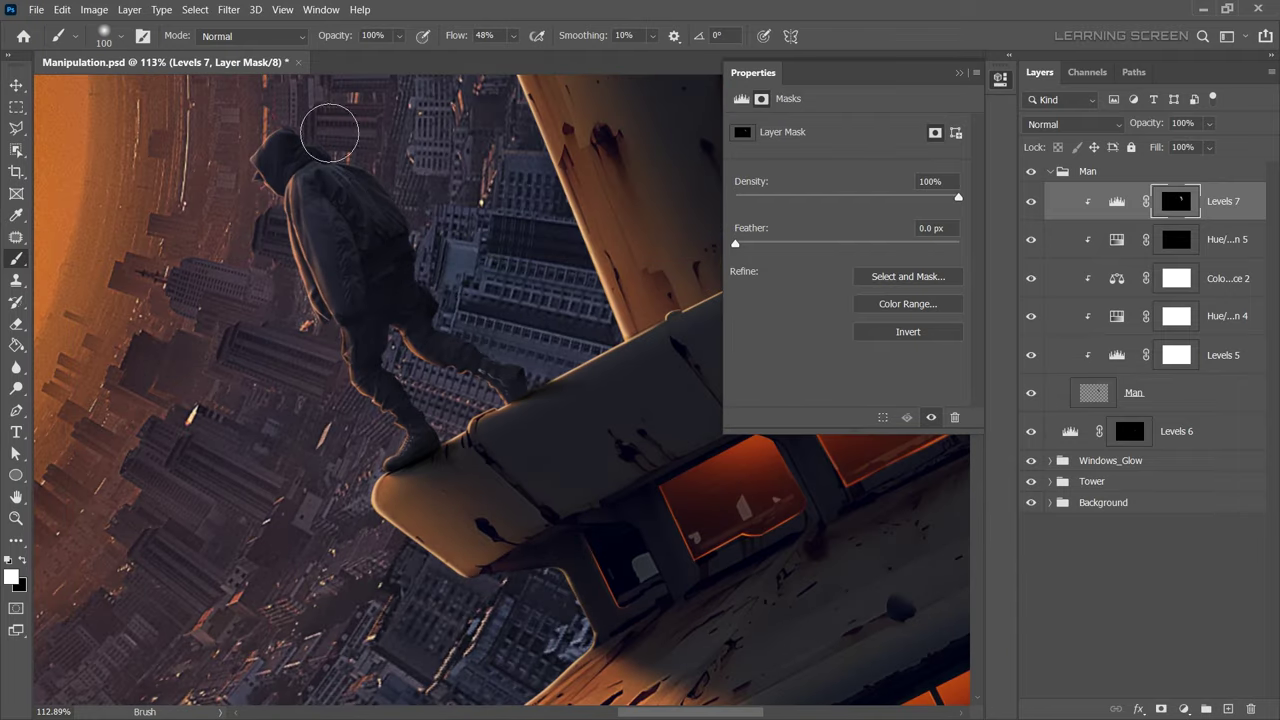
scroll(329, 129, "down", 5)
left_click(1070, 124)
left_click(1048, 596)
Repaint the Levels 6 mask with a smaller brush at 4% flow.
key("v")
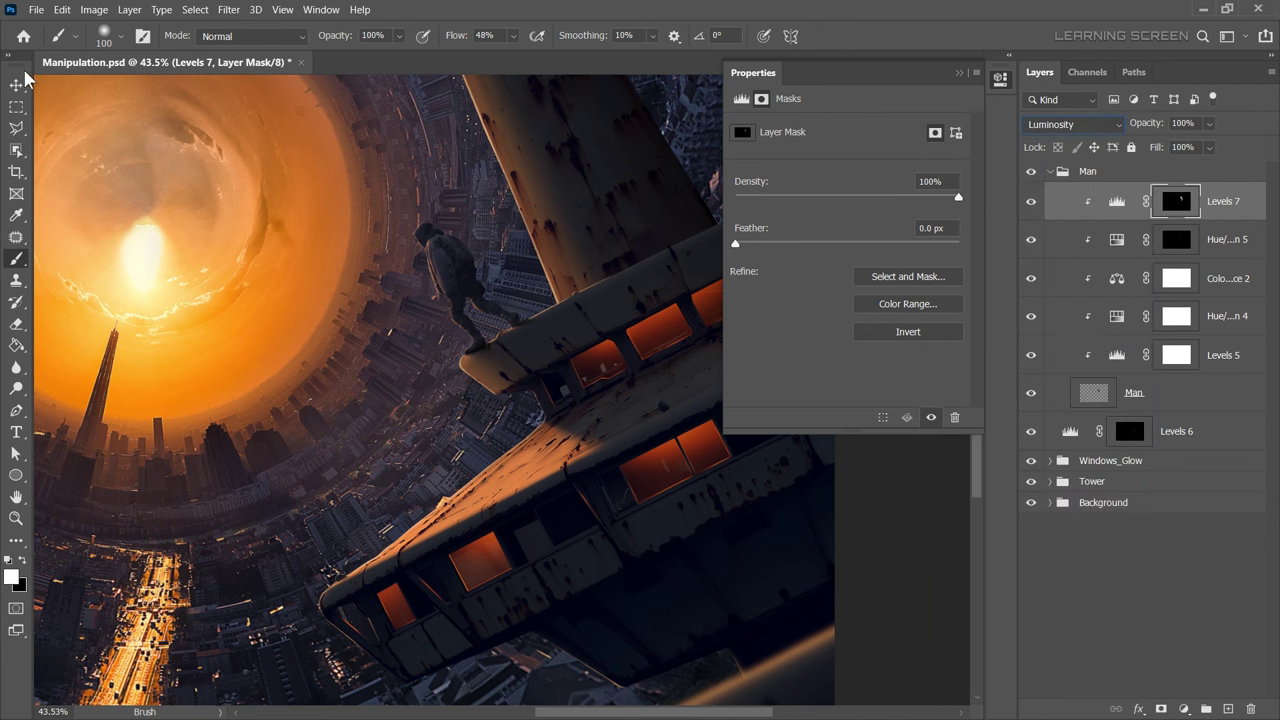
scroll(467, 350, "up", 8)
left_click(1176, 431)
key("b")
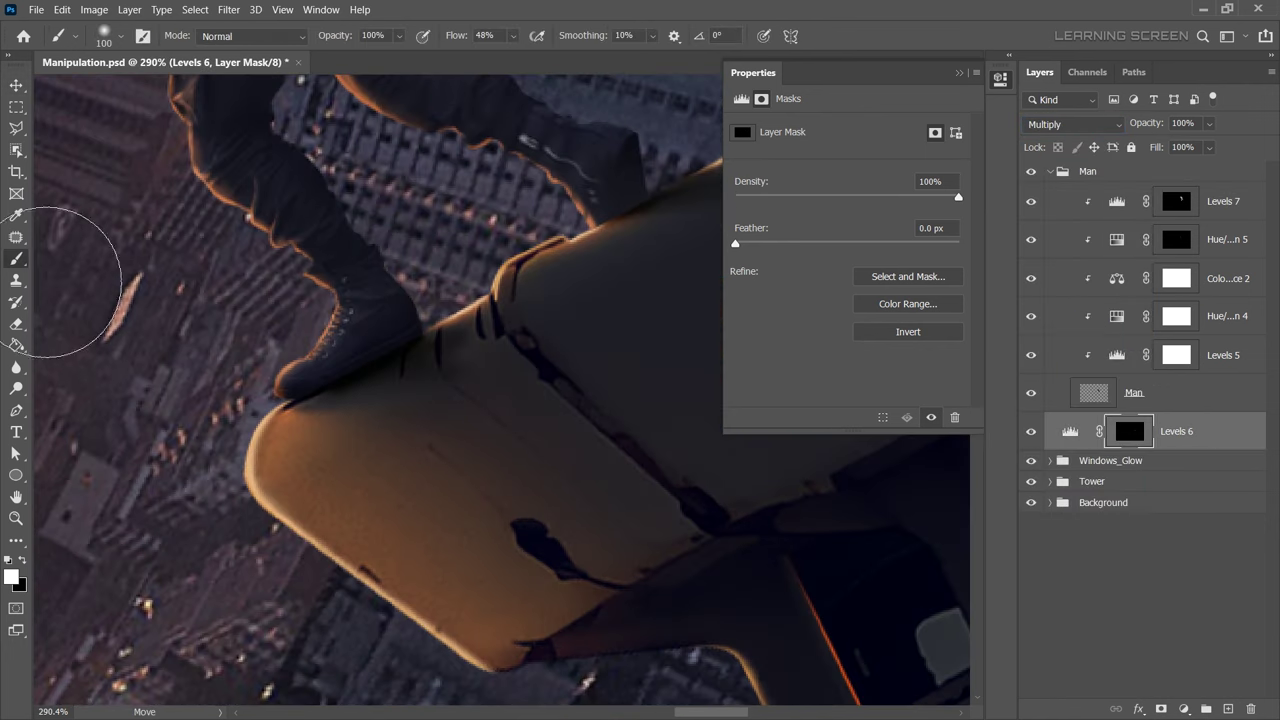
left_click_drag(513, 35, 486, 58)
scroll(443, 391, "up", 2)
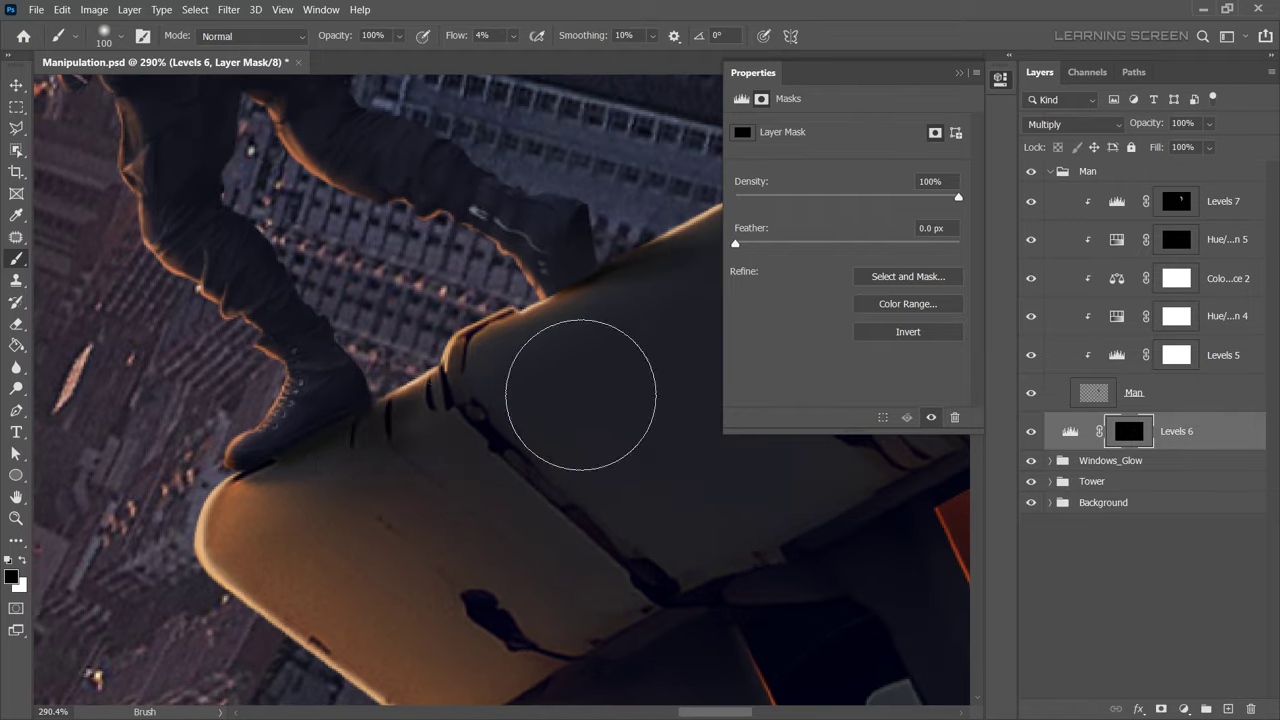
key("bracketleft")
key("bracketleft")
key("bracketleft")
scroll(460, 360, "down", 5)
scroll(460, 360, "down", 3)
scroll(460, 360, "down", 2)
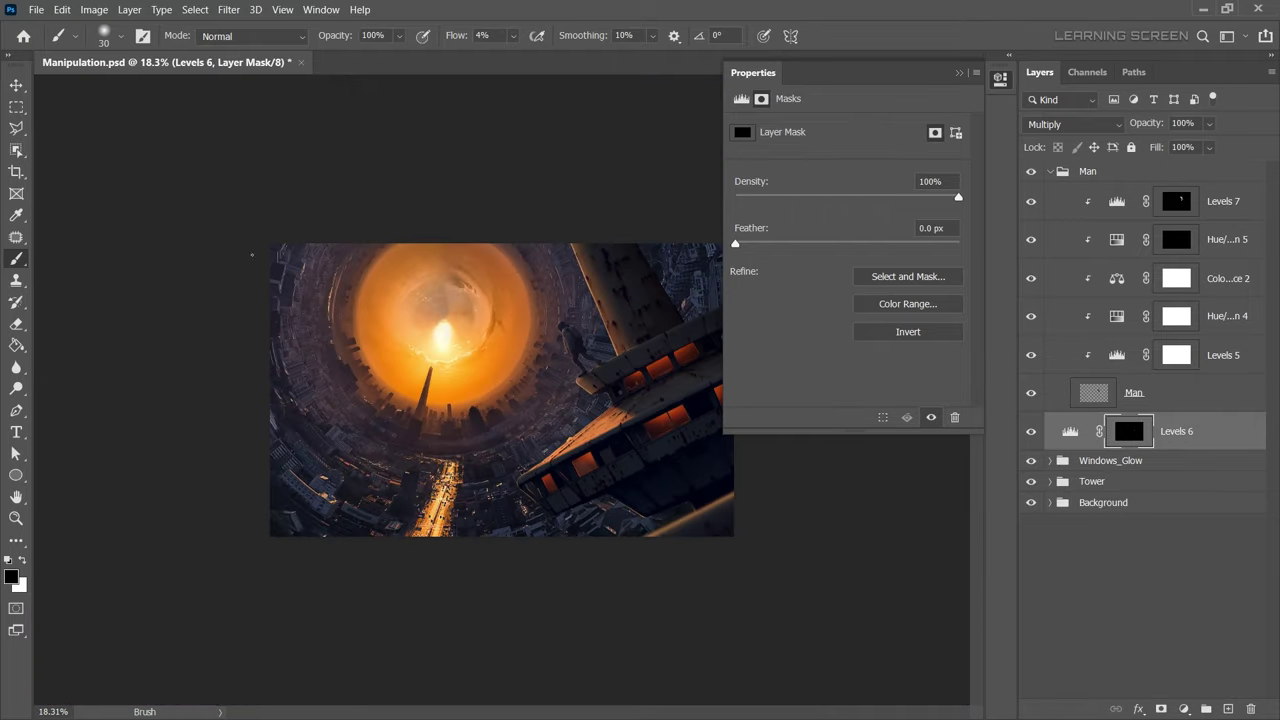
Review the Levels 5 settings and move Levels 6 to the top of the Man group.
key("v")
scroll(700, 450, "up", 3)
left_click(1050, 355)
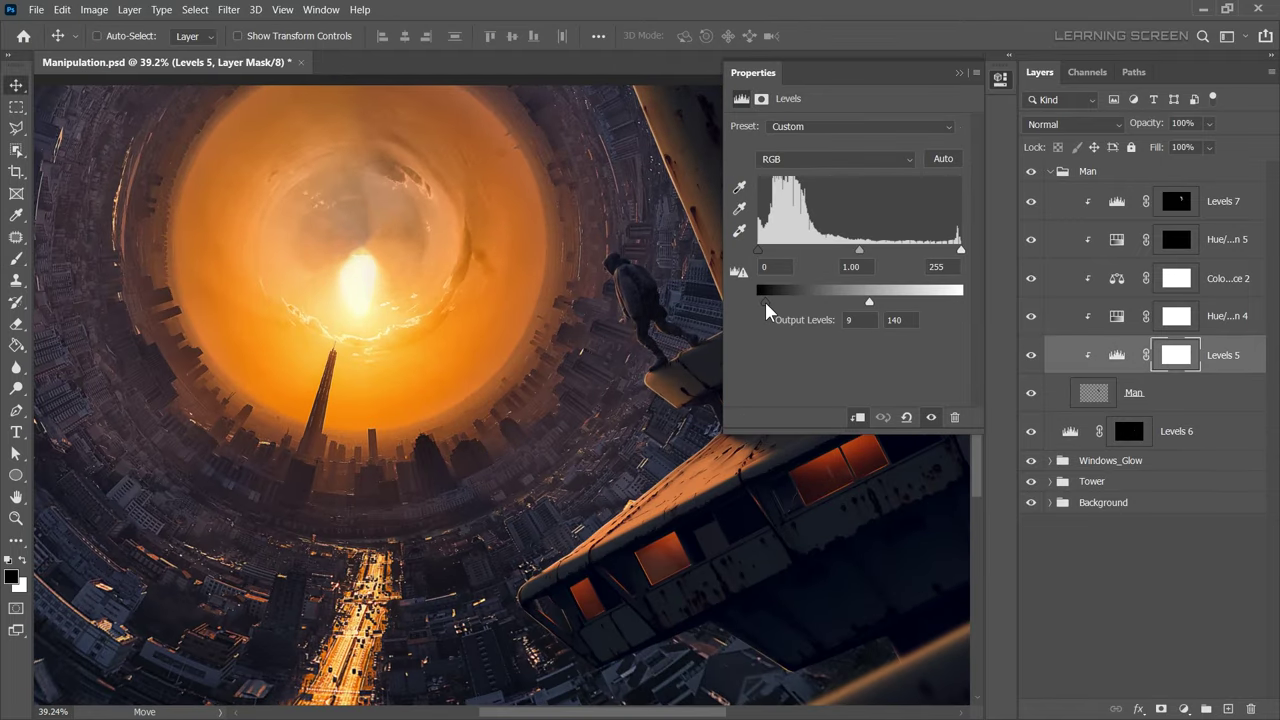
left_click(959, 72)
scroll(940, 150, "down", 2)
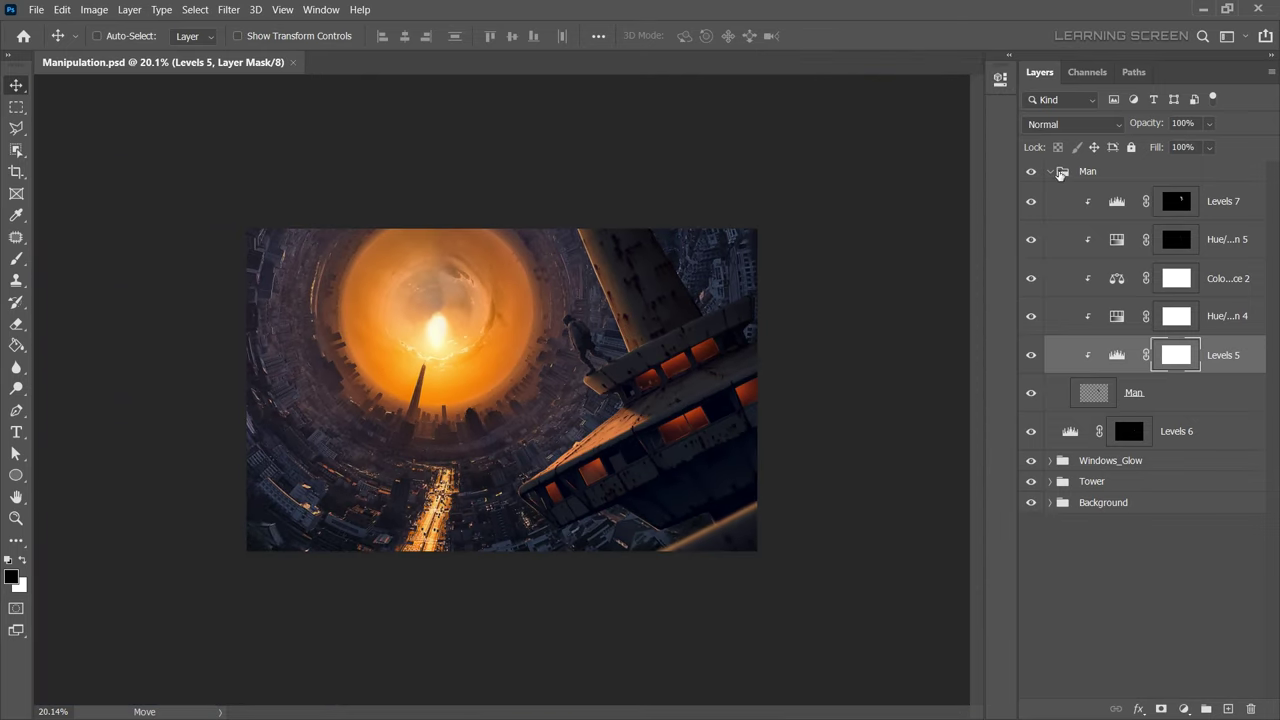
left_click(1049, 171)
mouse_move(1130, 431)
left_mouse_down()
mouse_move(1090, 185)
mouse_move(1118, 436)
left_mouse_up()
left_click(1049, 171)
key("ctrl+equal")
key("ctrl+equal")
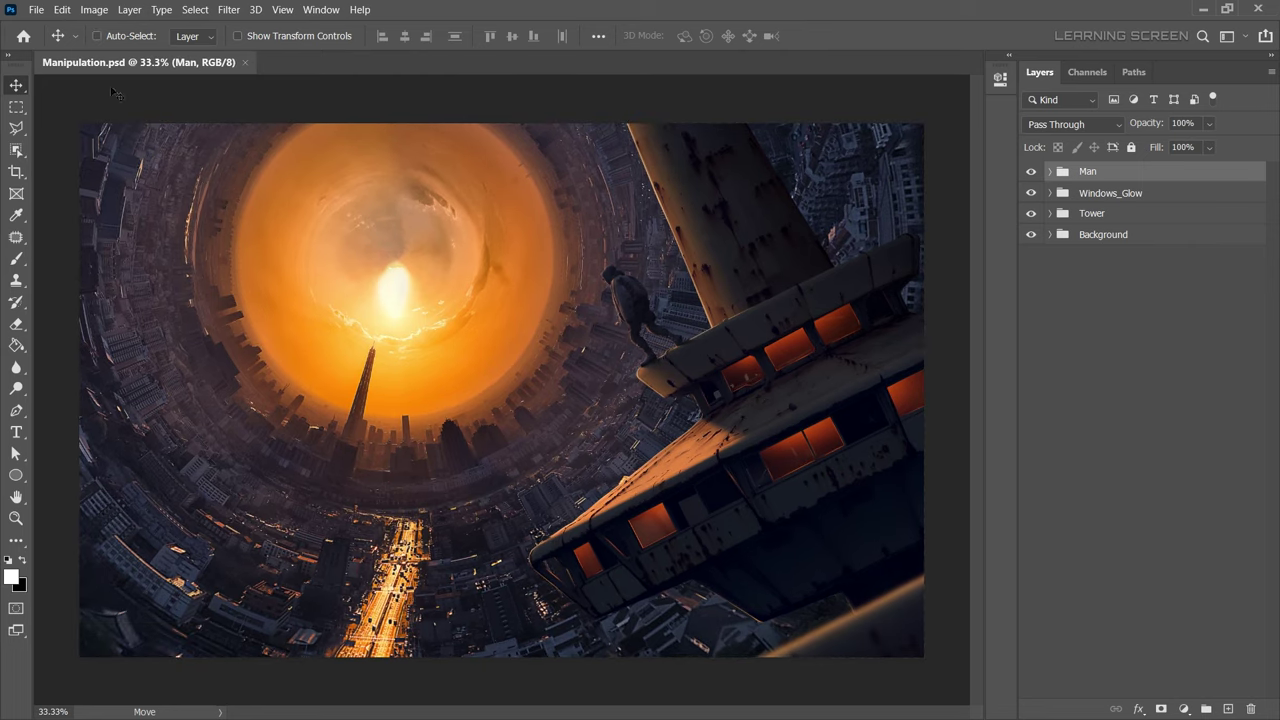
Open Fires.jpg and copy a rectangular selection of the lower flames.
left_click(35, 9)
left_click(60, 30)
double_click(357, 143)
left_click(16, 107)
left_click_drag(800, 620, 137, 409)
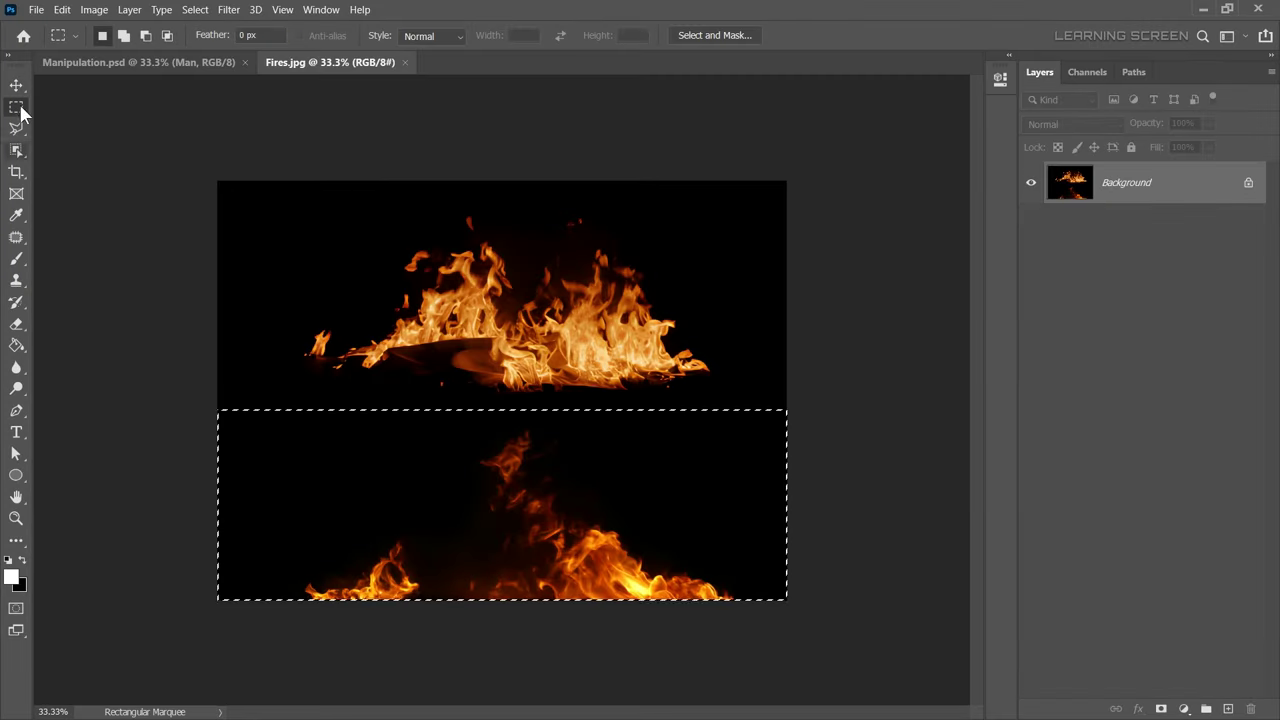
key("ctrl+c")
Paste the flames into Manipulation.psd, then scale and rotate them onto the tower ledge.
left_click(138, 62)
key("ctrl+v")
key("ctrl+t")
left_click_drag(786, 294, 444, 409)
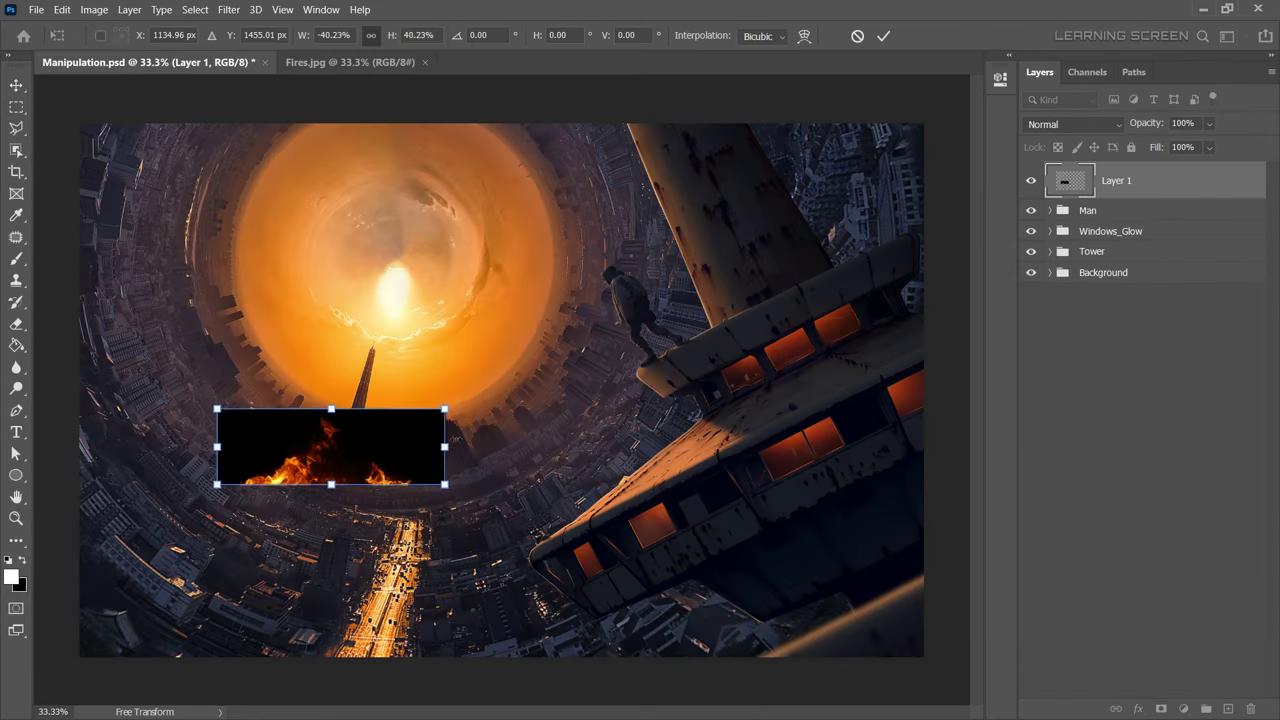
left_click_drag(330, 447, 735, 255)
left_click_drag(860, 160, 860, 185)
left_click_drag(740, 260, 770, 275)
scroll(788, 325, "up", 5)
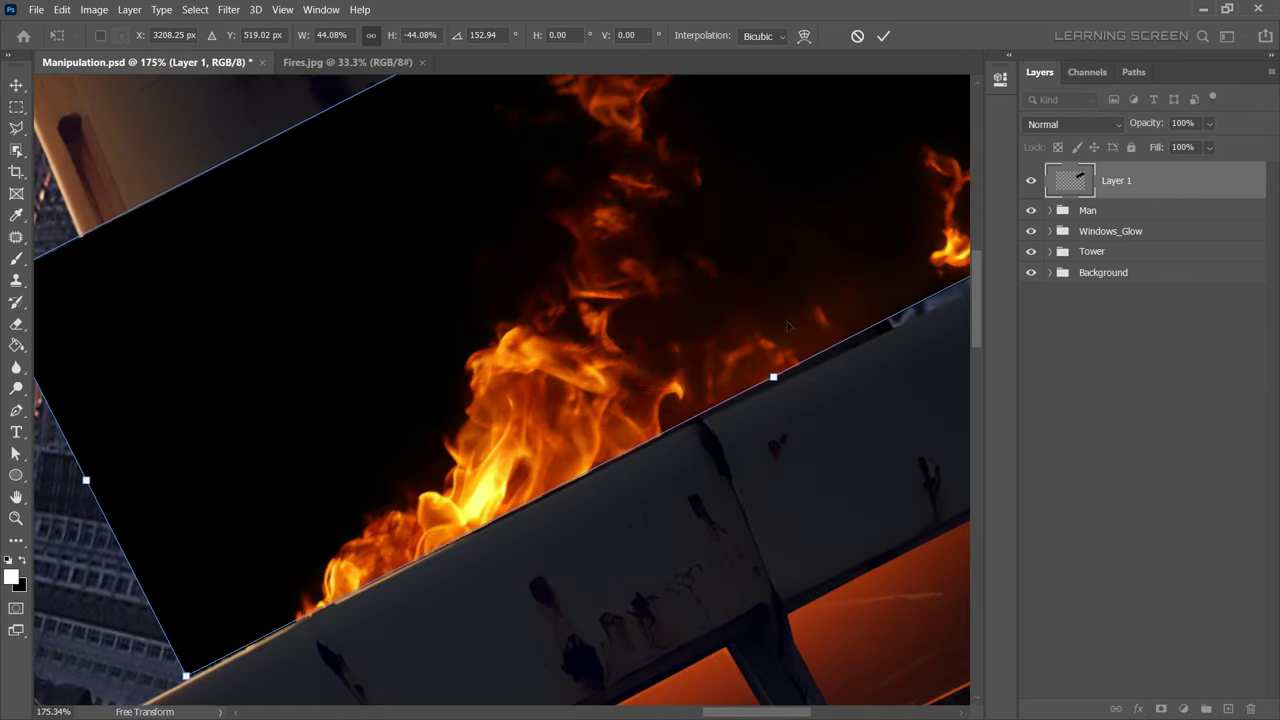
scroll(788, 325, "down", 3)
left_click_drag(640, 350, 672, 322)
left_click(883, 36)
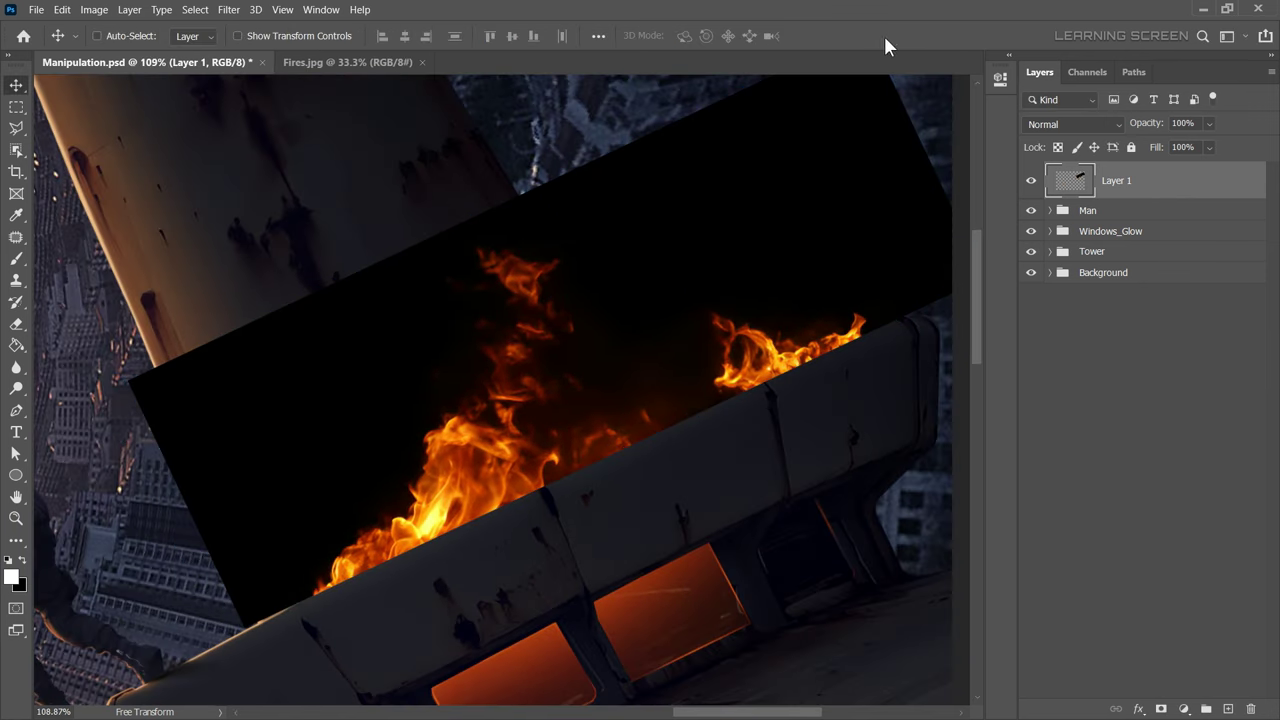
Set the flames layer to Screen blending and recheck its transform.
left_click(1073, 124)
left_click(1060, 286)
scroll(584, 300, "down", 3)
scroll(584, 300, "up", 2)
scroll(584, 300, "up", 3)
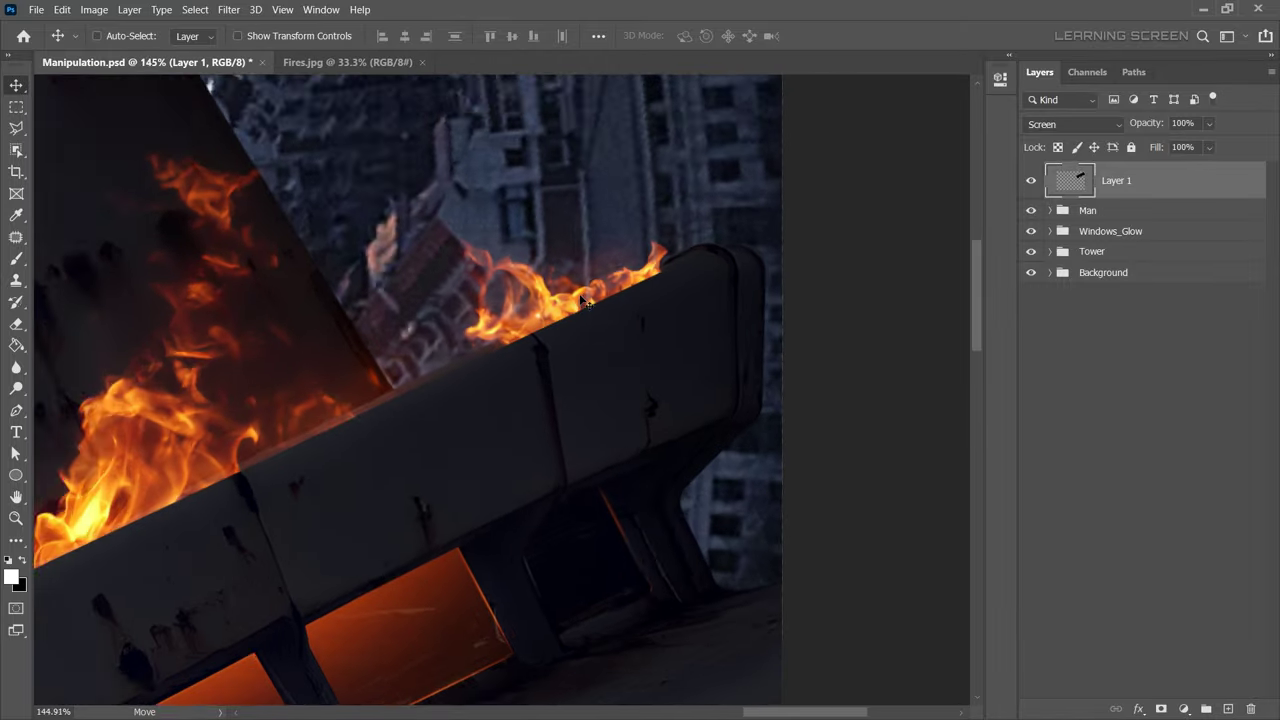
key("ctrl+t")
scroll(584, 300, "up", 2)
scroll(584, 300, "up", 3)
left_click(886, 36)
Erase flames overlapping the ledge front, then switch back to Fires.jpg.
key("e")
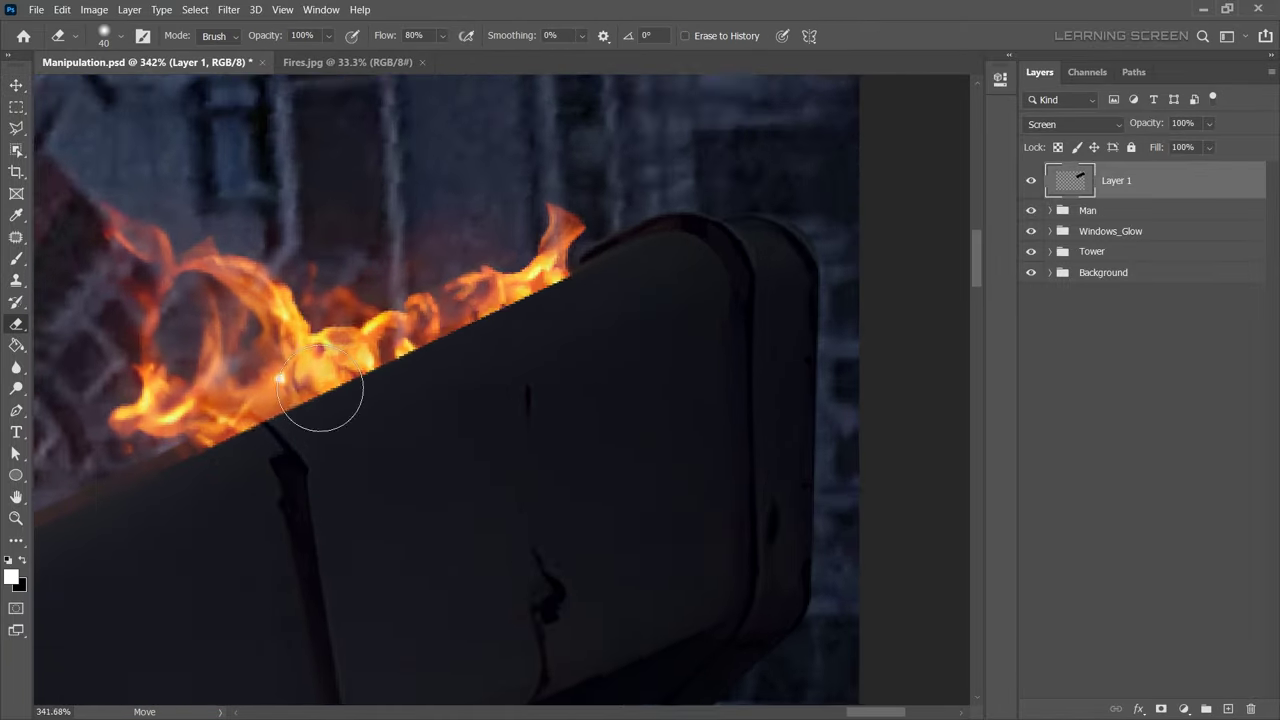
scroll(320, 390, "up", 1)
key("bracketleft")
key("bracketleft")
key("bracketleft")
mouse_move(163, 505)
left_mouse_down()
mouse_move(383, 340)
mouse_move(691, 143)
left_mouse_up()
mouse_move(370, 322)
left_mouse_down()
mouse_move(126, 420)
mouse_move(351, 443)
left_mouse_up()
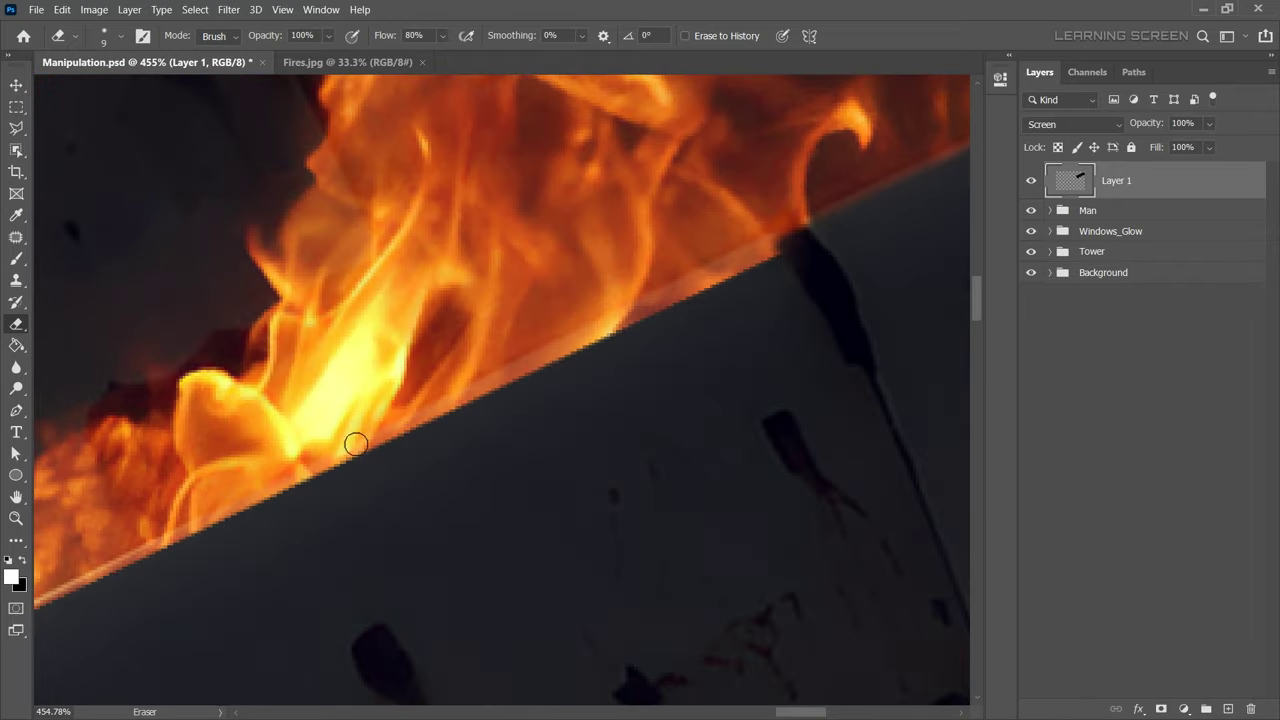
left_click_drag(820, 229, 329, 512)
key("ctrl+0")
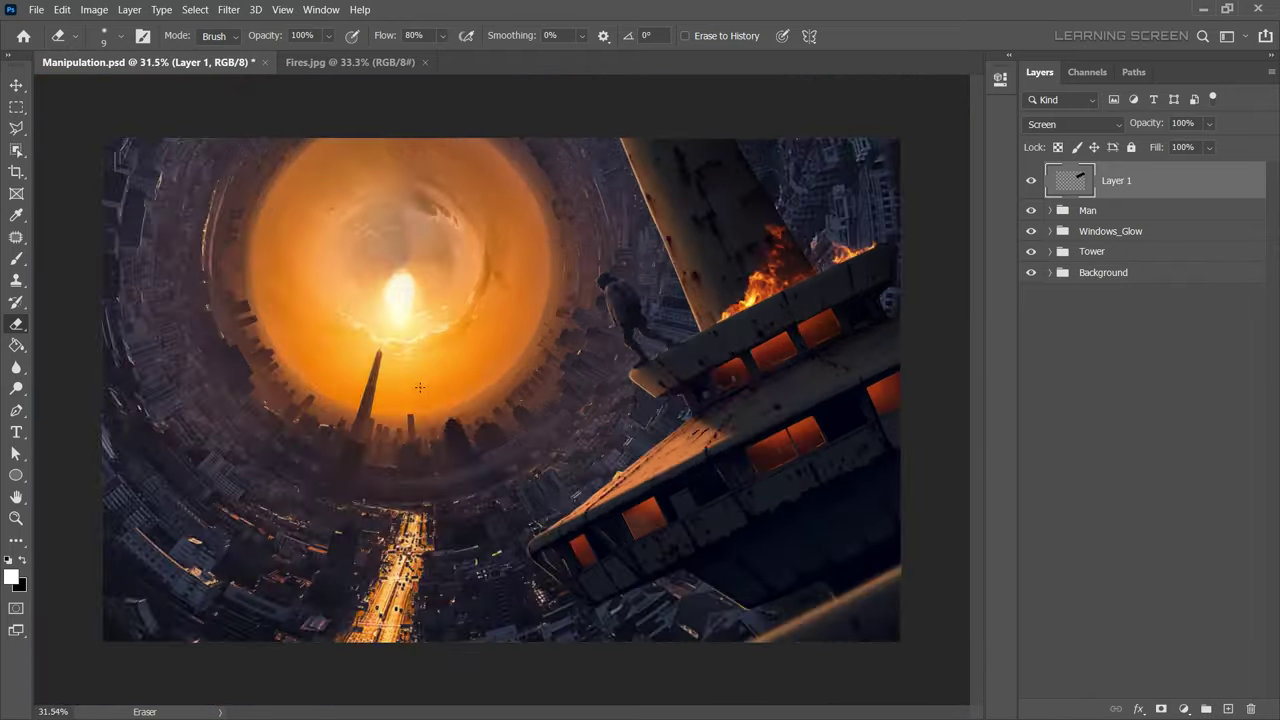
scroll(500, 390, "down", 3)
scroll(500, 390, "up", 2)
key("v")
left_click(314, 66)
Copy a rectangle of flames from Fires.jpg and paste it into the tower scene.
key("ctrl+d")
key("ctrl+0")
key("m")
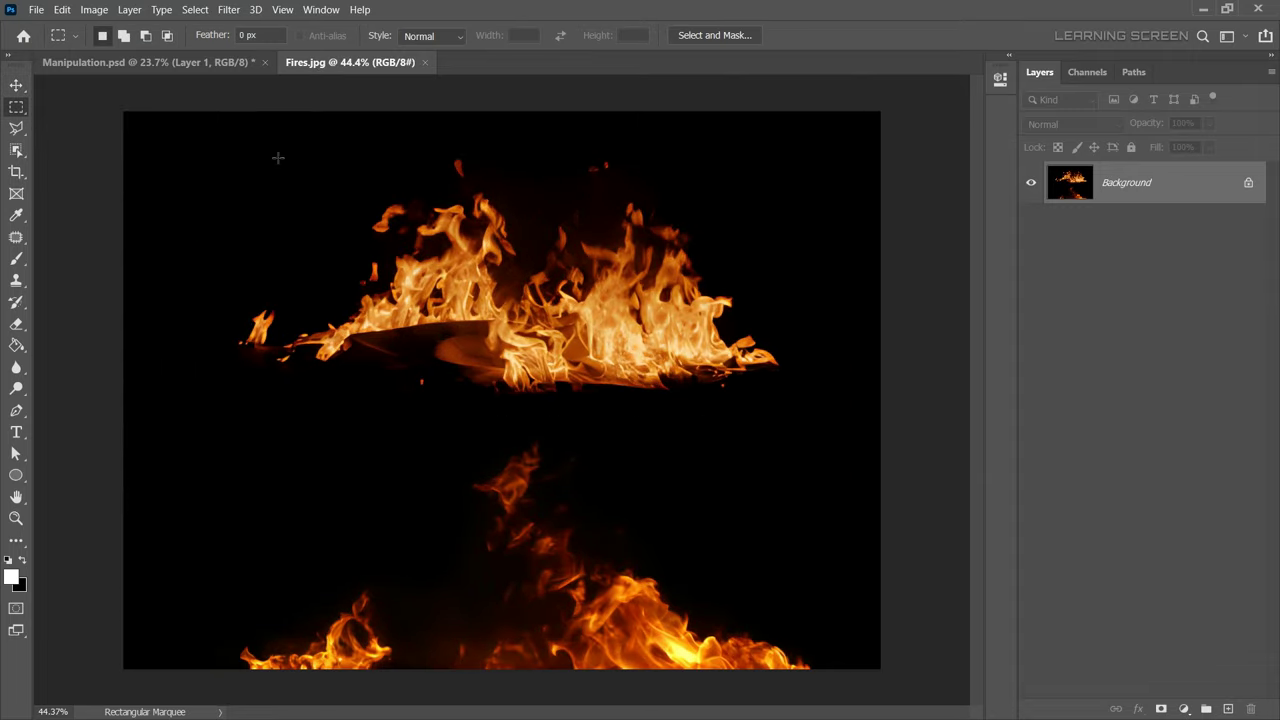
key("ctrl+c")
key("ctrl+Tab")
scroll(820, 450, "up", 3)
key("ctrl+v")
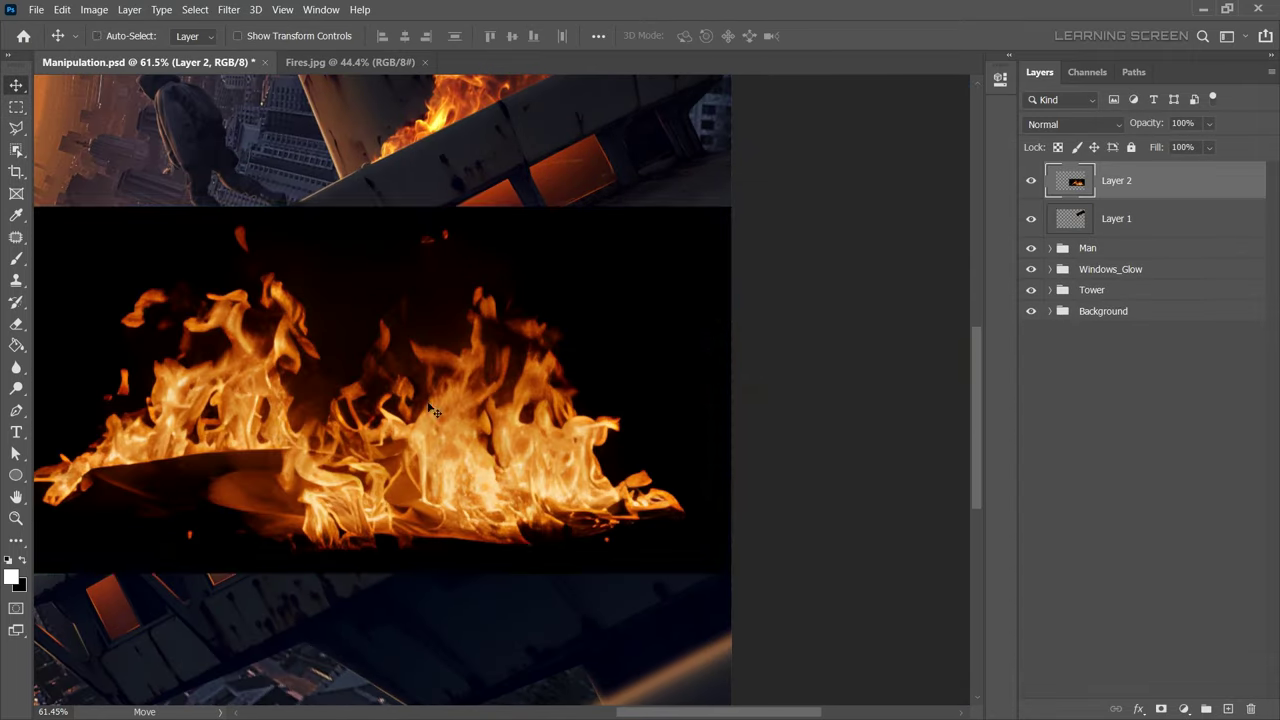
key("ctrl+t")
Rotate the pasted flames, set Layer 2 to Screen, and place them in the lower windows.
right_click(380, 293)
right_click(391, 334)
scroll(400, 400, "up", 3)
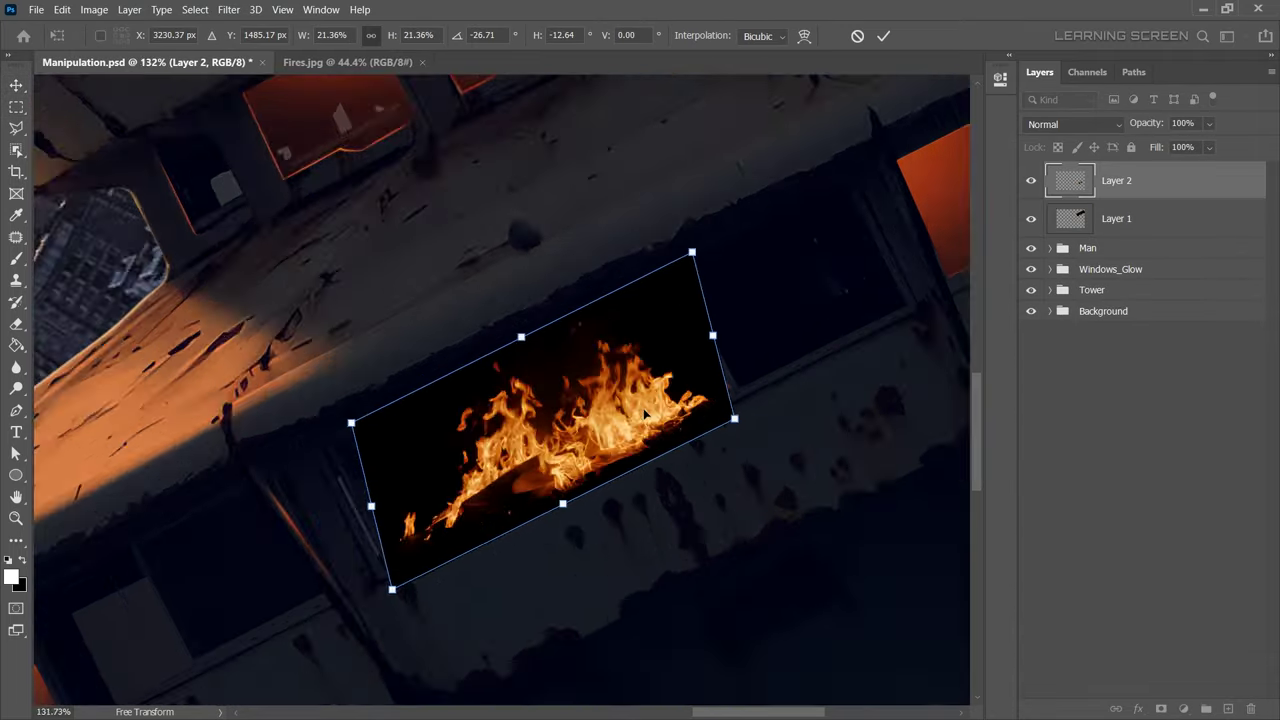
key("Return")
left_click(1070, 124)
left_click(1038, 287)
left_click_drag(490, 365, 470, 523)
scroll(490, 380, "down", 5)
scroll(280, 140, "up", 2)
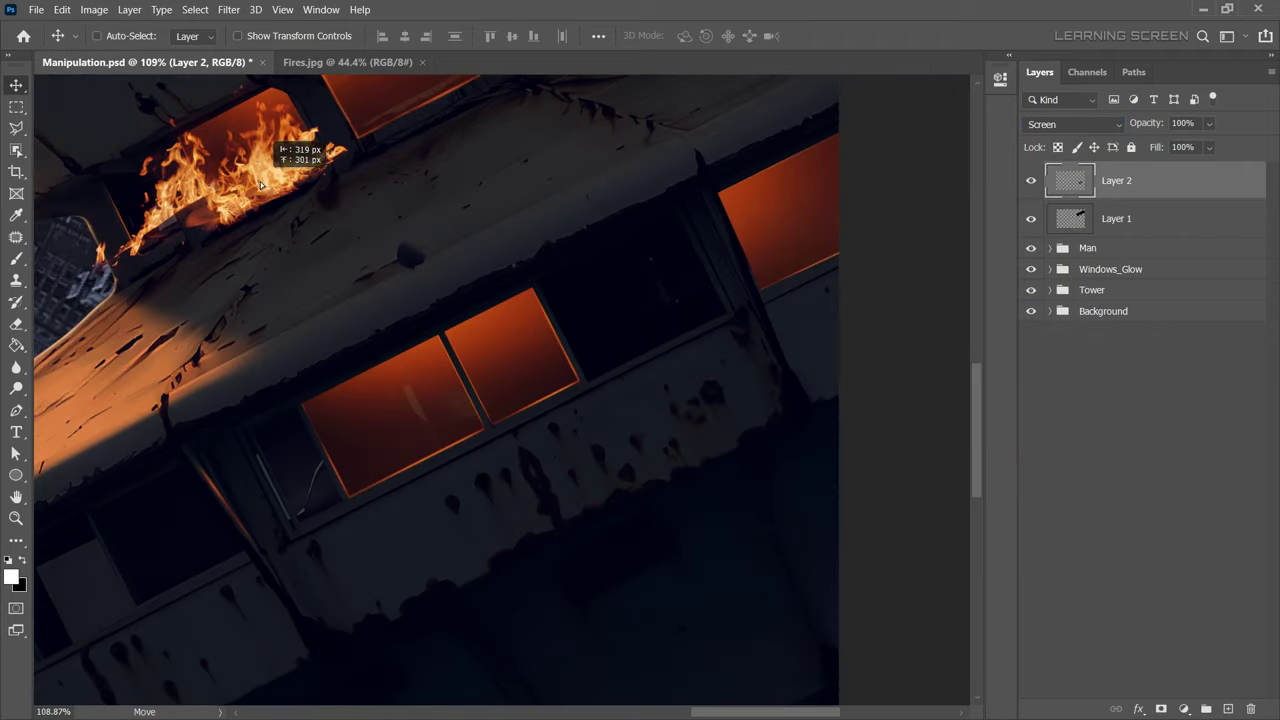
scroll(470, 523, "up", 5)
Delete the flames spilling below the window sill using a Polygonal Lasso selection.
key("l")
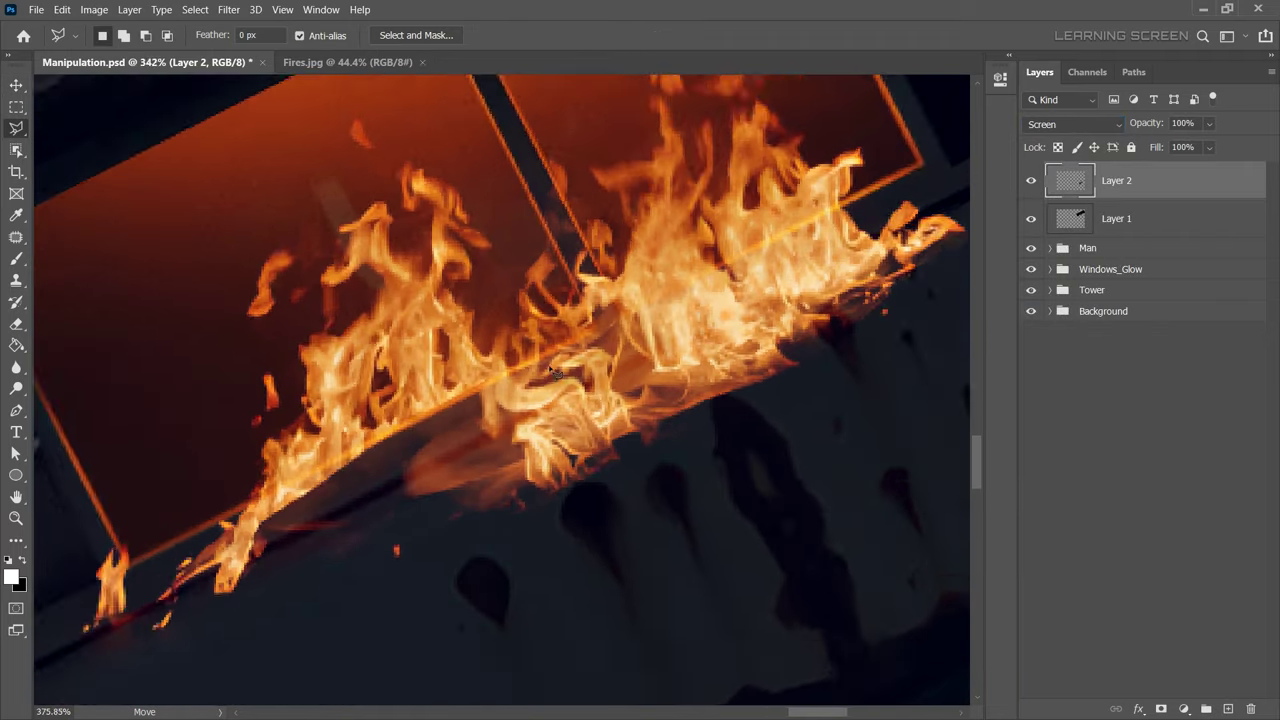
left_click(878, 172)
scroll(75, 592, "down", 3)
left_click(340, 640)
left_click(900, 386)
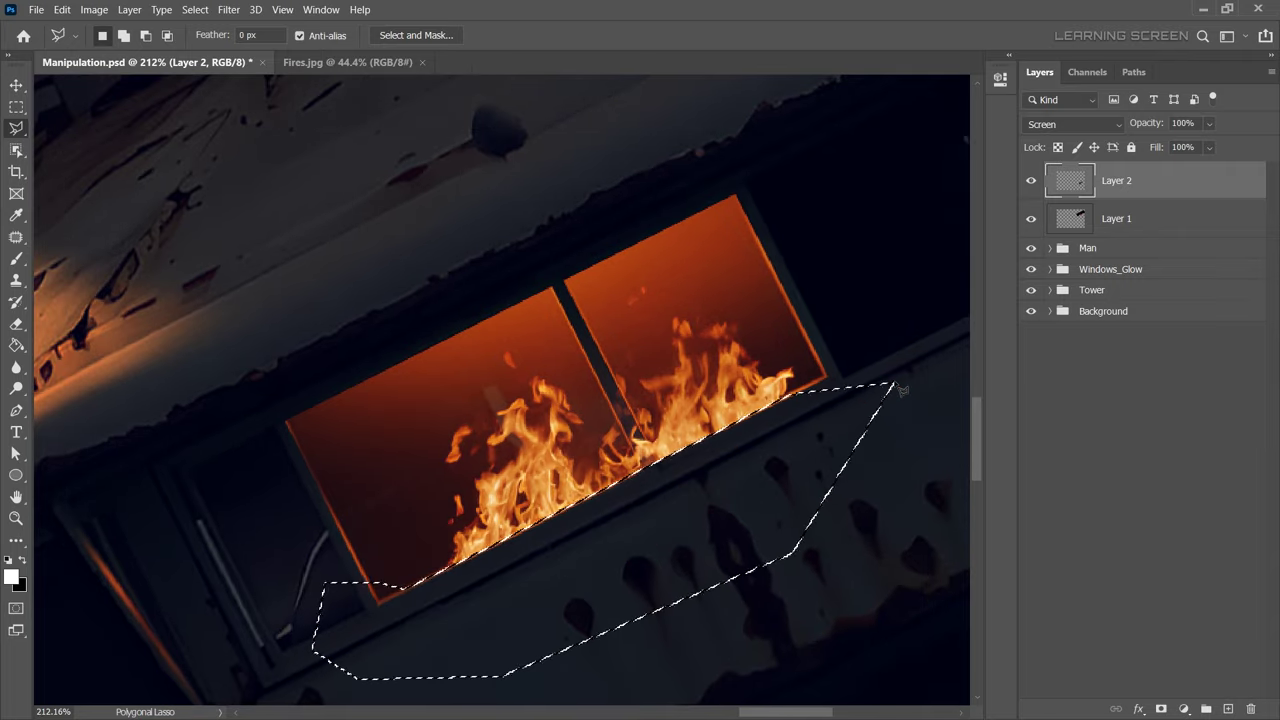
key("Delete")
key("ctrl+d")
Outline the dark mullion between the window panes with the Polygonal Lasso.
left_click(507, 353)
scroll(567, 475, "up", 3)
left_click(303, 97)
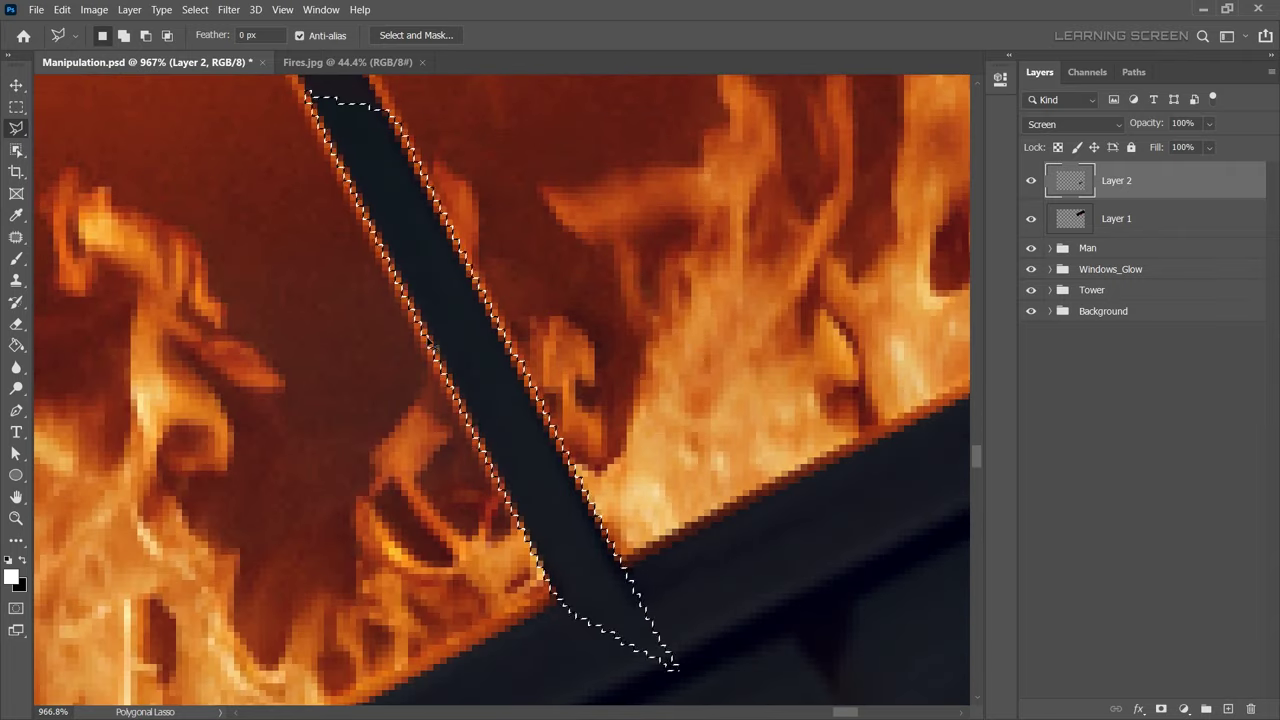
scroll(771, 465, "down", 5)
scroll(771, 465, "down", 5)
scroll(771, 465, "up", 3)
scroll(771, 465, "up", 2)
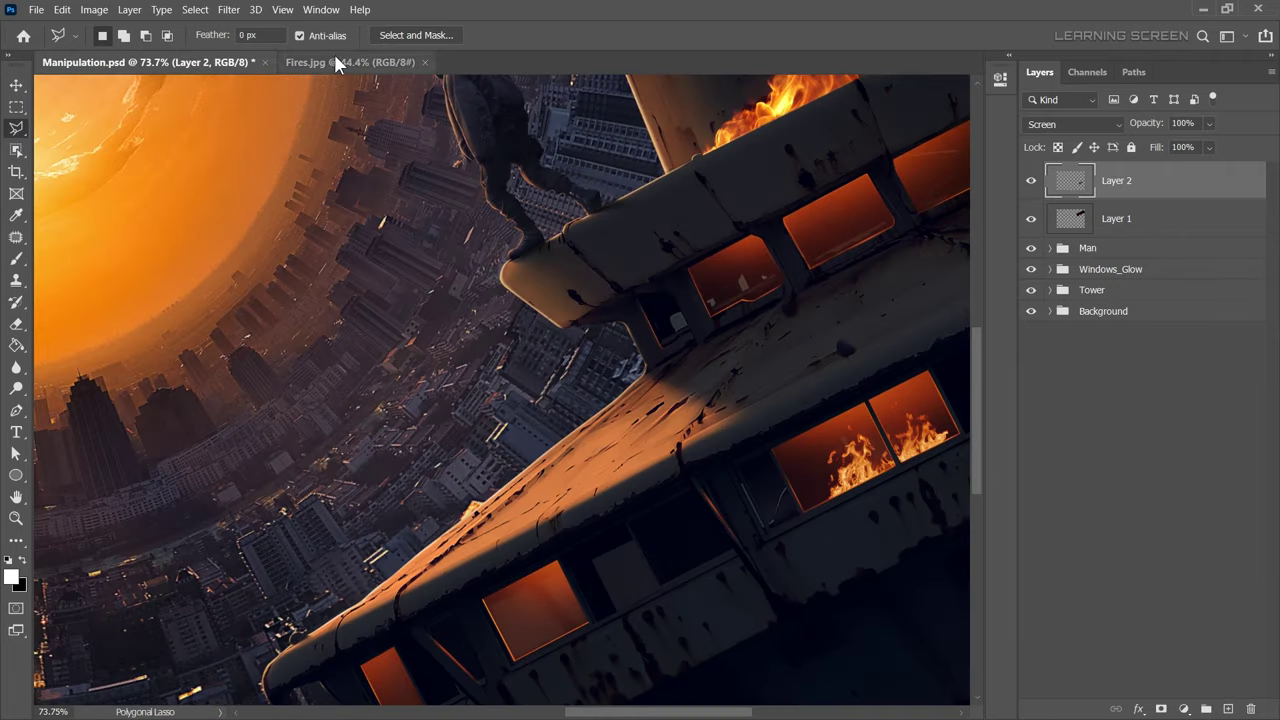
Add a flipped fire piece from Fires.jpg as Layer 3 in Screen mode inside a window.
left_click(340, 62)
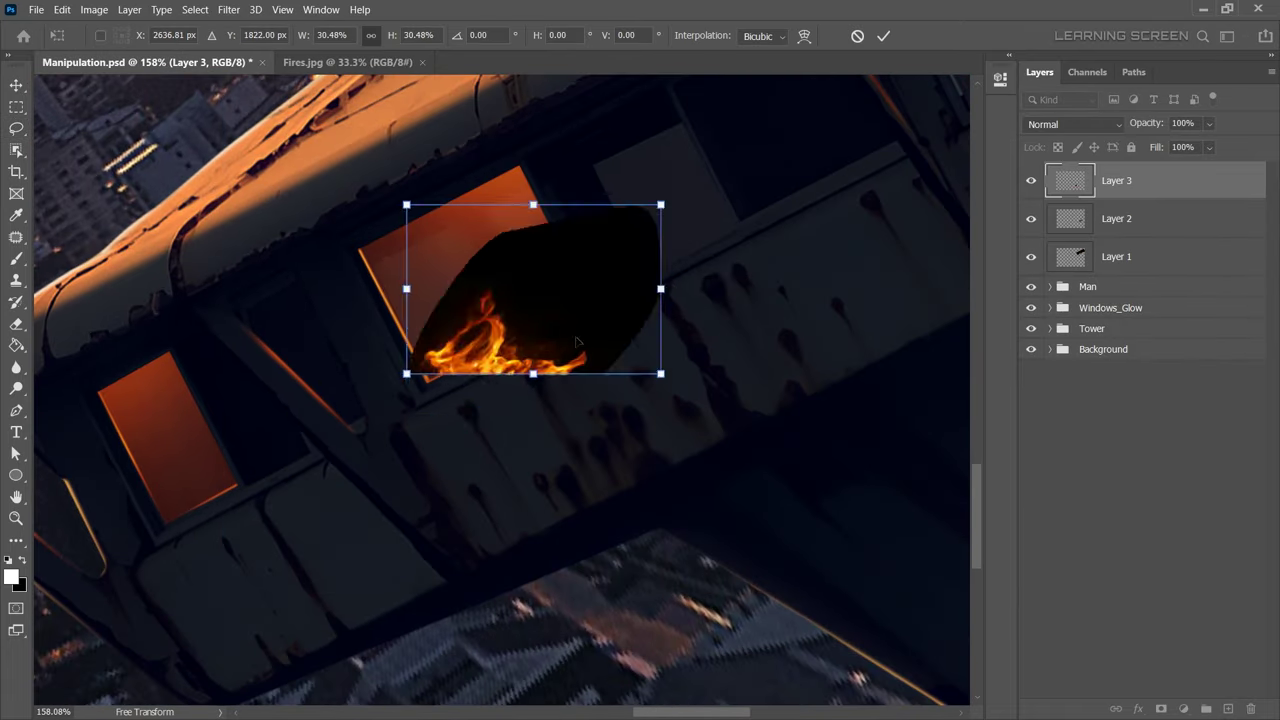
key("Return")
left_click(1073, 124)
left_click(1058, 294)
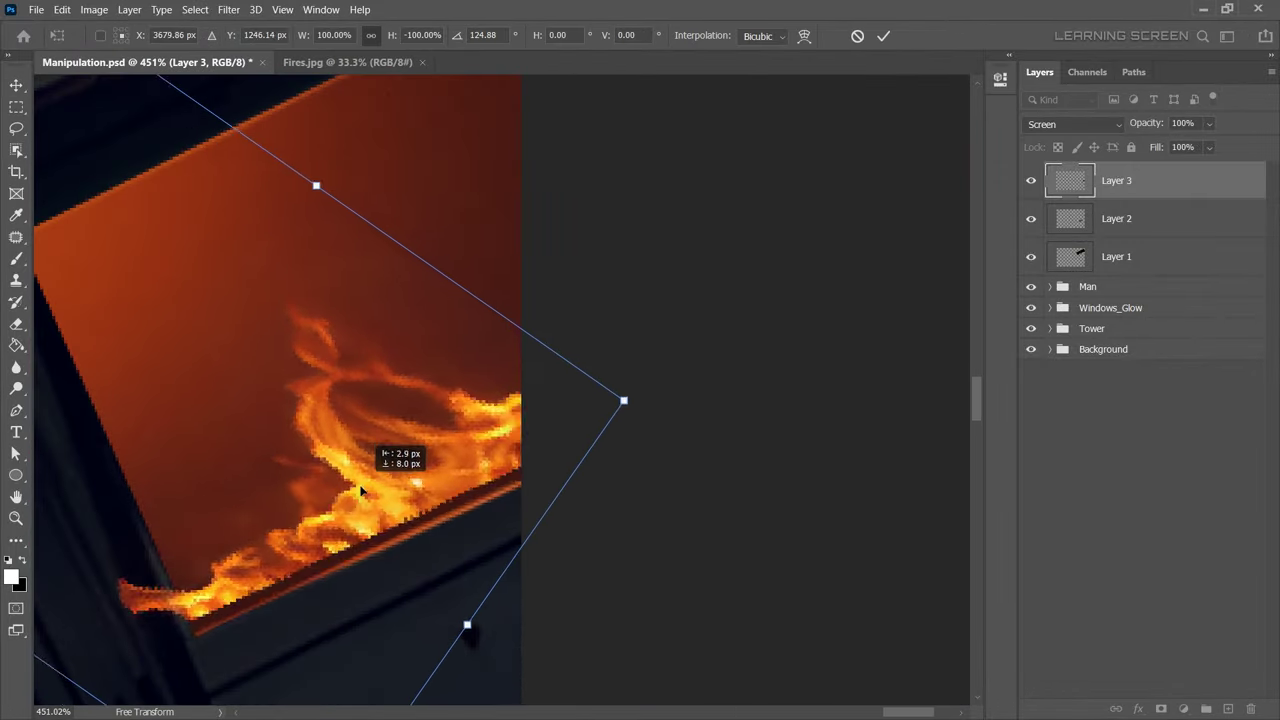
left_click_drag(362, 490, 354, 505)
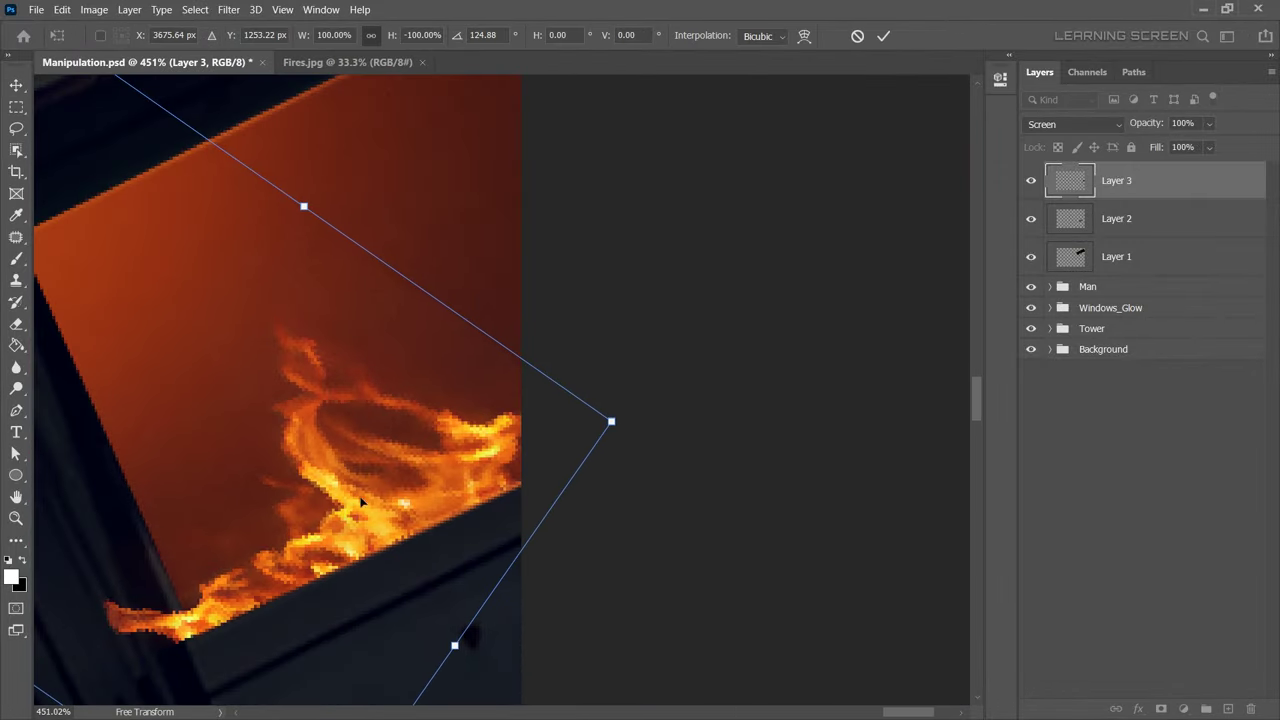
key("Return")
Trim Layer 3's flames that overlap the window frame with a Polygonal Lasso selection.
left_click(16, 323)
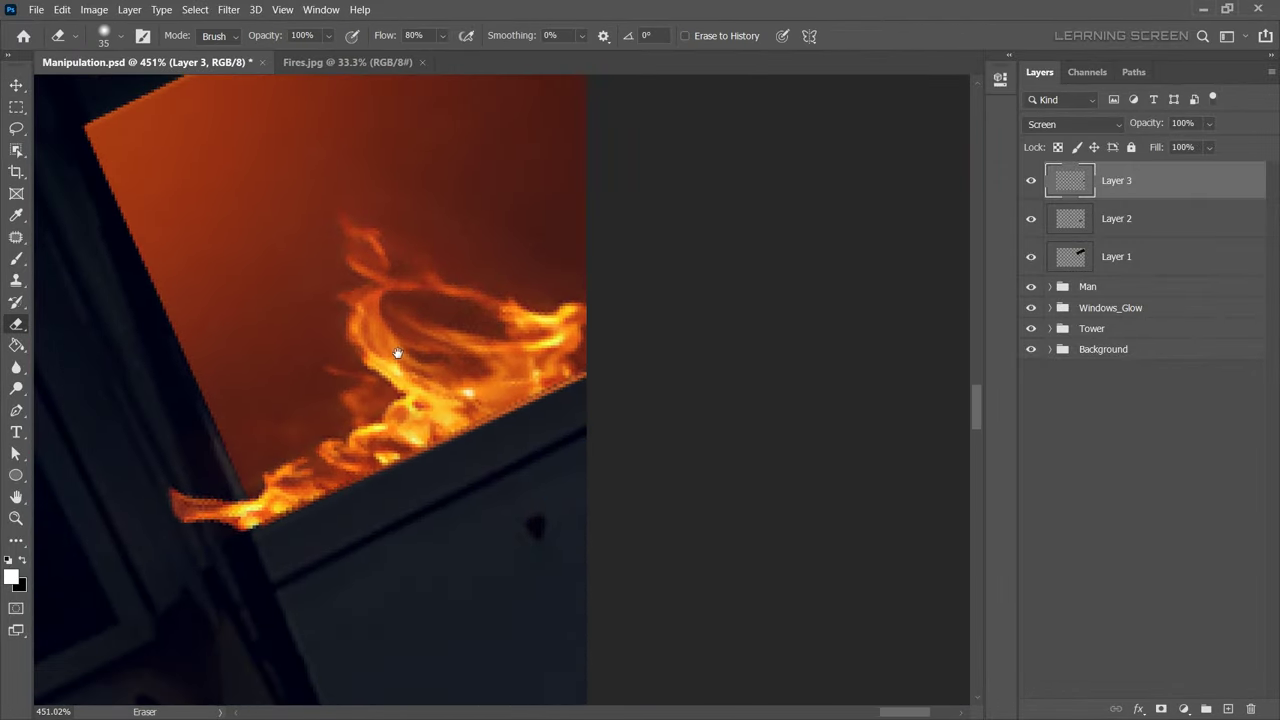
key("v")
key("l")
left_click(209, 214)
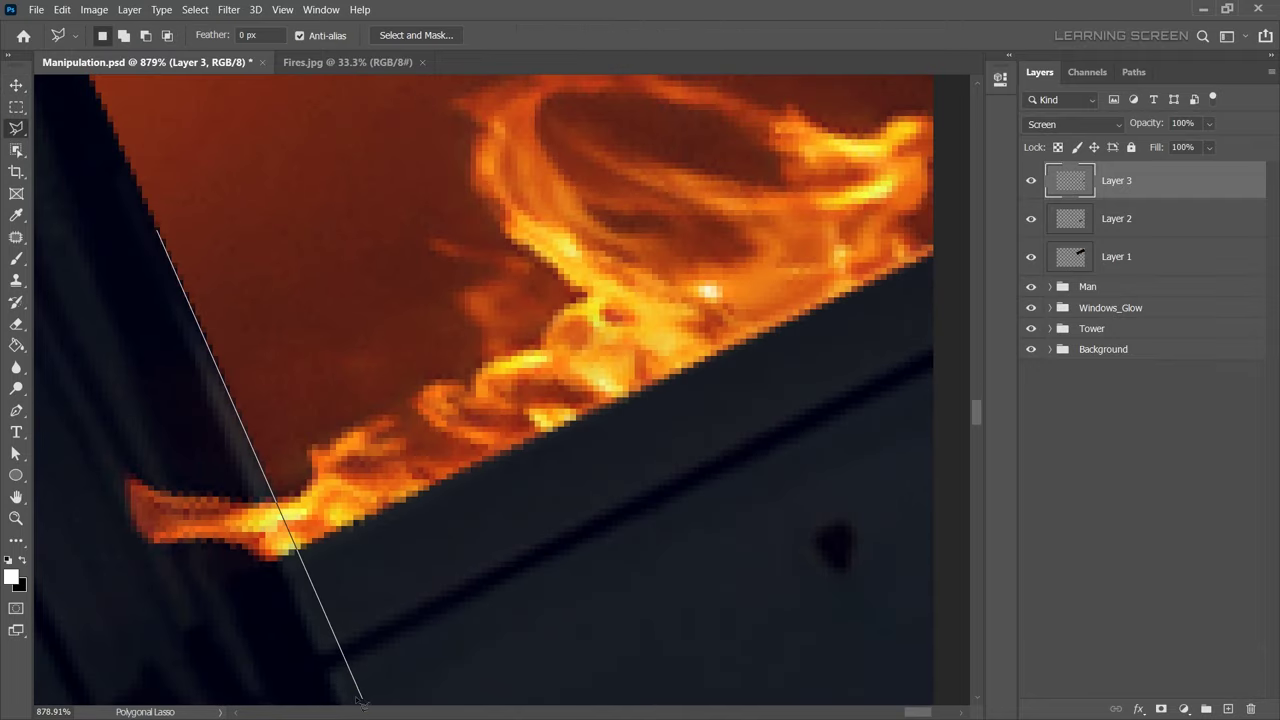
left_click(77, 480)
left_click(357, 691)
key("ctrl+minus")
key("ctrl+minus")
key("ctrl+minus")
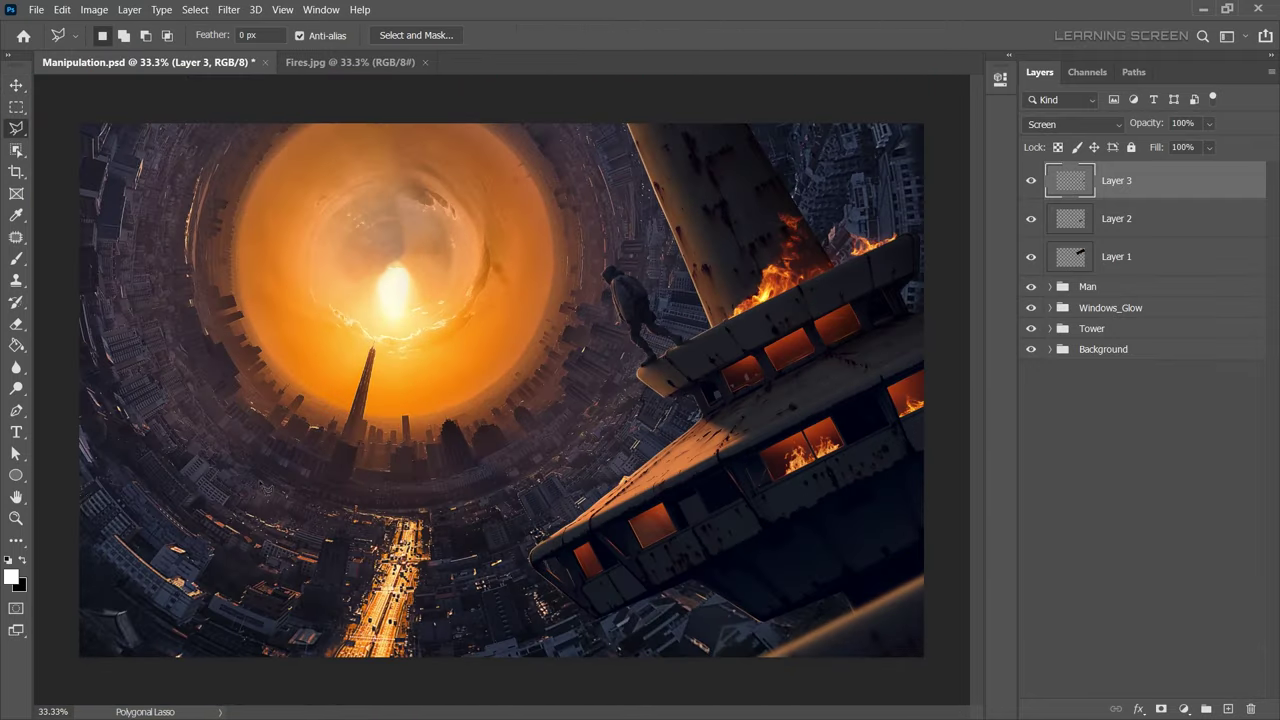
scroll(600, 400, "up", 5)
key("alt+bracketleft")
scroll(457, 480, "down", 3)
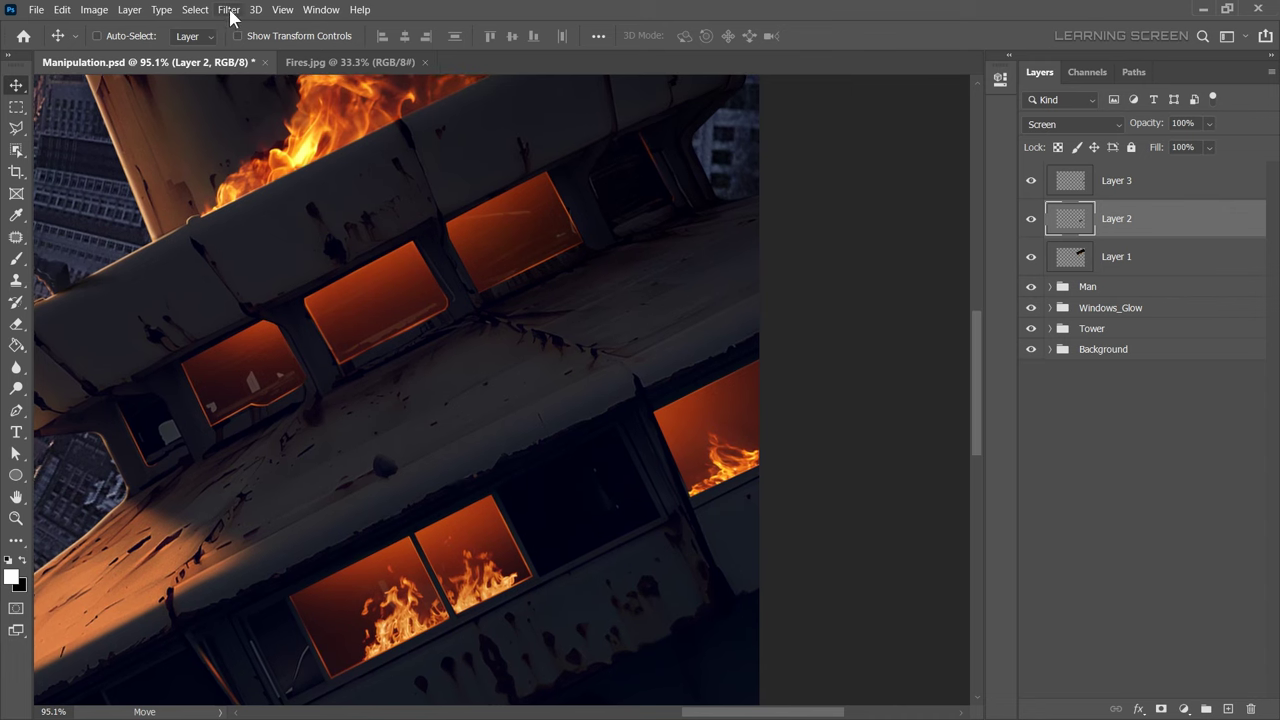
Raise the window flames' Saturation to +70 with Hue/Saturation.
left_click(94, 9)
left_click(290, 128)
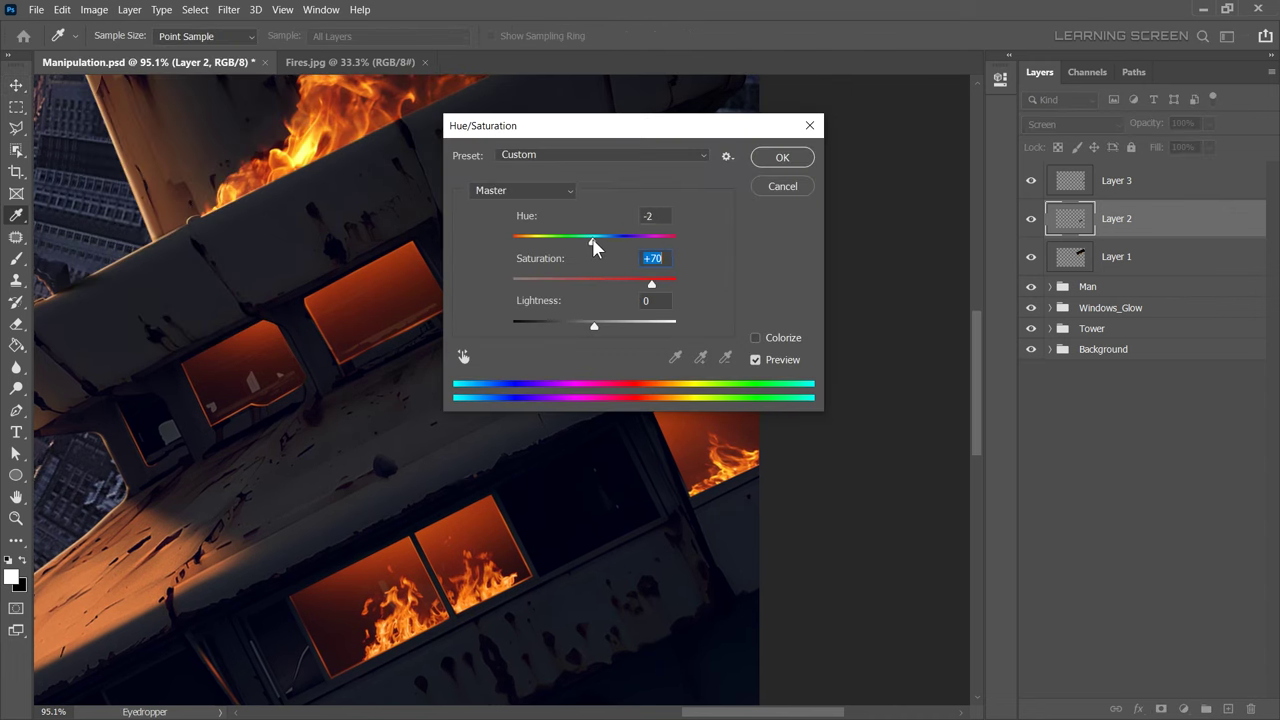
left_click(782, 186)
key("v")
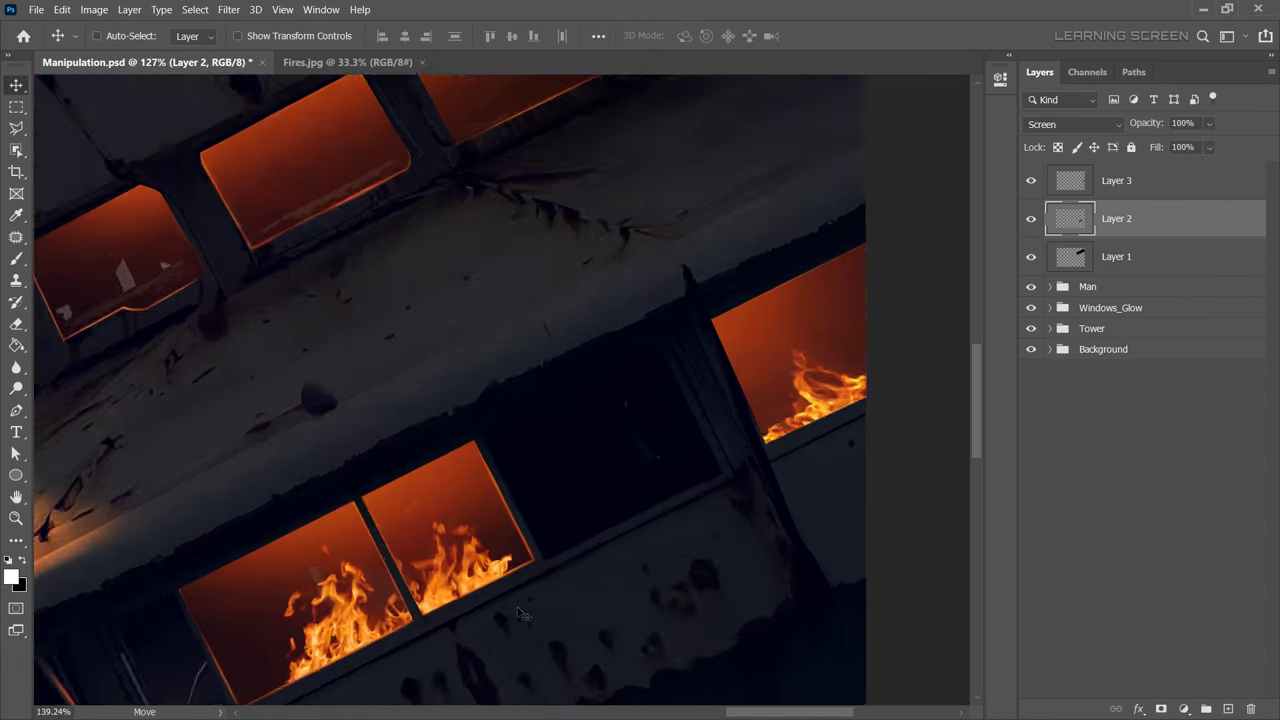
Group Layers 1–3 into a new layer group named Fires.
scroll(598, 464, "up", 3)
scroll(598, 464, "up", 3)
scroll(598, 464, "up", 3)
left_click(1121, 258)
left_click(1157, 186, "shift")
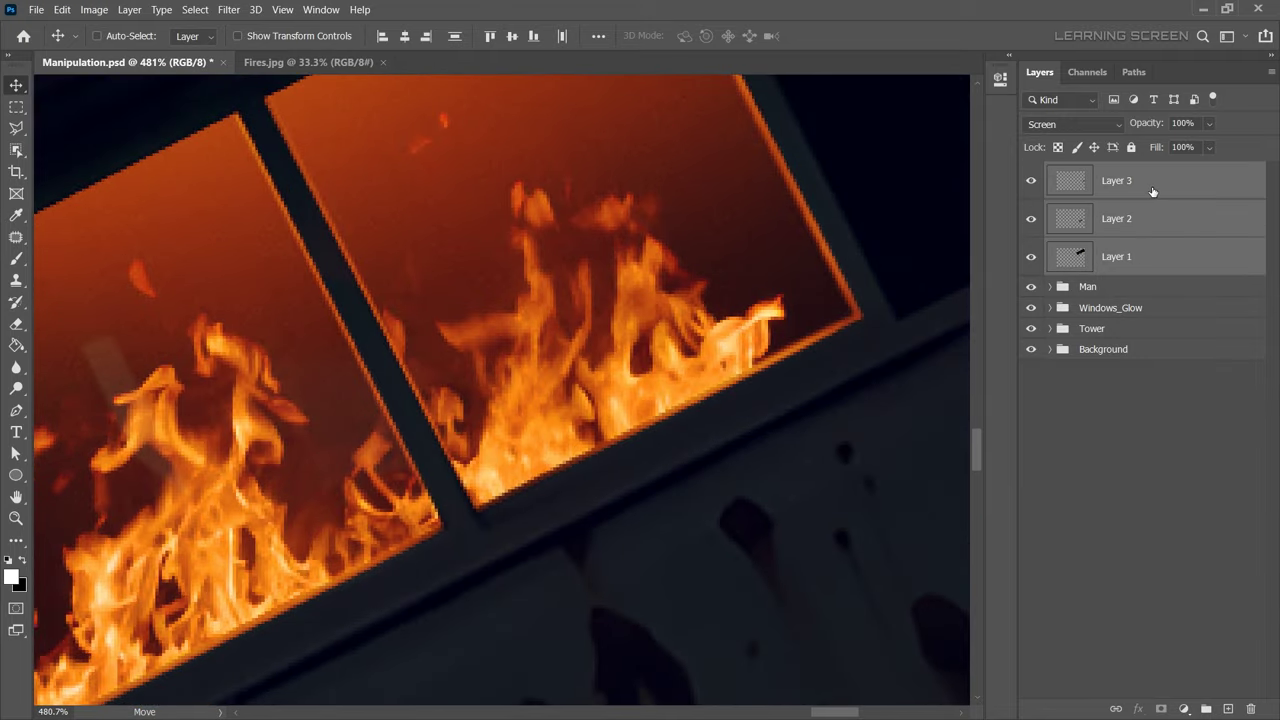
right_click(1157, 186)
left_click(1049, 133)
type("Fires")
key("Return")
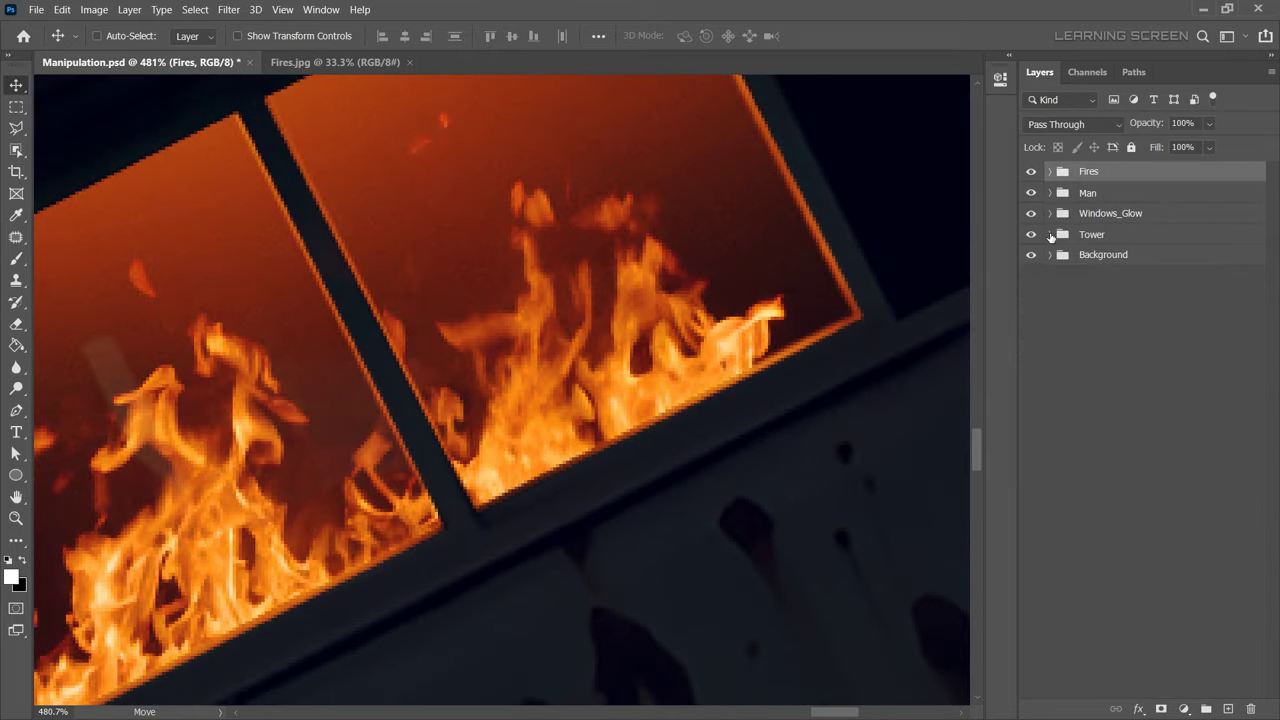
Select the Highlights layer inside the Windows_Glow group and pick the Brush.
left_click(1110, 213)
left_click(1049, 213)
left_click(1145, 281)
key("b")
scroll(729, 414, "up", 2)
Zoom in on the window sills to paint thin bright strokes on the Highlights layer.
scroll(705, 316, "up", 2)
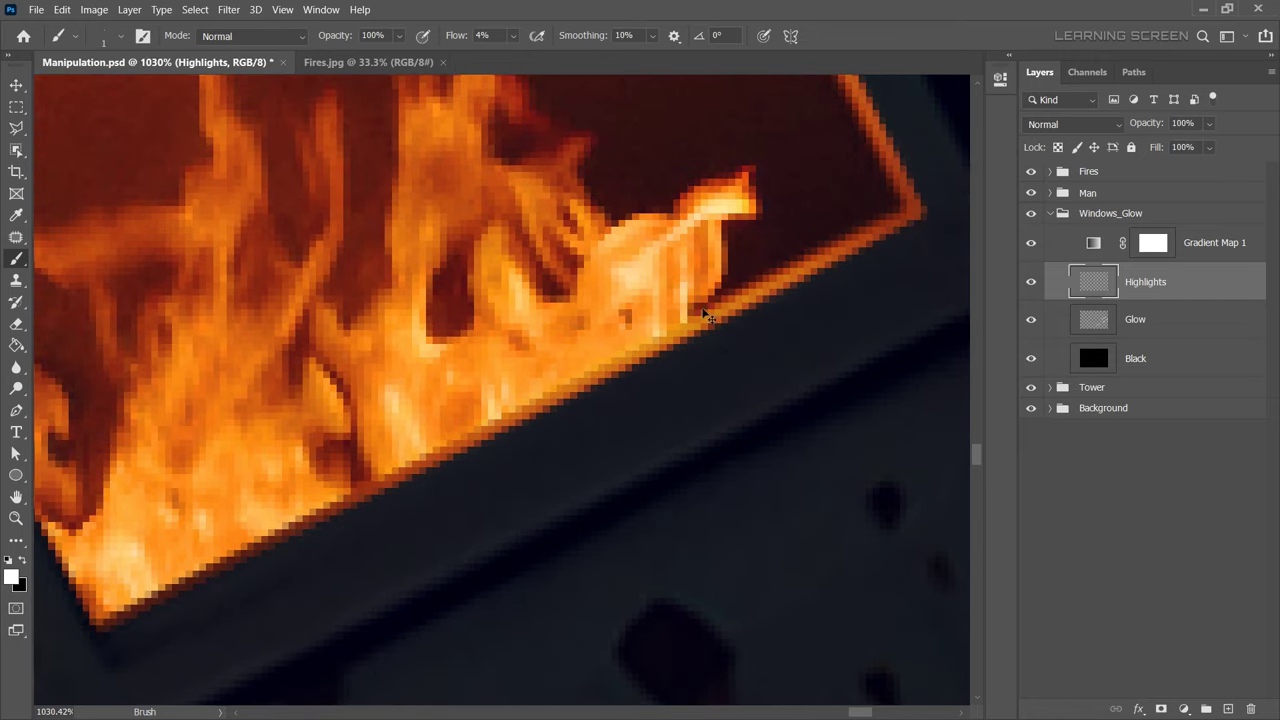
scroll(838, 246, "down", 4)
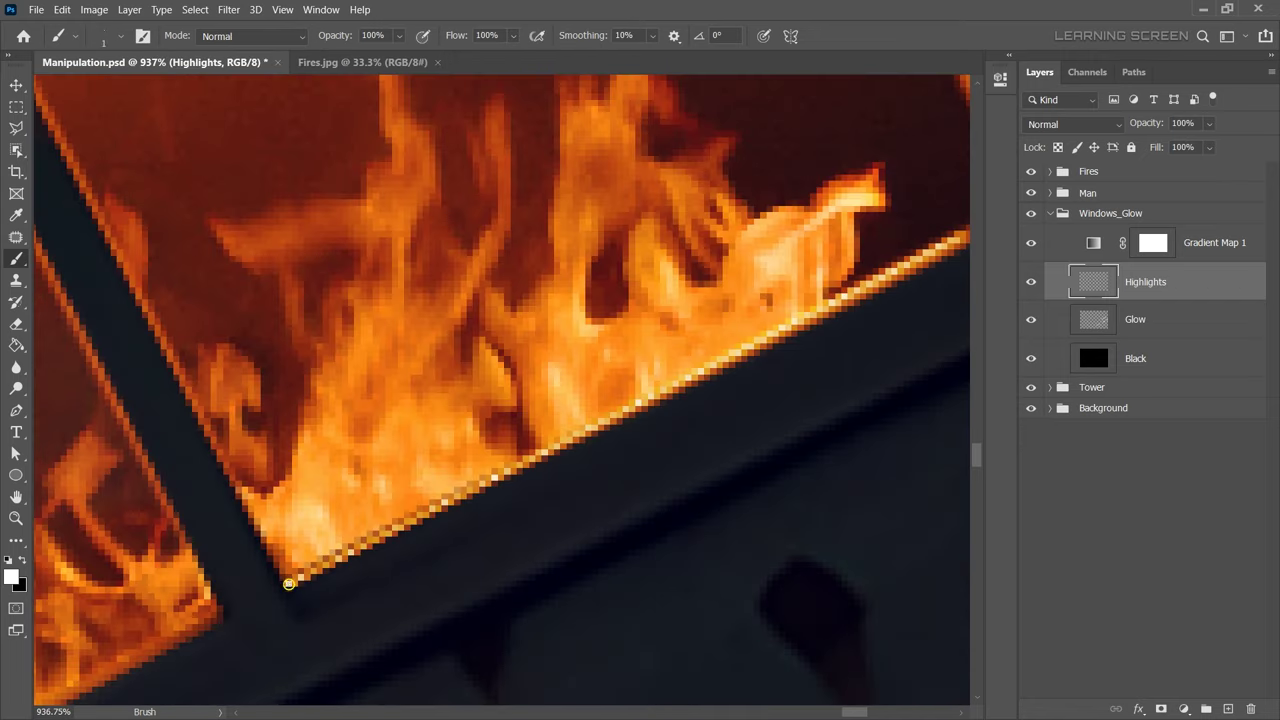
scroll(440, 320, "up", 1)
scroll(363, 400, "up", 1)
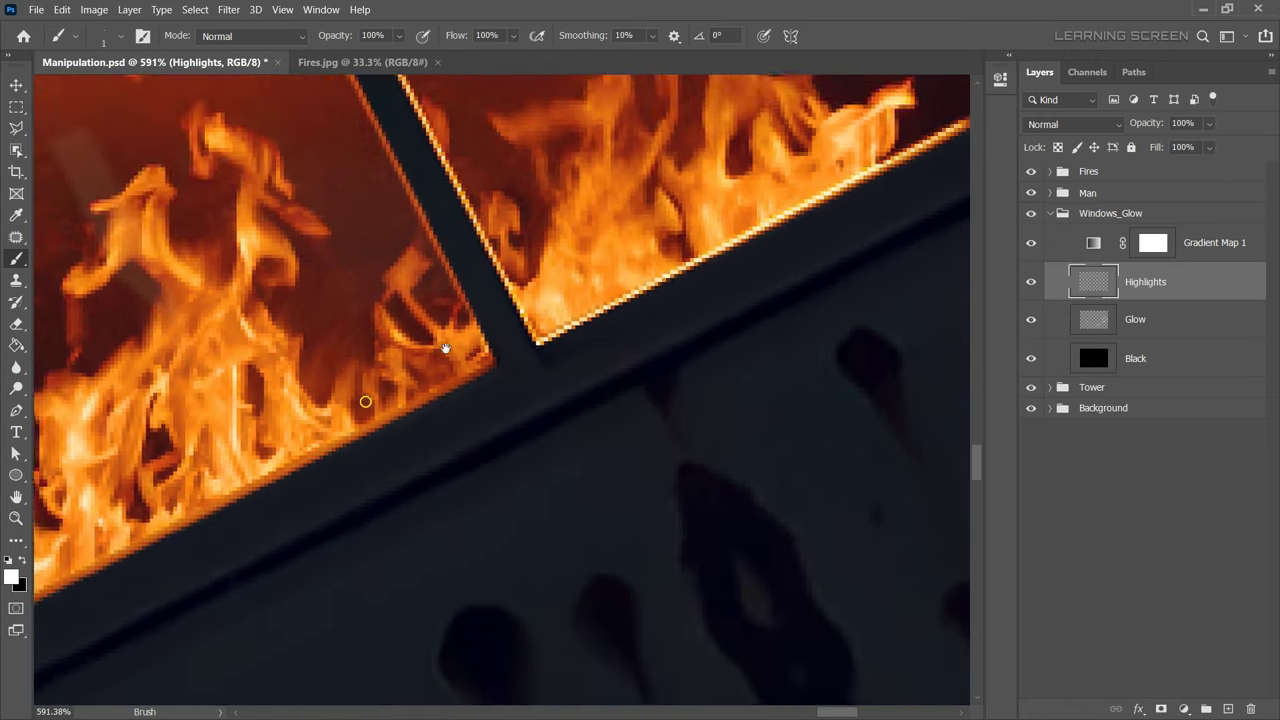
scroll(200, 470, "up", 1)
scroll(145, 512, "down", 2)
scroll(100, 400, "up", 2)
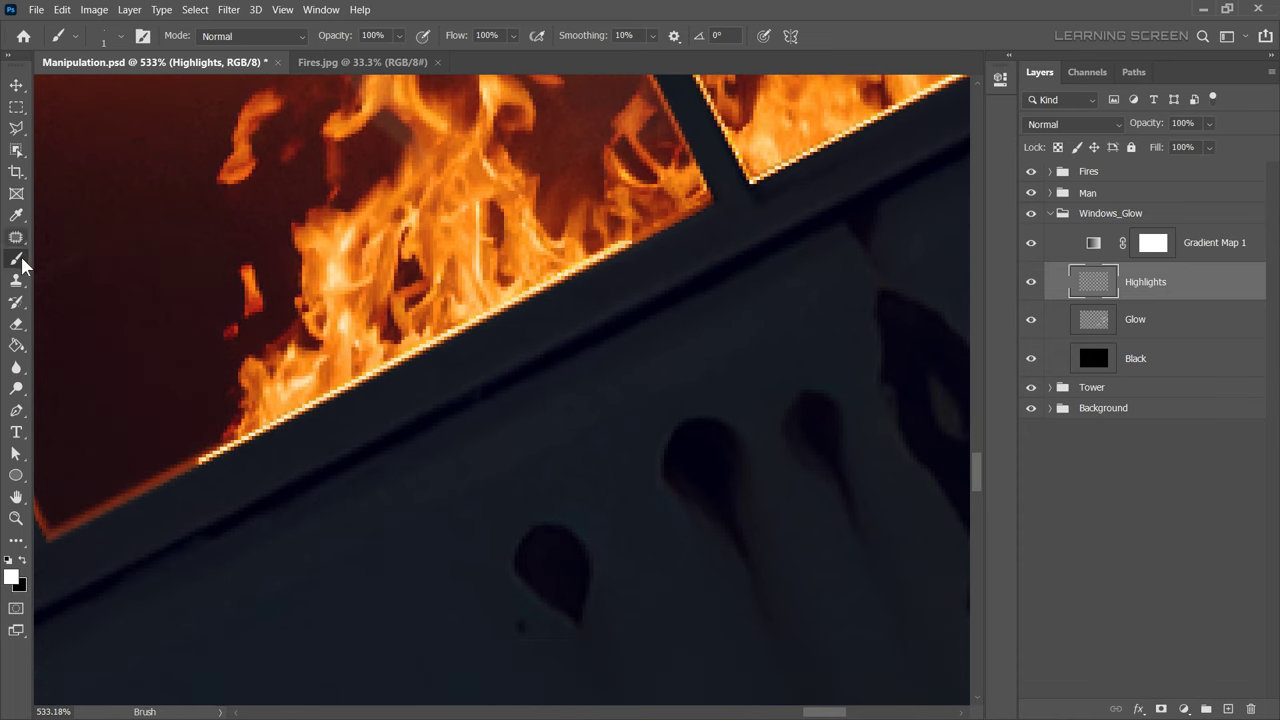
Blend the sill highlight strokes using a smaller Smudge brush.
left_click(17, 368)
scroll(271, 428, "up", 1)
key("[")
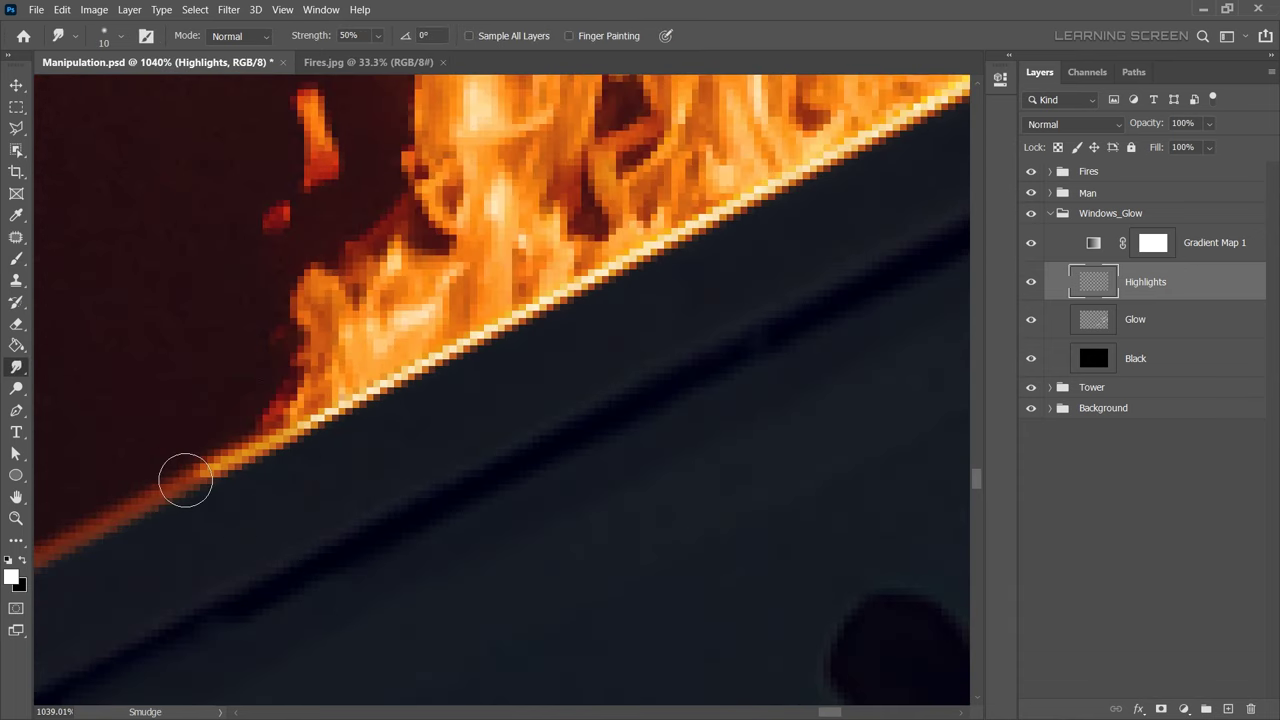
scroll(186, 477, "up", 1)
scroll(203, 493, "down", 2)
scroll(300, 420, "down", 1)
scroll(413, 335, "up", 1)
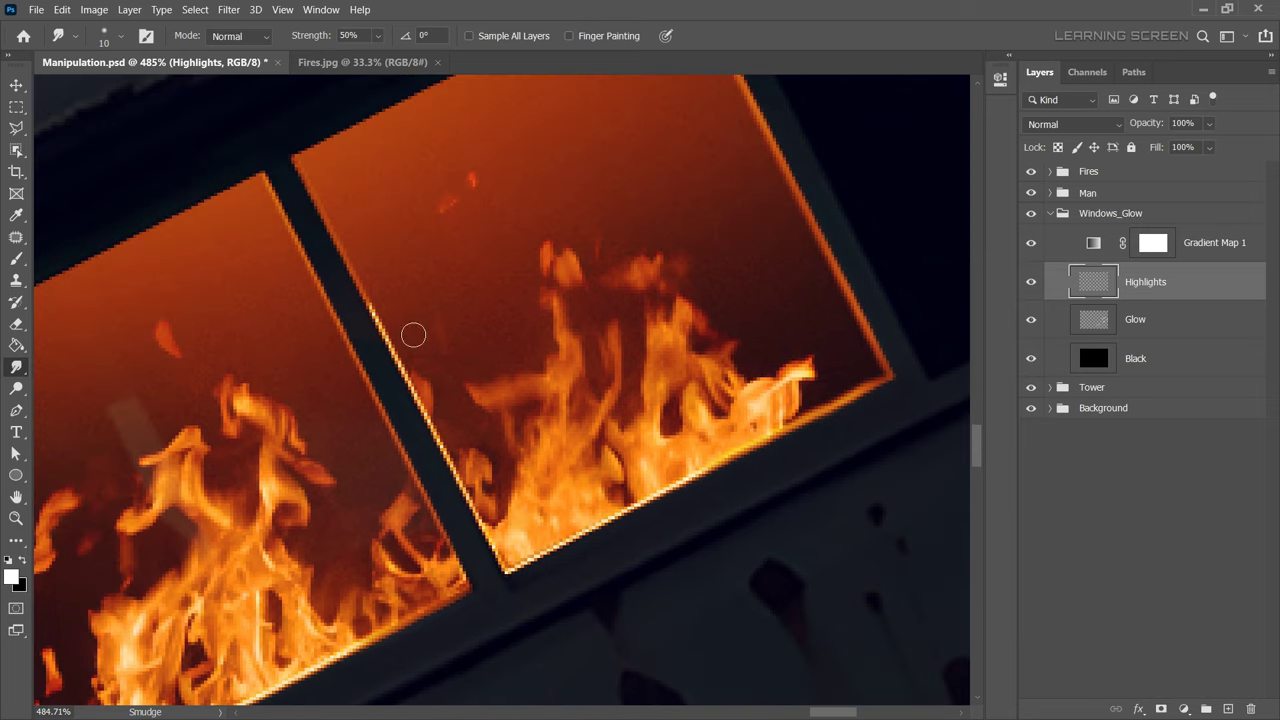
scroll(367, 374, "down", 3)
scroll(367, 374, "down", 1)
scroll(846, 370, "up", 2)
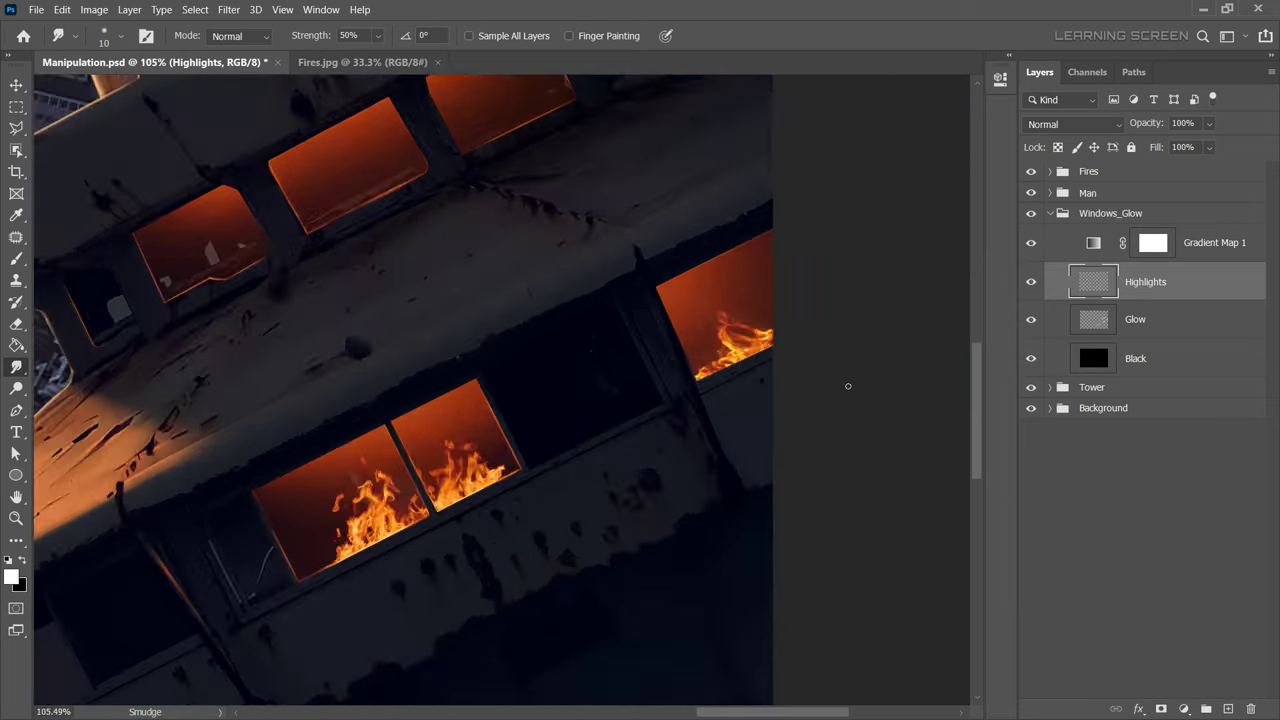
scroll(327, 349, "up", 2)
Undo the last smudge and repaint a bright highlight along the fire edge.
key("b")
scroll(400, 480, "up", 2)
key("ctrl+z")
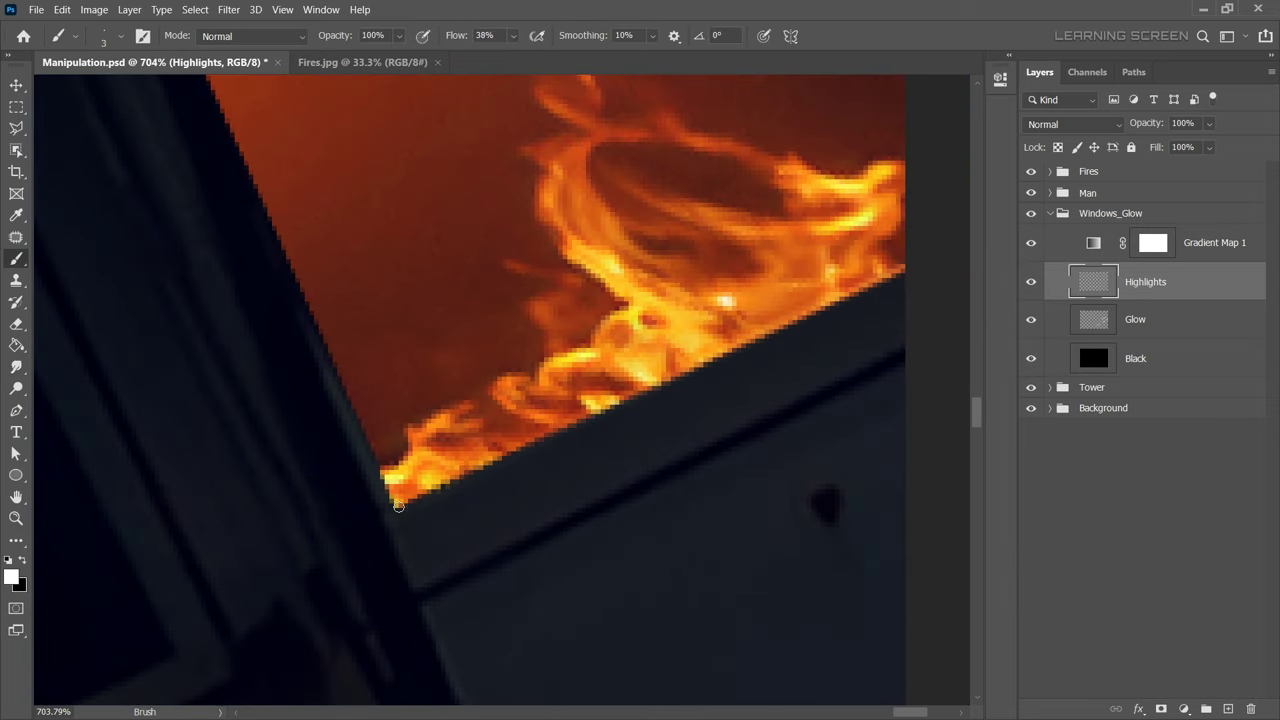
left_click(406, 506, "shift")
scroll(406, 506, "down", 1)
scroll(500, 450, "down", 5)
scroll(632, 404, "up", 1)
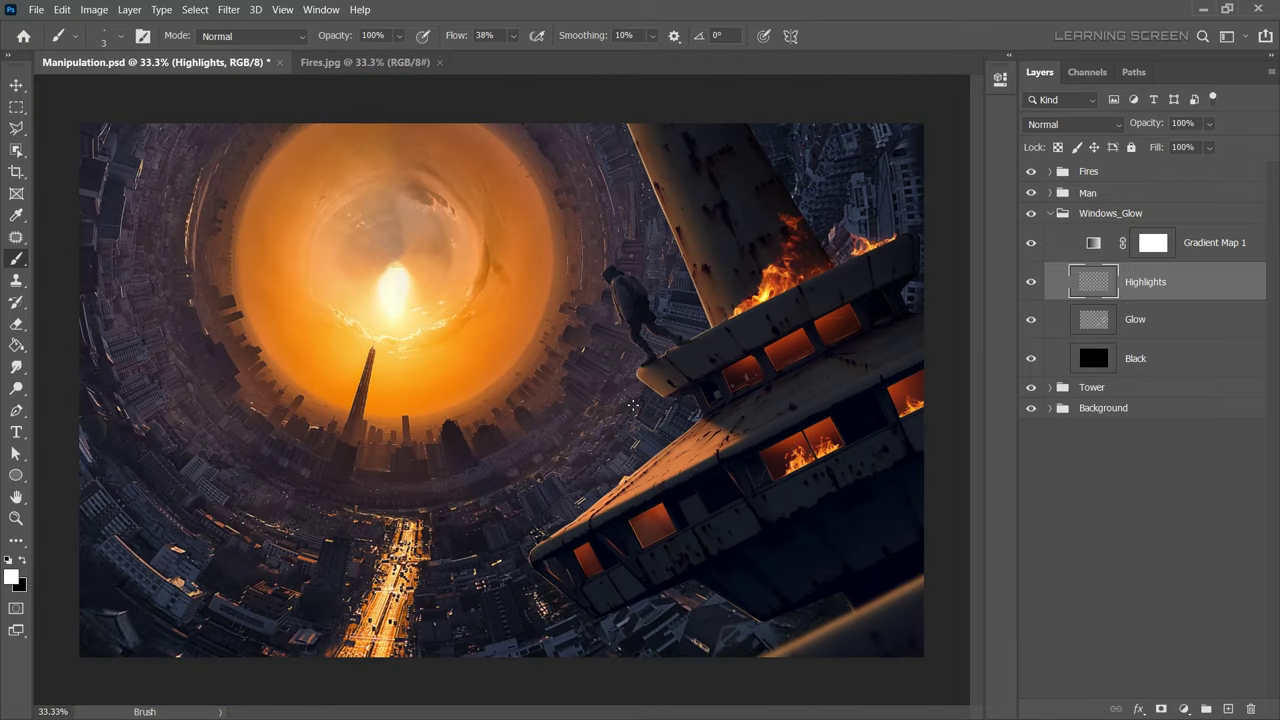
Select the City layer in the Background group with the Move tool.
key("v")
scroll(339, 251, "down", 2)
scroll(500, 350, "down", 1)
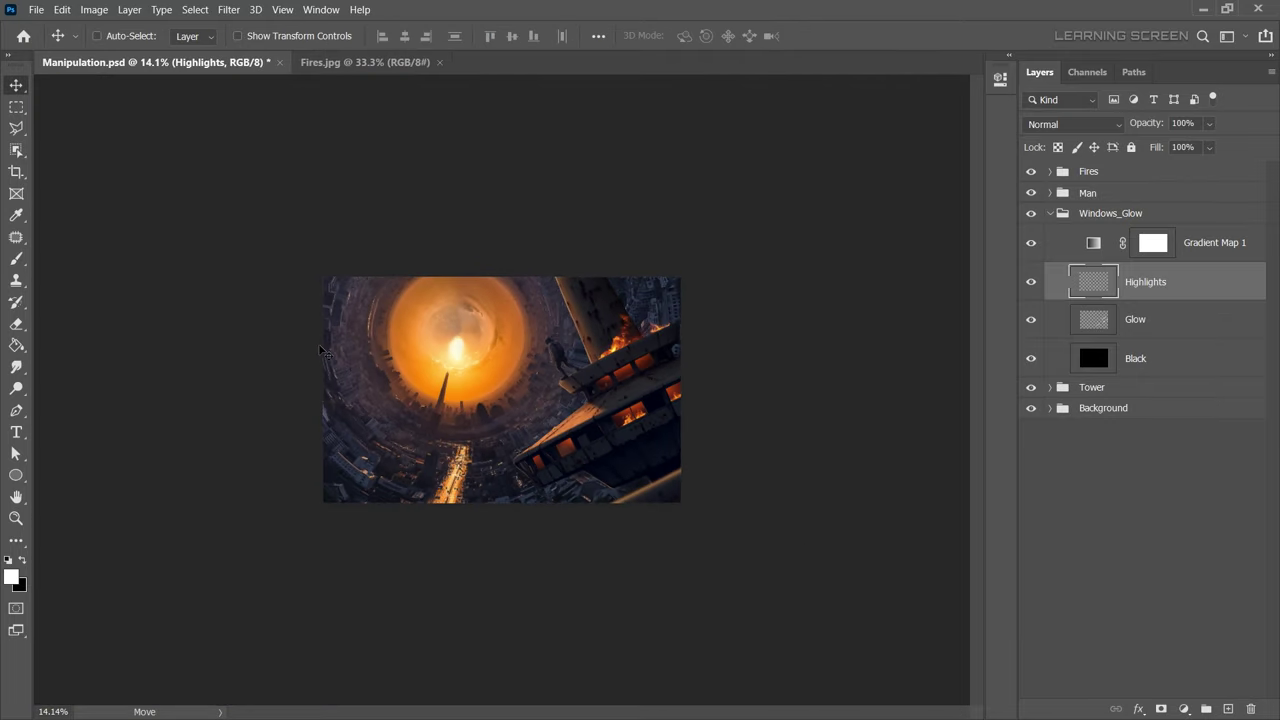
scroll(500, 350, "up", 1)
scroll(655, 328, "up", 5)
scroll(655, 328, "down", 3)
scroll(640, 360, "down", 1)
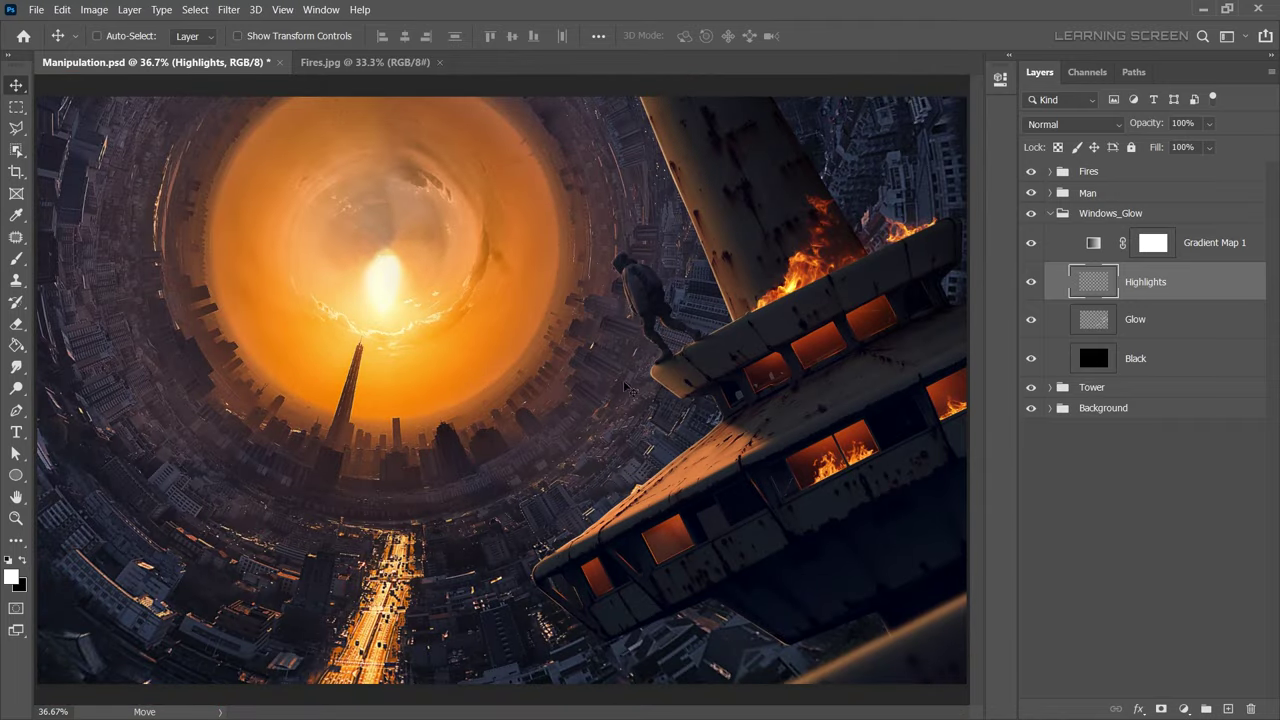
left_click(630, 390, "ctrl")
Patch out the bright speck beside the man on the City layer with the Patch Tool.
scroll(615, 420, "up", 3)
scroll(615, 420, "up", 3)
key("j")
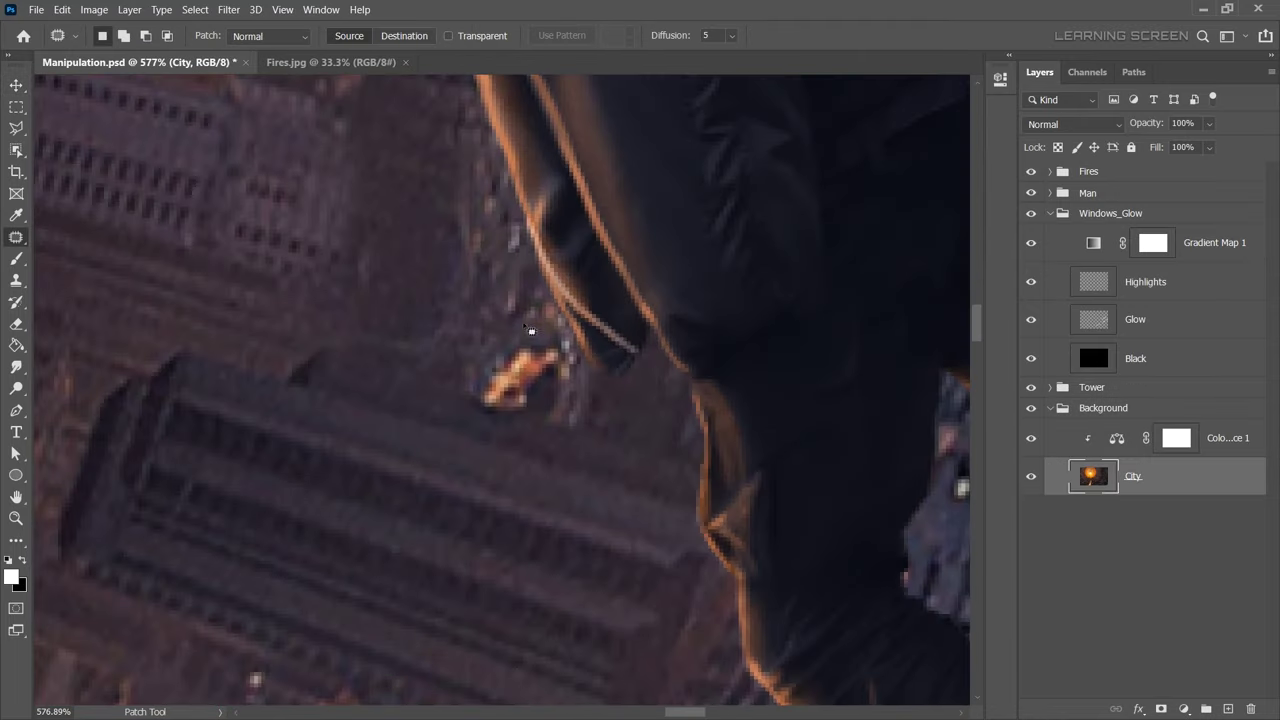
left_click_drag(528, 337, 520, 340)
scroll(507, 333, "down", 3)
scroll(580, 380, "up", 4)
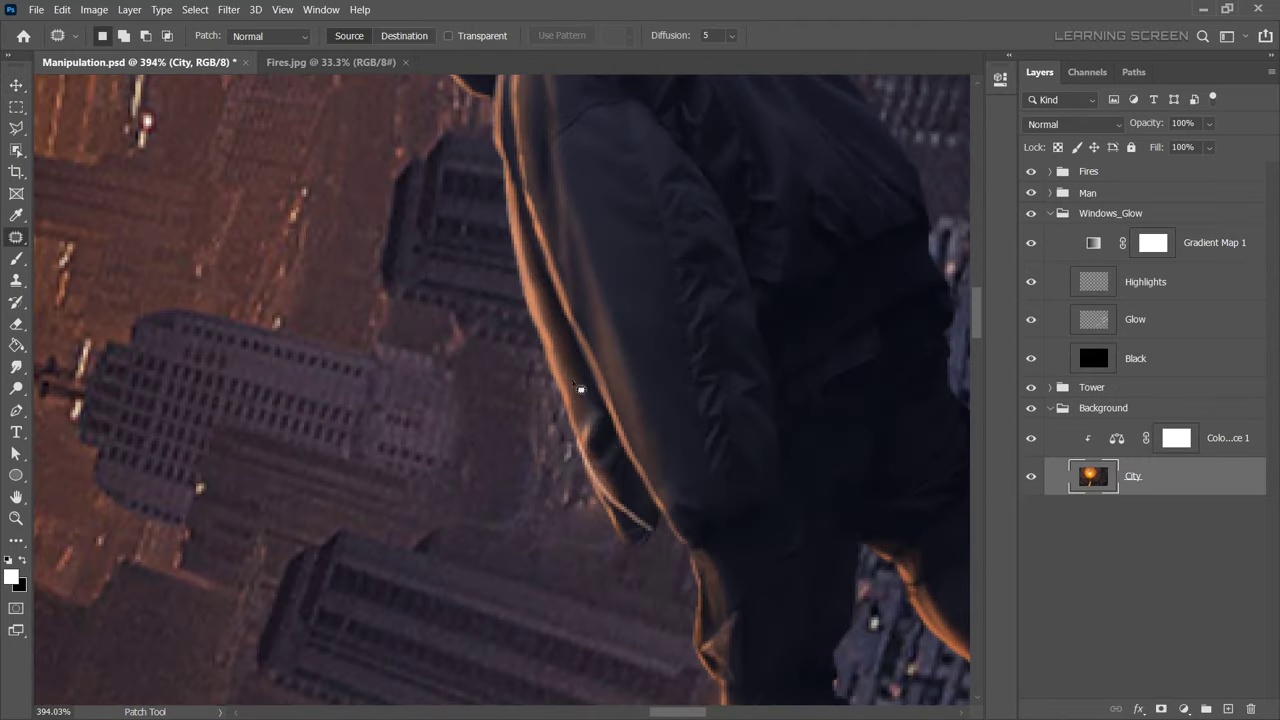
Select the Hue/Saturation 5 mask in the Man group and switch to the Brush.
left_click_drag(583, 366, 568, 531)
scroll(568, 531, "down", 3)
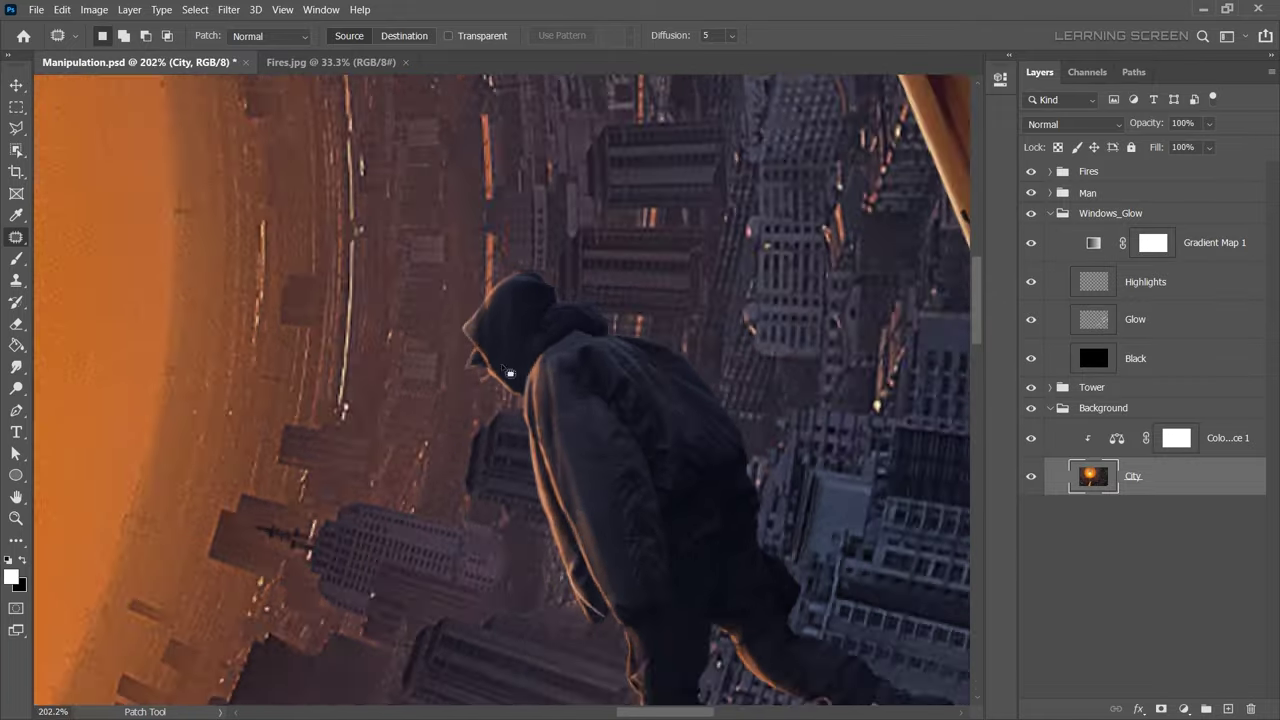
scroll(568, 531, "up", 5)
left_click(1050, 192)
left_click(1176, 260)
key("b")
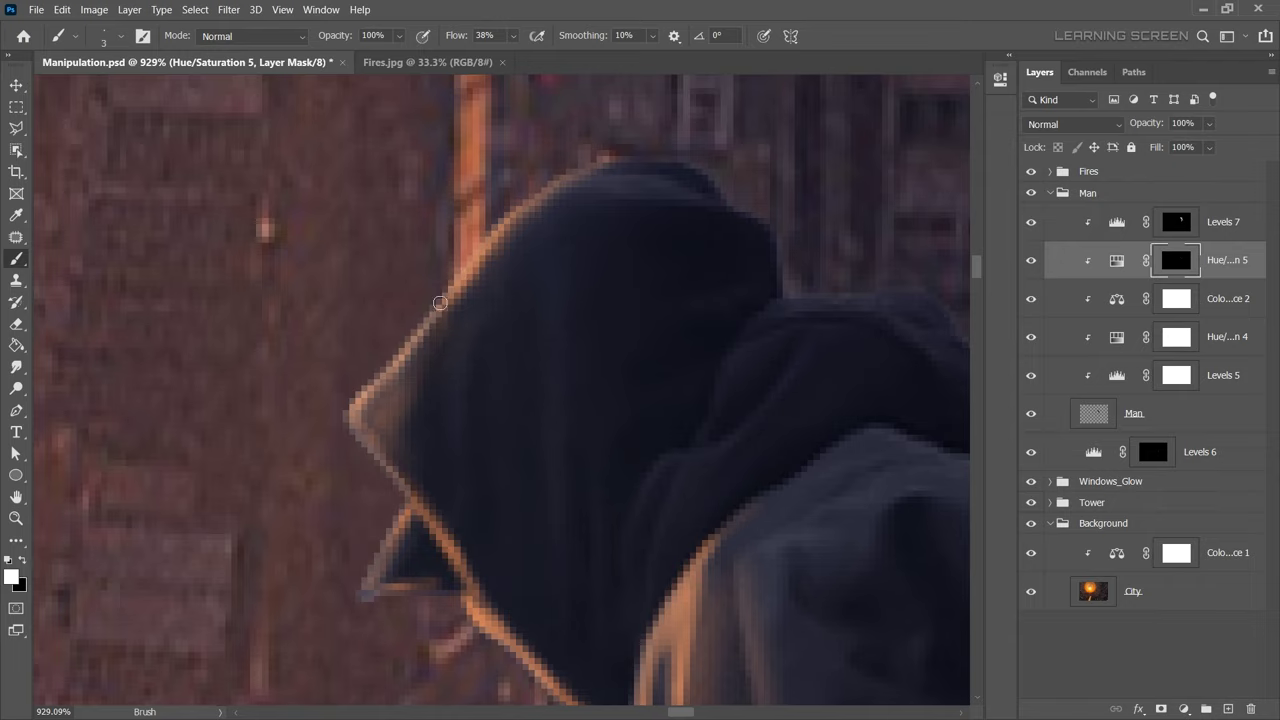
Paint white on the Levels 6 mask along the ledge beneath the boot.
scroll(574, 386, "down", 2)
scroll(574, 386, "down", 3)
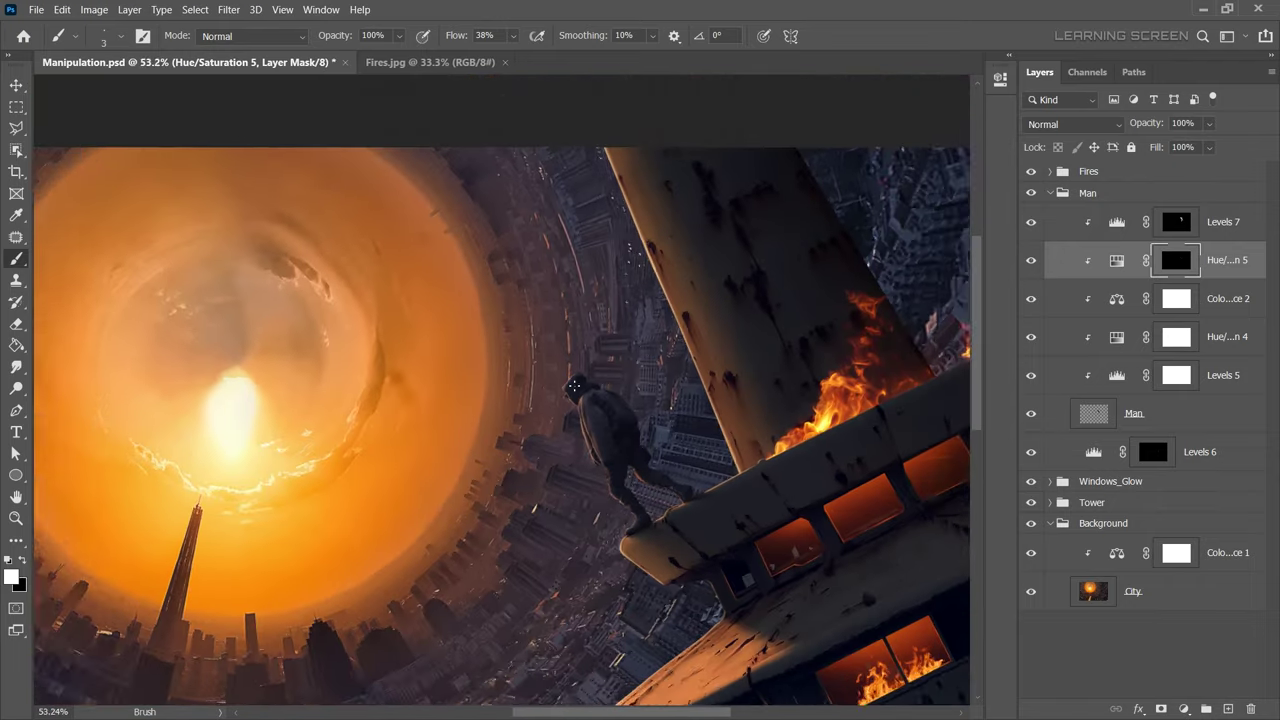
scroll(530, 465, "up", 1)
key("v")
scroll(530, 465, "up", 3)
scroll(530, 465, "up", 2)
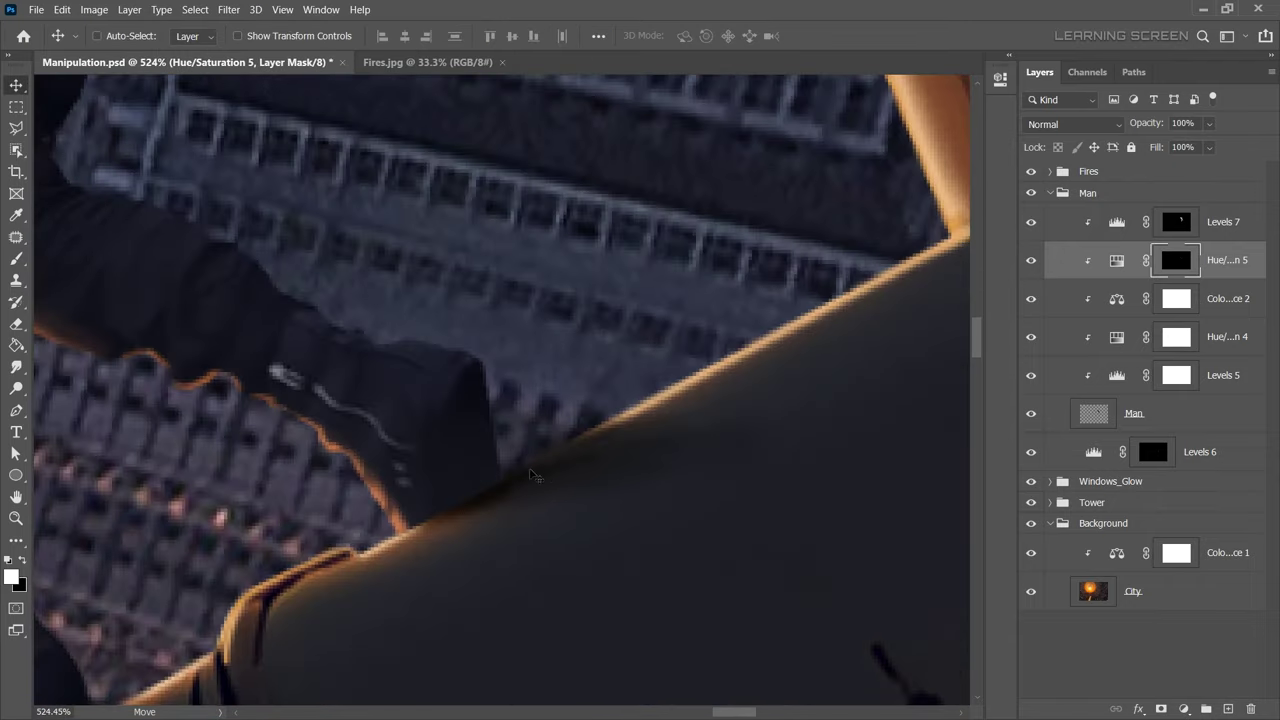
left_click(1050, 452)
key("b")
key("x")
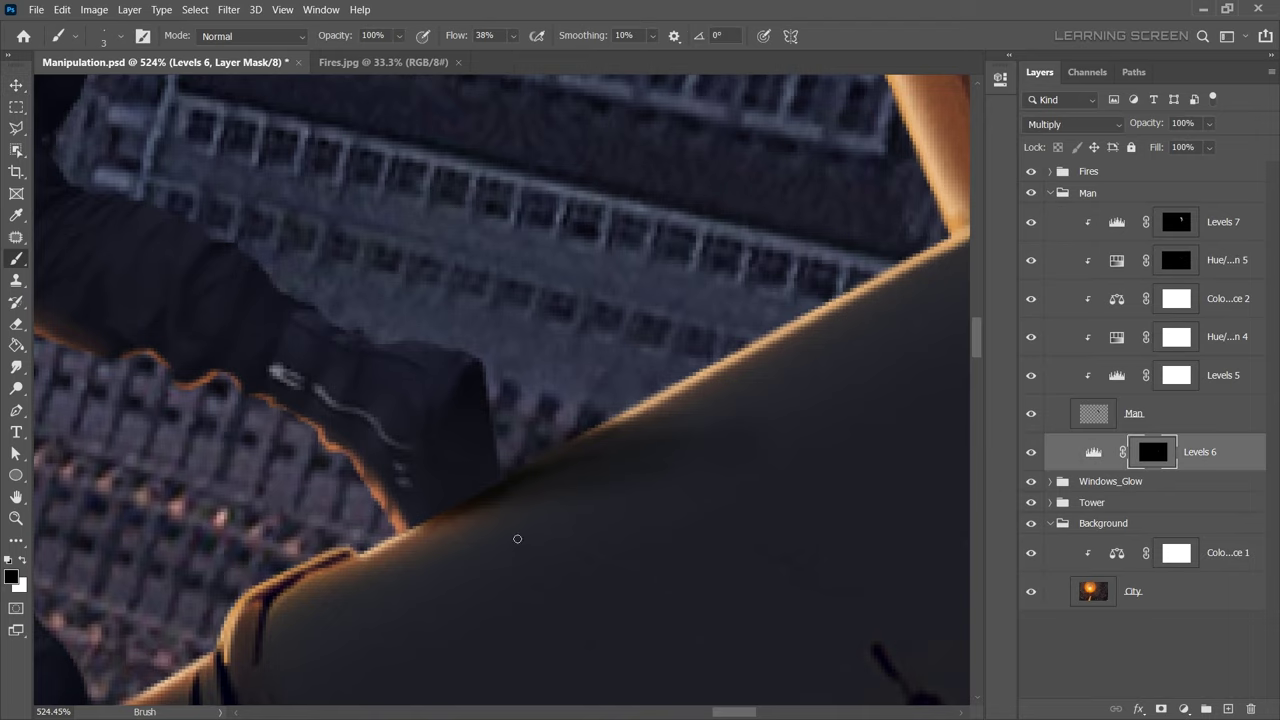
scroll(788, 401, "down", 1)
scroll(766, 426, "down", 3)
scroll(660, 400, "up", 4)
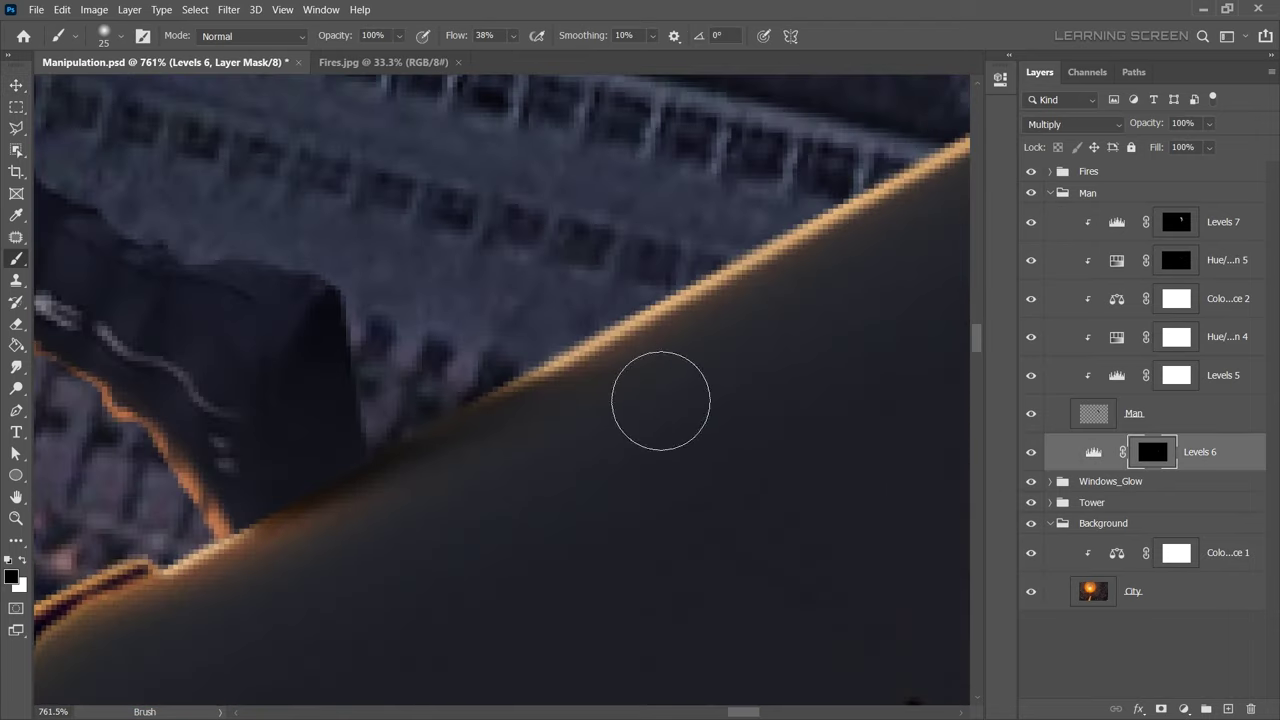
key("x")
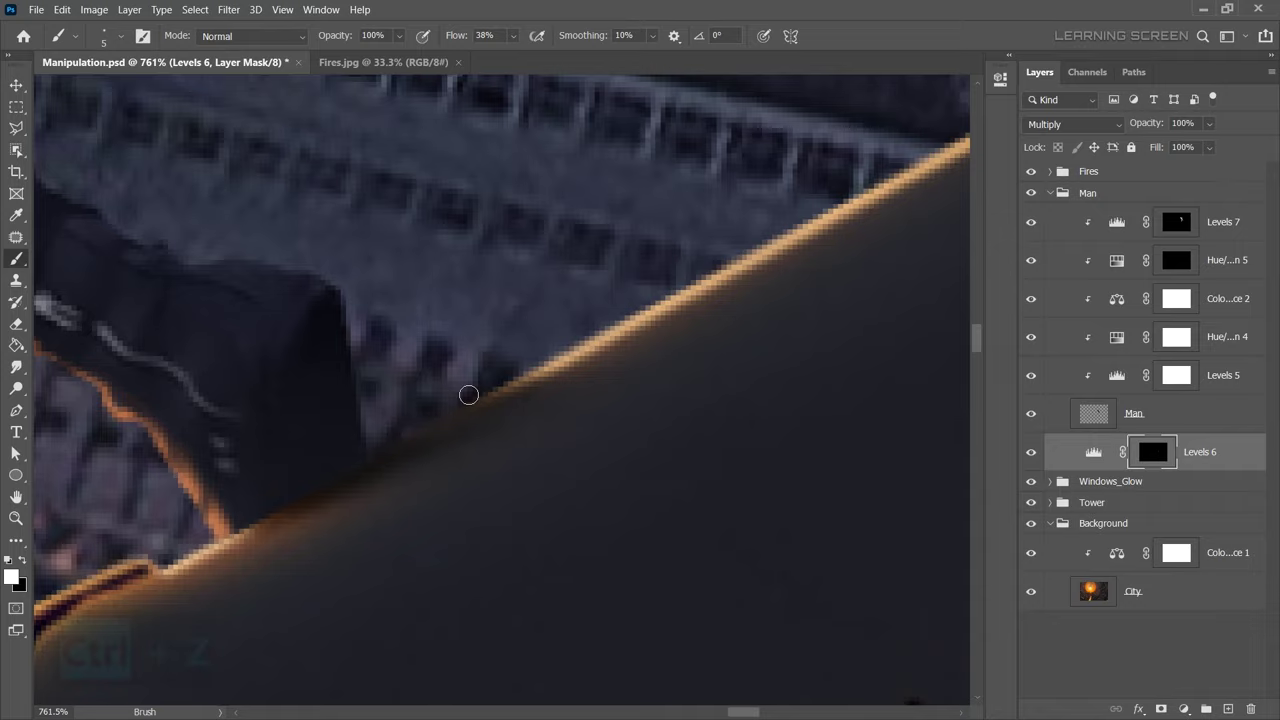
left_click_drag(473, 356, 343, 428)
Draw a straight-edged selection outlining the ledge area by the shoe.
key("l")
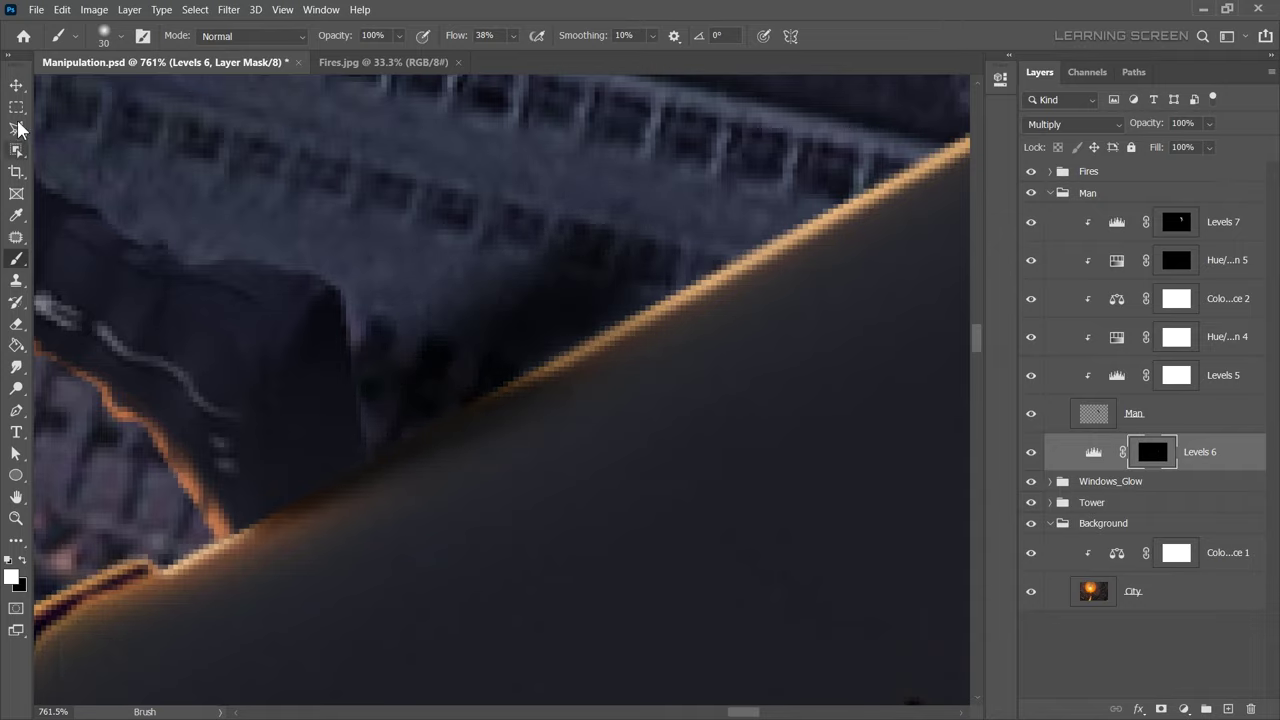
scroll(280, 400, "up", 3)
left_click(279, 234)
scroll(280, 547, "down", 3)
left_click(151, 128)
scroll(643, 383, "down", 3)
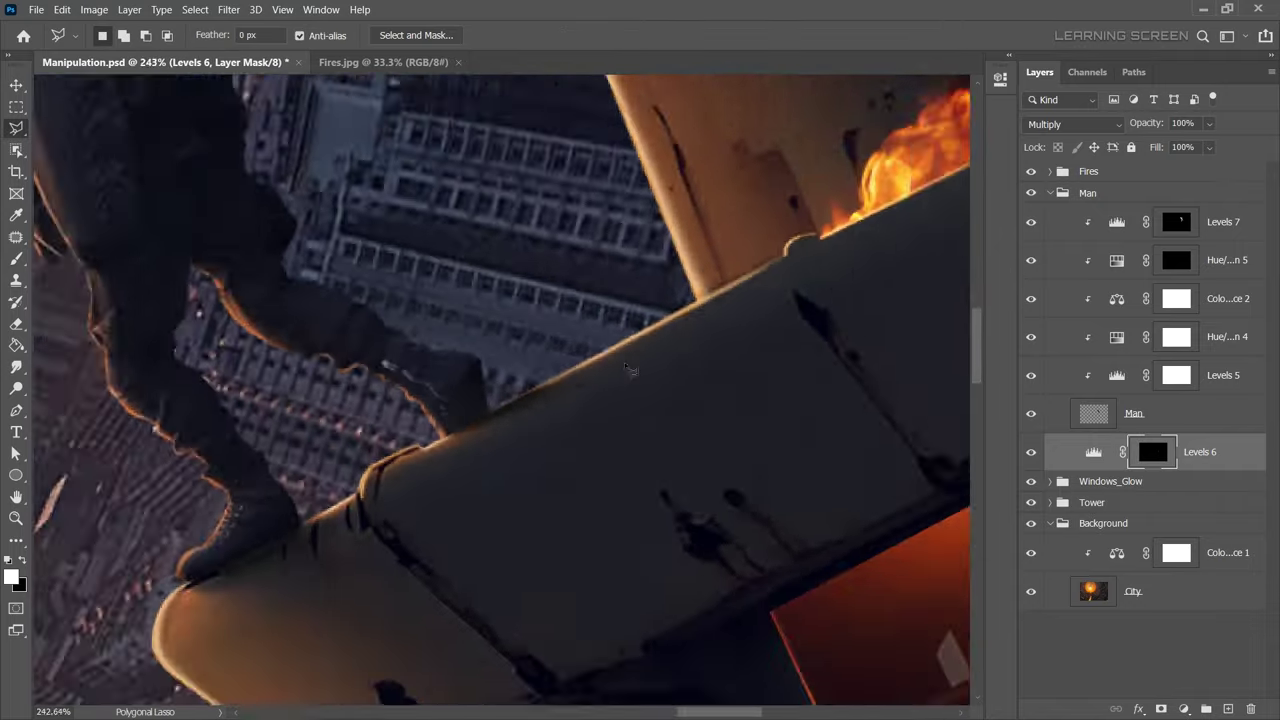
scroll(643, 383, "down", 2)
scroll(643, 383, "up", 3)
Set up a much smaller brush with swapped colours for the ledge mask.
key("b")
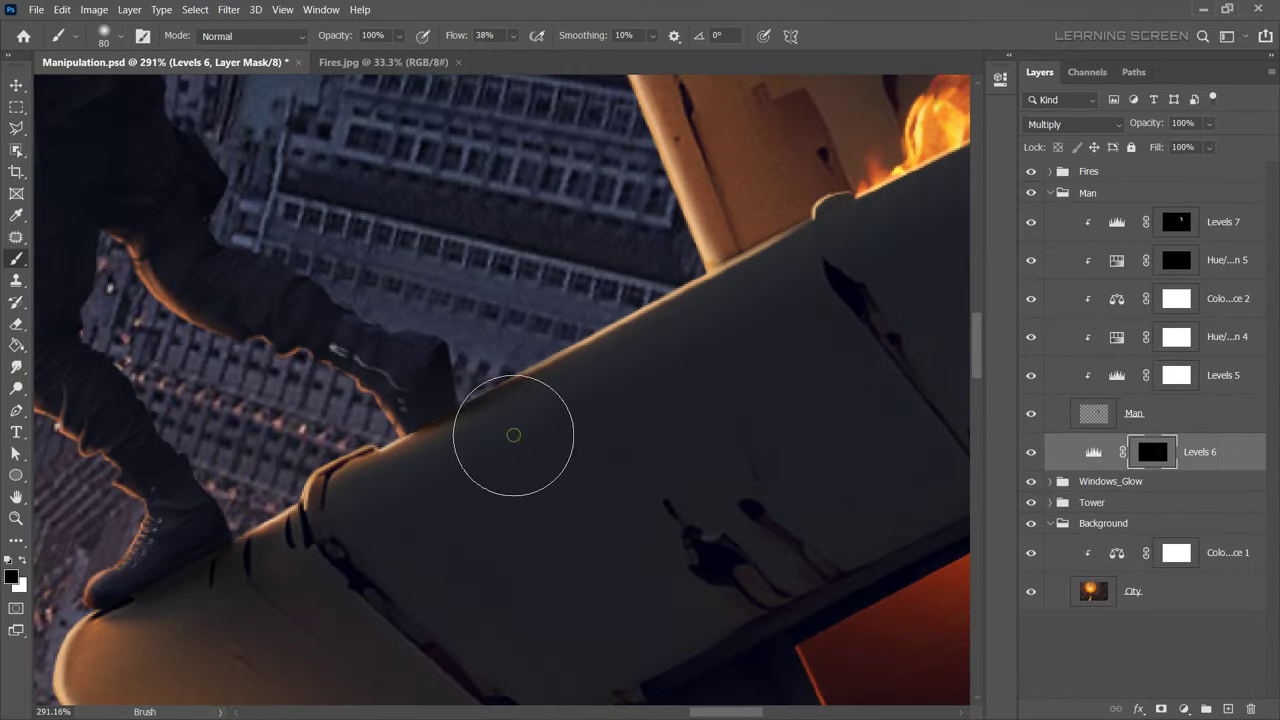
scroll(540, 436, "down", 1)
key("bracketleft")
key("bracketleft")
key("bracketleft")
scroll(300, 600, "up", 2)
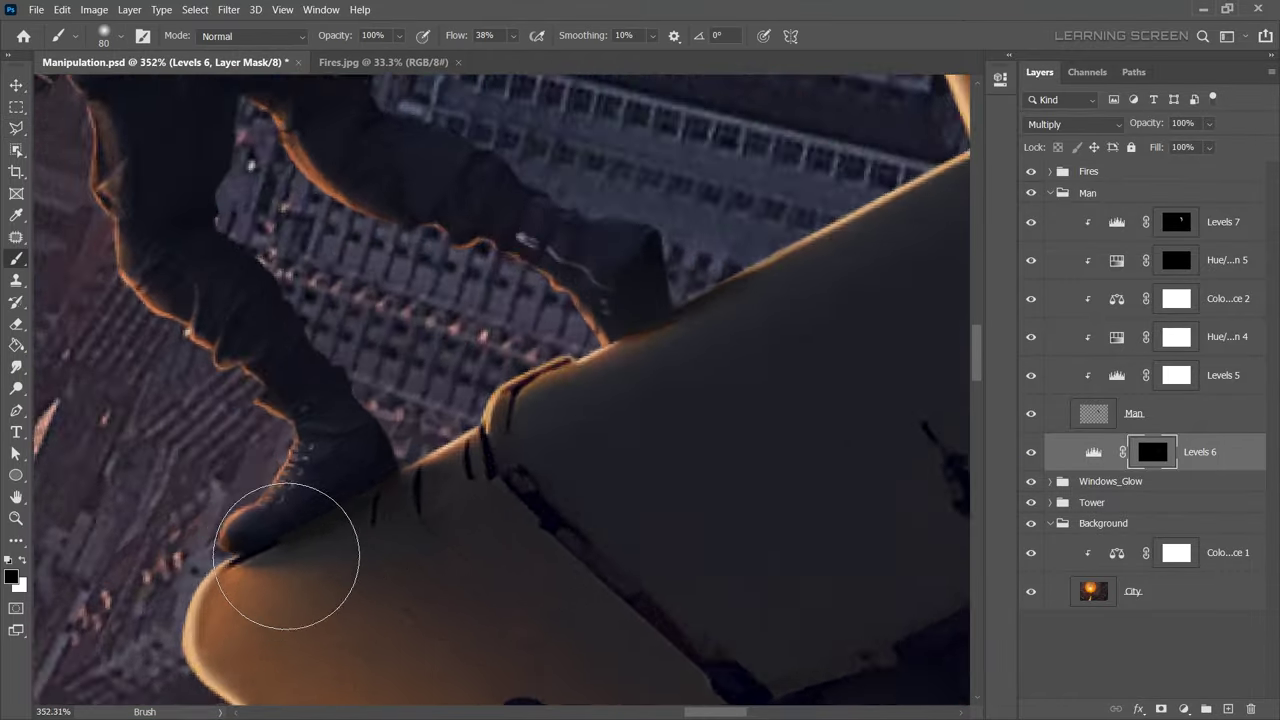
scroll(286, 549, "up", 3)
key("x")
scroll(386, 471, "down", 3)
key("bracketleft")
key("bracketleft")
key("bracketleft")
scroll(623, 351, "down", 3)
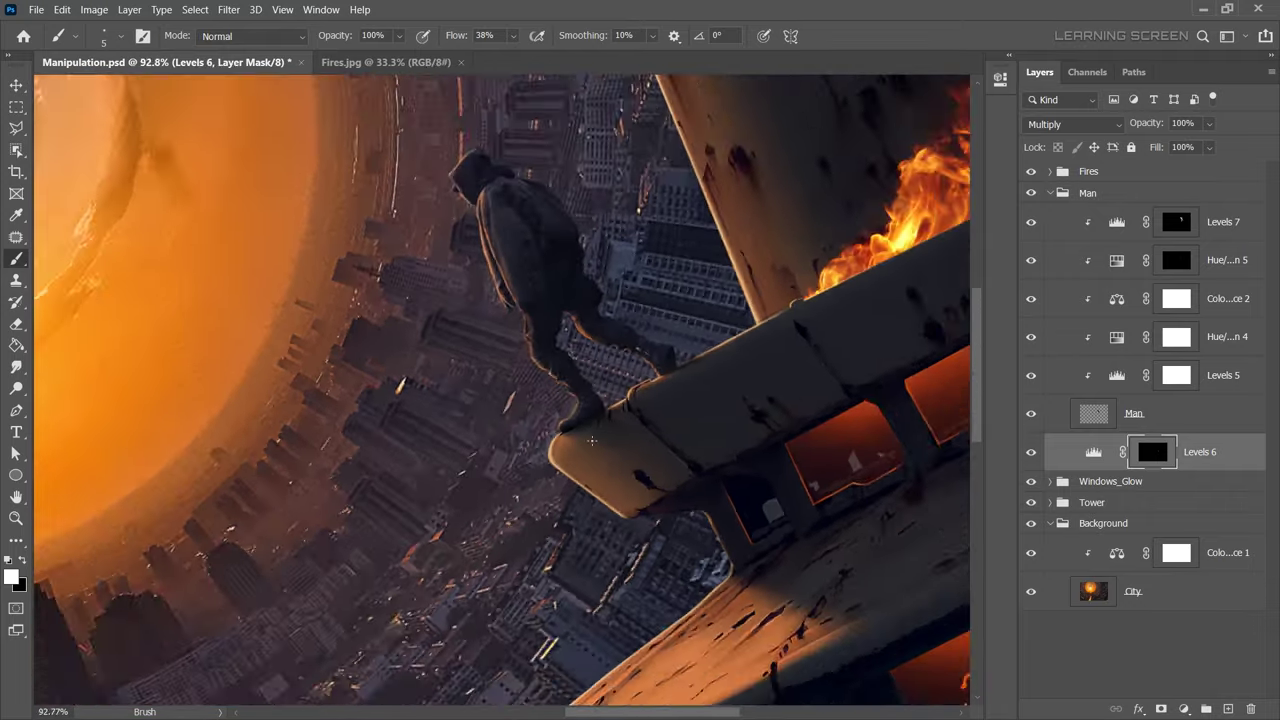
scroll(615, 452, "down", 2)
key("v")
scroll(500, 390, "down", 1)
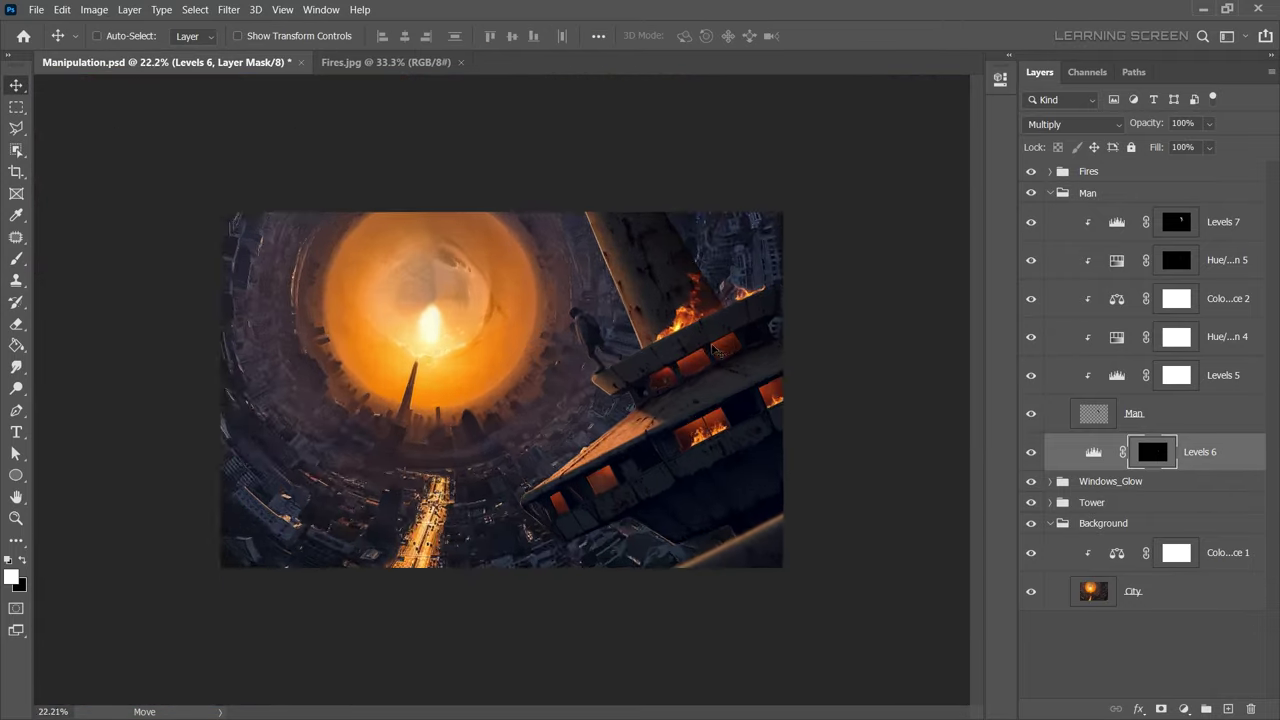
scroll(660, 360, "up", 5)
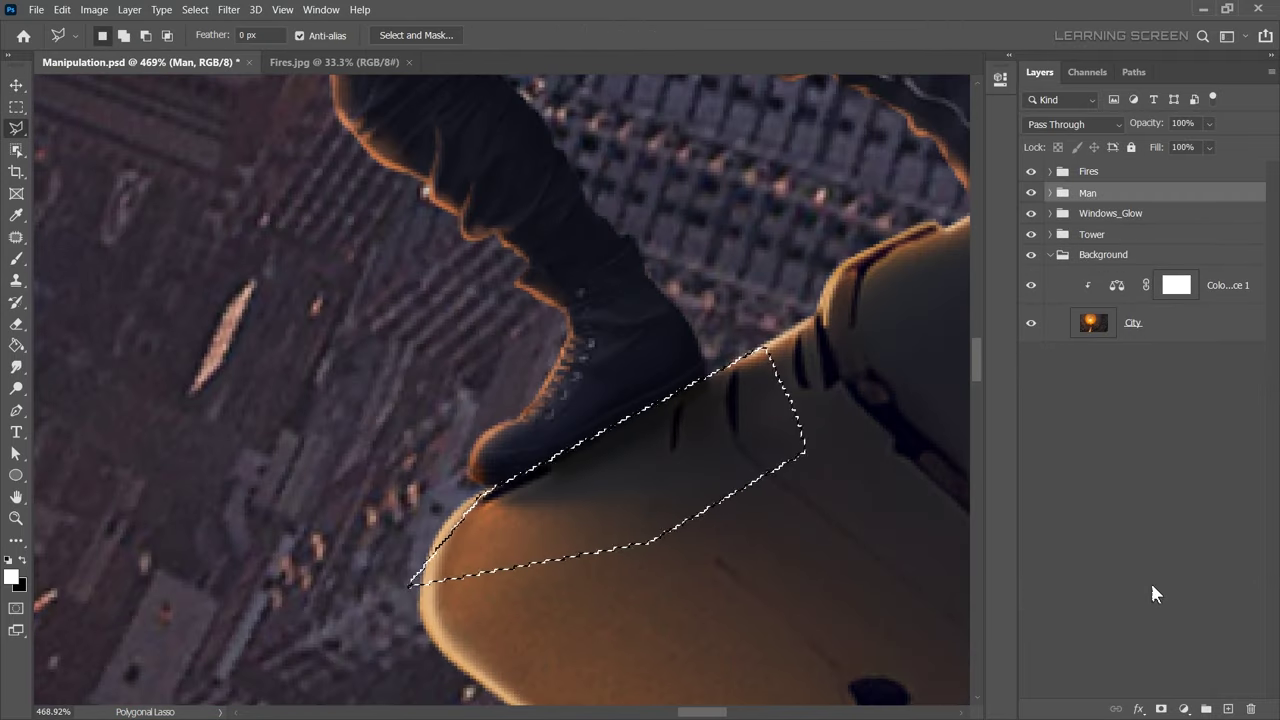
Clear the selection and delete the stray layer mask from the Man group.
key("ctrl+d")
scroll(766, 622, "down", 3)
scroll(850, 470, "down", 3)
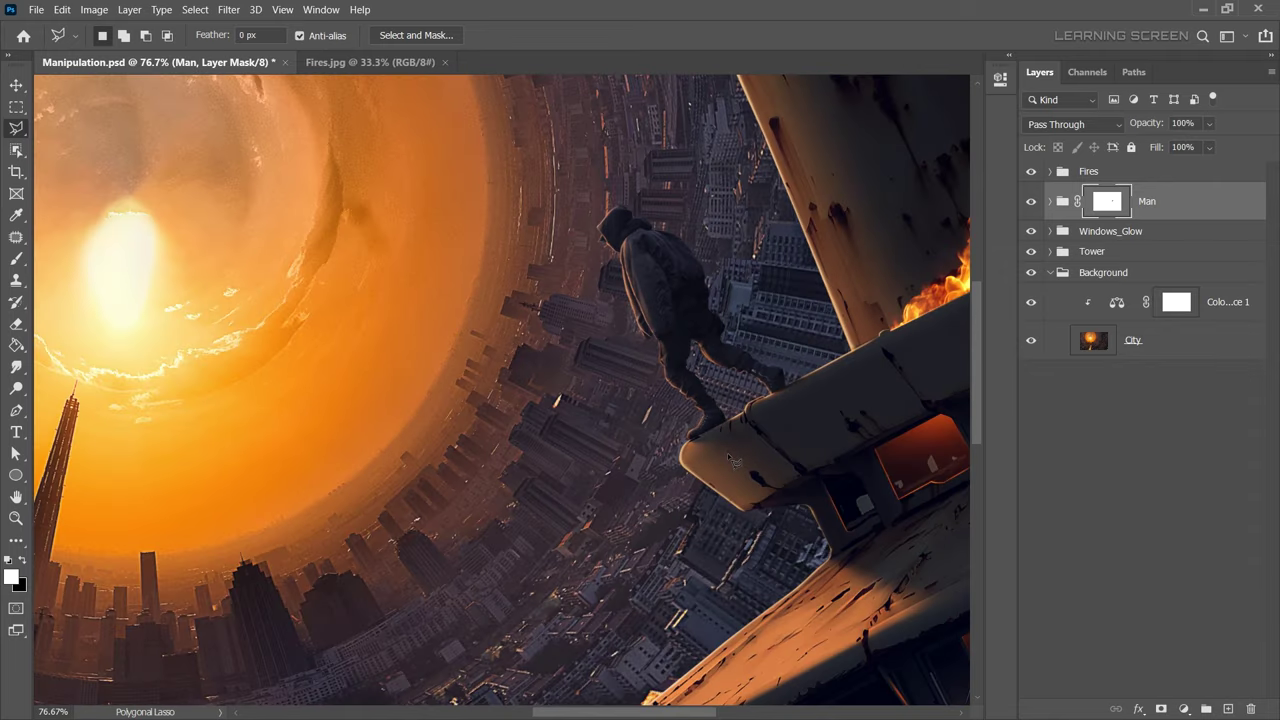
scroll(920, 380, "down", 2)
scroll(948, 320, "down", 1)
scroll(529, 486, "up", 3)
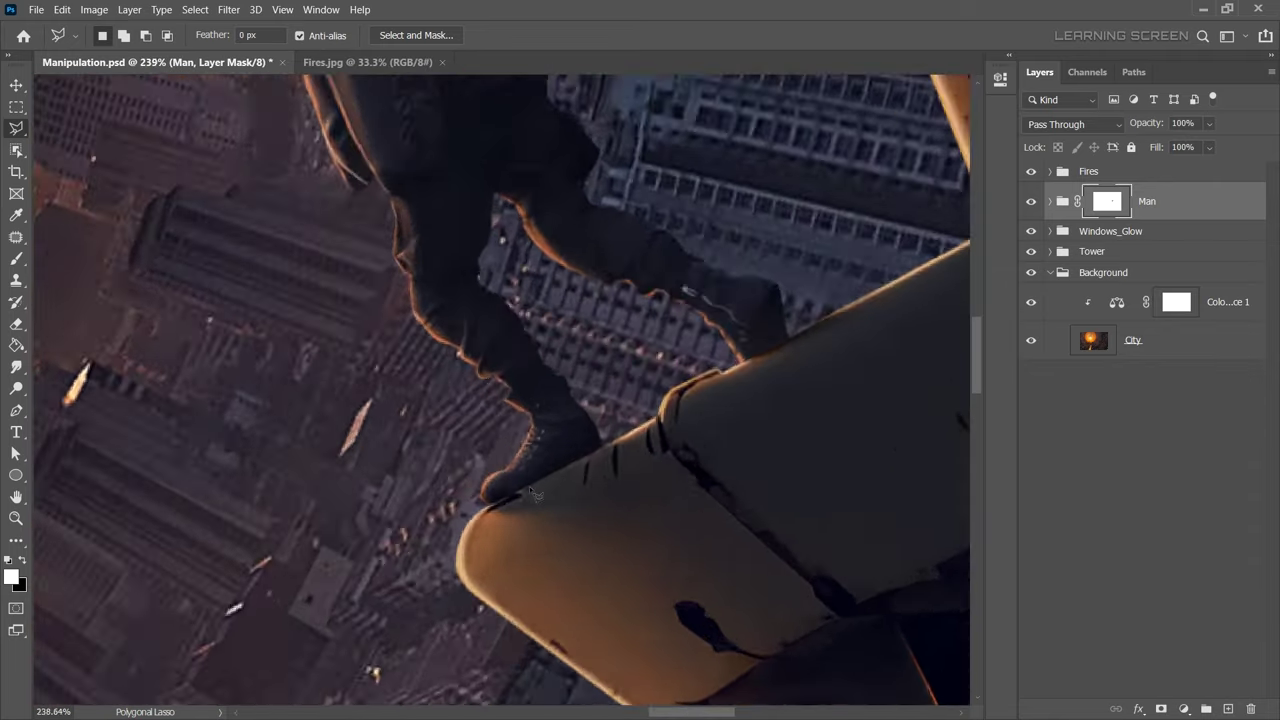
scroll(529, 490, "up", 2)
right_click(1112, 202)
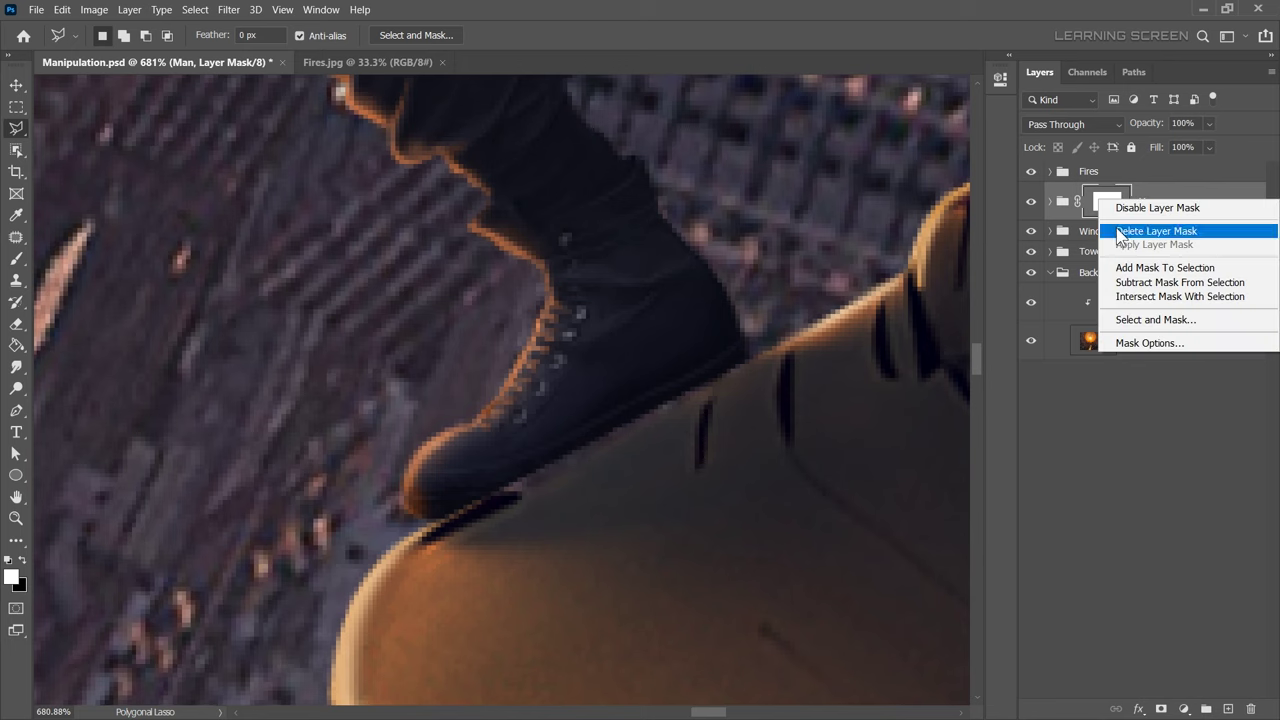
left_click(1150, 226)
Outline a selection under the boot on the Levels 6 mask, then select the Man layer.
left_click(1049, 192)
left_click(1220, 221)
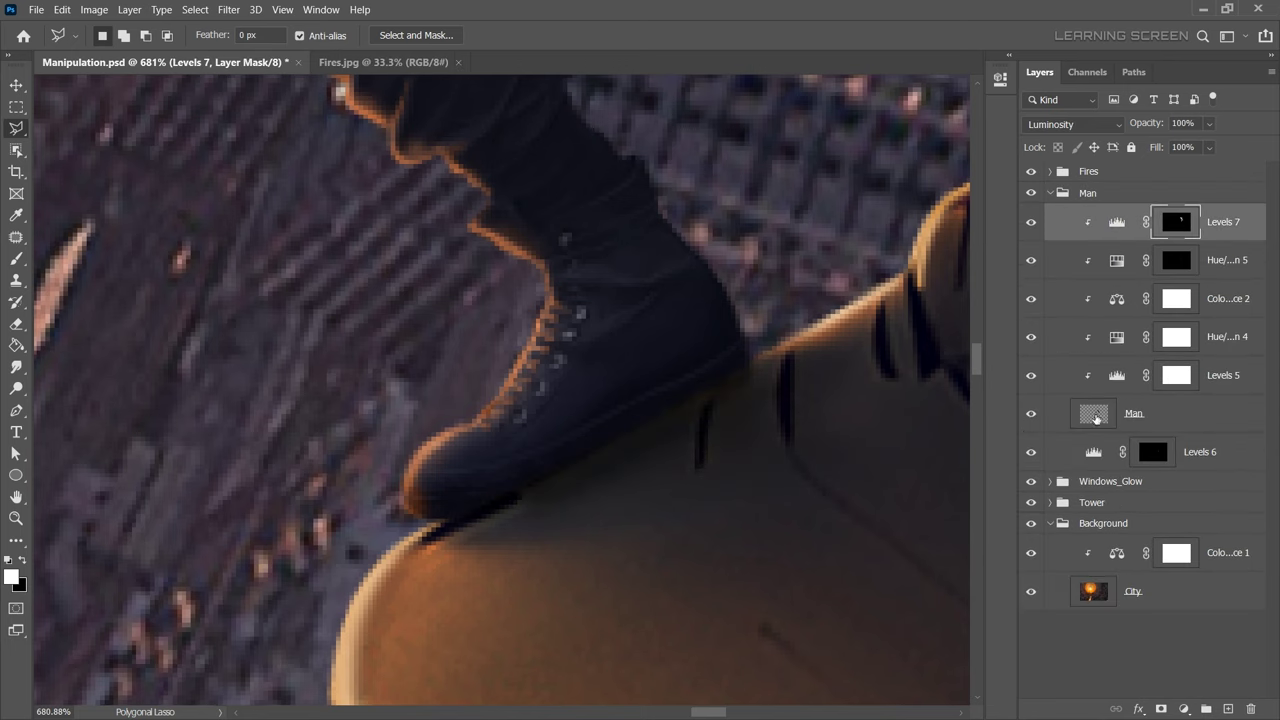
left_click(1140, 450)
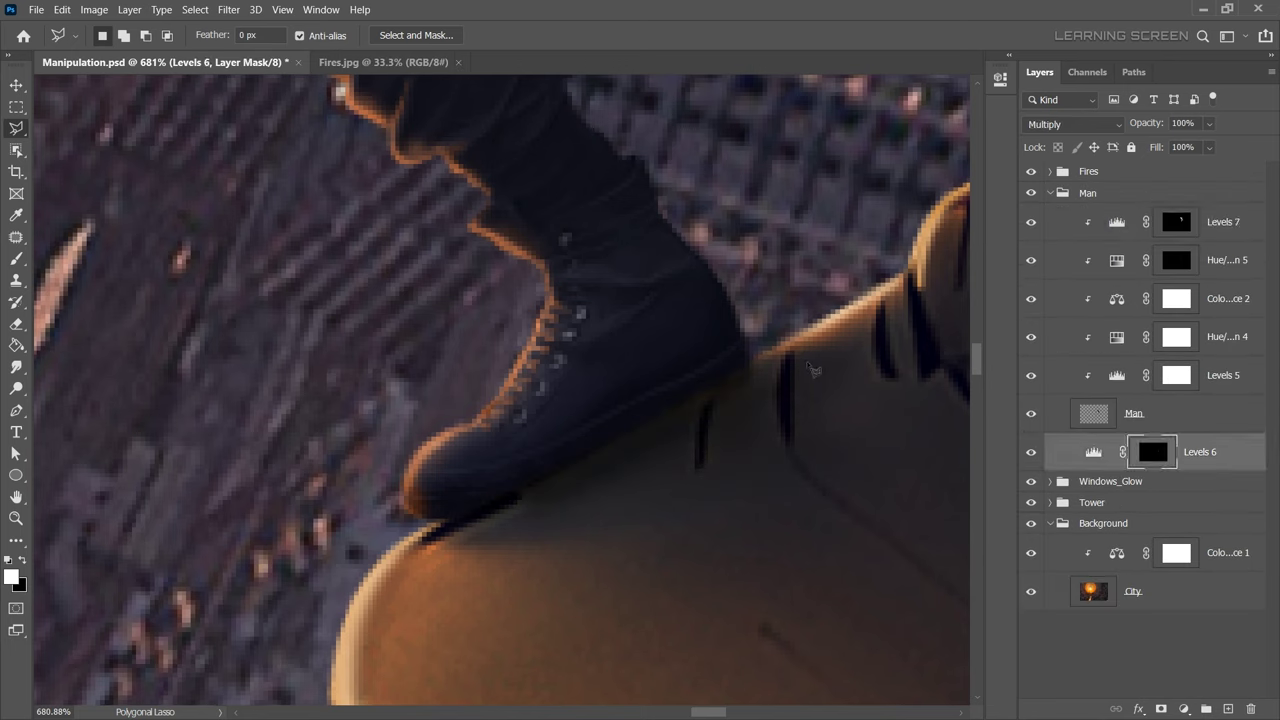
scroll(426, 528, "down", 3)
left_click(860, 302)
left_click(866, 514)
left_click(457, 614)
key("alt+bracketright")
scroll(846, 437, "down", 2)
scroll(780, 470, "up", 3)
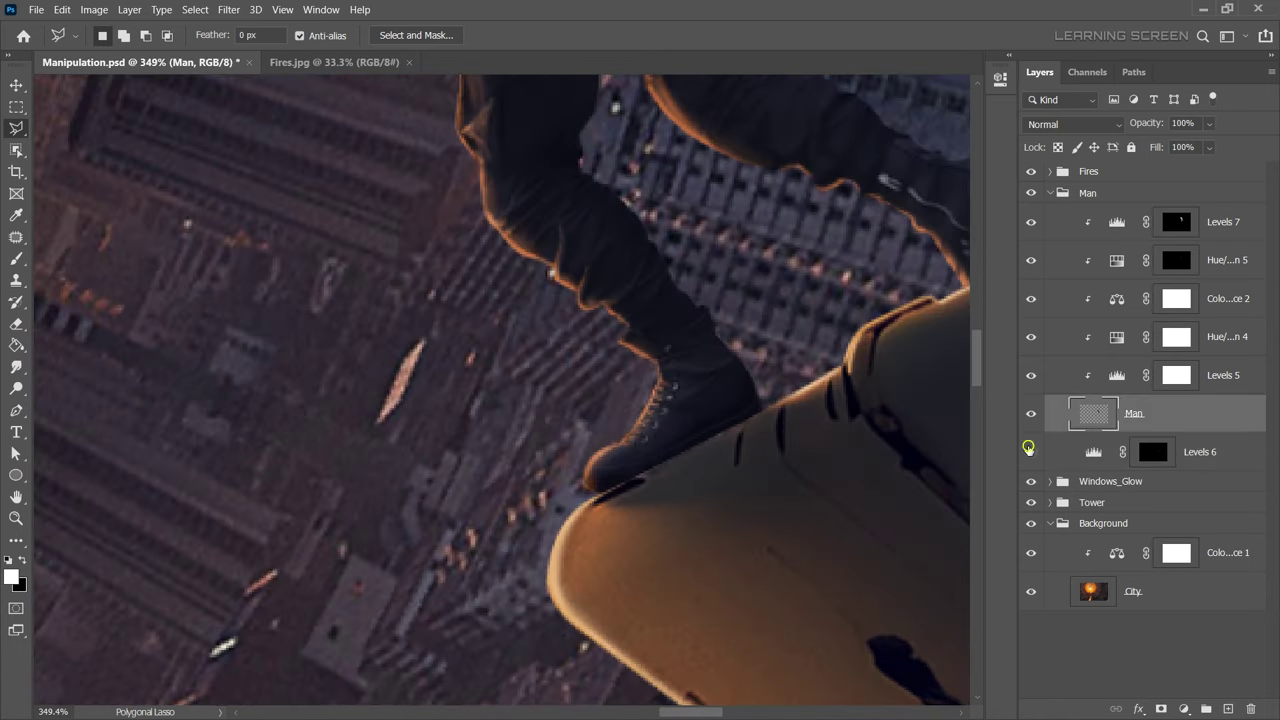
Refine the Levels 6 shadow mask with a lower-flow brush, then clear the selection.
left_click(1152, 451)
scroll(469, 463, "up", 2)
key("b")
left_click(513, 36)
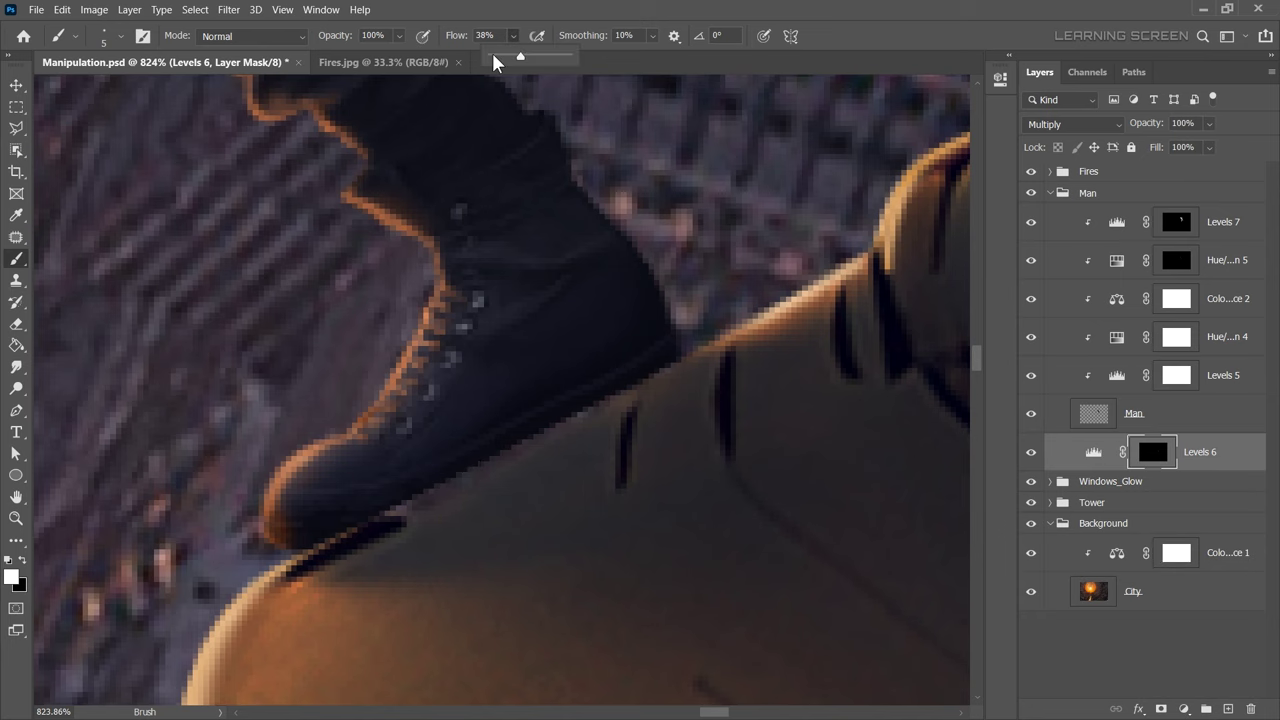
key("ctrl+z")
scroll(622, 415, "down", 3)
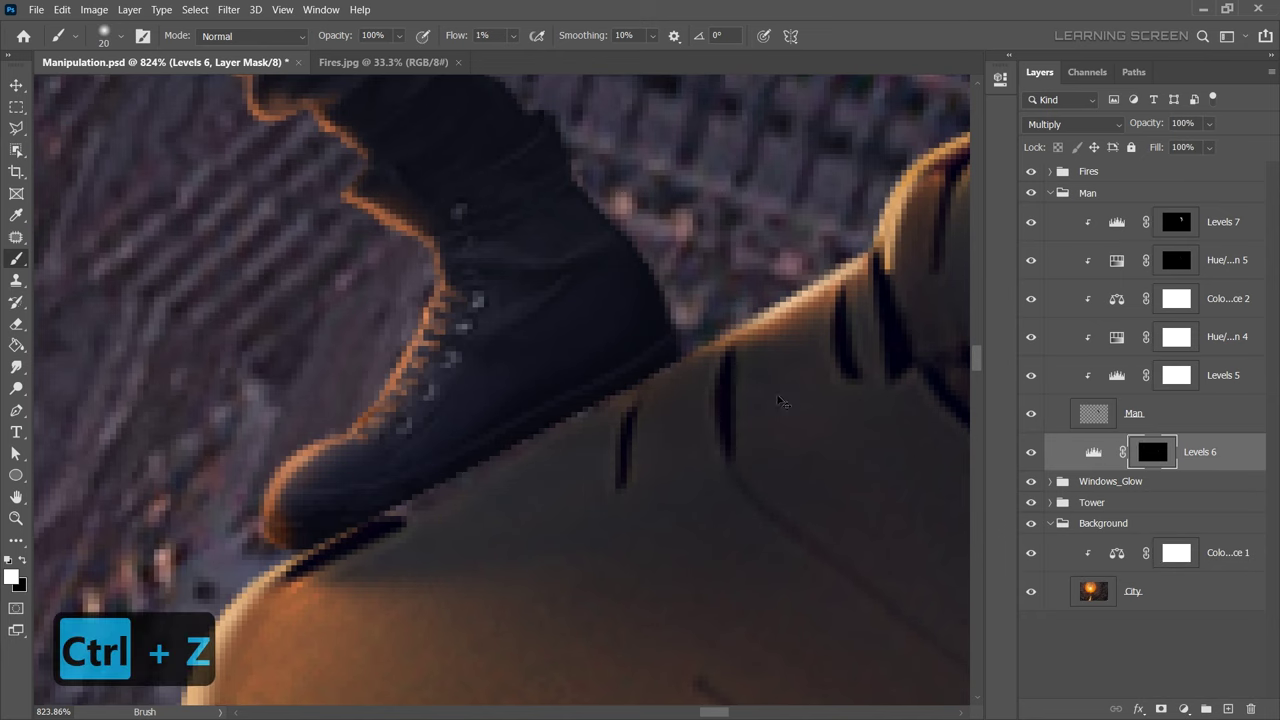
scroll(636, 400, "up", 1)
scroll(600, 380, "up", 1)
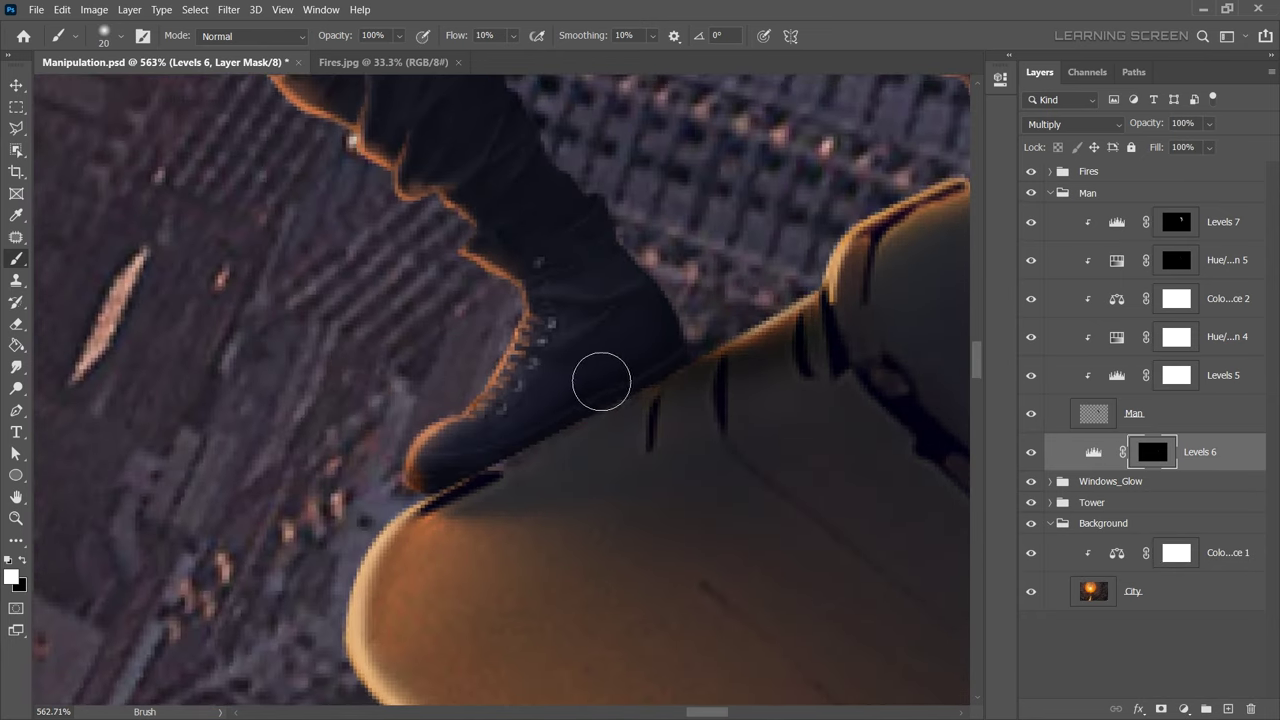
scroll(354, 469, "up", 2)
key("l")
key("ctrl+d")
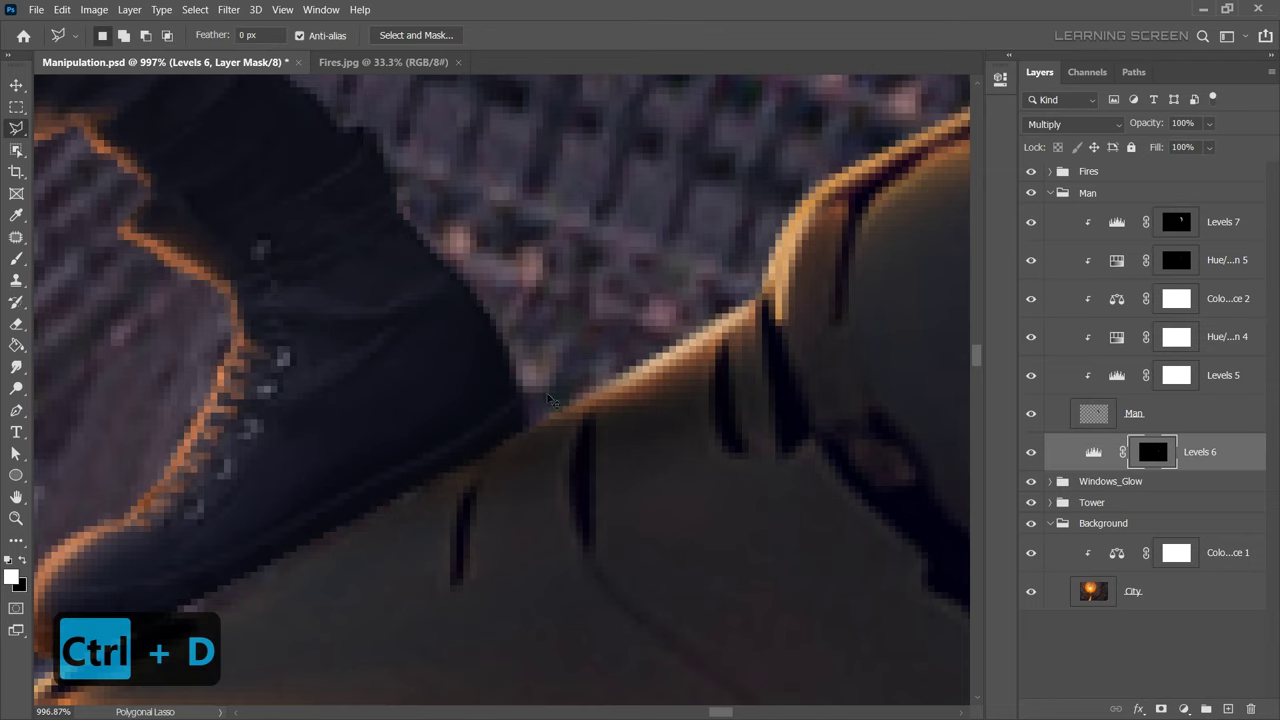
scroll(517, 498, "down", 3)
scroll(517, 498, "up", 3)
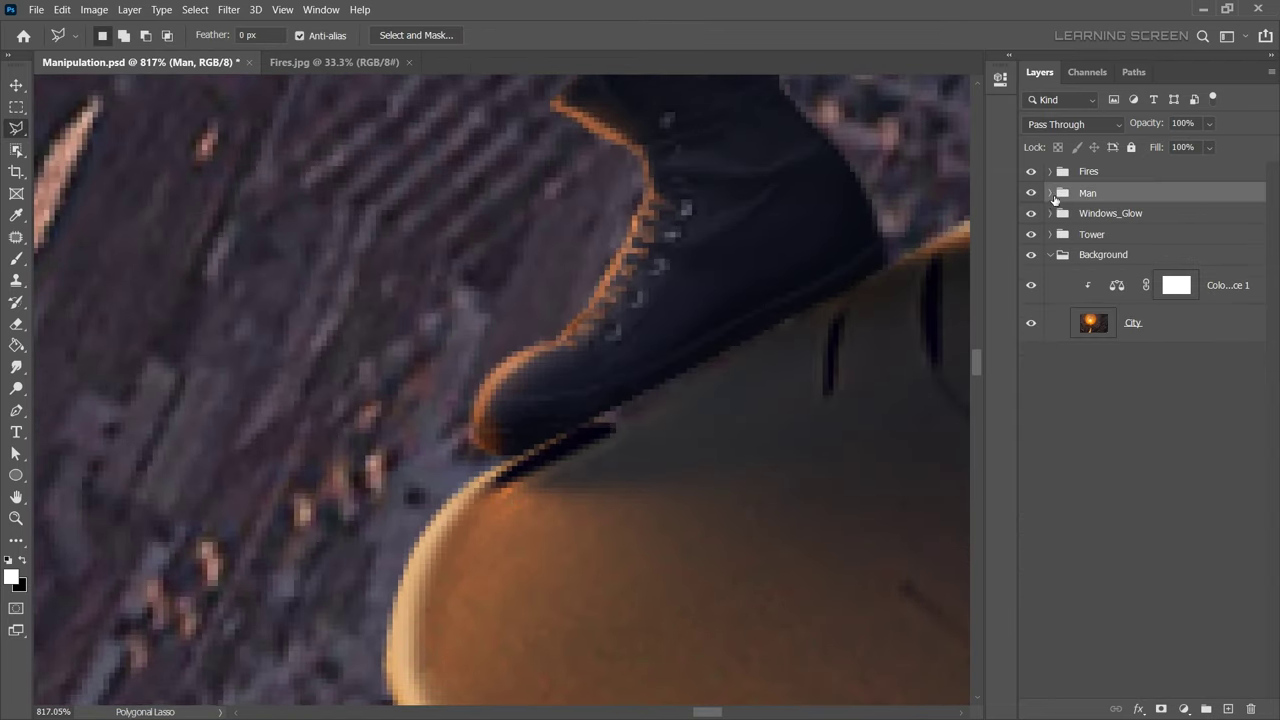
Smudge the Hue/Saturation 1 mask to soften the sole glow, then collapse the groups.
left_click(1050, 234)
left_click(1033, 494)
left_click(1178, 494)
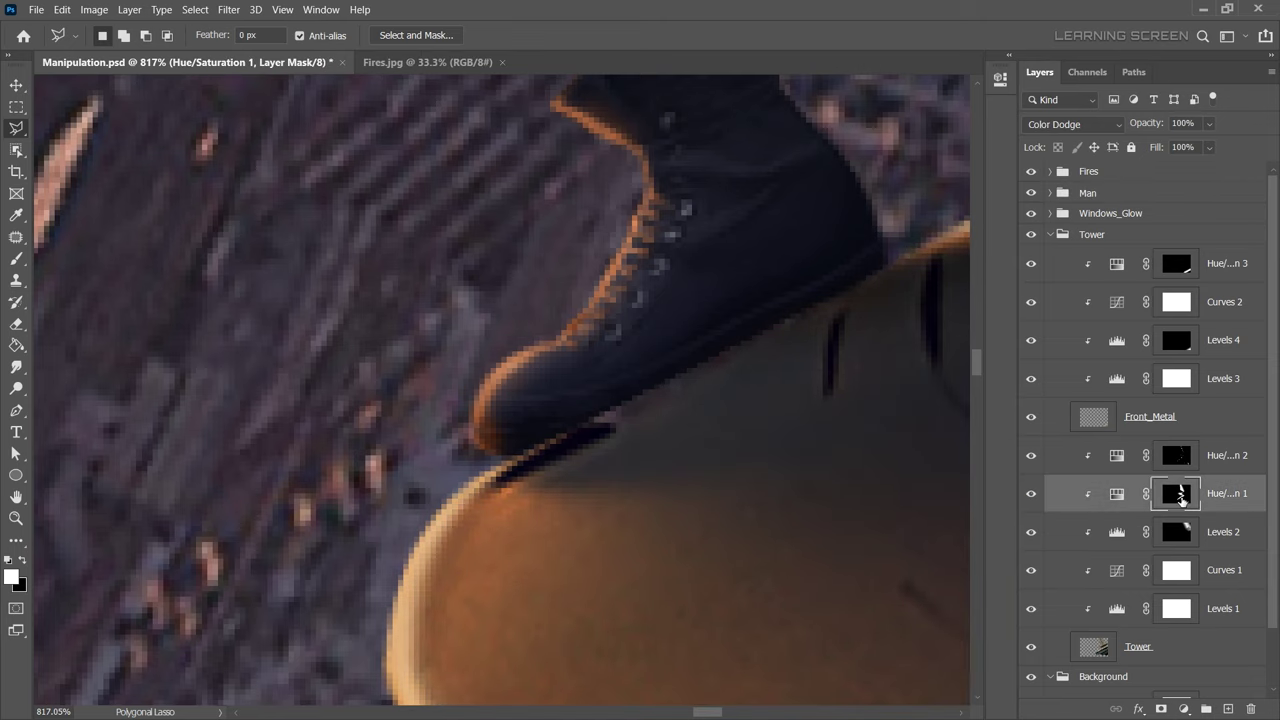
key("r")
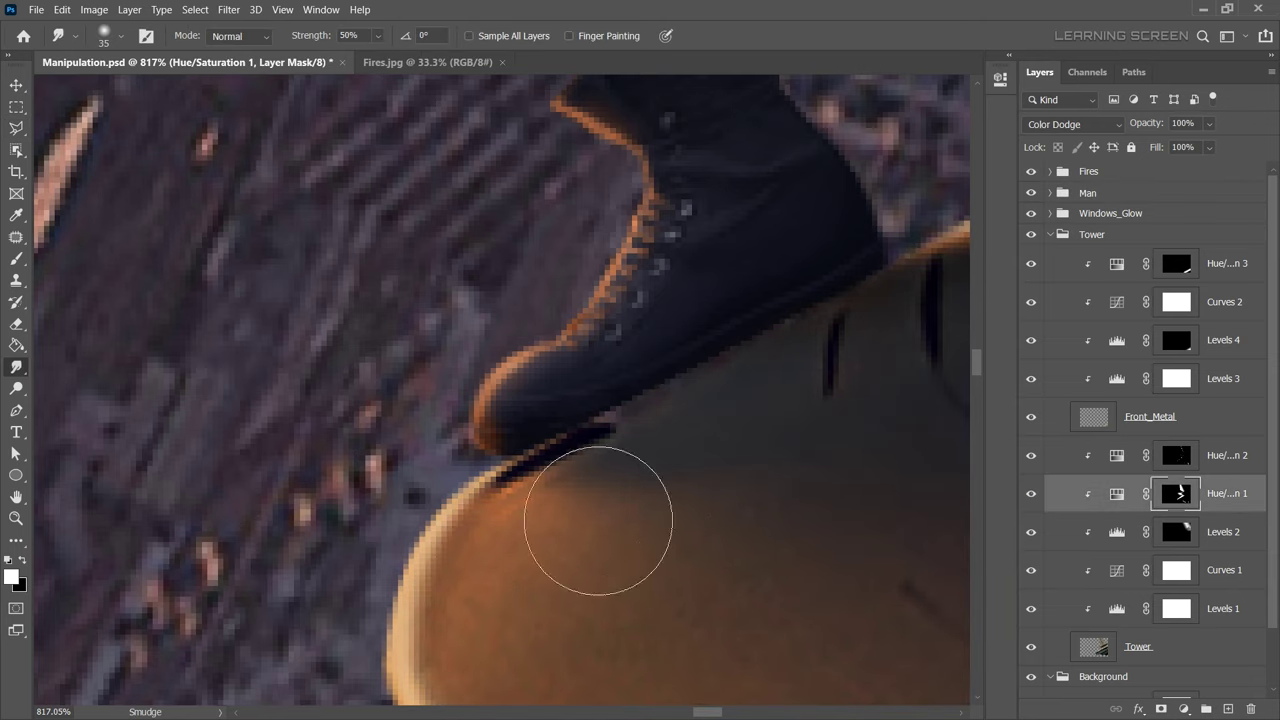
scroll(632, 492, "down", 5)
scroll(700, 545, "down", 3)
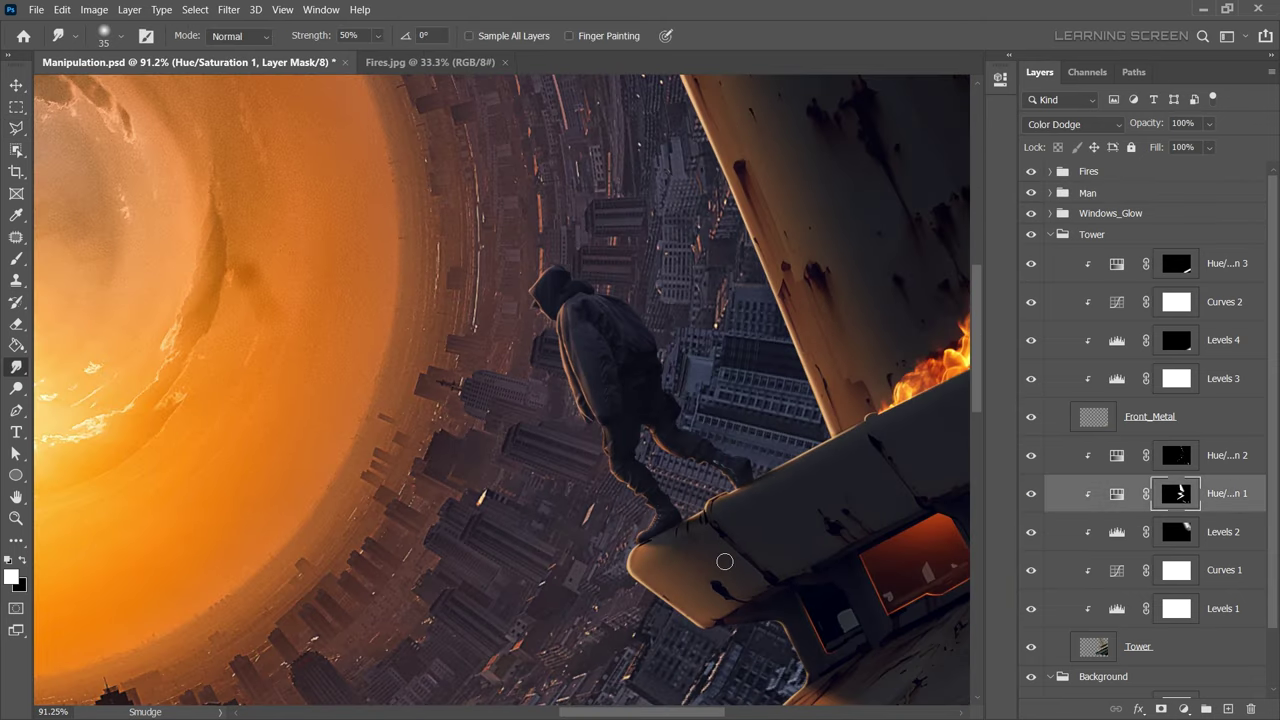
scroll(724, 561, "down", 4)
left_click(17, 86)
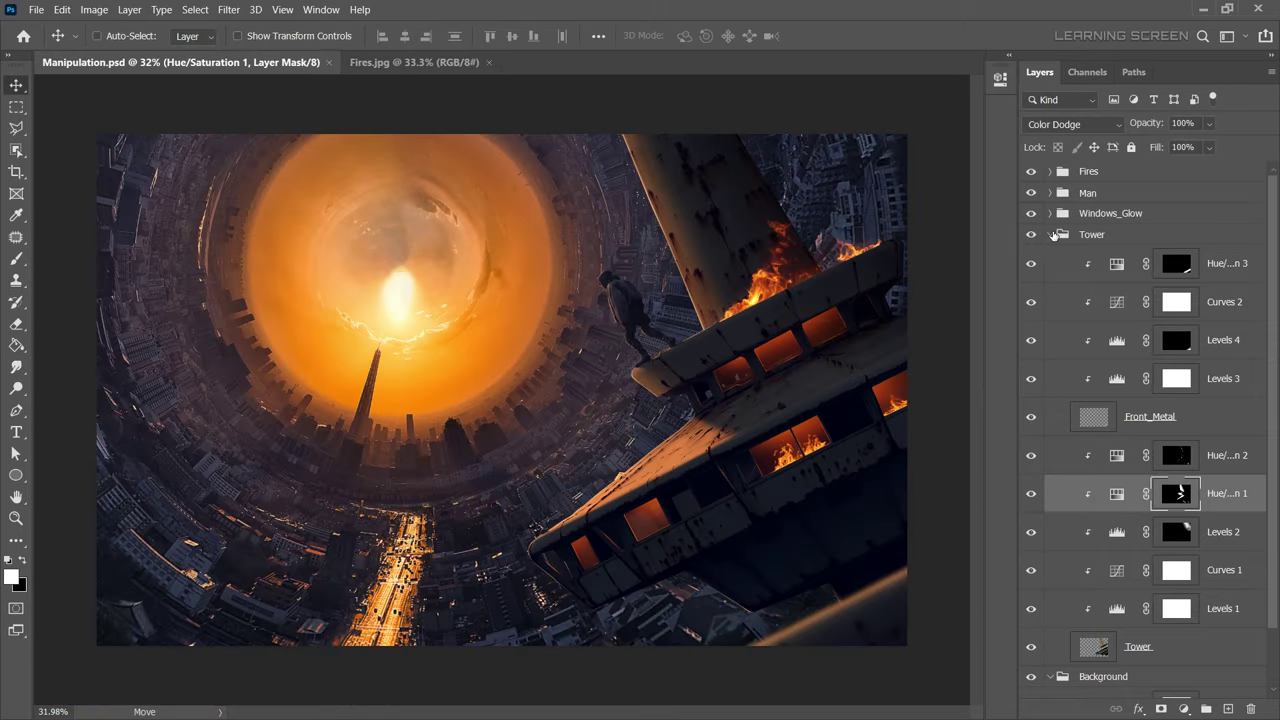
left_click(1050, 234)
Add a new layer in the Fires group and choose a smoke colour for the brush.
left_click(1071, 175)
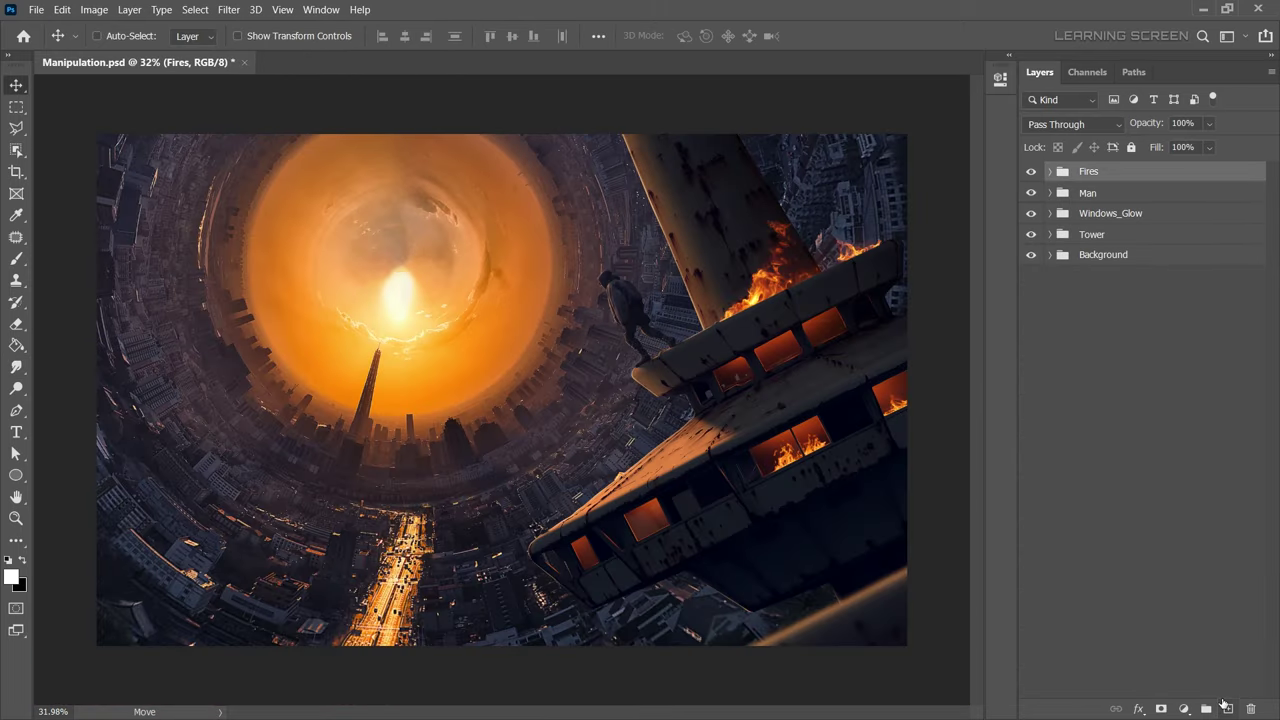
left_click(1227, 708)
left_click(16, 259)
left_click(12, 577)
left_click(288, 625)
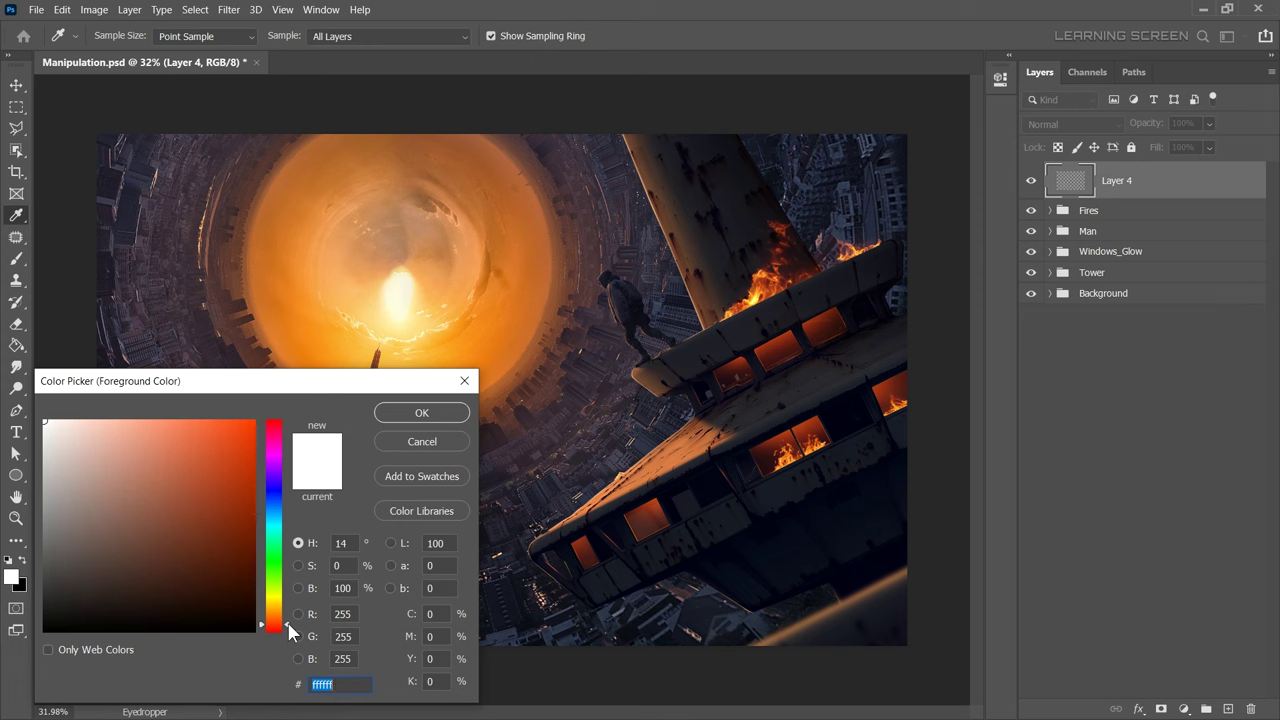
left_click(421, 412)
Import the smoke brush set and choose one of its smoke brushes.
right_click(300, 282)
left_click(510, 322)
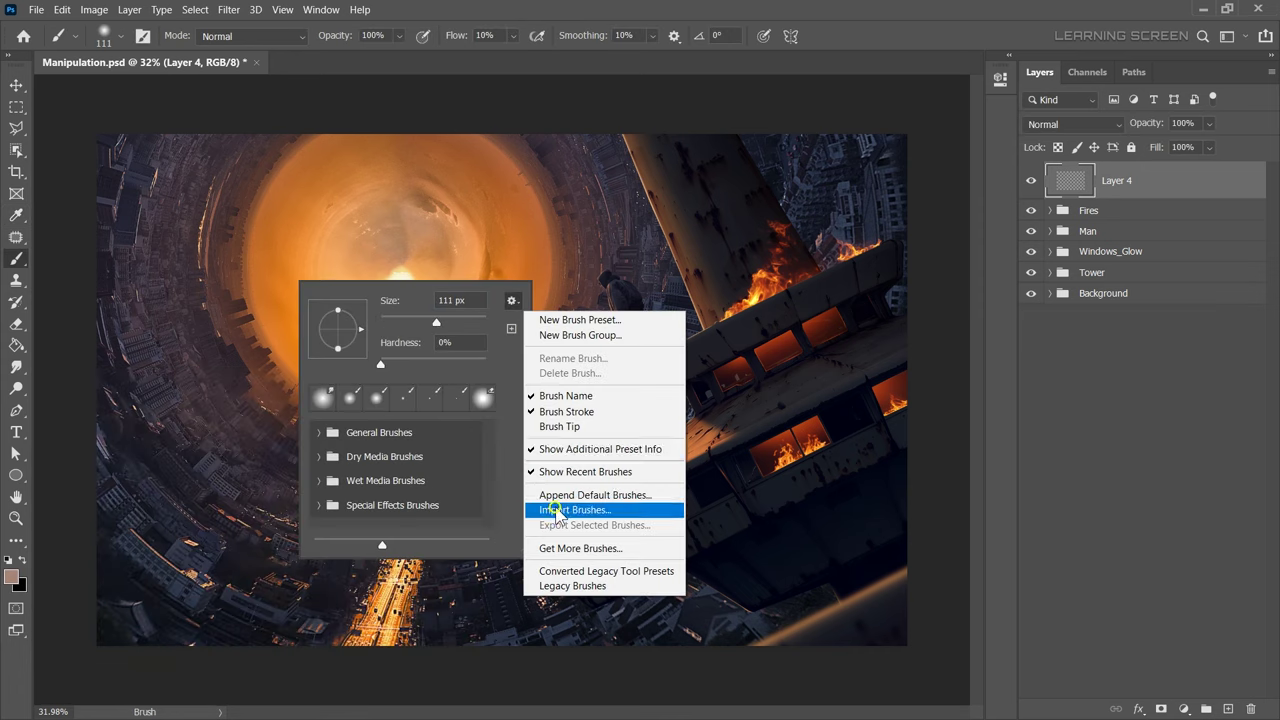
left_click(555, 514)
double_click(227, 147)
double_click(400, 512)
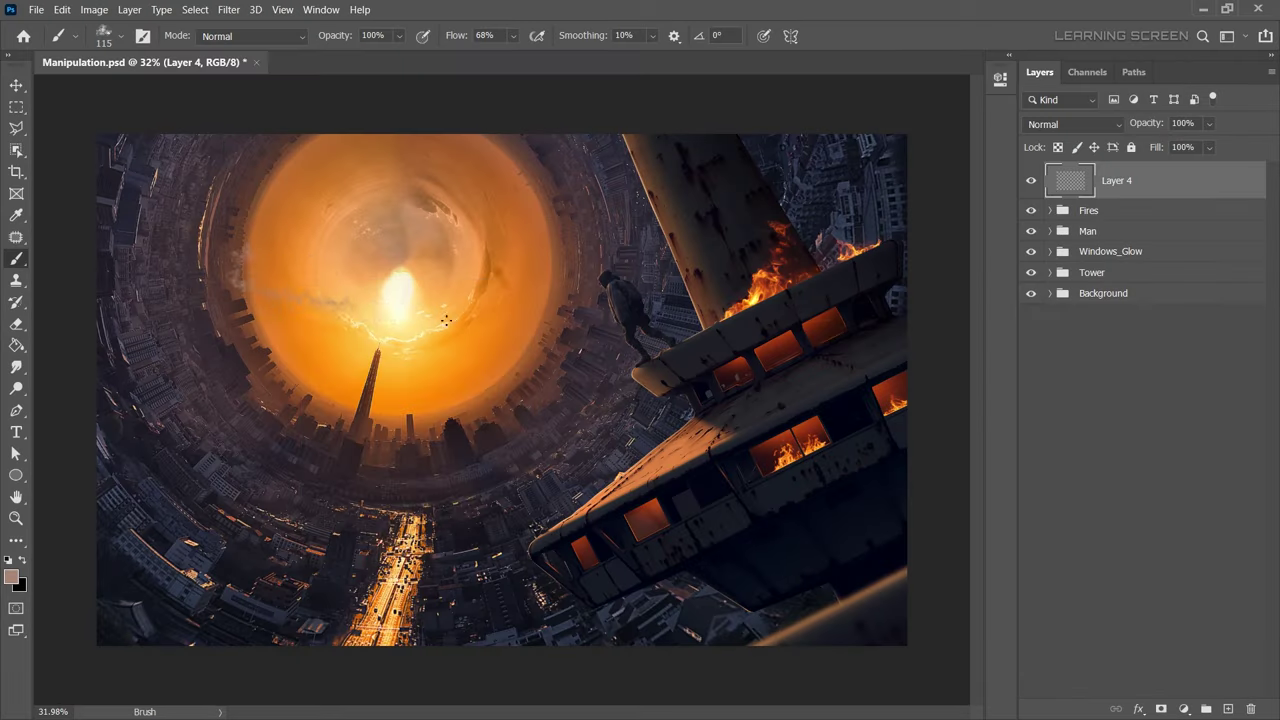
Paint smoke rising along the tower near the man, adjusting the brush size.
left_click_drag(240, 265, 450, 466)
key("ctrl+z")
left_click_drag(570, 500, 692, 220)
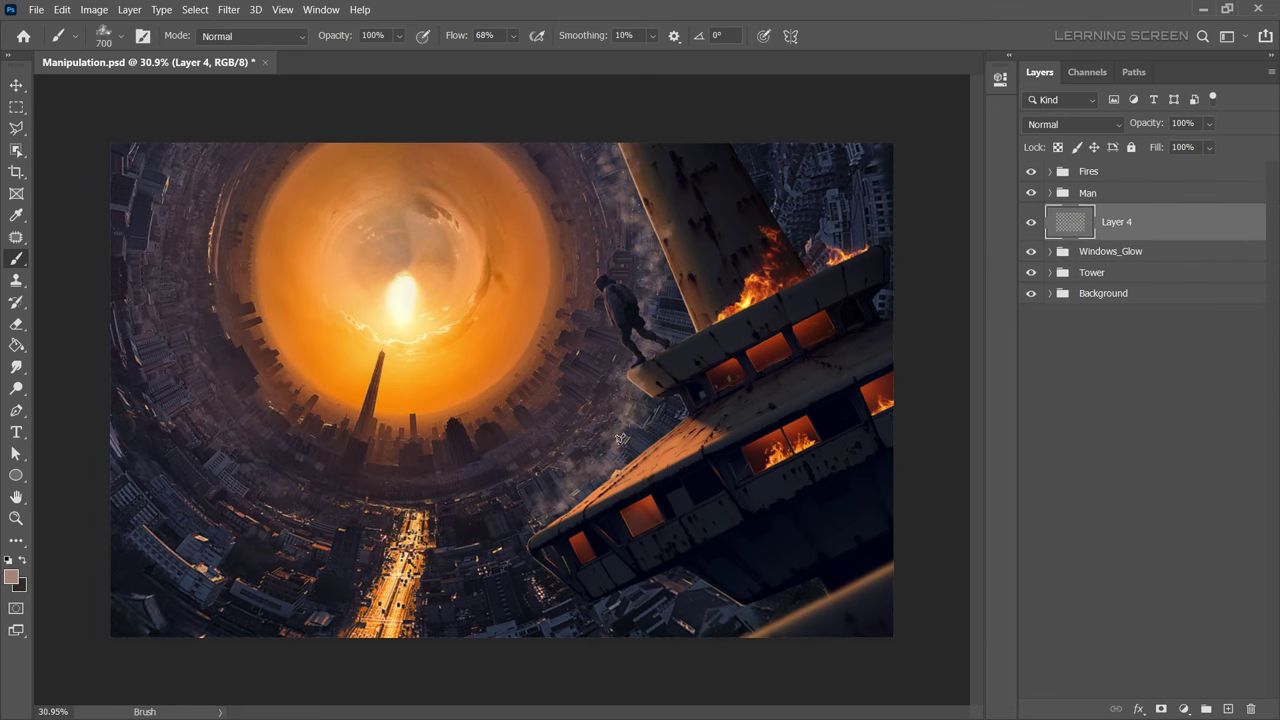
key("[")
key("[")
key("[")
scroll(430, 645, "up", 5)
scroll(430, 645, "down", 3)
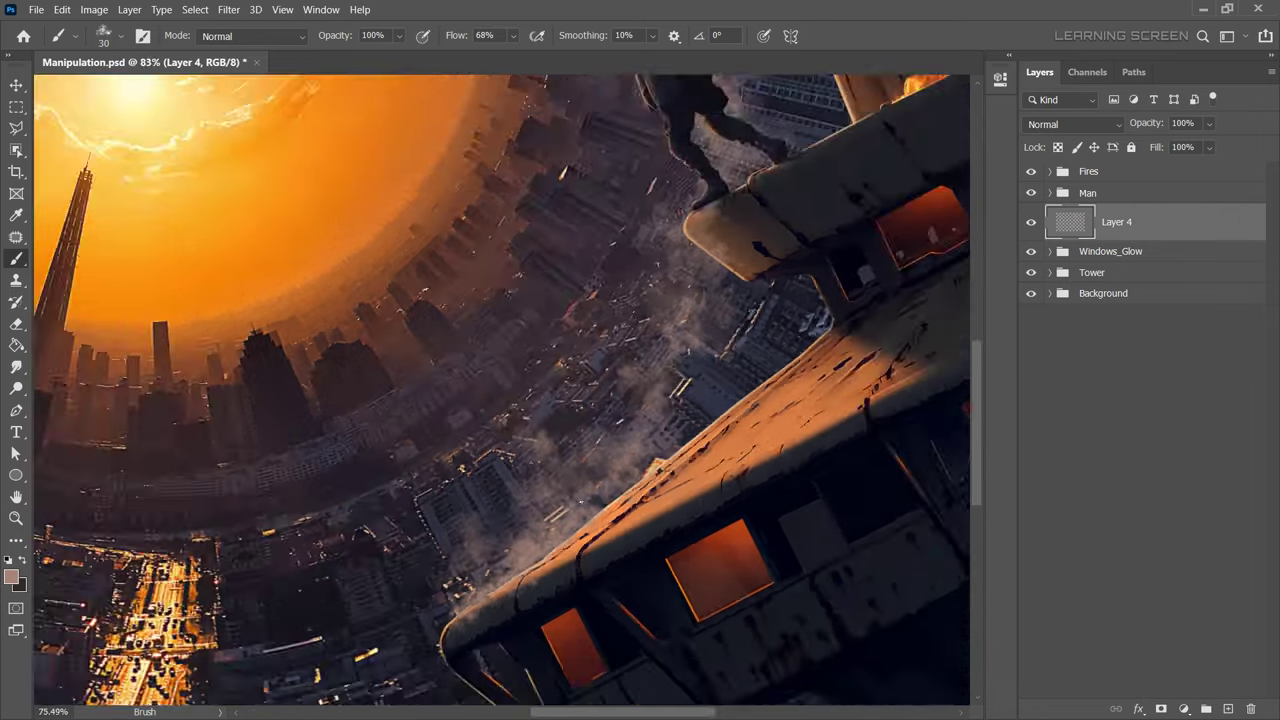
scroll(520, 540, "down", 2)
key("bracketright")
key("bracketright")
key("bracketright")
scroll(660, 418, "down", 2)
scroll(660, 418, "up", 2)
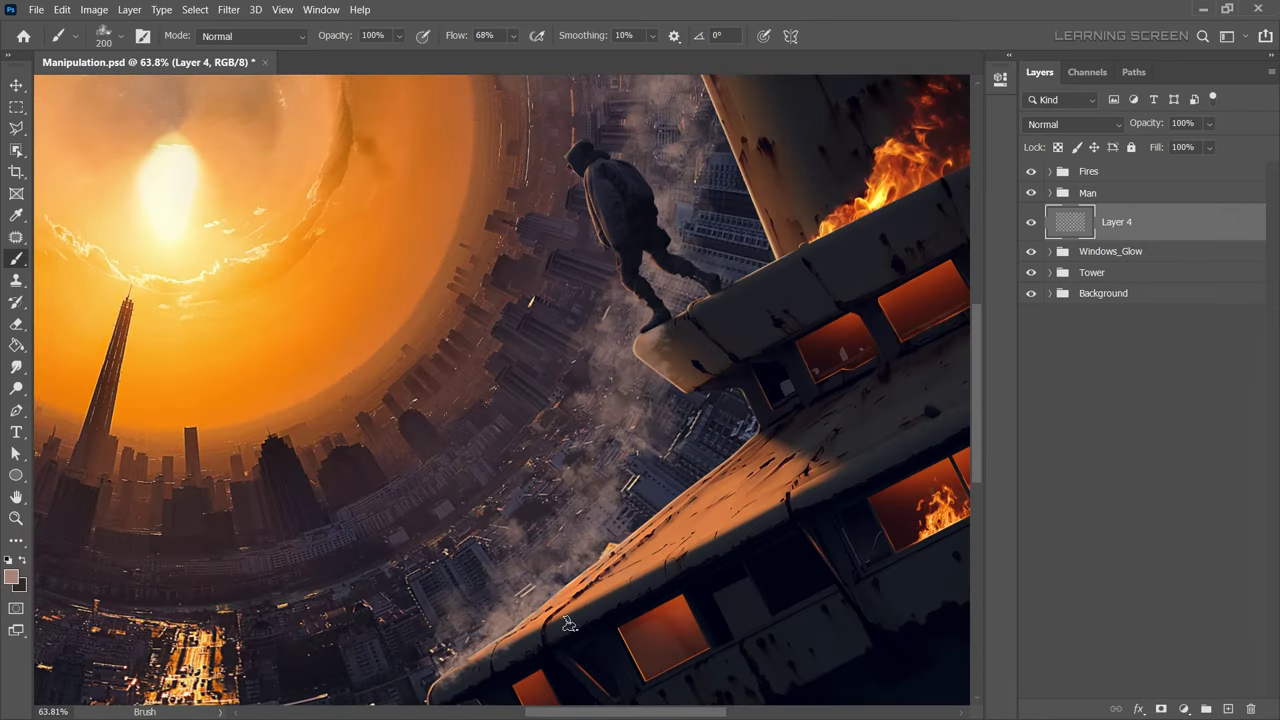
right_click(508, 442)
key("Return")
scroll(509, 432, "up", 1)
Try an extra layer above Layer 4, then hide and delete that Layer 5.
key("ctrl+shift+alt+n")
scroll(509, 432, "up", 1)
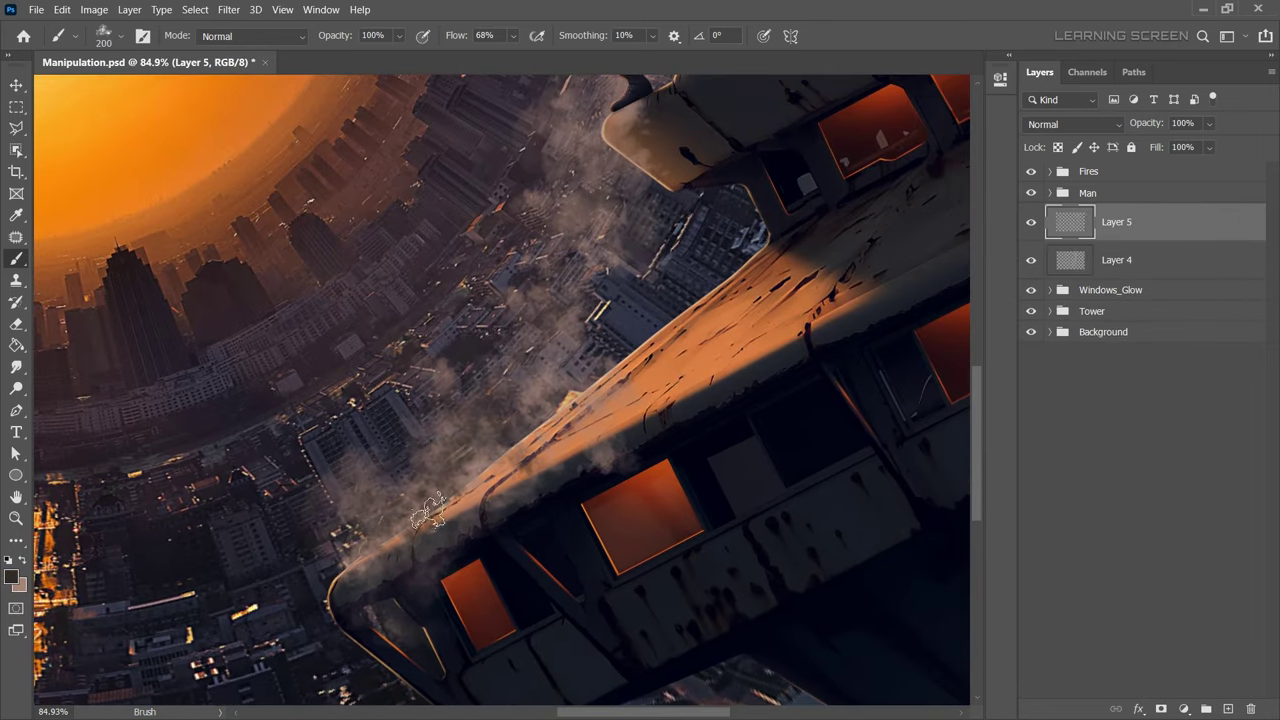
scroll(509, 432, "up", 1)
scroll(570, 242, "down", 1)
key("bracketleft")
key("bracketleft")
key("bracketleft")
key("x")
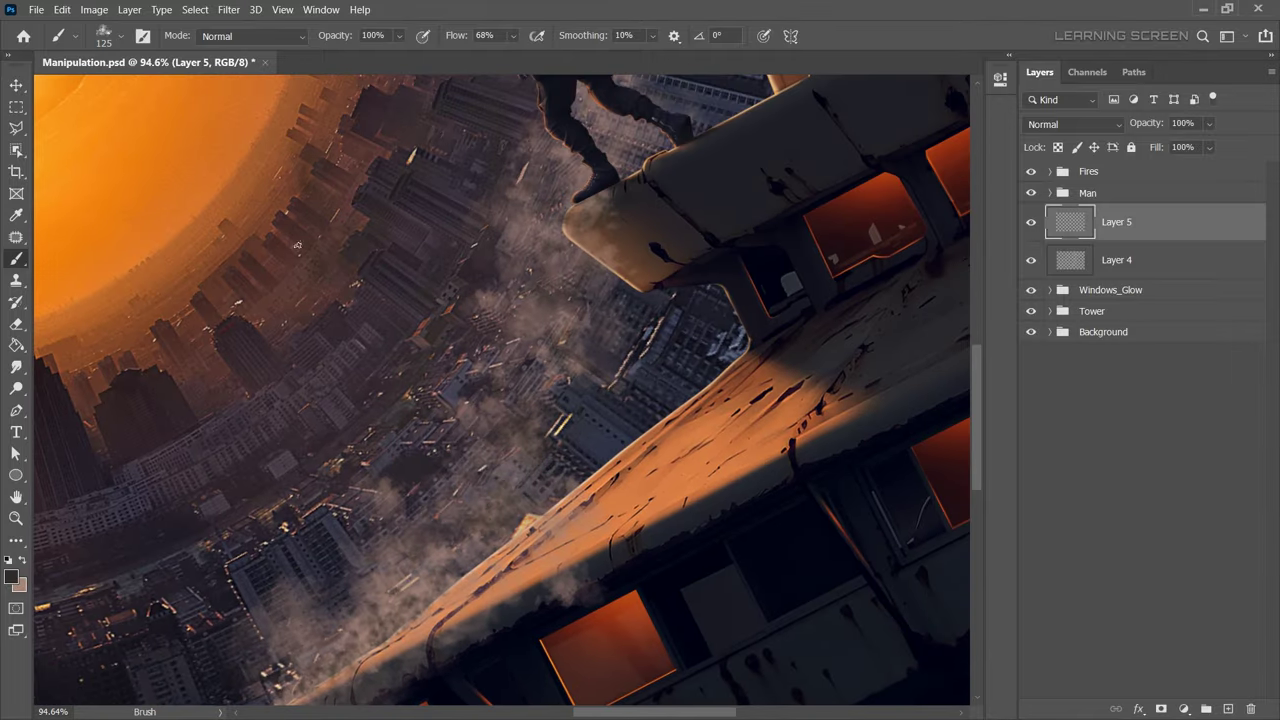
scroll(570, 242, "down", 3)
scroll(570, 242, "up", 2)
left_click(1031, 222)
left_click(1250, 708)
scroll(471, 531, "up", 1)
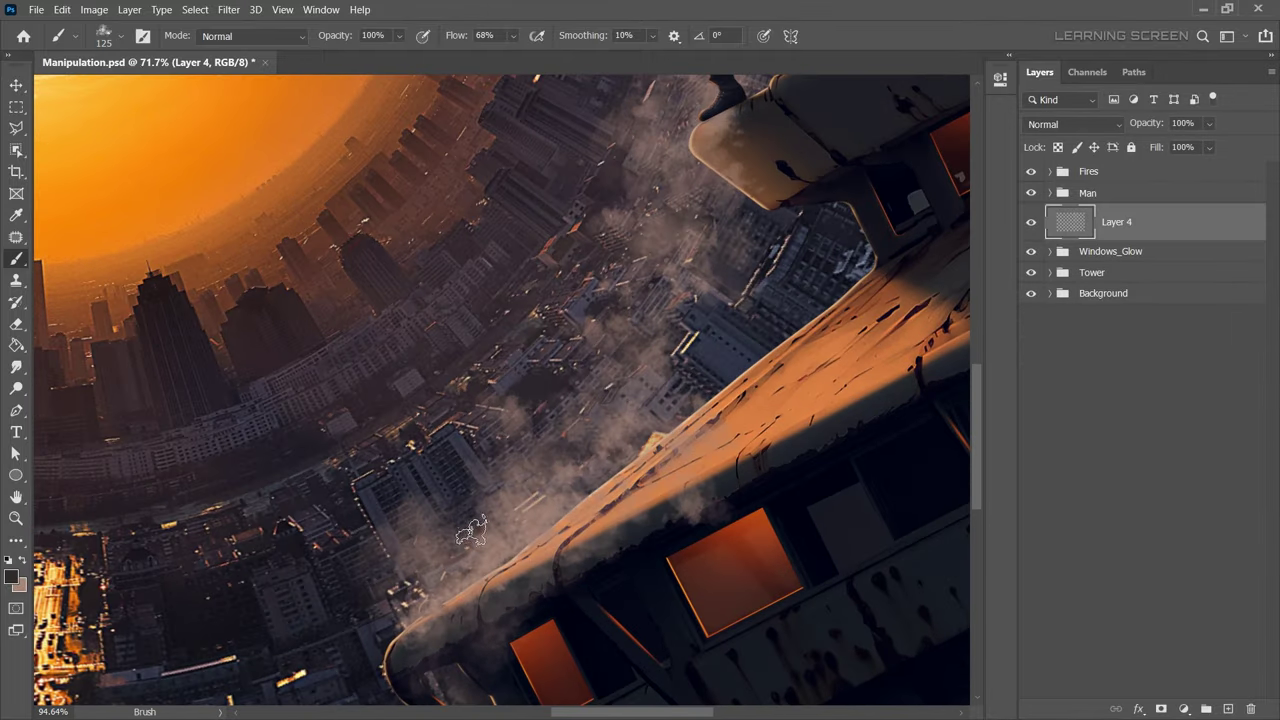
Erase excess smoke and add another empty layer inside the Fires group.
left_click(22, 325)
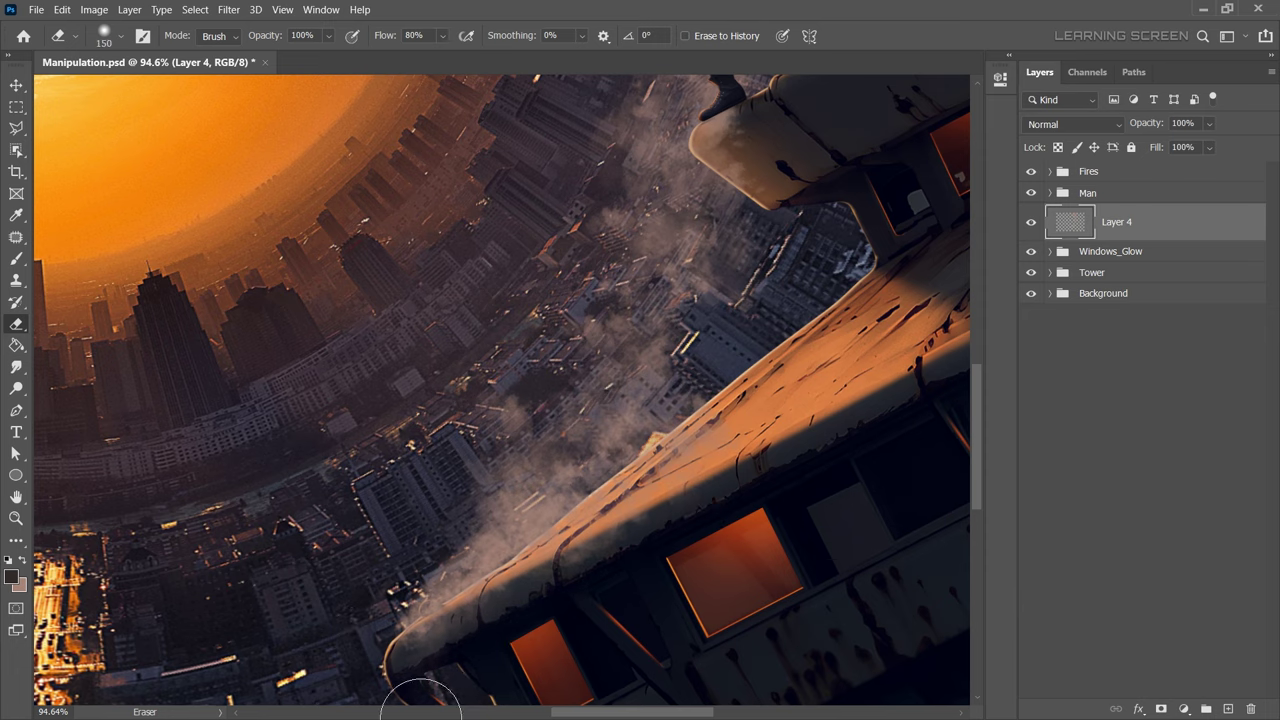
scroll(689, 247, "down", 5)
left_click(1049, 171)
left_click(1140, 201)
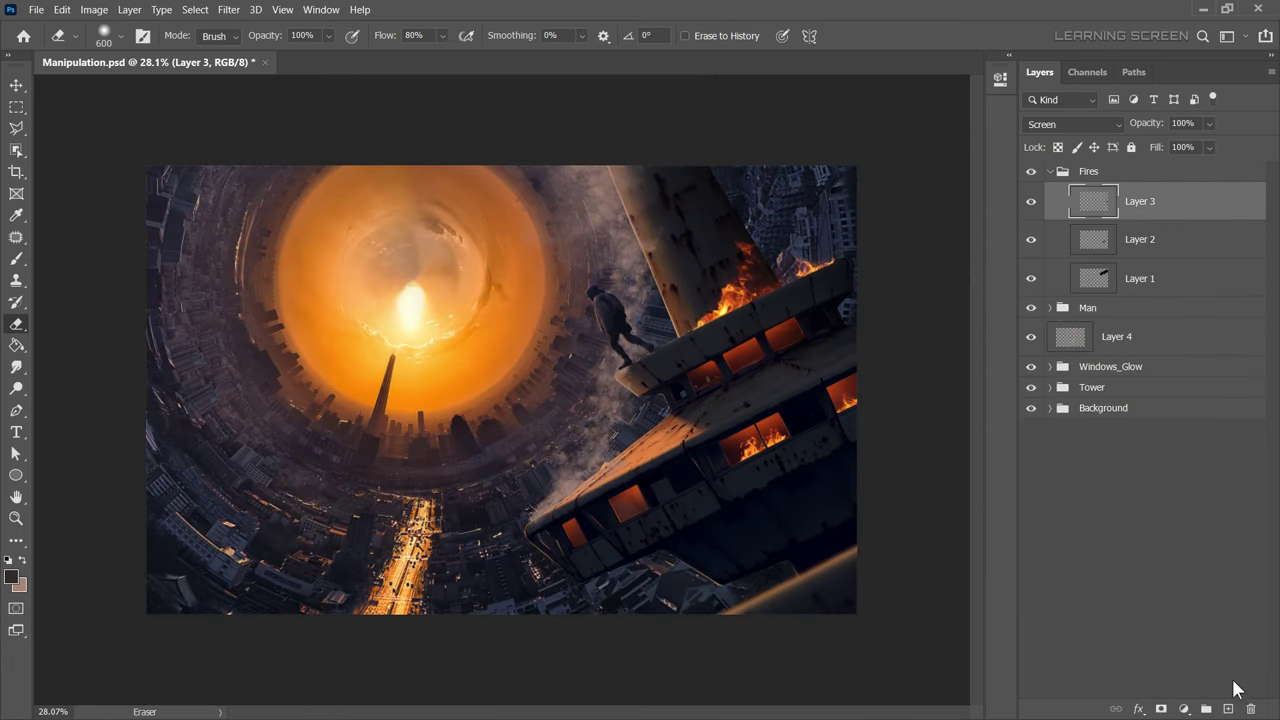
key("ctrl+shift+alt+n")
key("b")
key("x")
scroll(789, 228, "up", 2)
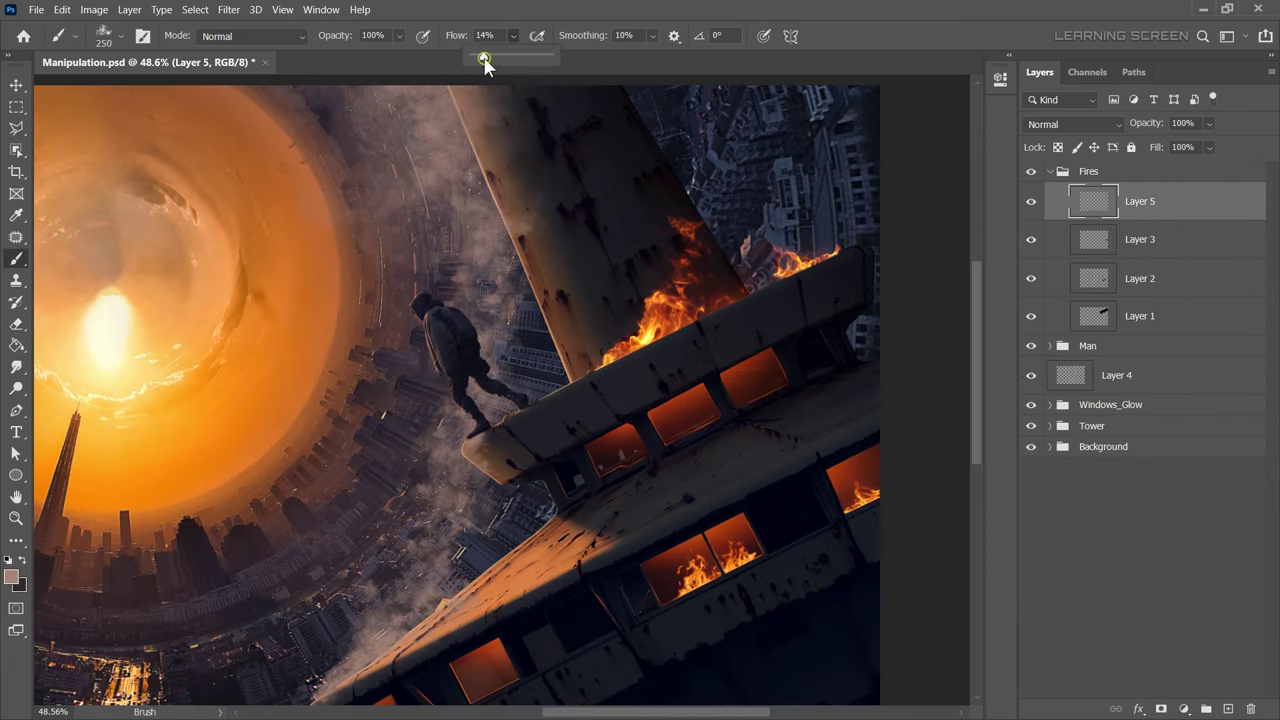
scroll(539, 400, "down", 3)
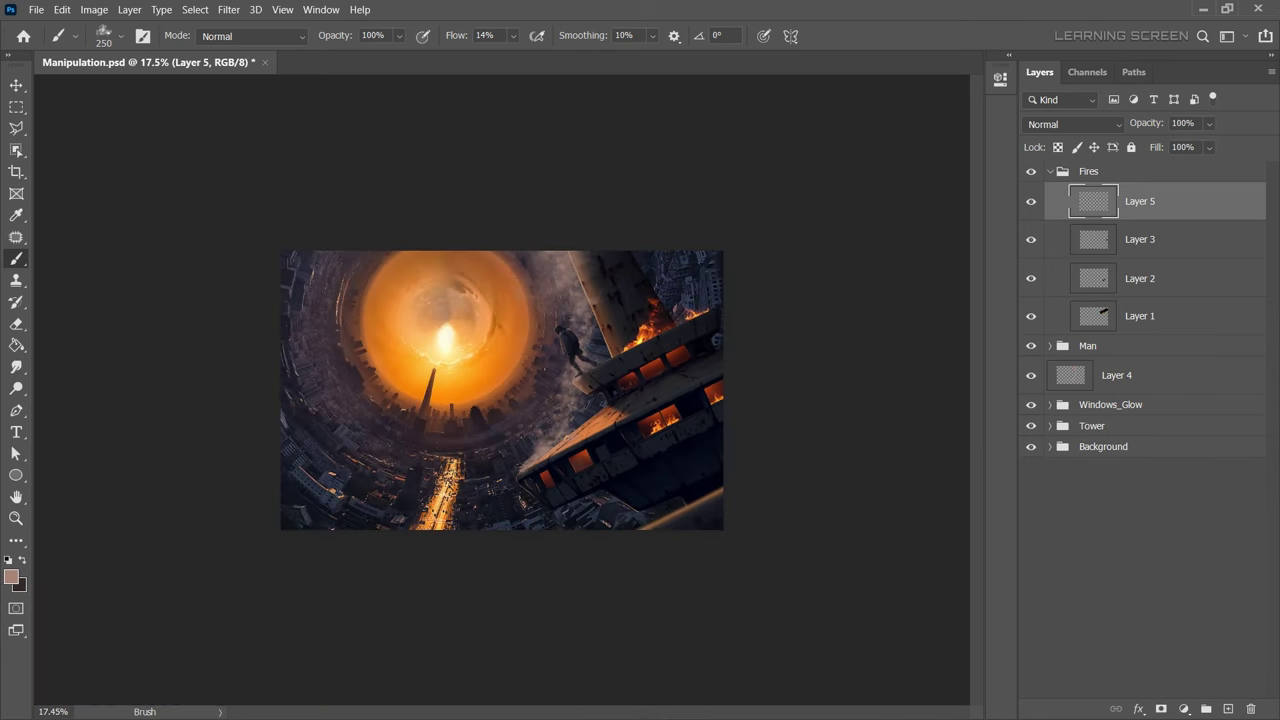
scroll(502, 390, "up", 1)
Rename the smoke layer Layer 4 to Smoke1 and erase stray smoke.
double_click(1140, 201)
left_click(1049, 171)
double_click(1115, 221)
type("Smoke1")
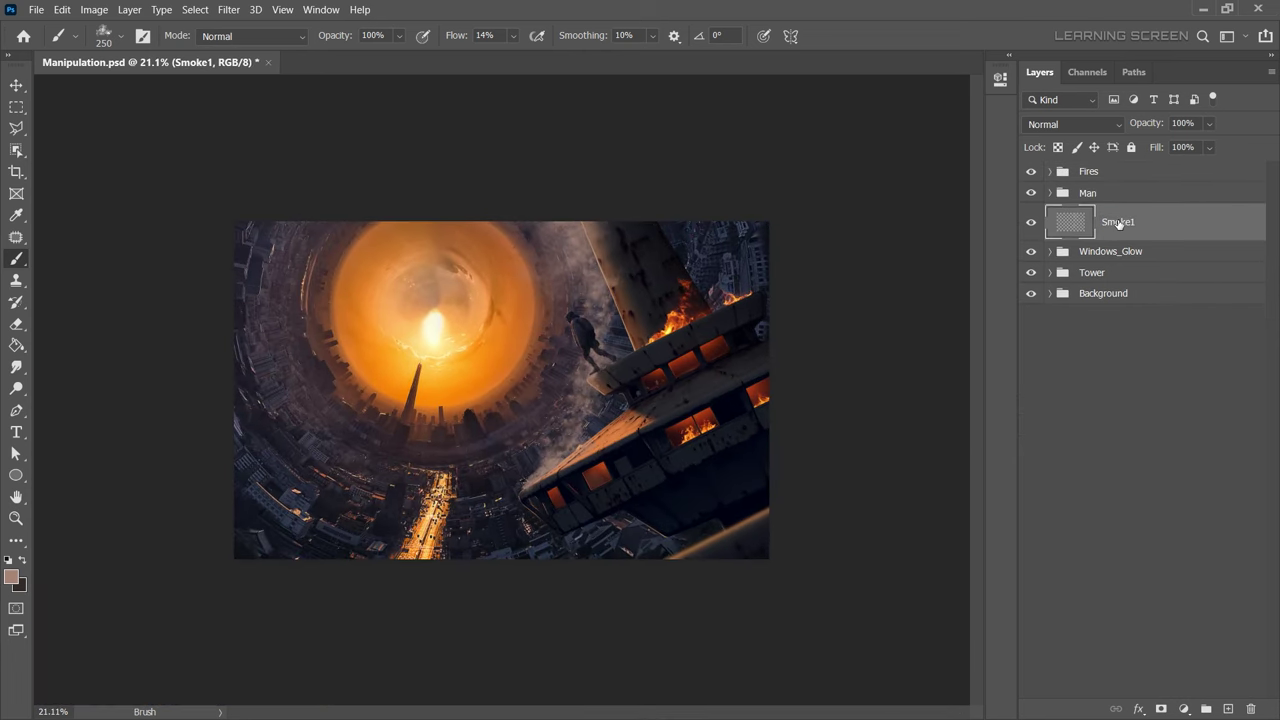
scroll(605, 342, "up", 10)
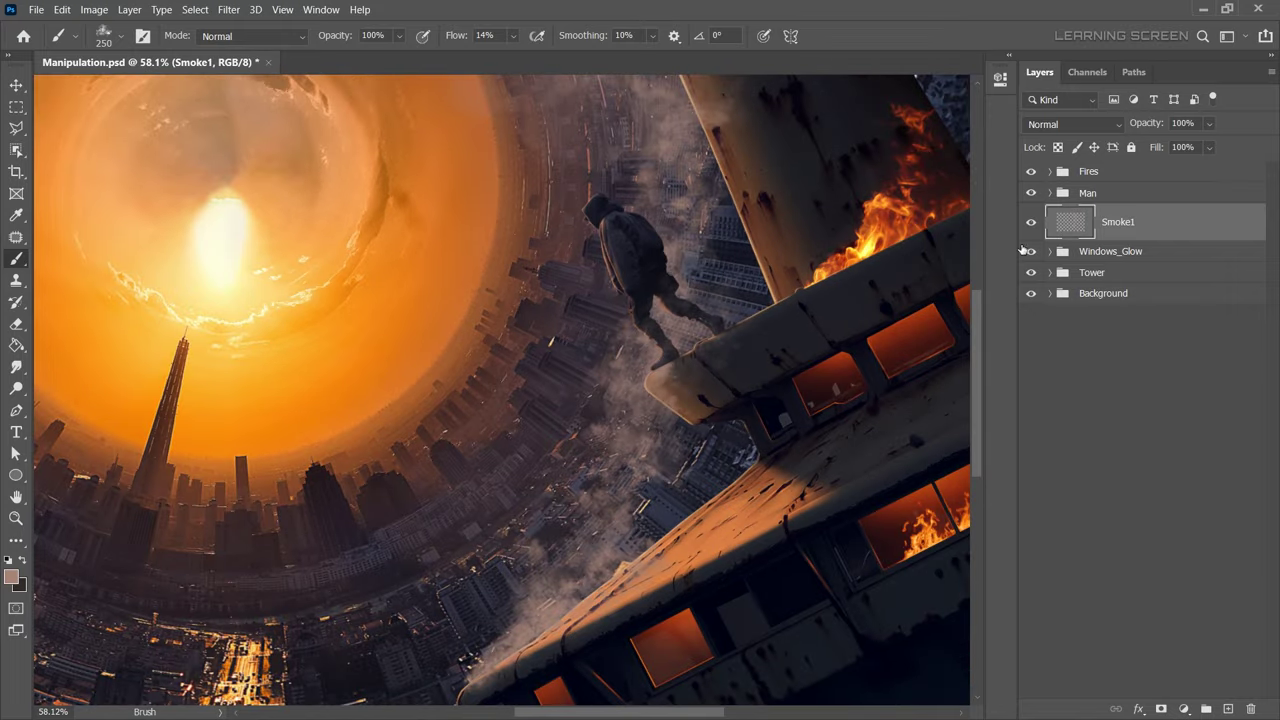
key("e")
scroll(730, 455, "down", 7)
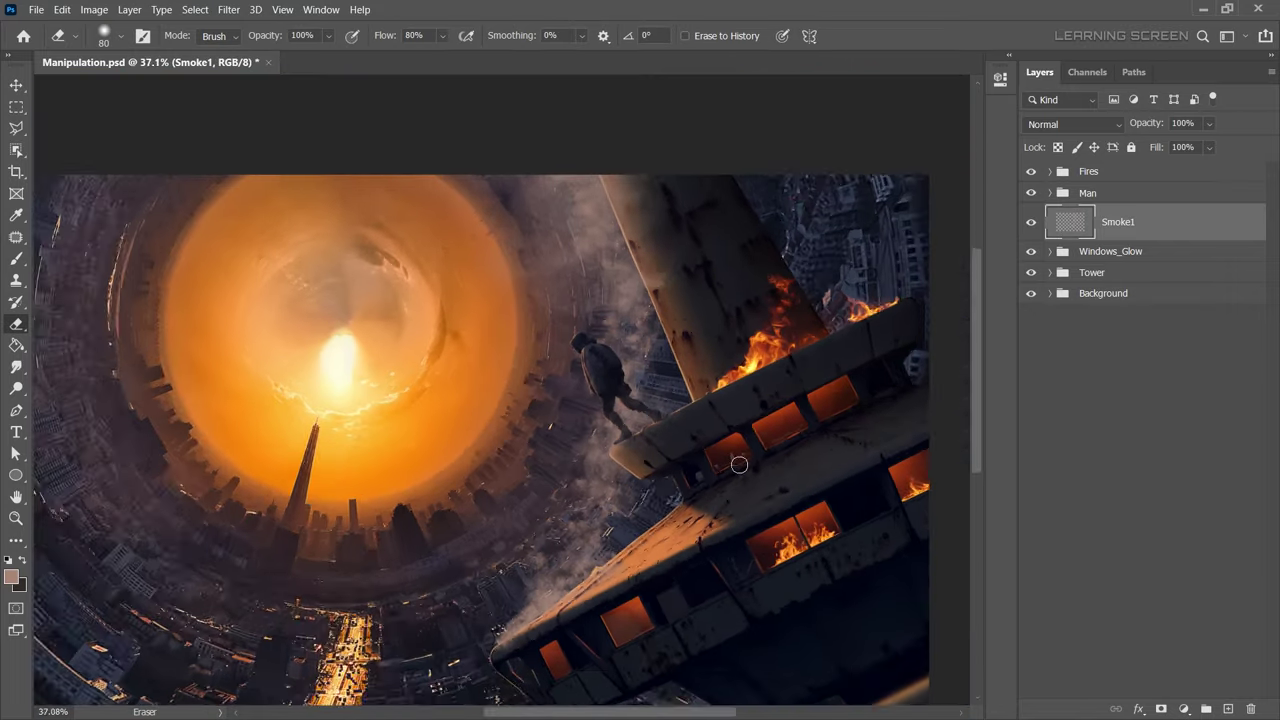
scroll(725, 453, "down", 3)
Open Smoke.jpg and bring the smoke photo into Manipulation.psd.
left_click(35, 9)
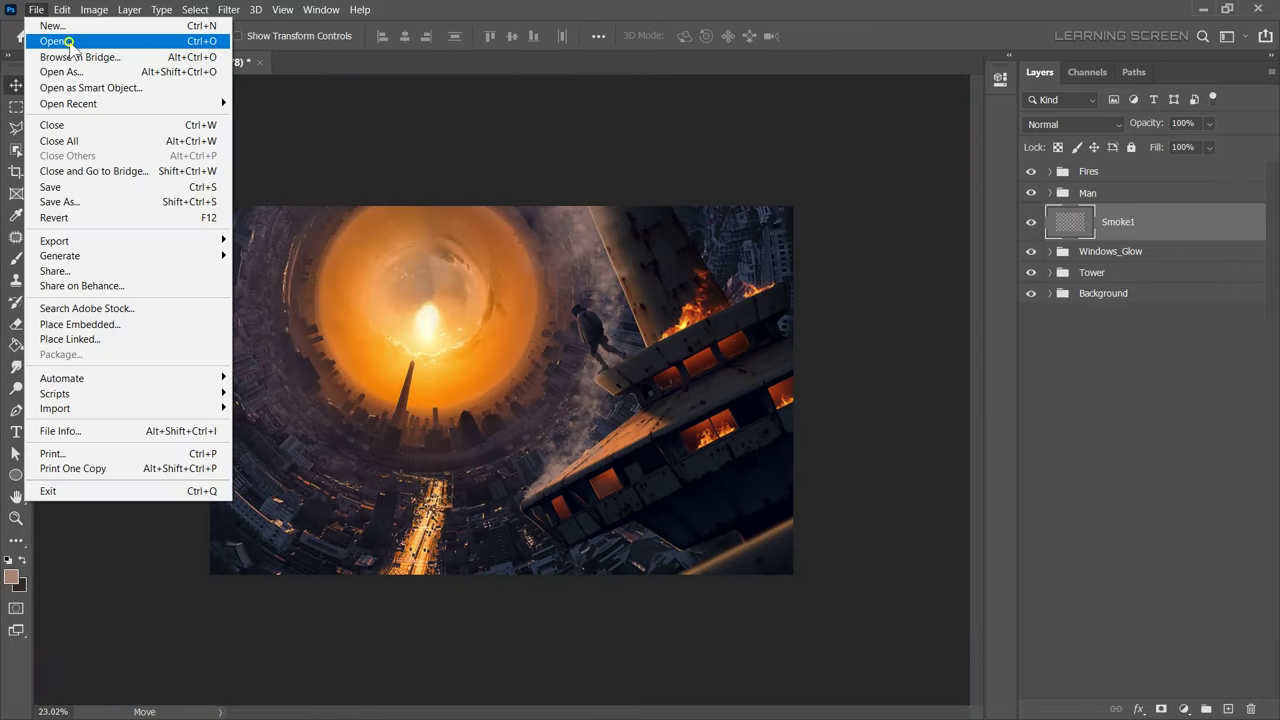
left_click(50, 37)
left_click(17, 112)
key("v")
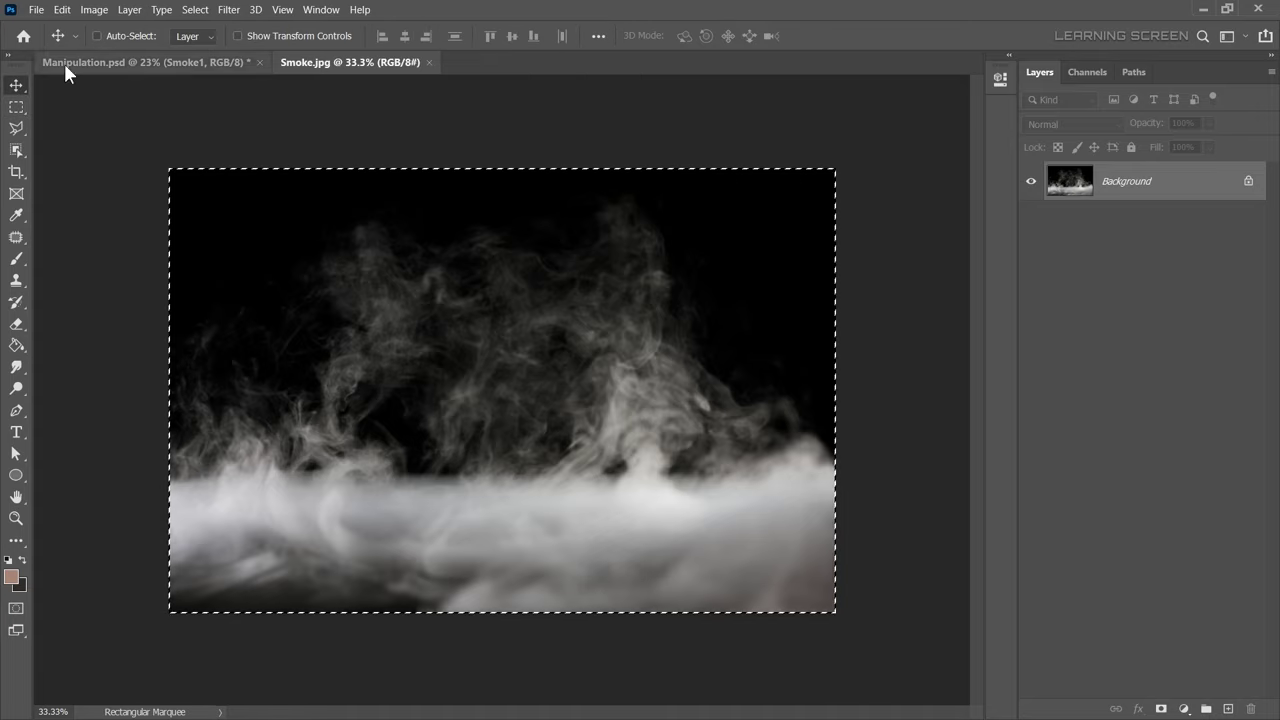
left_click_drag(830, 543, 1180, 235)
Scale, tilt and distort the smoke so it follows the tower's slant.
key("ctrl+t")
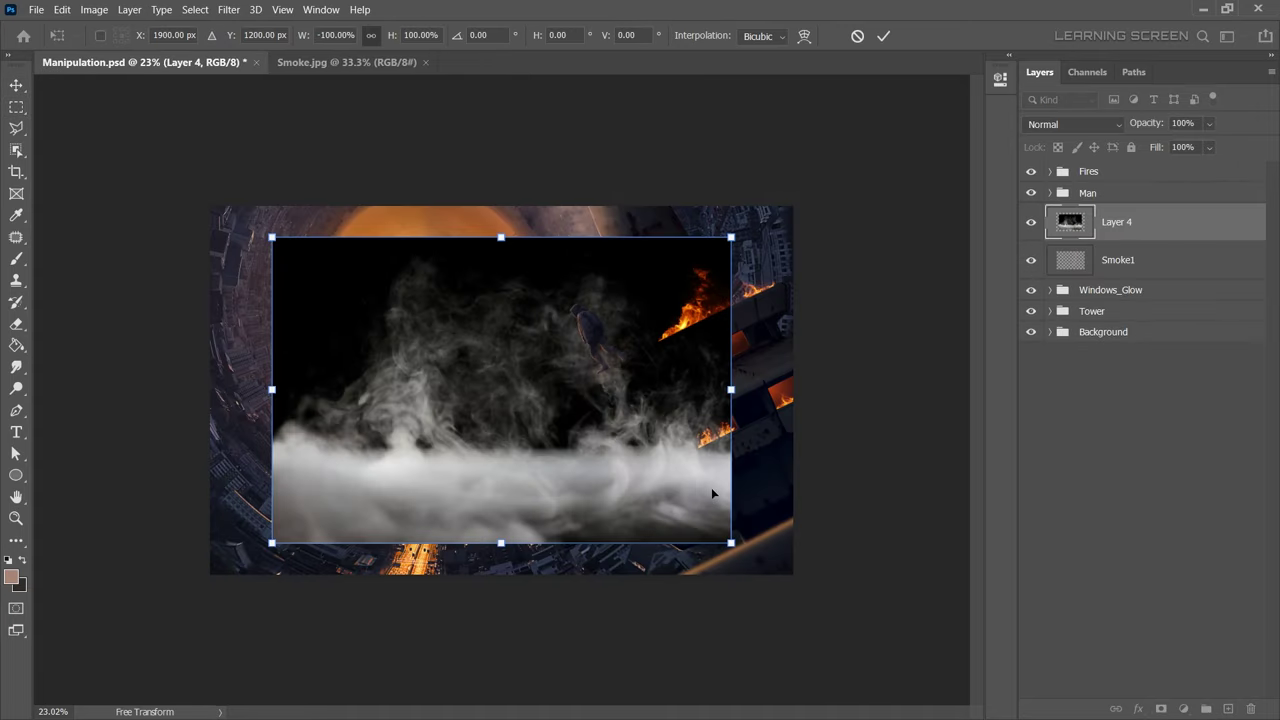
left_click_drag(731, 237, 586, 329)
right_click(508, 285)
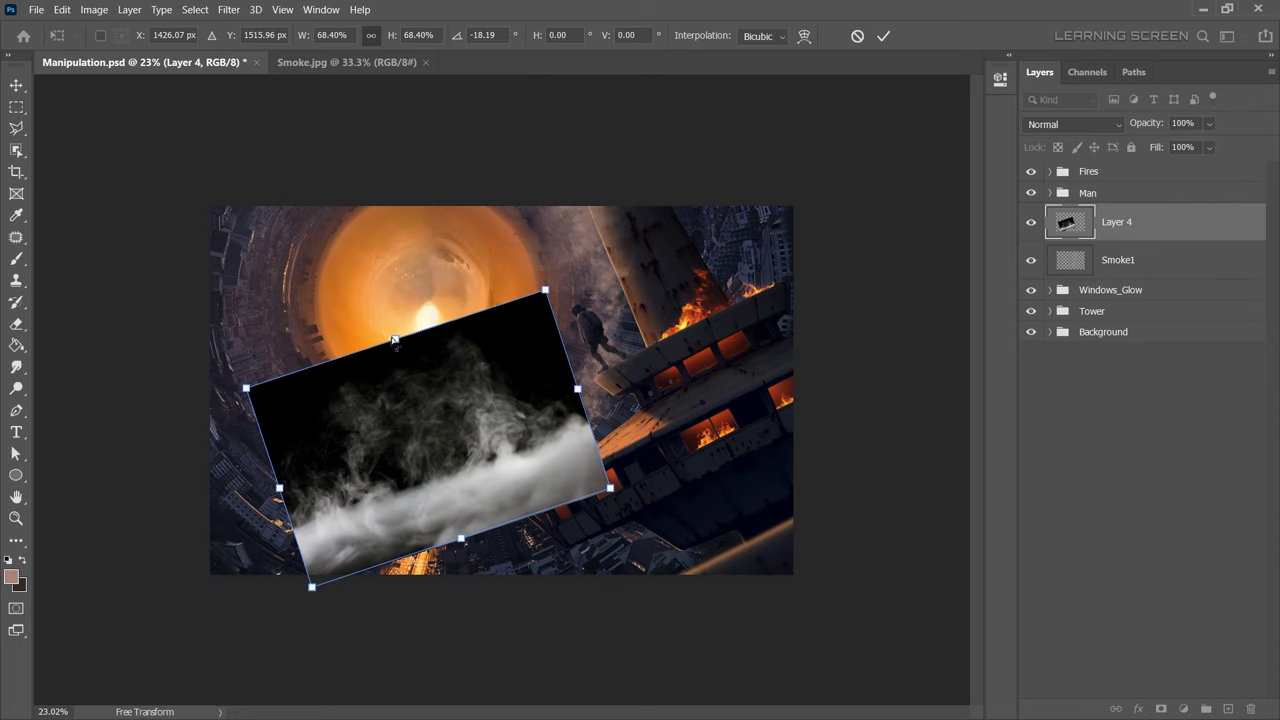
right_click(498, 452)
left_click(531, 212)
left_click_drag(478, 313, 686, 114)
right_click(372, 186)
left_click(400, 251)
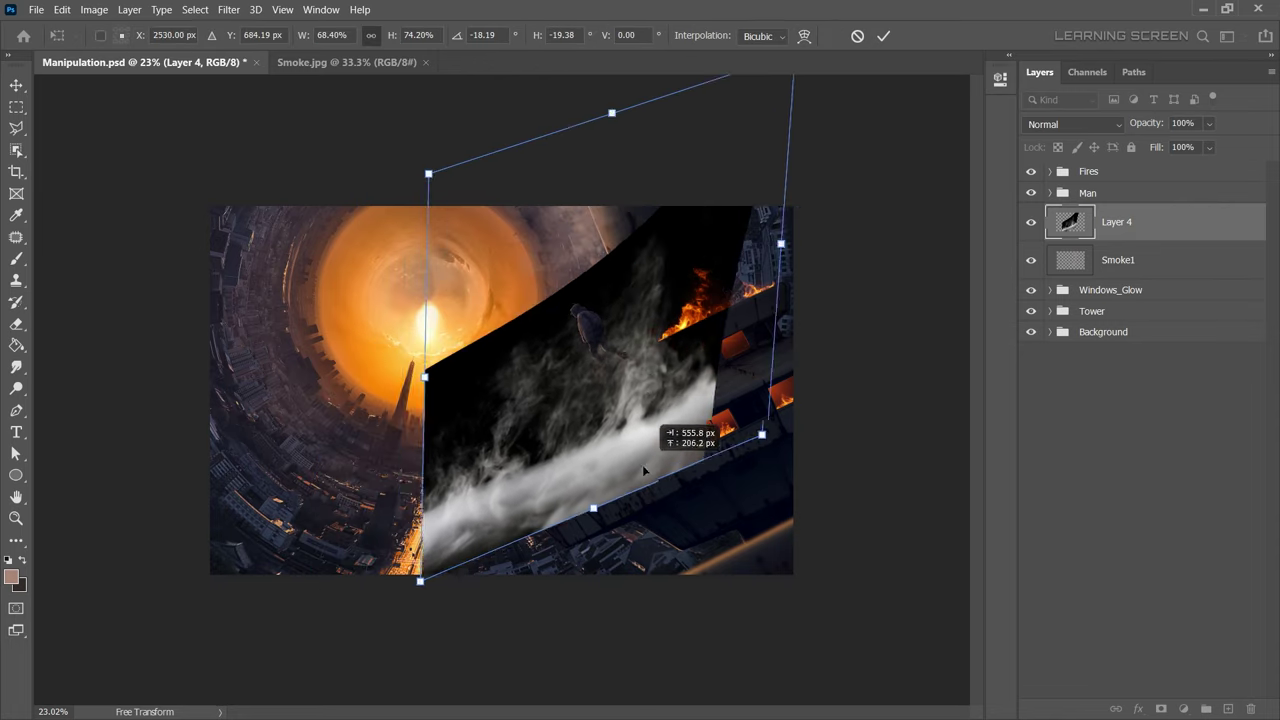
left_click_drag(728, 428, 528, 323)
mouse_move(652, 259)
left_mouse_down()
mouse_move(591, 134)
mouse_move(726, 89)
left_mouse_up()
scroll(600, 300, "up", 1)
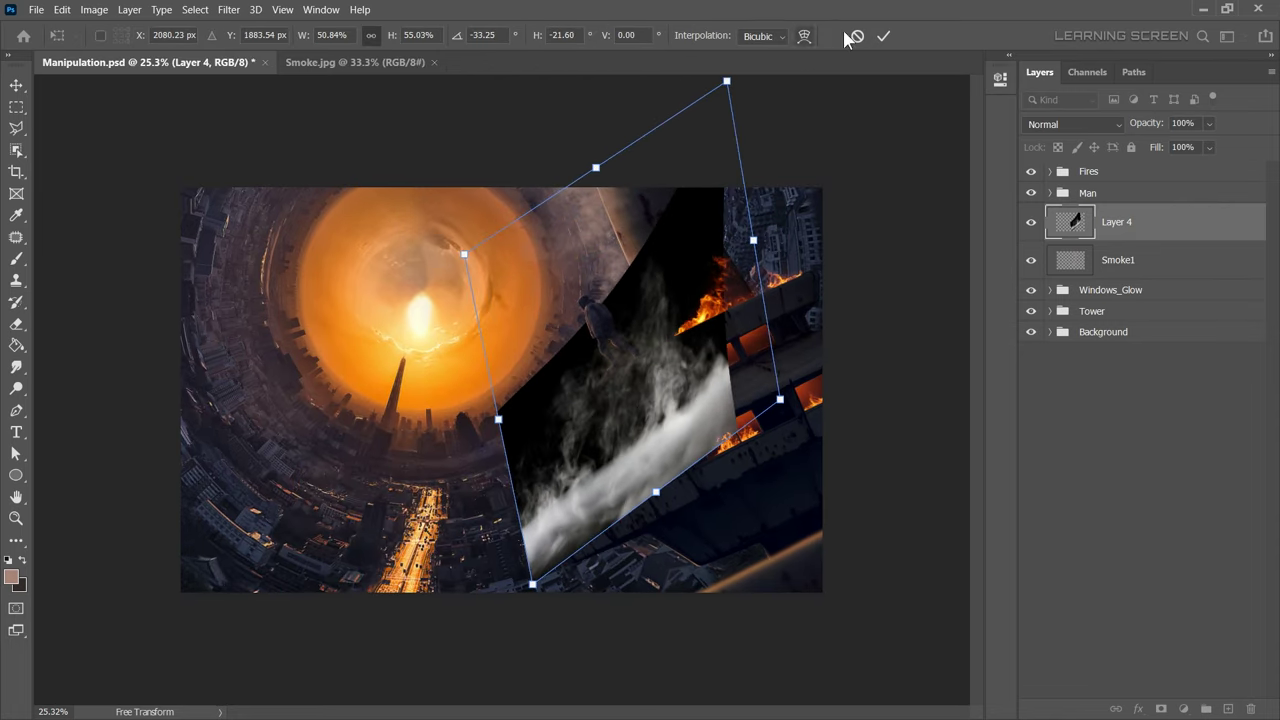
left_click(883, 35)
Set the smoke layer to Screen blend mode and move it below the Tower group.
left_click(1070, 124)
left_click(1039, 287)
left_click_drag(1117, 222, 1117, 318)
Shift the smoke down behind the tower and flip it vertically.
key("ctrl+t")
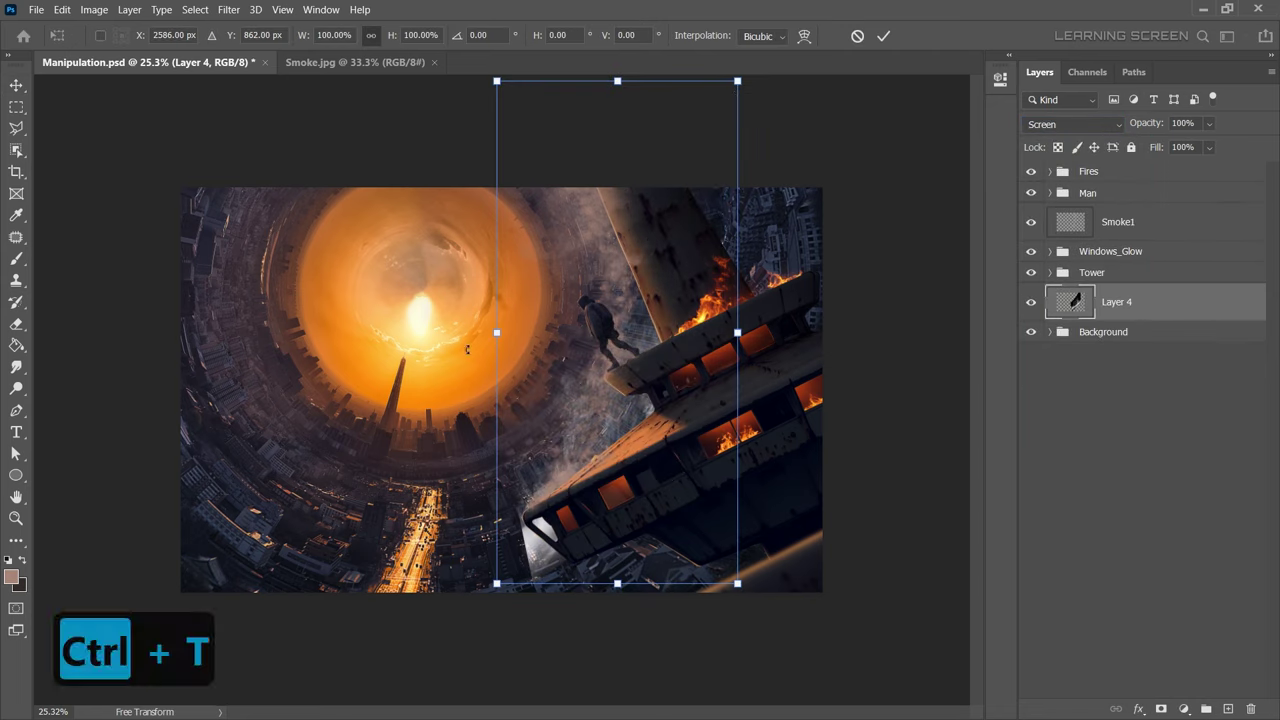
mouse_move(599, 375)
left_mouse_down()
mouse_move(600, 413)
mouse_move(605, 275)
mouse_move(657, 251)
left_mouse_up()
right_click(594, 398)
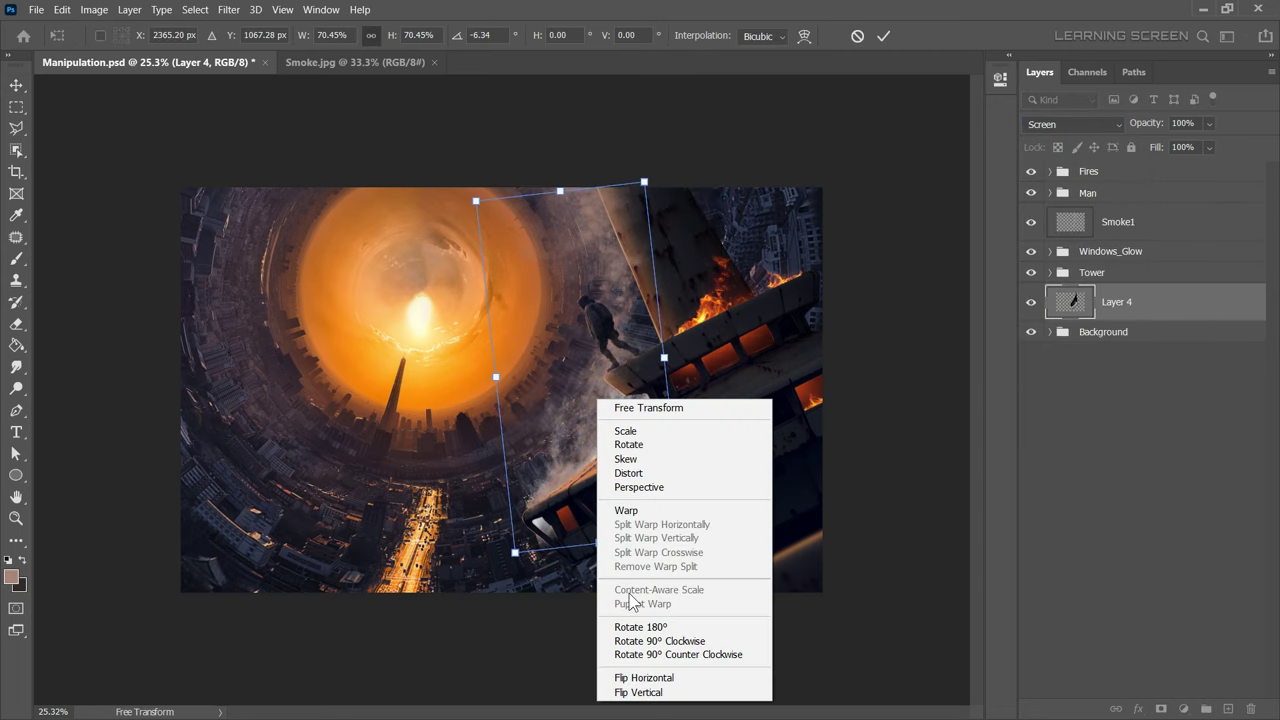
left_click(630, 688)
key("Return")
scroll(600, 441, "up", 5)
Erase the smoke's edges with a smaller eraser.
key("e")
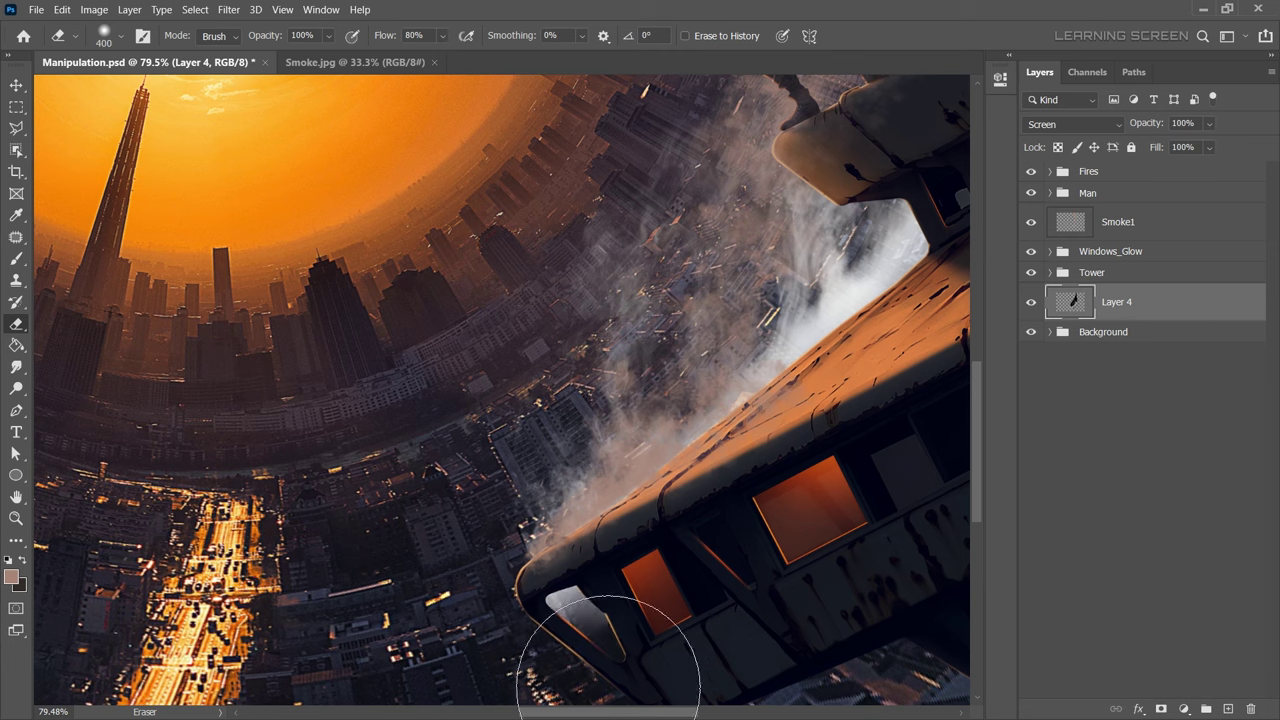
scroll(608, 665, "down", 3)
key("bracketleft")
key("bracketleft")
key("bracketleft")
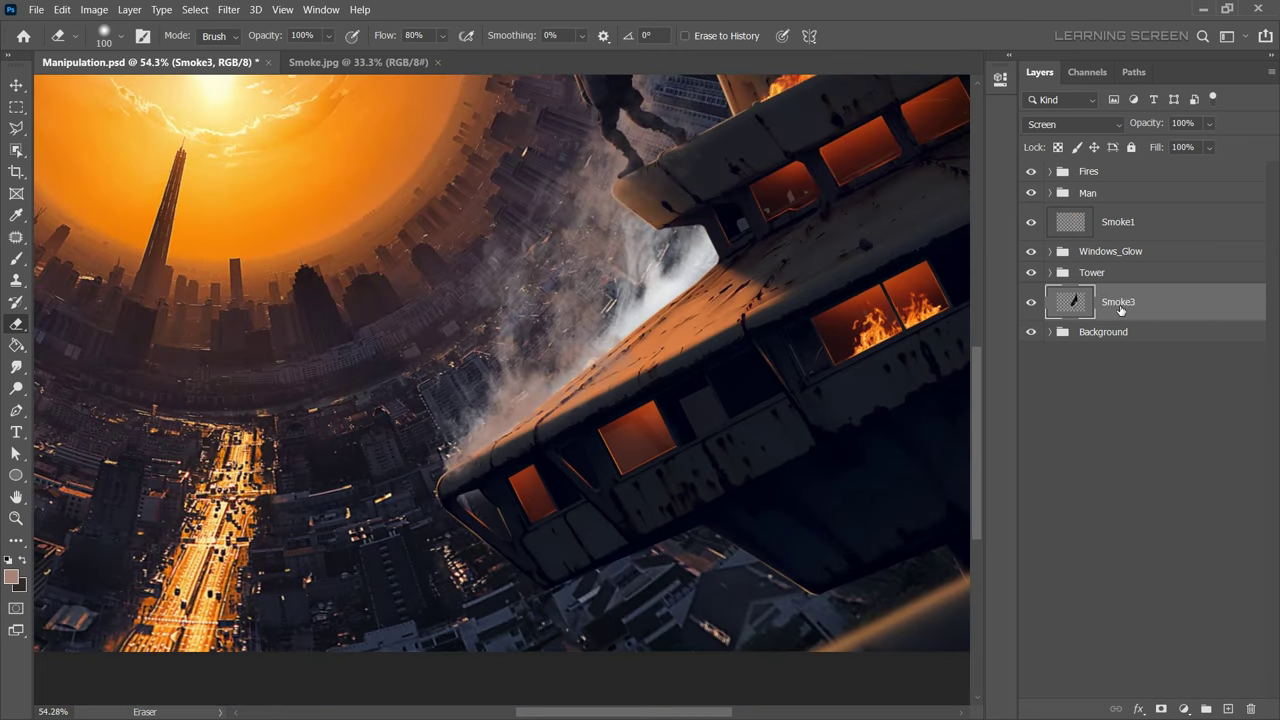
Add a Hue/Saturation adjustment with Colorize, clipped to the smoke layer.
left_click(1183, 709)
left_click(1160, 547)
left_click(840, 290)
key("ctrl+alt+g")
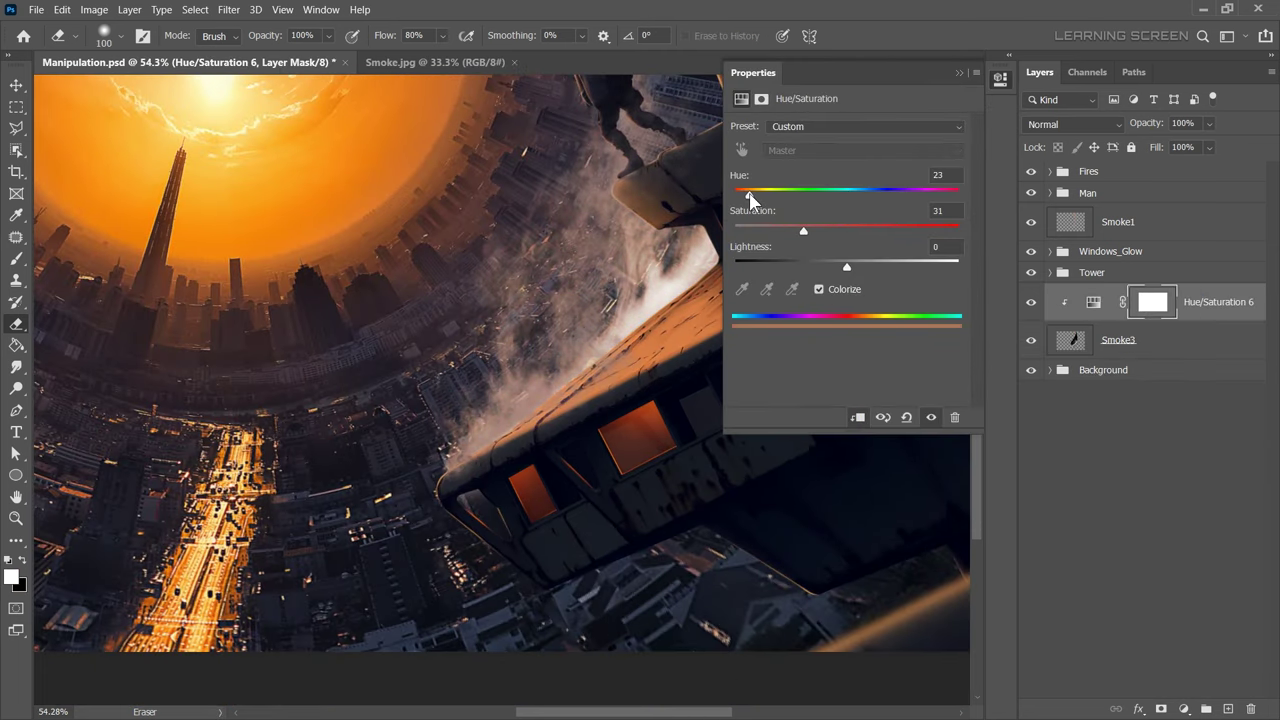
scroll(500, 400, "down", 5)
scroll(500, 400, "up", 5)
Nudge the Smoke3 layer slightly down and to the right.
left_click(1118, 340)
key("v")
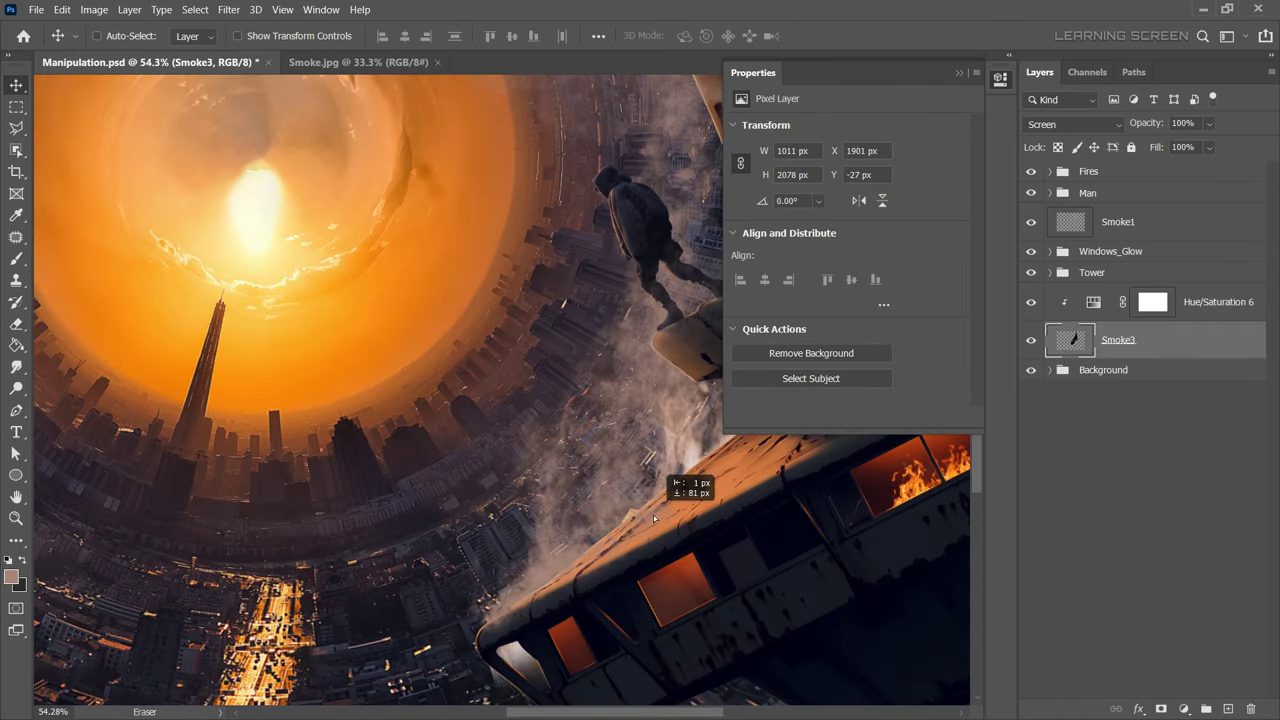
left_click_drag(654, 518, 658, 530)
Erase more of the smoke's edges with a larger eraser.
left_click(17, 324)
scroll(437, 465, "down", 5)
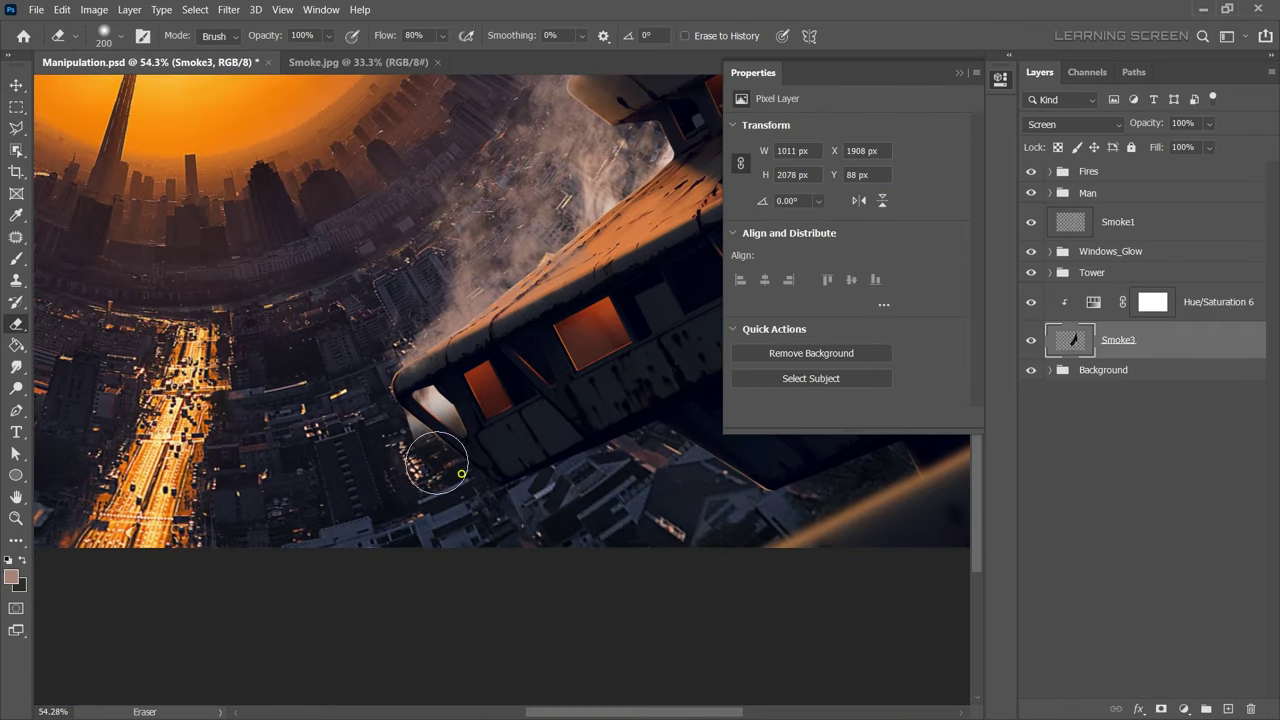
key("bracketright")
scroll(560, 350, "down", 1)
scroll(525, 370, "down", 2)
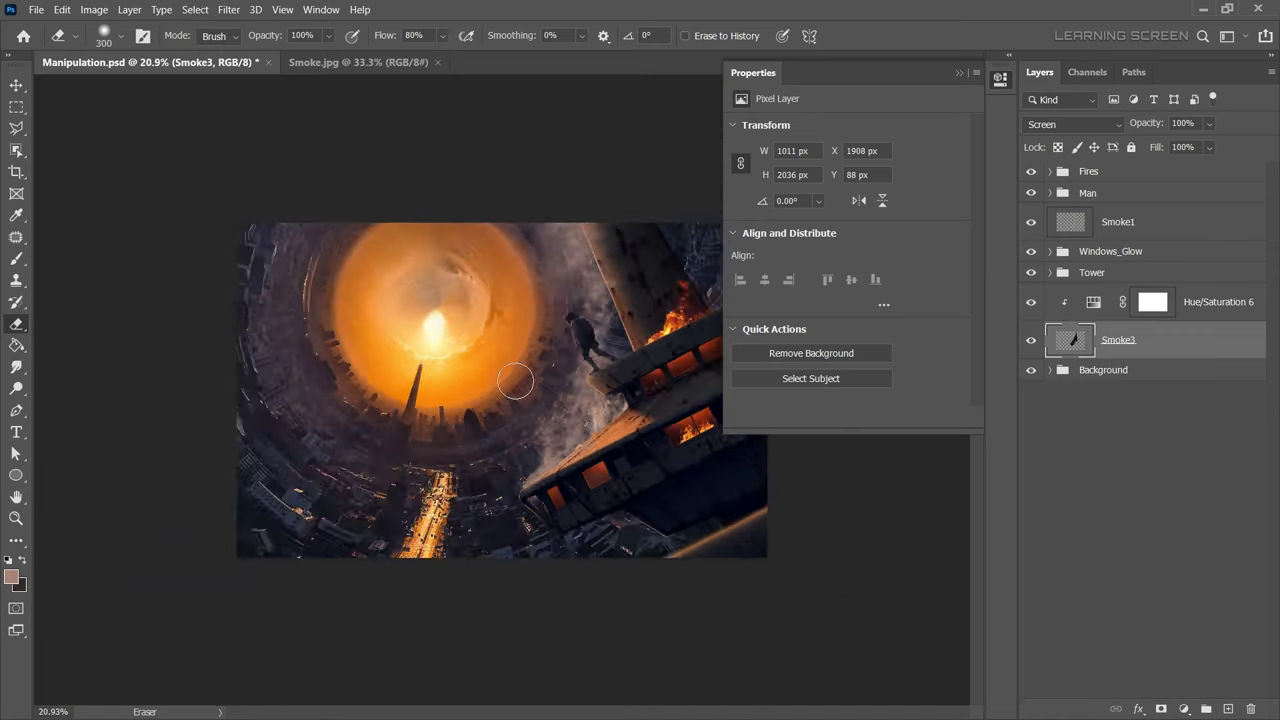
scroll(525, 370, "down", 1)
scroll(525, 370, "up", 3)
scroll(709, 434, "down", 3)
scroll(674, 371, "down", 3)
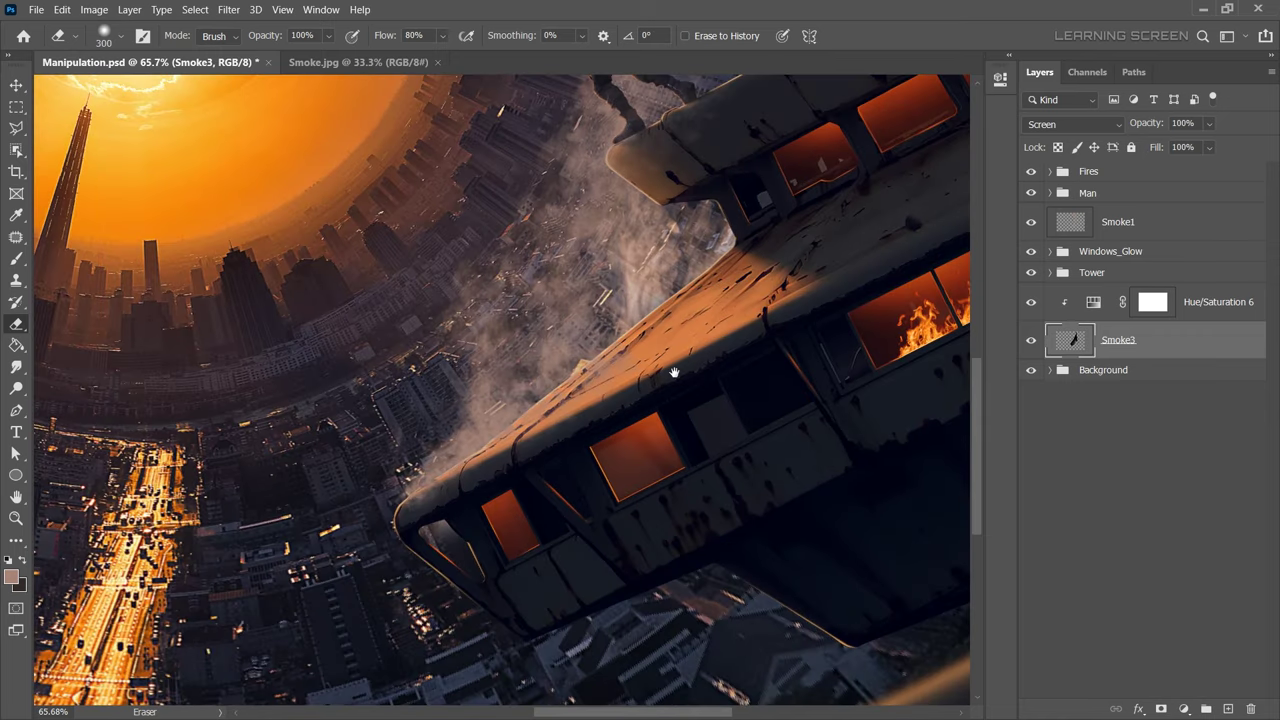
Fit the image in view and select Smoke3 together with its adjustment layer.
key("v")
key("ctrl+0")
left_click(1200, 301, "shift")
Move Smoke3 and its adjustment into the Background group and add a new layer above Hue/Saturation 6.
left_click_drag(1200, 301, 1100, 370)
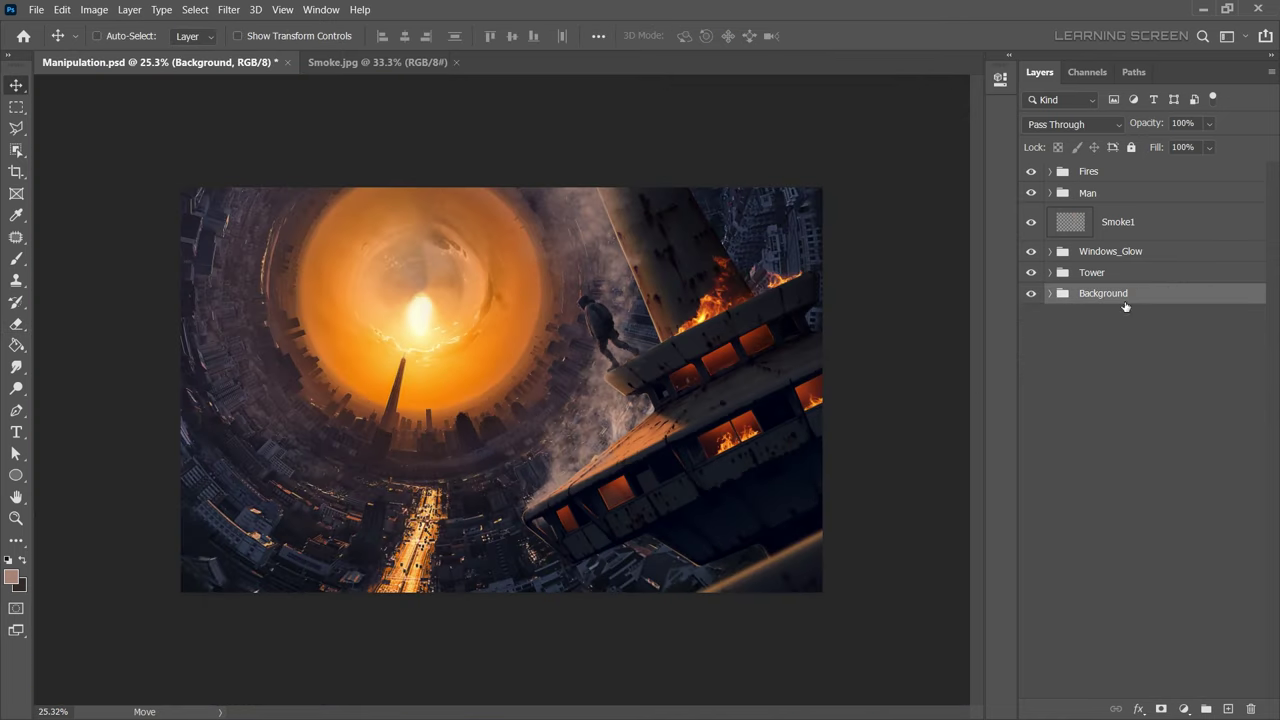
left_click(1049, 293)
left_click(1115, 330)
key("ctrl+shift+alt+n")
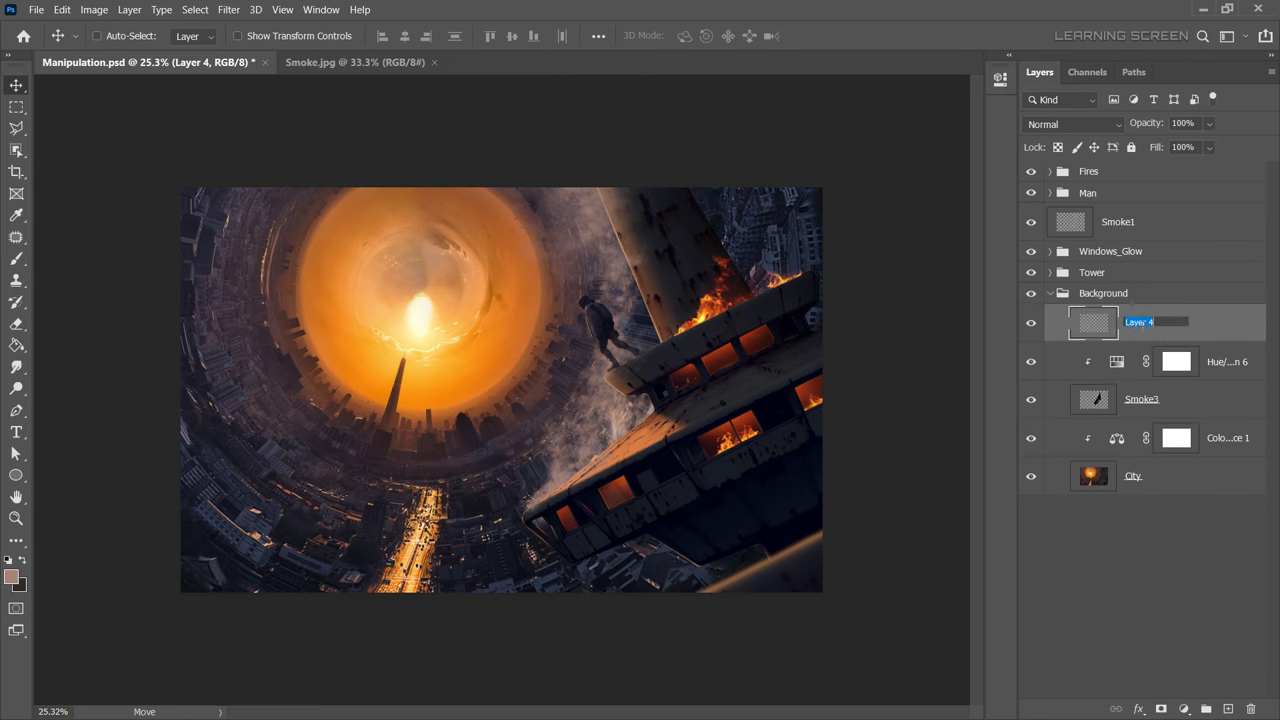
type("City_Smoke")
Paint soft smoke wisps over the city buildings with a large brush.
key("b")
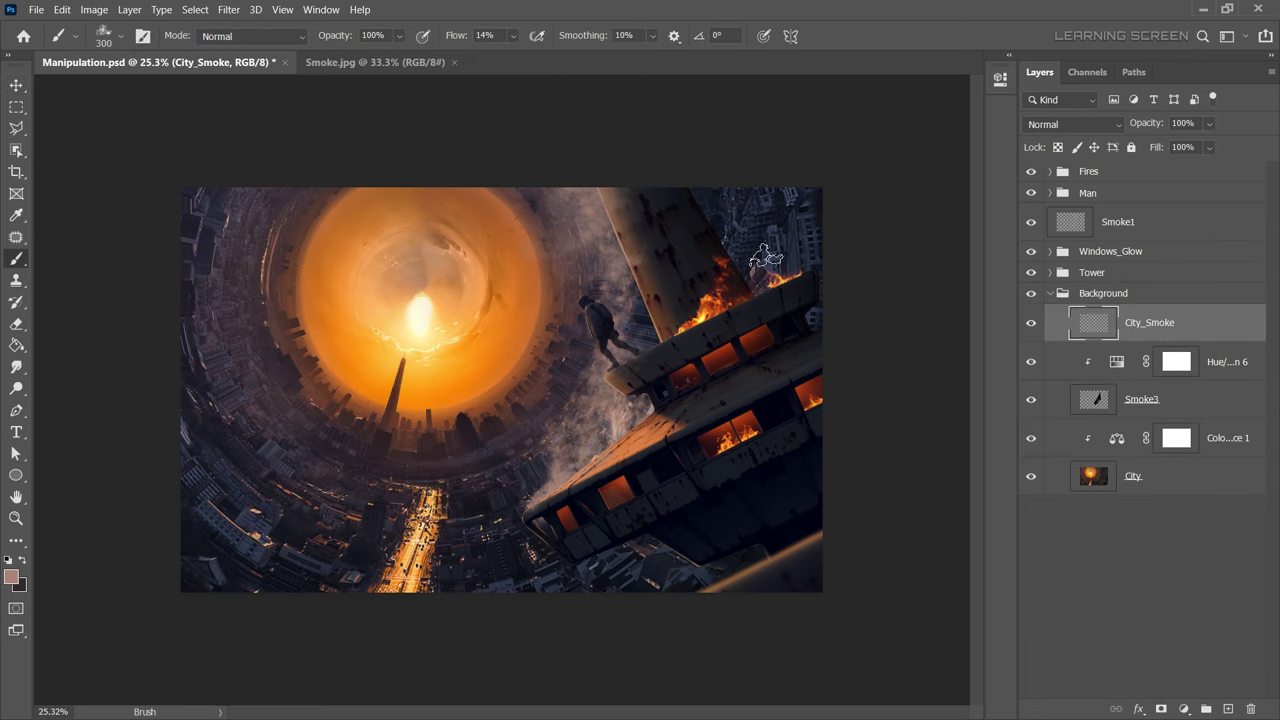
key("bracketright")
key("bracketright")
key("bracketright")
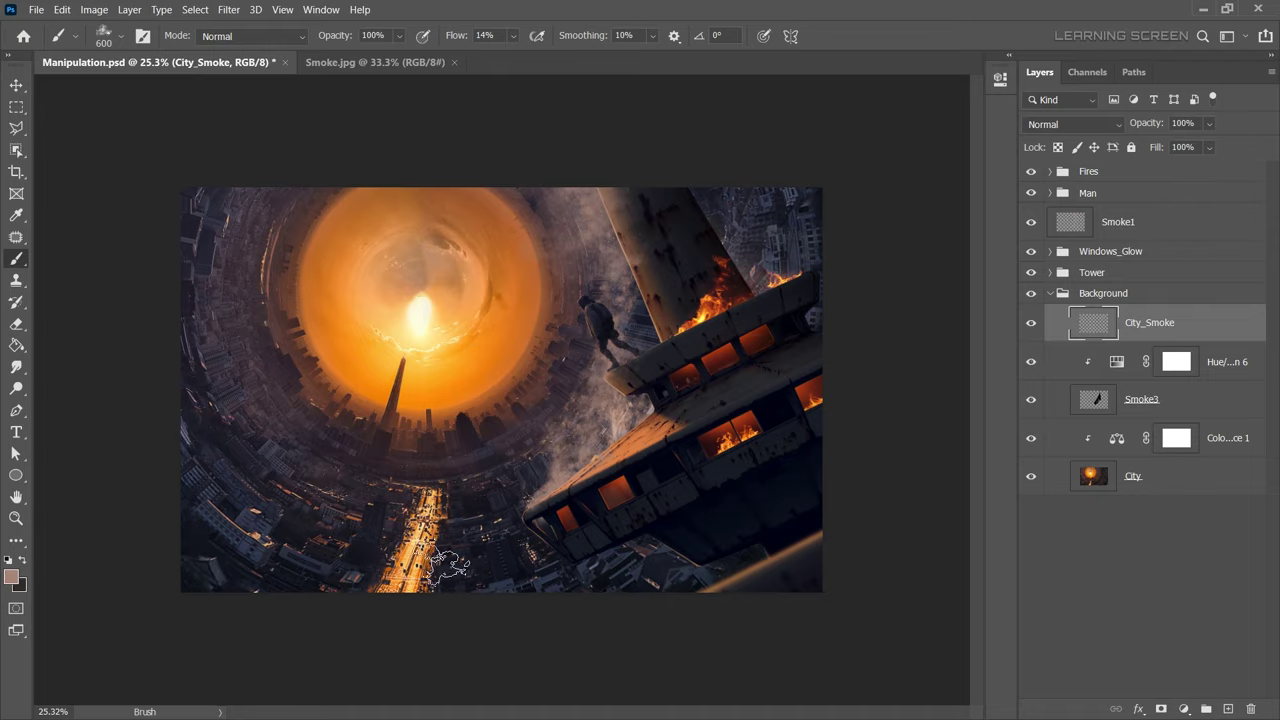
scroll(448, 568, "up", 3)
scroll(470, 450, "up", 3)
scroll(491, 308, "up", 3)
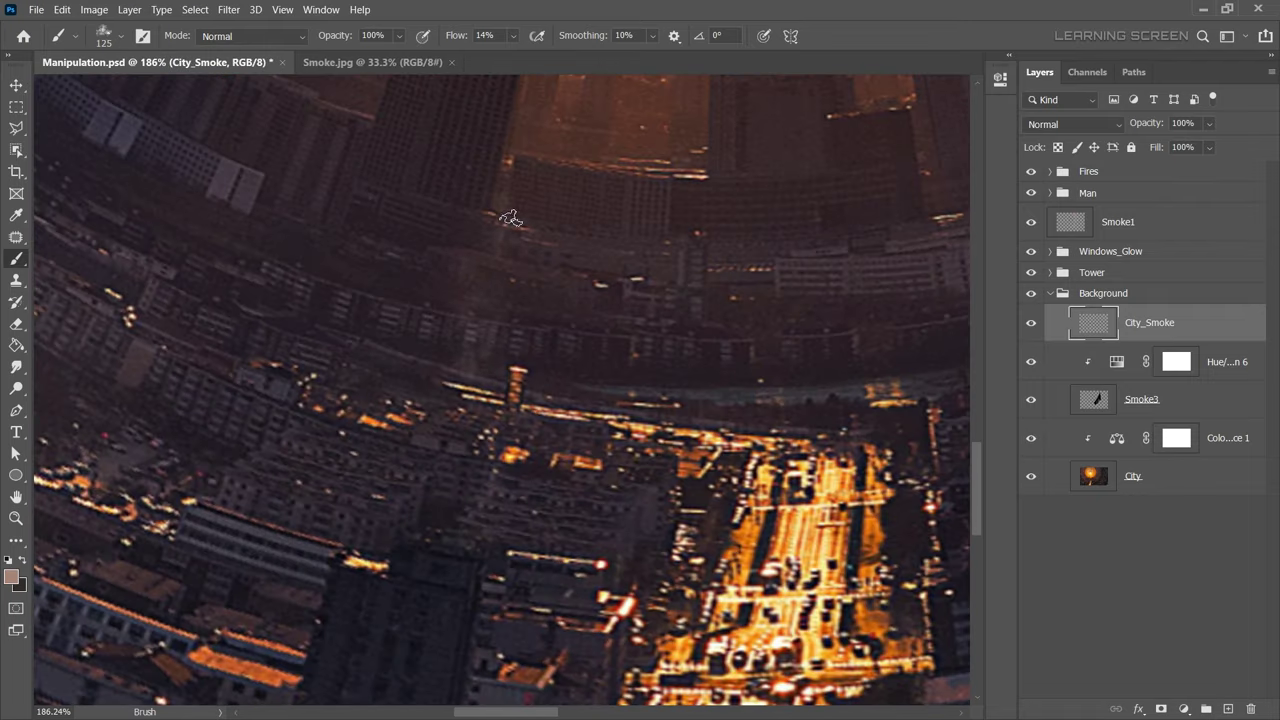
scroll(472, 427, "down", 8)
scroll(540, 235, "up", 9)
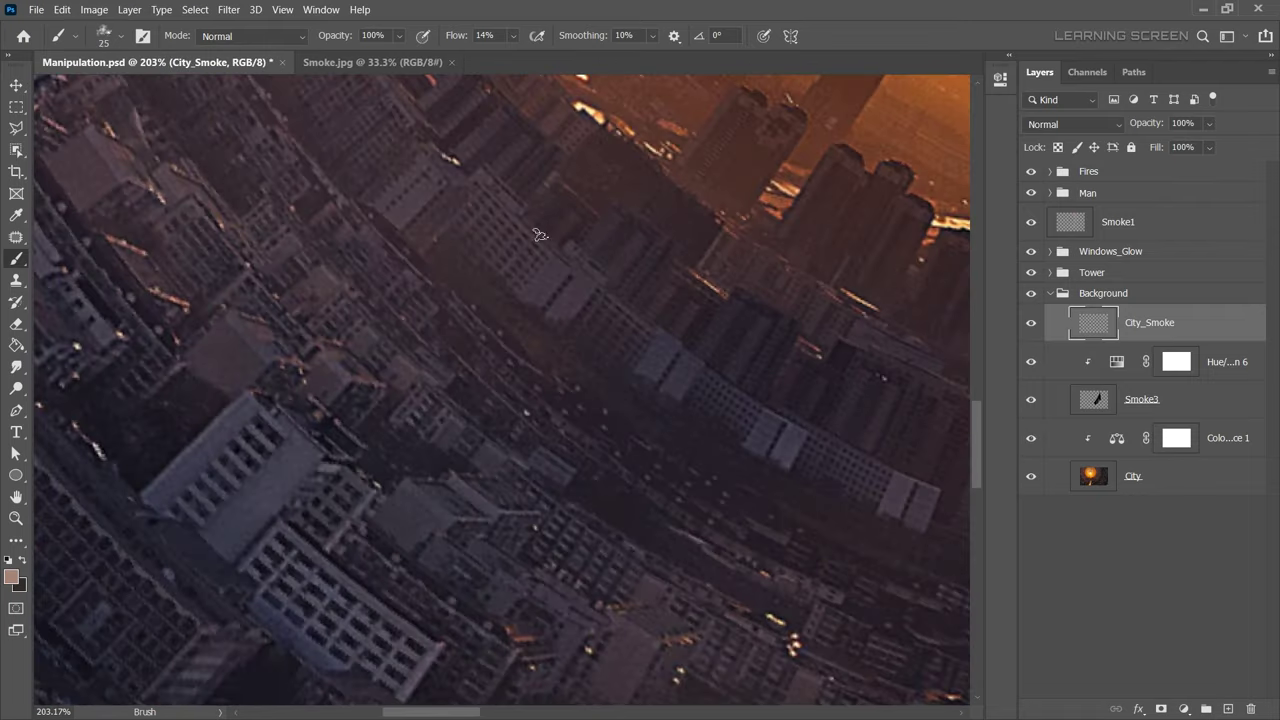
scroll(678, 94, "down", 8)
scroll(777, 271, "up", 6)
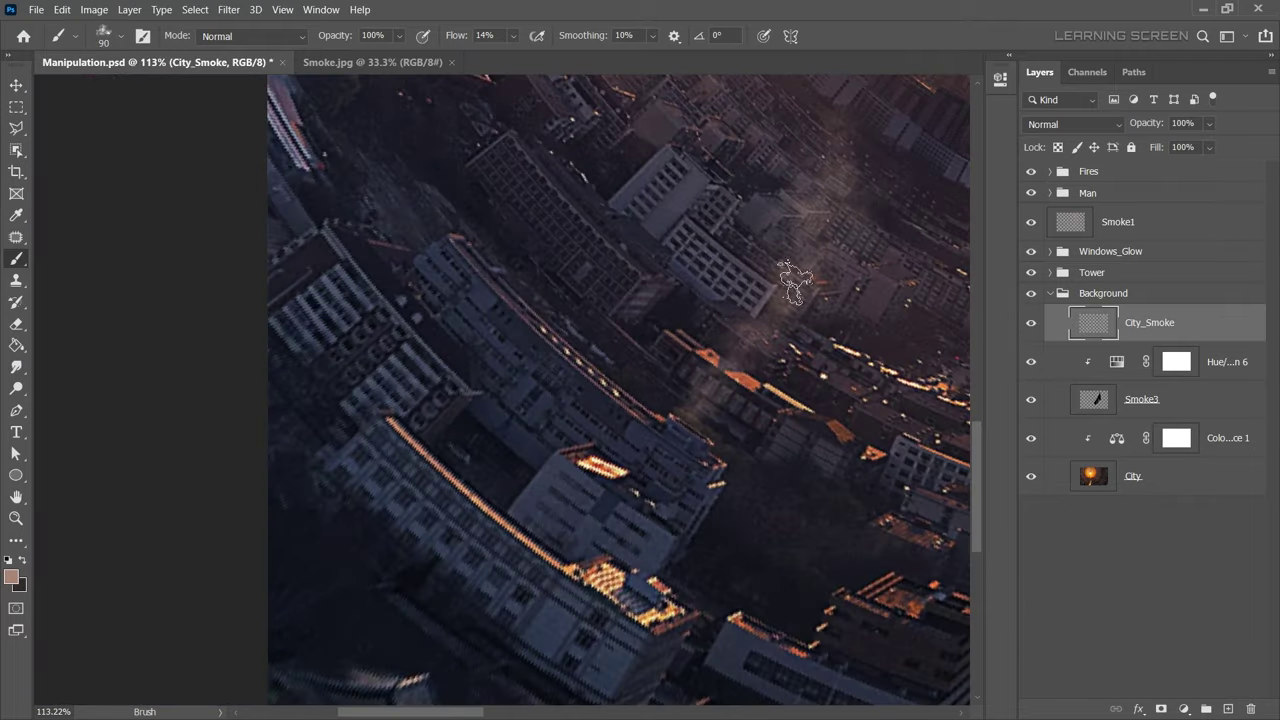
scroll(230, 323, "down", 8)
scroll(230, 323, "up", 8)
left_click_drag(286, 271, 471, 200)
scroll(471, 200, "down", 5)
scroll(470, 230, "up", 5)
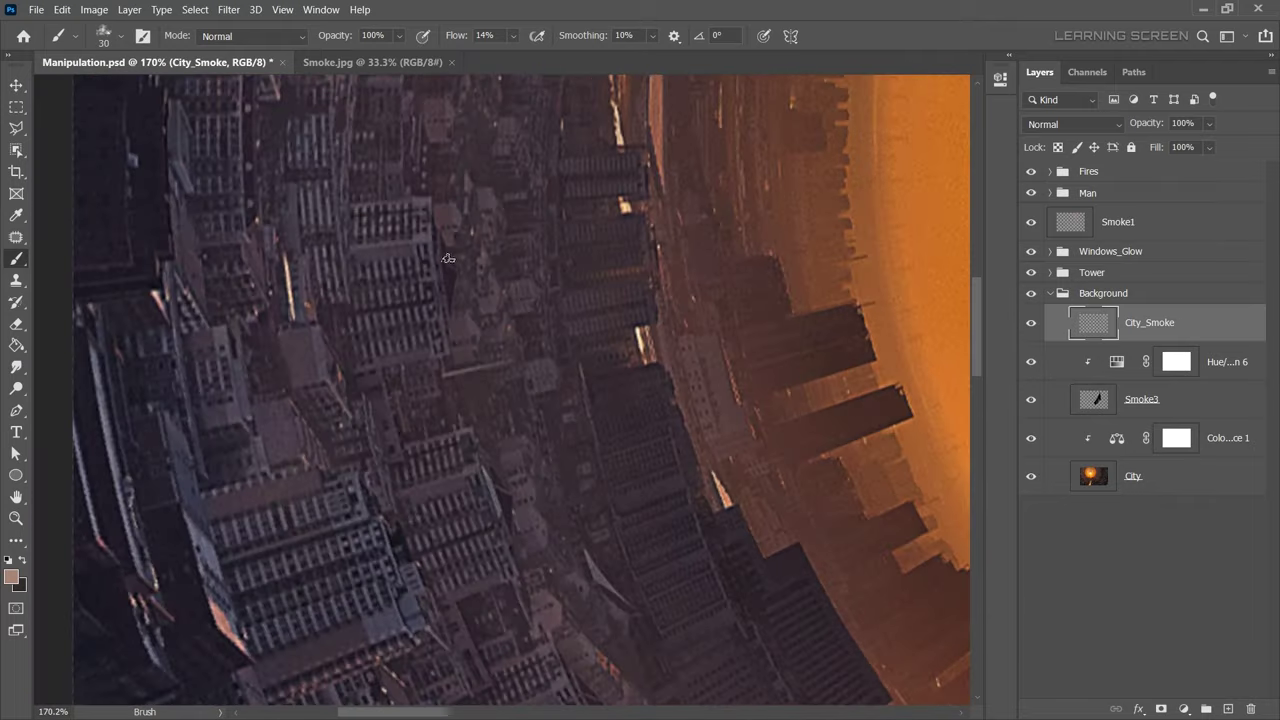
left_click_drag(558, 200, 492, 232)
Brush smoke over another part of the city, adjusting brush size and swapping colours.
scroll(492, 232, "down", 8)
scroll(300, 250, "up", 7)
left_click_drag(226, 400, 265, 265)
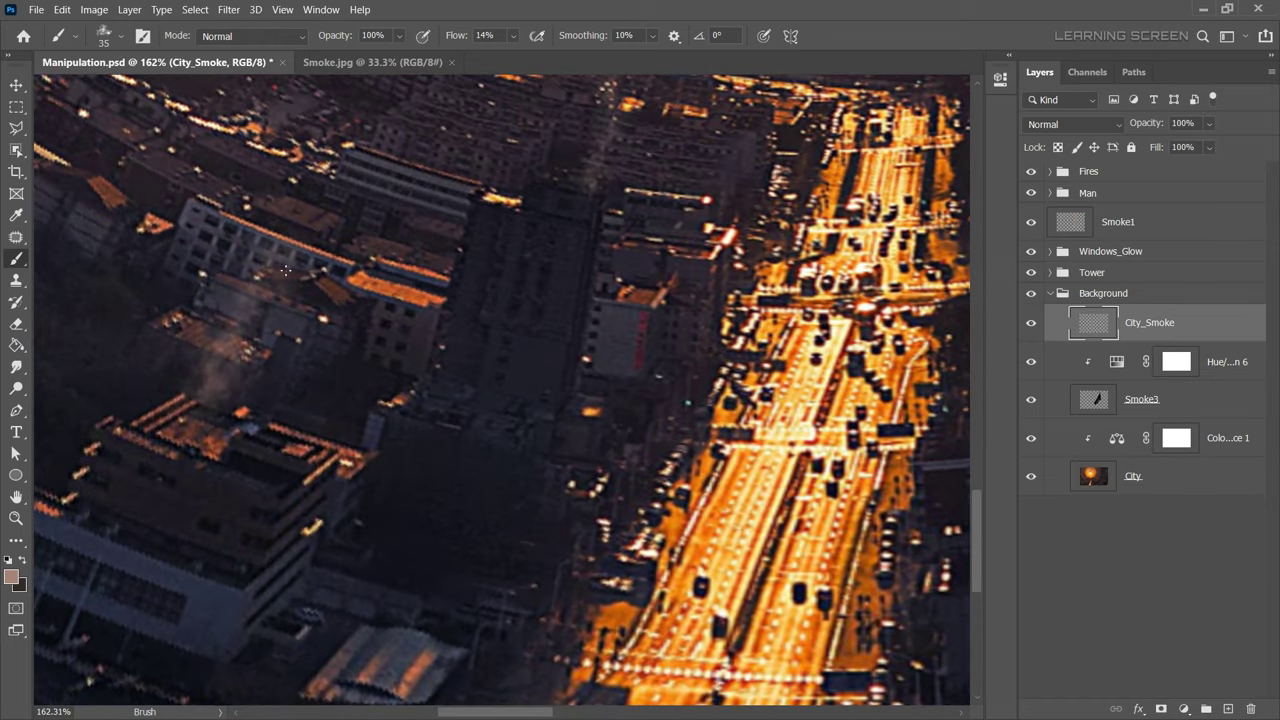
key("bracketright")
key("bracketright")
scroll(317, 220, "down", 2)
scroll(317, 220, "down", 5)
scroll(485, 373, "up", 9)
key("bracketleft")
key("bracketleft")
key("x")
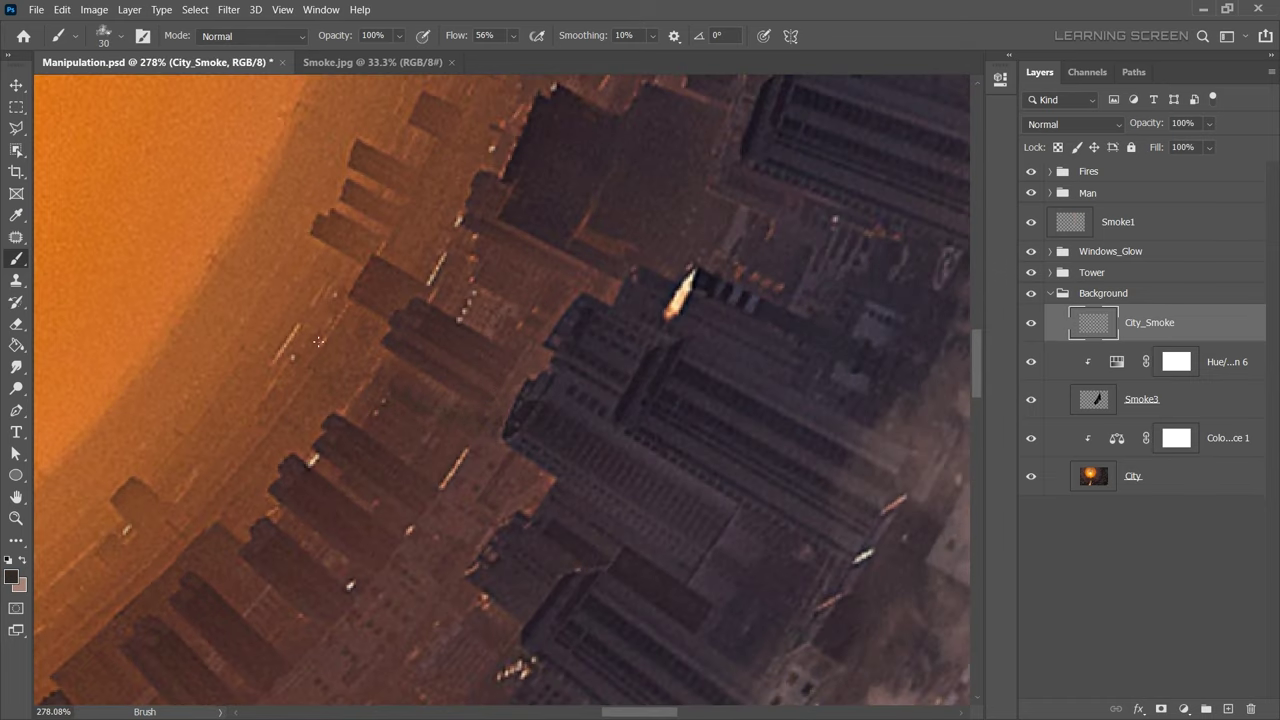
scroll(318, 342, "up", 2)
scroll(371, 314, "down", 6)
scroll(304, 430, "up", 2)
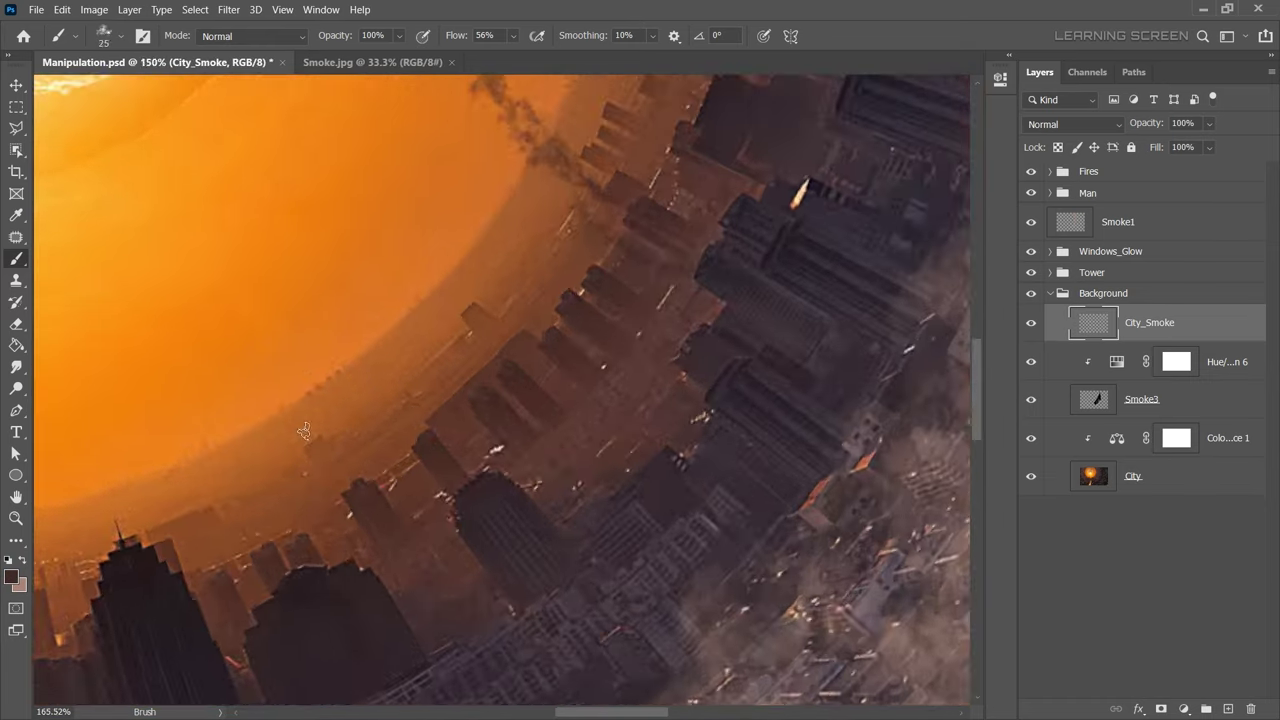
scroll(304, 430, "up", 2)
scroll(270, 320, "down", 5)
scroll(235, 211, "up", 5)
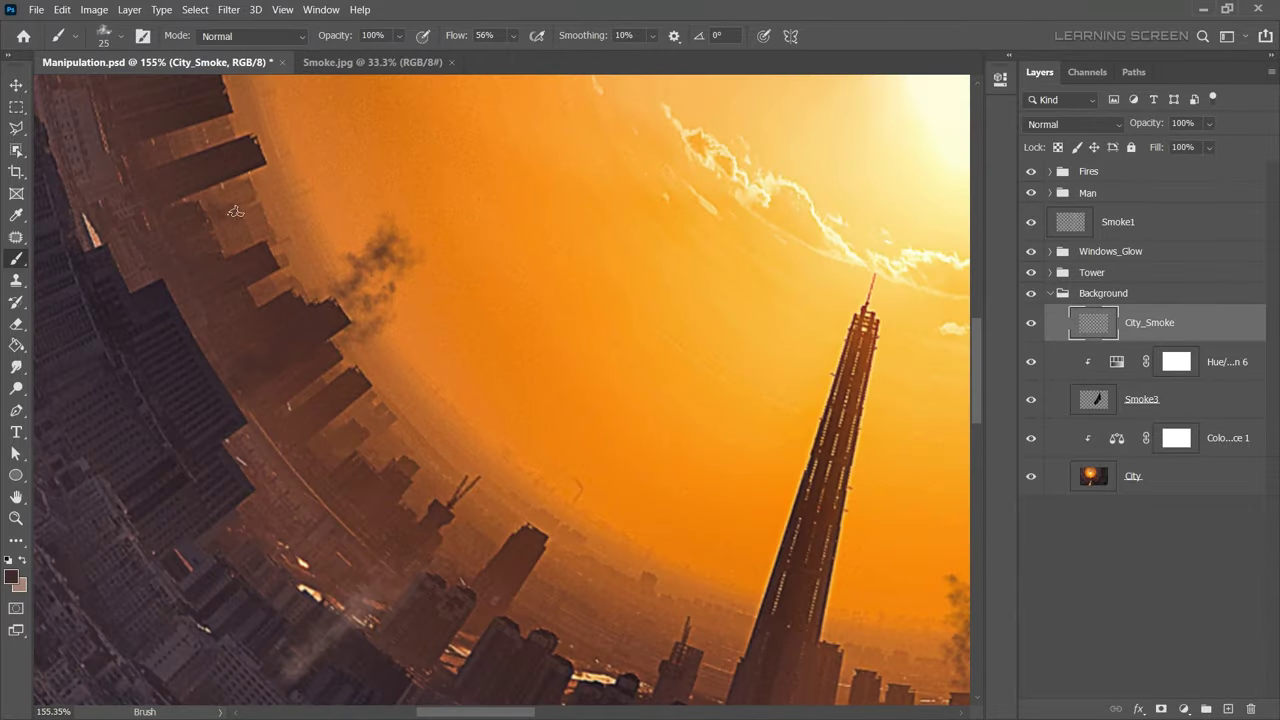
scroll(235, 211, "down", 5)
scroll(235, 211, "down", 2)
scroll(235, 211, "up", 3)
scroll(235, 211, "up", 1)
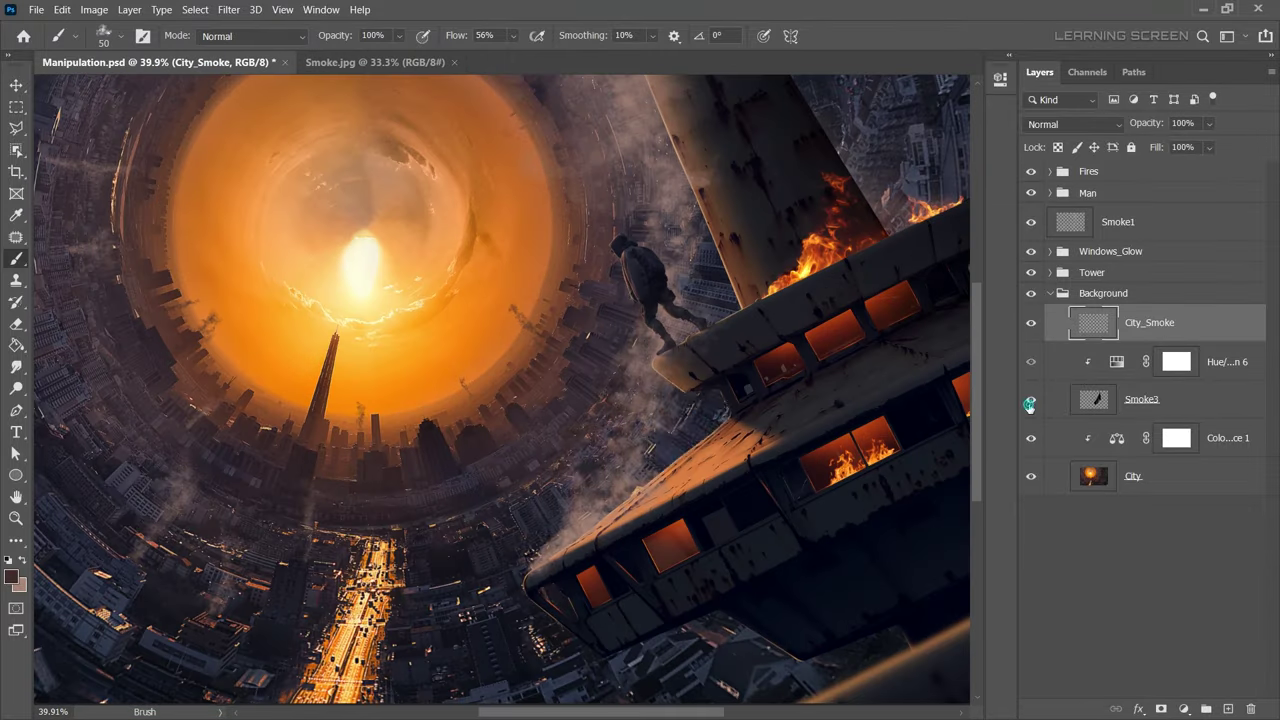
left_click(1100, 400)
Lower the Smoke1 layer to 58% opacity.
left_click(1140, 221)
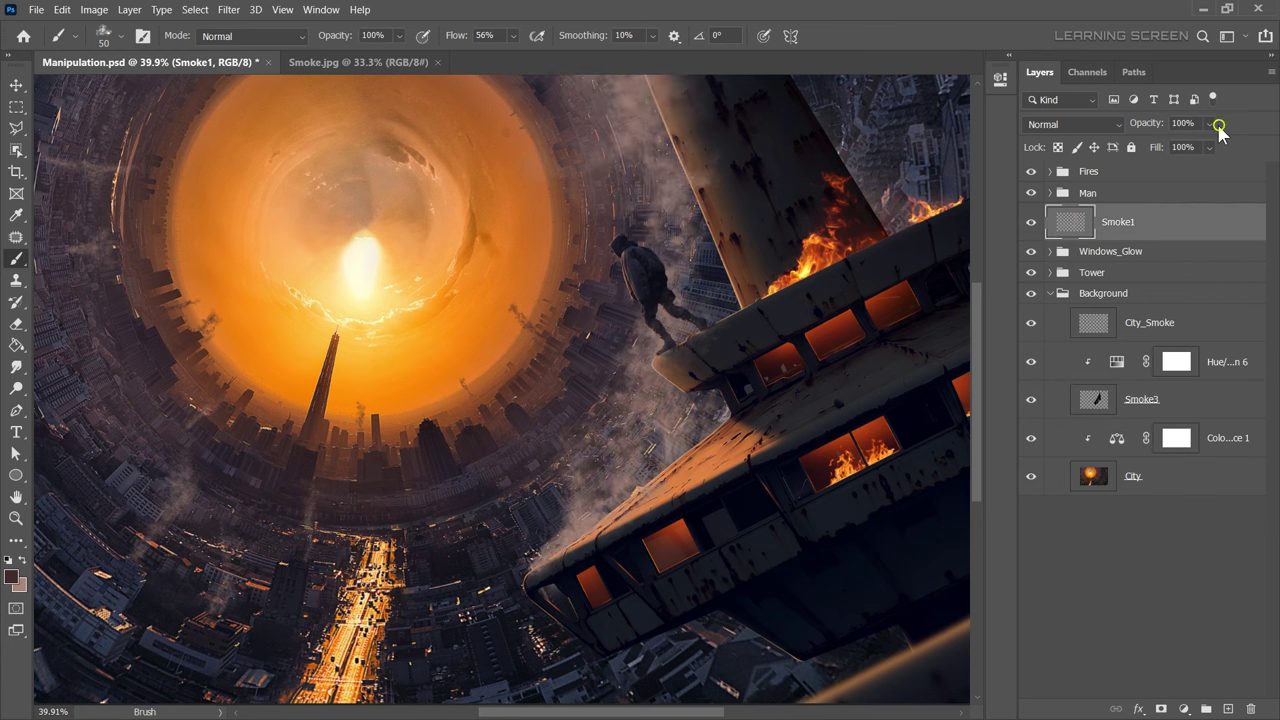
left_click_drag(1219, 130, 1200, 143)
scroll(360, 320, "down", 1)
scroll(360, 320, "down", 1)
scroll(360, 320, "down", 1)
key("v")
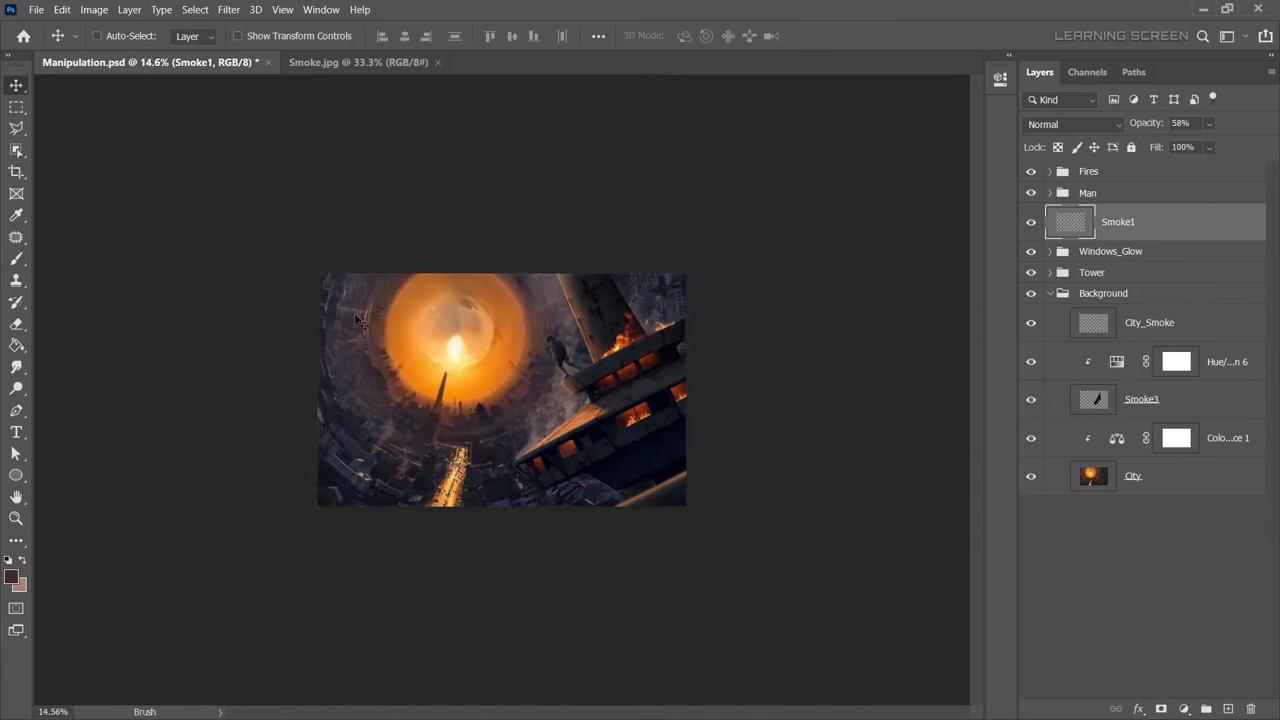
scroll(360, 320, "down", 1)
scroll(515, 410, "up", 3)
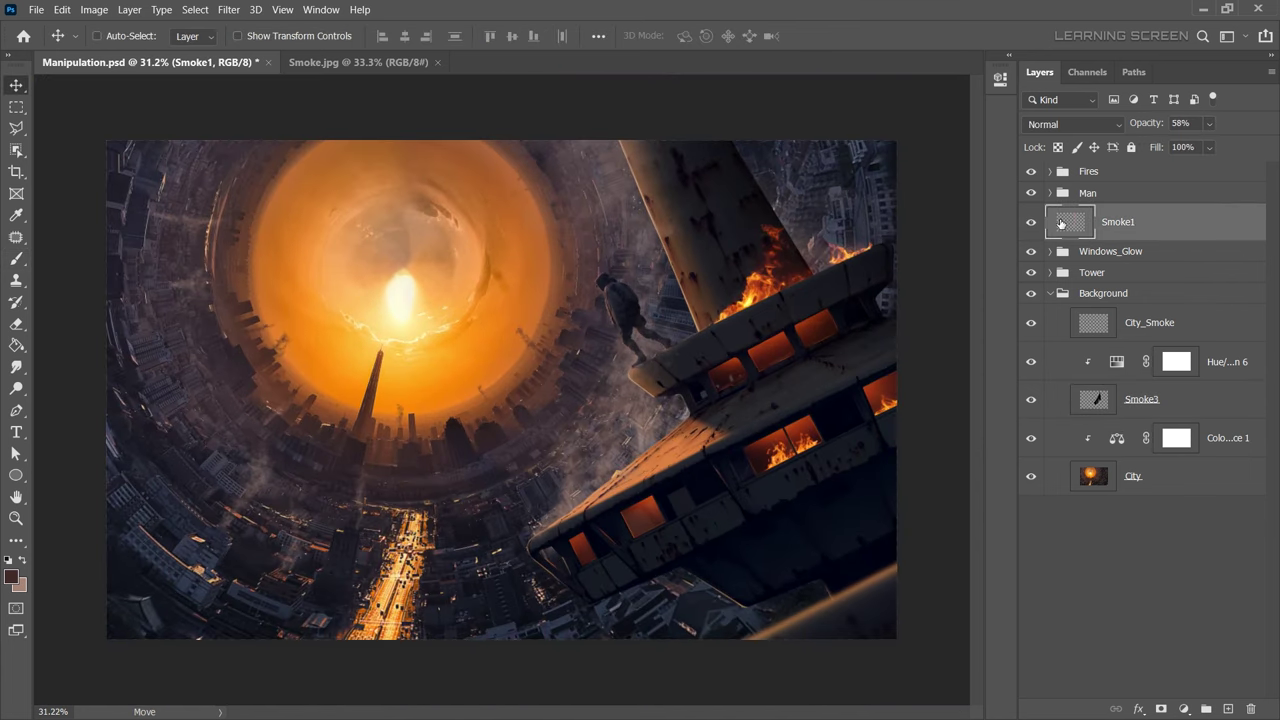
Put Smoke1 into a new group named Smoke and collapse the layer groups.
right_click(1078, 222)
left_click(1000, 209)
type("Smoke")
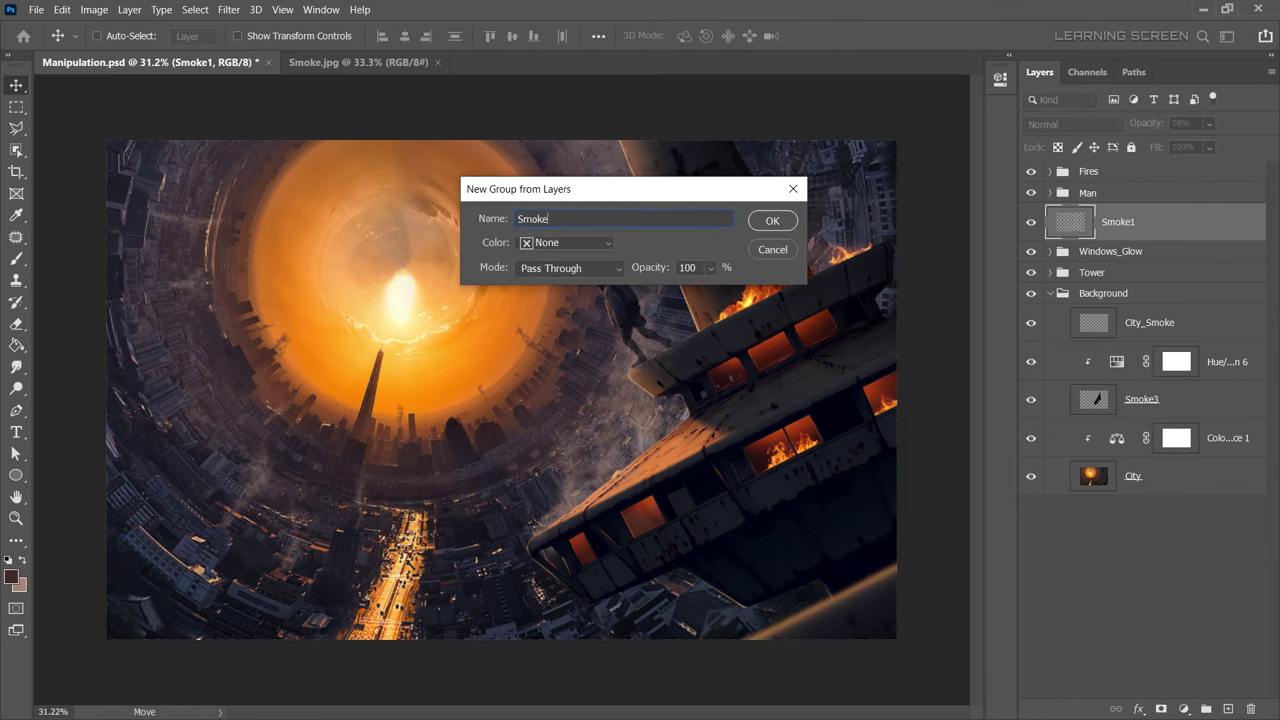
key("Return")
left_click(1049, 214)
left_click(1049, 297)
left_click(1127, 172)
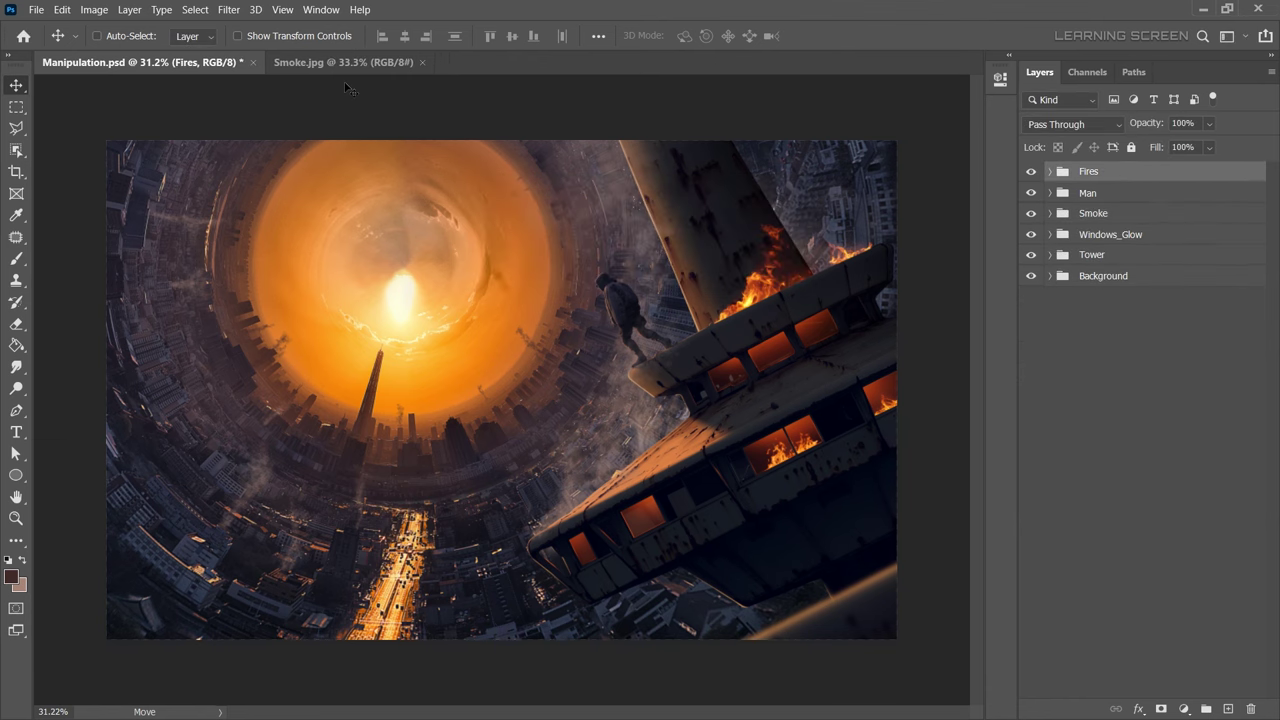
In the Tower group, review Levels 3 and adjust the Hue/Saturation 3 colour.
left_click(1092, 255)
left_click(1049, 255)
left_click(1150, 437)
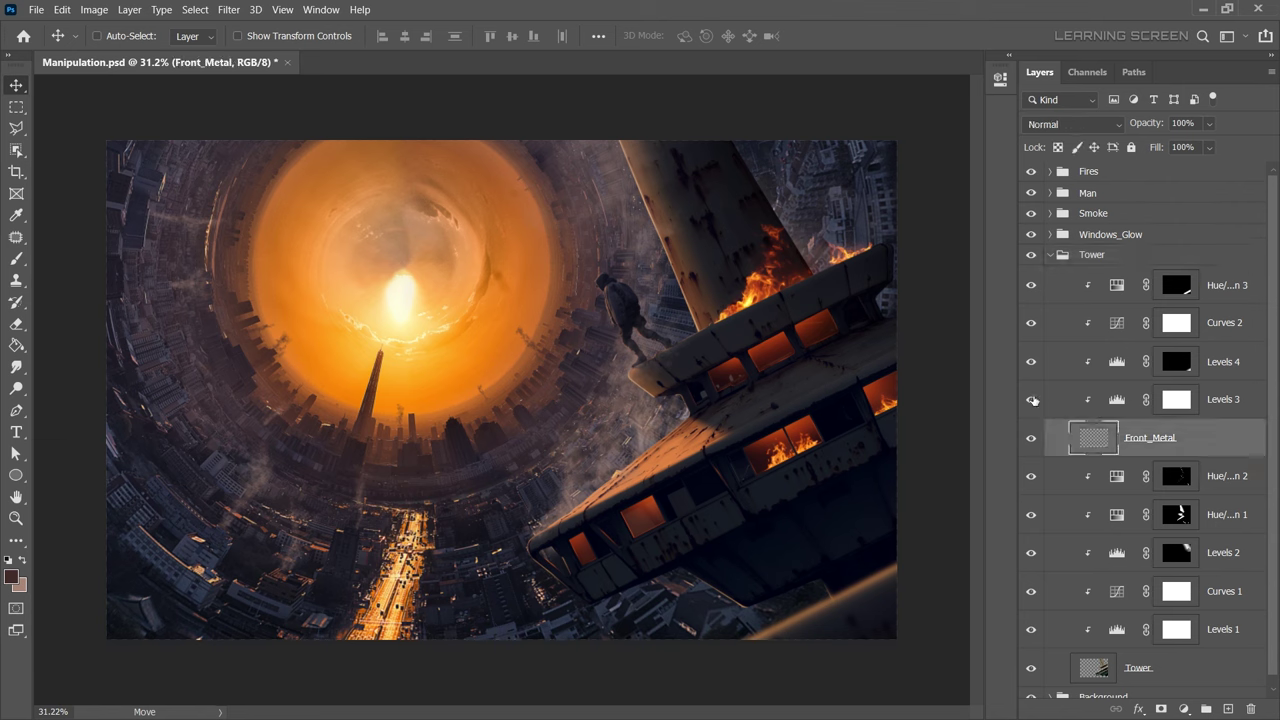
double_click(1116, 399)
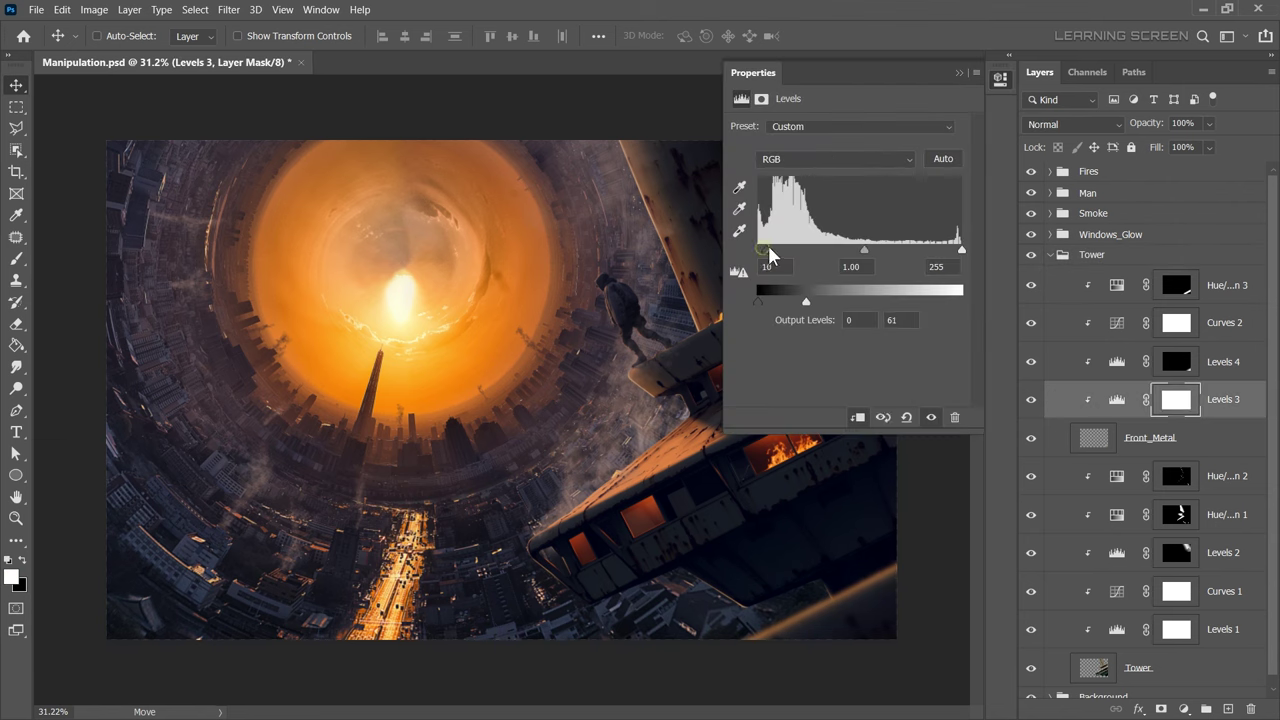
left_click(960, 73)
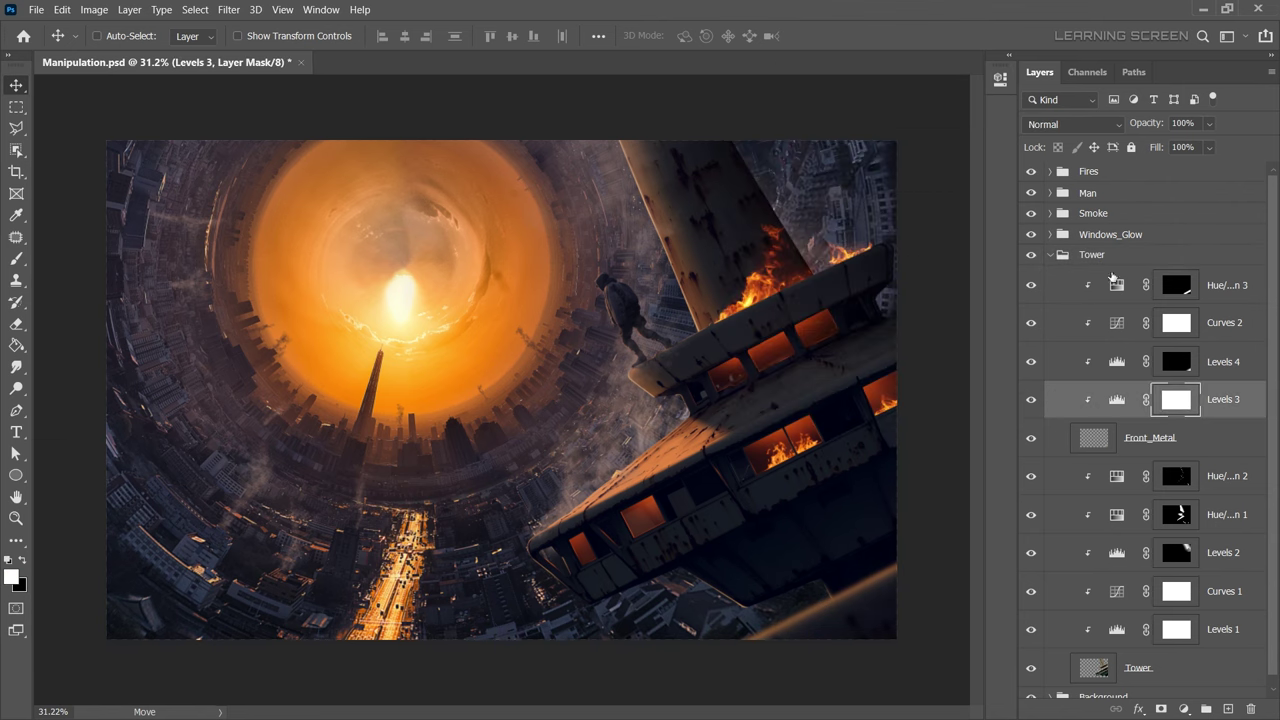
double_click(1116, 285)
left_click_drag(758, 190, 778, 198)
left_click(958, 73)
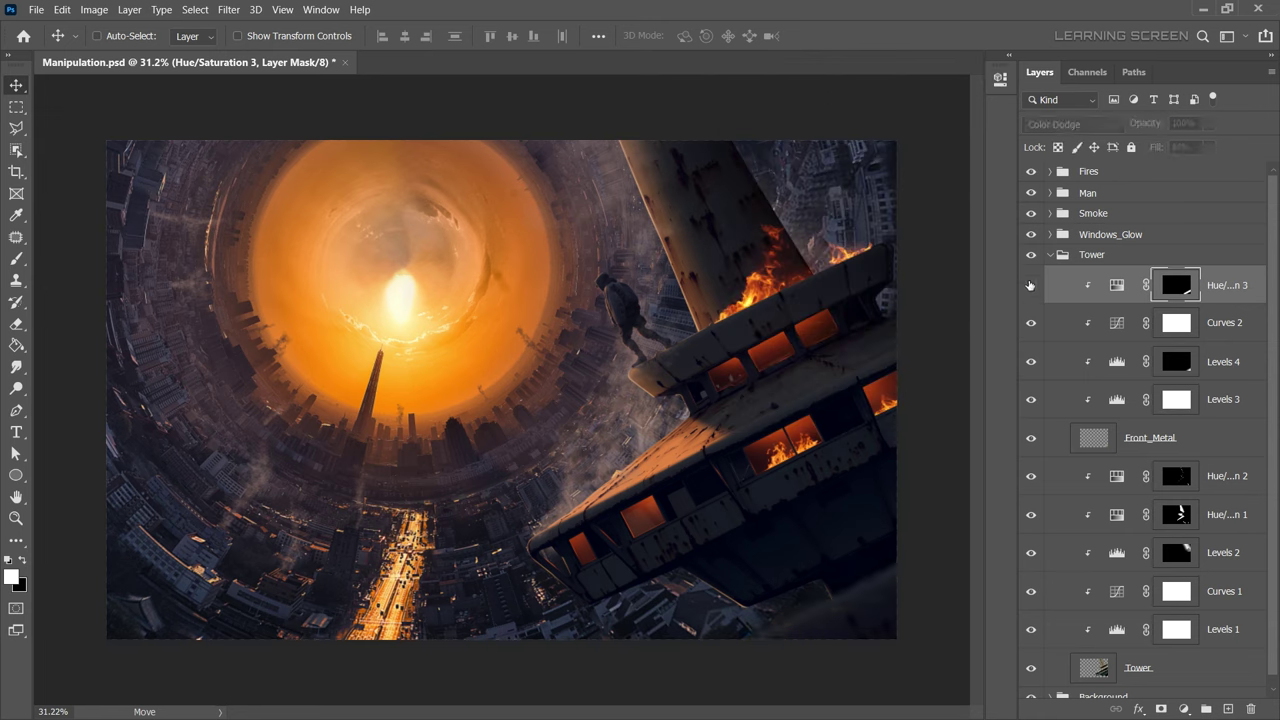
left_click(1030, 286)
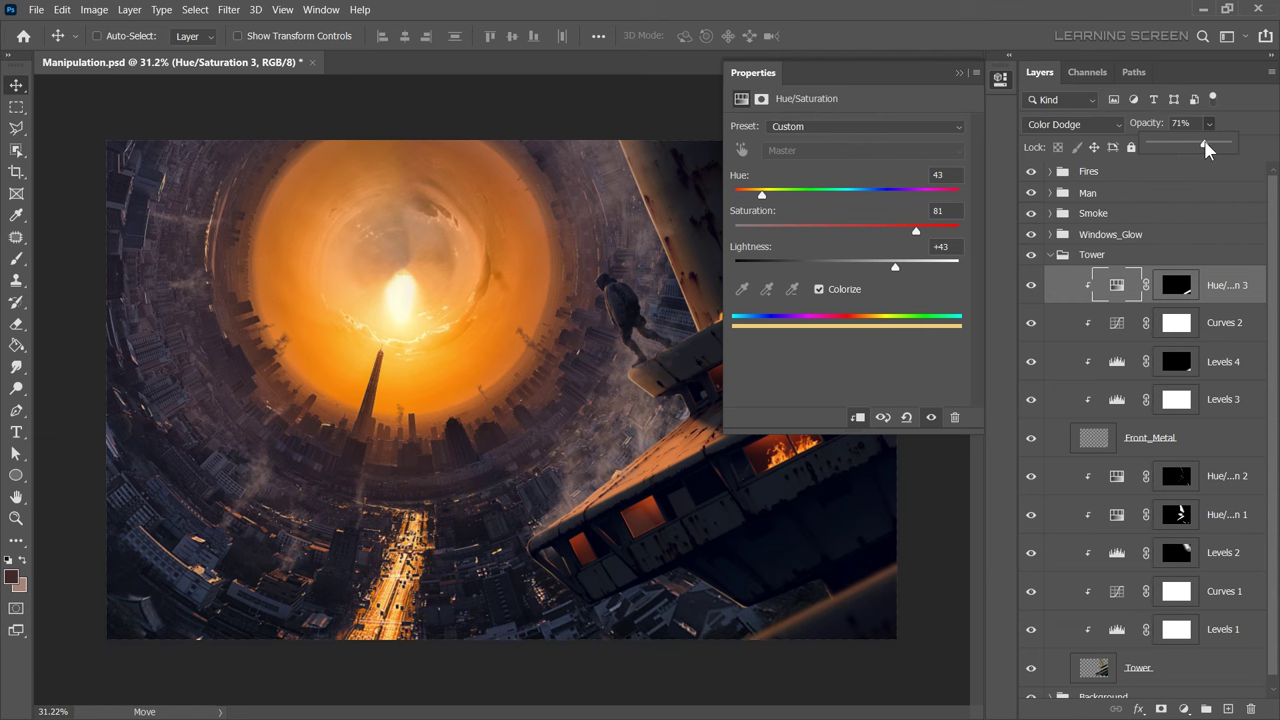
Set up a large soft black brush for painting the Tower adjustment masks.
scroll(600, 400, "up", 3)
key("b")
left_click(1176, 285)
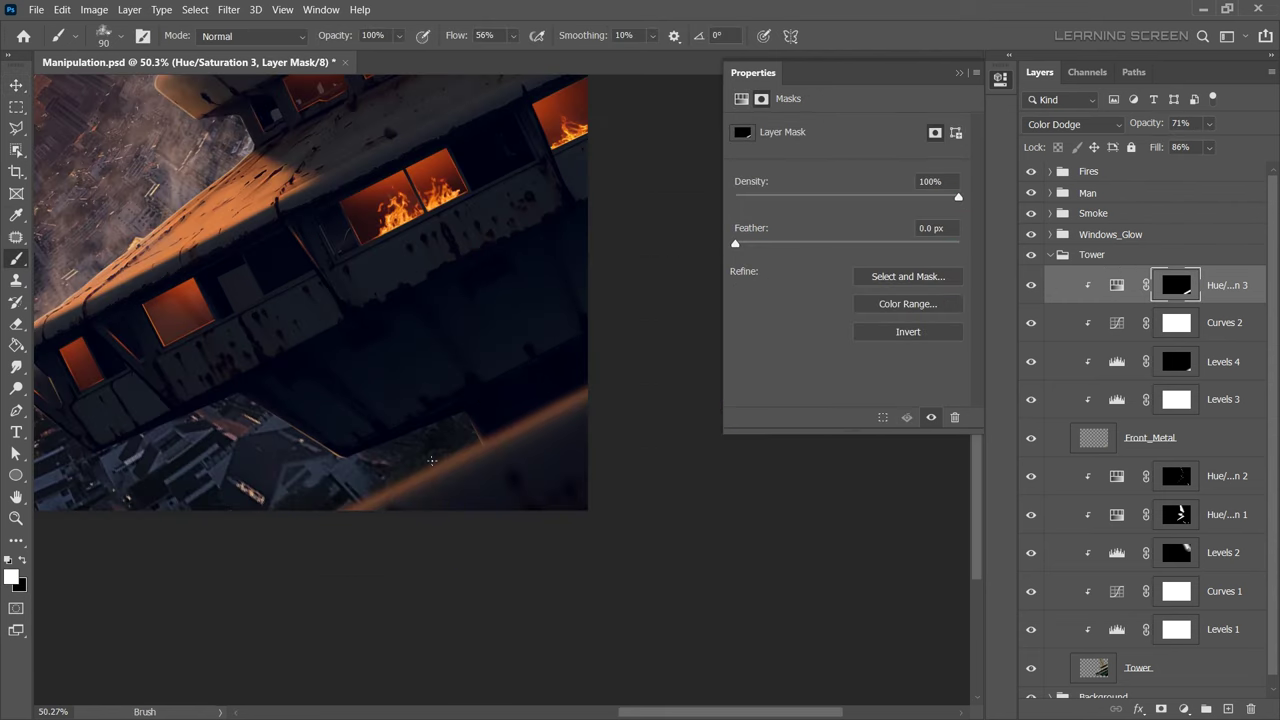
right_click(432, 461)
scroll(486, 610, "up", 3)
double_click(486, 590)
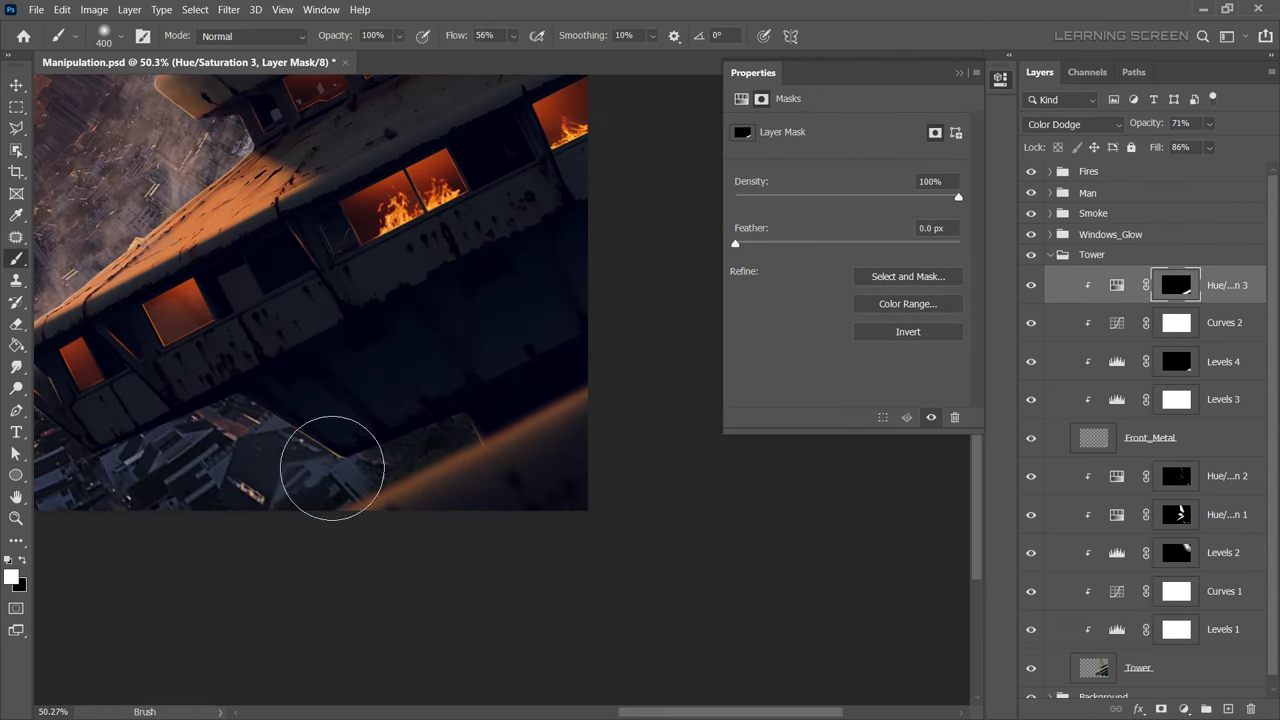
left_click(1176, 399)
key("bracketleft")
key("bracketleft")
key("bracketleft")
key("x")
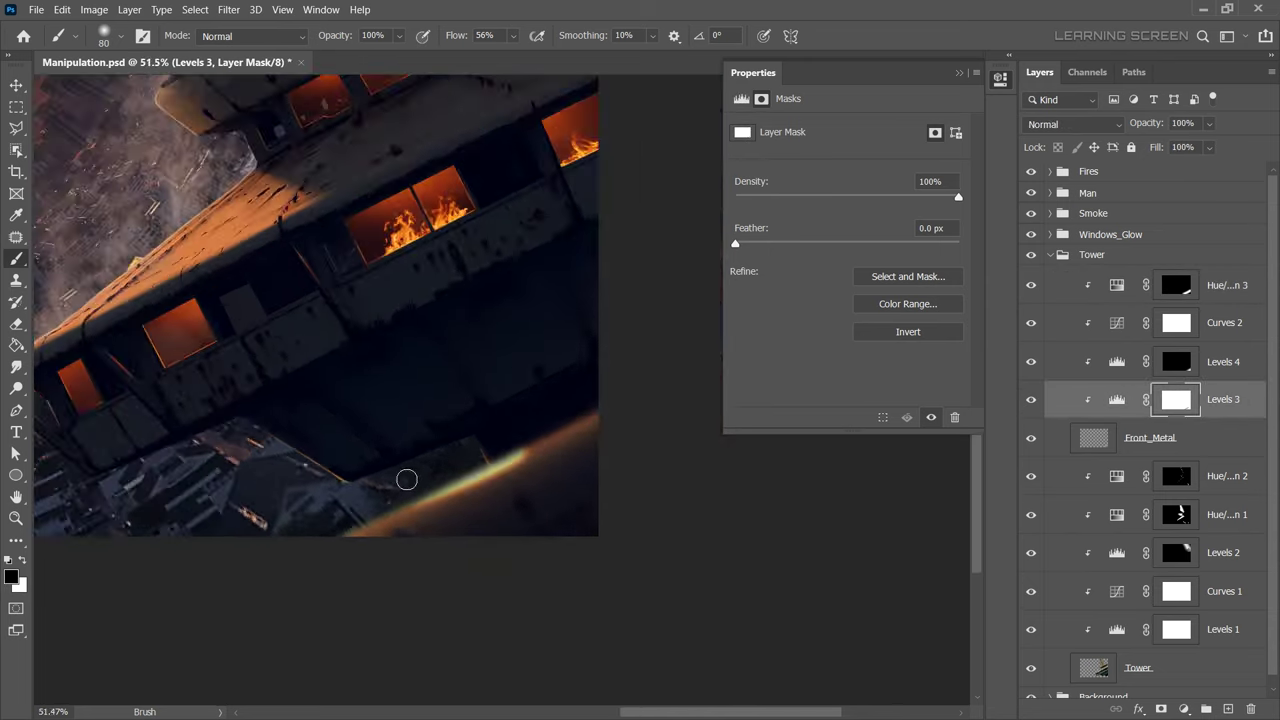
scroll(400, 500, "up", 2)
Add a Levels 8 adjustment that brightens the tower and invert its mask.
left_click(1176, 285)
left_click(1184, 708)
left_click(1170, 490)
left_click_drag(960, 249, 884, 292)
left_click_drag(758, 301, 877, 306)
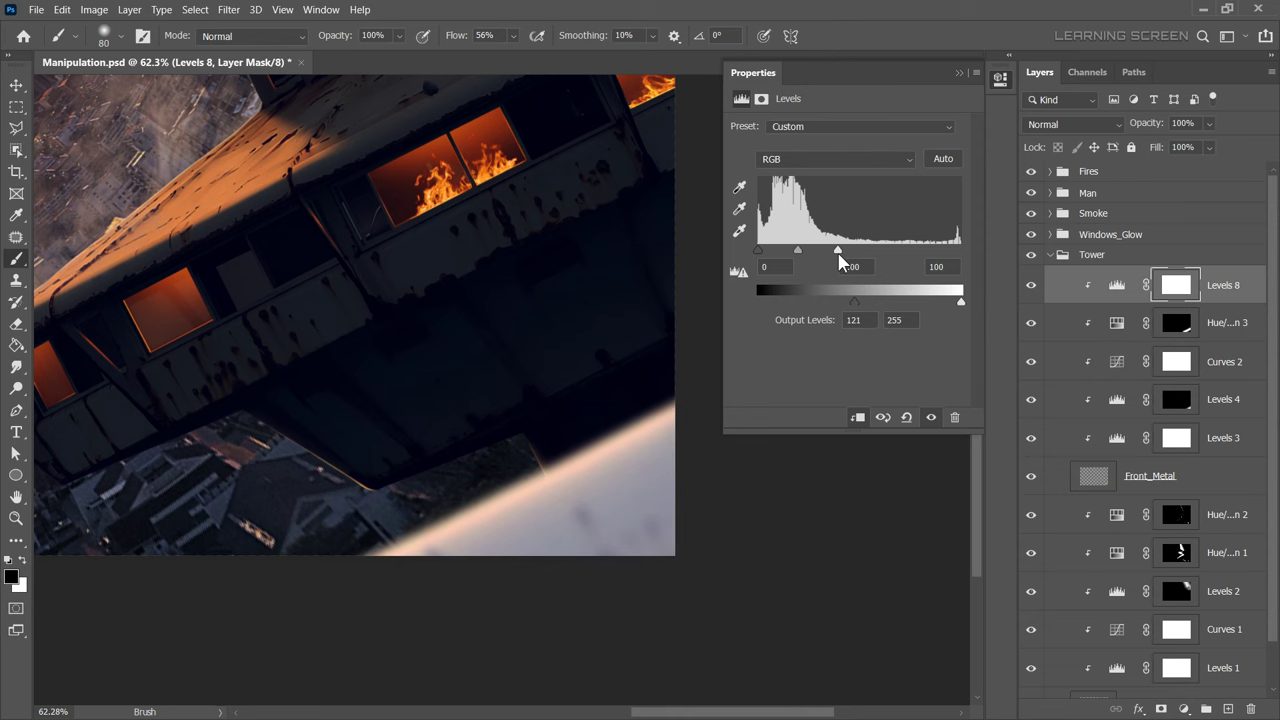
key("ctrl+i")
Paint with a smaller white brush, toggling Hue/Saturation 3 to compare.
scroll(430, 516, "up", 1)
scroll(400, 530, "up", 1)
key("x")
scroll(290, 547, "up", 2)
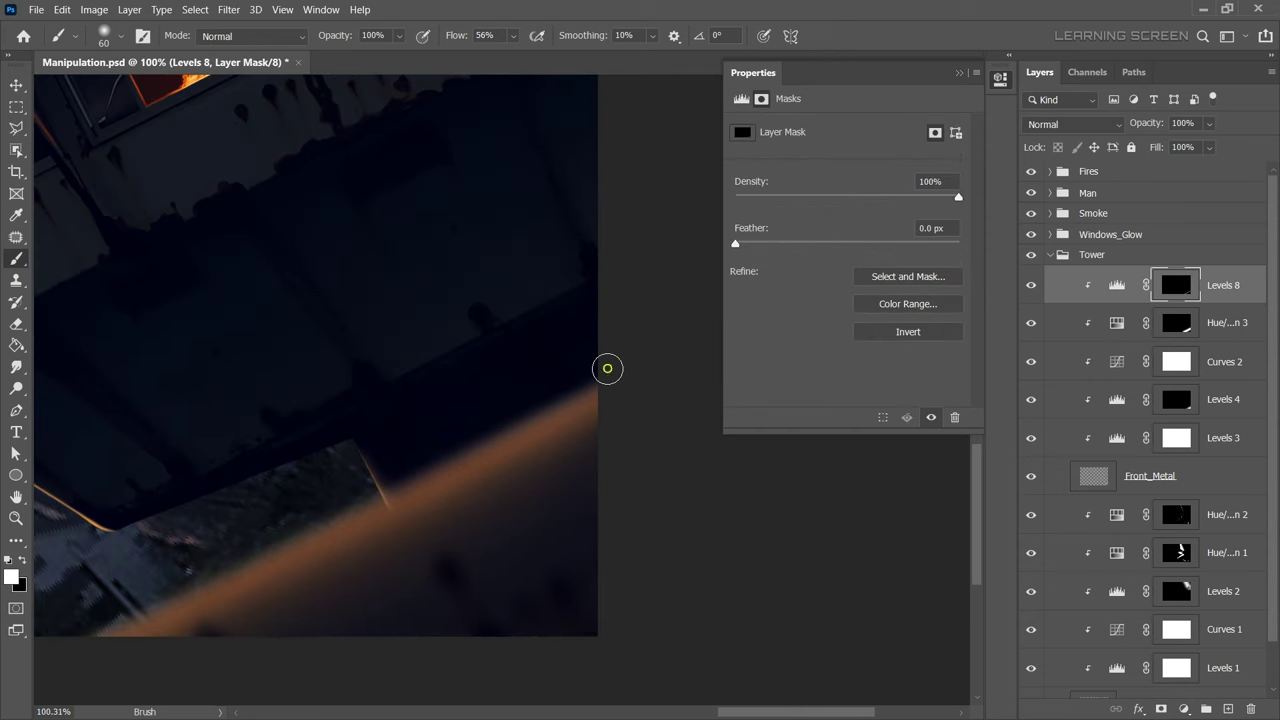
key("bracketleft")
key("bracketleft")
scroll(500, 390, "down", 3)
scroll(500, 390, "down", 1)
scroll(500, 390, "up", 1)
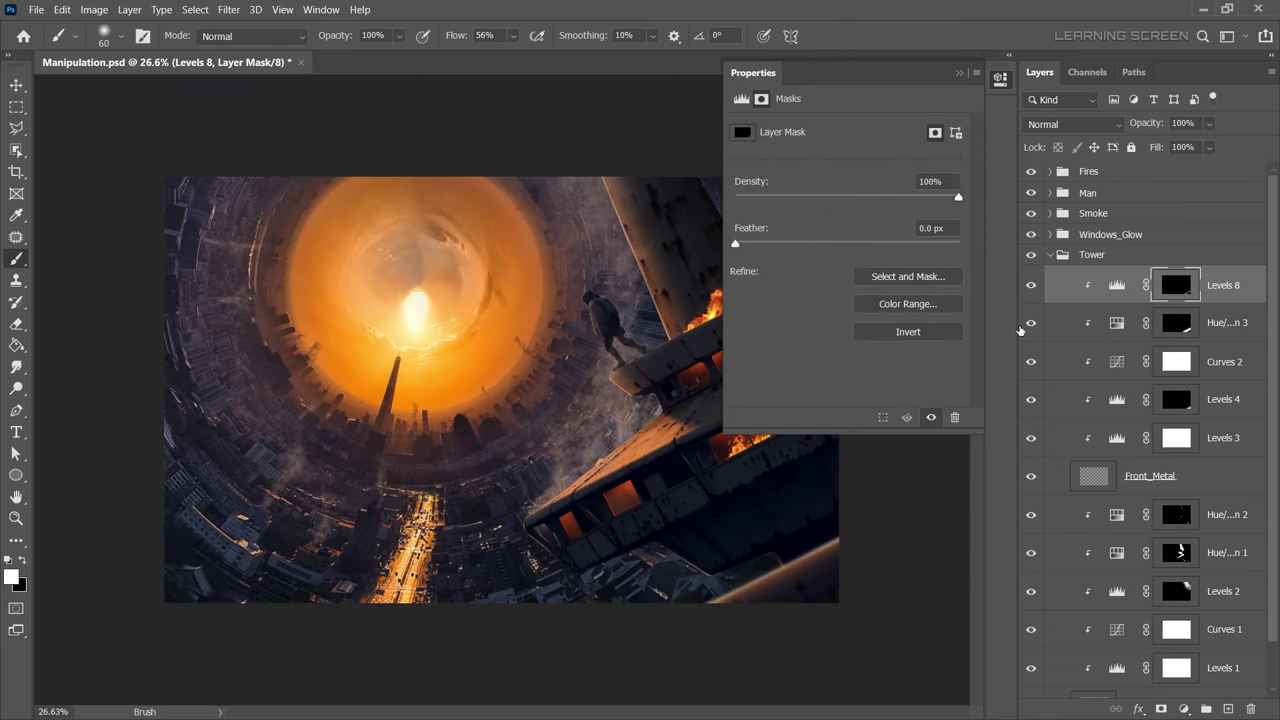
left_click(1031, 323)
left_click(1070, 323)
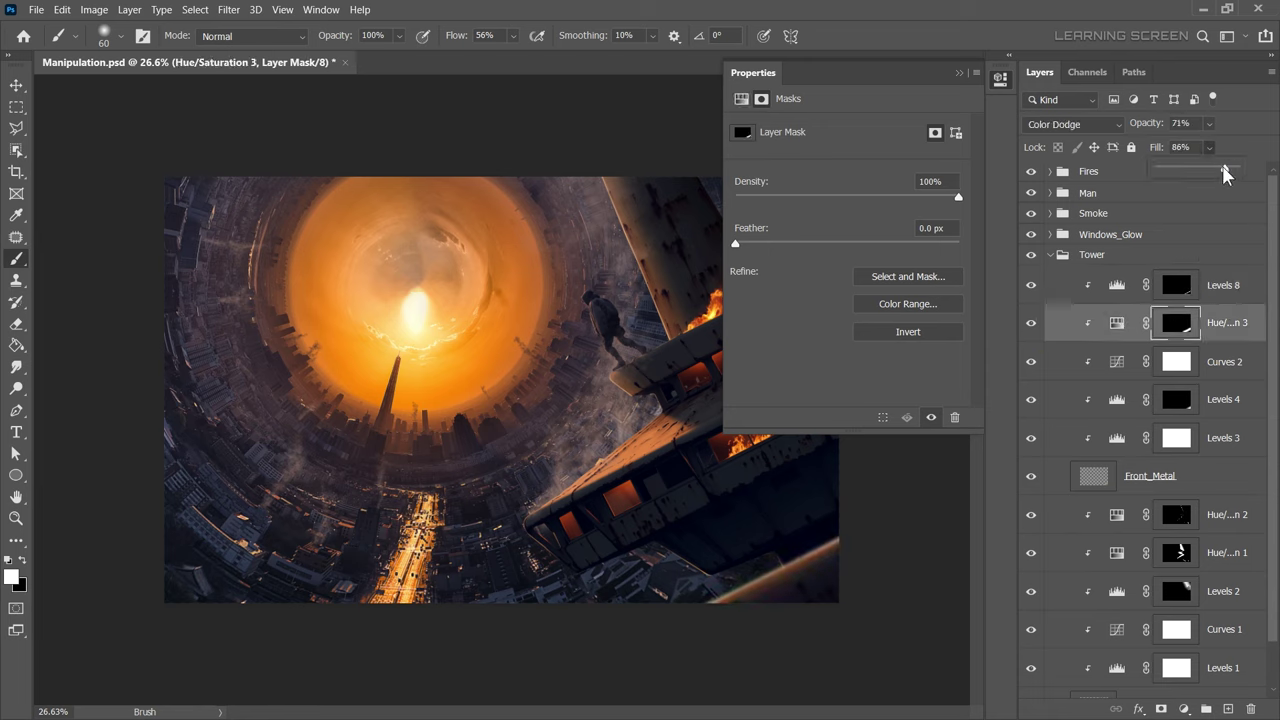
Collapse the Tower group and save the document.
left_click(1059, 259)
left_click(959, 72)
left_click(16, 85)
key("ctrl+s")
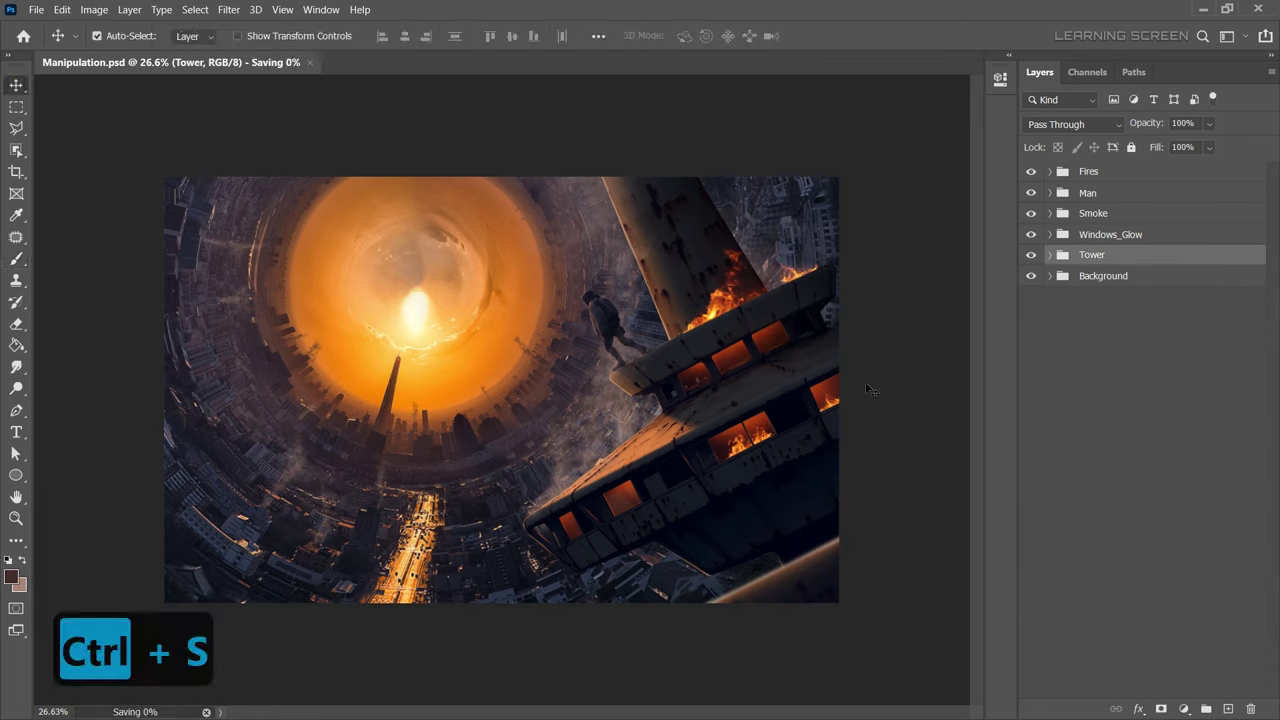
Set Hue/Saturation 3 to 38% opacity and Levels 8 to output black 42 at 58% opacity.
left_click(1040, 328)
left_click(1209, 123)
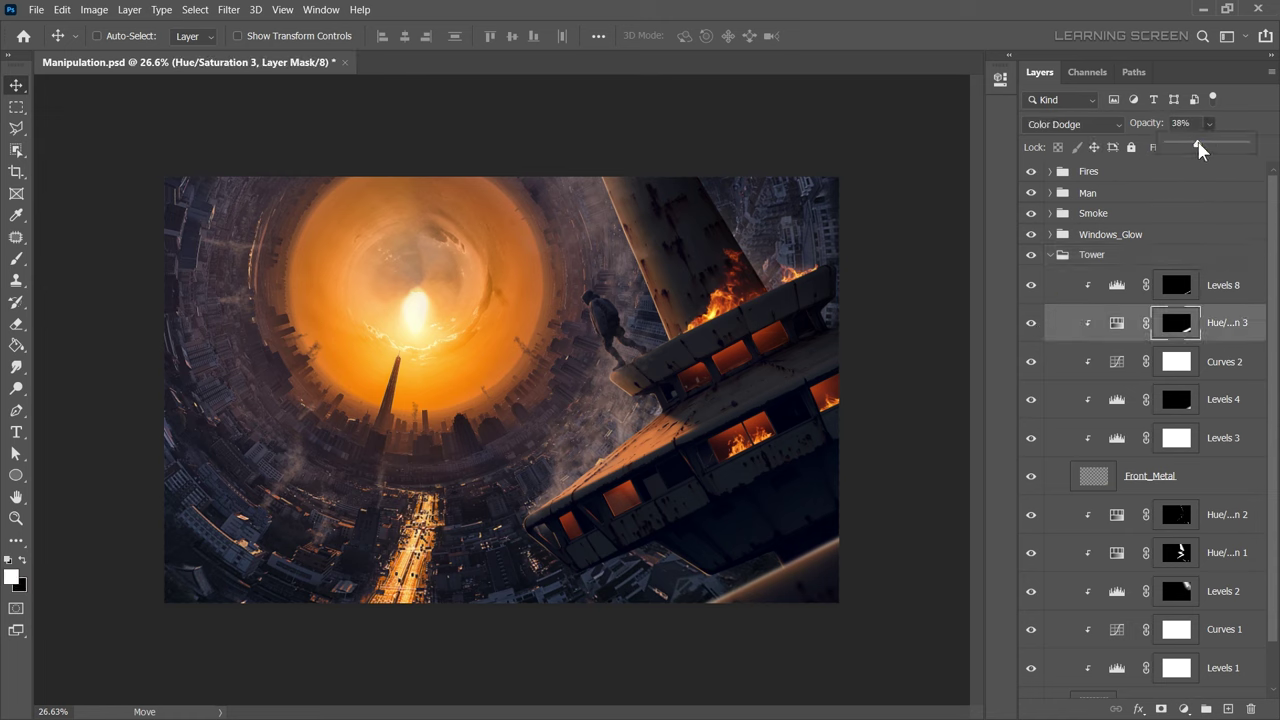
double_click(1117, 285)
left_click_drag(816, 300, 795, 300)
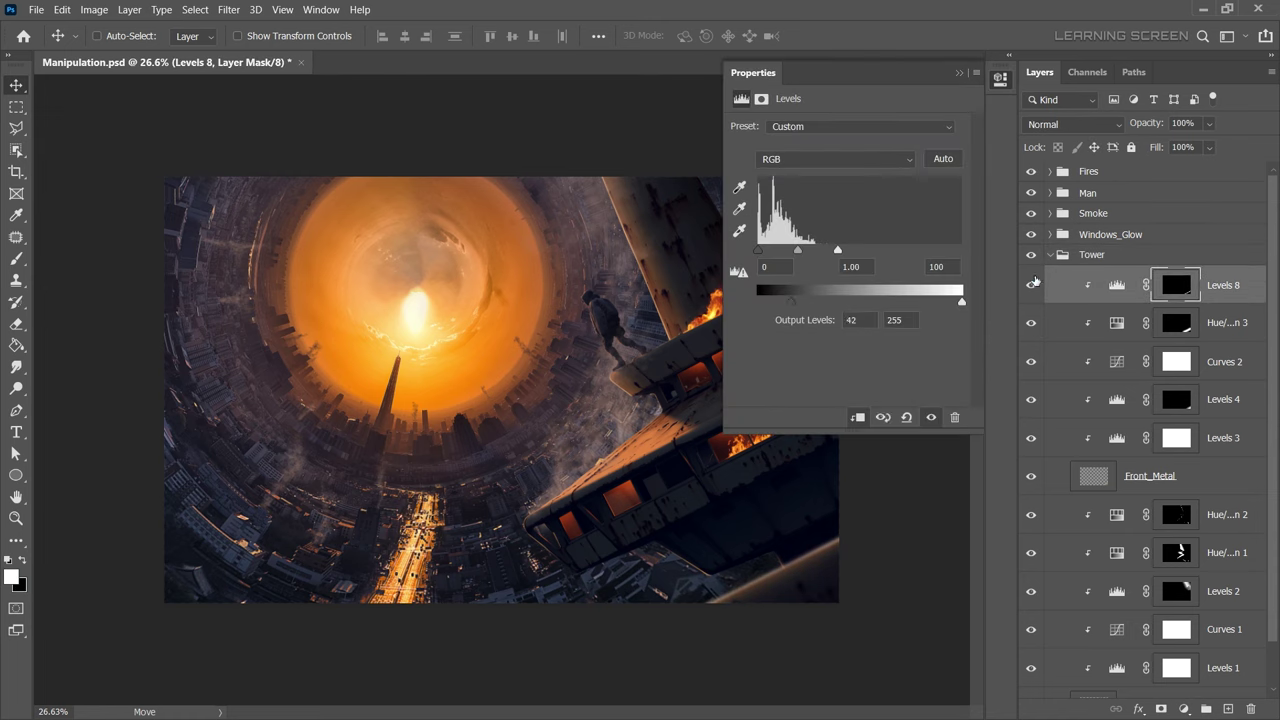
left_click(1117, 285)
left_click(870, 173)
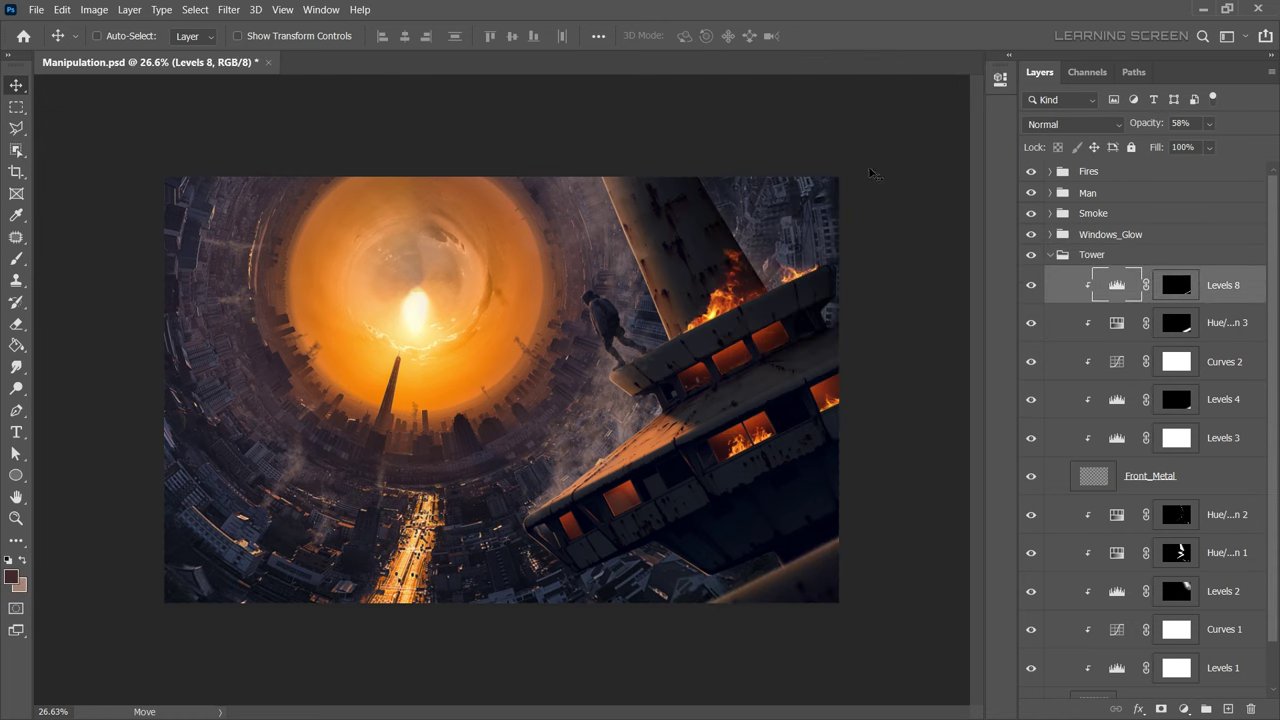
Open Planet.png and place the planet inside the orange glow of the Manipulation scene.
left_click(36, 10)
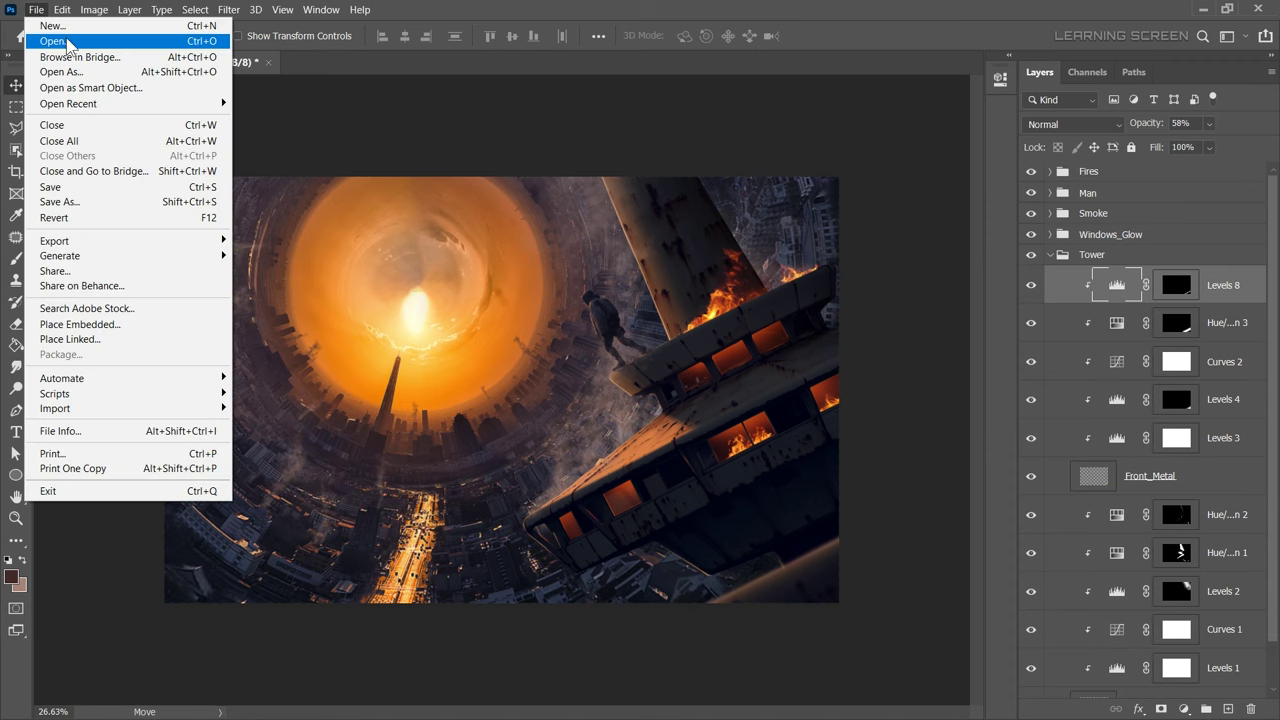
left_click(50, 33)
double_click(716, 155)
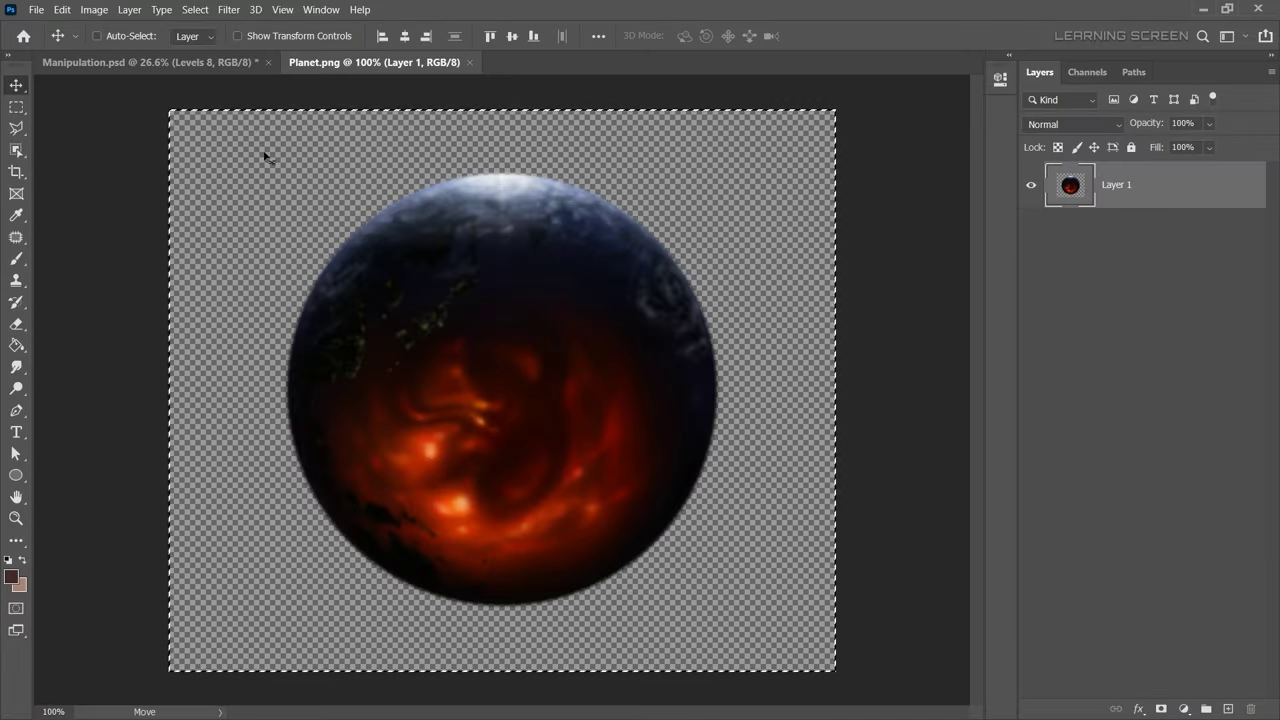
left_click(150, 62)
left_click(1049, 274)
left_click(1228, 709)
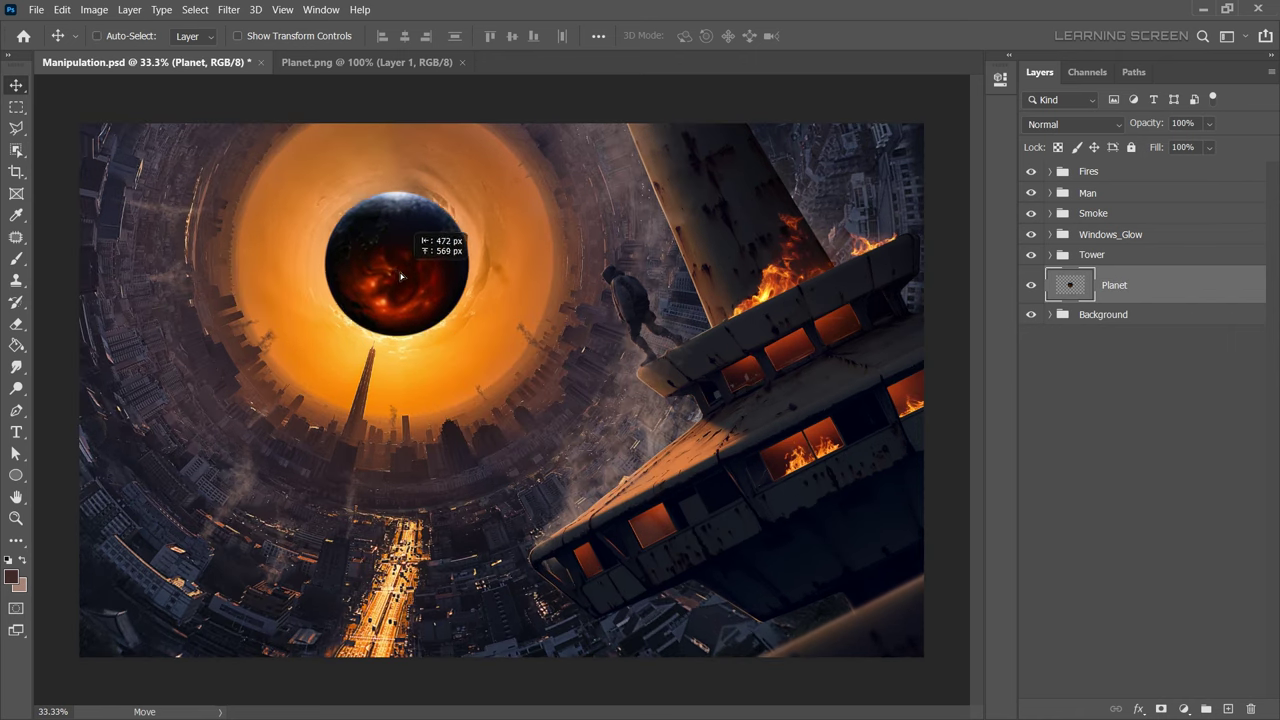
left_click_drag(500, 390, 396, 262)
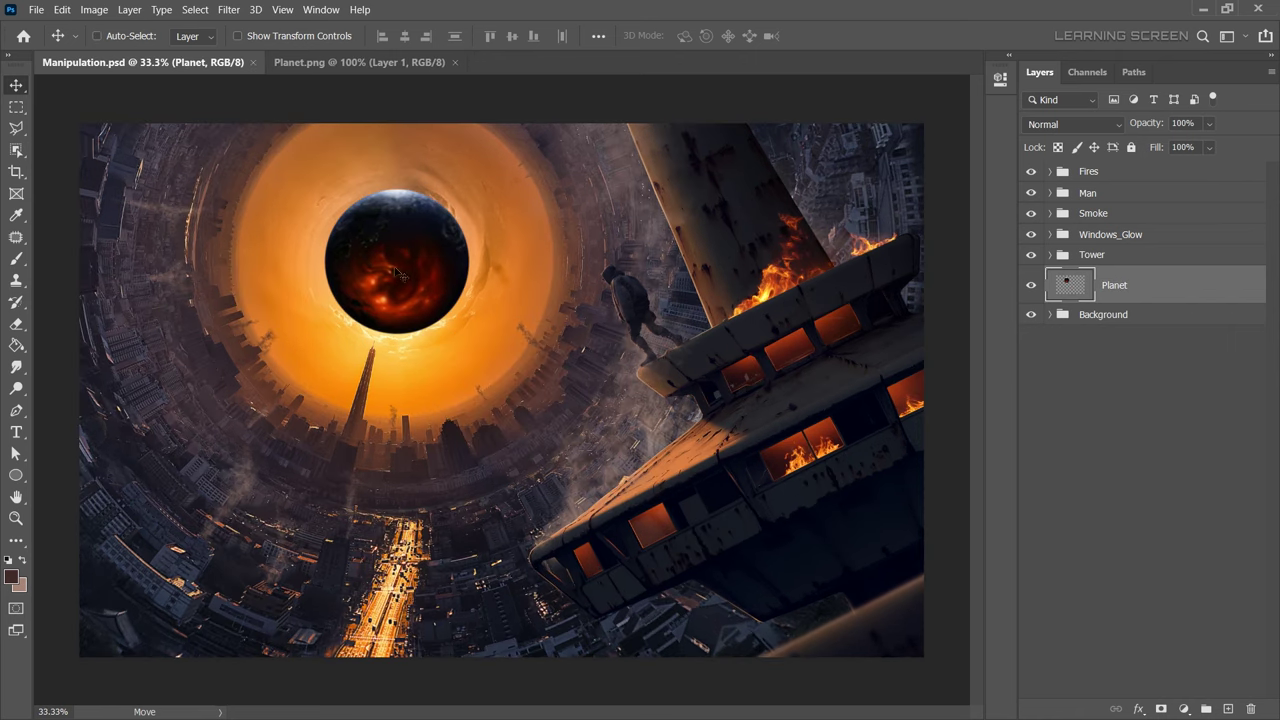
Give the planet a light orange Inner Glow of 32 px.
left_click(1138, 709)
left_click(1157, 617)
left_click_drag(900, 123, 848, 93)
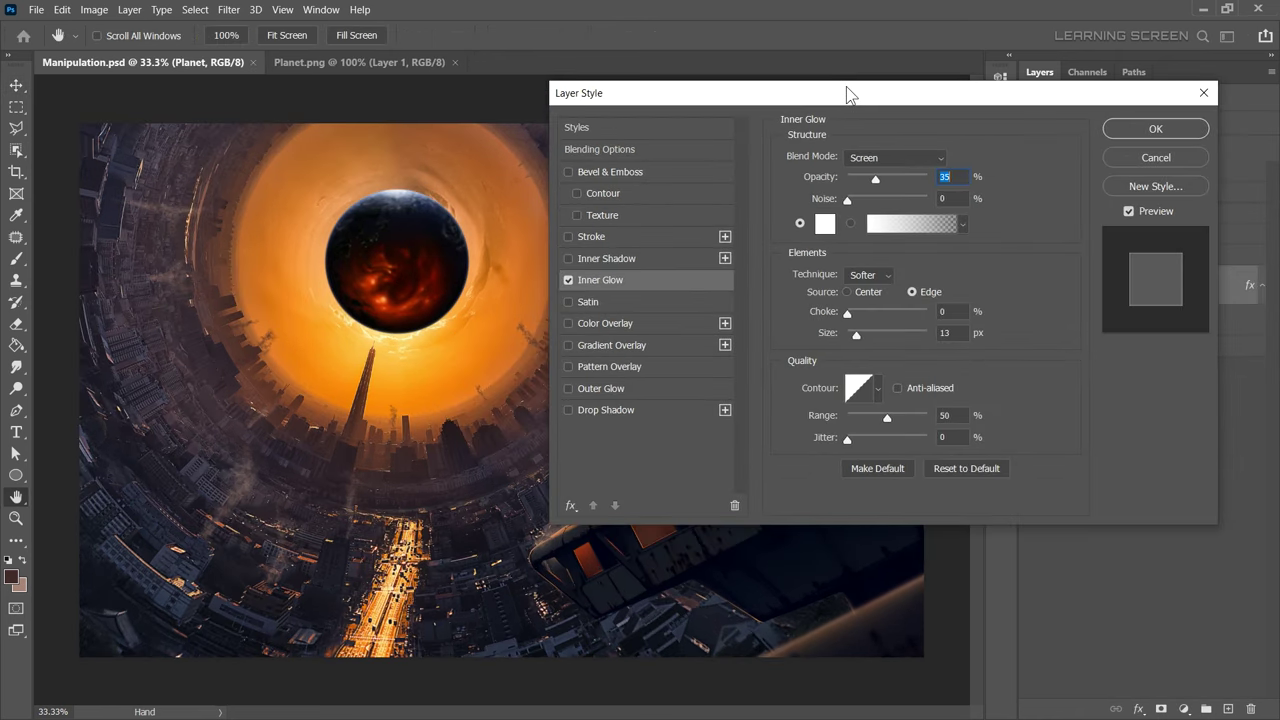
type("100")
left_click(825, 223)
left_click_drag(280, 650, 280, 615)
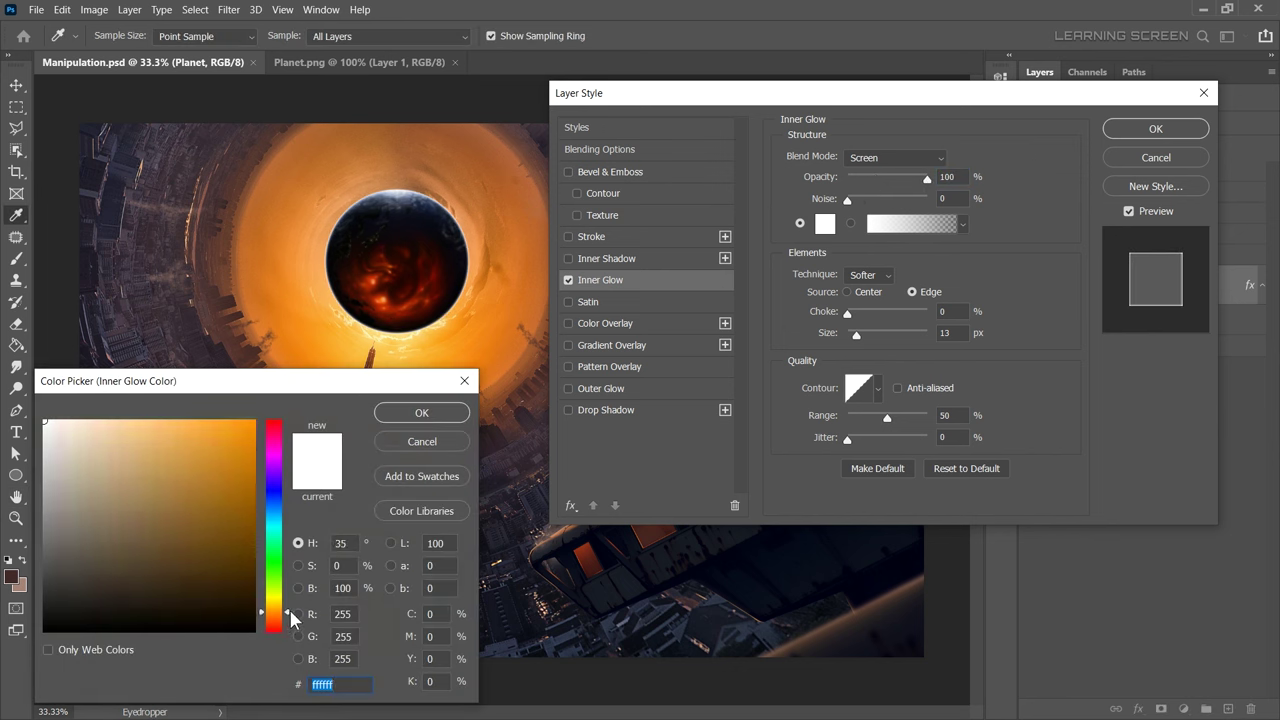
left_click(150, 425)
left_click(423, 409)
left_click_drag(856, 334, 862, 336)
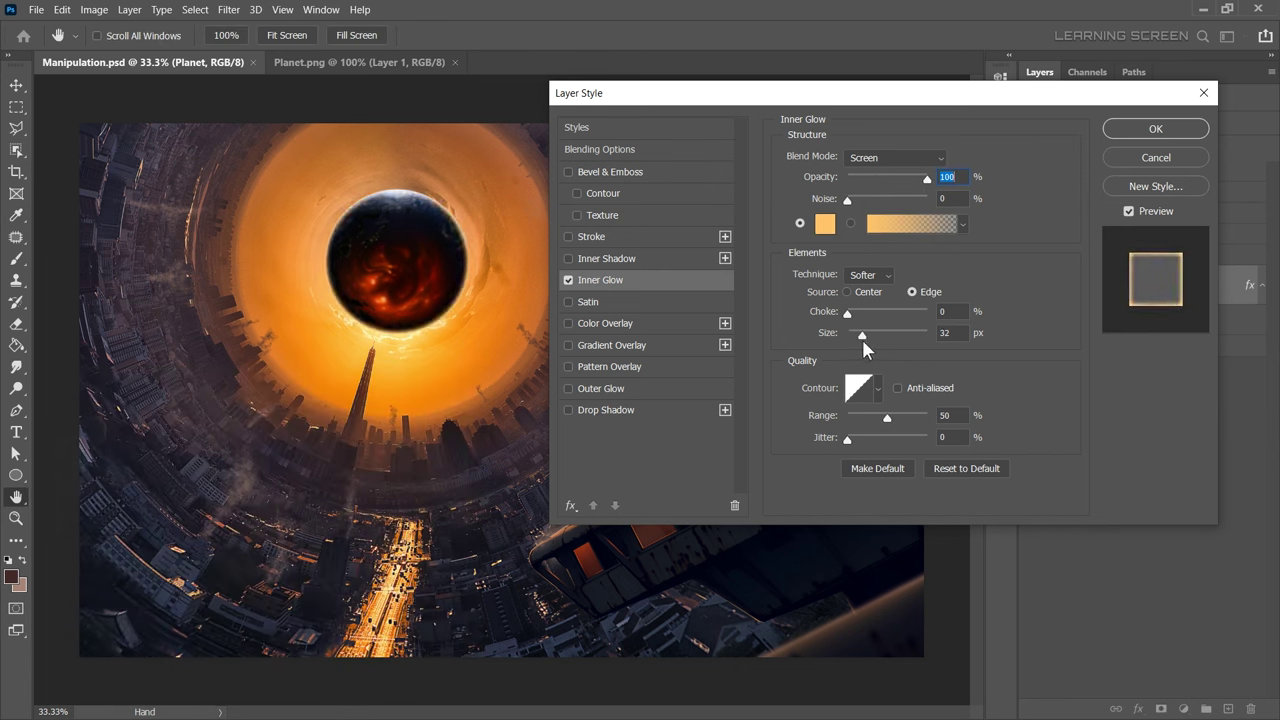
Add a wide orange Outer Glow around the planet.
left_click(601, 388)
left_click(825, 223)
left_click(120, 450)
left_click(411, 410)
left_click_drag(907, 177, 876, 180)
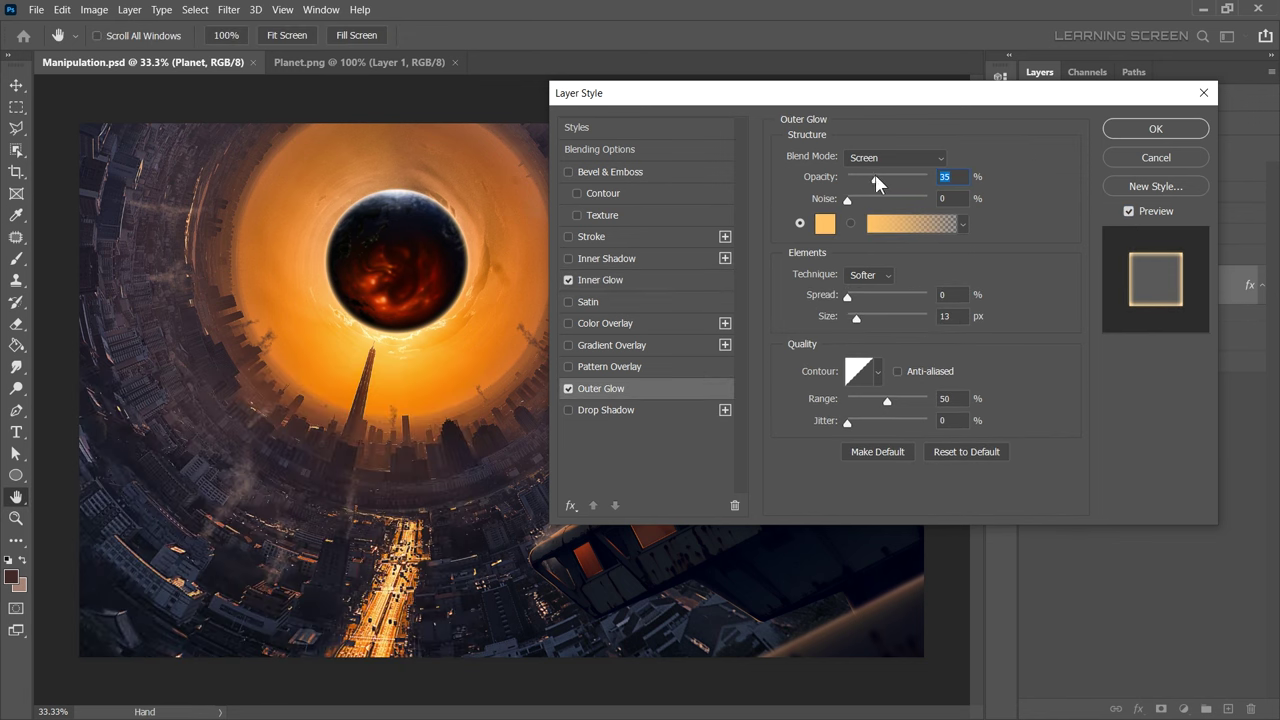
left_click_drag(856, 318, 881, 318)
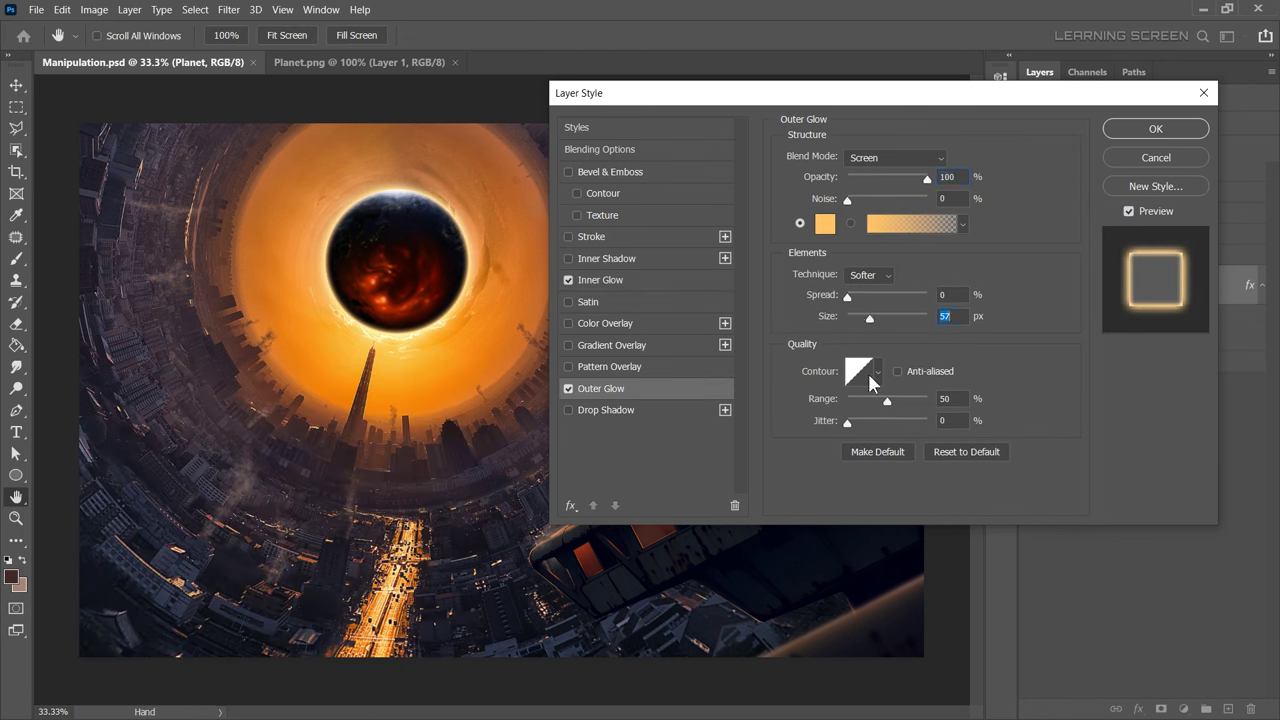
Add an orange Color Overlay in Screen mode at 27% opacity and apply the styles.
left_click(568, 323)
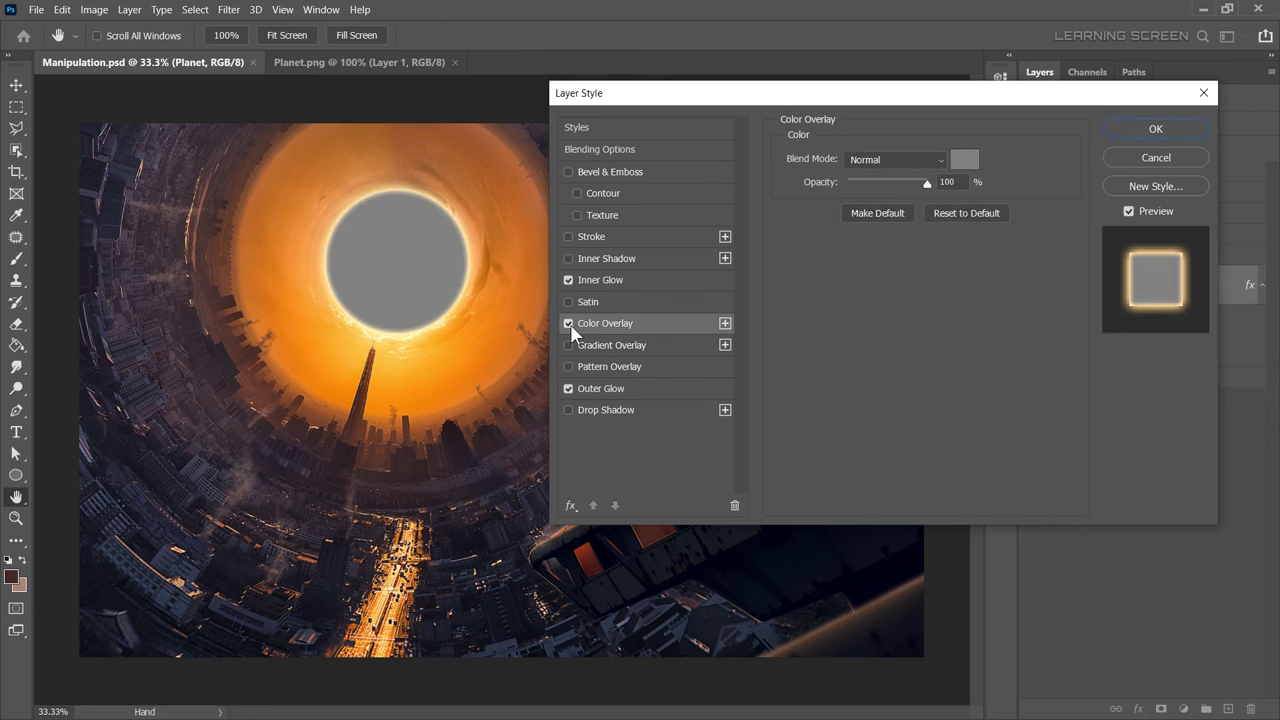
left_click(964, 159)
left_click_drag(292, 632, 289, 619)
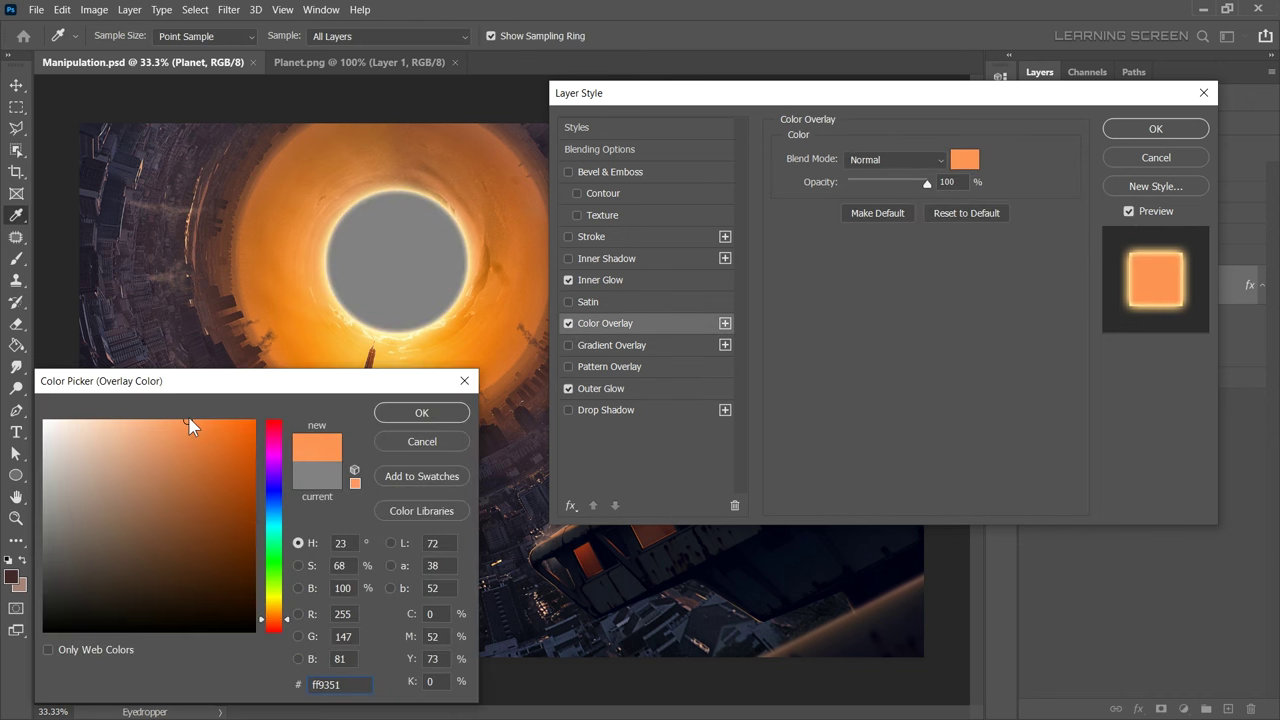
left_click(421, 412)
left_click(895, 159)
left_click(860, 311)
left_click_drag(927, 183, 869, 183)
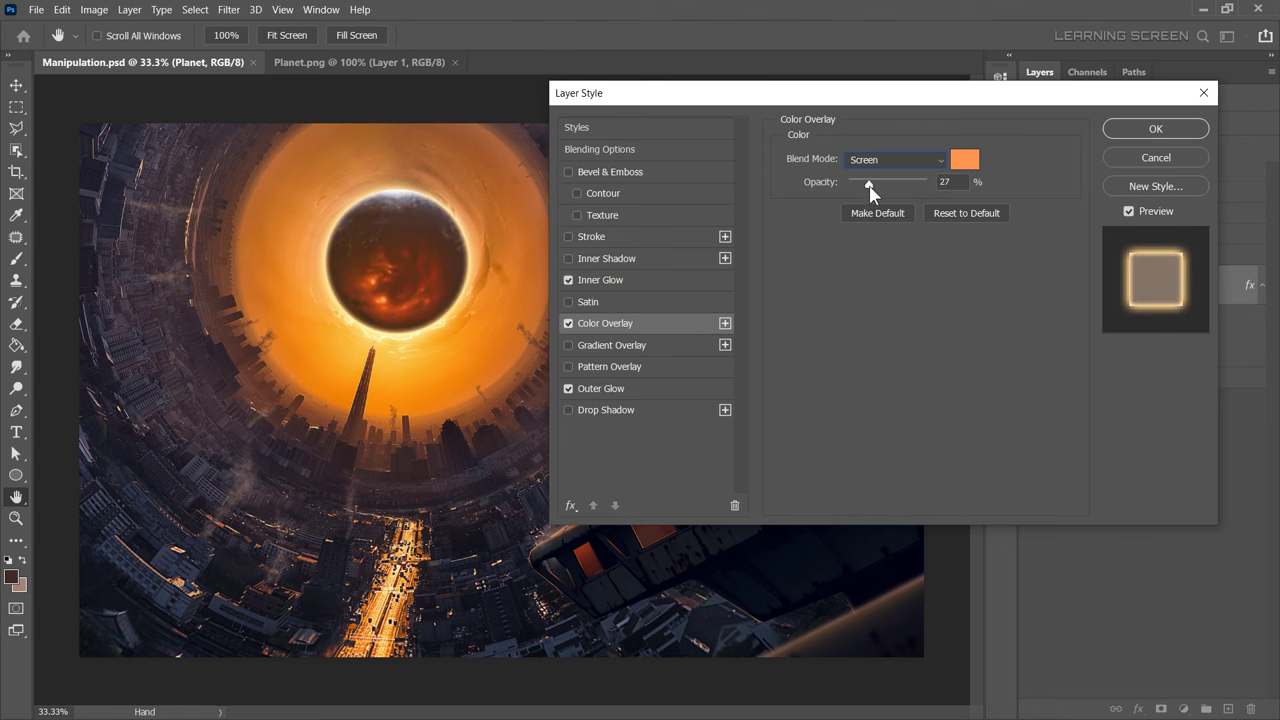
key("Return")
Brighten the planet with a Curves adjustment raised upward, then zoom out.
left_click(1183, 708)
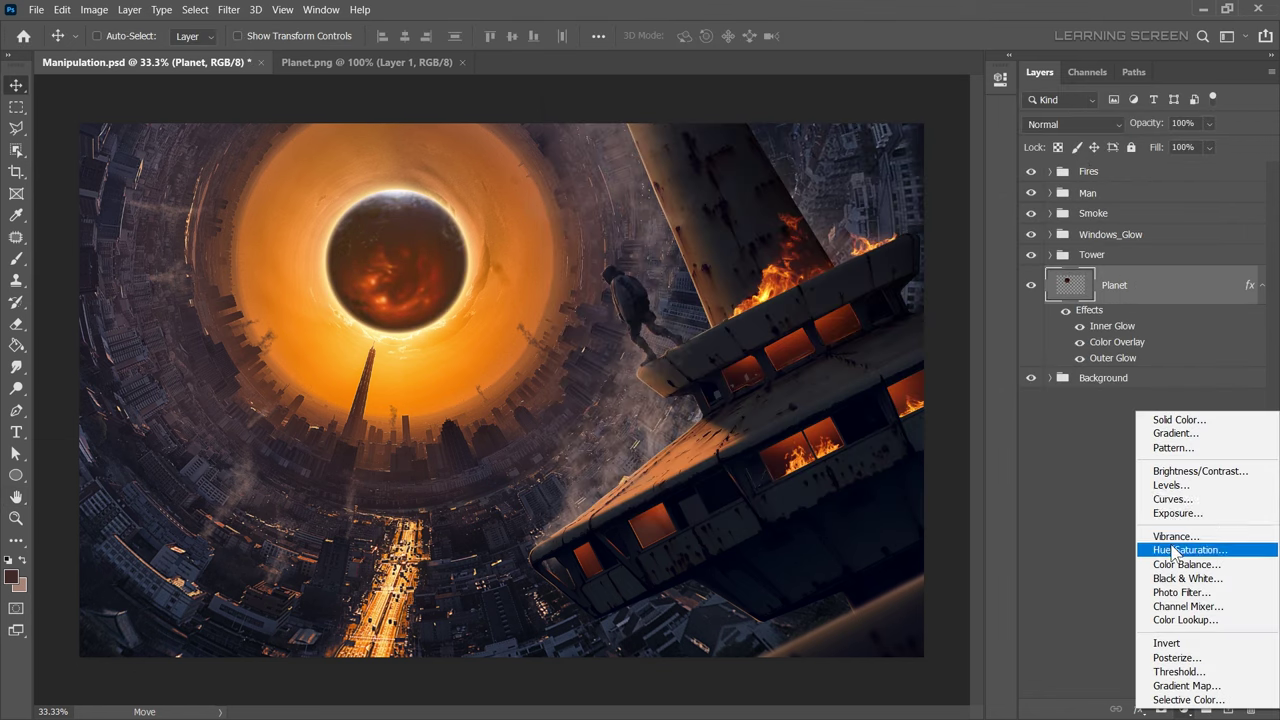
left_click(1165, 506)
left_click_drag(884, 252, 832, 229)
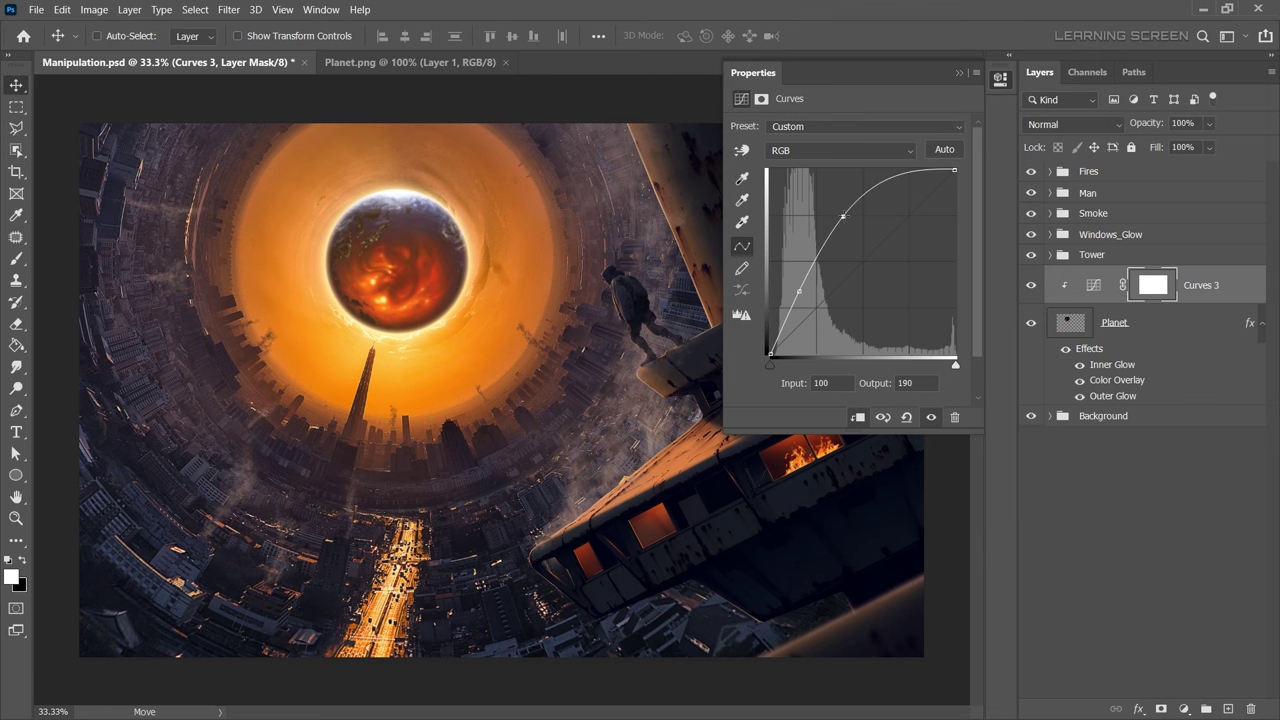
key("ctrl+minus")
key("ctrl+plus")
Close Planet.png and create a new 2000 px square document filled with black.
left_click(480, 62)
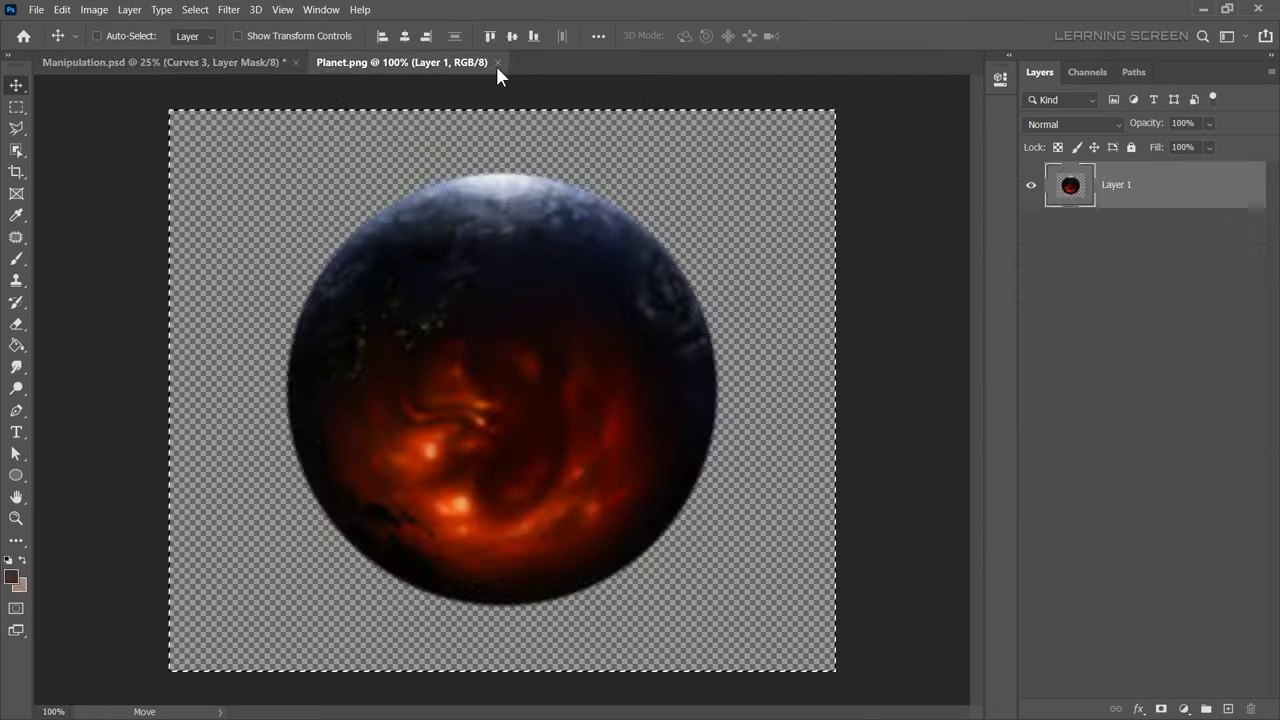
left_click(36, 9)
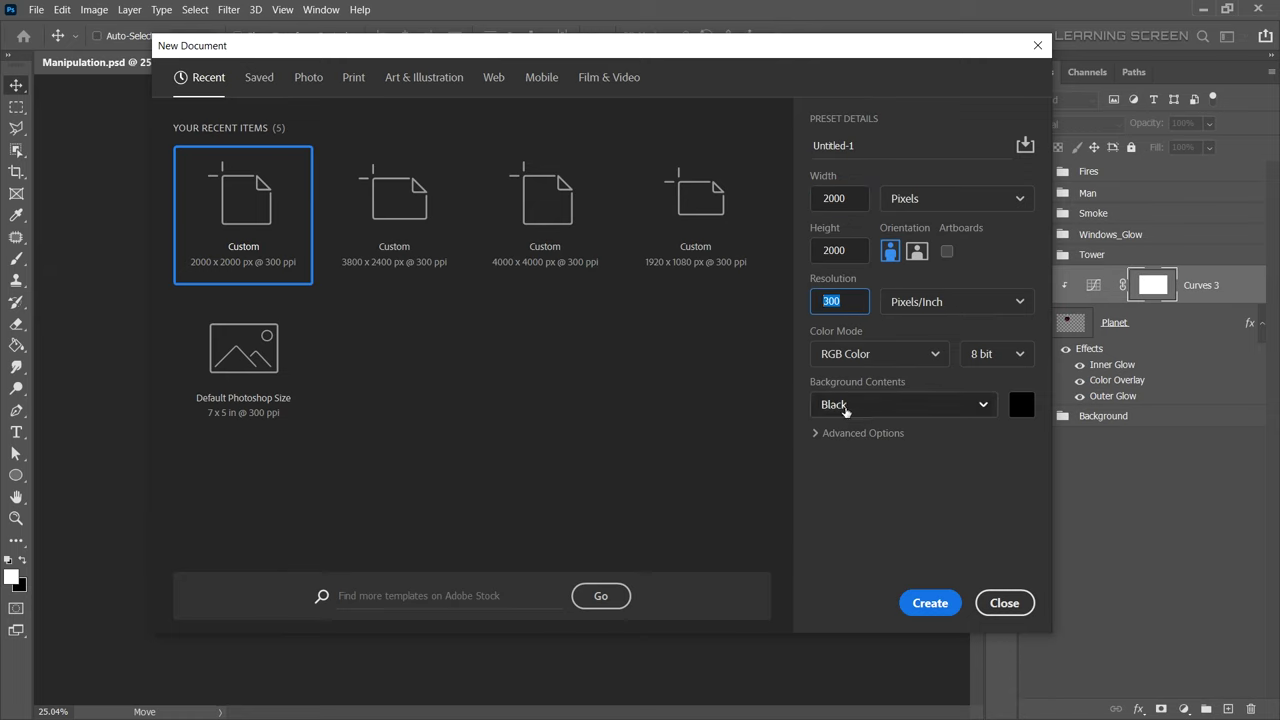
left_click(930, 603)
key("x")
key("g")
left_click(430, 417)
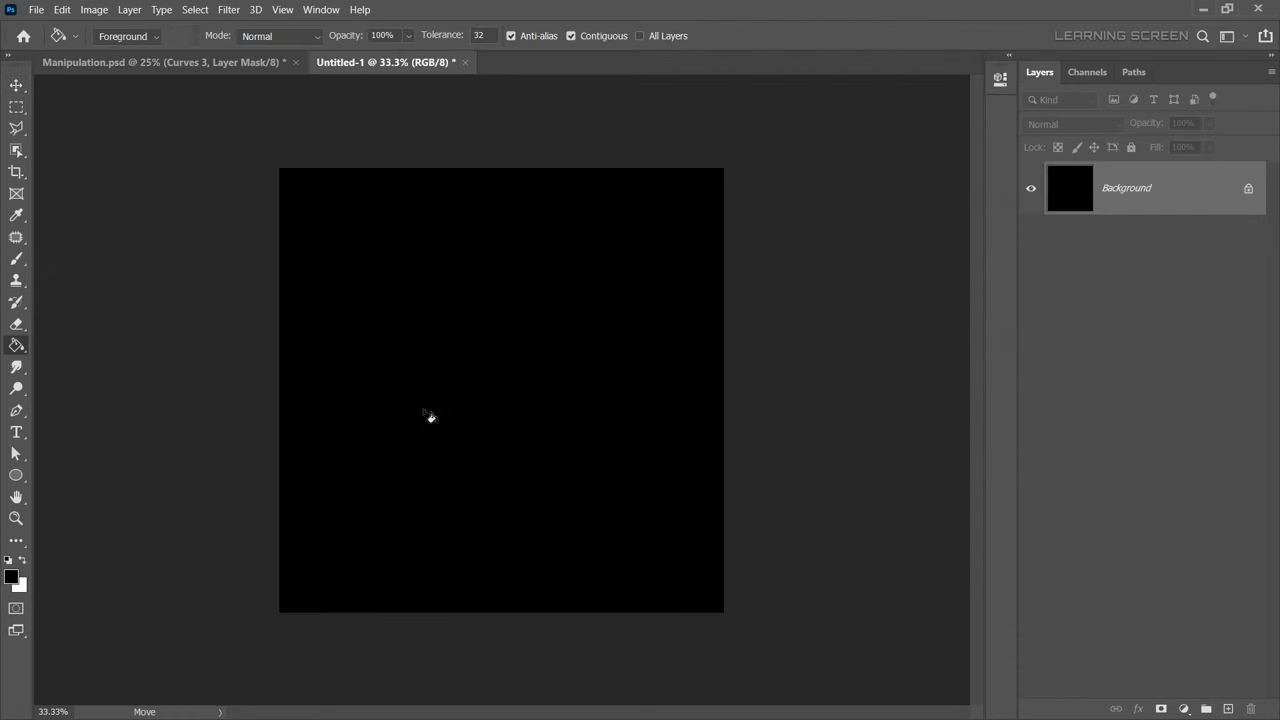
Render clouds, mask them to a feathered horizontal band, and merge it into one layer.
left_click(229, 9)
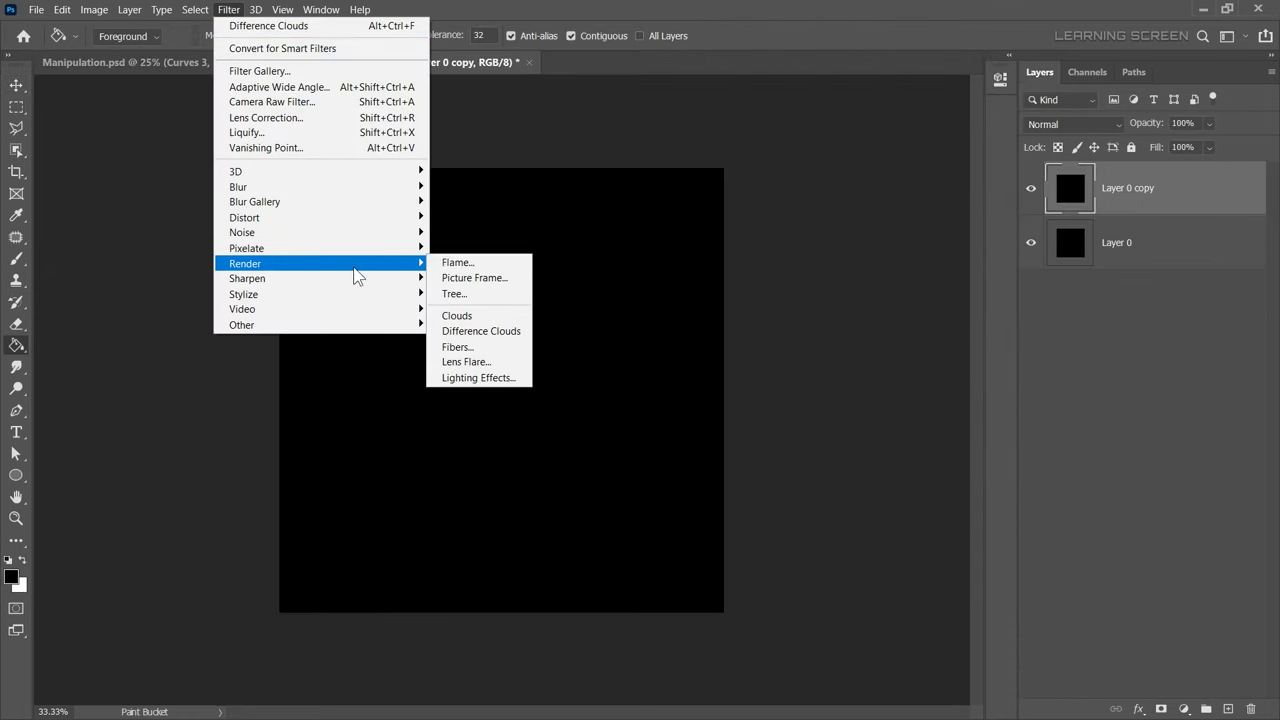
left_click(457, 314)
left_click(16, 107)
left_click_drag(279, 475, 708, 543)
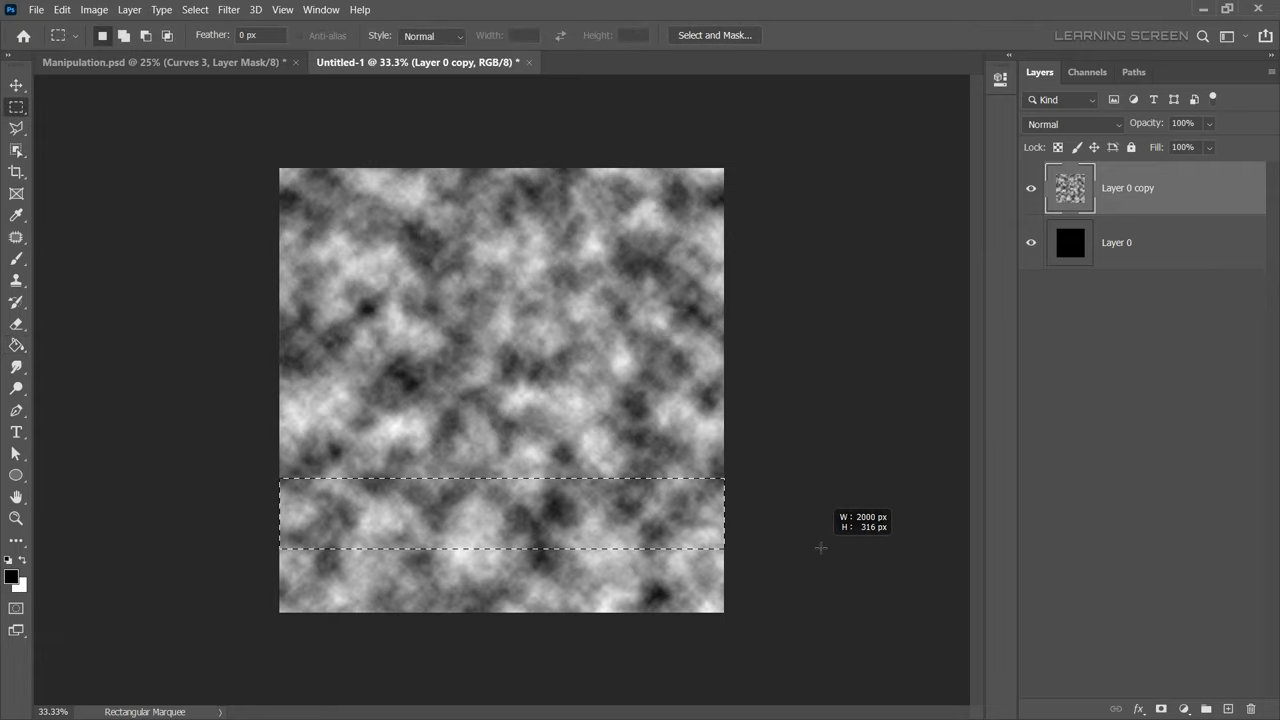
left_click(1161, 709)
left_click_drag(736, 242, 863, 245)
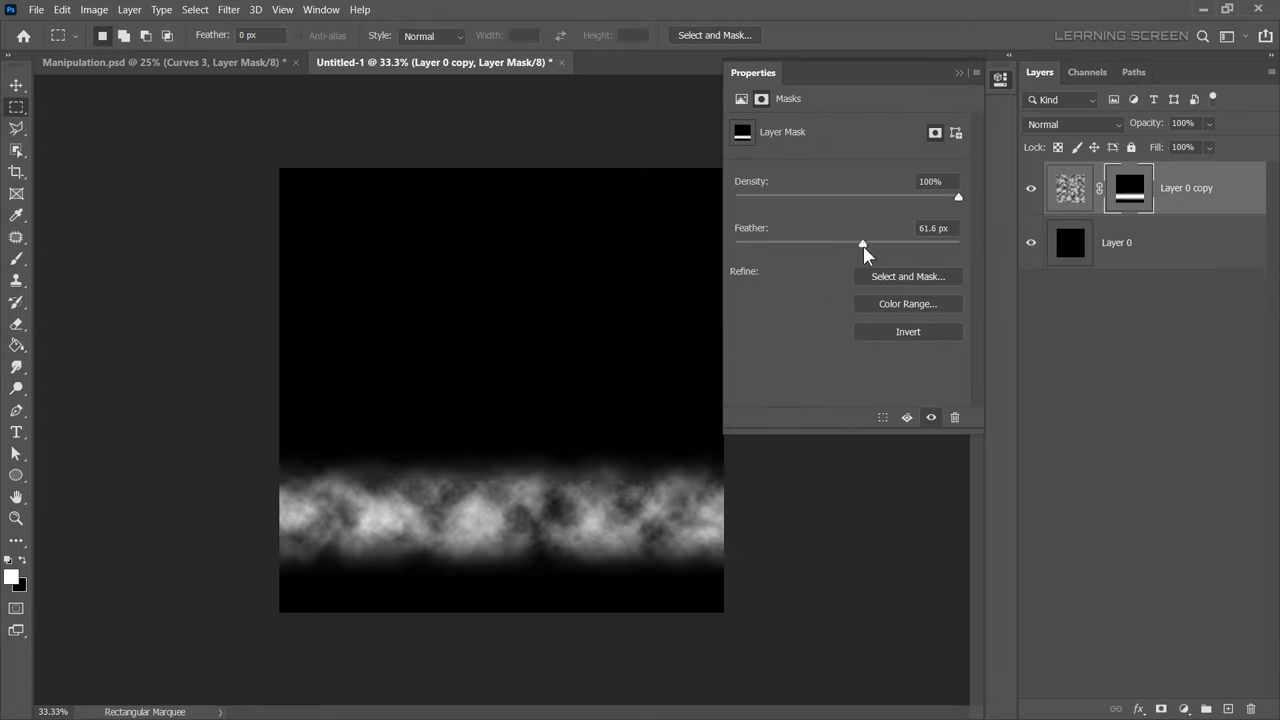
right_click(1130, 242)
left_click(1157, 523)
Bend the cloud band into a ring with Polar Coordinates and smudge the seam.
left_click(229, 9)
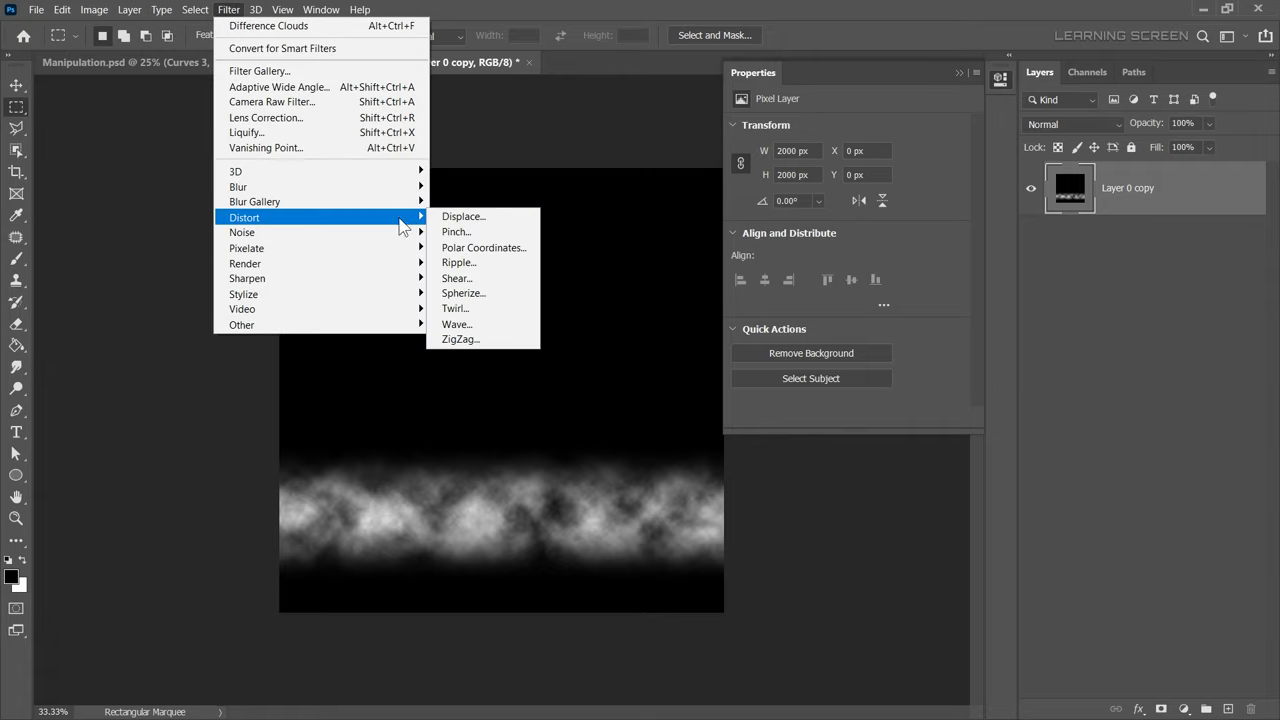
left_click(480, 252)
left_click(918, 121)
scroll(500, 130, "up", 5)
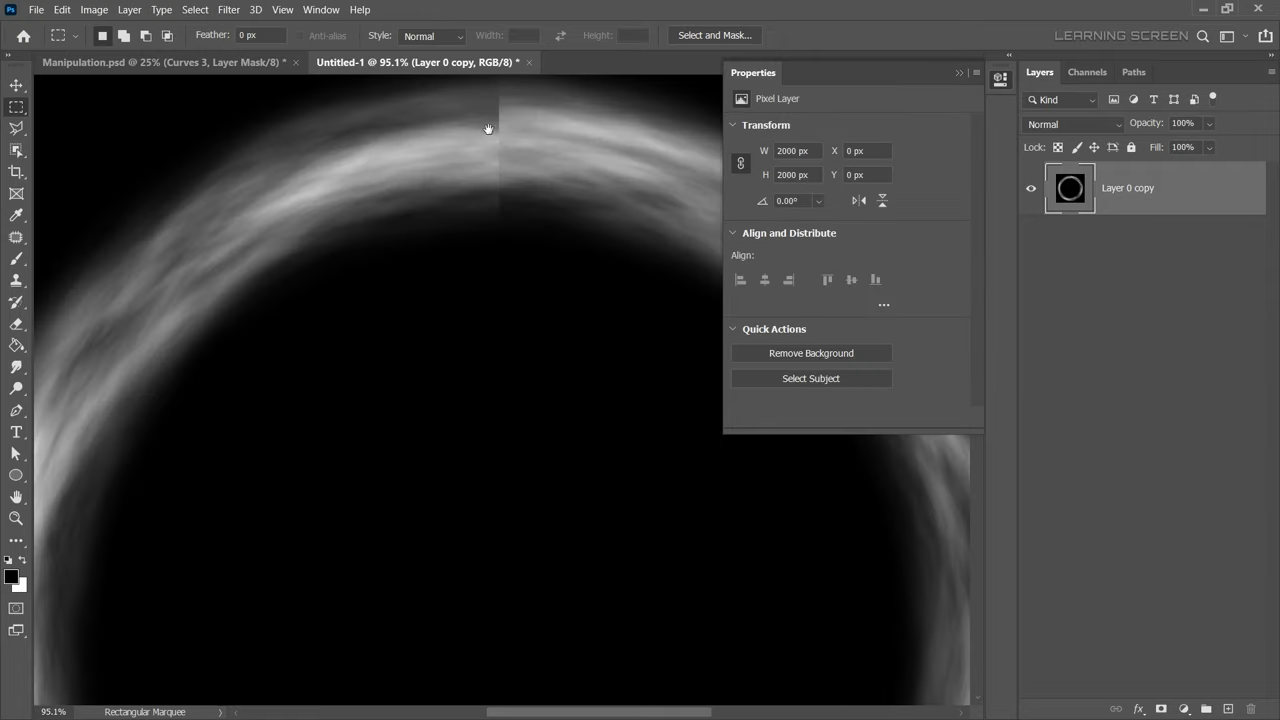
right_click(16, 366)
left_click(90, 397)
scroll(403, 198, "up", 3)
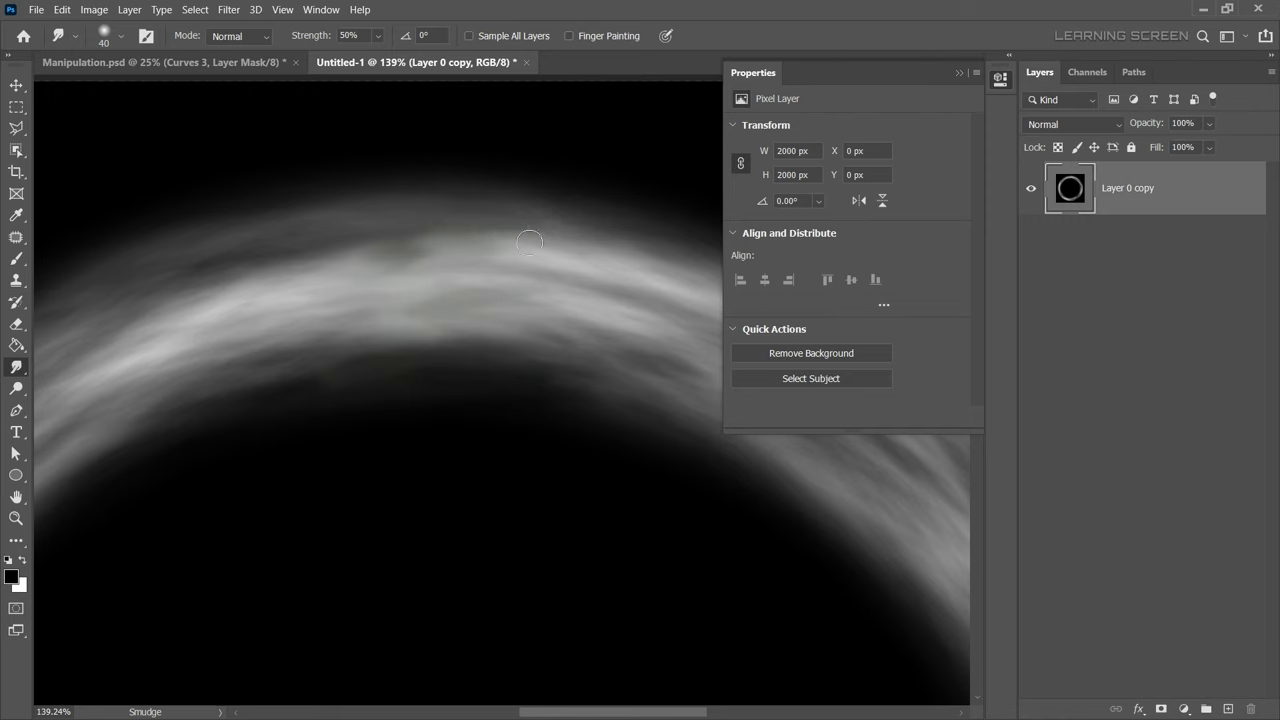
scroll(529, 242, "down", 8)
Select and copy the whole ring image.
key("v")
key("ctrl+a")
key("ctrl+c")
Paste the ring into the Manipulation scene near the planet and name it Ring.
left_click(194, 62)
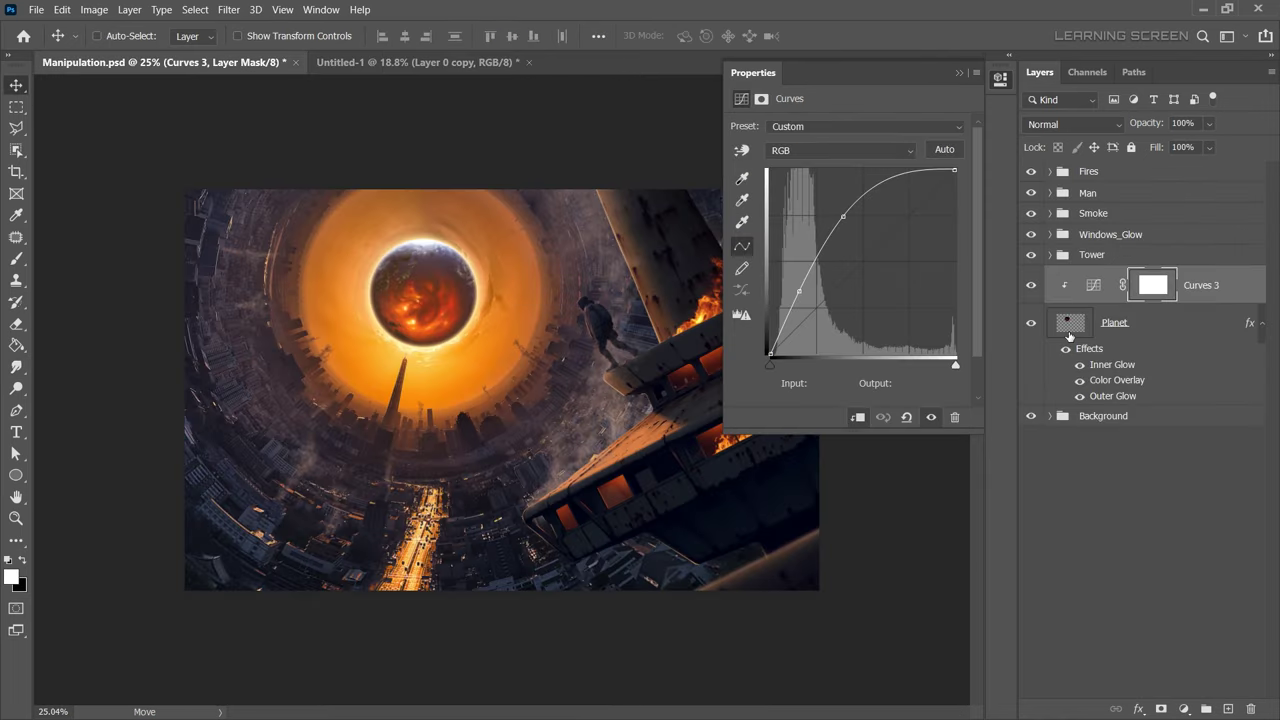
key("ctrl+v")
left_click_drag(482, 402, 370, 340)
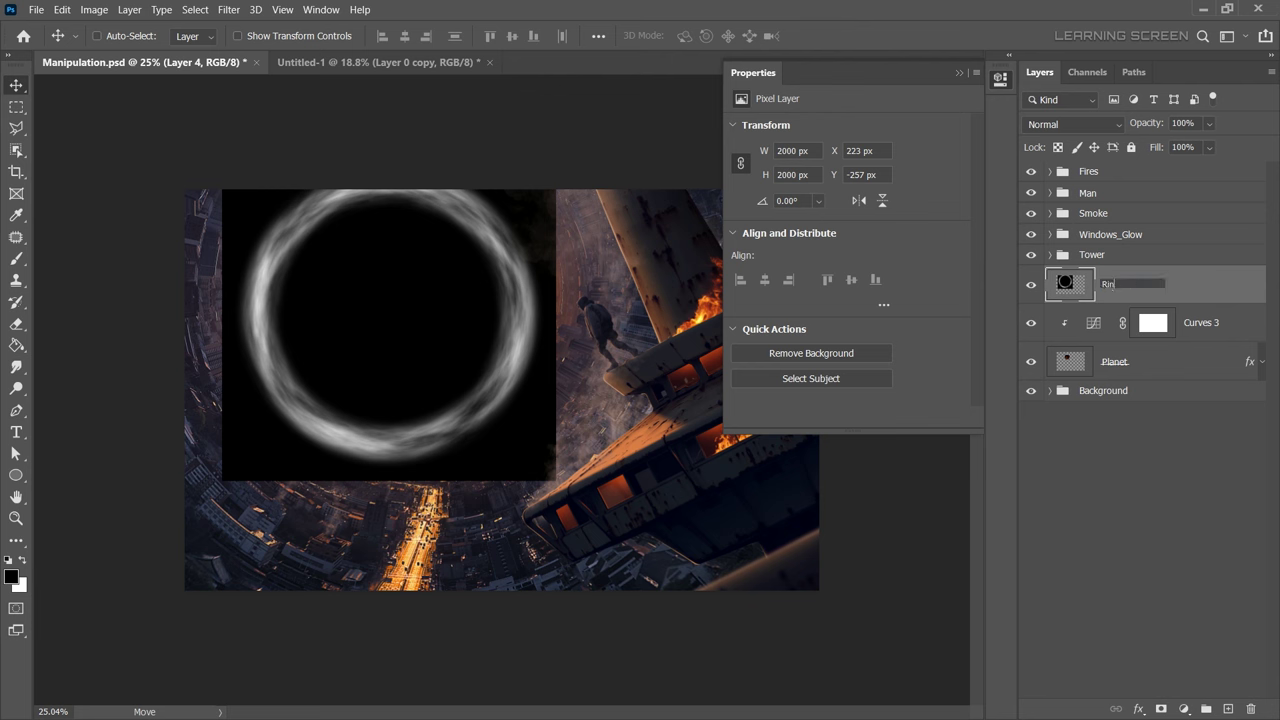
type("g")
key("Return")
Set Ring to Color Dodge, scale it around the planet, and cut its fill to about half.
left_click(1066, 123)
left_click(1090, 297)
key("ctrl+t")
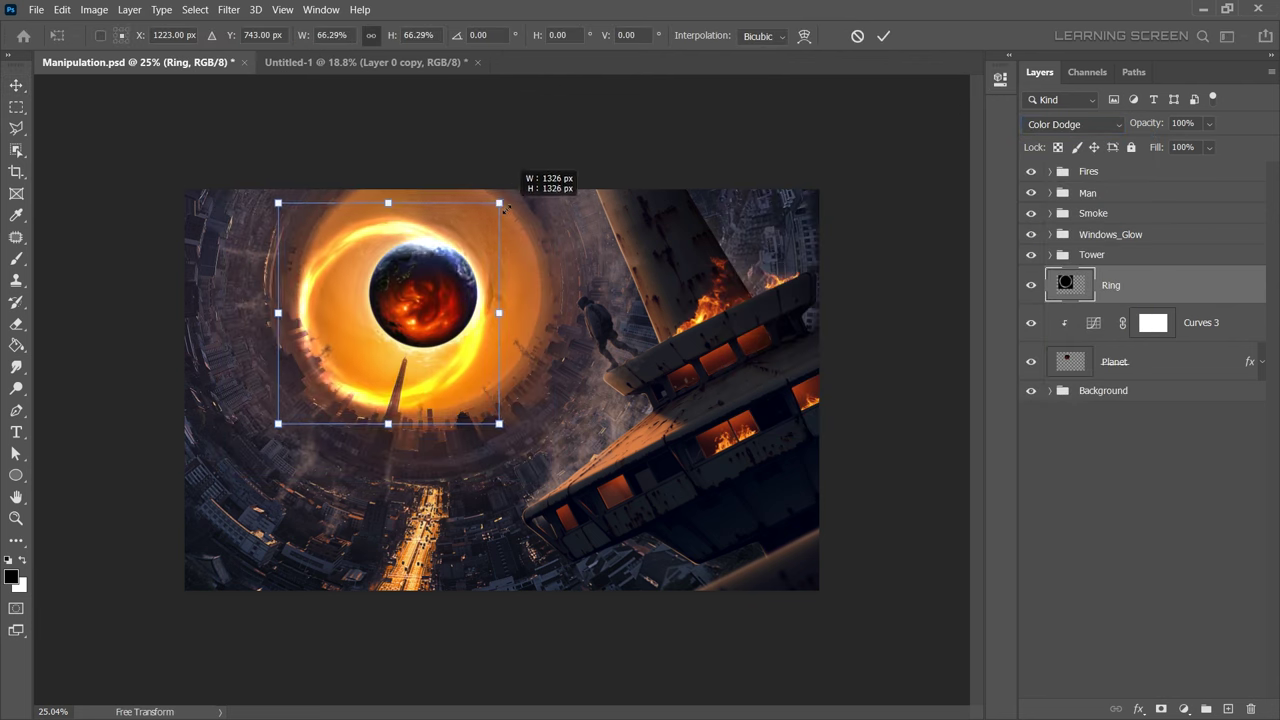
left_click_drag(505, 208, 481, 231)
left_click_drag(430, 339, 476, 307)
left_click_drag(521, 195, 555, 182)
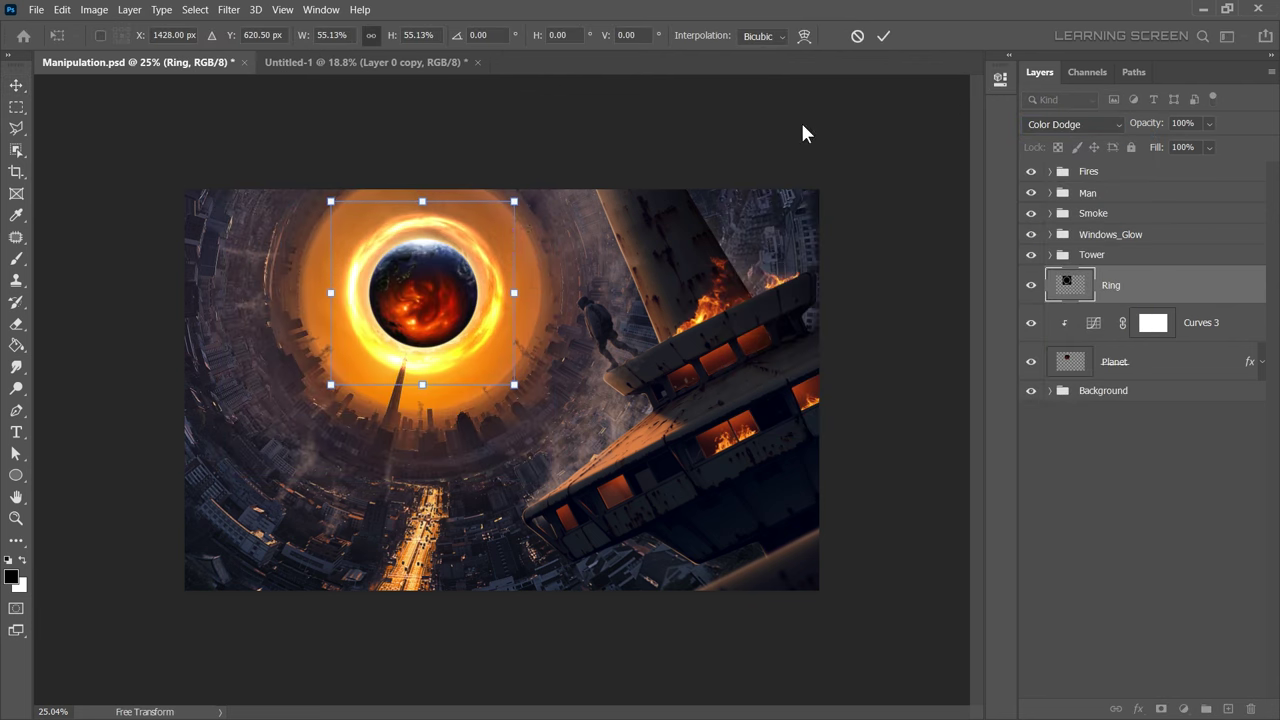
key("Return")
left_click(1209, 147)
left_click_drag(1232, 169, 1187, 172)
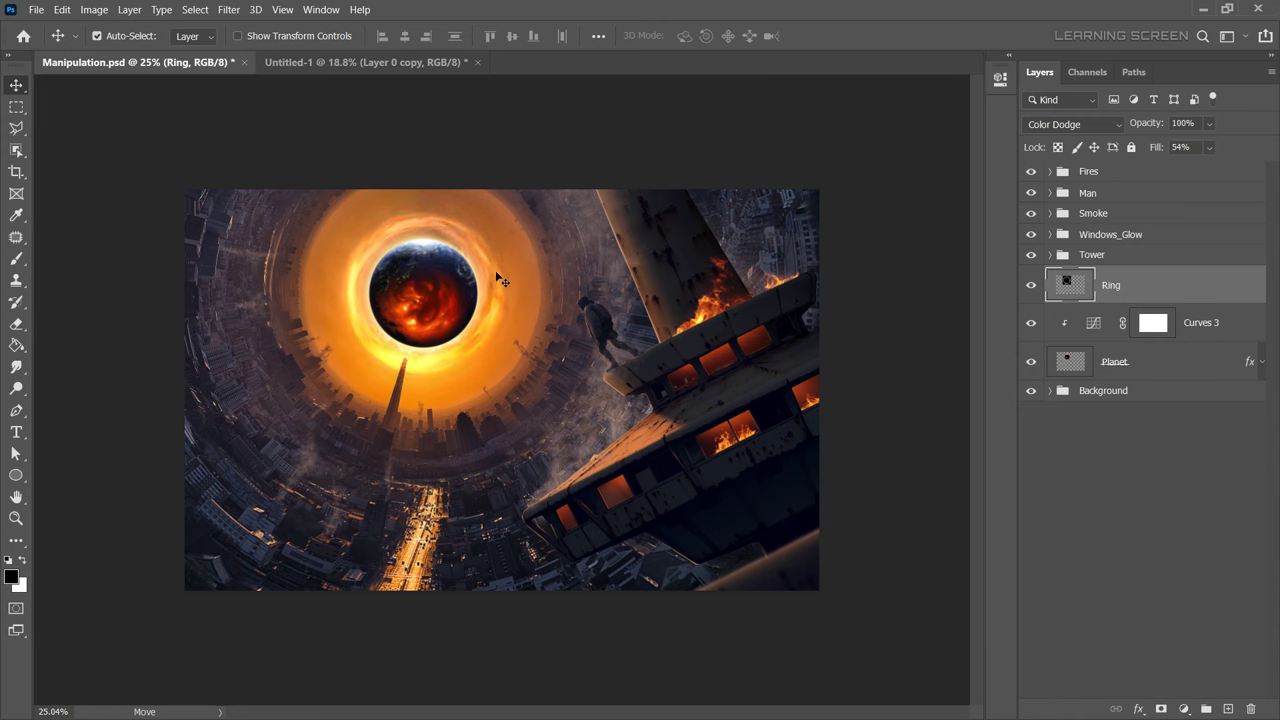
Duplicate Ring, enlarge and rotate the copy about 90°, and set its fill to 66%.
key("ctrl+j")
key("ctrl+t")
mouse_move(520, 205)
left_mouse_down()
mouse_move(553, 166)
mouse_move(605, 340)
mouse_move(510, 430)
left_mouse_up()
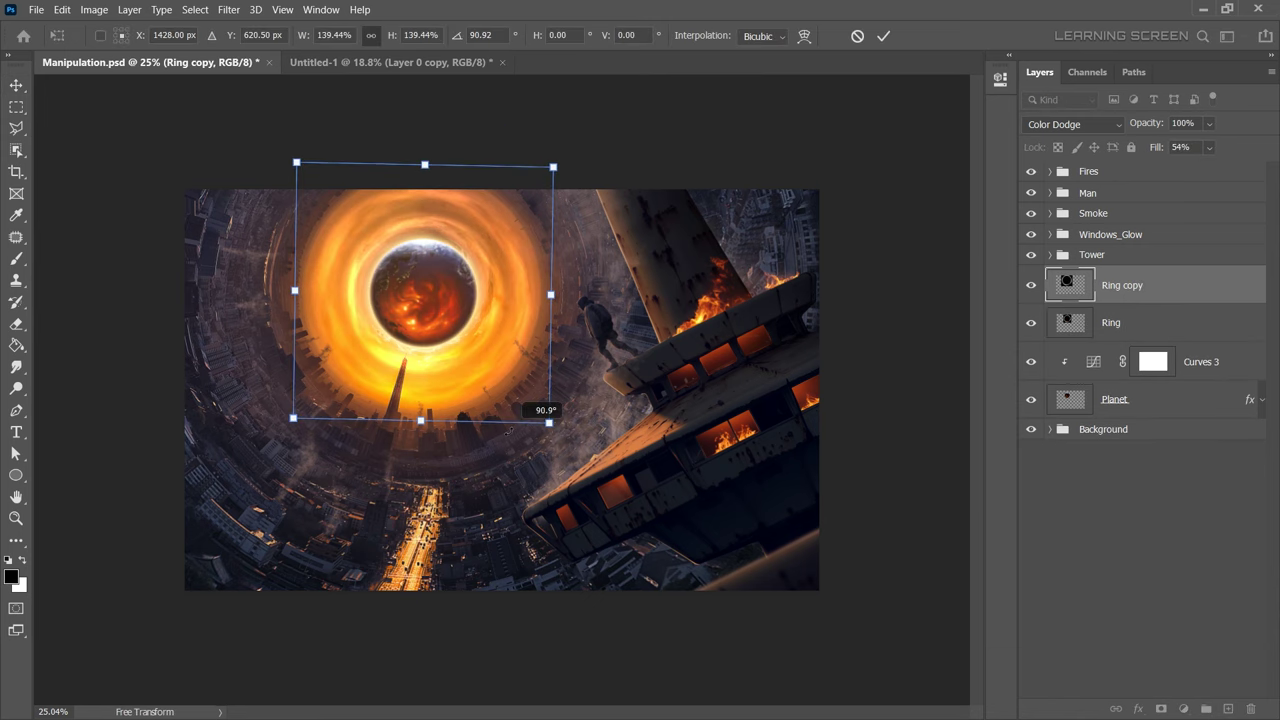
left_click(883, 36)
left_click(1209, 147)
left_click_drag(1230, 172, 1233, 172)
scroll(425, 248, "down", 3)
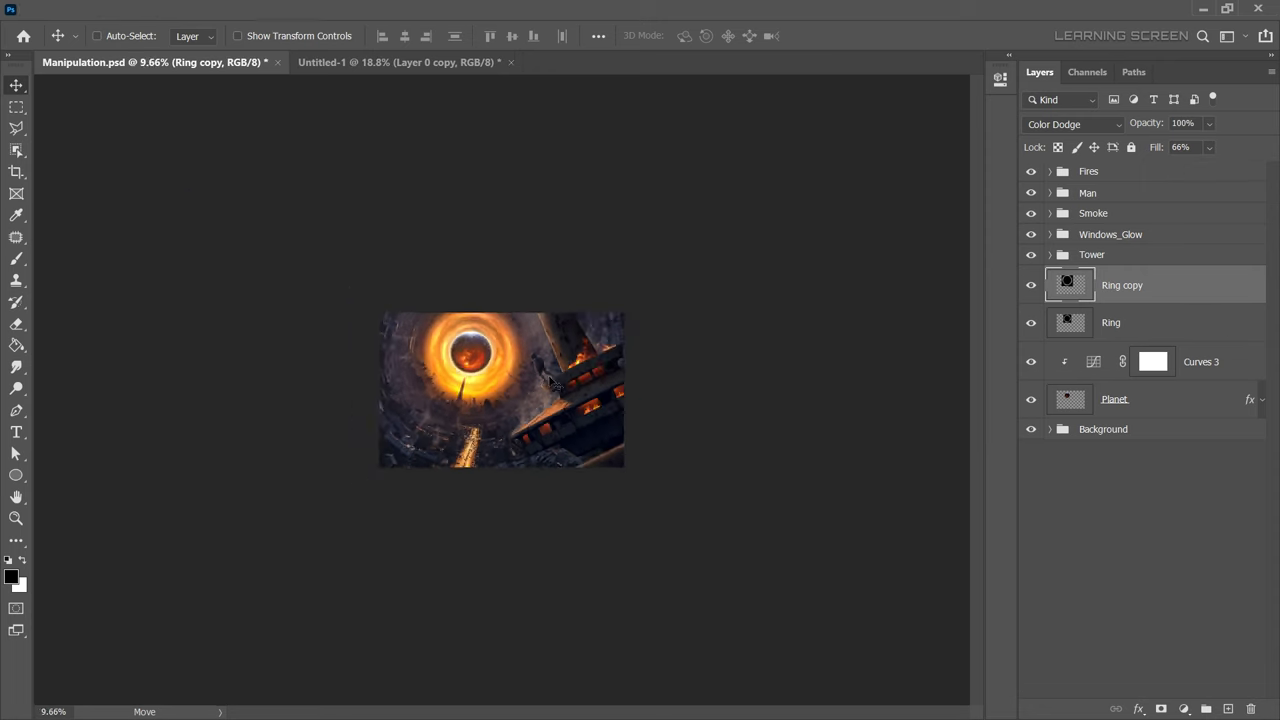
scroll(425, 248, "up", 10)
Group the planet, ring and curve layers into a group named 'Planet'.
left_click(1150, 399, "shift")
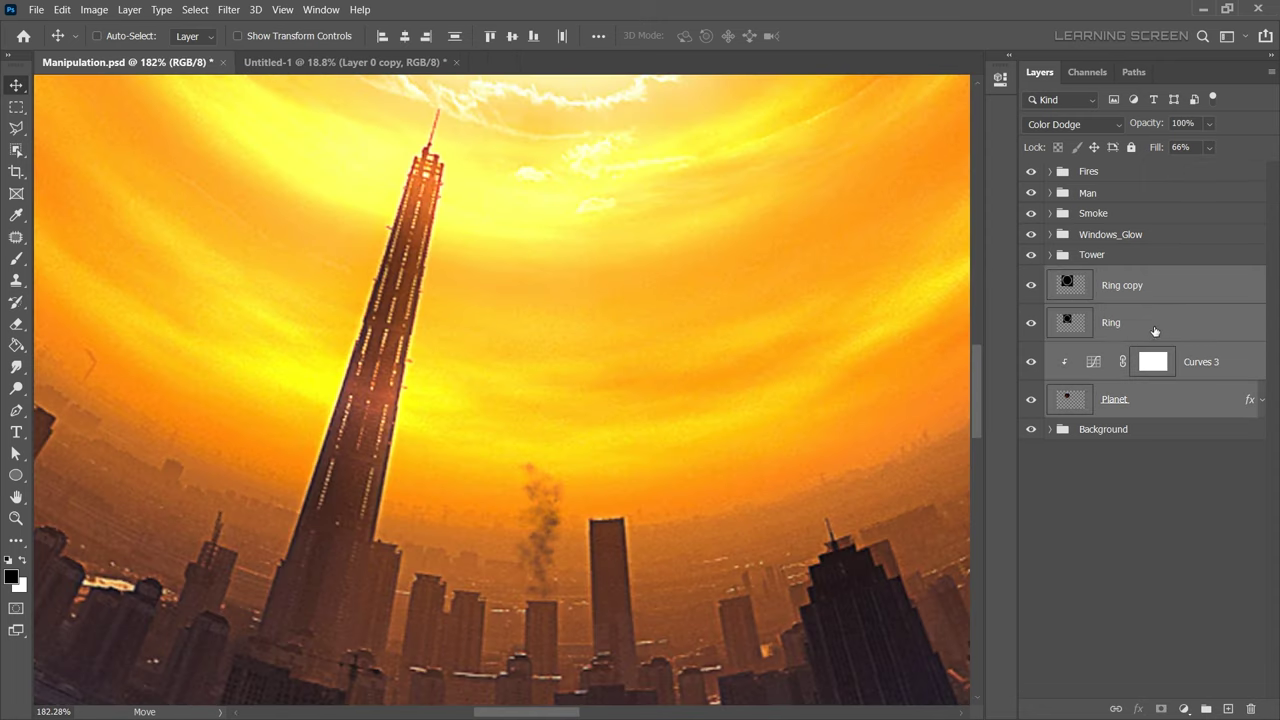
right_click(1151, 331)
left_click(1100, 210)
type("Planet")
key("Return")
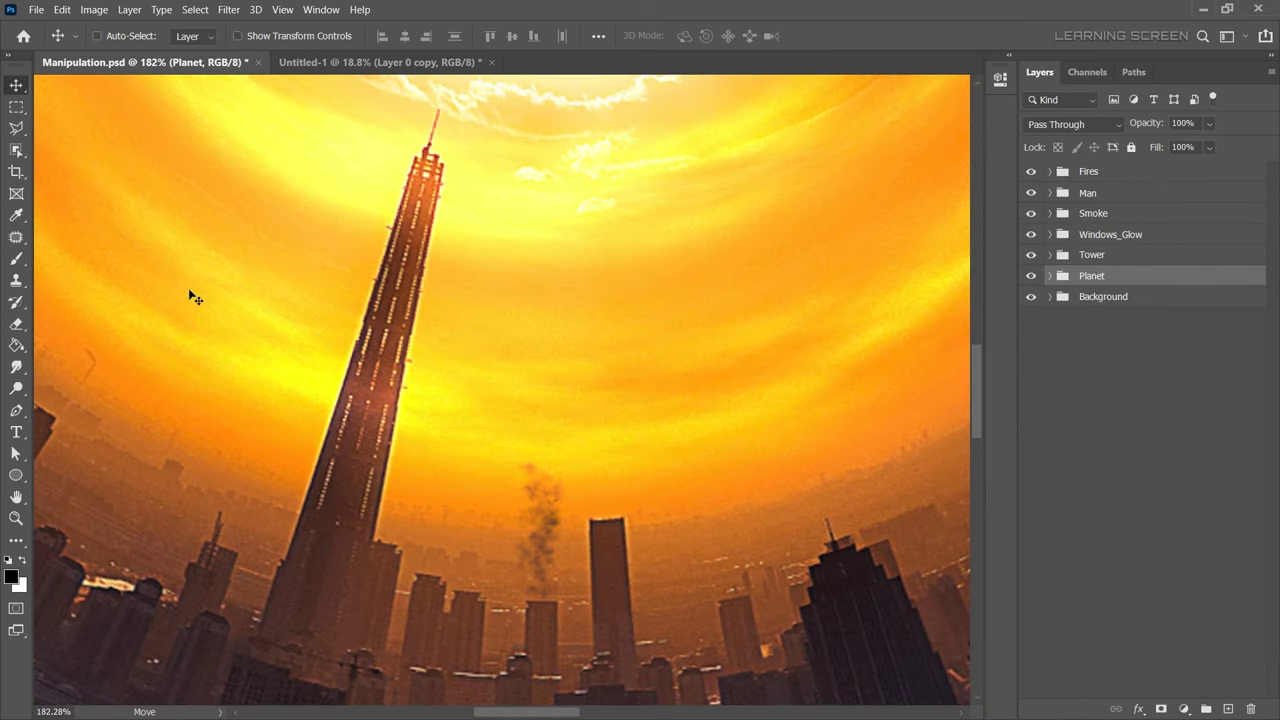
With the Planet group targeted, begin outlining the tall spire using the Polygonal Lasso.
key("w")
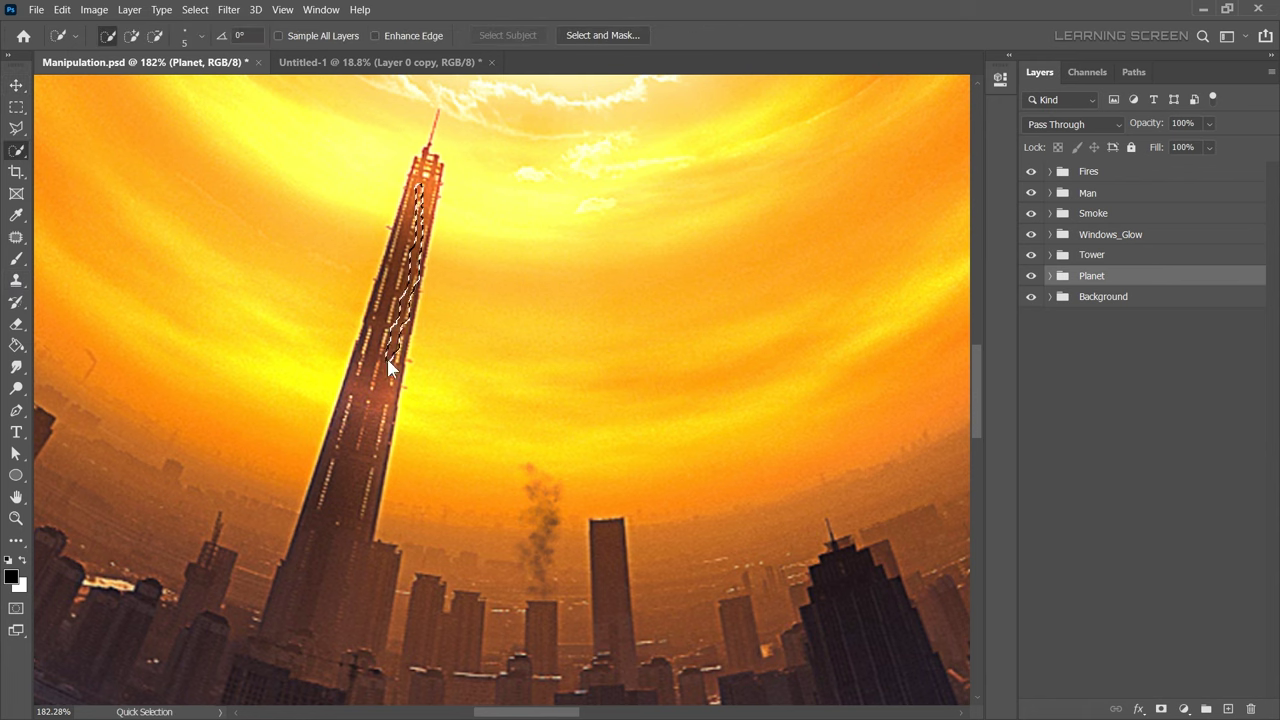
left_click(1091, 480)
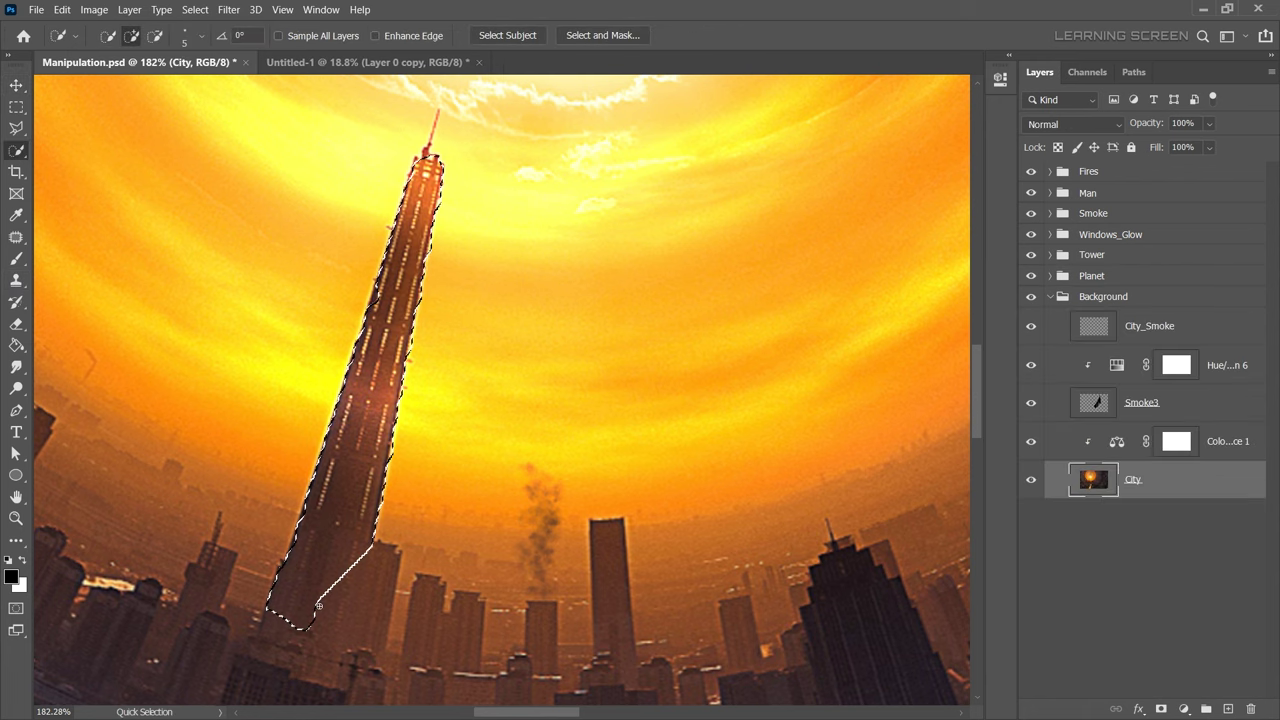
key("ctrl+d")
left_click(1050, 296)
left_click(1091, 275)
key("l")
scroll(389, 129, "up", 3)
left_click(398, 320)
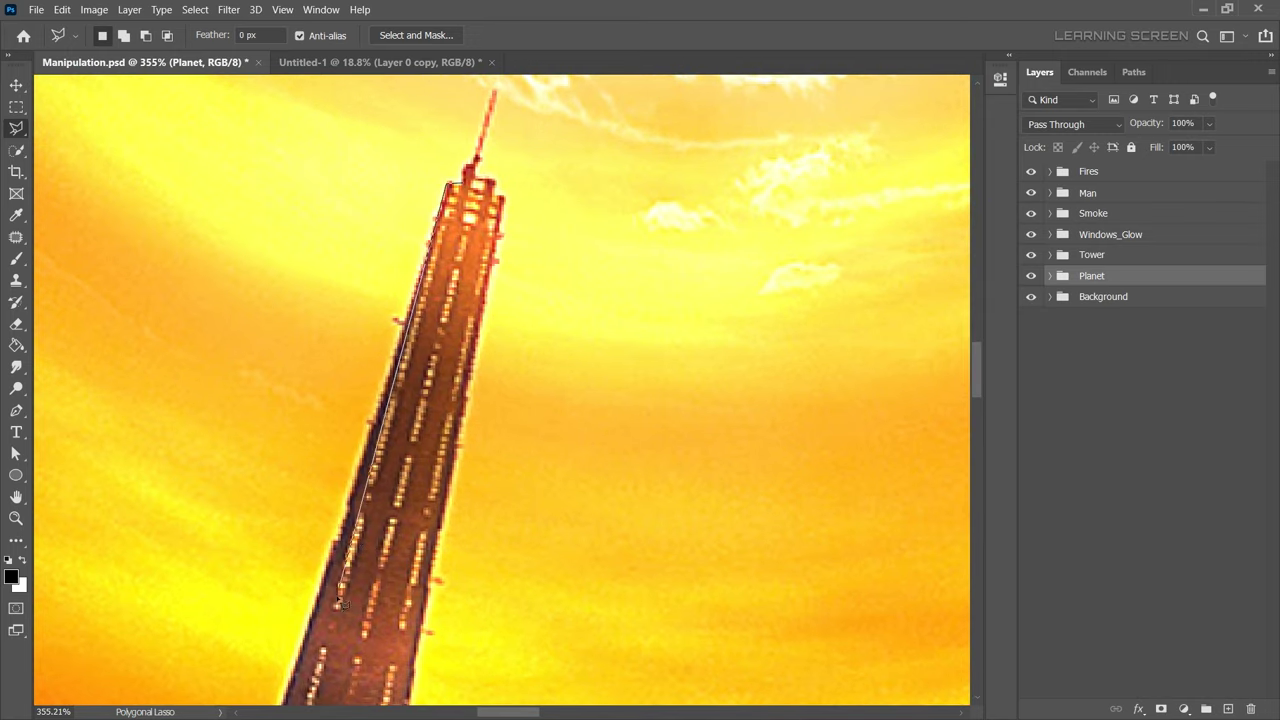
scroll(253, 660, "down", 3)
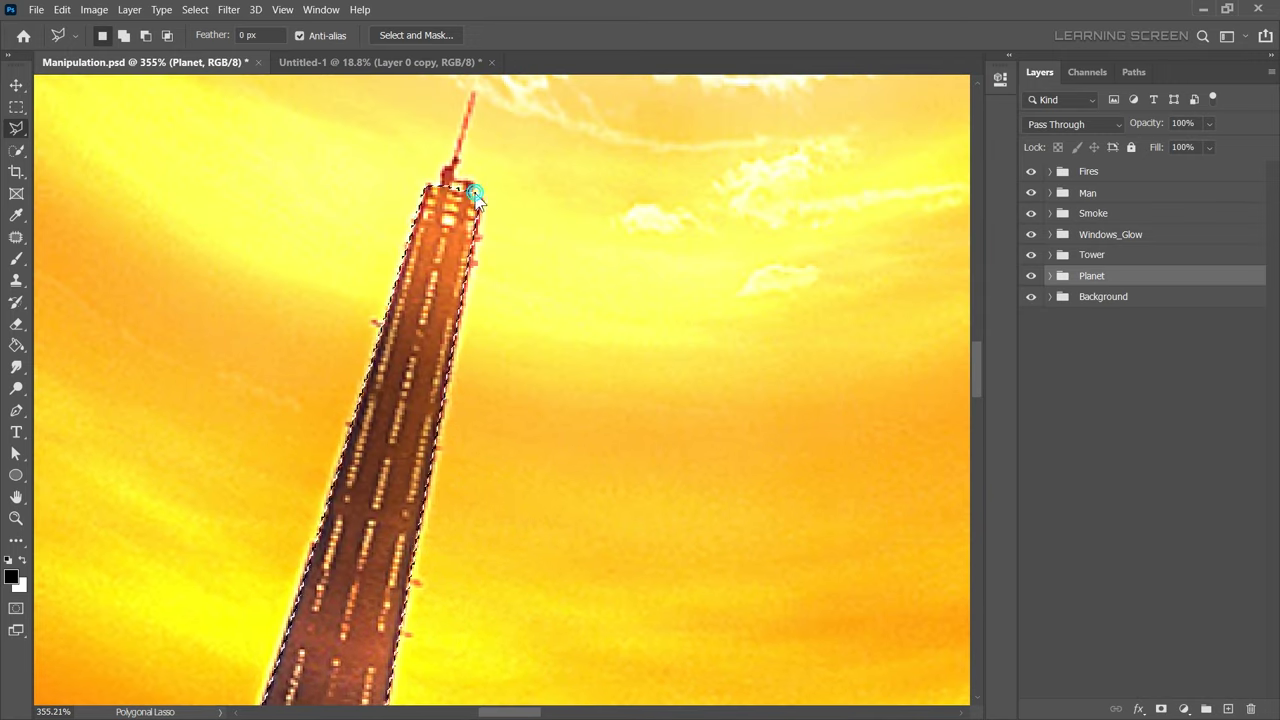
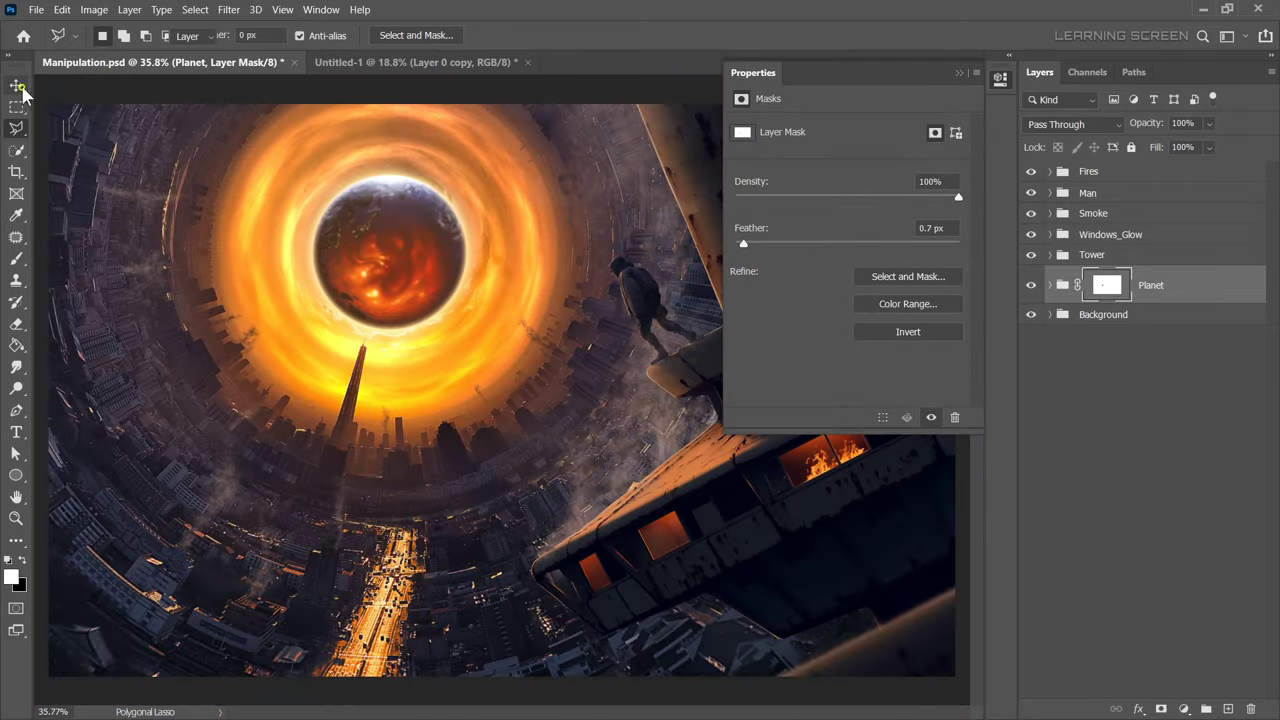
Apply a 1-pixel Median noise filter to the City layer.
left_click(18, 88)
left_click(958, 73)
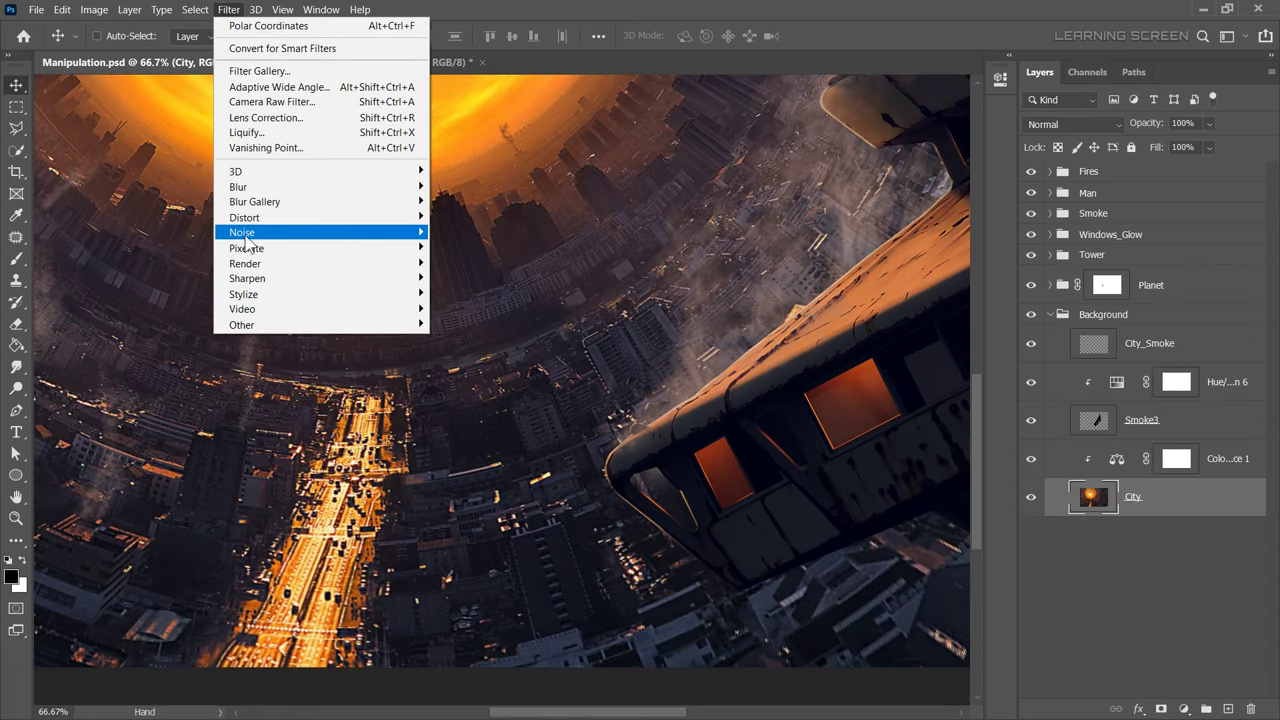
left_click(470, 276)
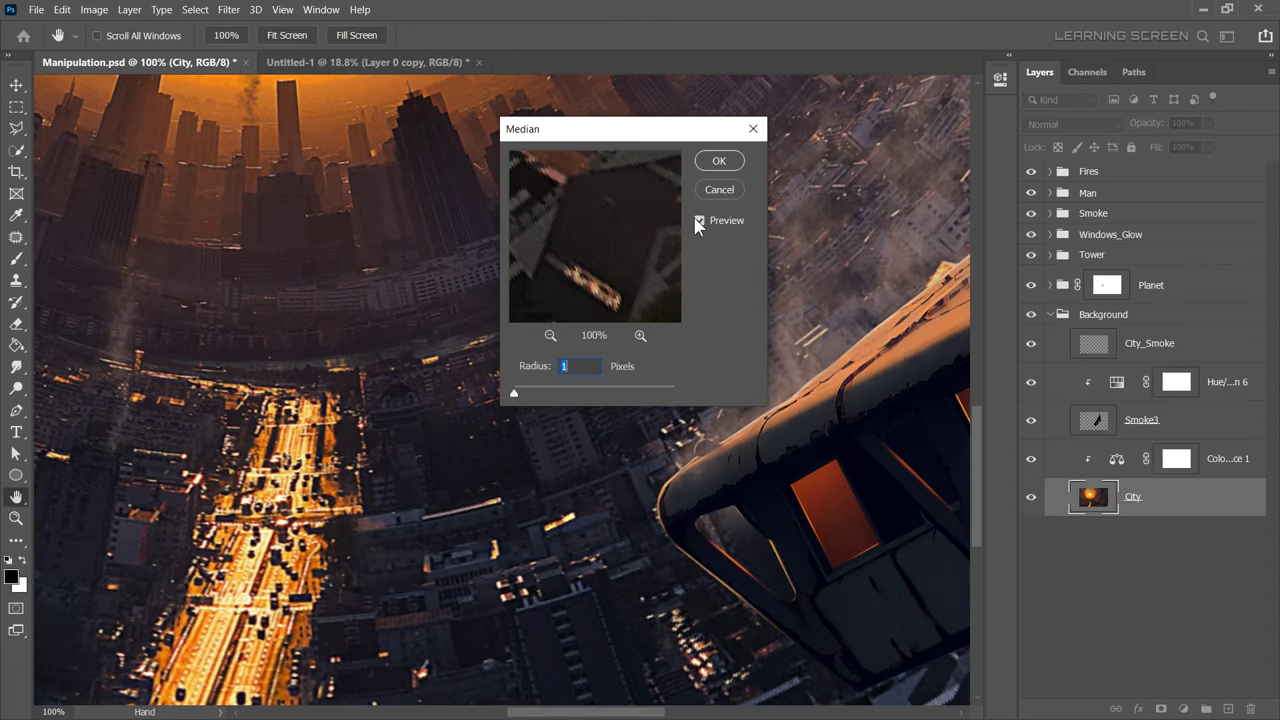
left_click(699, 220)
key("ctrl+equal")
key("ctrl+equal")
key("ctrl+equal")
key("ctrl+equal")
key("ctrl+equal")
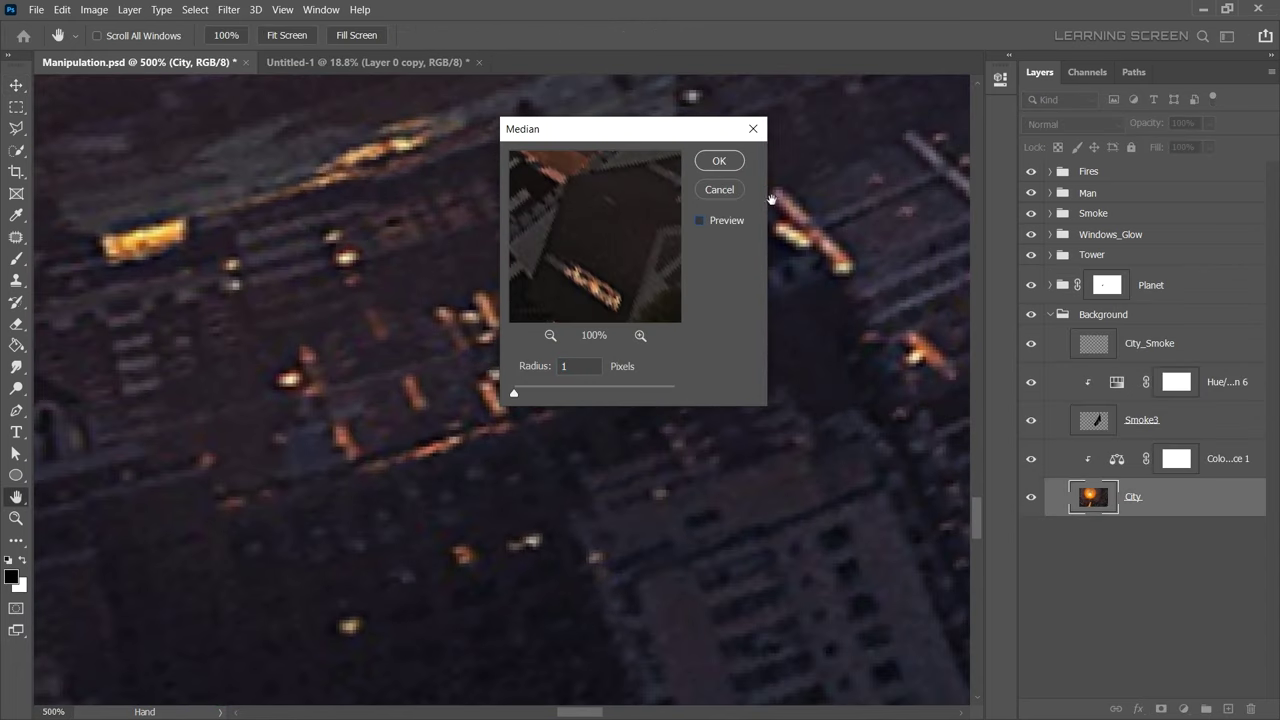
left_click(699, 220)
mouse_move(238, 187)
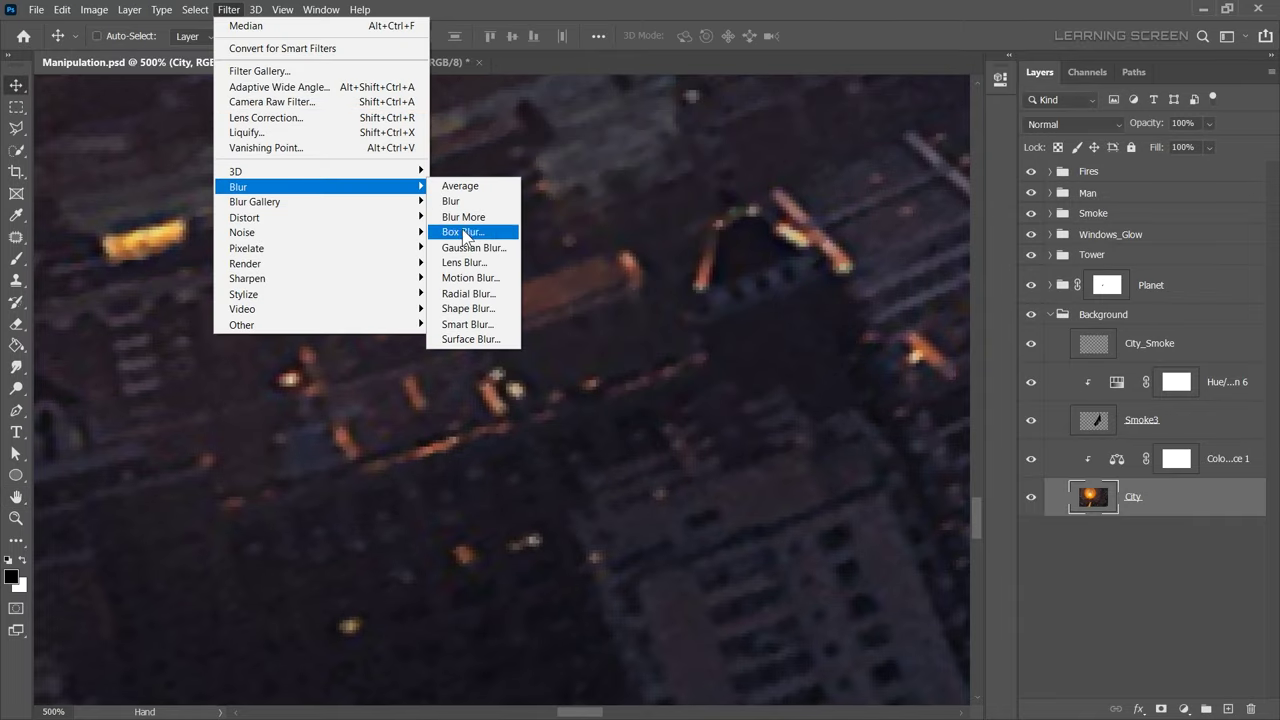
Add a slight 1.5-pixel Gaussian Blur to the City layer and inspect the result.
left_click(470, 247)
key("Return")
key("ctrl+minus")
key("ctrl+minus")
key("ctrl+minus")
key("ctrl+minus")
key("ctrl+minus")
key("ctrl+minus")
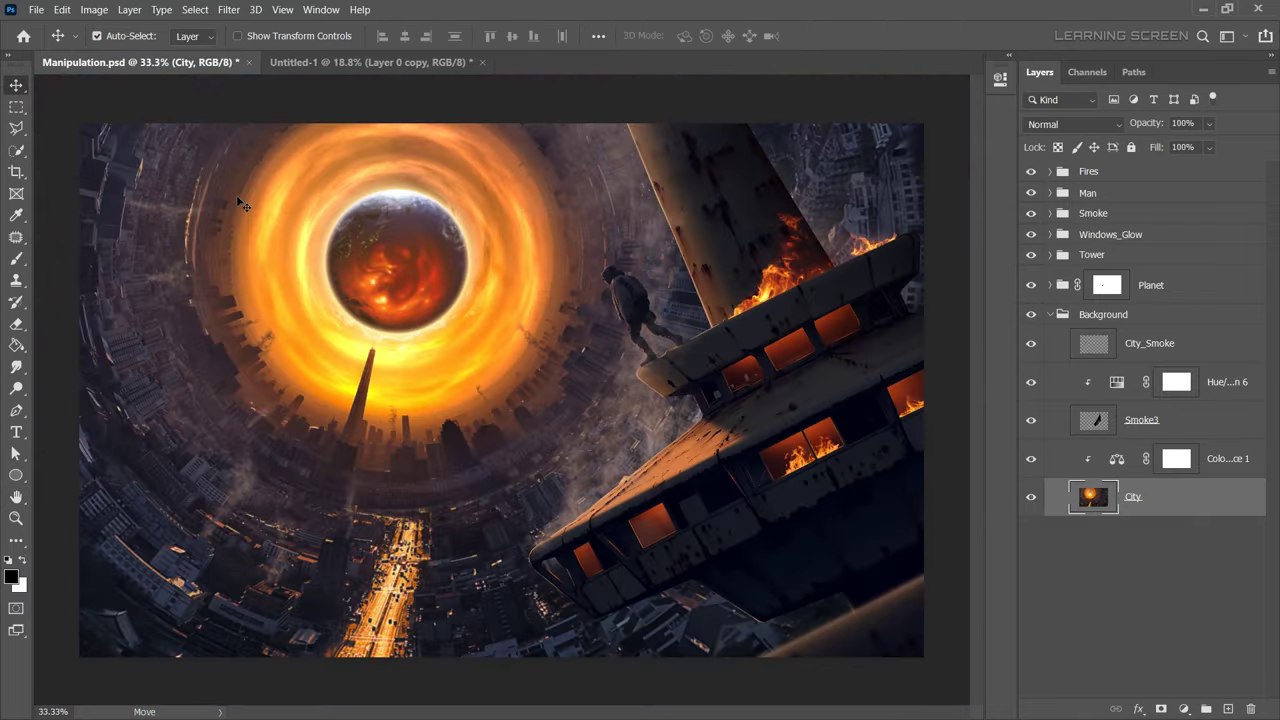
scroll(240, 204, "up", 3)
scroll(240, 204, "up", 2)
key("ctrl+minus")
key("ctrl+minus")
key("ctrl+minus")
key("ctrl+equal")
key("ctrl+equal")
key("ctrl+equal")
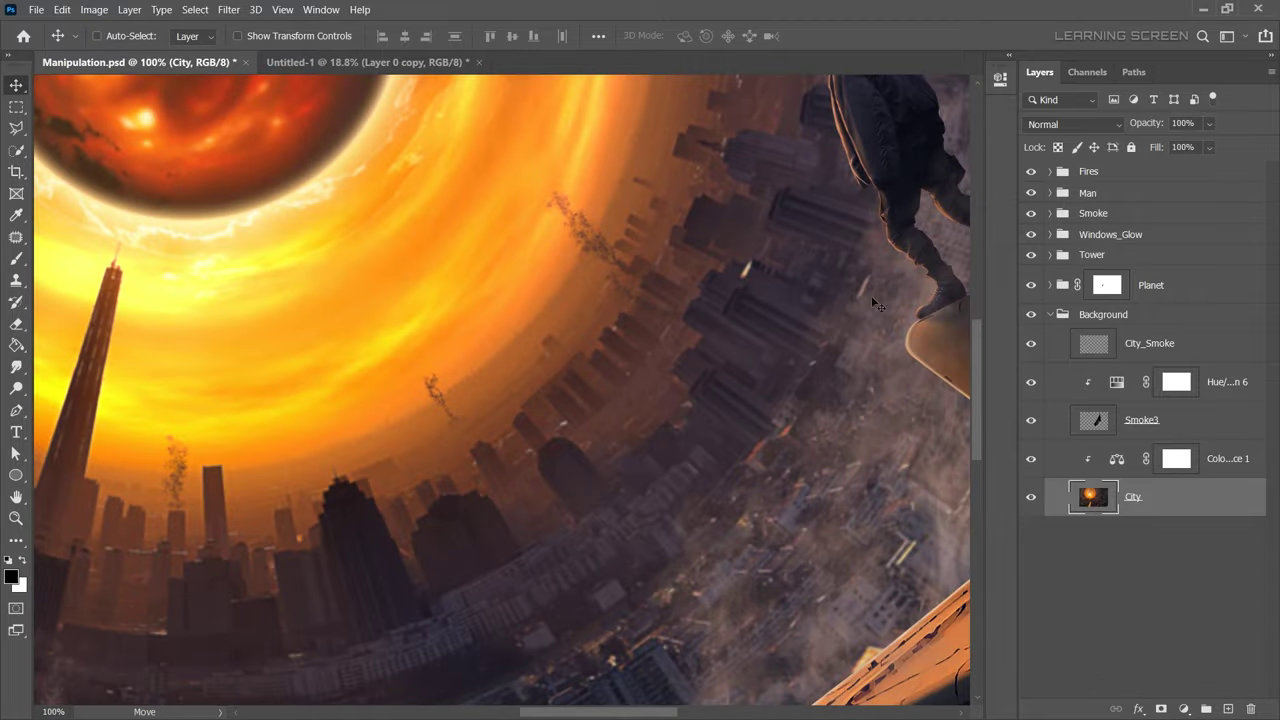
scroll(760, 447, "down", 3)
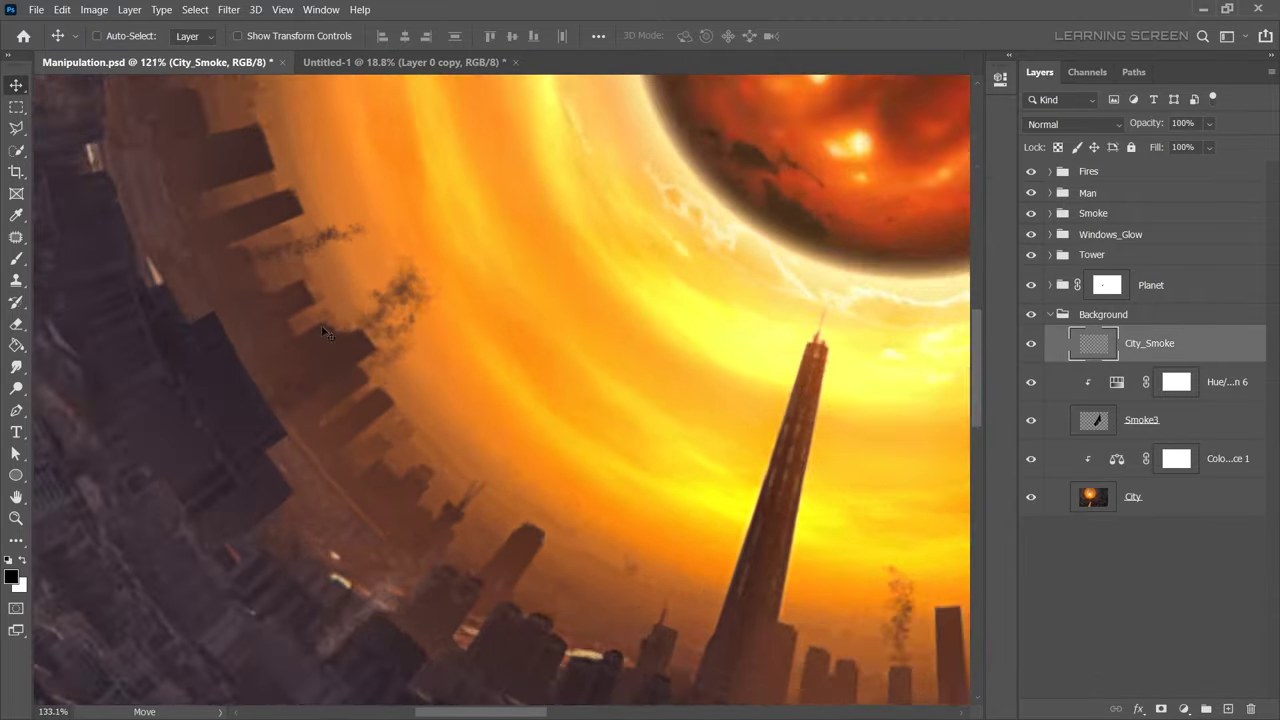
scroll(300, 400, "down", 3)
scroll(300, 400, "up", 2)
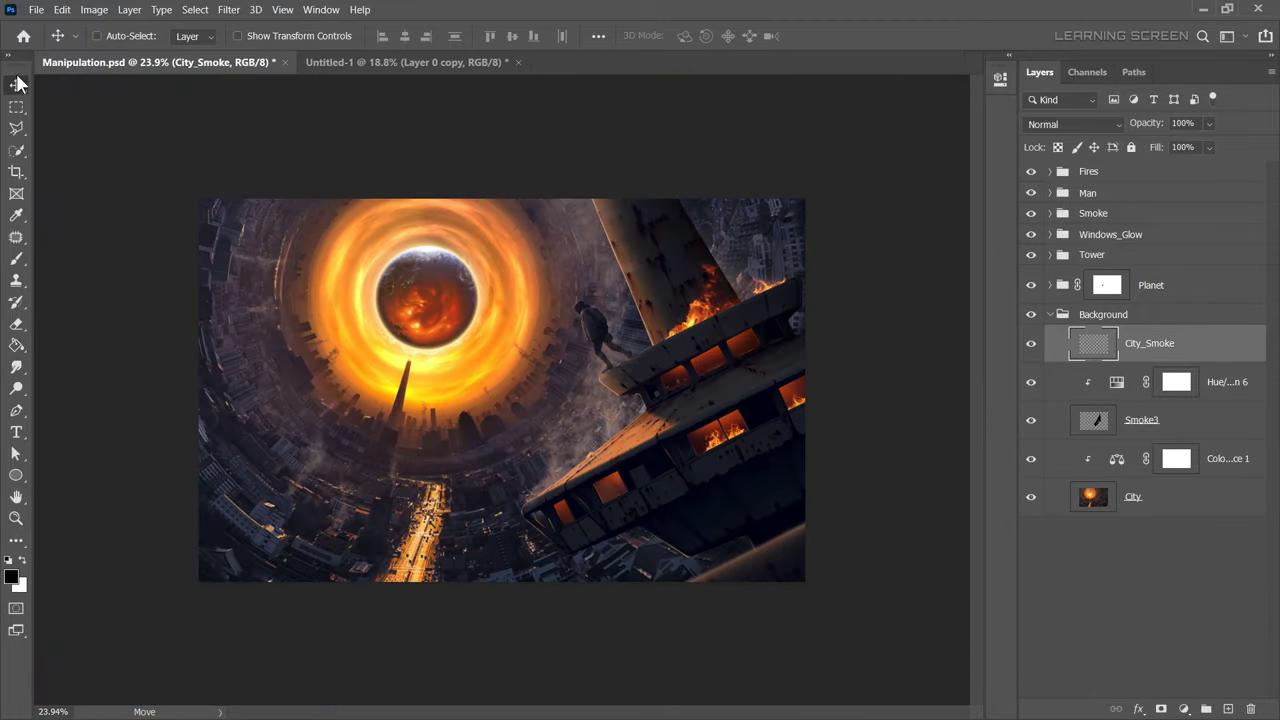
Add a Levels adjustment above Color Balance with lowered output whites to darken the city.
left_click(1184, 708)
left_click(1162, 480)
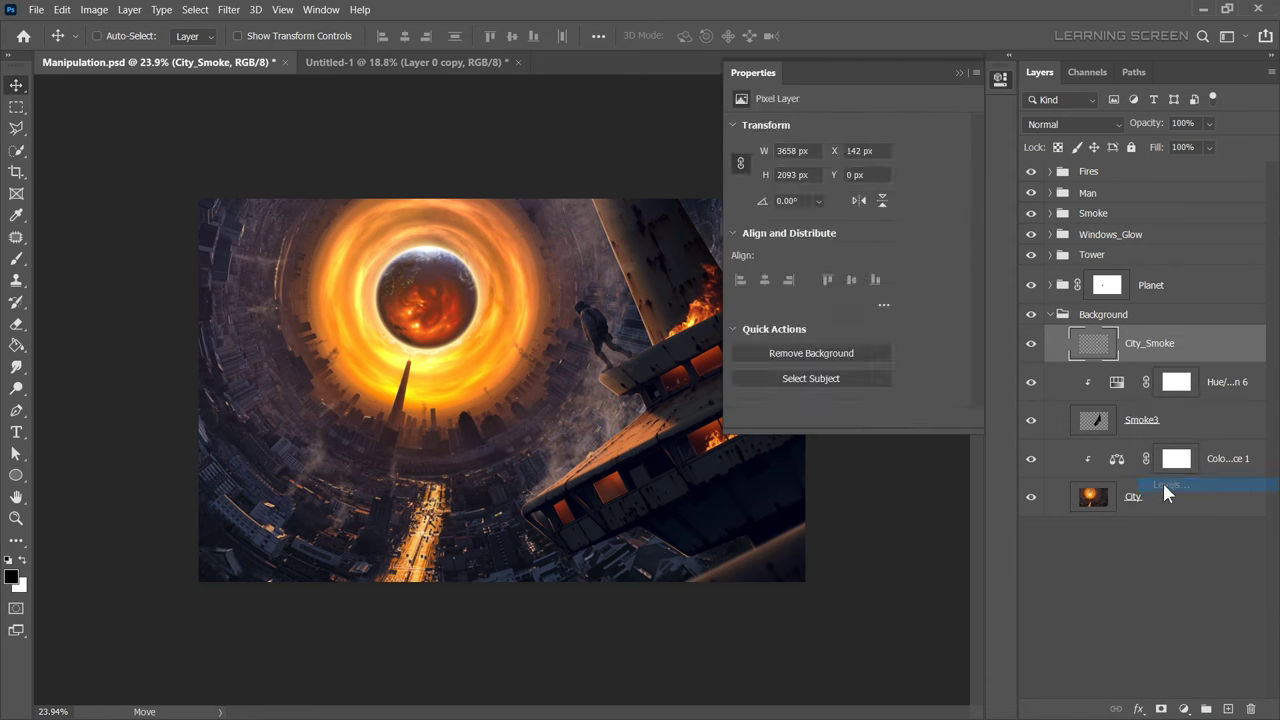
left_click_drag(961, 301, 913, 301)
left_click(954, 417)
left_click(1184, 708)
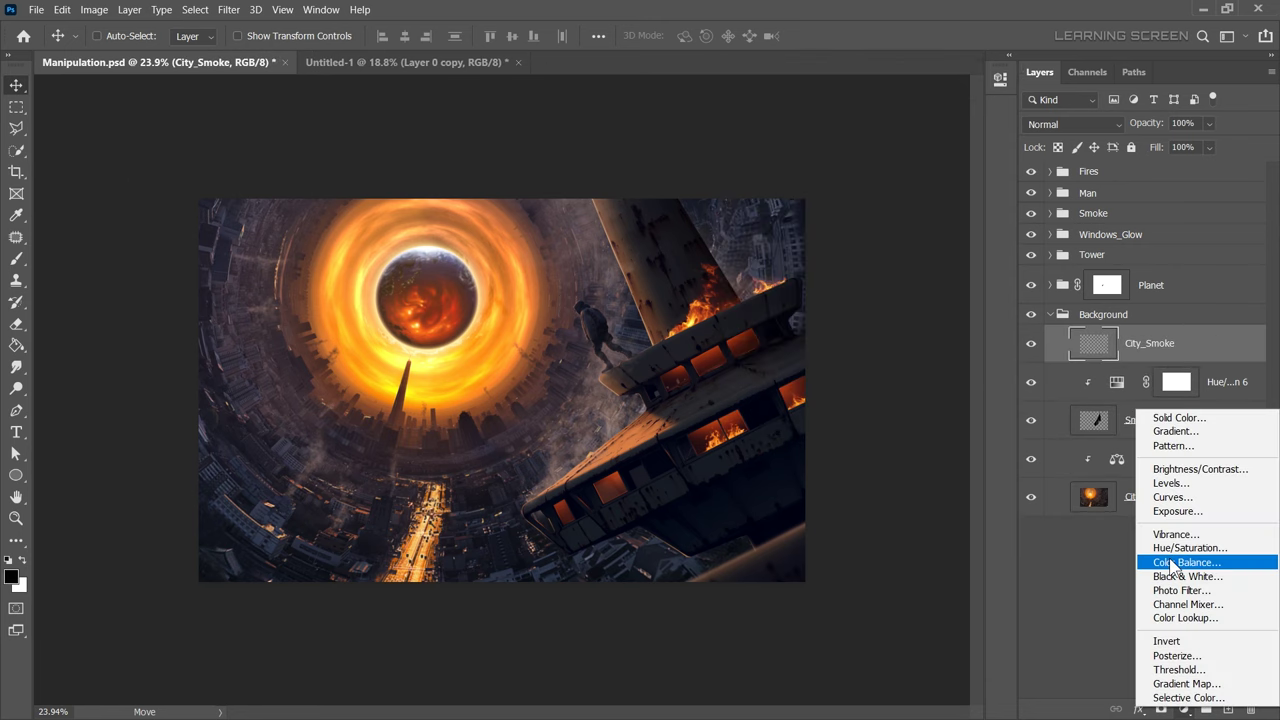
left_click(1071, 491)
left_click_drag(960, 305, 887, 305)
Invert the Levels mask to black and paint it back with a large white brush.
left_click(1152, 458)
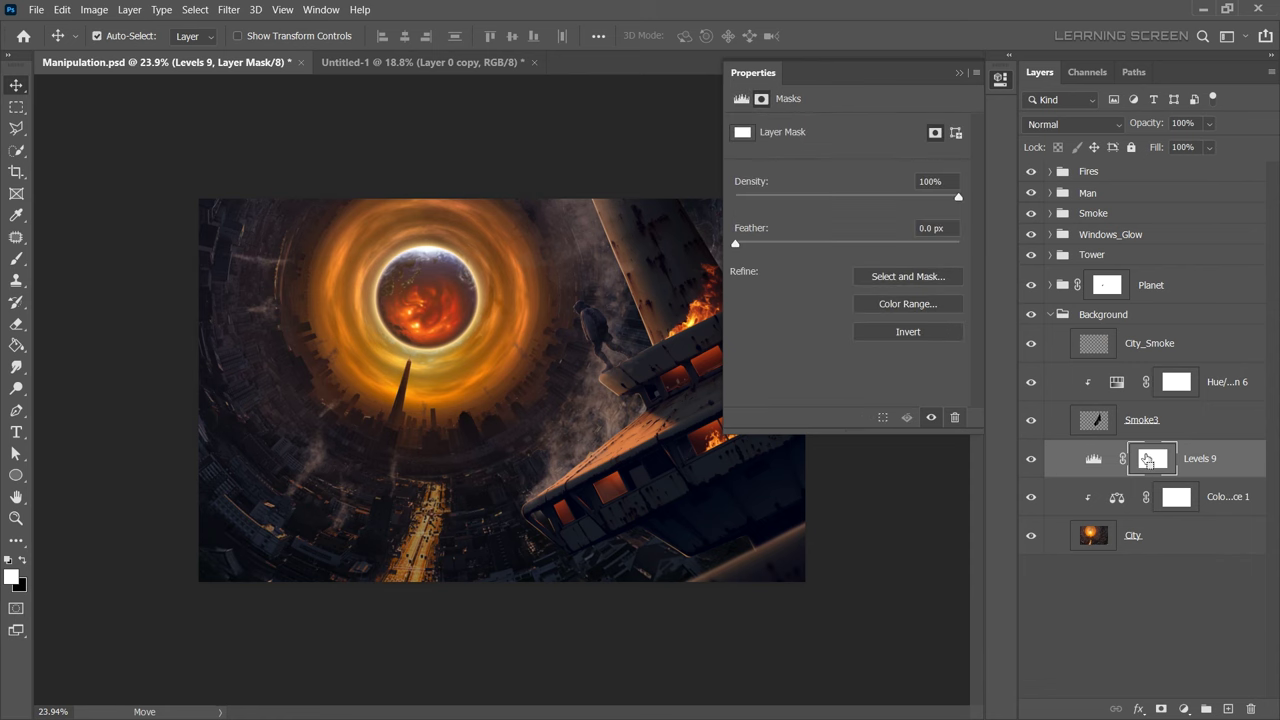
key("ctrl+i")
left_click(16, 260)
scroll(195, 523, "down", 2)
key("bracketright")
scroll(277, 271, "down", 1)
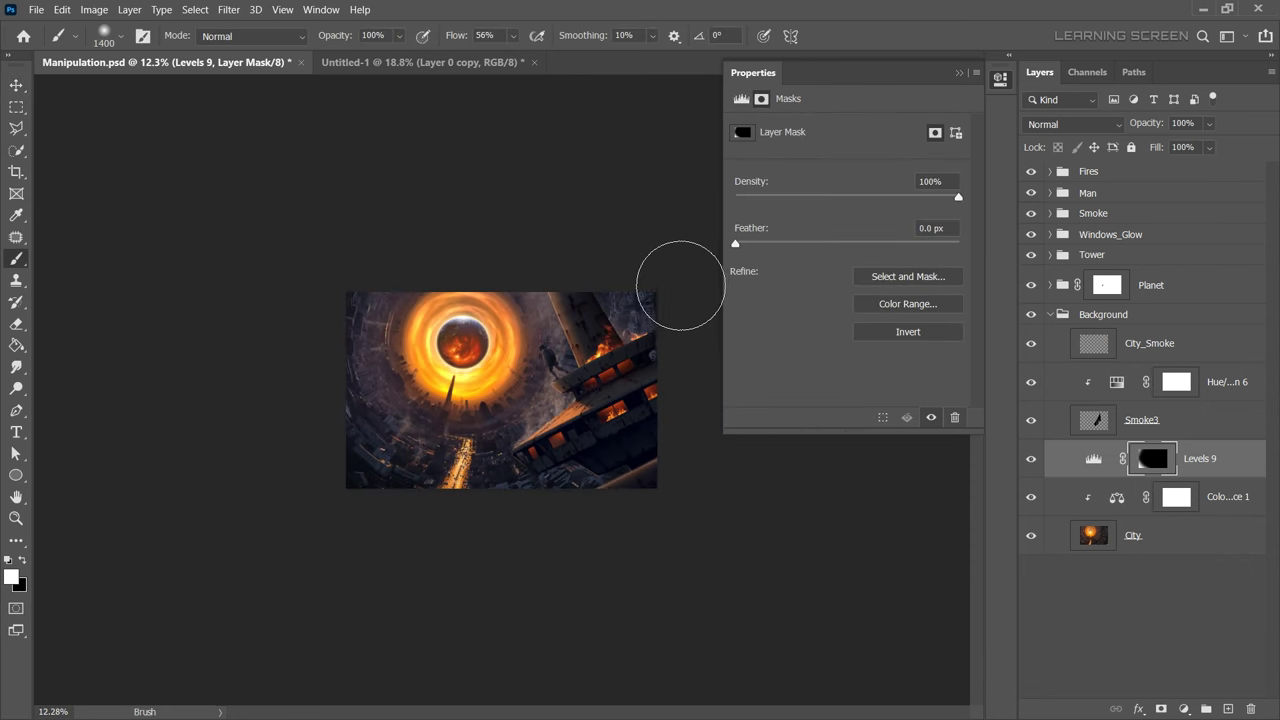
scroll(570, 524, "up", 2)
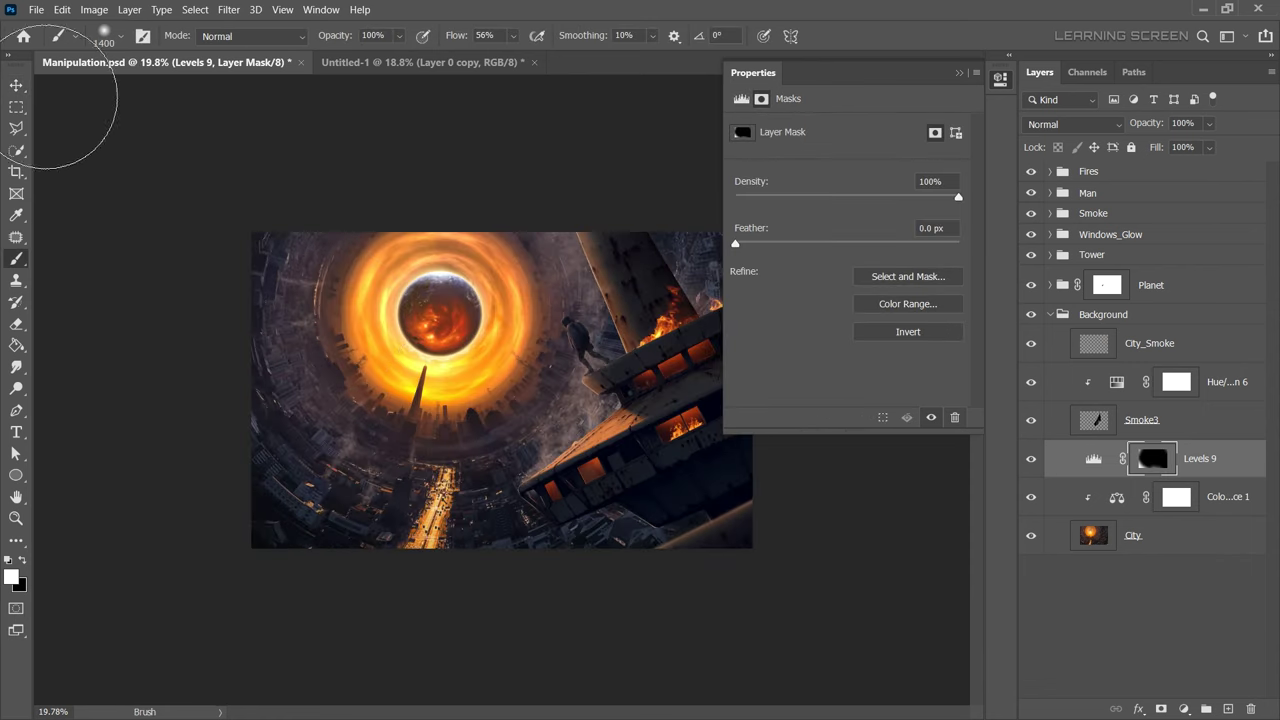
Collapse the Background group, hide the Planet group, and select Background.
left_click(16, 85)
left_click(1050, 314)
left_click(1031, 285)
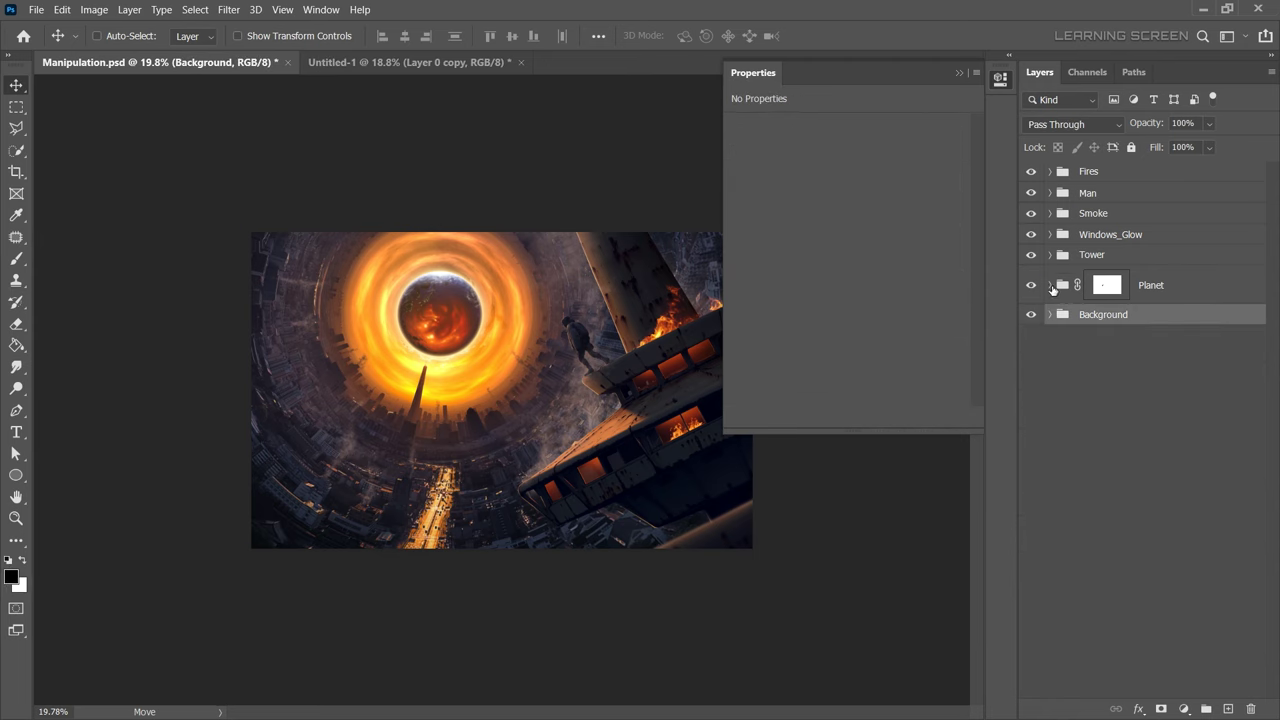
Show the Planet group again and reduce the planet's Color Overlay strength.
left_click(1050, 285)
left_click(1240, 440)
double_click(1138, 500)
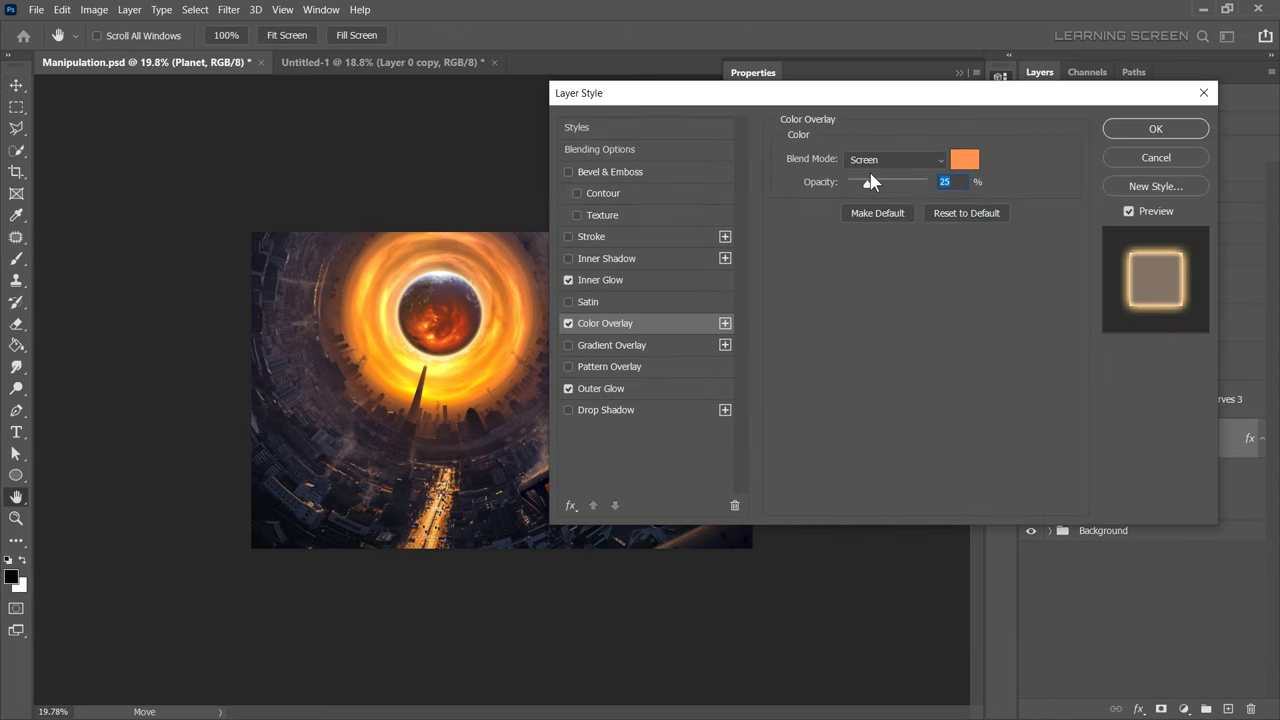
mouse_move(890, 182)
left_mouse_down()
mouse_move(914, 186)
mouse_move(880, 190)
left_mouse_up()
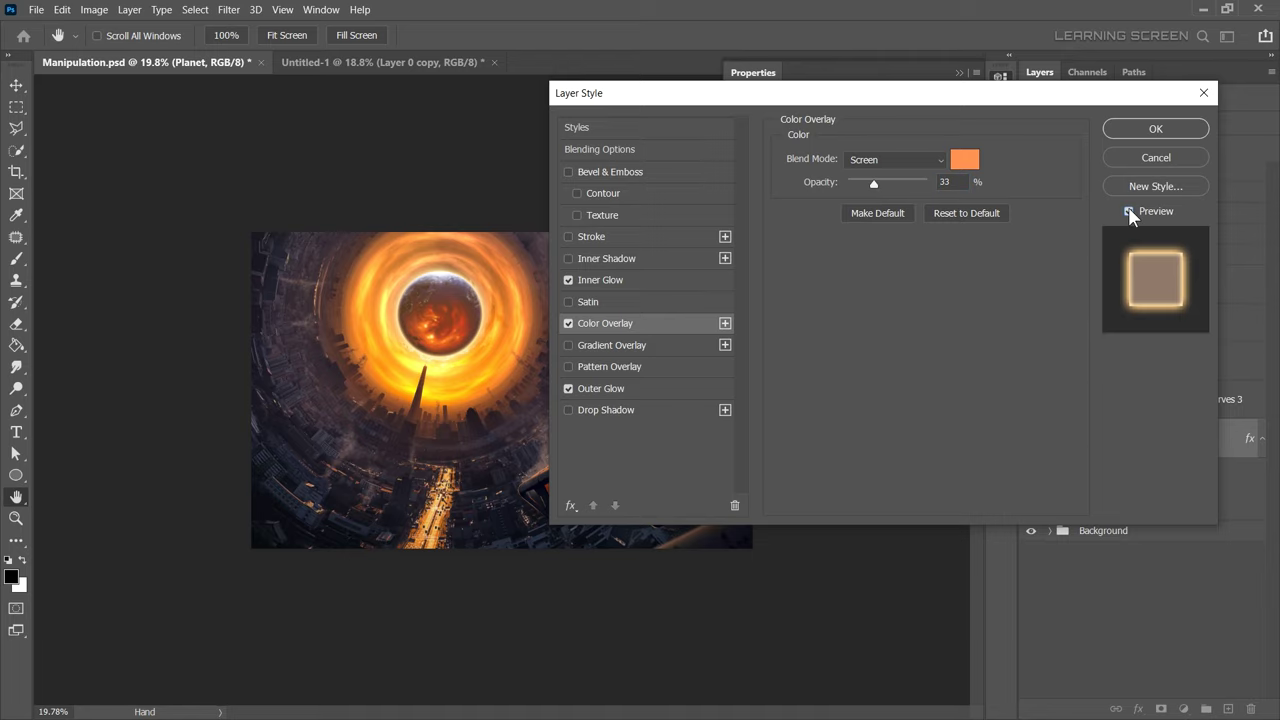
left_click(1155, 128)
scroll(700, 450, "down", 3)
scroll(700, 450, "up", 5)
scroll(700, 450, "up", 3)
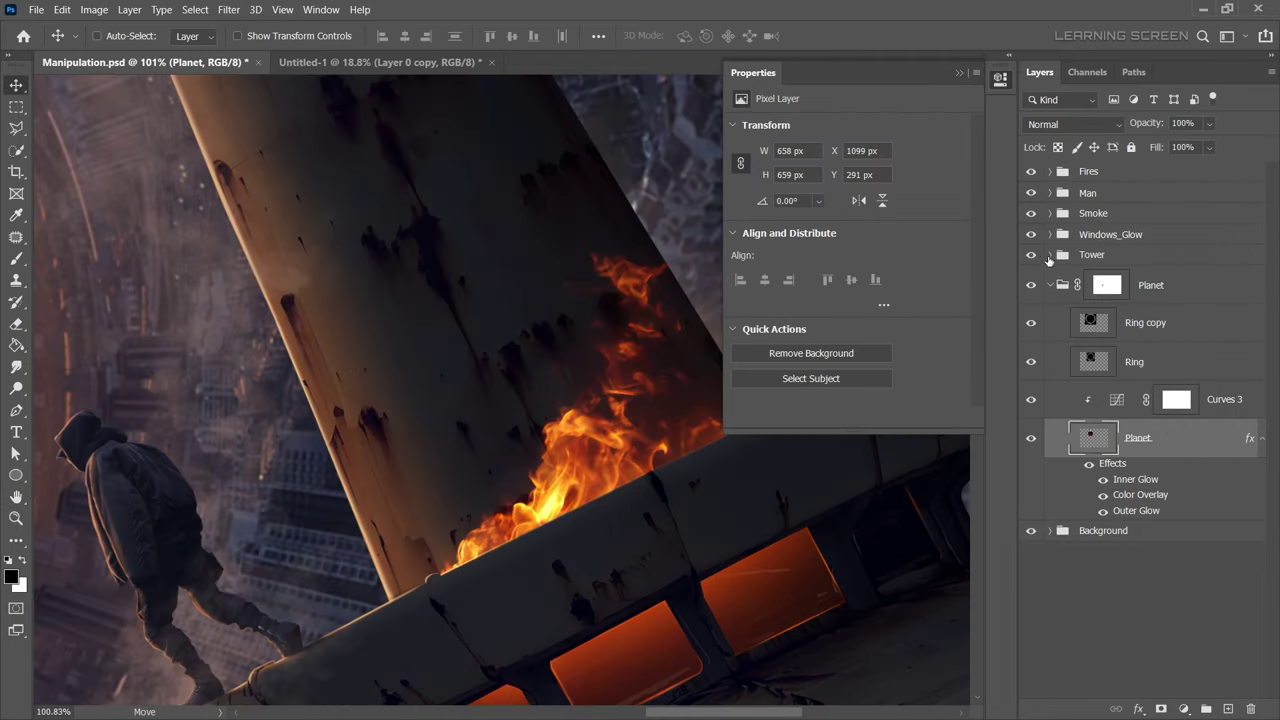
Add a colorized Hue/Saturation adjustment in Color Dodge mode tinting the tower orange.
left_click(1049, 255)
left_click(1150, 516)
left_click(1184, 709)
left_click(1100, 543)
left_click(819, 289)
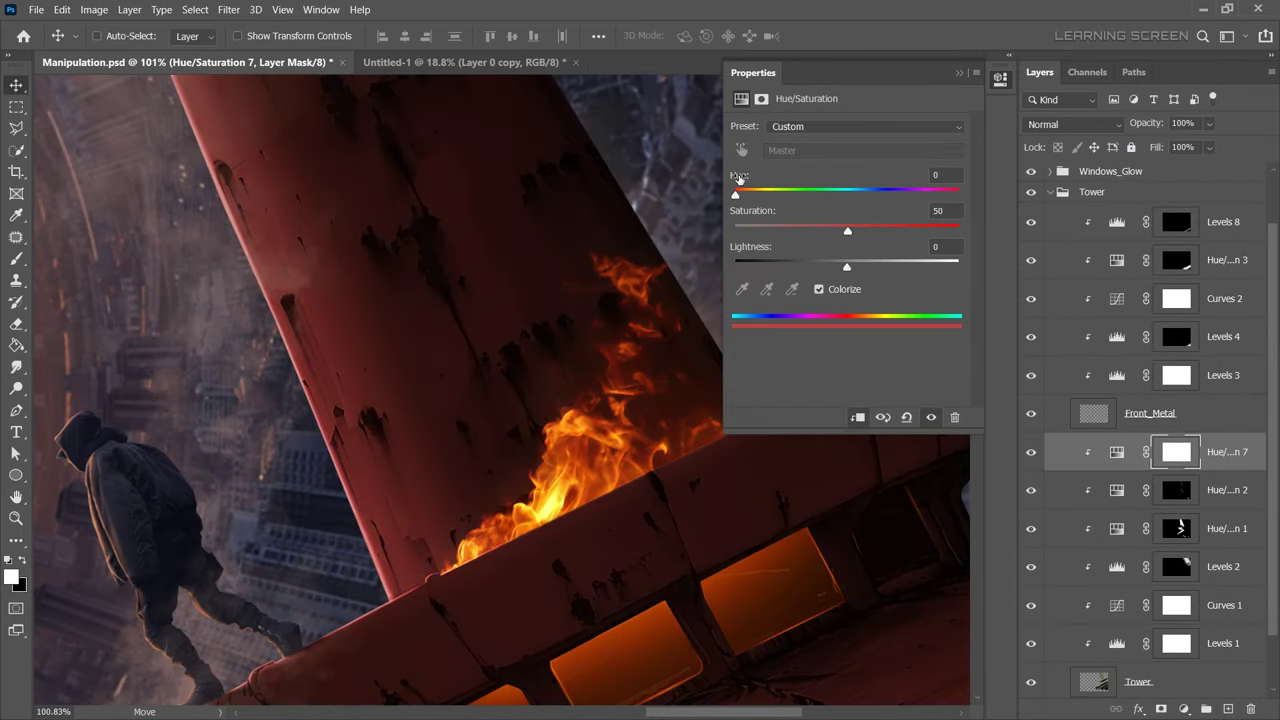
left_click(1073, 123)
left_click(1085, 297)
left_click_drag(735, 193, 764, 193)
mouse_move(847, 231)
left_mouse_down()
mouse_move(889, 231)
mouse_move(876, 267)
left_mouse_up()
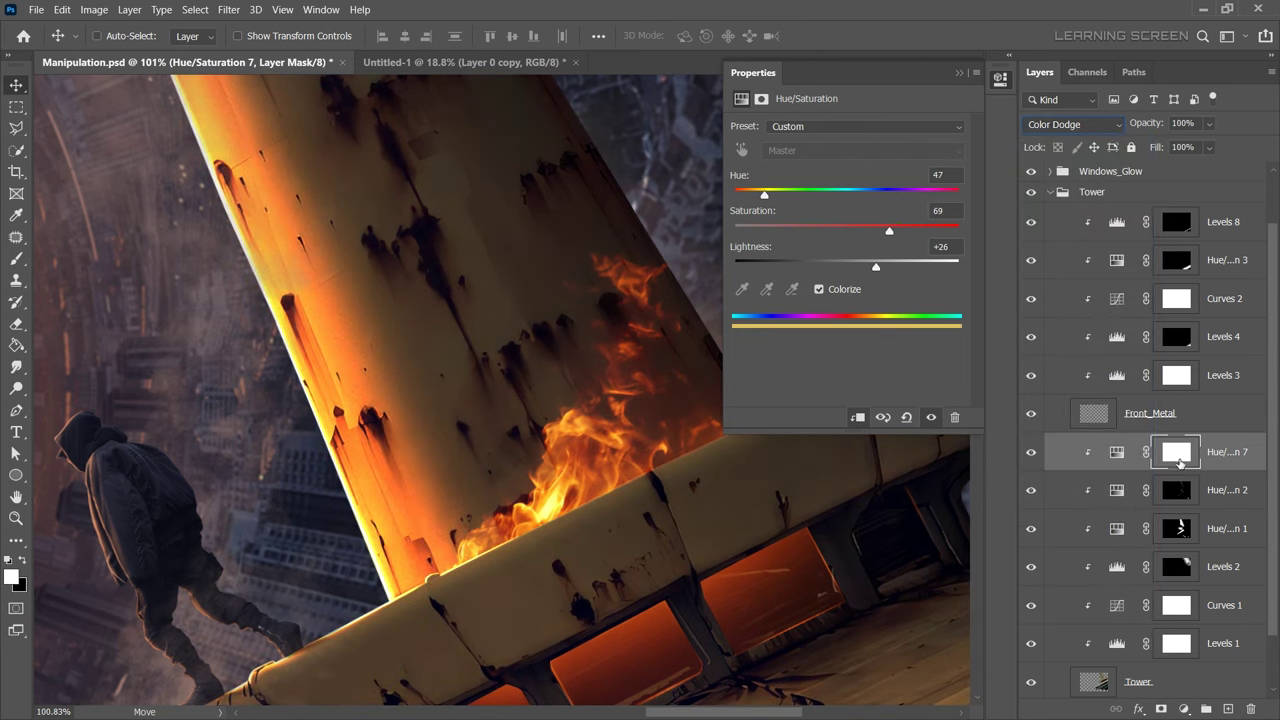
Invert the Hue/Saturation mask and paint orange glow onto the tower near the fire.
left_click(1180, 455)
key("ctrl+i")
key("b")
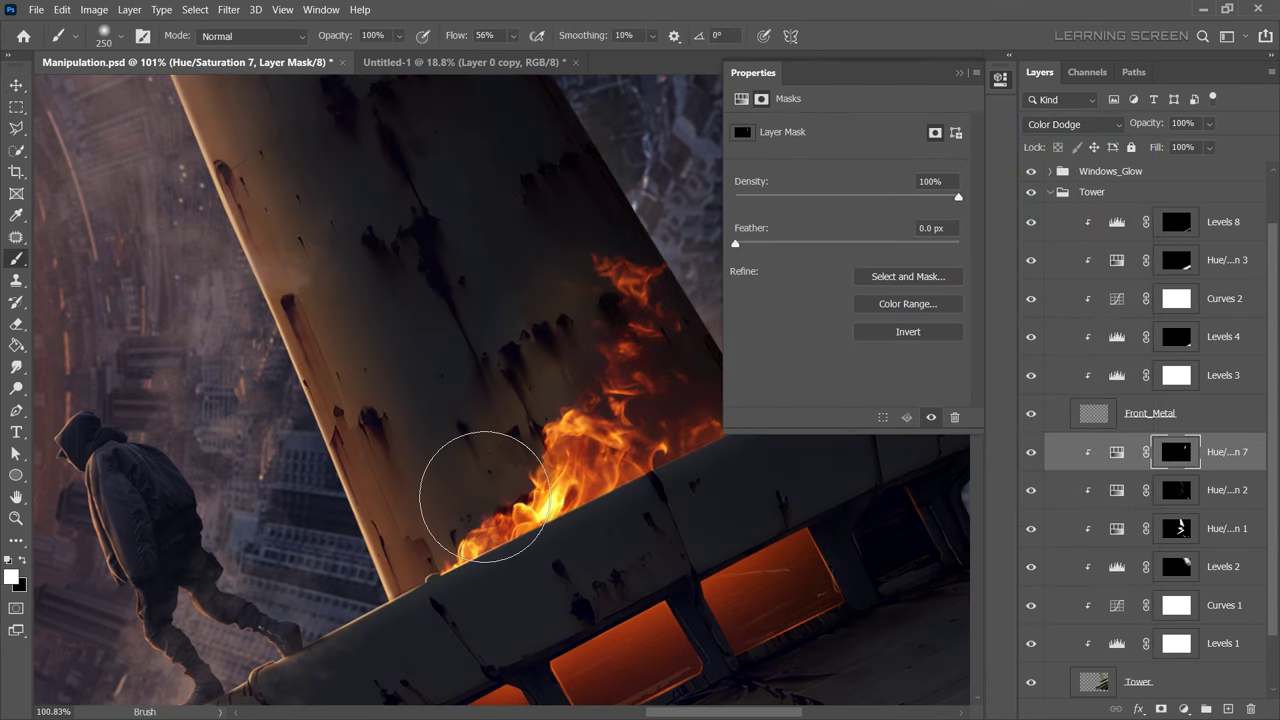
left_click_drag(483, 497, 523, 334)
scroll(491, 320, "down", 3)
scroll(469, 385, "up", 2)
key("x")
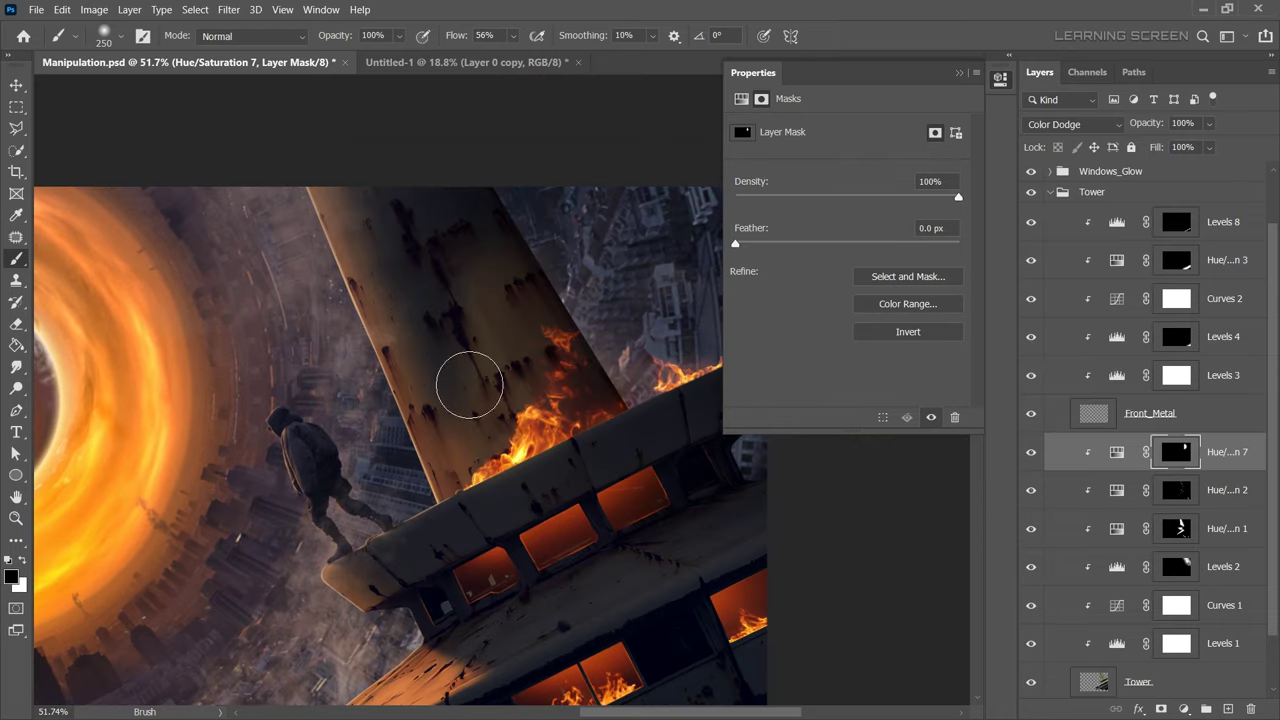
scroll(433, 433, "down", 4)
scroll(433, 433, "up", 1)
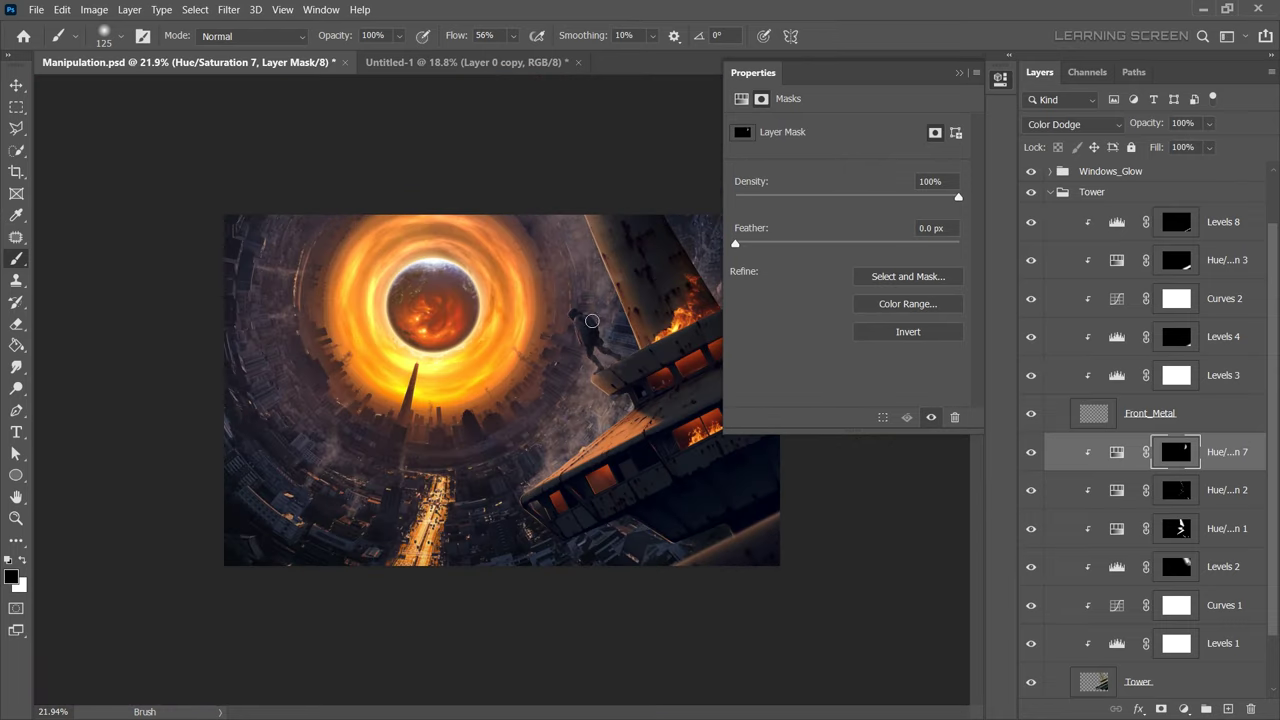
scroll(480, 400, "down", 1)
scroll(557, 370, "up", 5)
key("ctrl+z")
Refine the glow mask with a smaller, low-flow white brush along the burning beam and ledge.
scroll(557, 370, "up", 2)
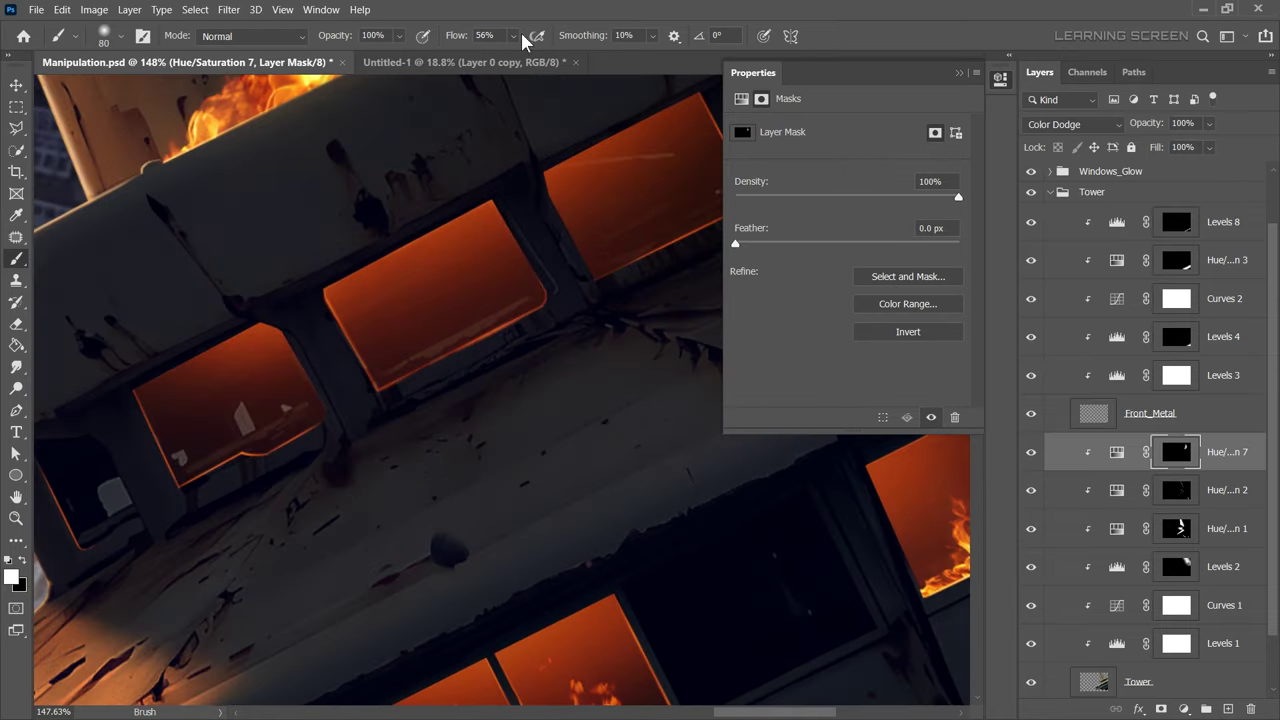
scroll(560, 363, "up", 2)
key("shift+2")
key("shift+1")
key("bracketleft")
key("bracketleft")
key("bracketleft")
key("x")
scroll(592, 421, "down", 3)
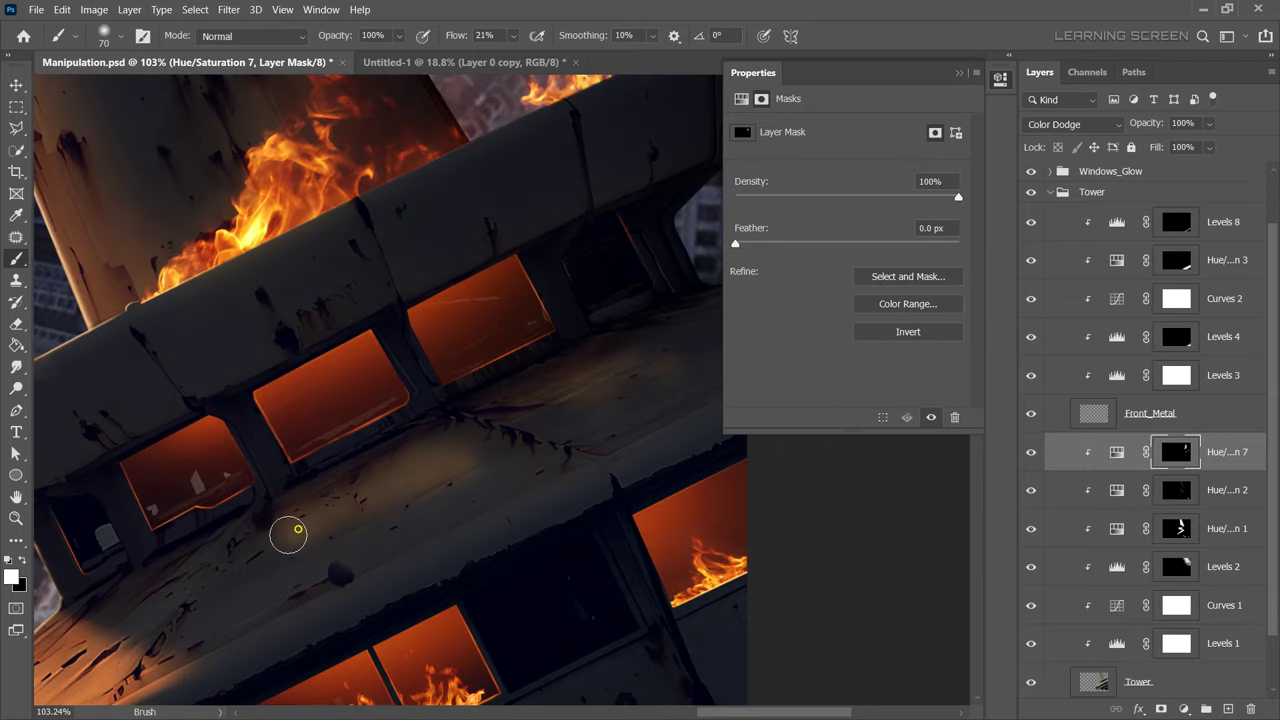
scroll(298, 529, "down", 2)
scroll(386, 463, "down", 3)
scroll(386, 463, "up", 5)
key("bracketright")
key("bracketright")
key("bracketright")
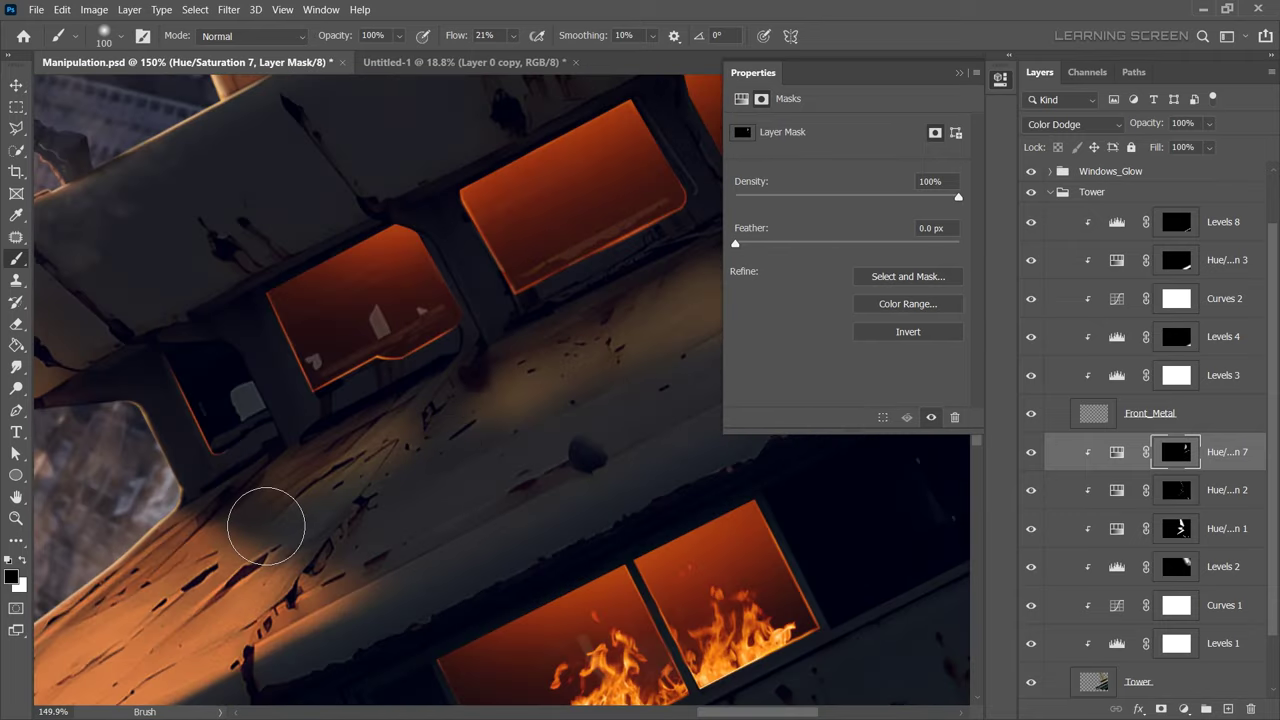
scroll(706, 309, "down", 3)
scroll(434, 434, "down", 3)
scroll(484, 421, "down", 3)
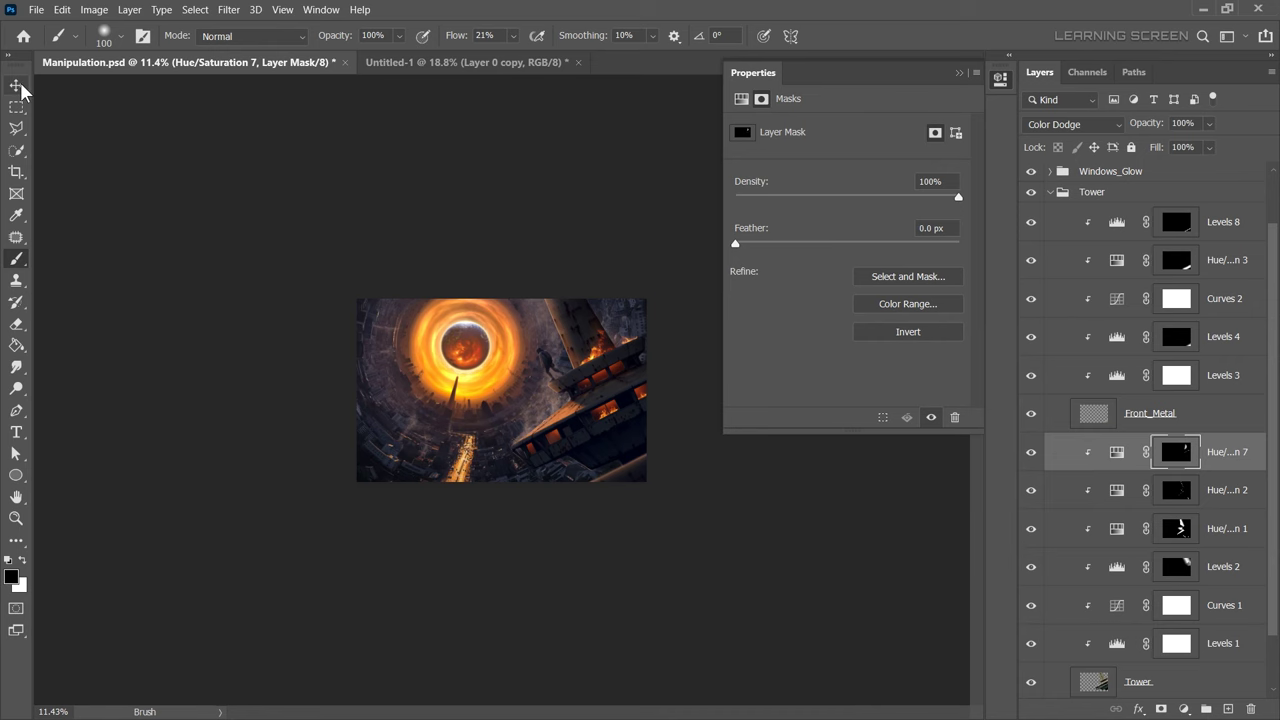
Collapse the Tower group and select the Planet group.
left_click(1092, 192)
left_click(1049, 192)
left_click(1152, 296)
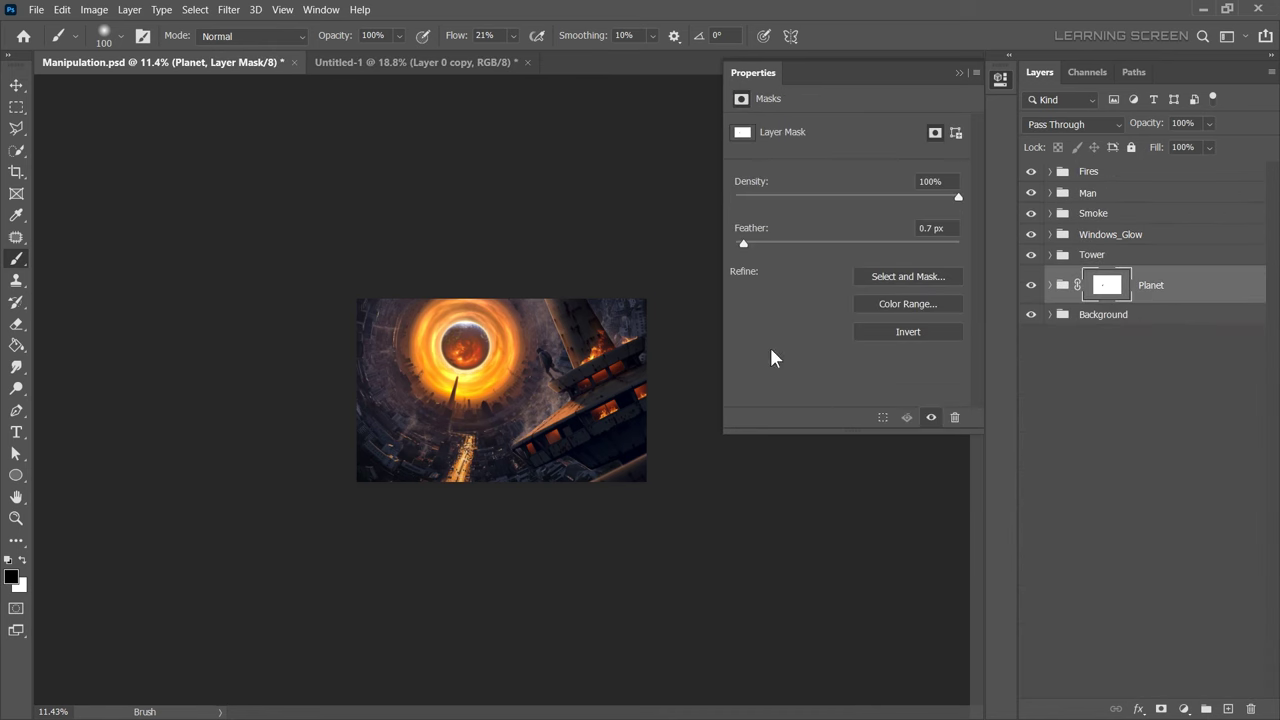
Select Layer 4 in the Smoke group and set the brush size with 17% flow.
scroll(560, 380, "up", 5)
scroll(450, 390, "up", 3)
left_click(440, 380, "ctrl")
scroll(433, 365, "up", 2)
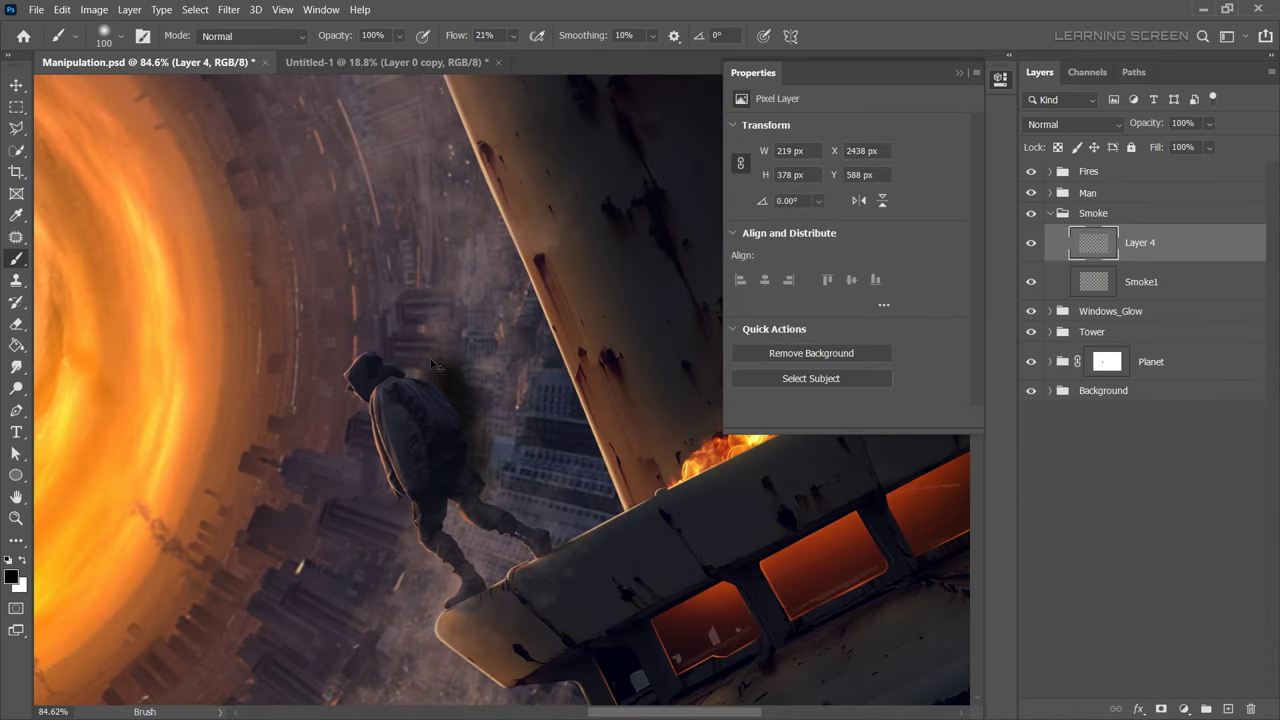
key("bracketright")
key("bracketright")
key("bracketright")
right_click(472, 418)
key("Escape")
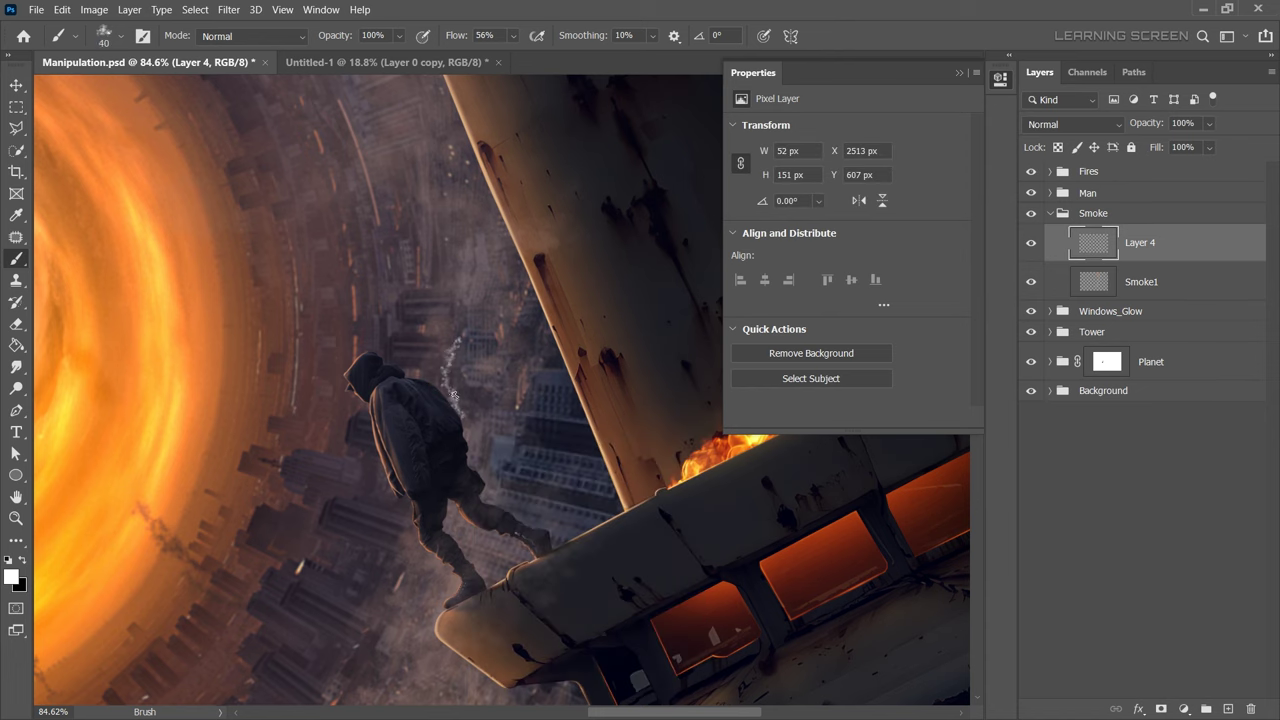
key("ctrl+z")
key("1")
key("7")
scroll(531, 366, "down", 1)
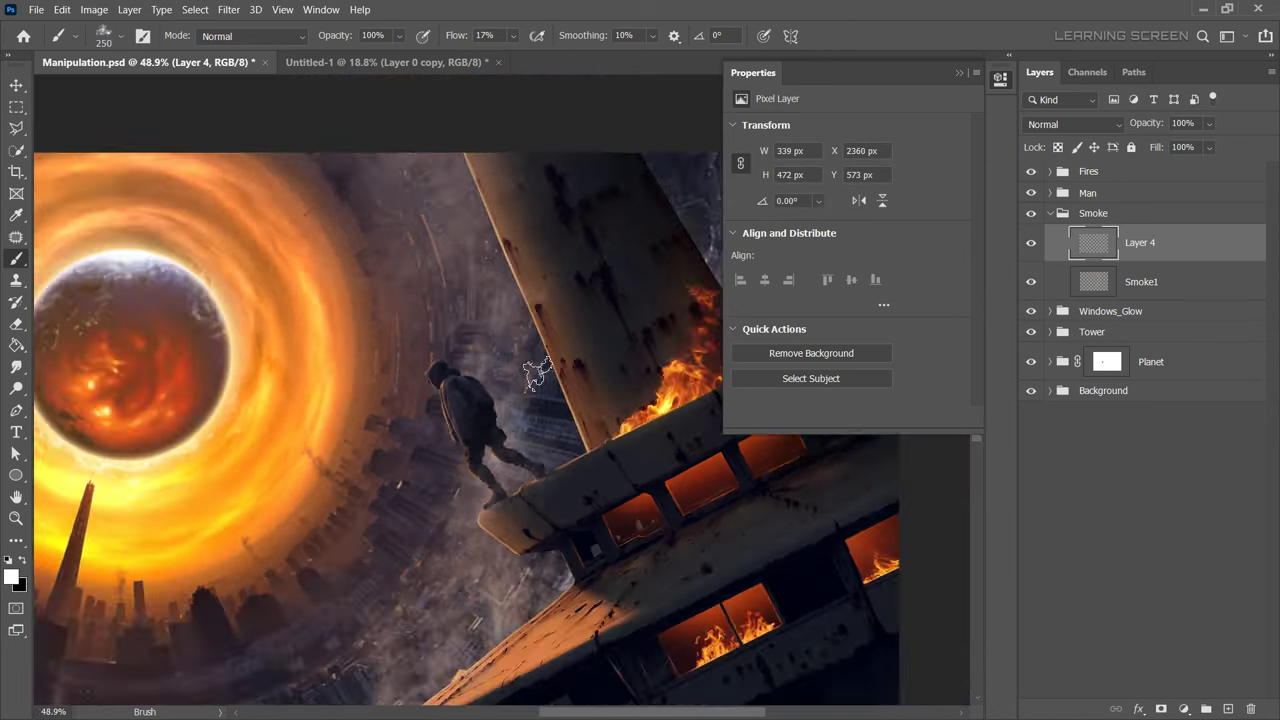
scroll(630, 388, "down", 2)
scroll(630, 388, "up", 2)
key("bracketleft")
scroll(517, 605, "down", 2)
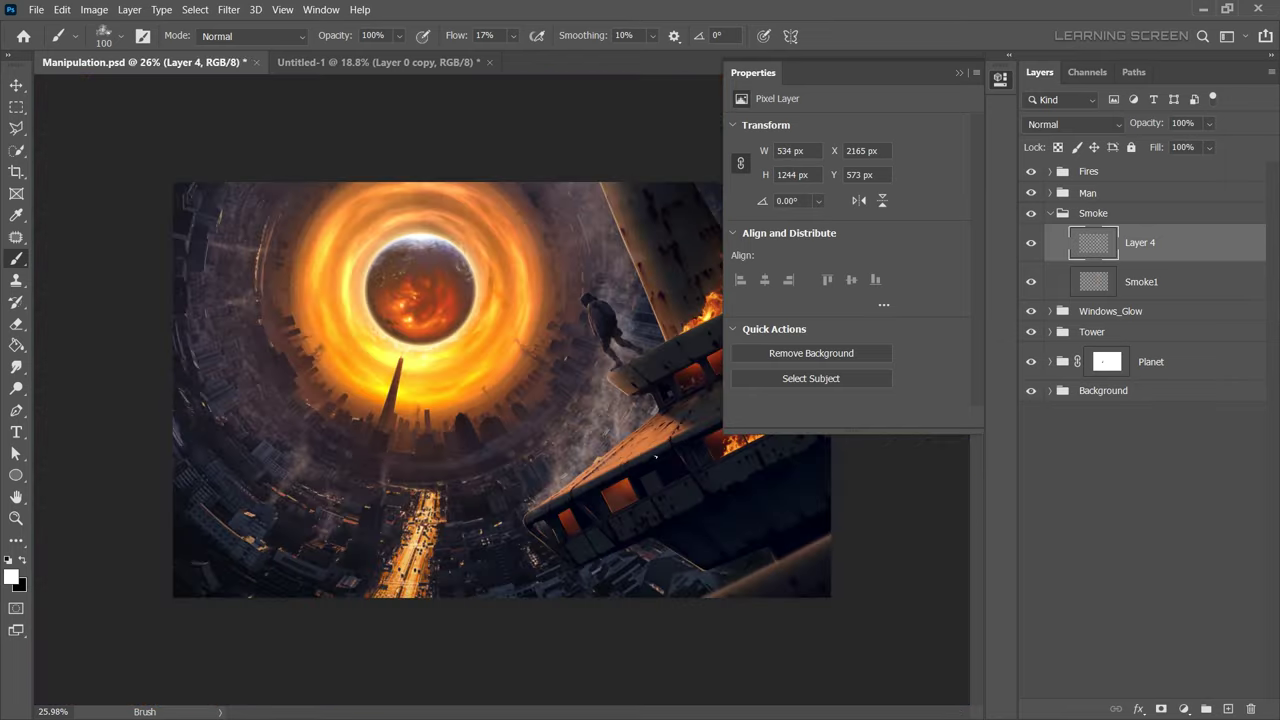
scroll(517, 605, "up", 3)
Pick a warm peach foreground colour and paint soft smoke at 8% flow.
left_click(11, 577)
left_click(497, 525)
key("Return")
scroll(497, 525, "down", 2)
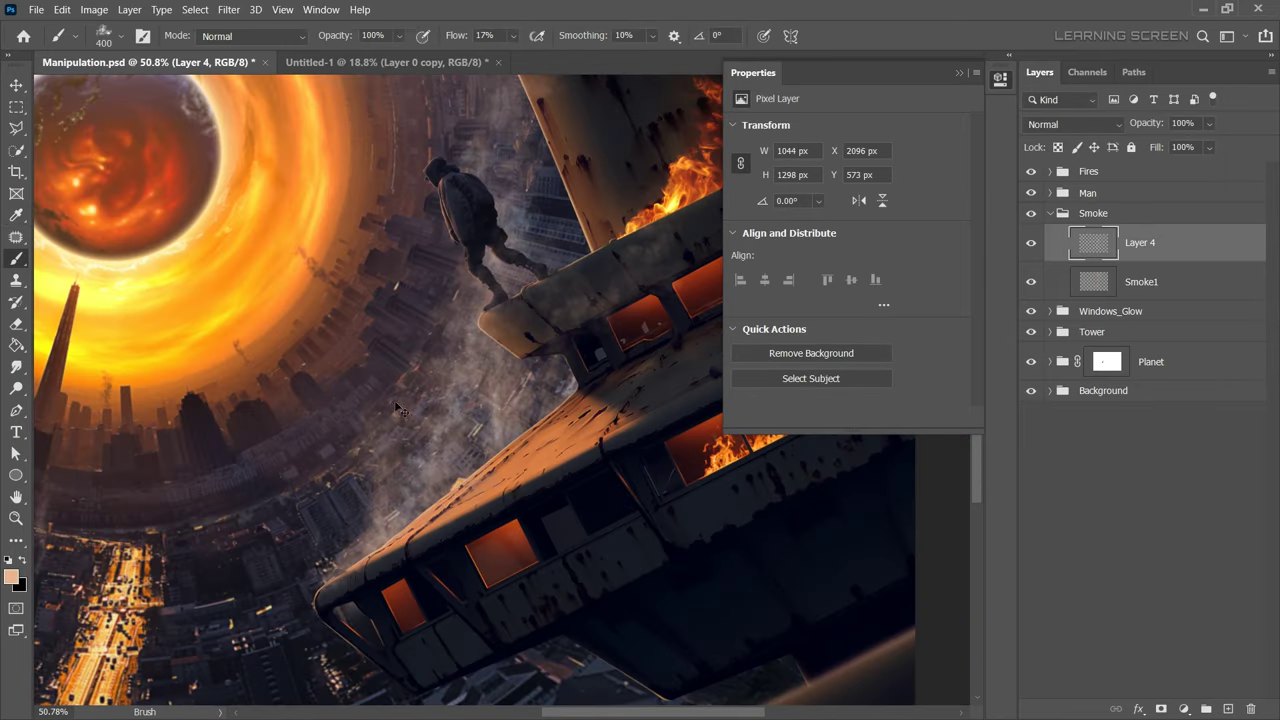
scroll(271, 471, "up", 2)
scroll(549, 357, "up", 1)
key("bracketright")
key("bracketright")
key("bracketright")
key("0")
key("8")
scroll(449, 608, "down", 2)
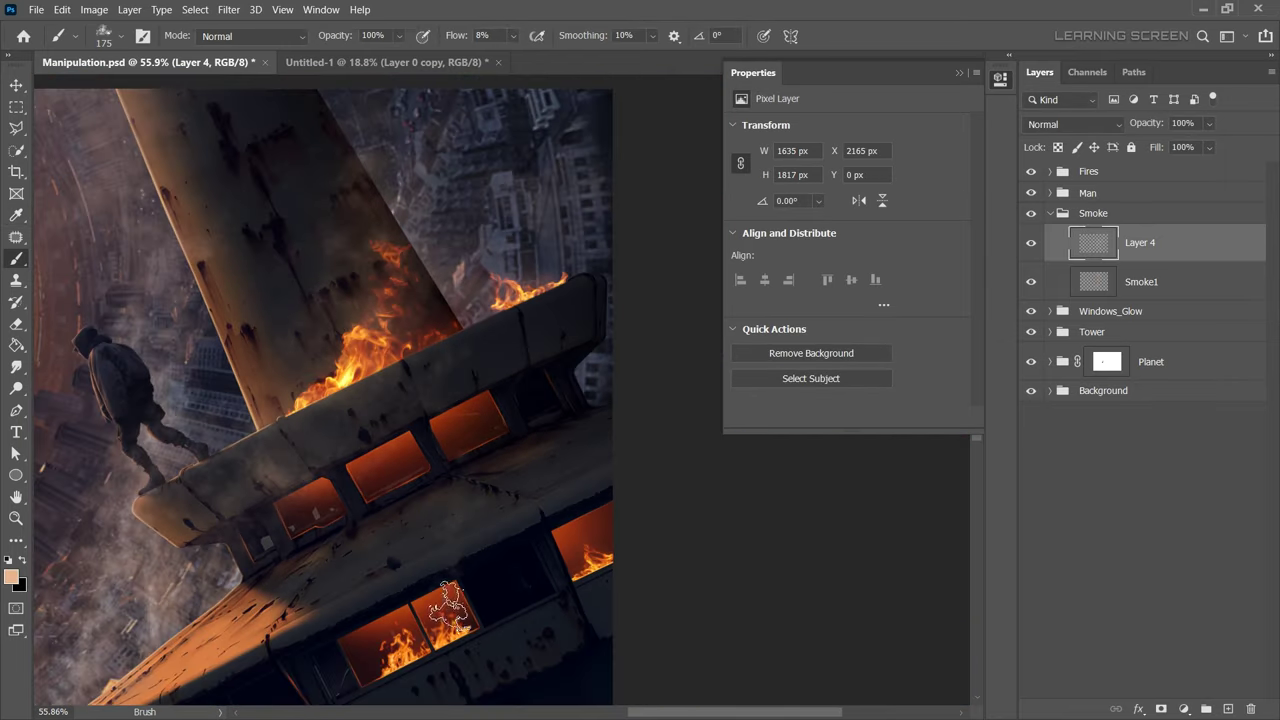
scroll(450, 567, "down", 2)
scroll(432, 257, "up", 3)
Return to the Move tool and save the document.
key("v")
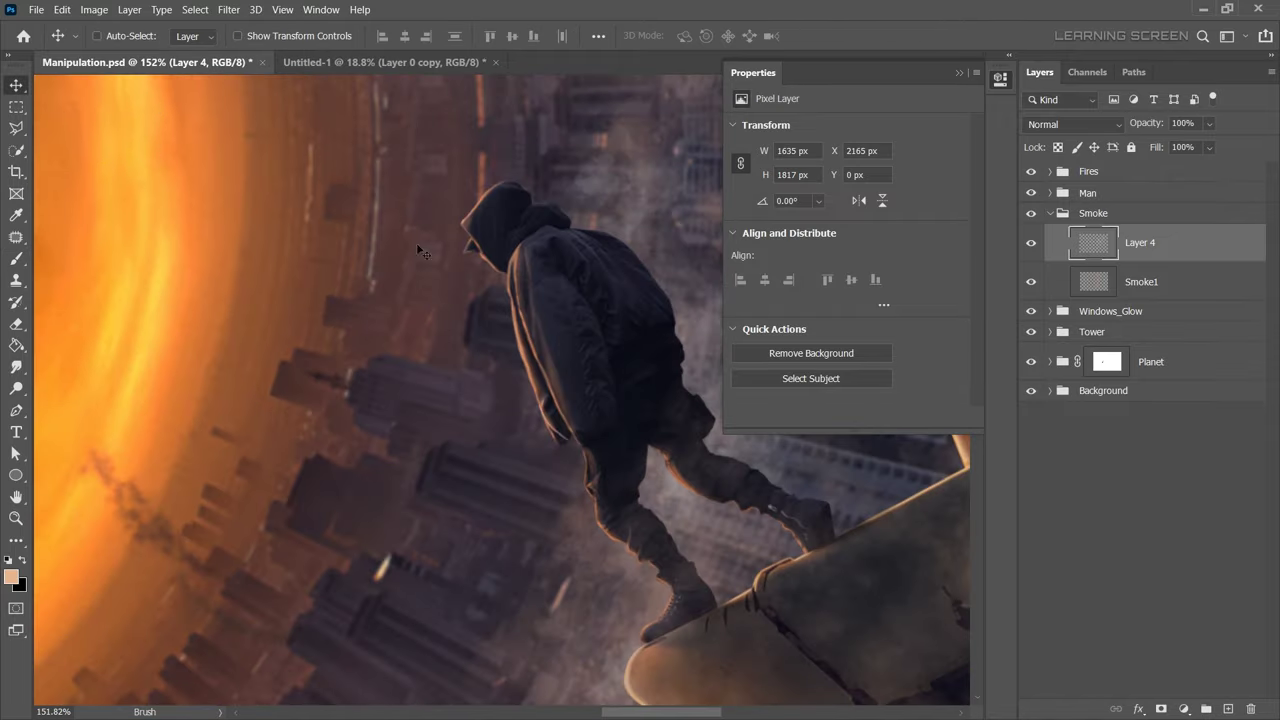
scroll(432, 257, "up", 1)
scroll(432, 257, "down", 5)
key("ctrl+s")
Add a new empty layer above Levels 7 in the Man group.
left_click(1050, 213)
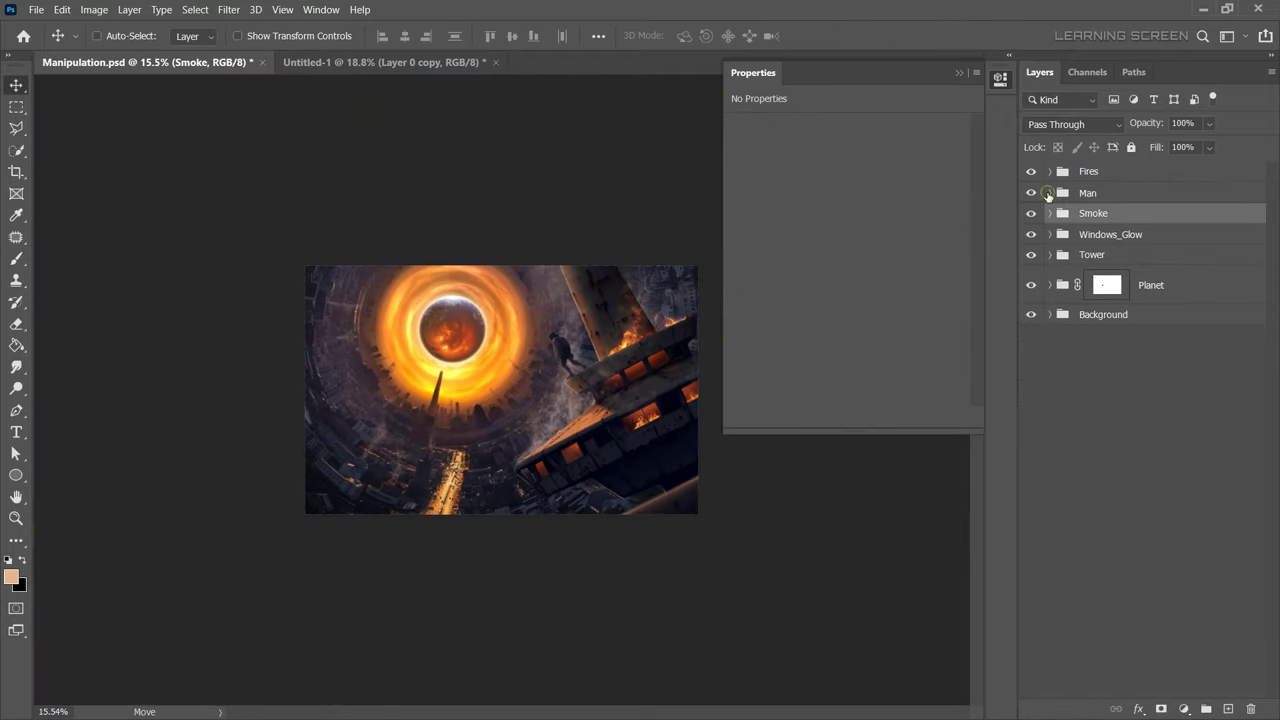
left_click(1176, 221)
left_click(957, 74)
left_click(1228, 708)
scroll(563, 342, "up", 2)
scroll(563, 342, "up", 2)
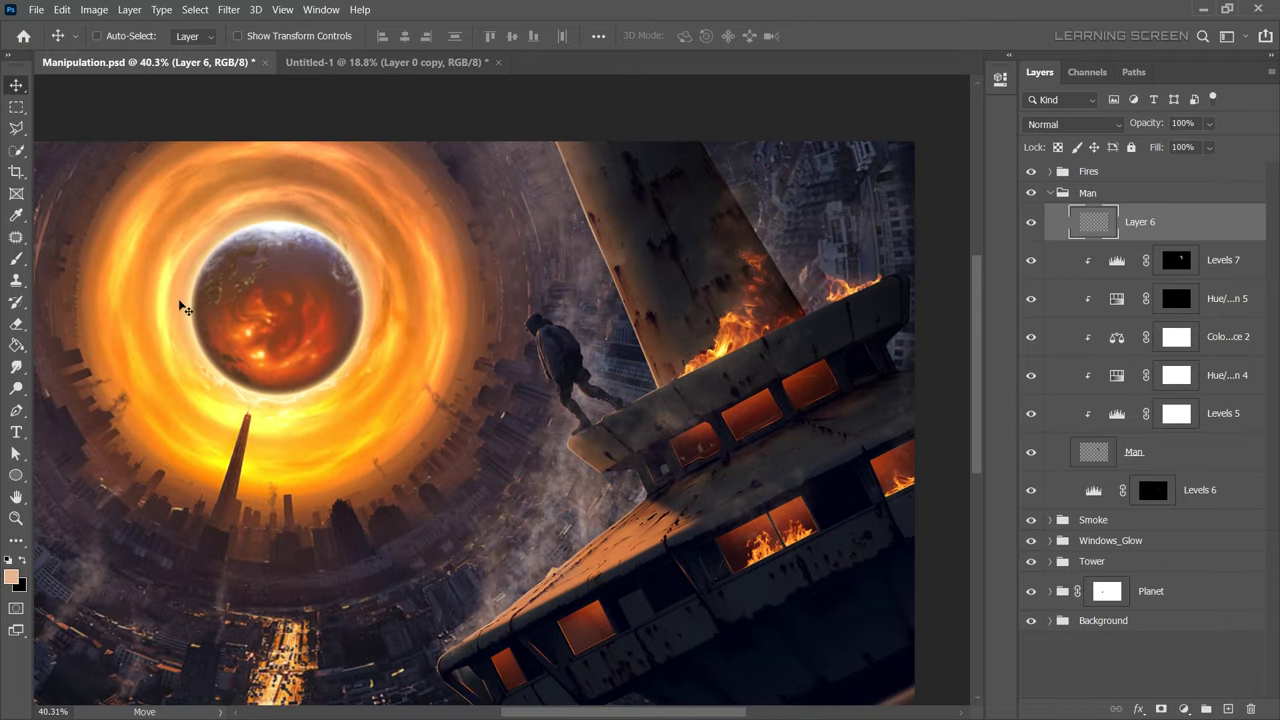
Paint a straight red vertical line beside the man with a soft round brush.
left_click(12, 577)
left_click(421, 413)
key("b")
right_click(430, 425)
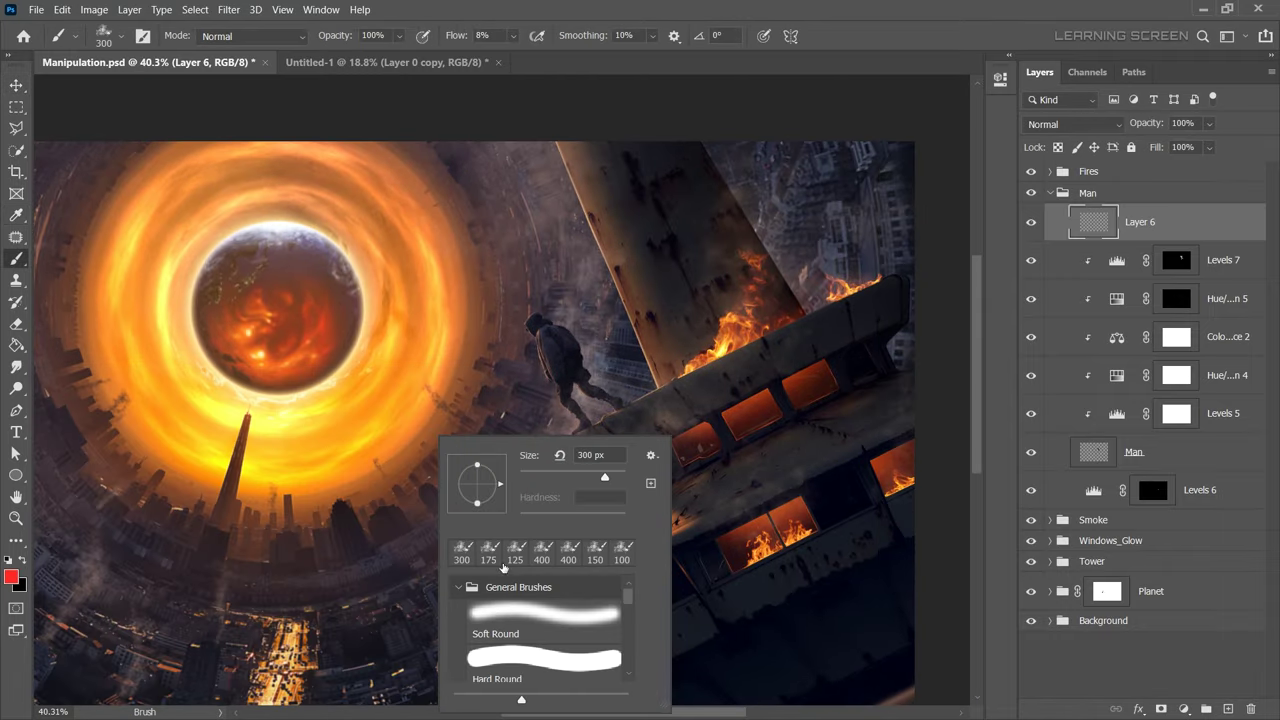
key("Escape")
left_click(514, 36)
scroll(512, 372, "up", 5)
left_click_drag(472, 88, 478, 515)
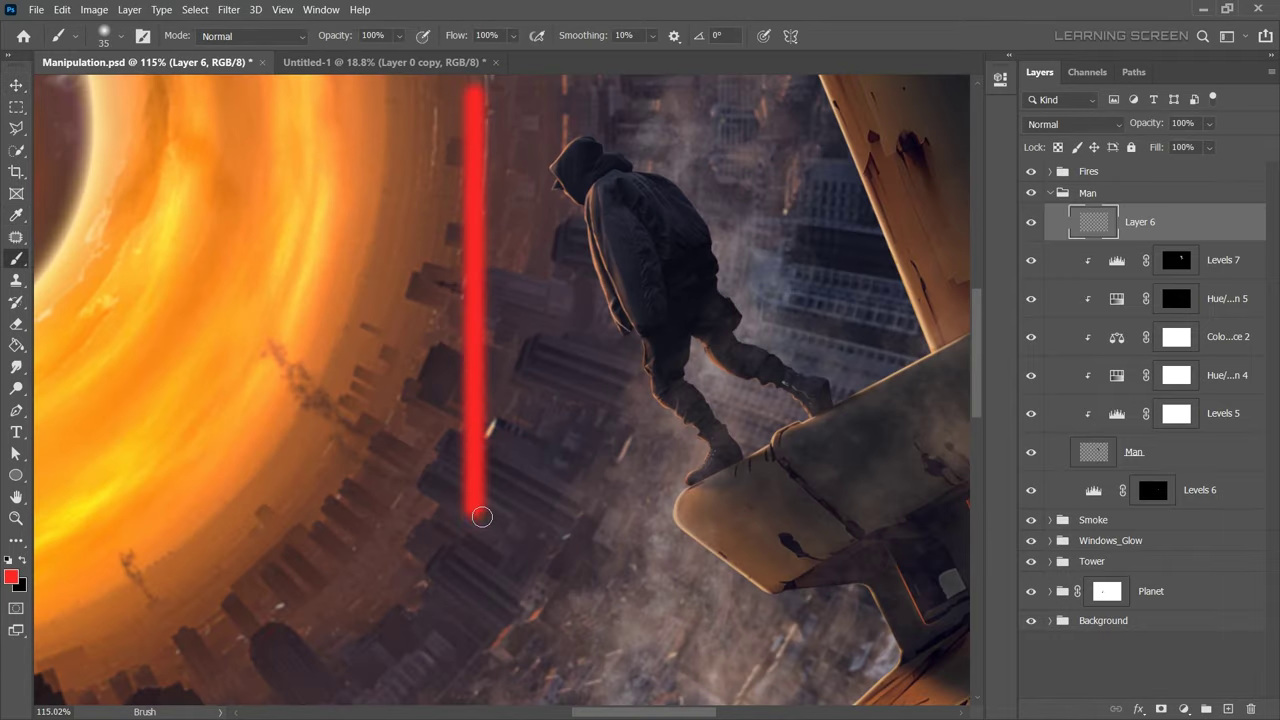
key("ctrl+z")
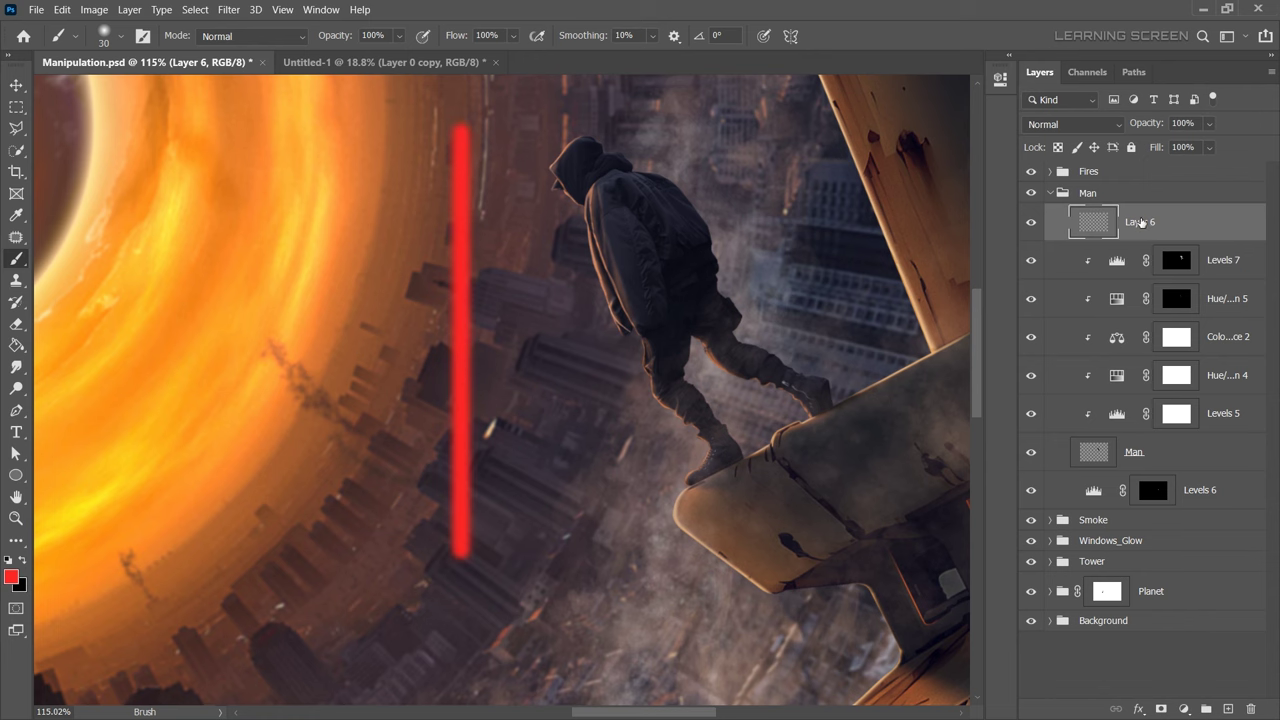
left_click(1161, 222)
type("Glow")
Duplicate the red Glow layer as 'Light', lighten it with Levels and narrow it.
key("ctrl+j")
double_click(1140, 222)
type("Light")
key("Return")
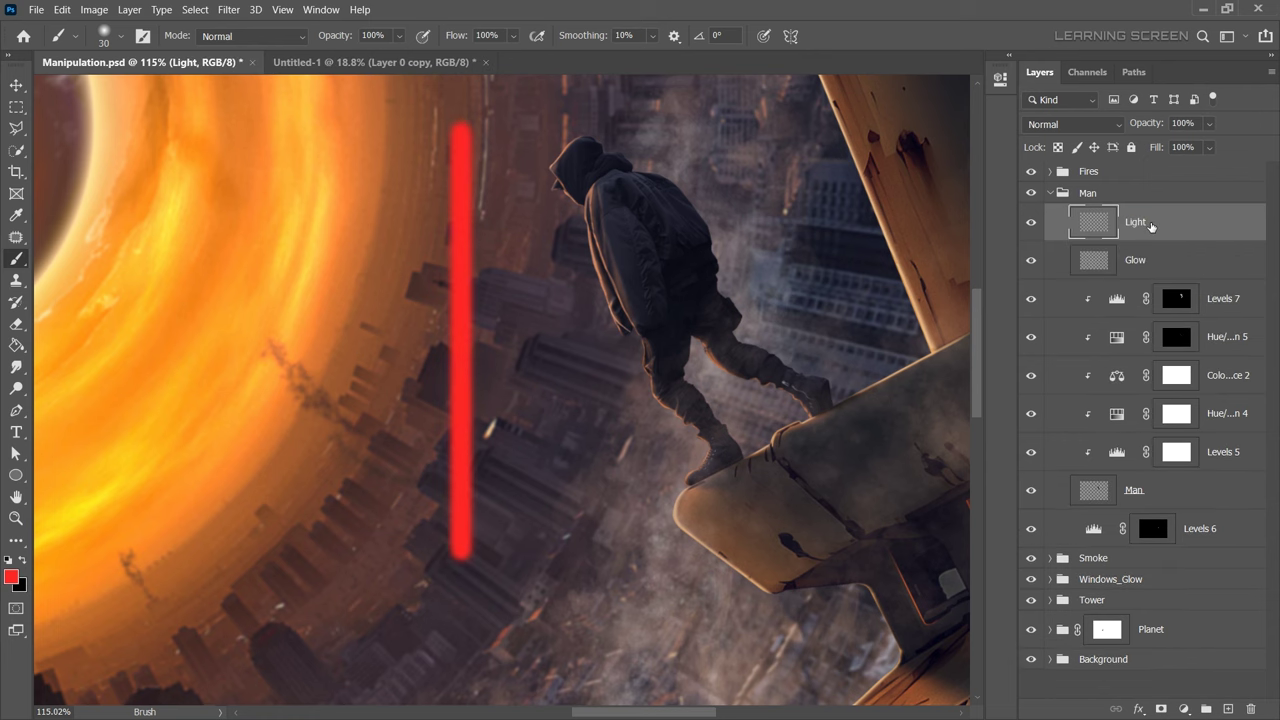
scroll(449, 215, "up", 4)
left_click(94, 9)
left_click(275, 63)
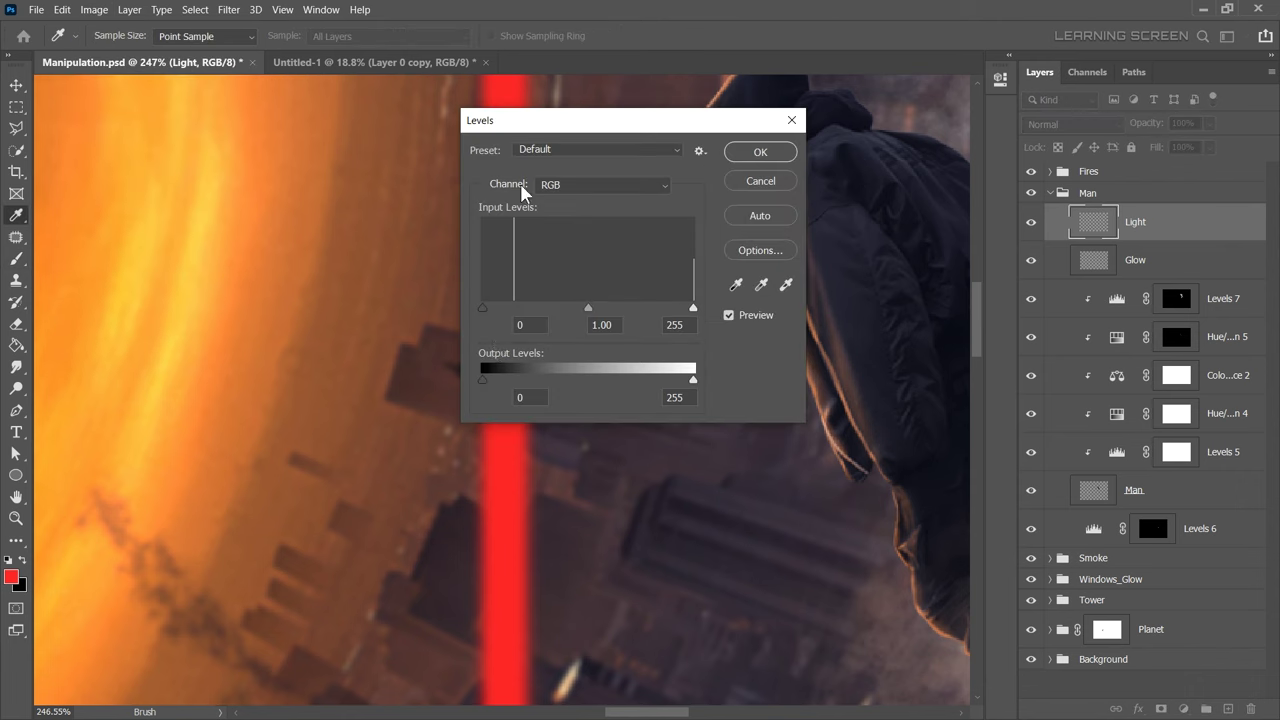
left_click_drag(661, 427, 716, 428)
key("Return")
key("ctrl+t")
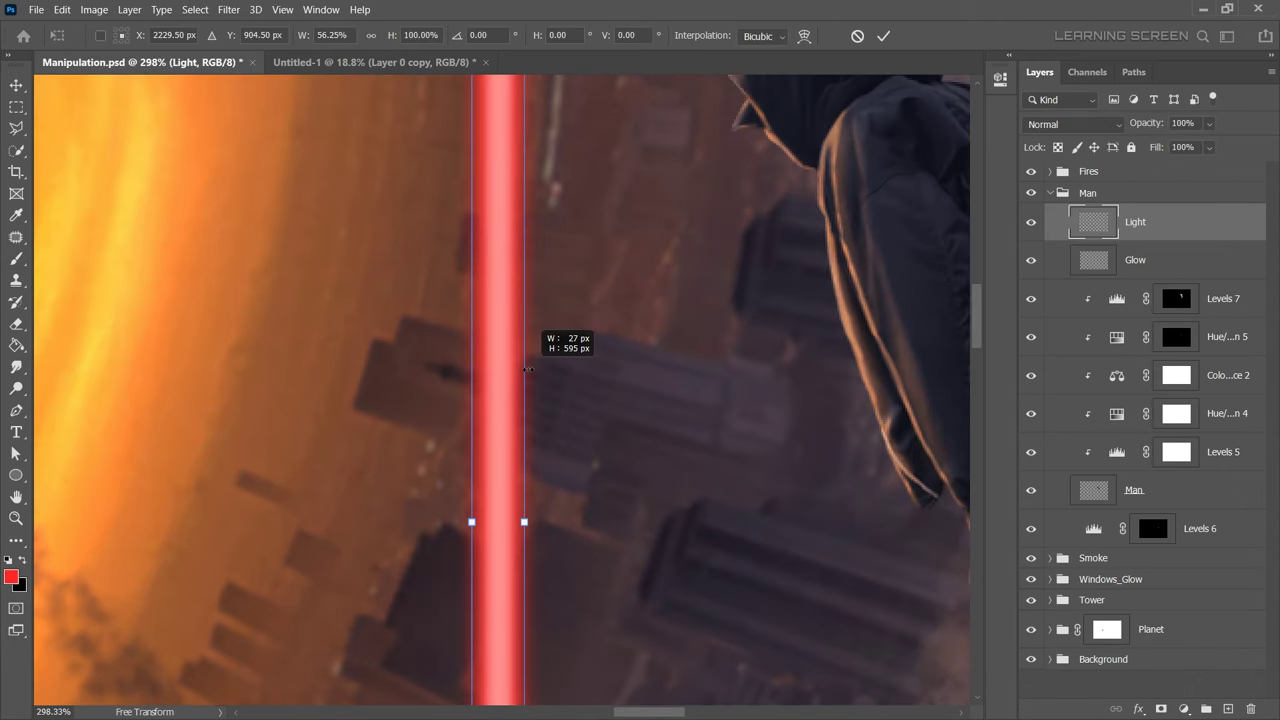
key("Return")
Duplicate Light as 'Core', brighten it to white with Levels and narrow it to a thin strip.
key("ctrl+j")
double_click(1135, 221)
type("Core")
key("Return")
left_click(94, 9)
left_click(275, 63)
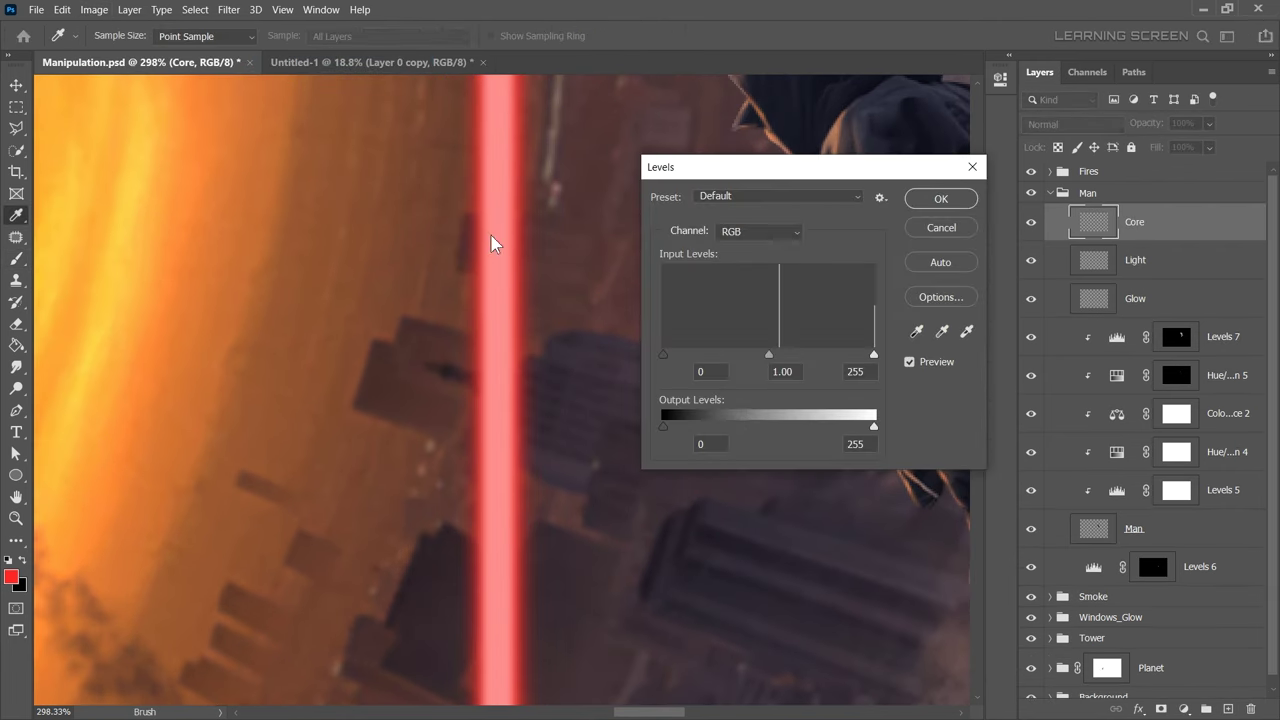
left_click_drag(661, 427, 874, 427)
left_click(941, 198)
key("ctrl+t")
left_click_drag(520, 394, 502, 394)
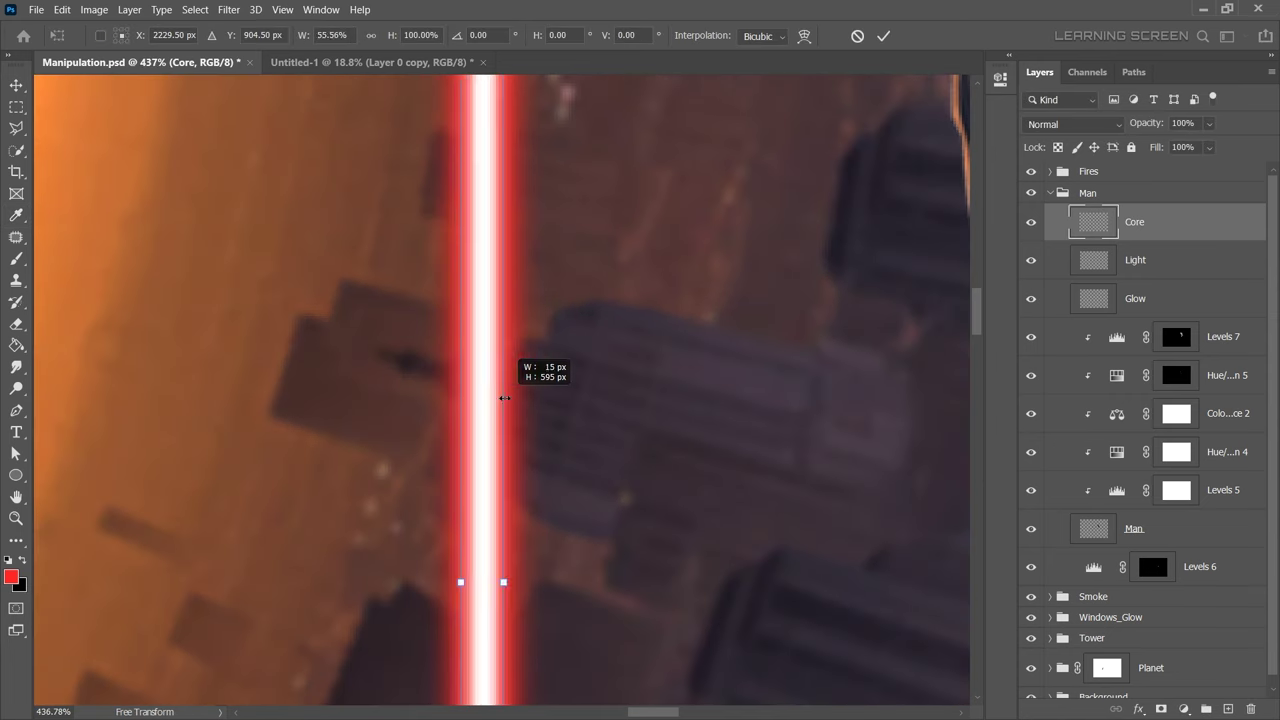
key("Return")
Merge the Core, Light and Glow layers into one blade layer.
key("b")
key("ctrl+0")
key("v")
scroll(585, 233, "up", 2)
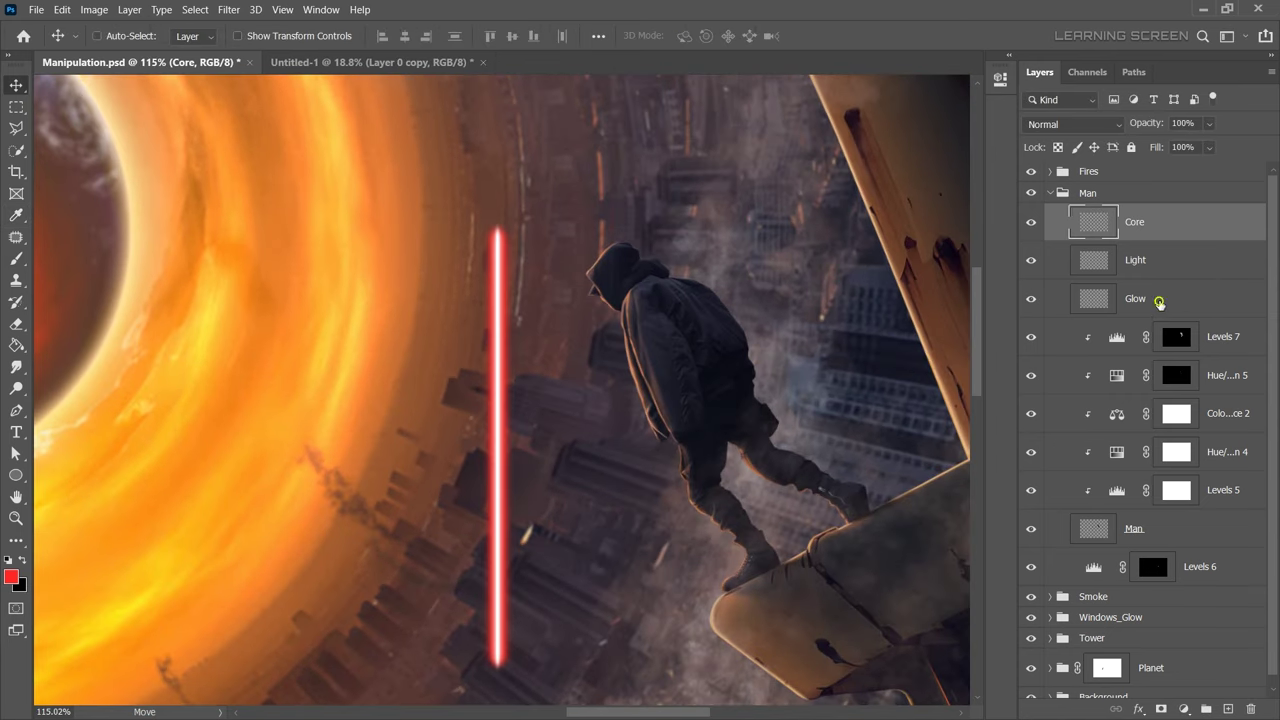
left_click(1159, 298, "shift")
key("ctrl+e")
Set the merged blade layer to Color Dodge blending.
key("m")
left_click_drag(452, 186, 600, 234)
key("ctrl+d")
scroll(523, 256, "up", 3)
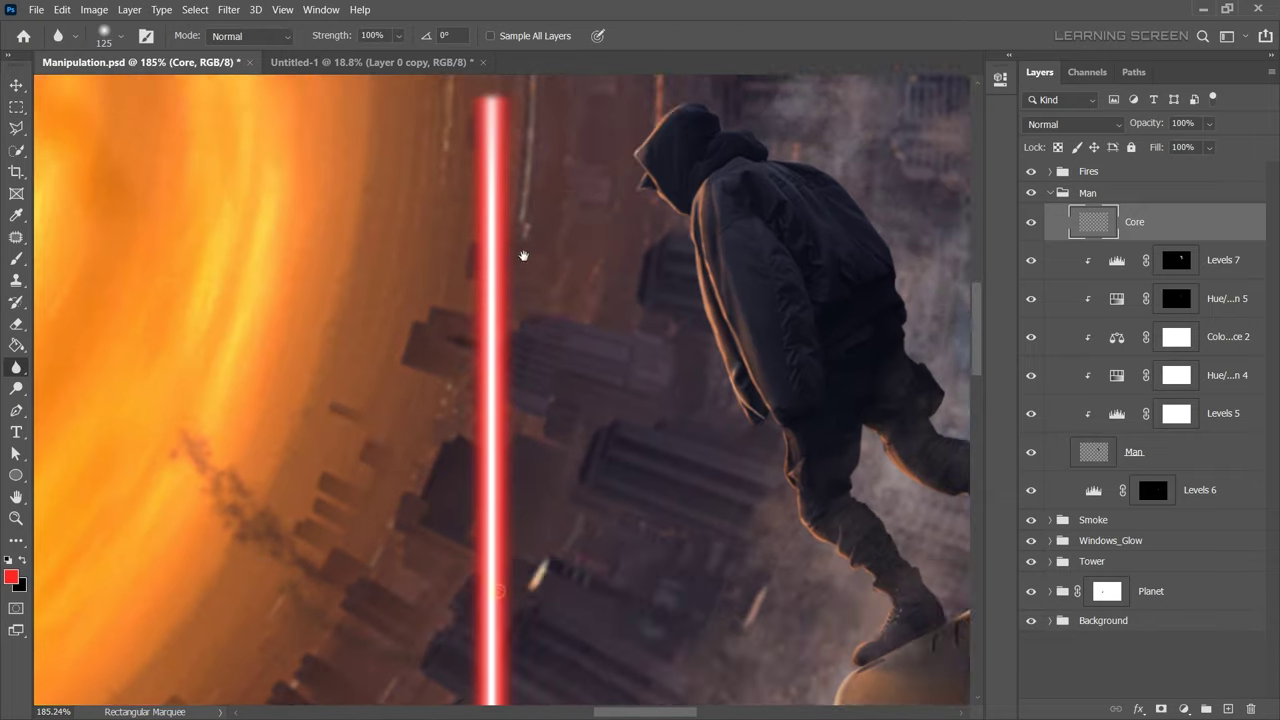
scroll(523, 256, "down", 5)
left_click(1070, 124)
left_click(1090, 297)
Tilt the blade into the man's hands and move its layer below the man.
key("ctrl+t")
left_click_drag(515, 270, 375, 420)
scroll(515, 423, "up", 3)
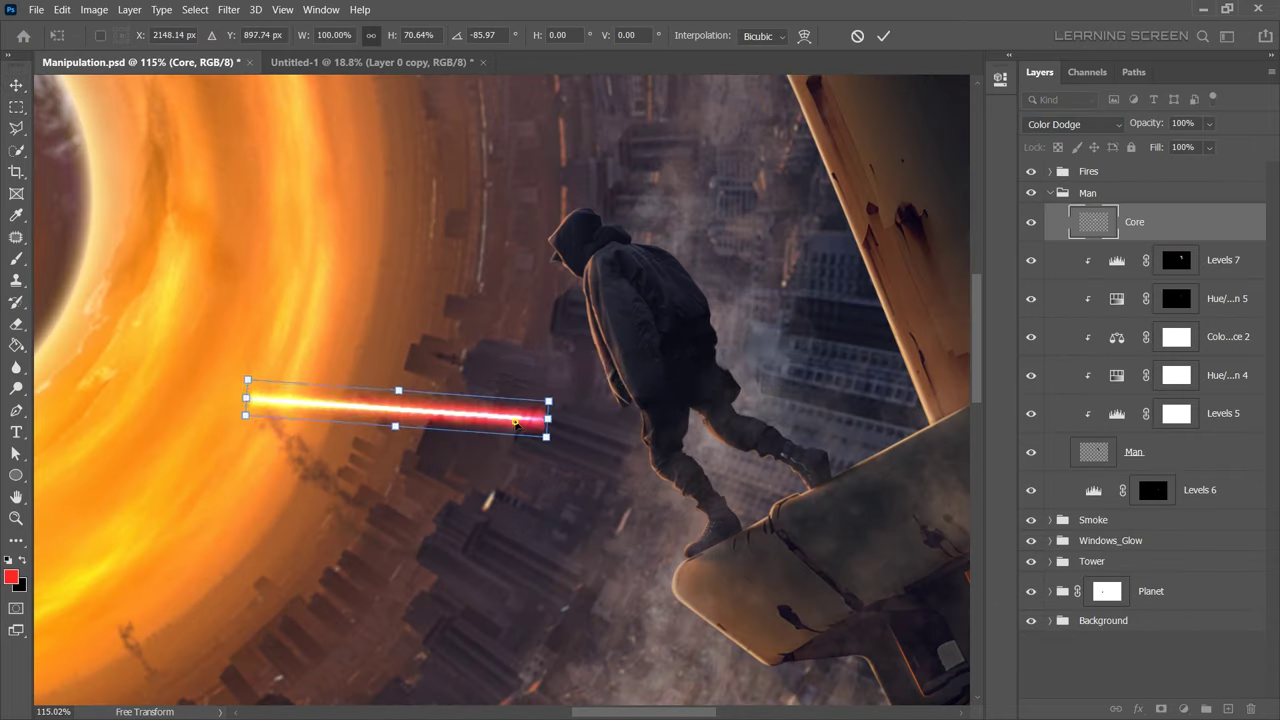
left_click_drag(515, 423, 760, 340)
key("Return")
key("ctrl+bracketleft")
Set the blade's blending mode back to Normal.
scroll(500, 380, "down", 4)
scroll(500, 380, "up", 3)
left_click(1070, 124)
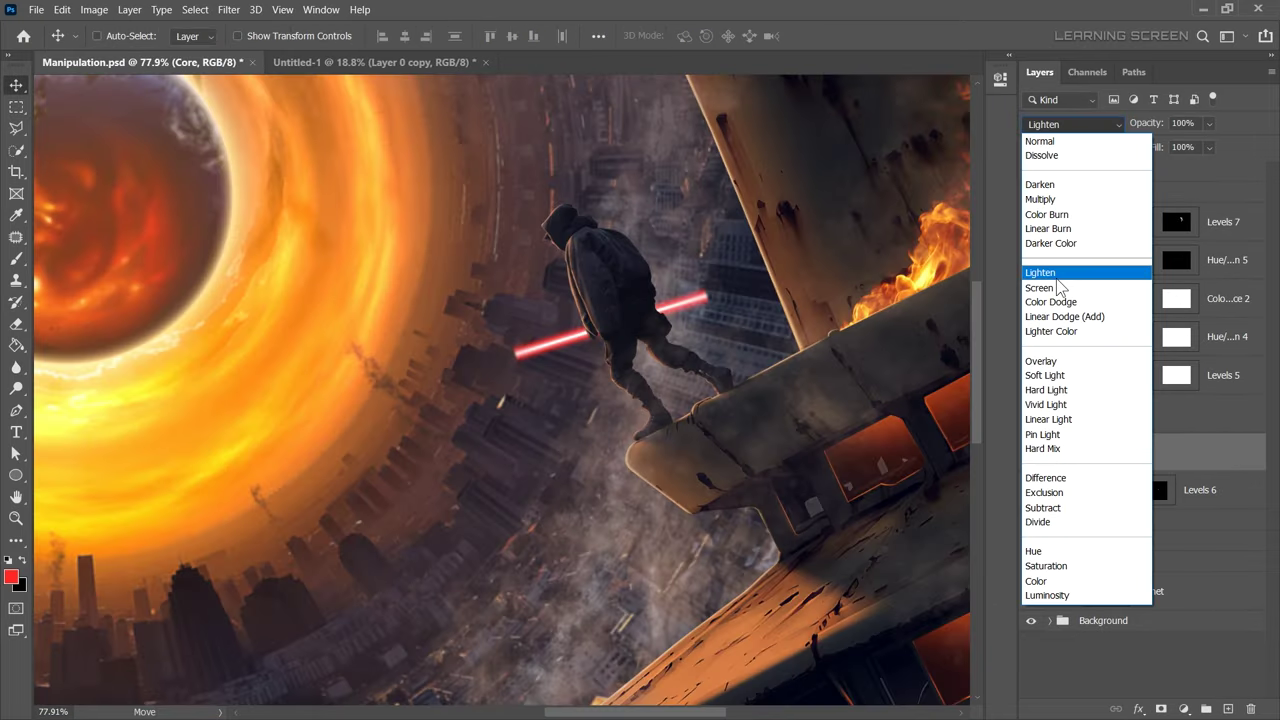
left_click(1040, 141)
scroll(666, 306, "up", 3)
scroll(666, 306, "down", 1)
Distort the blade, pulling its left end downward to fit the grip.
key("ctrl+t")
right_click(663, 270)
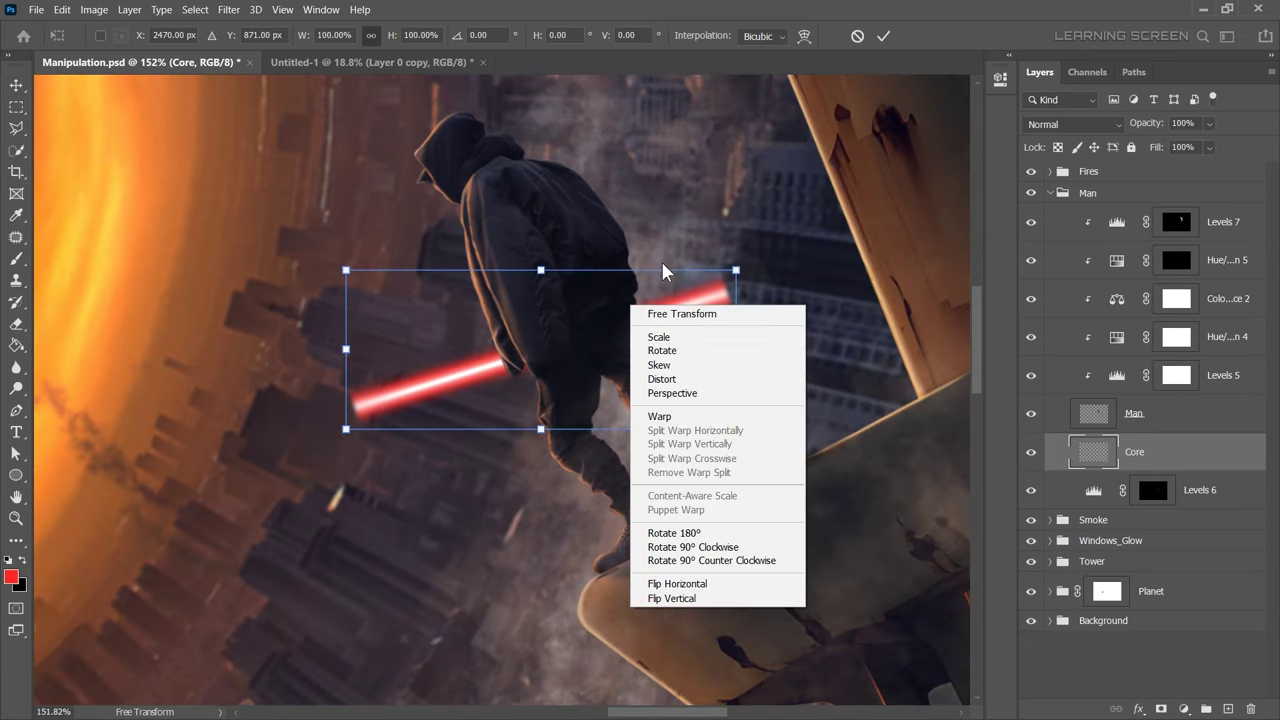
left_click(668, 418)
left_click_drag(345, 270, 340, 372)
key("ctrl+z")
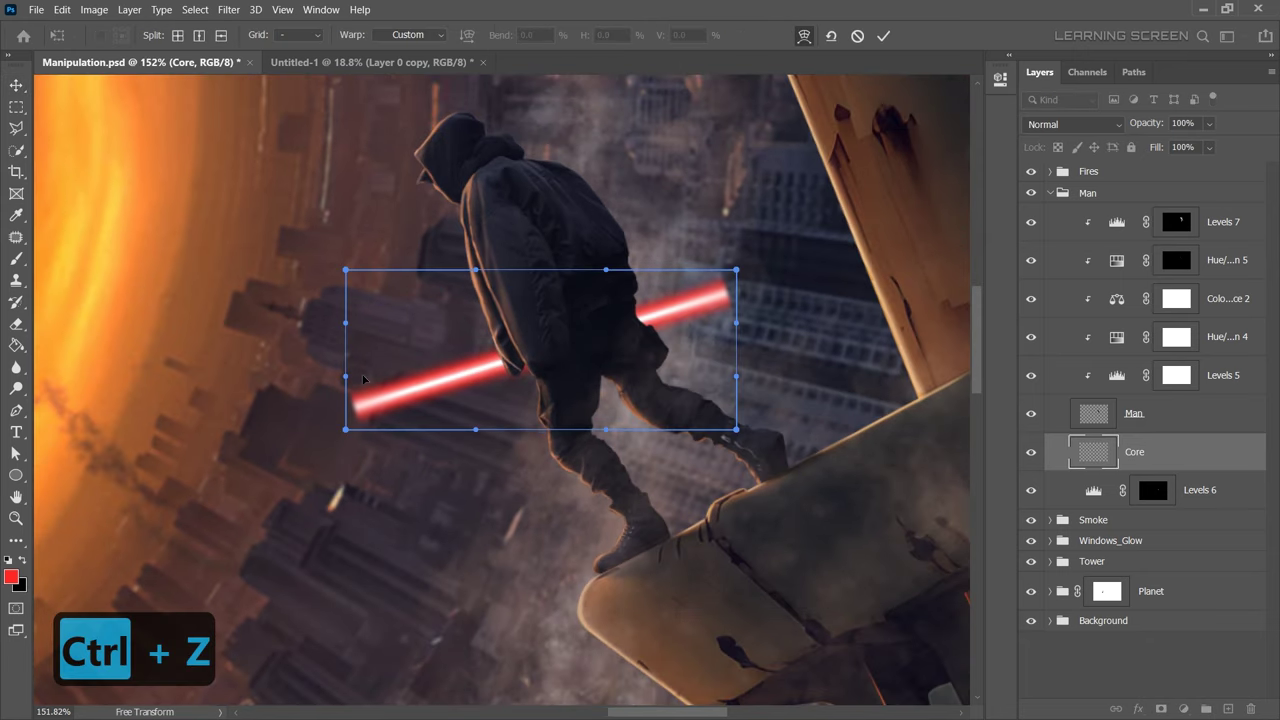
right_click(454, 289)
left_click(494, 364)
left_click_drag(345, 270, 349, 334)
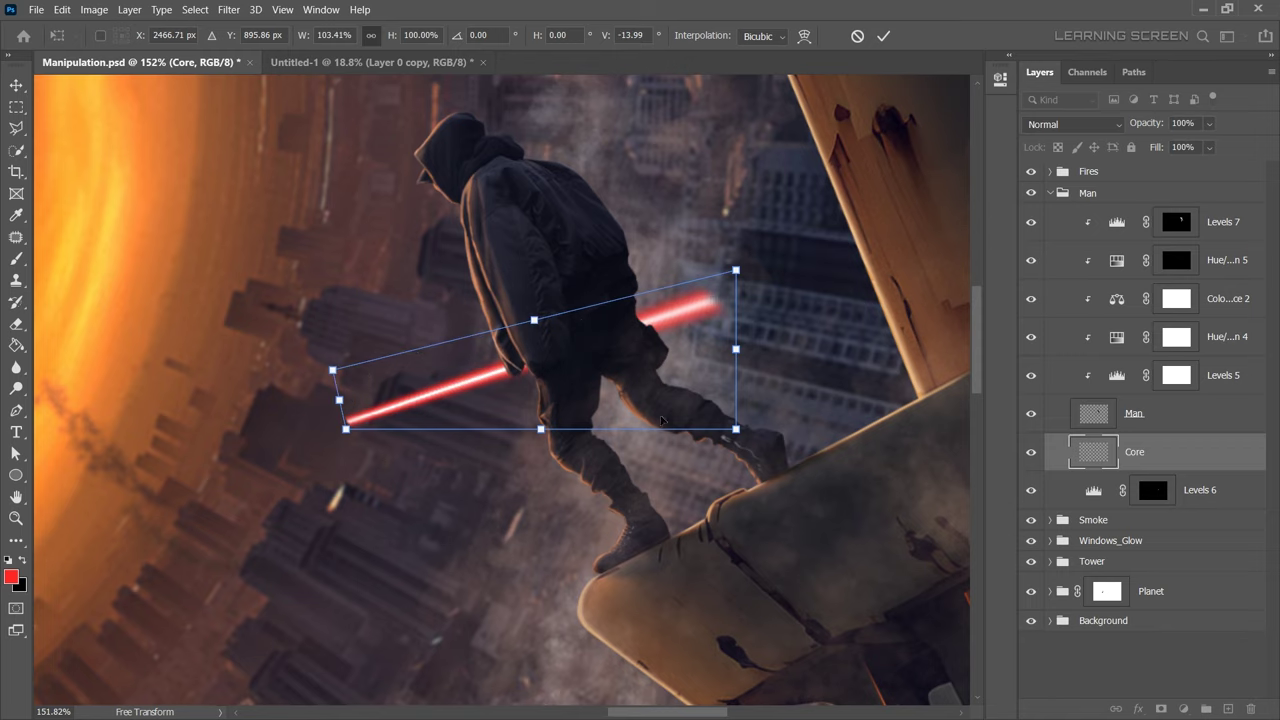
key("Return")
Erase stray blade edges with the Eraser.
scroll(330, 340, "down", 2)
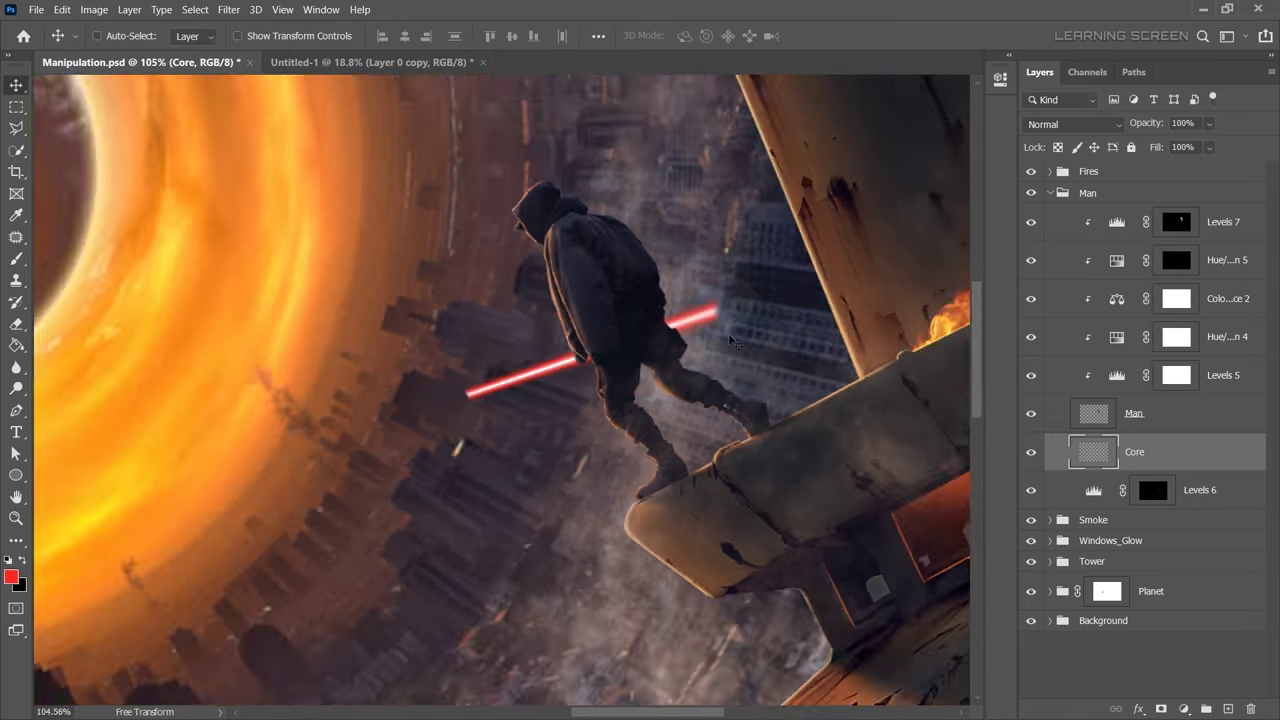
scroll(400, 350, "down", 2)
scroll(486, 371, "up", 4)
scroll(540, 340, "up", 2)
scroll(540, 340, "up", 2)
key("e")
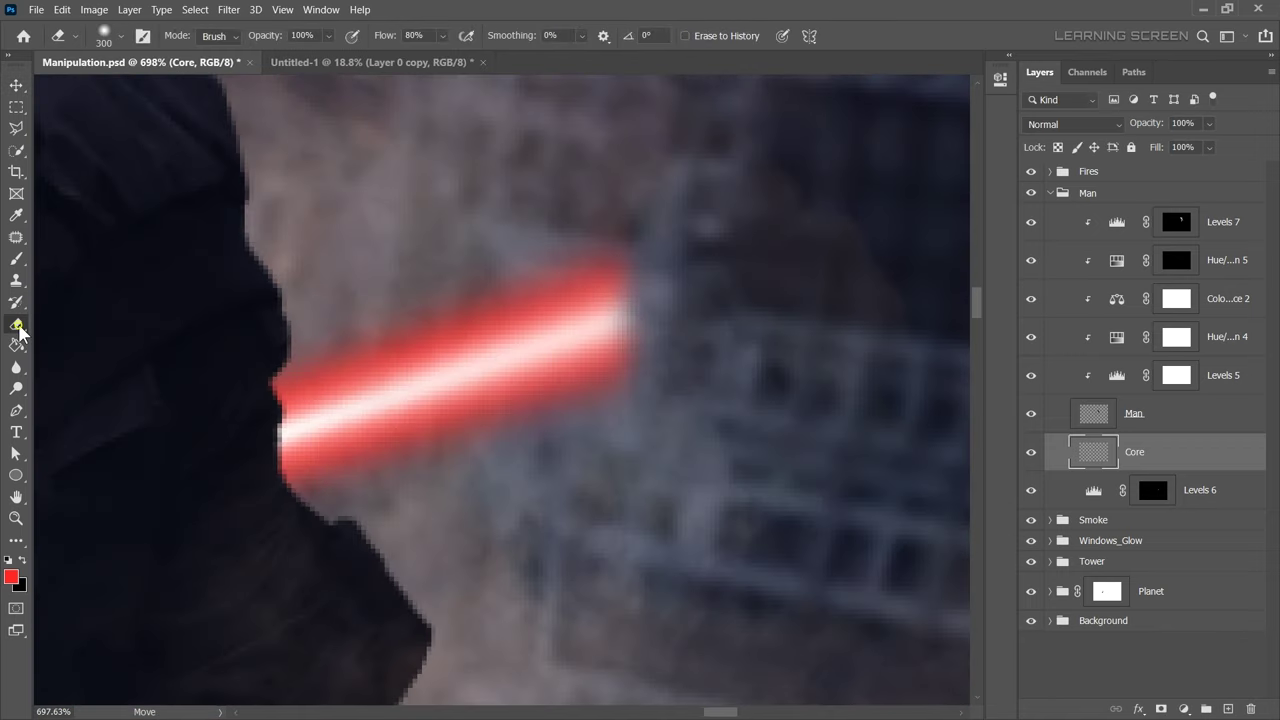
scroll(647, 288, "down", 3)
scroll(263, 543, "up", 3)
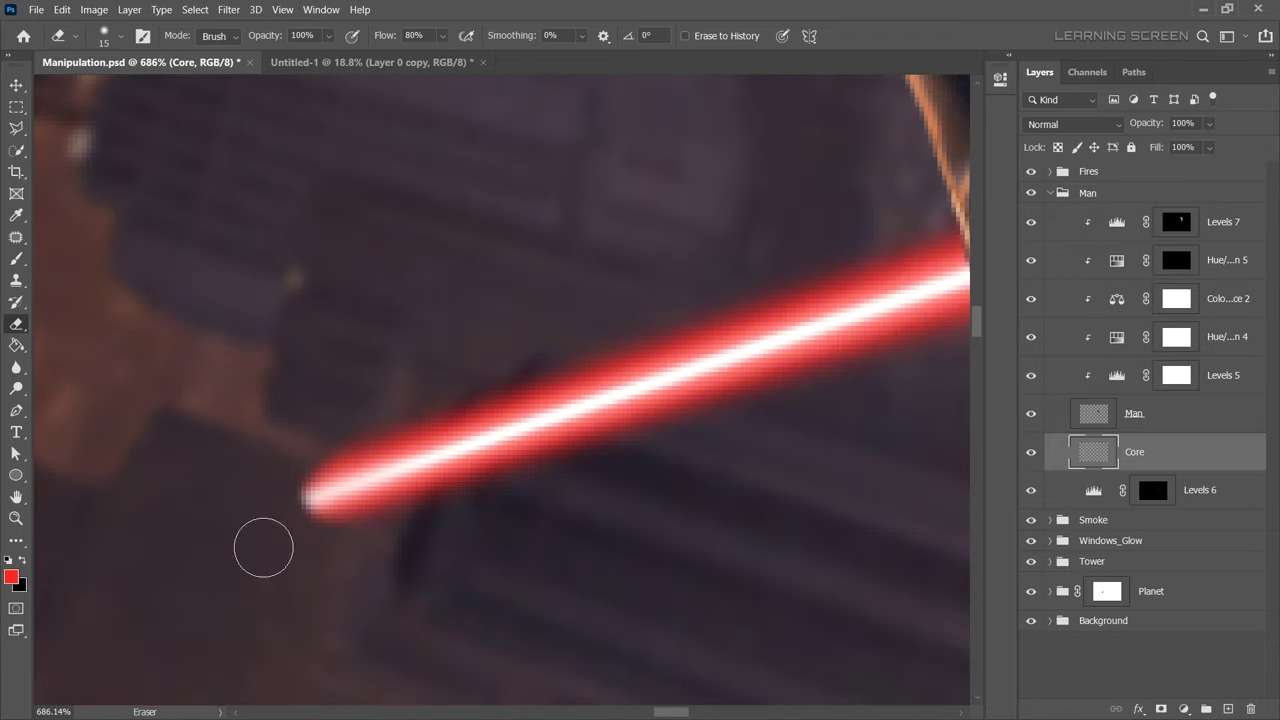
scroll(263, 543, "down", 4)
key("v")
Shift the blade's hue to +15 with Hue/Saturation, toward red-orange.
left_click(93, 10)
key("ctrl+u")
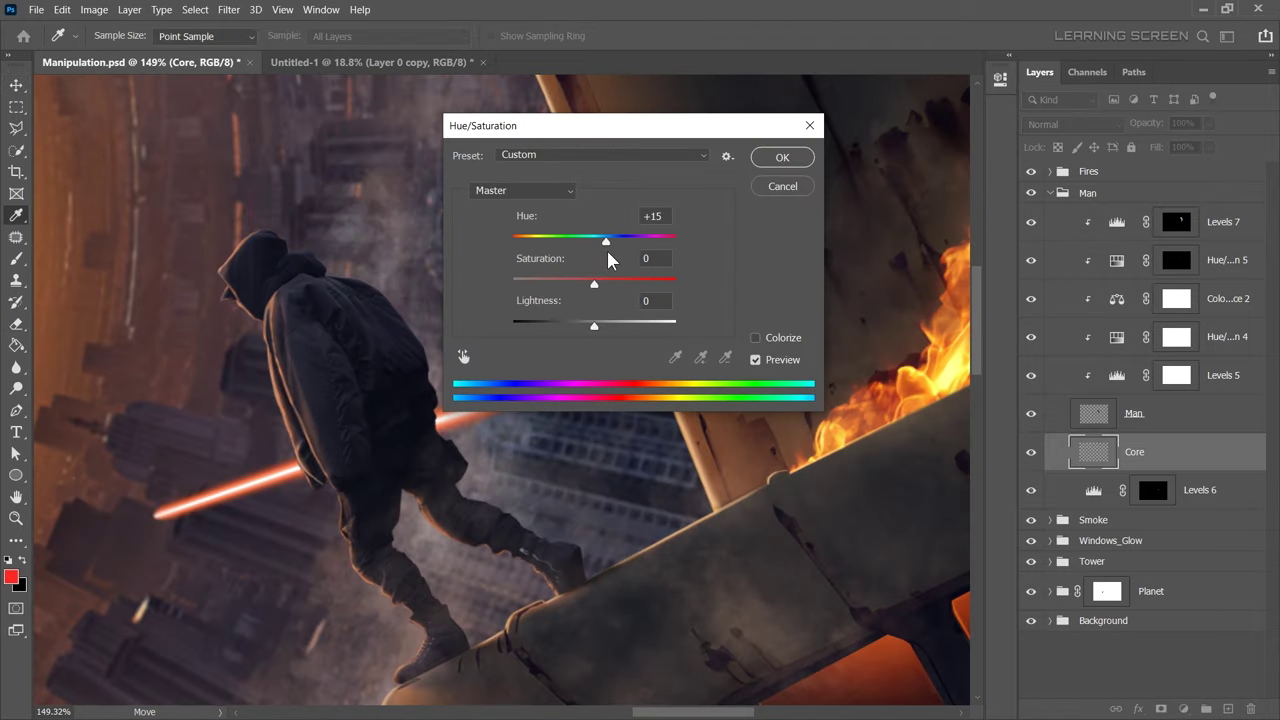
left_click_drag(606, 247, 601, 247)
key("Return")
scroll(527, 329, "down", 5)
scroll(527, 329, "up", 4)
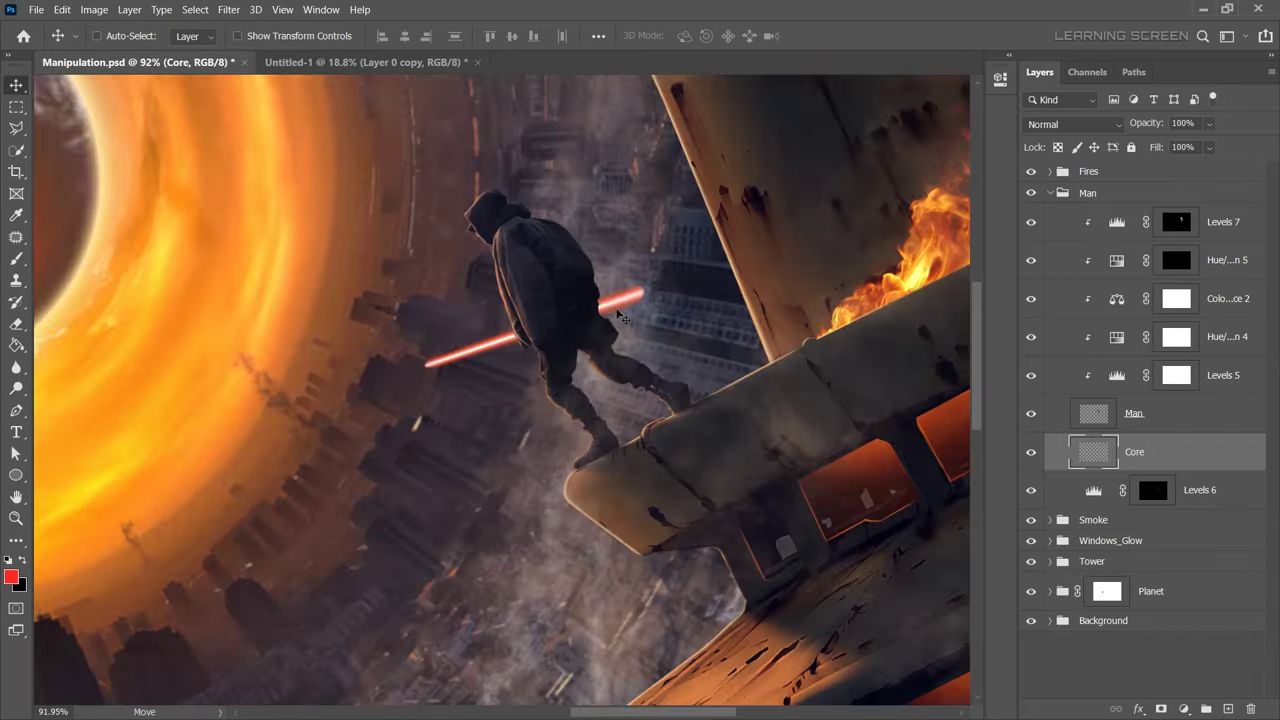
scroll(527, 329, "up", 4)
Add a Colorize Hue/Saturation adjustment atop the Man group, tinted orange with raised saturation.
left_click(1210, 221)
left_click(1184, 709)
left_click(1190, 556)
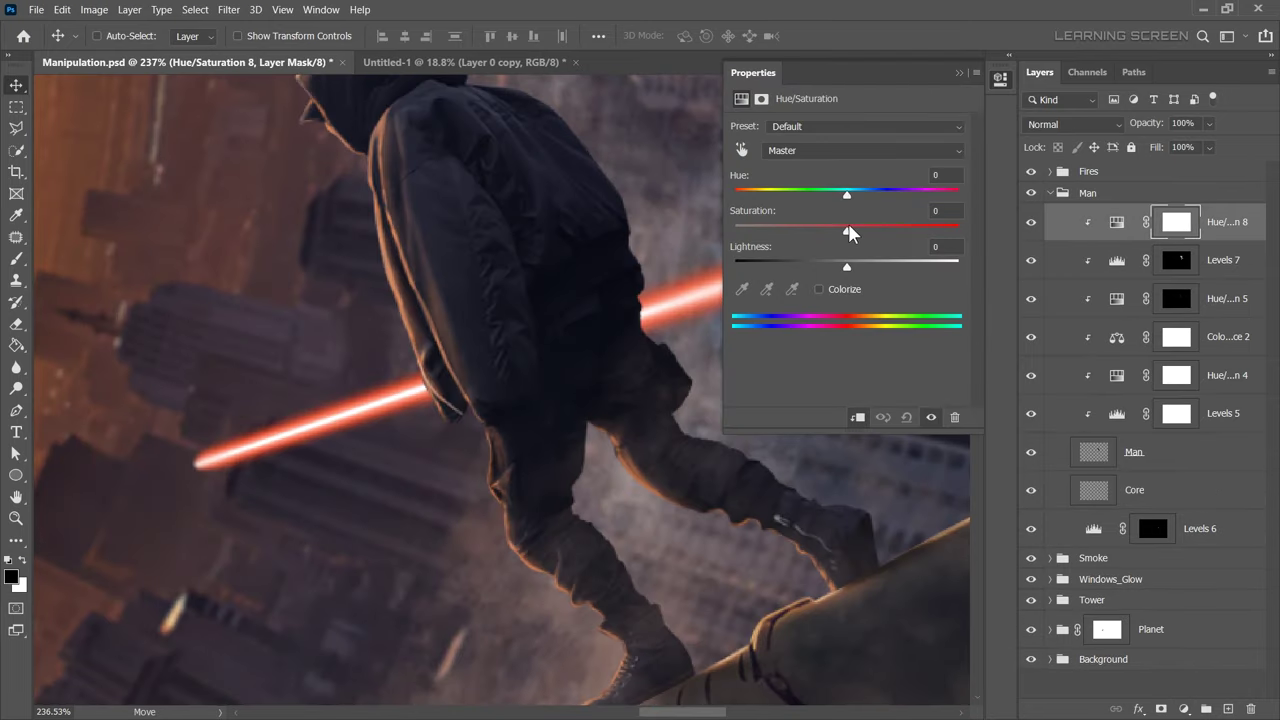
left_click(819, 289)
left_click_drag(791, 226, 898, 230)
left_click_drag(736, 192, 745, 192)
left_click_drag(847, 266, 874, 266)
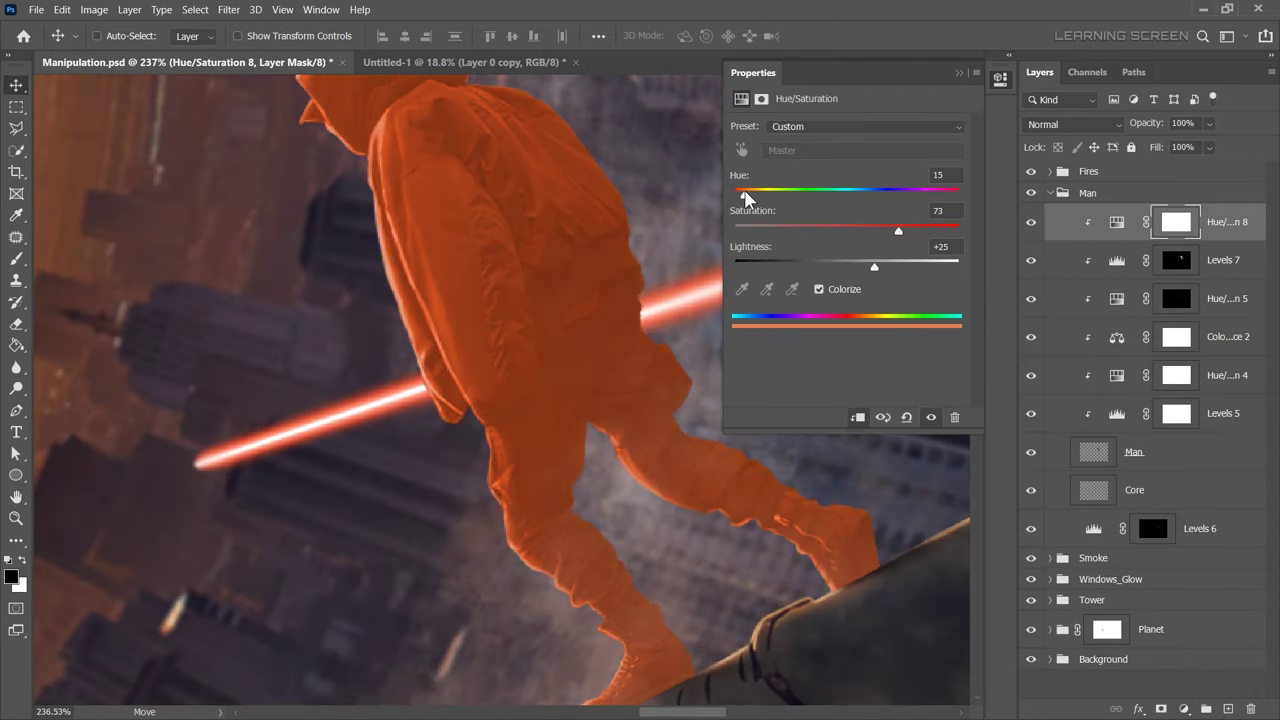
Invert the adjustment's mask and set up a fine white brush on it.
key("ctrl+i")
key("b")
left_click(25, 561)
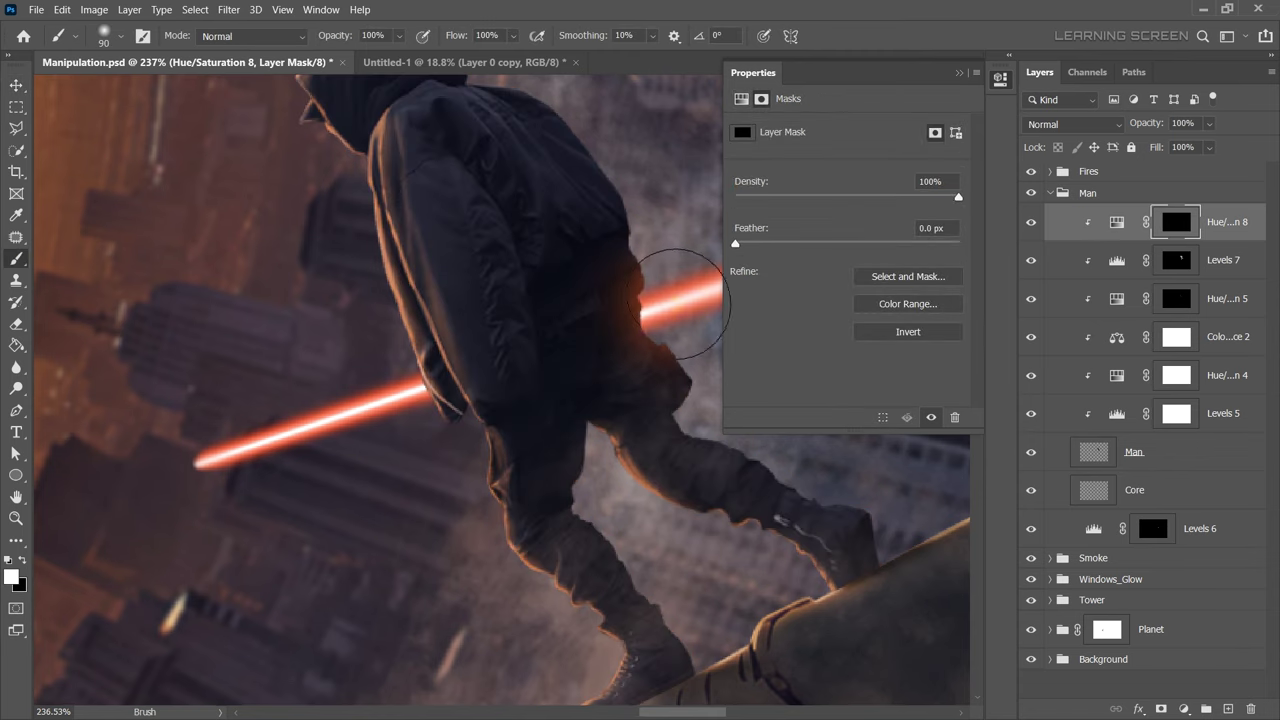
key("ctrl+z")
key("bracketleft")
scroll(341, 460, "down", 5)
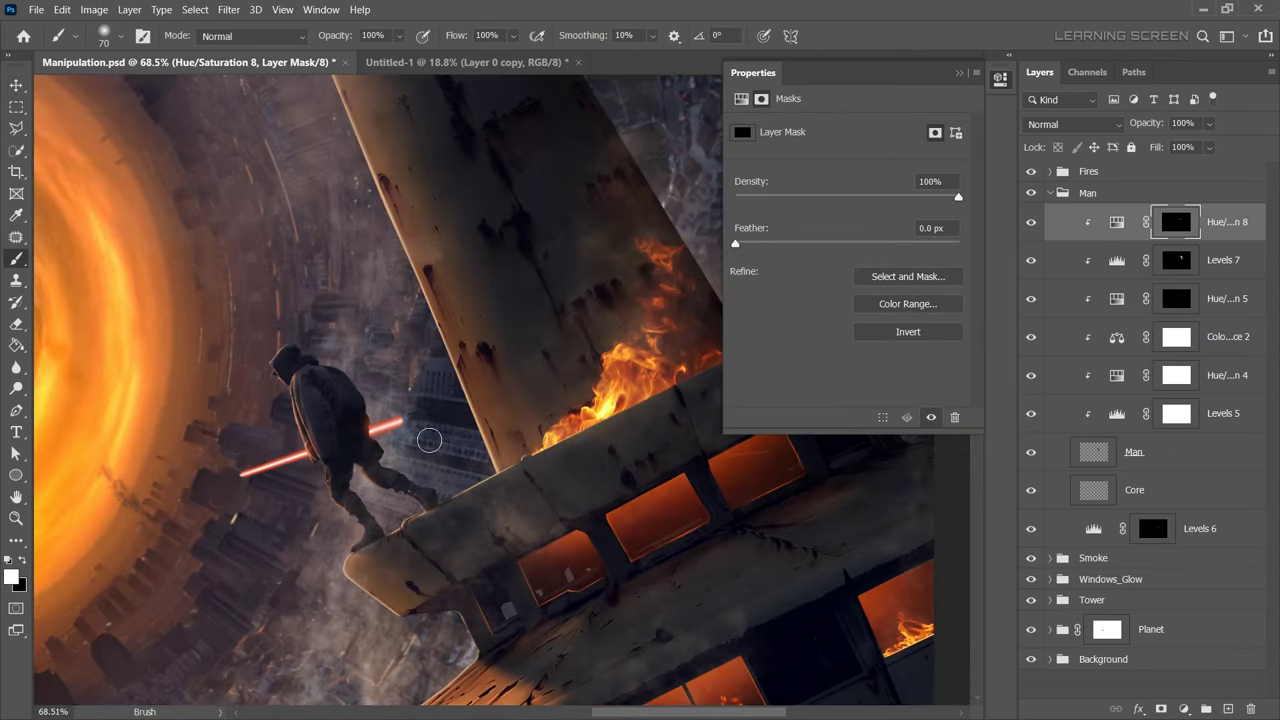
scroll(318, 300, "up", 8)
scroll(318, 300, "up", 5)
key("bracketleft")
key("bracketleft")
key("bracketleft")
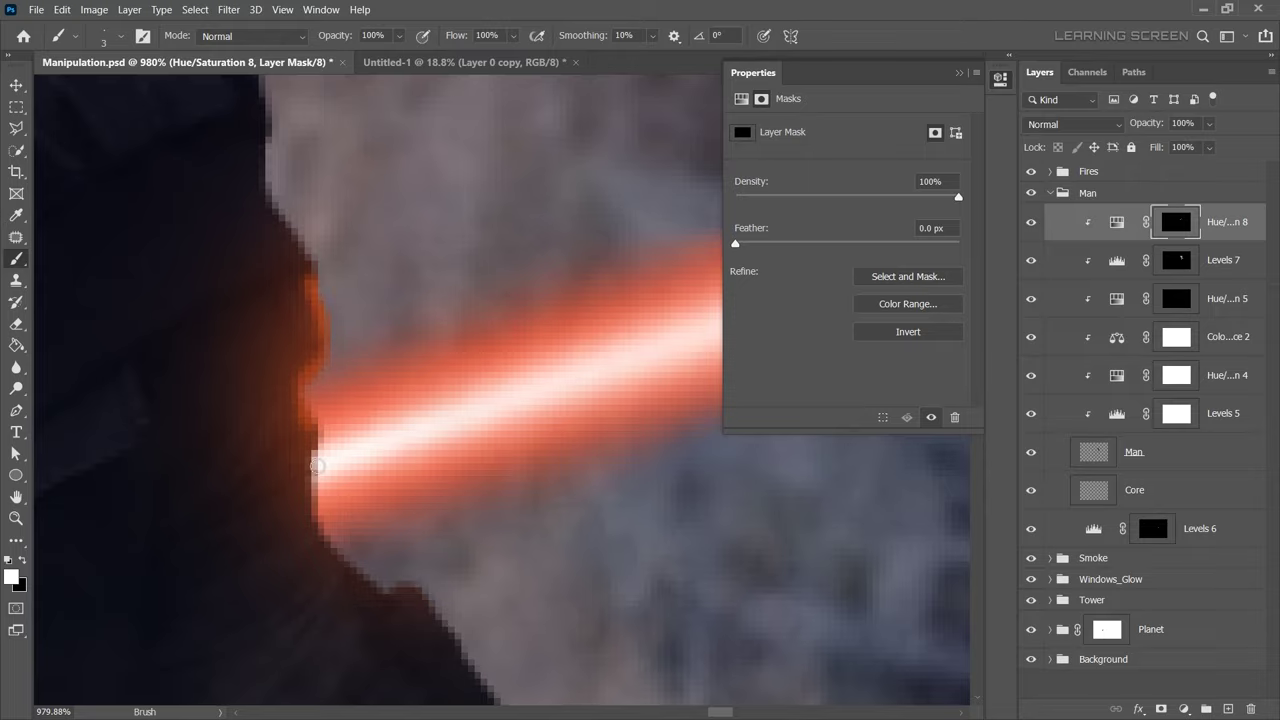
Paint thin rim light along the man's edges facing the saber.
scroll(316, 466, "down", 5)
scroll(316, 466, "down", 3)
scroll(603, 544, "up", 6)
scroll(603, 544, "up", 2)
key("bracketright")
key("bracketright")
key("bracketright")
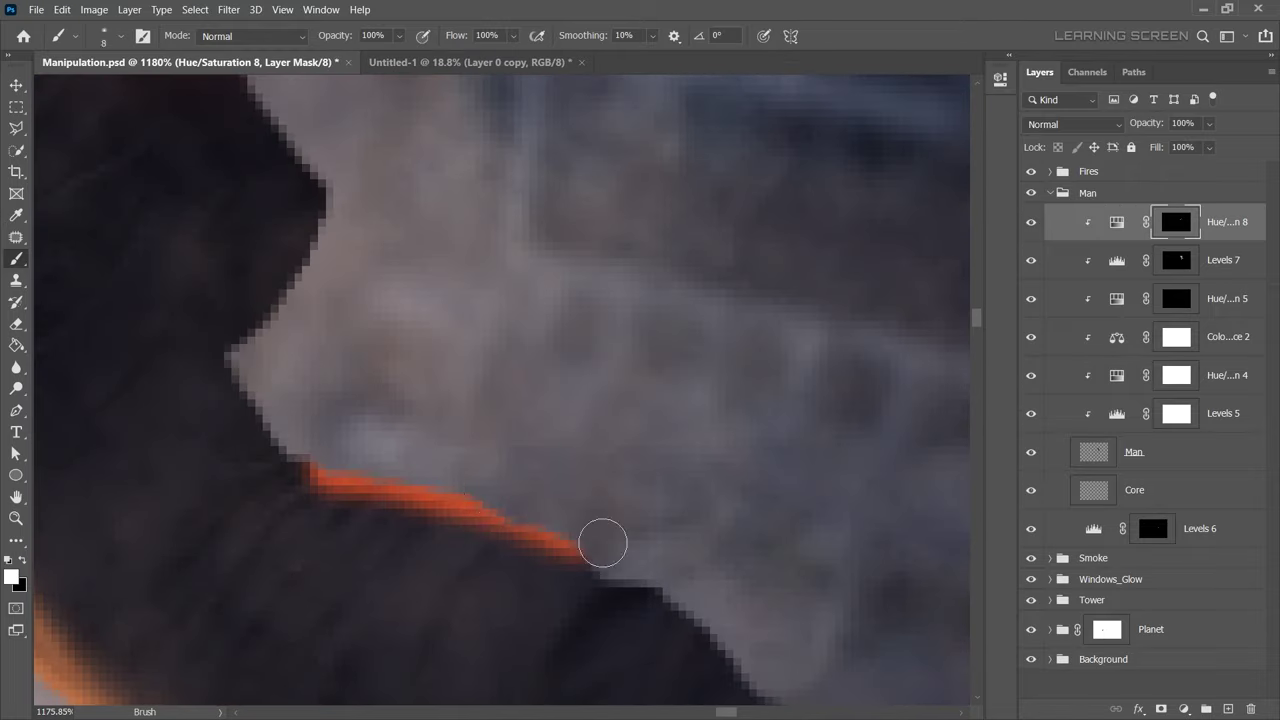
scroll(603, 544, "down", 6)
scroll(373, 190, "up", 5)
scroll(373, 190, "down", 4)
scroll(373, 190, "up", 2)
key("bracketright")
key("bracketright")
key("bracketright")
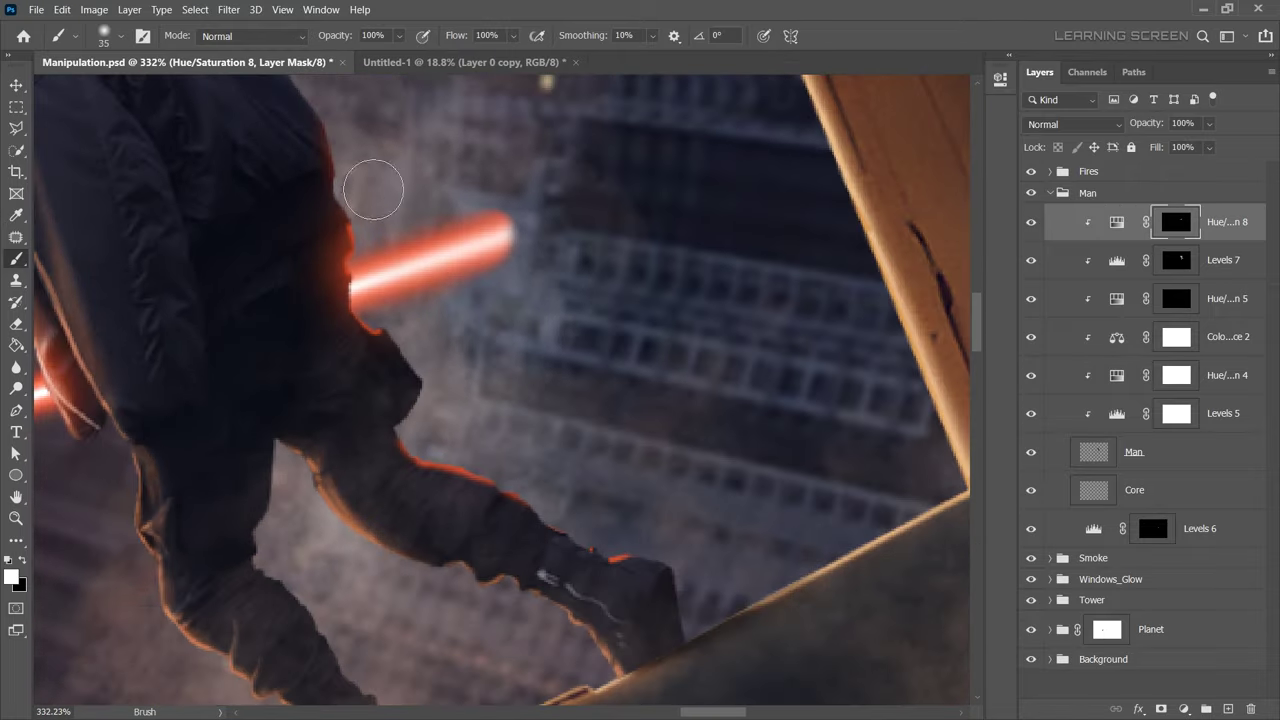
scroll(373, 190, "up", 3)
scroll(403, 586, "down", 2)
Soften the rim light edges with the Blur tool.
key("r")
scroll(737, 614, "up", 4)
scroll(474, 575, "down", 9)
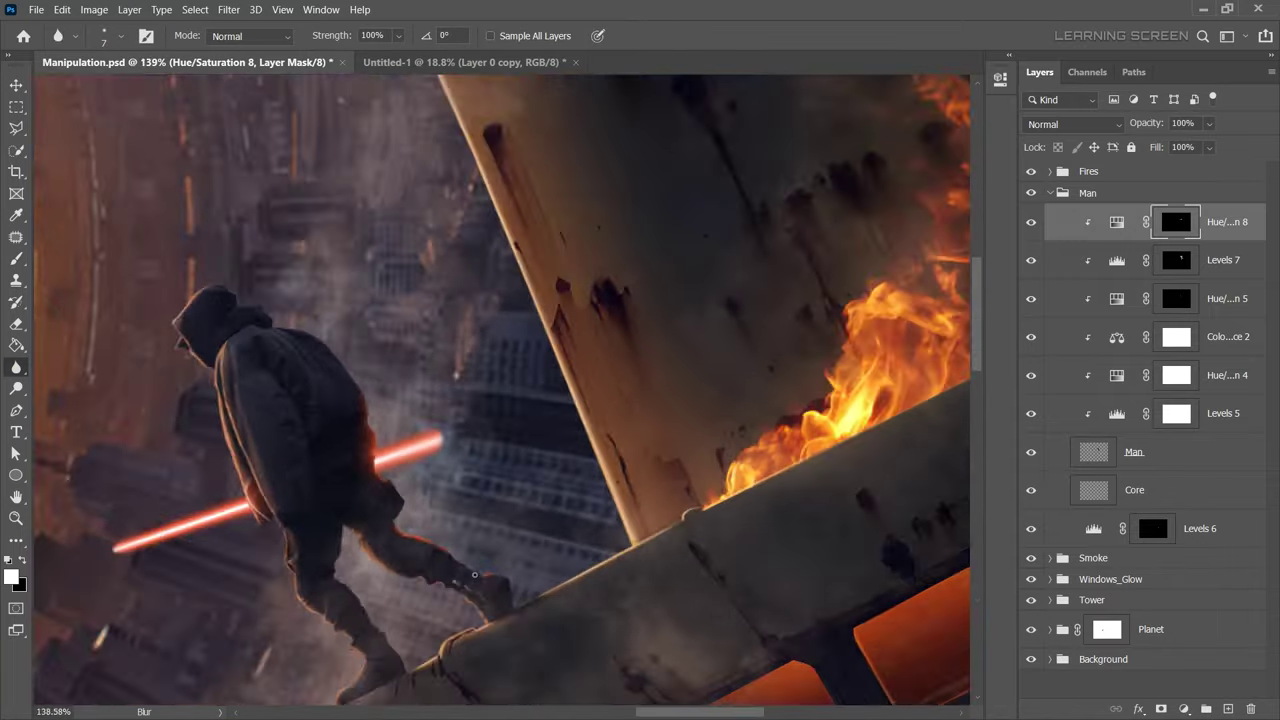
scroll(629, 291, "down", 5)
scroll(629, 291, "down", 1)
scroll(583, 314, "up", 7)
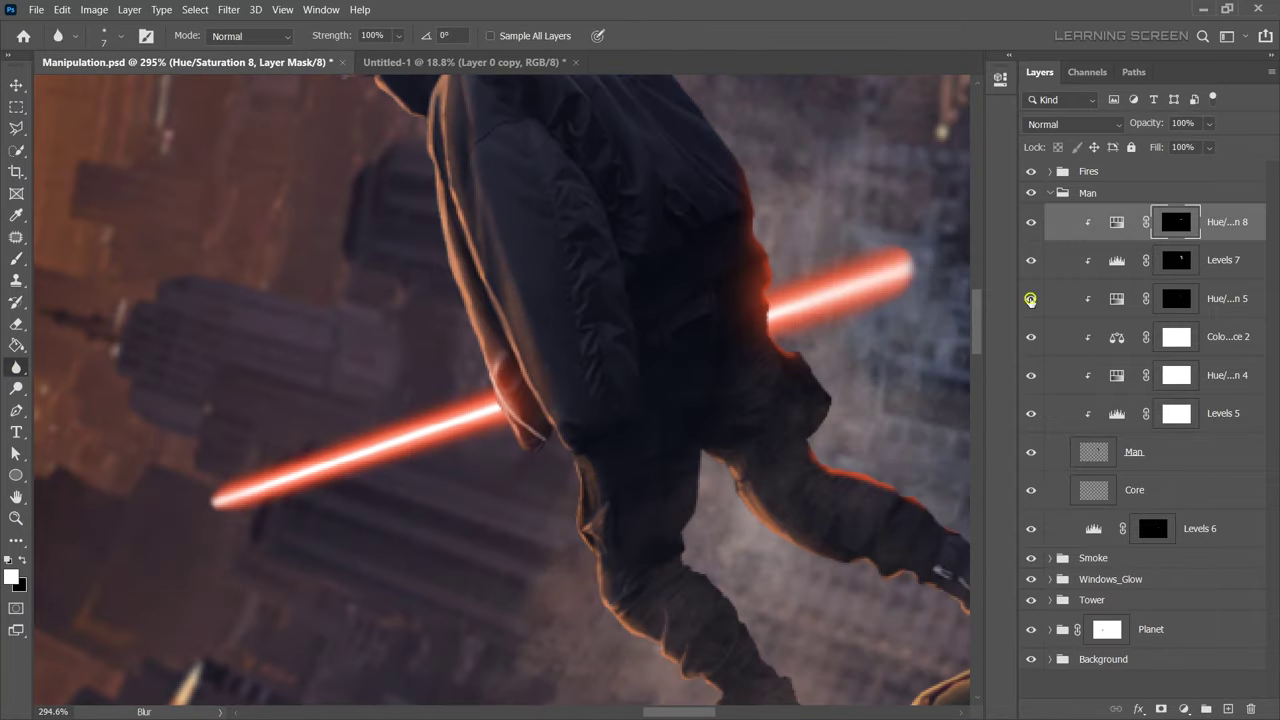
Duplicate Hue/Saturation 5 below the original and blend the copy as Color Dodge.
double_click(1116, 298)
scroll(318, 421, "down", 5)
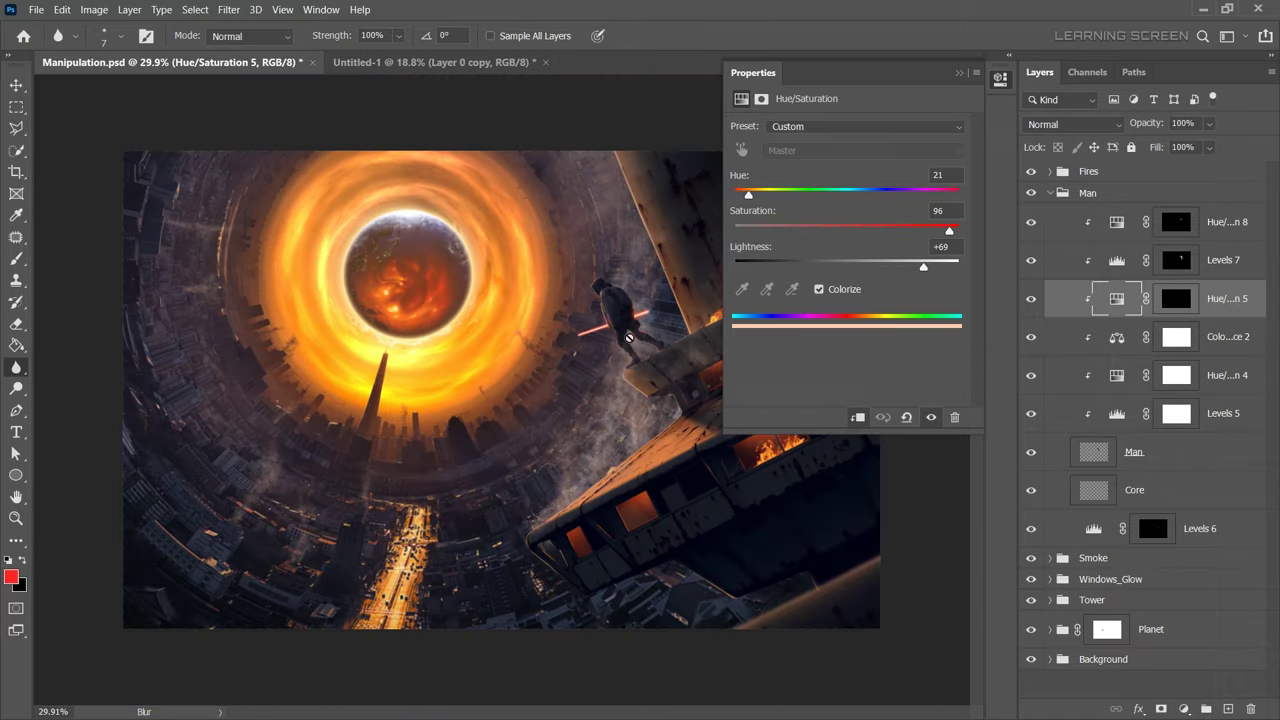
scroll(318, 421, "up", 3)
key("ctrl+j")
key("ctrl+bracketleft")
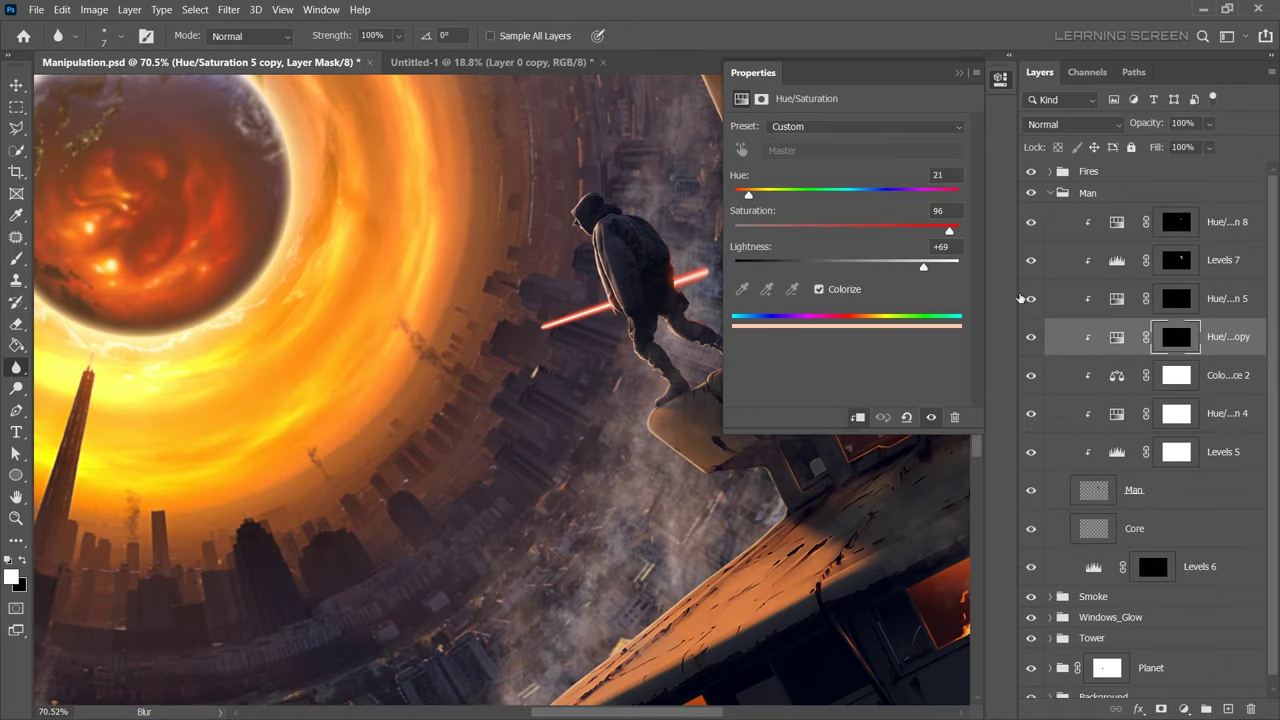
left_click(1073, 123)
left_click(1050, 300)
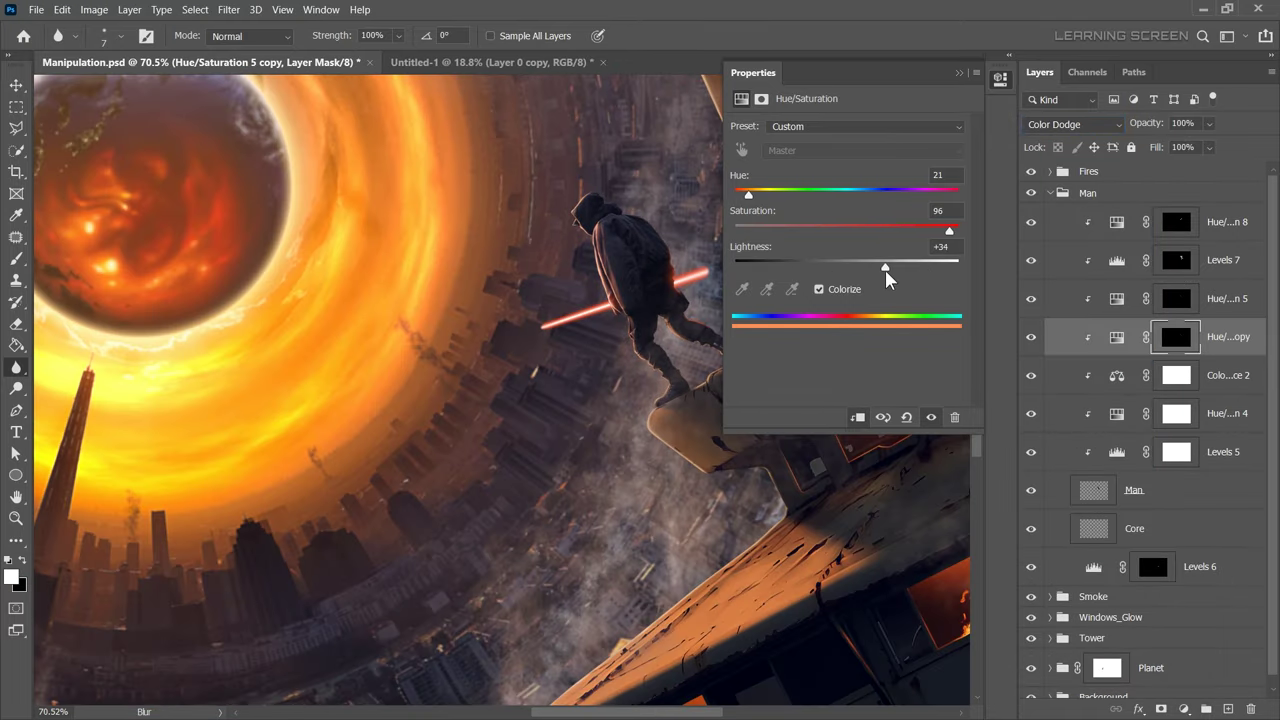
Fit the image in view, collapse the Man group and expand the Tower group.
key("ctrl+0")
scroll(500, 400, "up", 3)
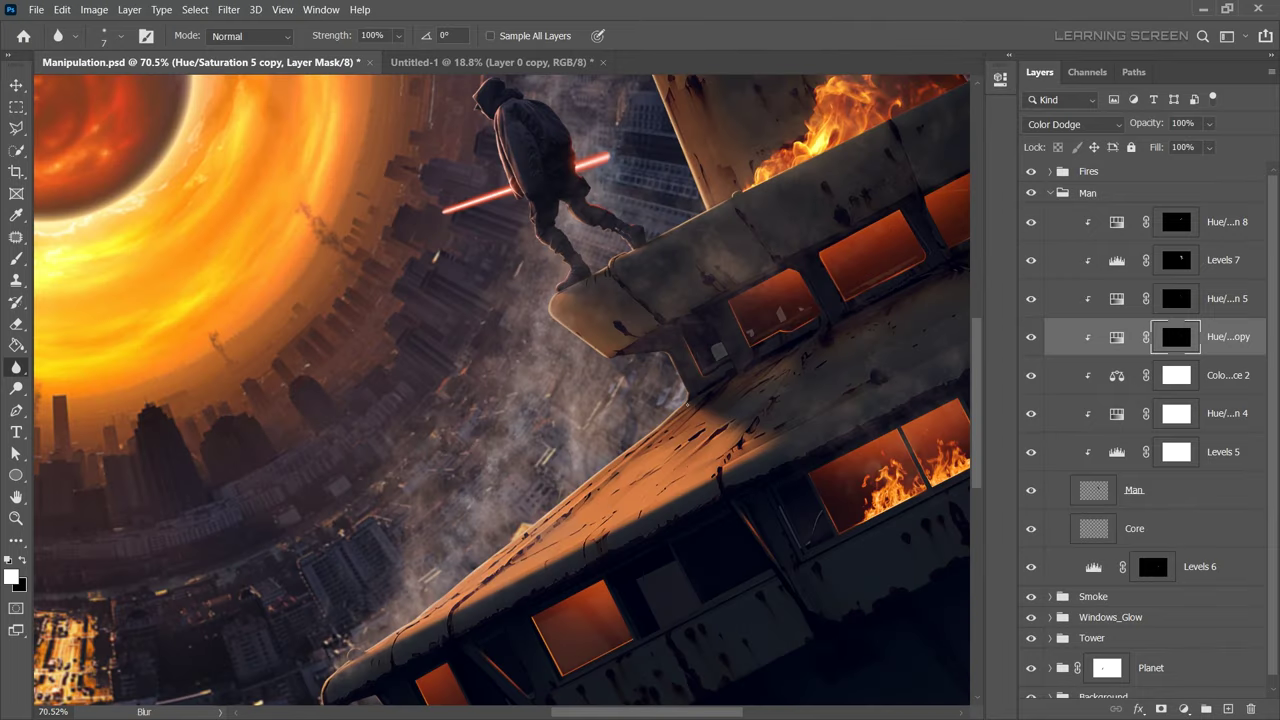
left_click(1050, 192)
left_click(1050, 254)
Add a Luminosity Levels adjustment that lowers the tower's highlights, placed below Levels 3.
key("ctrl+minus")
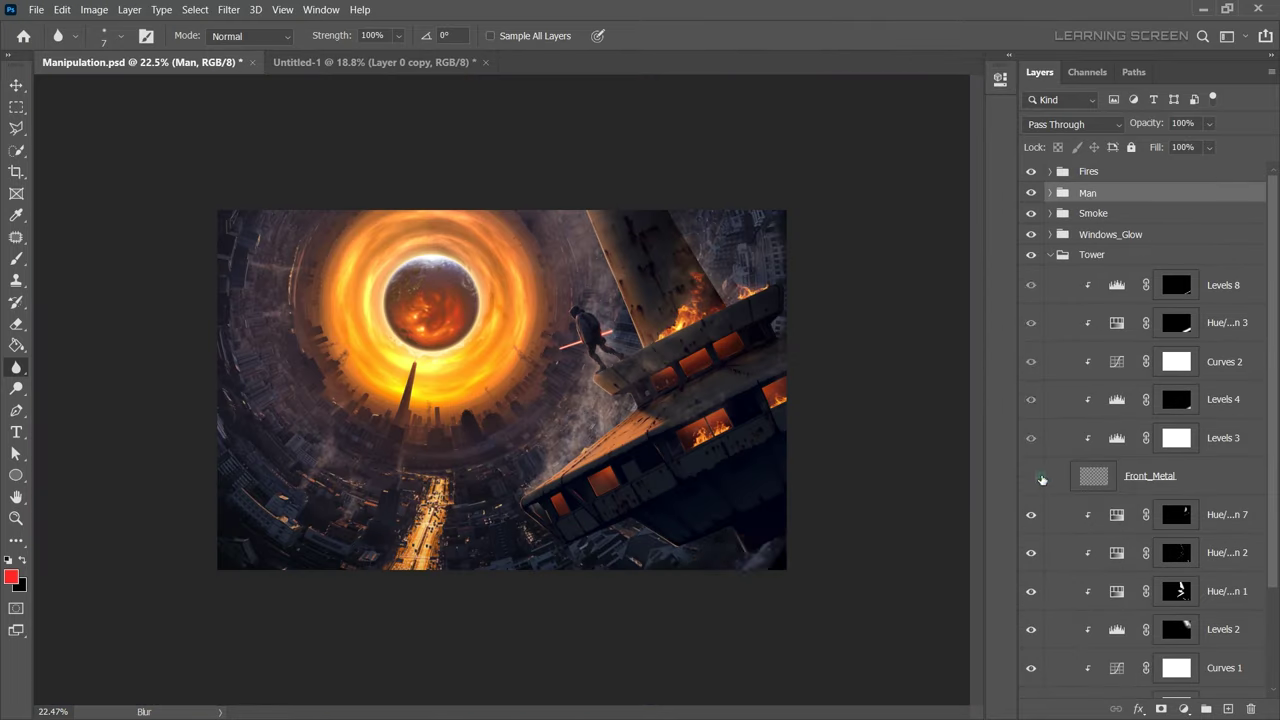
left_click(1172, 285)
left_click_drag(962, 301, 886, 301)
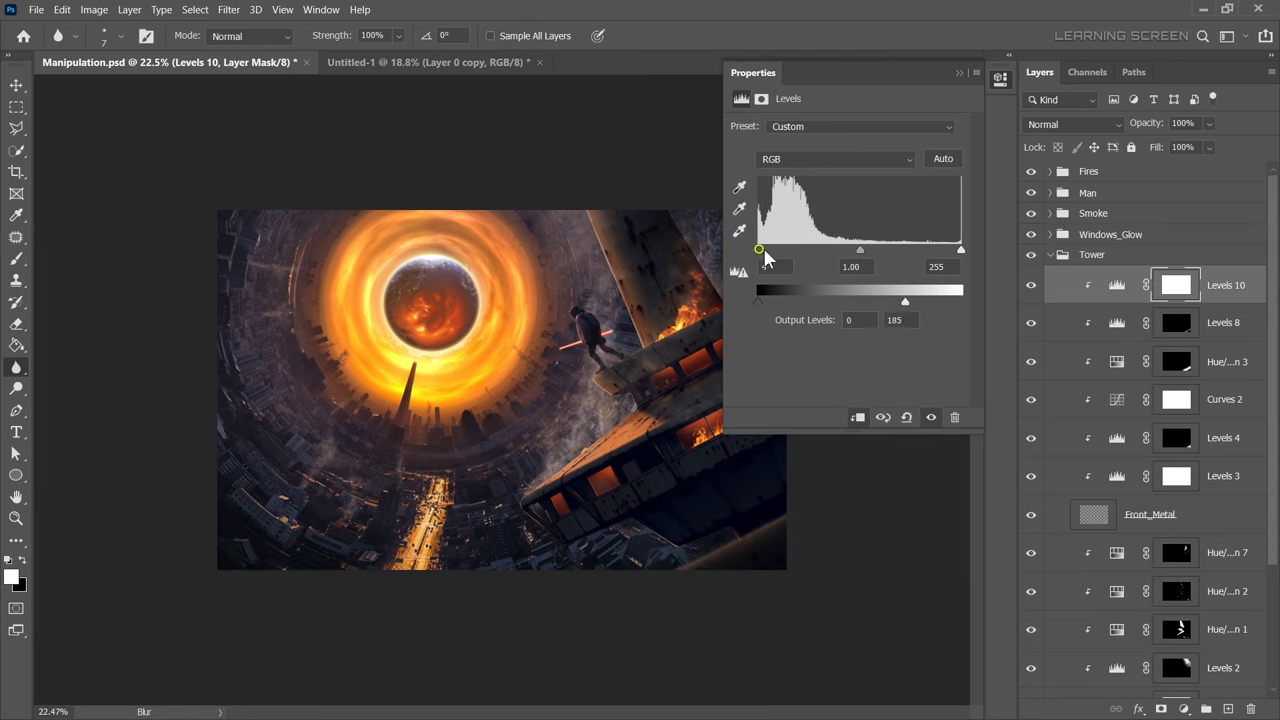
left_click(1075, 124)
left_click(1045, 260)
left_click_drag(1100, 290, 1095, 490)
left_click(1047, 366)
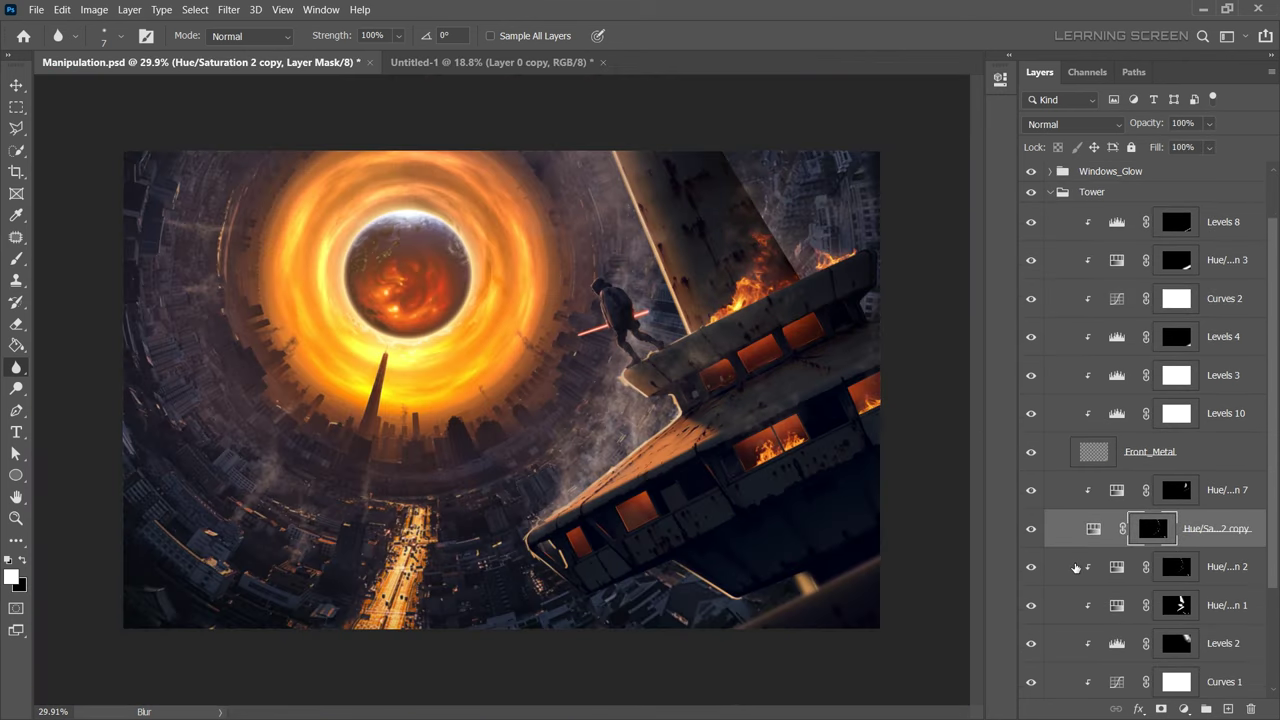
Move the Hue/Saturation copy down one place and target its mask with the brush.
key("ctrl+bracketleft")
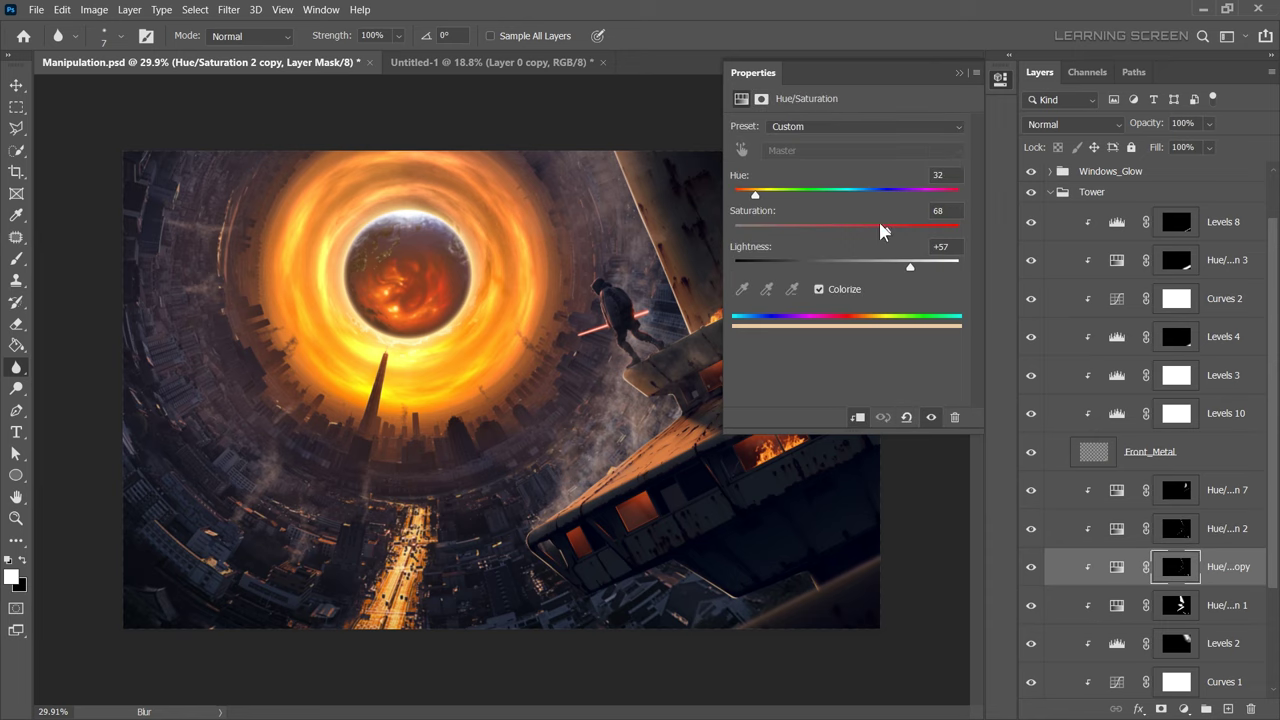
left_click(1178, 567)
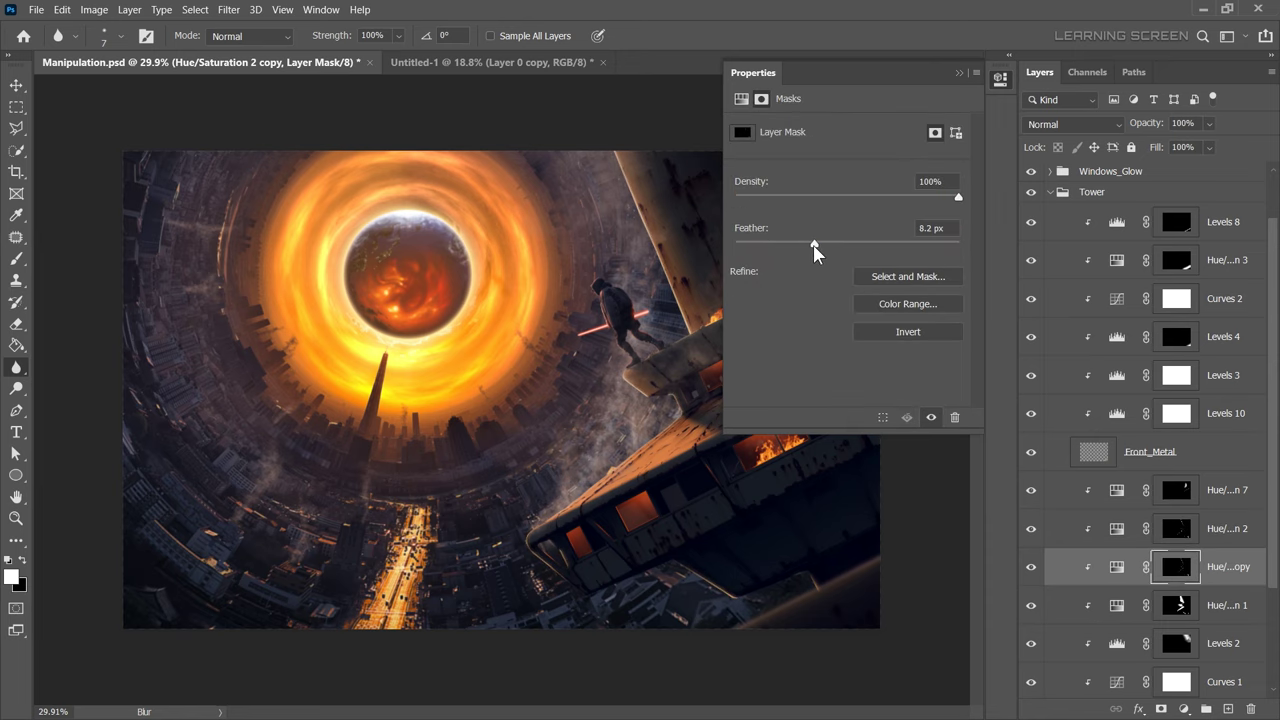
scroll(587, 497, "down", 10)
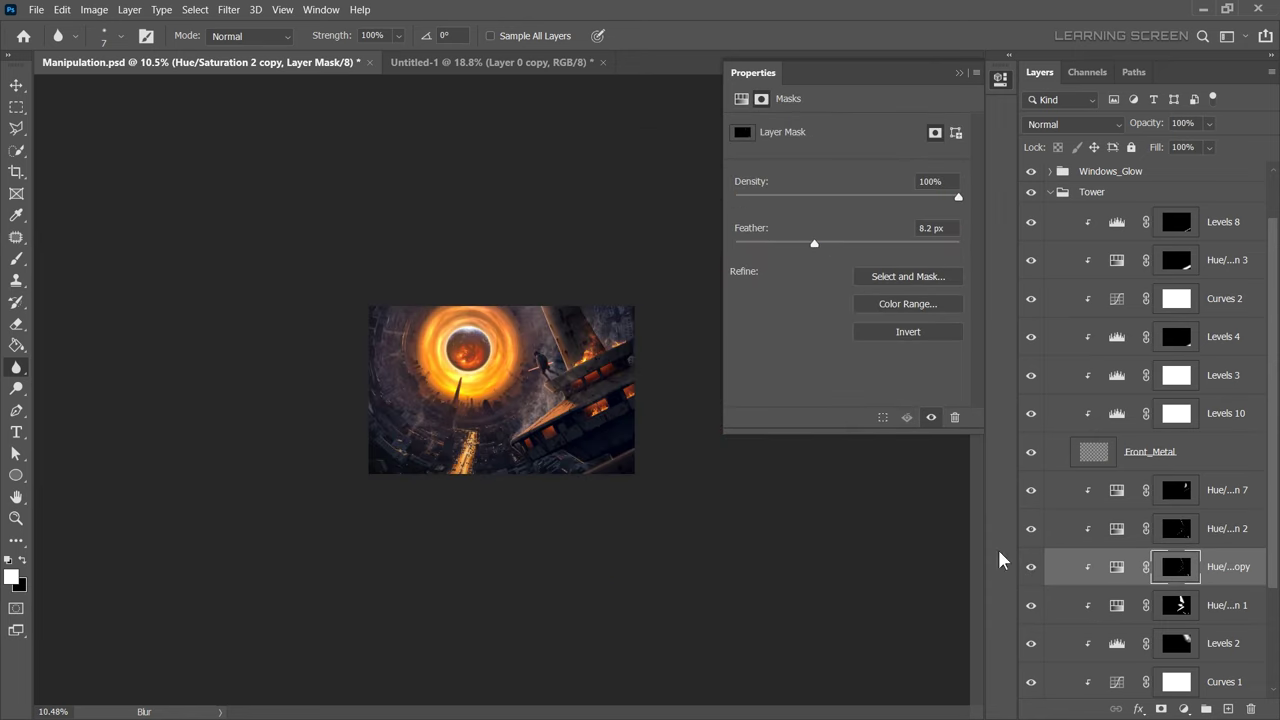
left_click(960, 74)
left_click(1170, 606)
scroll(502, 390, "up", 4)
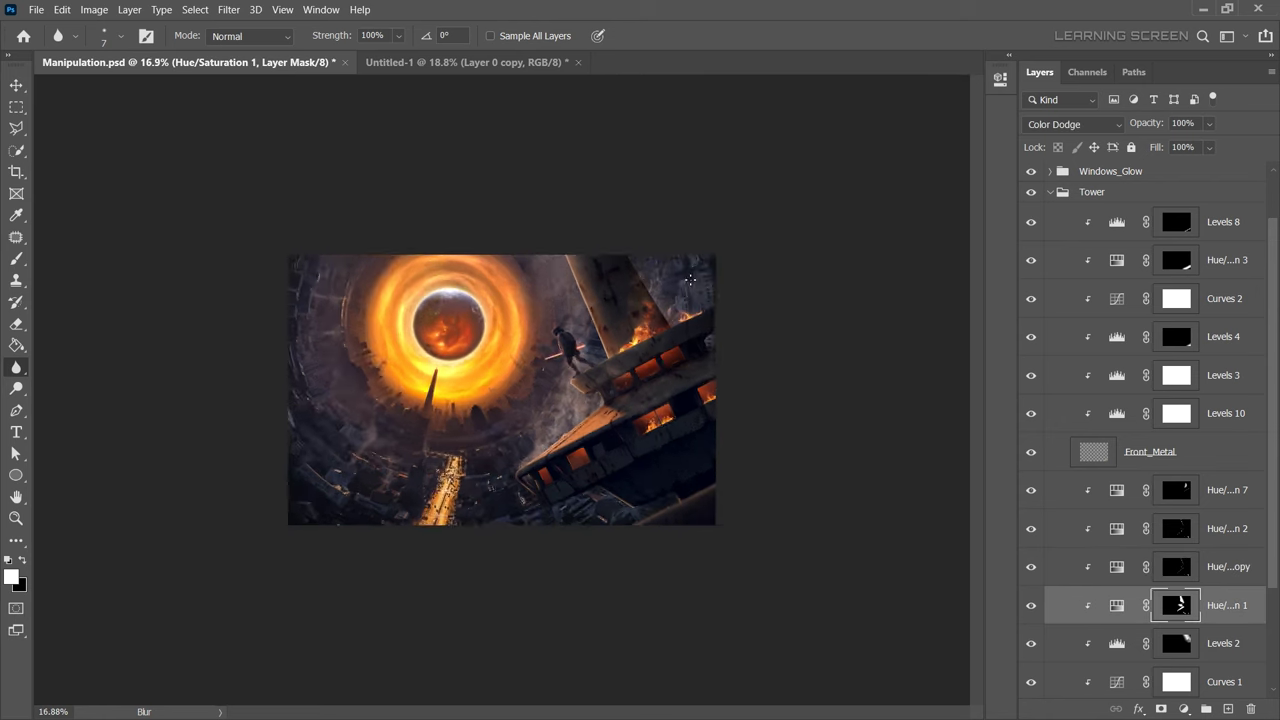
key("x")
key("b")
scroll(640, 215, "down", 2)
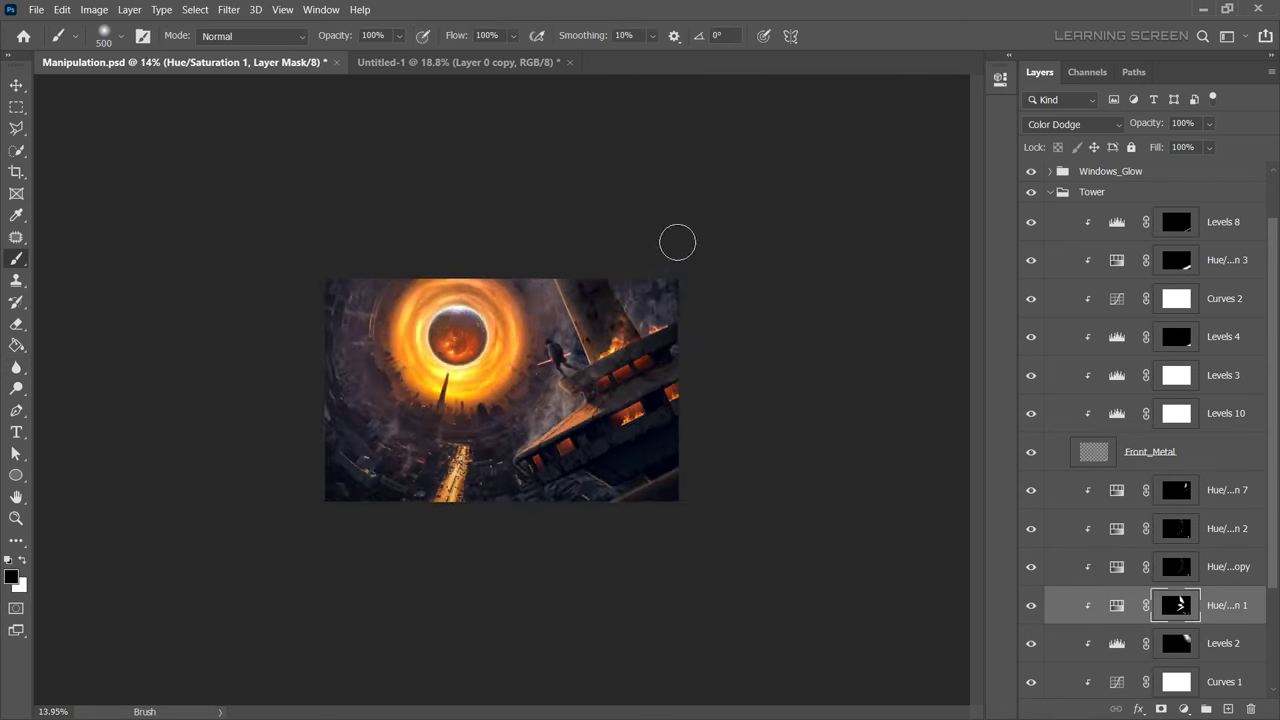
scroll(600, 225, "up", 1)
Paint the Levels 2 mask at the platform tip with a large, low-flow white brush.
left_click(1176, 643)
key("x")
key("bracketright")
key("bracketright")
key("bracketright")
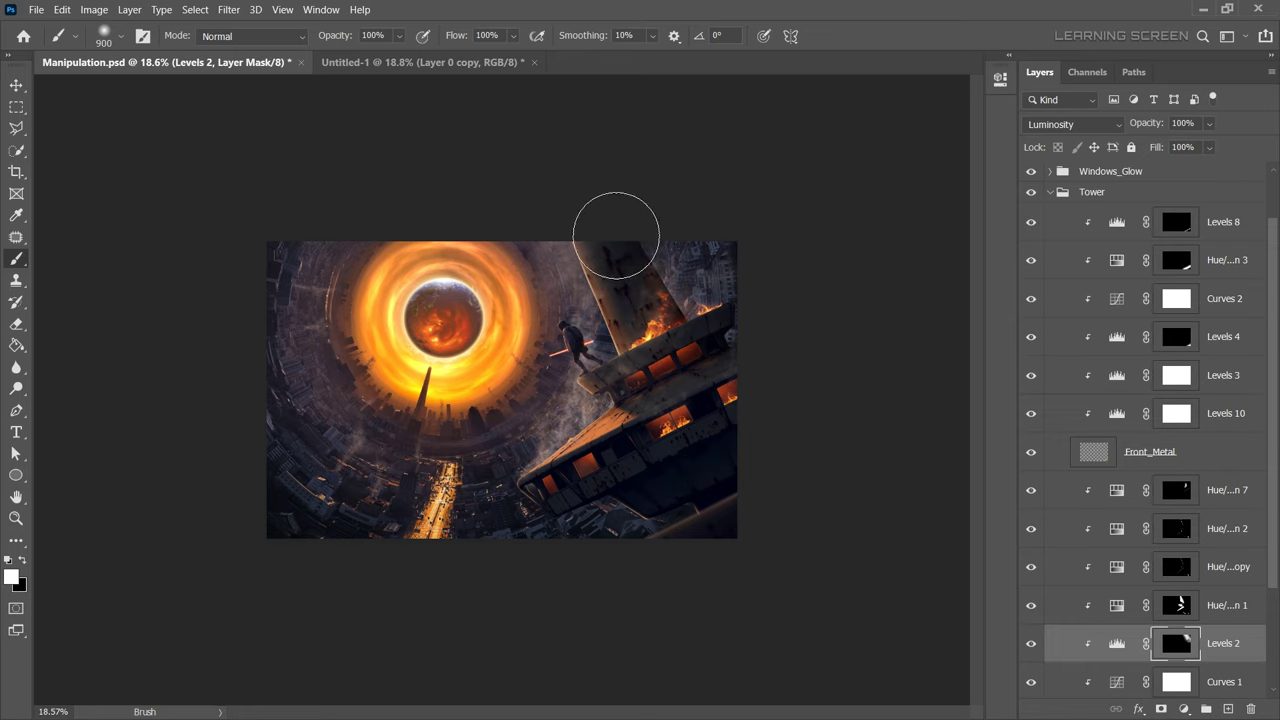
key("shift+2")
key("shift+2")
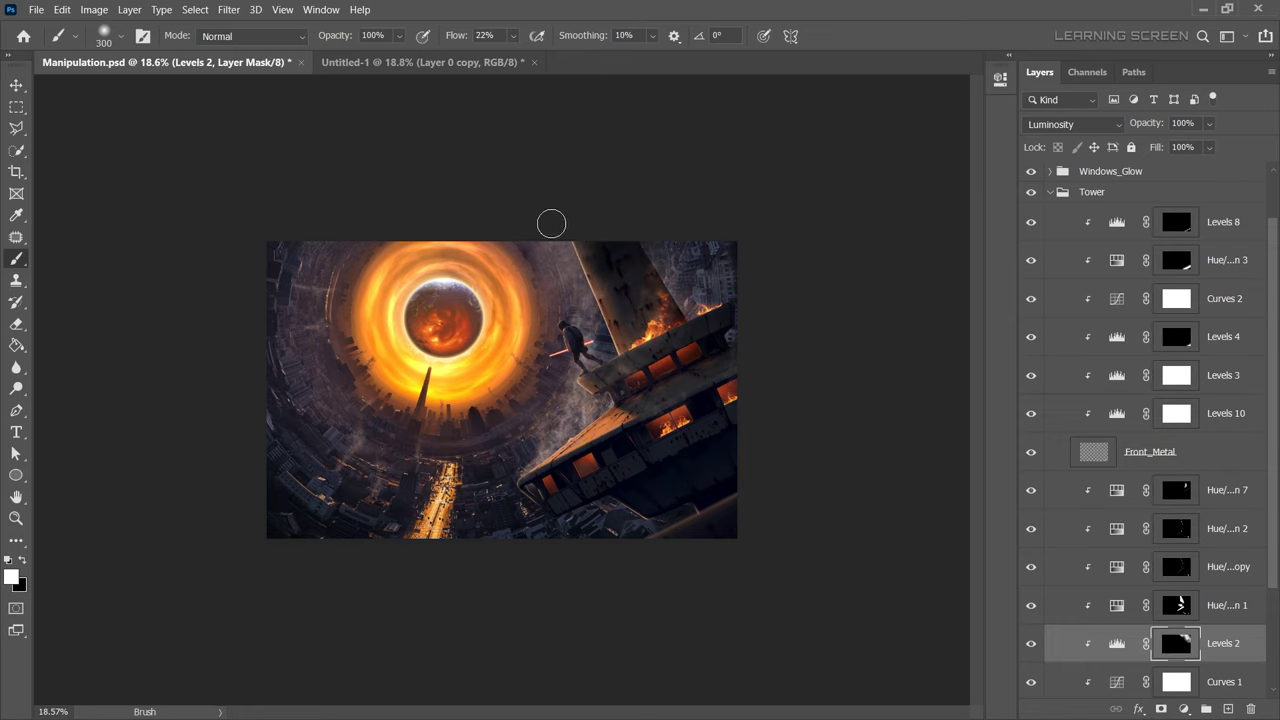
scroll(720, 380, "down", 3)
scroll(720, 380, "up", 6)
scroll(529, 413, "up", 2)
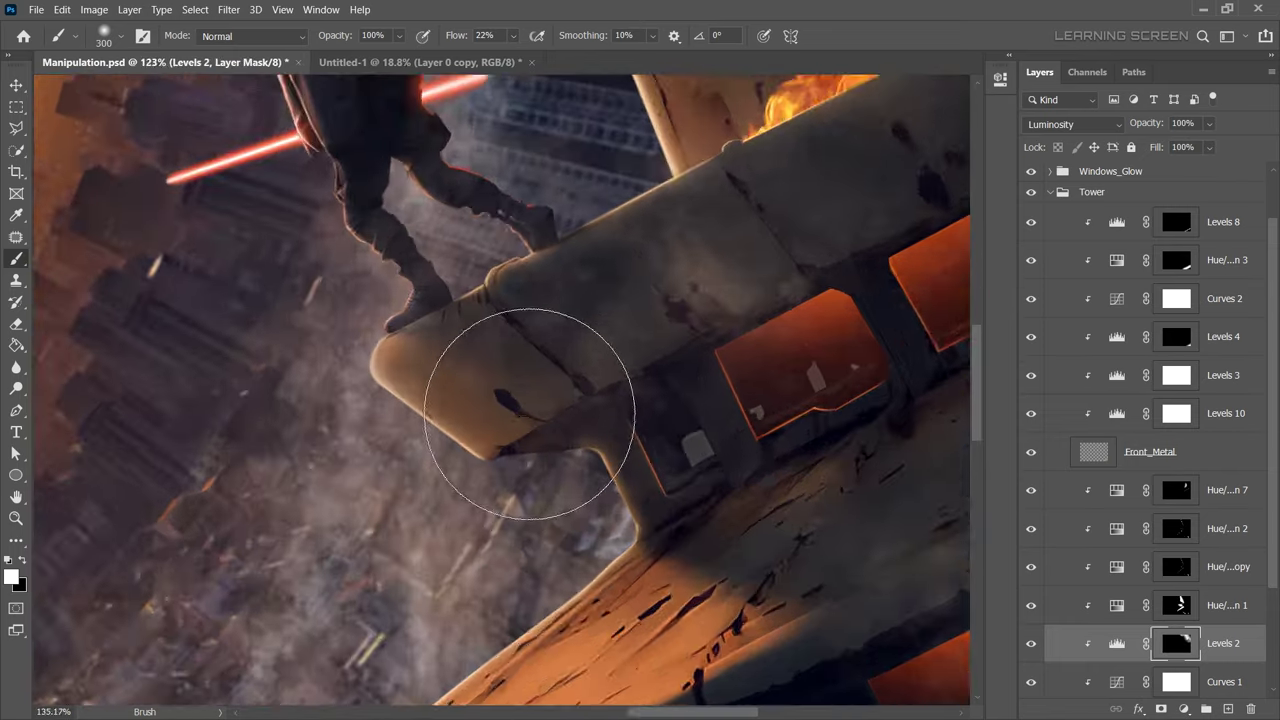
scroll(529, 413, "up", 3)
key("bracketleft")
key("bracketleft")
key("bracketleft")
scroll(343, 329, "up", 2)
Refine the Hue/Saturation 2 mask with a smaller brush at full flow.
left_click(1090, 530)
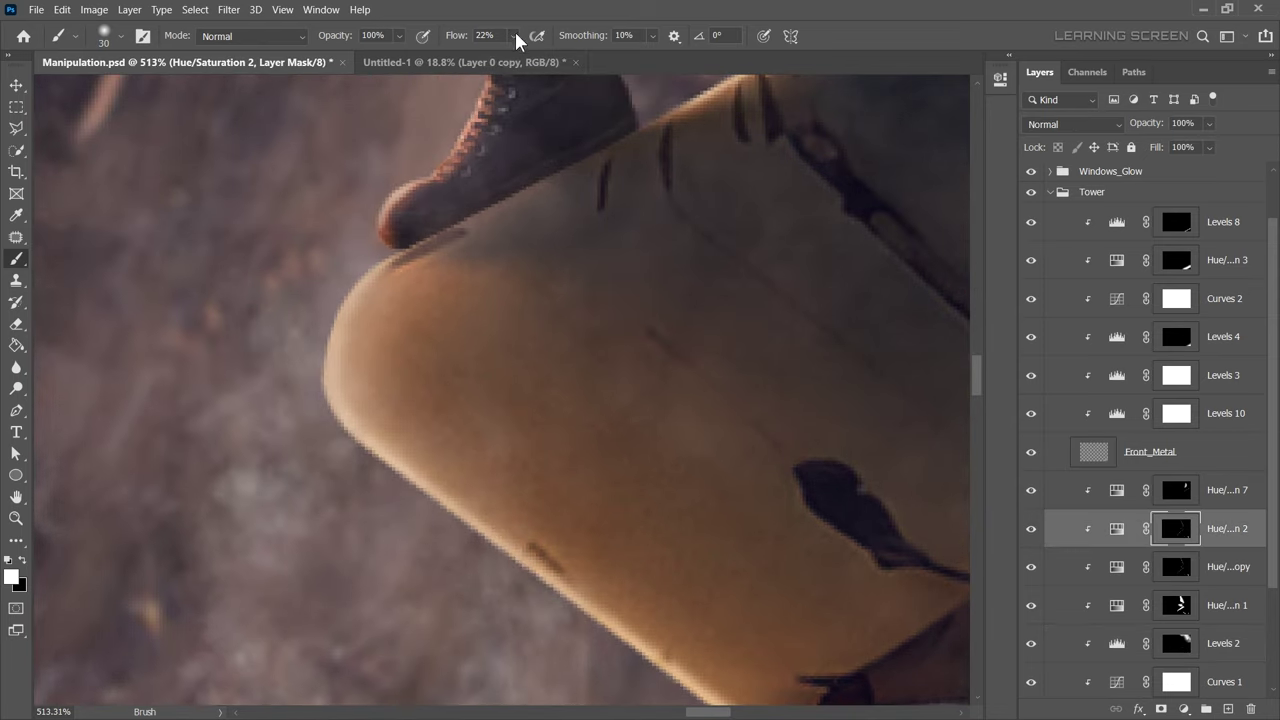
right_click(495, 360)
key("Return")
key("shift+0")
scroll(400, 528, "down", 2)
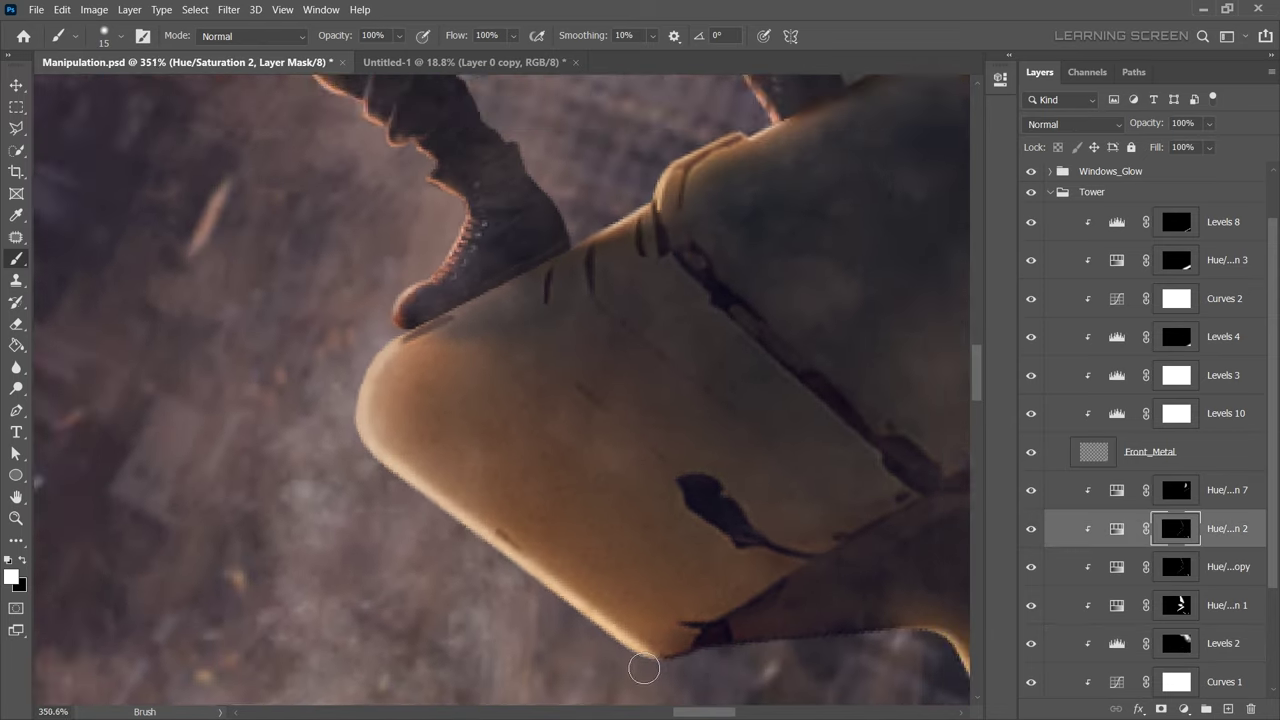
scroll(644, 668, "down", 6)
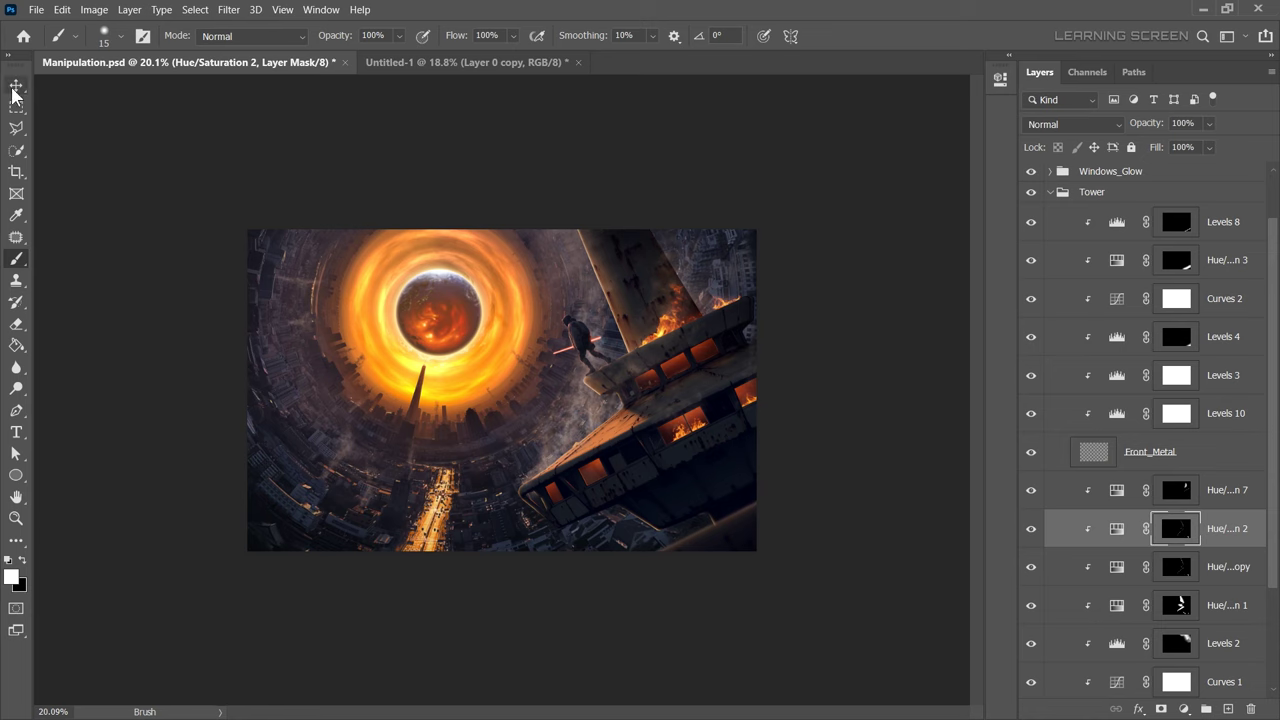
Move the Color Balance adjustment above Levels 8 in the Tower group.
left_click(15, 88)
left_click(1051, 218)
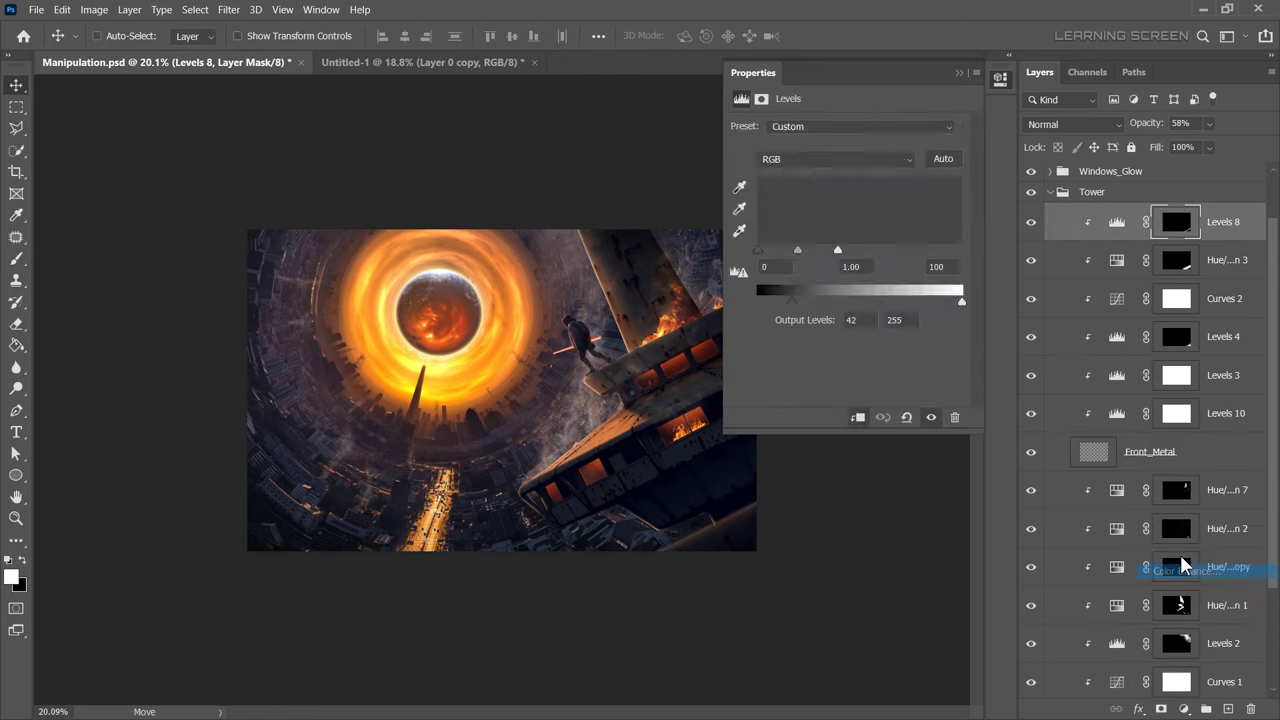
left_click_drag(1182, 566, 1150, 210)
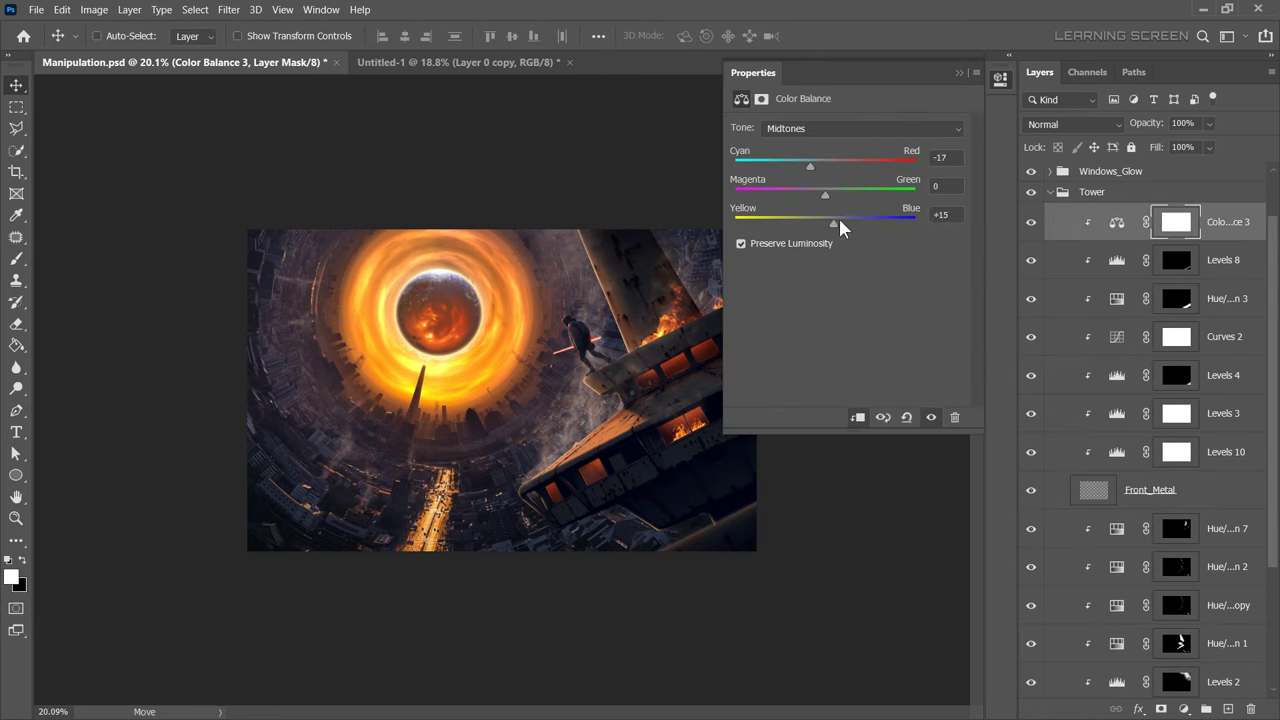
left_click(959, 72)
scroll(731, 357, "down", 2)
left_click(1050, 192)
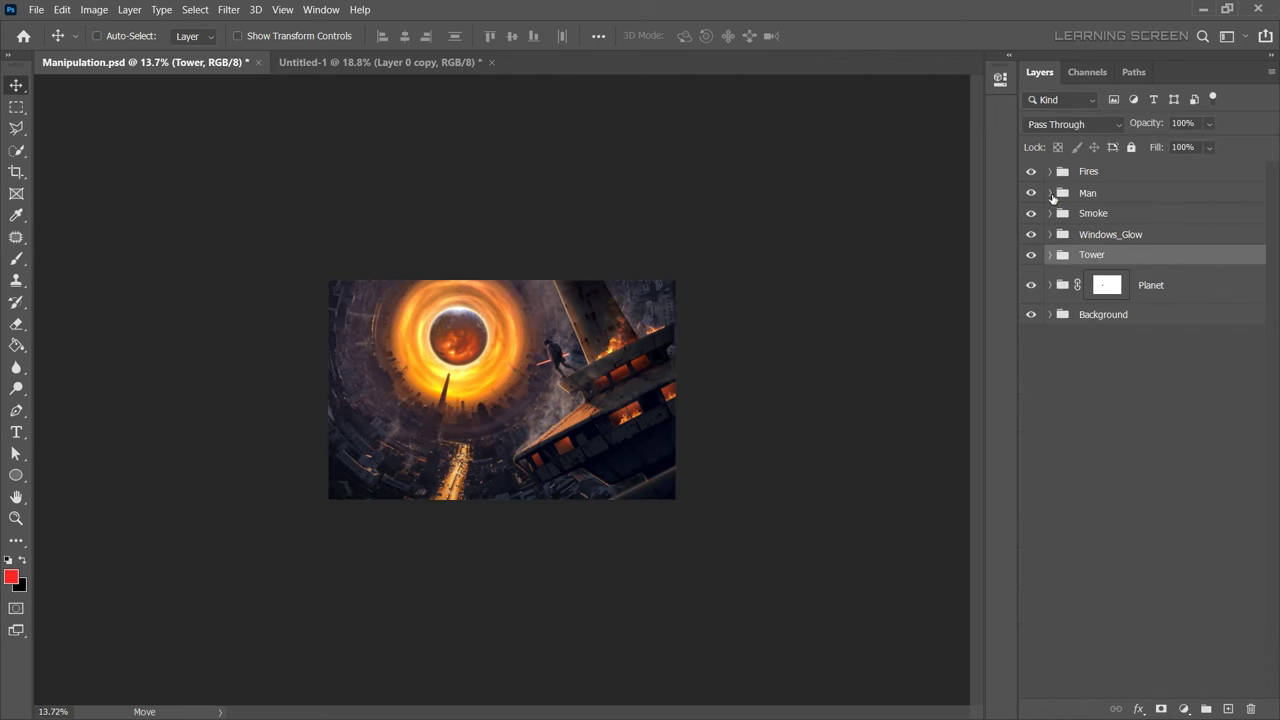
Toggle Smoke's Layer 4 to compare, then erase part of its smoke.
left_click(1035, 213)
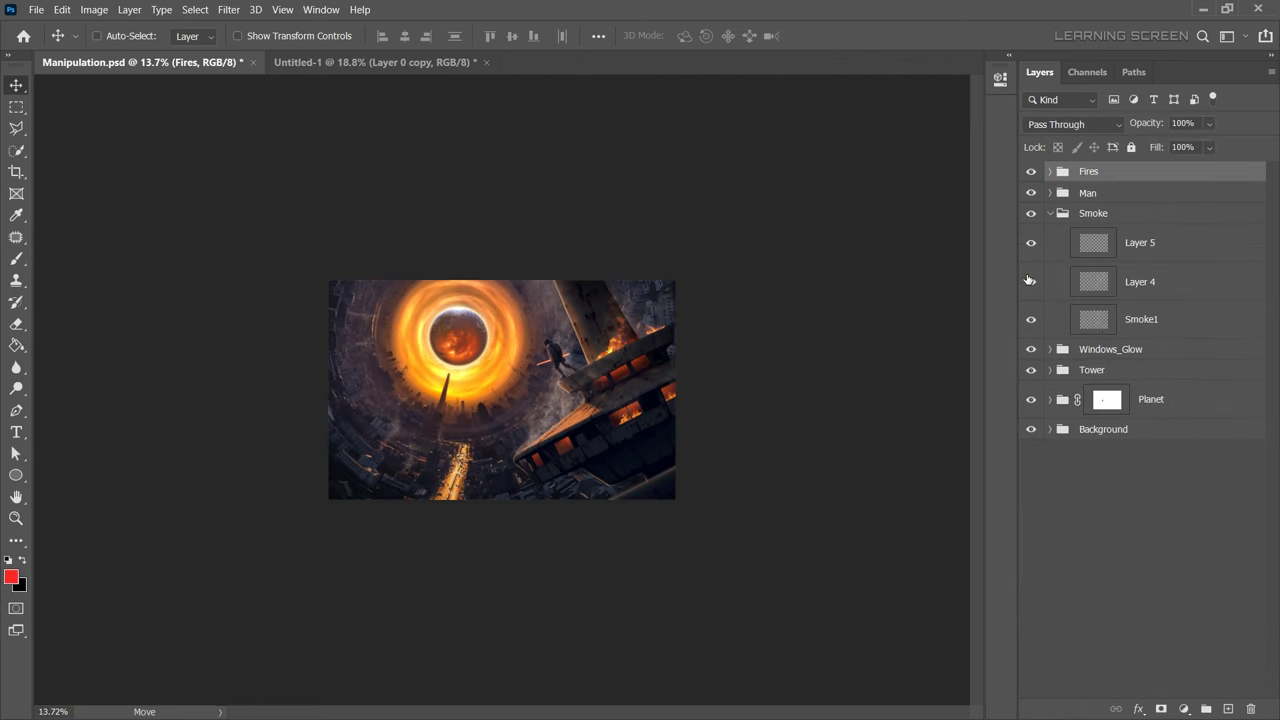
left_click(1030, 281)
left_click(1030, 281)
left_click(1064, 283)
scroll(545, 395, "up", 5)
key("e")
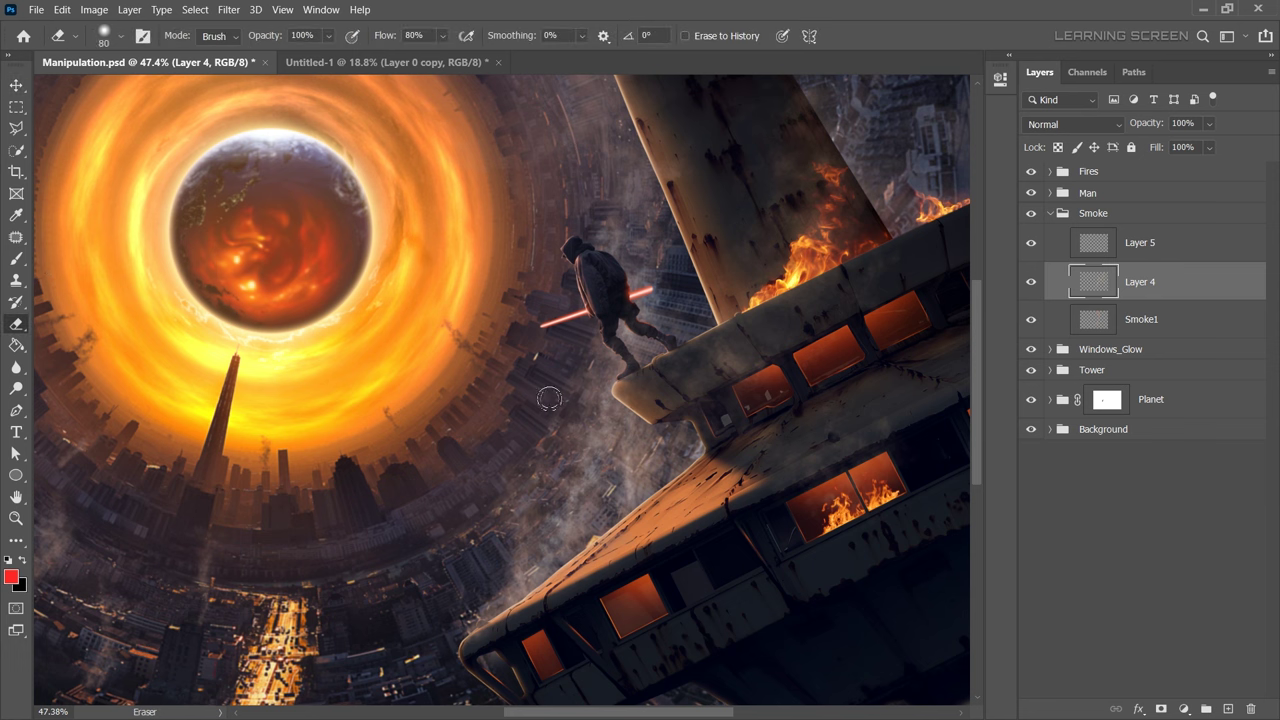
key("ctrl+z")
left_click_drag(700, 451, 548, 461)
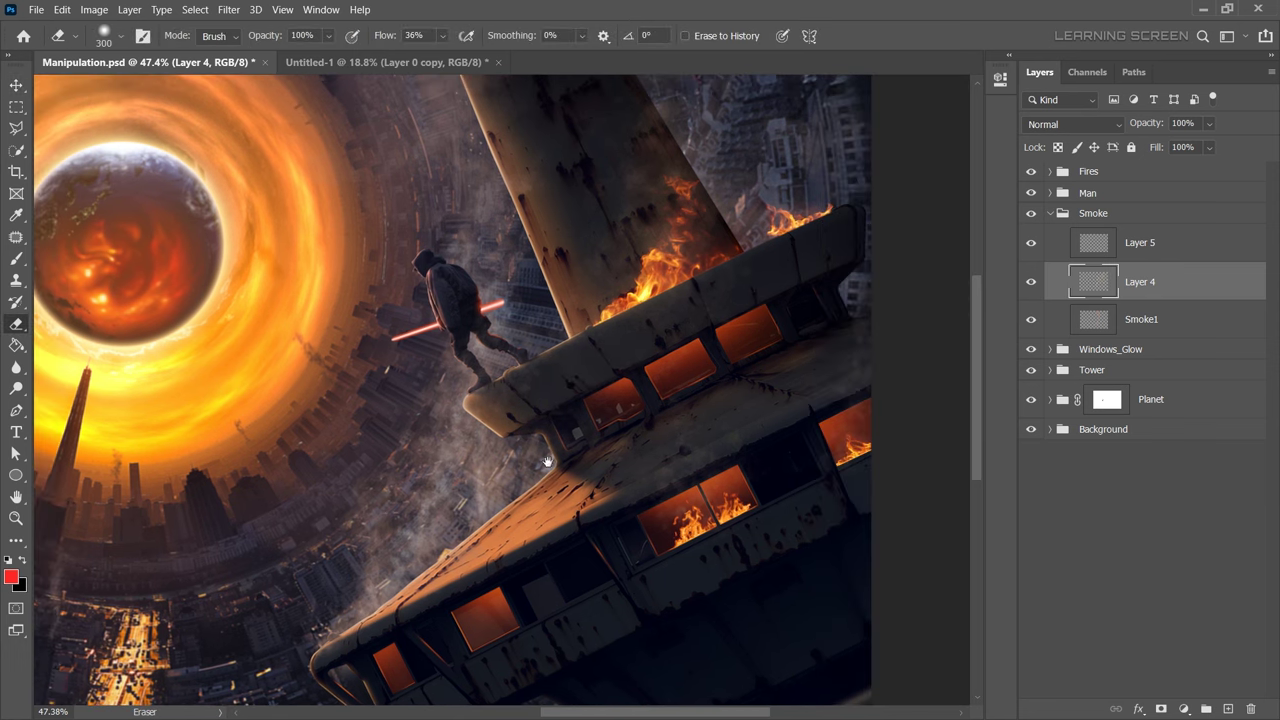
Inspect the Man and Fires groups and check the smoke2 layer's opacity.
left_click(1050, 213)
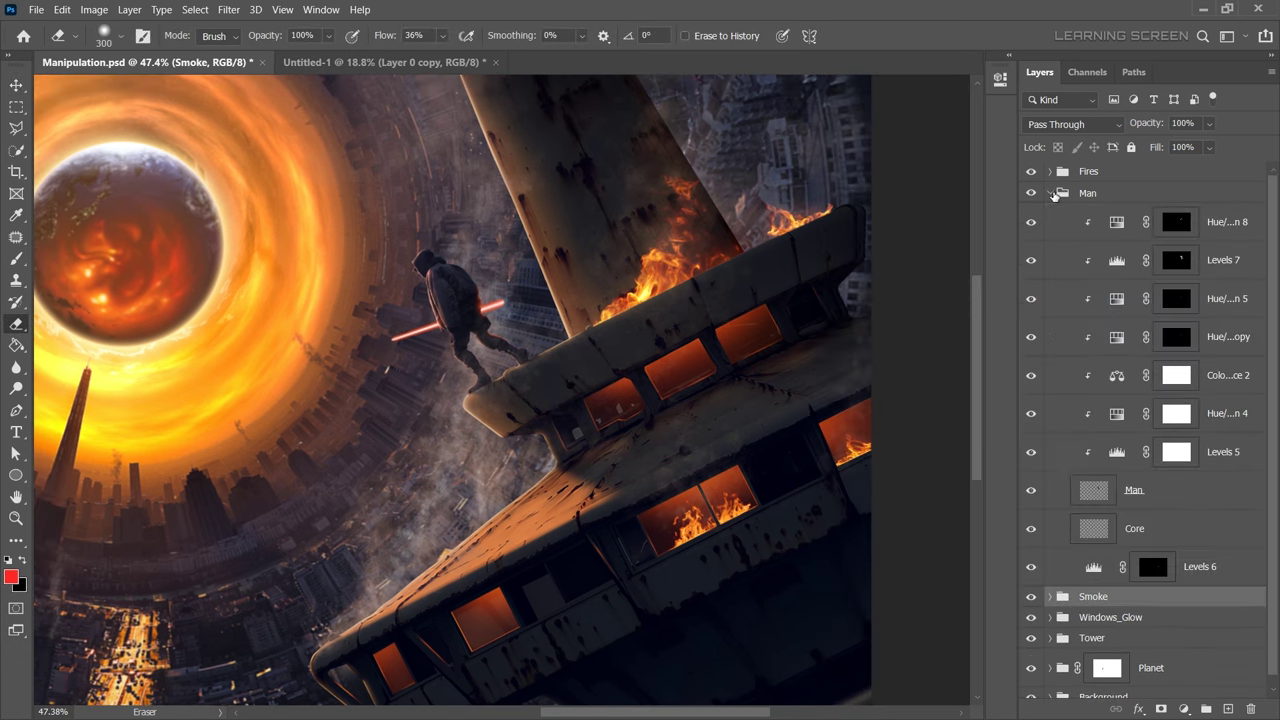
left_click(1050, 193)
left_click(1050, 171)
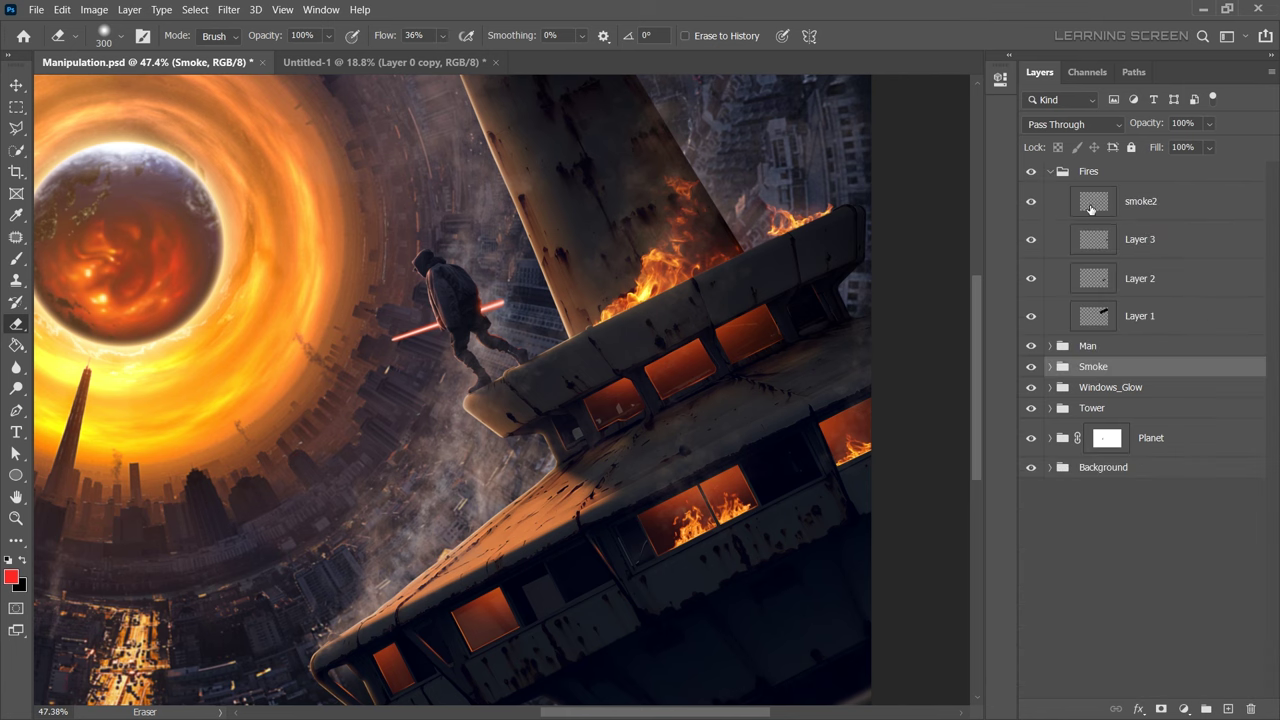
left_click(1140, 201)
left_click(1209, 123)
scroll(677, 511, "down", 5, "alt")
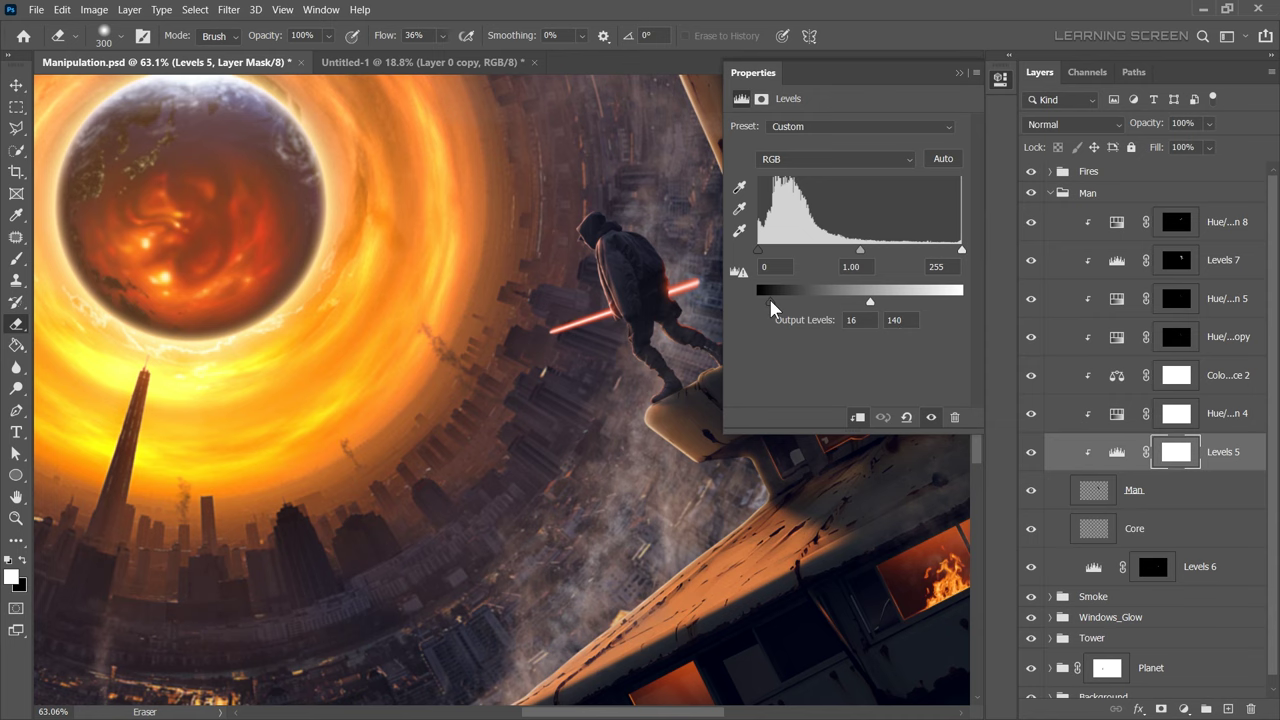
scroll(785, 388, "down", 5, "alt")
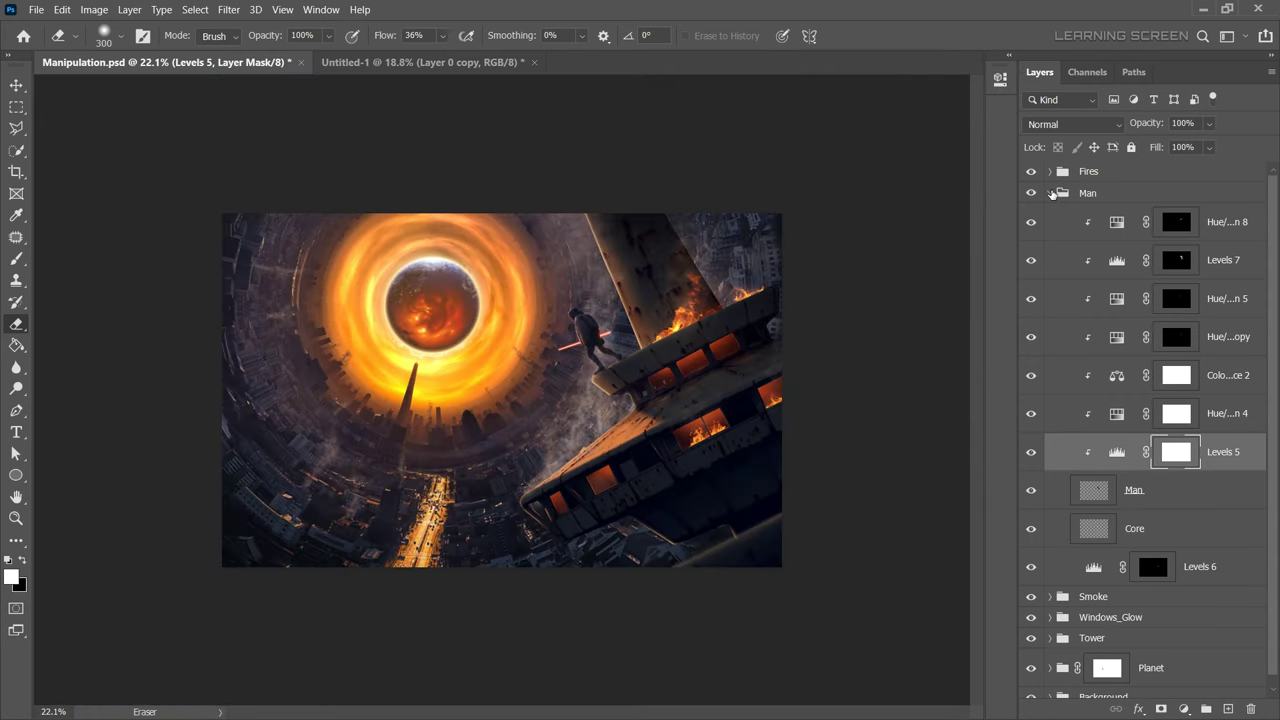
left_click(1050, 193)
scroll(609, 468, "up", 4, "alt")
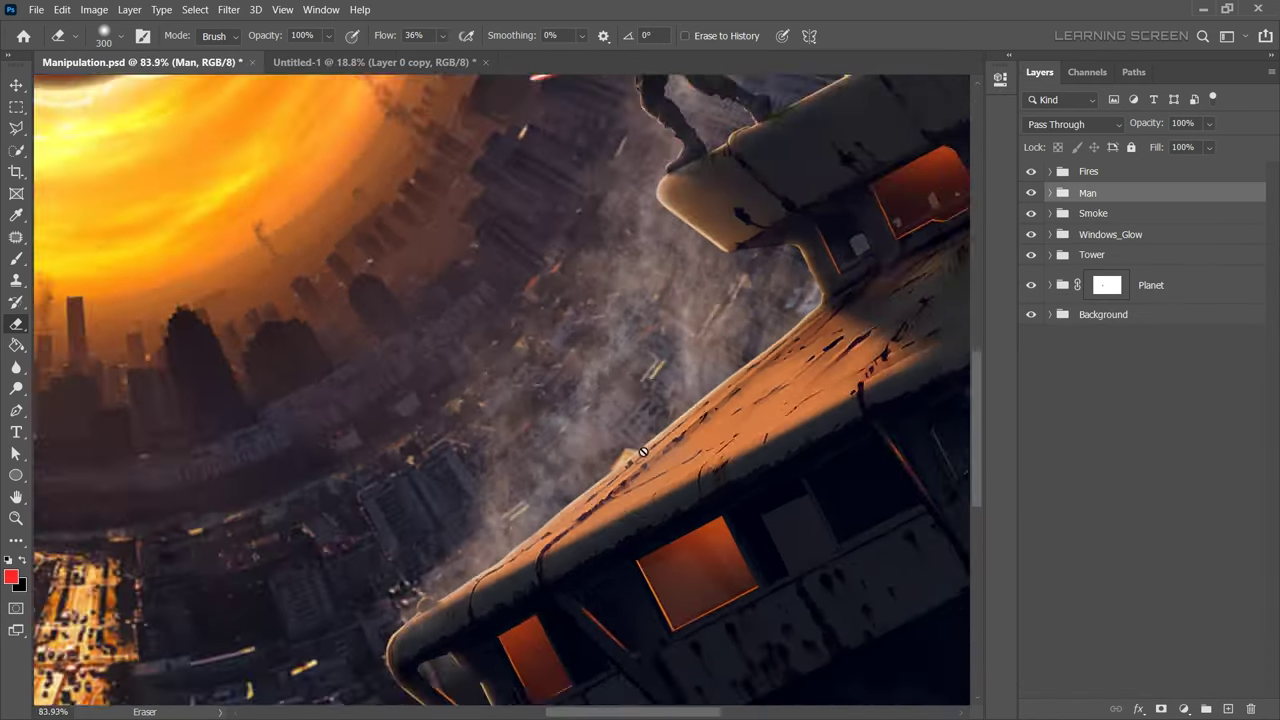
scroll(680, 477, "down", 6, "alt")
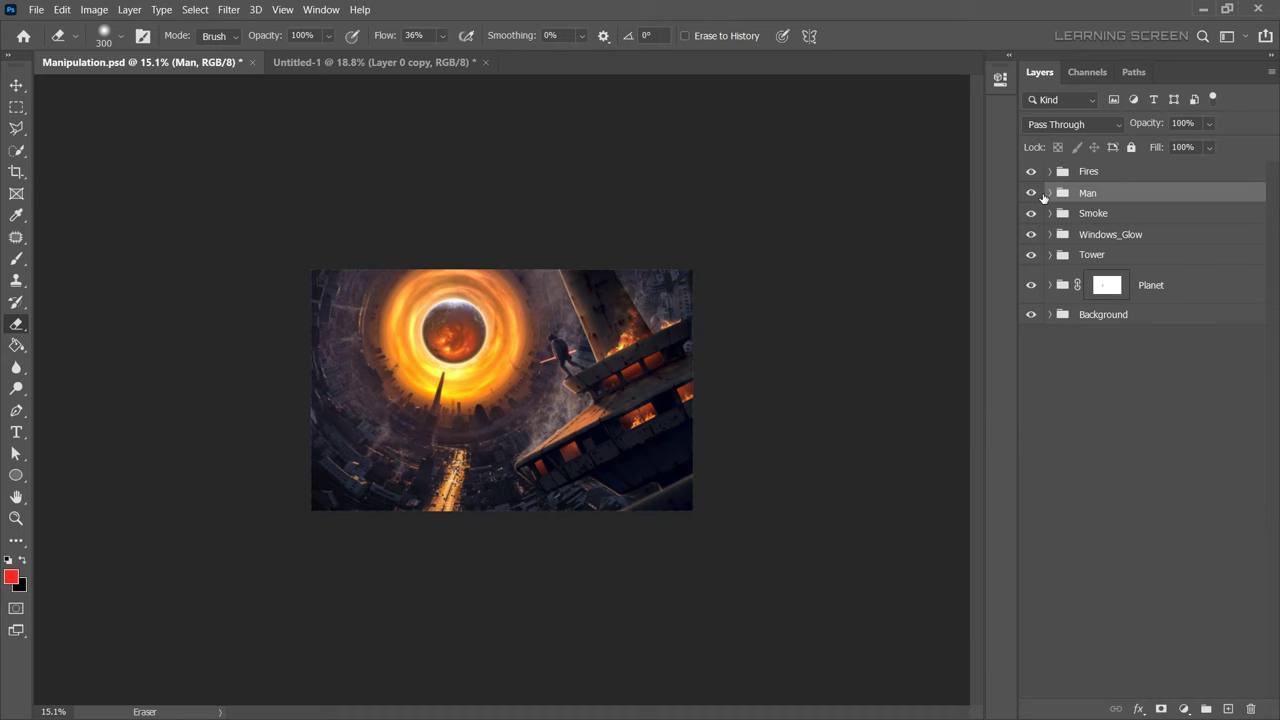
Brush black on the Color Balance 3 mask to hide it along the tower's lower edge.
left_click(1050, 256)
left_click(1176, 285)
scroll(645, 410, "up", 6, "alt")
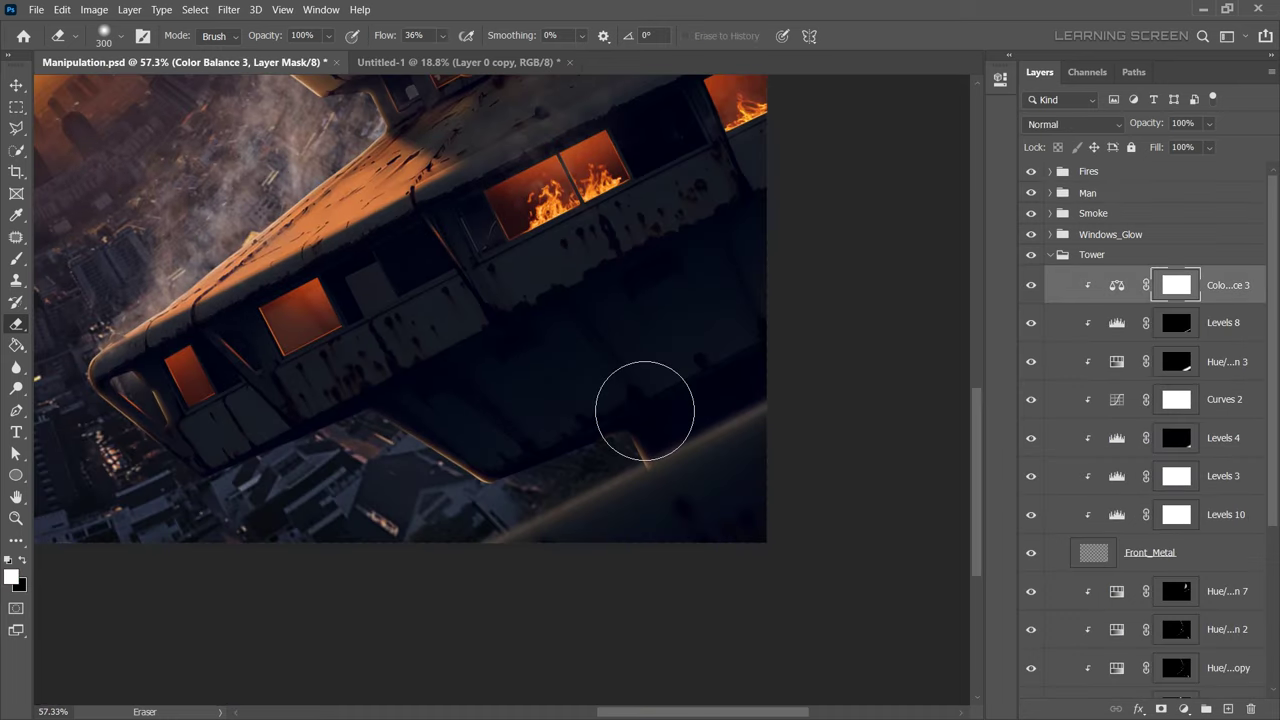
left_click(23, 561)
key("b")
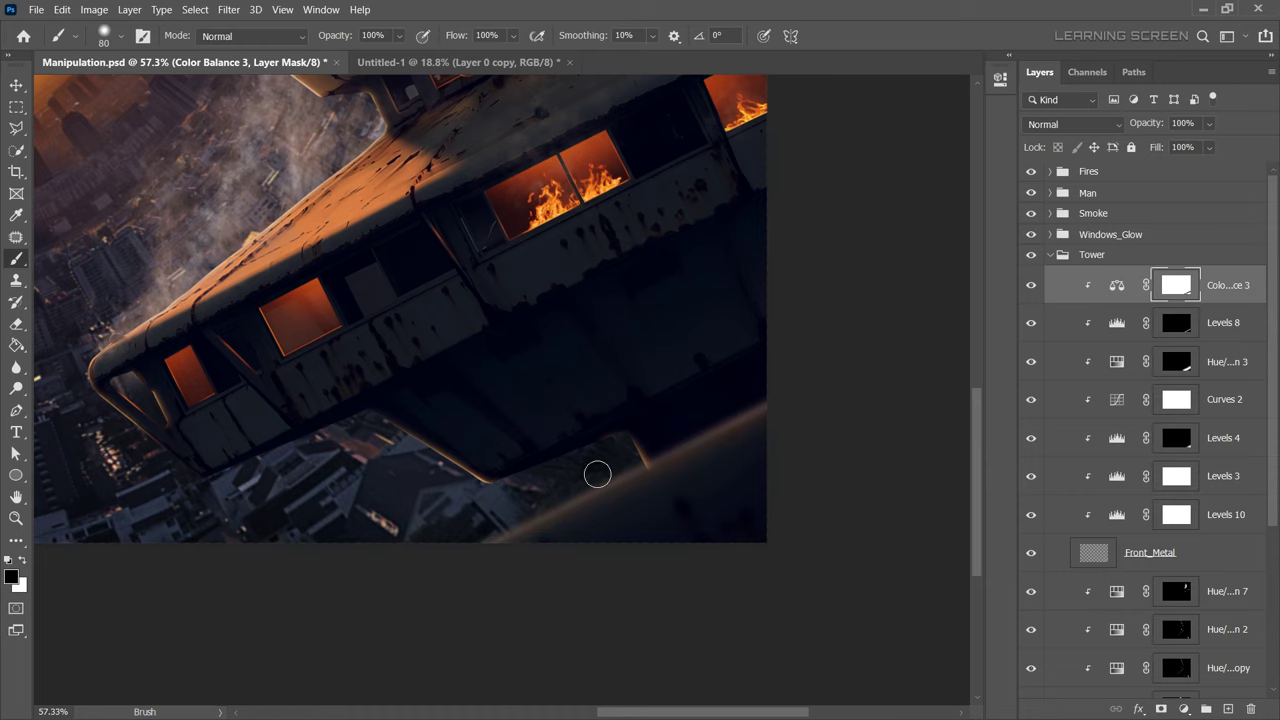
key("bracketright")
key("bracketright")
key("bracketright")
left_click_drag(720, 404, 484, 537)
scroll(484, 537, "down", 6, "alt")
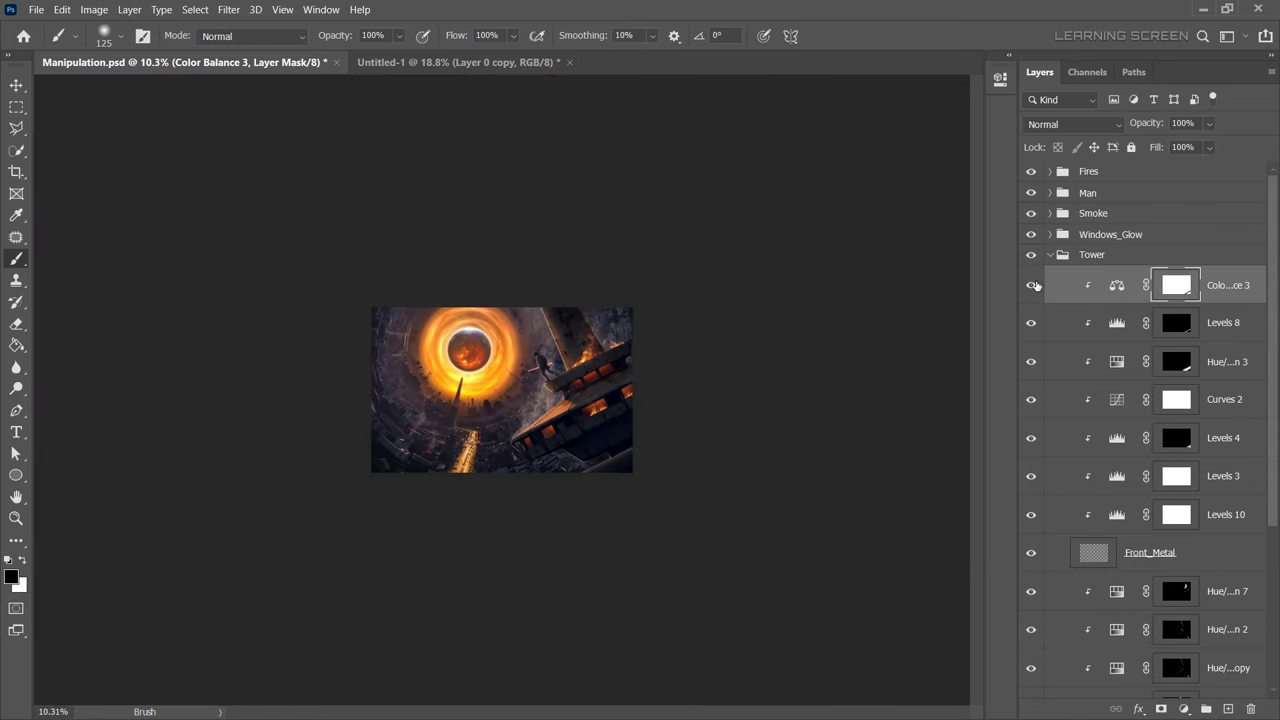
left_click(1053, 254)
left_click(16, 85)
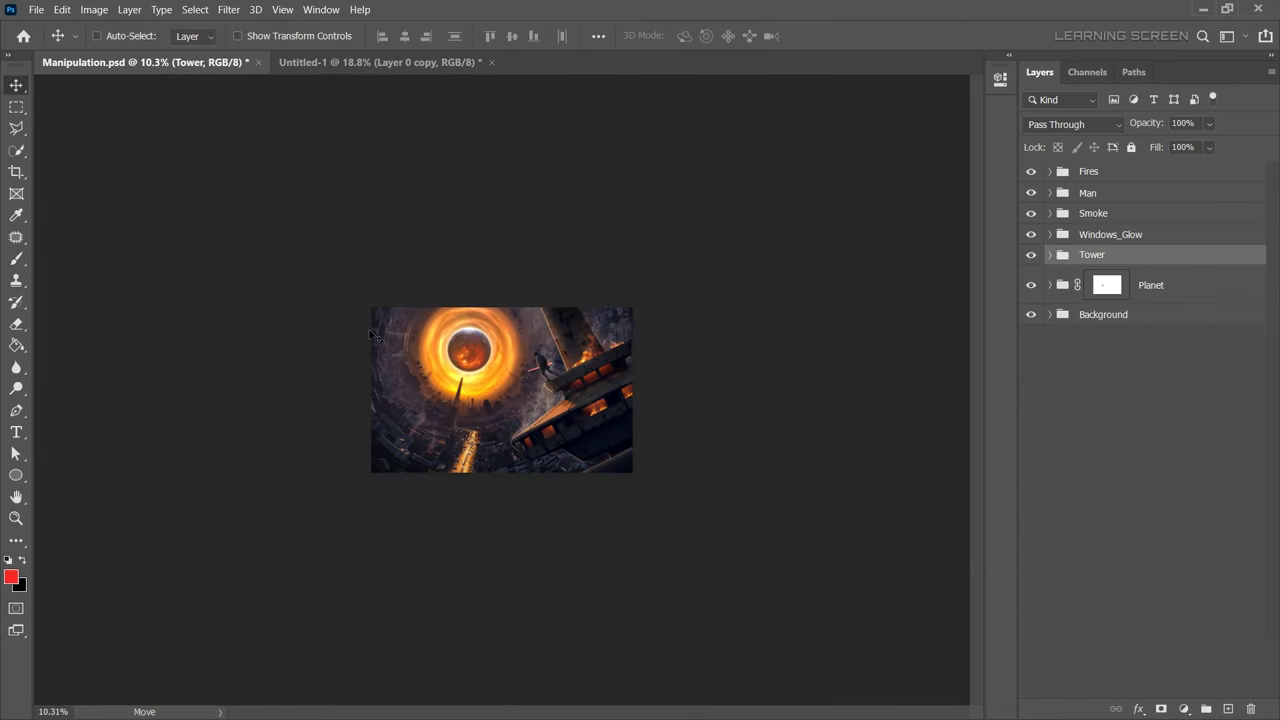
Close Untitled-1, saving it as a PNG file.
left_click(362, 60)
key("ctrl+w")
left_click(595, 287)
left_click(250, 554)
left_click(195, 634)
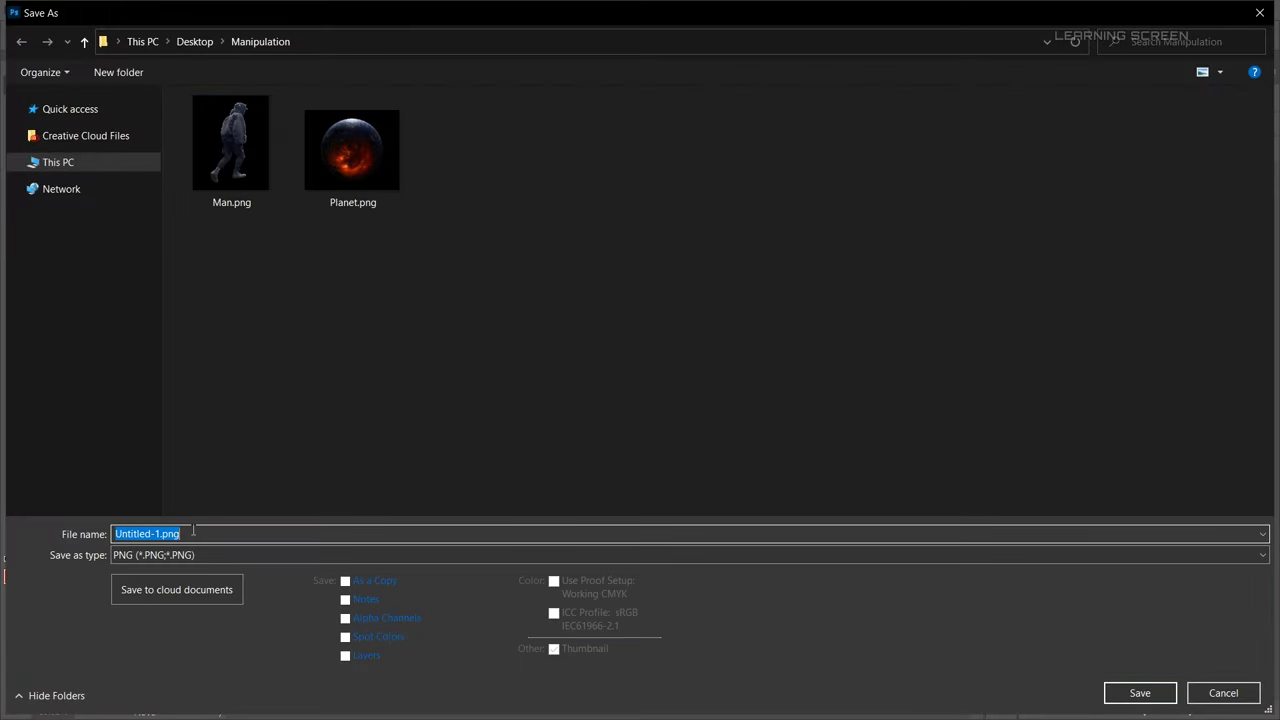
key("Return")
key("Return")
scroll(552, 350, "up", 3, "alt")
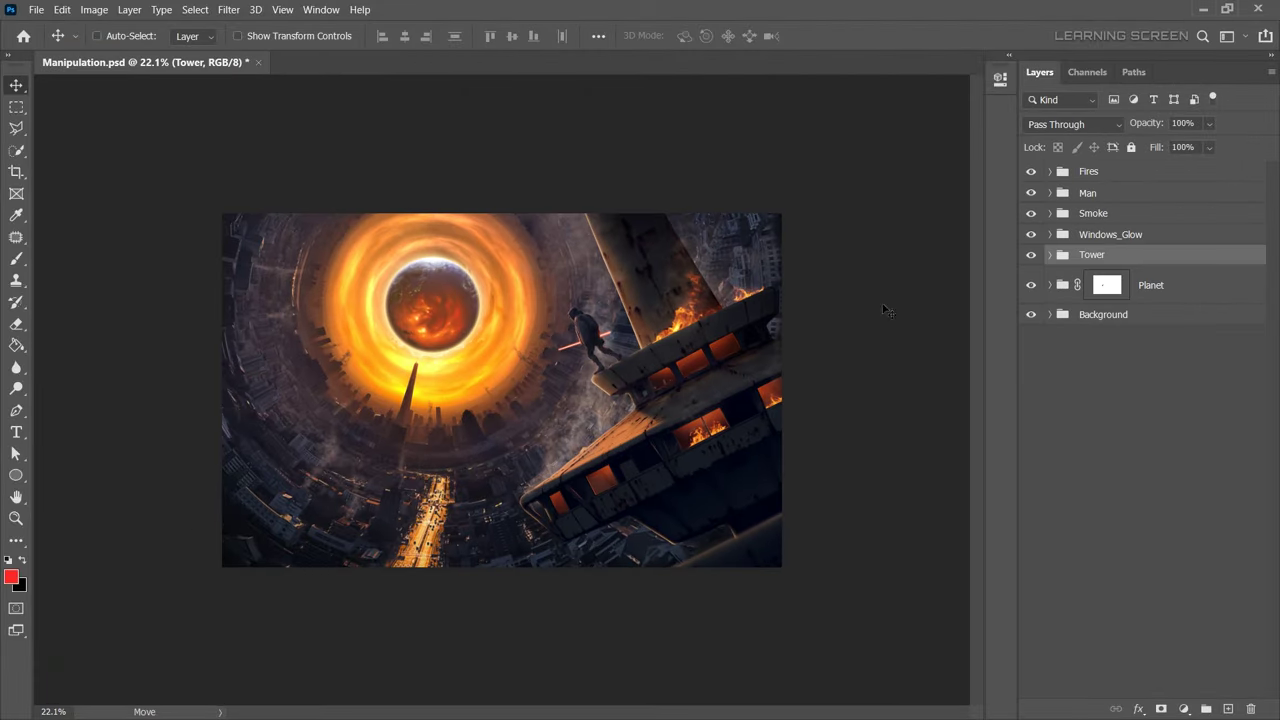
Paint a patch on the Tower group's Levels 2 mask with a large 6%-flow brush.
left_click(1049, 254)
left_click(1176, 578)
scroll(502, 390, "up", 2, "alt")
key("b")
key("ctrl+z")
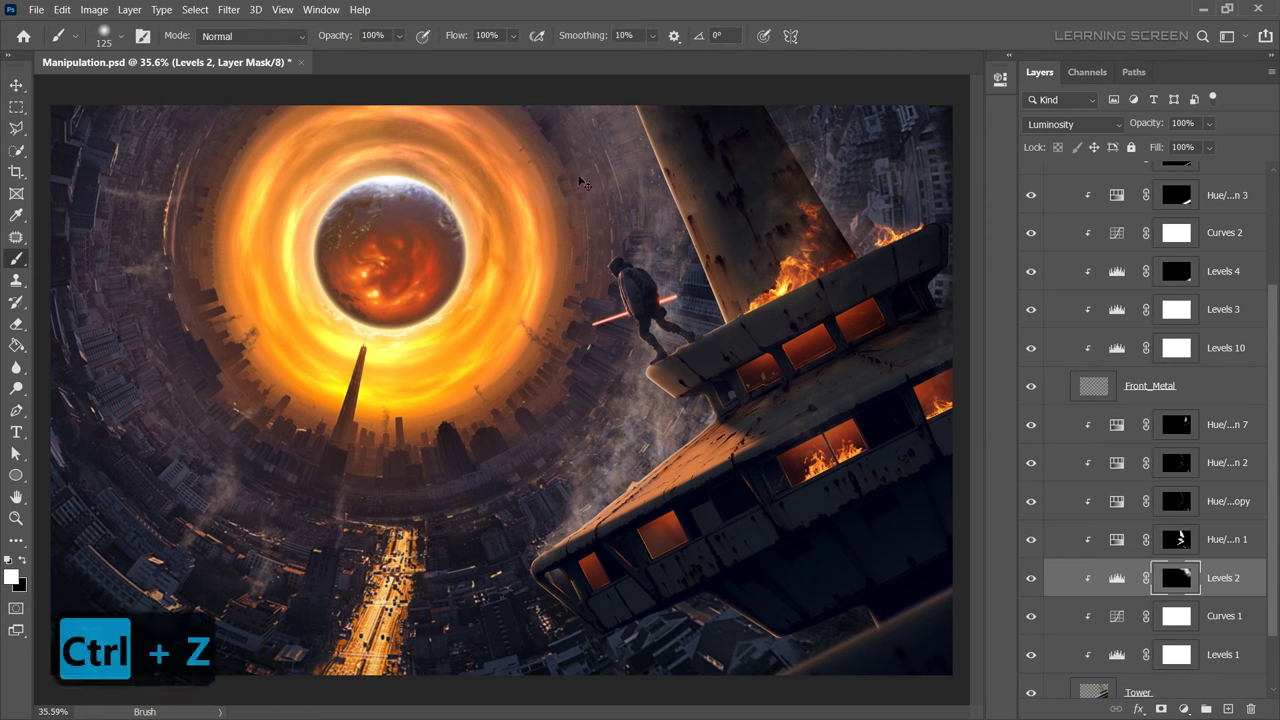
key("bracketright")
key("bracketright")
key("bracketright")
key("shift+0")
key("shift+6")
scroll(800, 310, "up", 2, "alt")
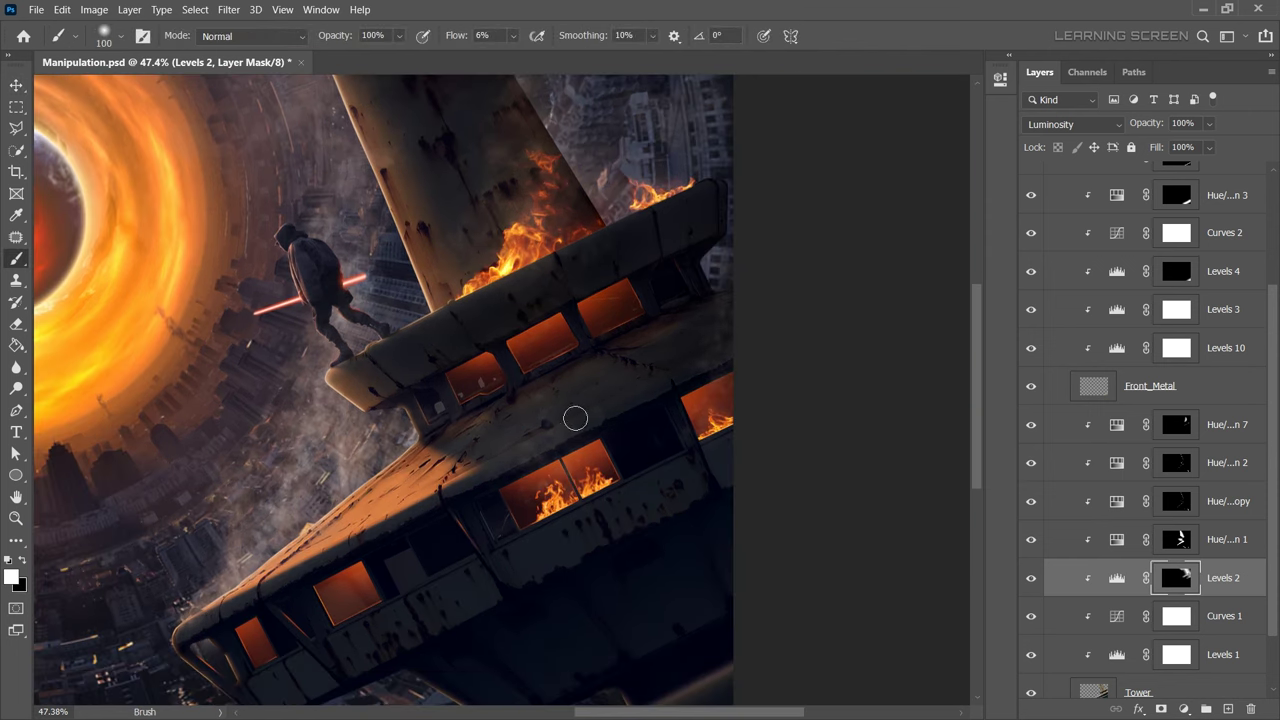
scroll(575, 418, "down", 4, "alt")
Collapse the Tower group and select Layer 4 in the expanded Smoke group.
left_click(1049, 692)
left_click(1049, 213)
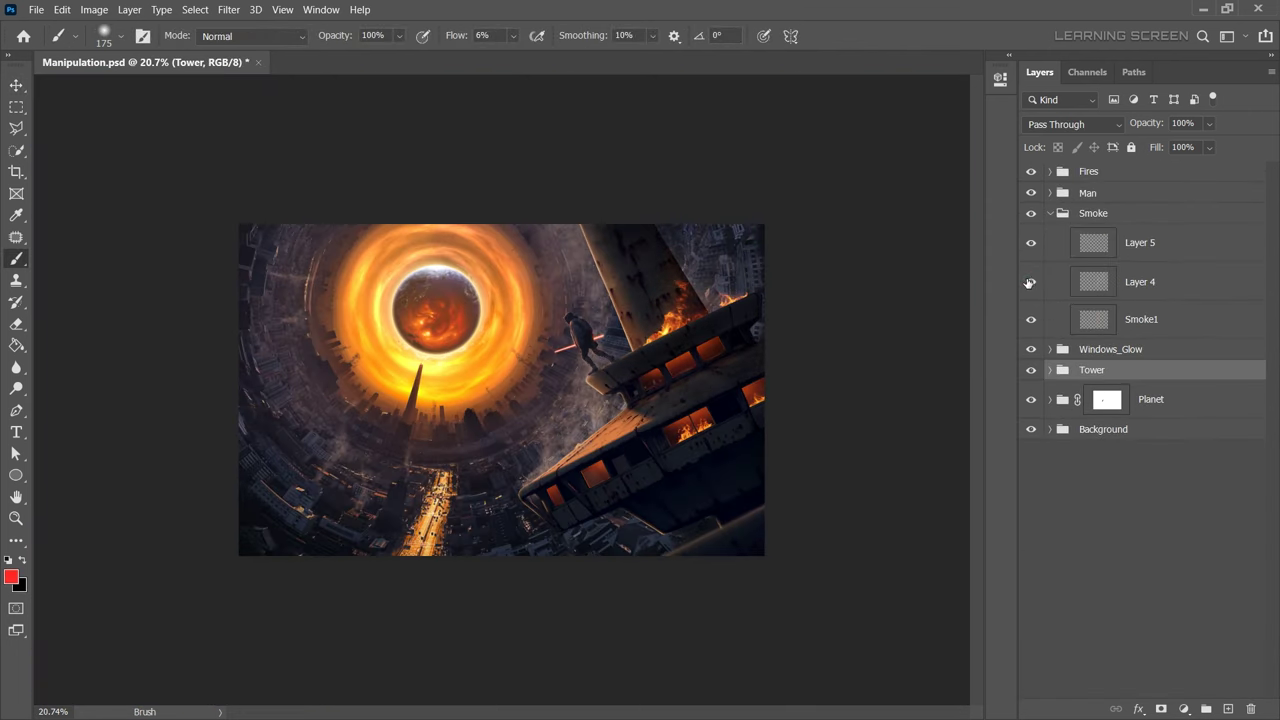
left_click(1029, 284)
scroll(820, 434, "up", 3, "alt")
Sample a dark blue-grey foreground colour from the image for the smoke brush.
key("i")
key("x")
left_click(11, 577)
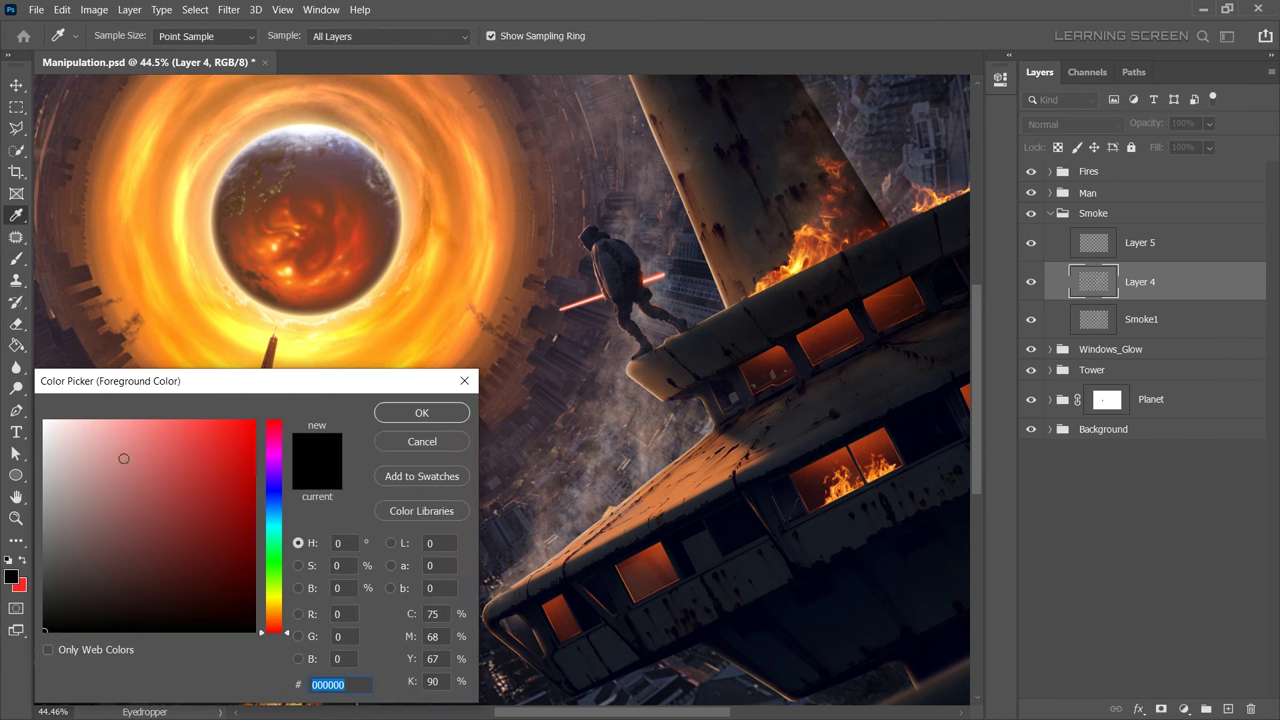
left_click(542, 682)
left_click(422, 412)
key("b")
Add Layer 6 and brush dark haze around the burning tower.
key("ctrl+shift+alt+n")
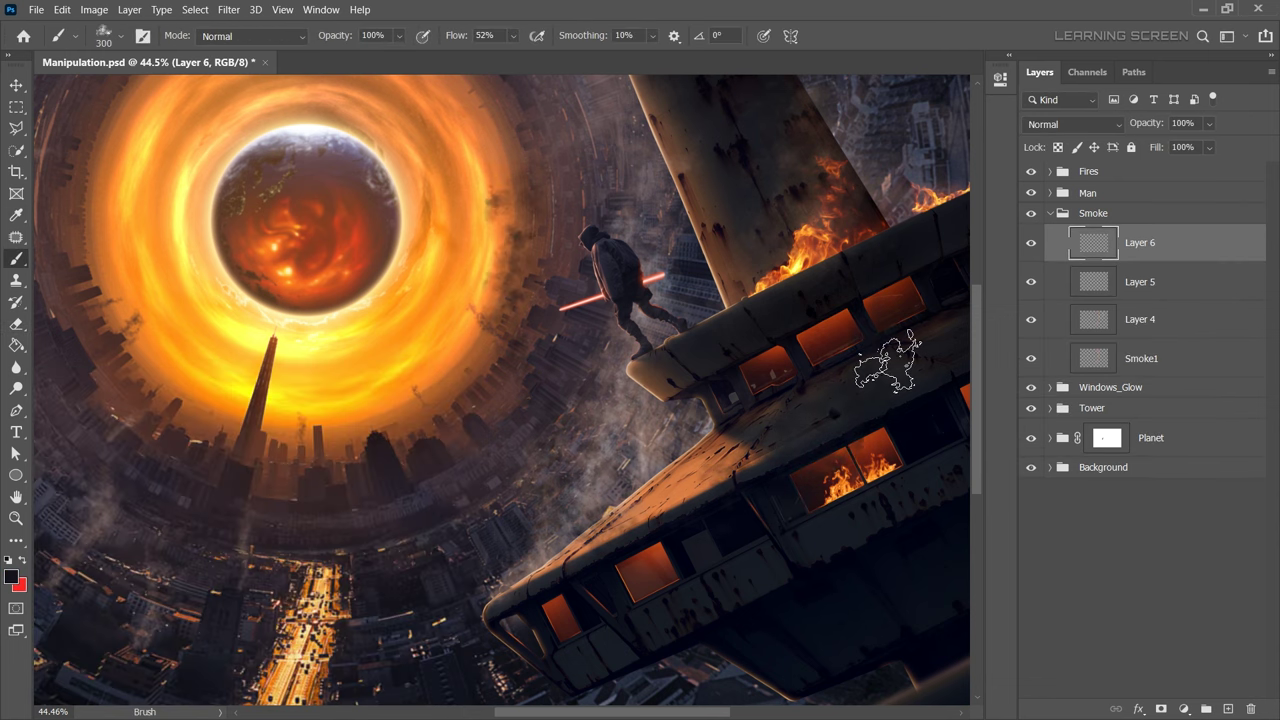
key("bracketleft")
key("shift+0")
scroll(888, 362, "up", 2, "alt")
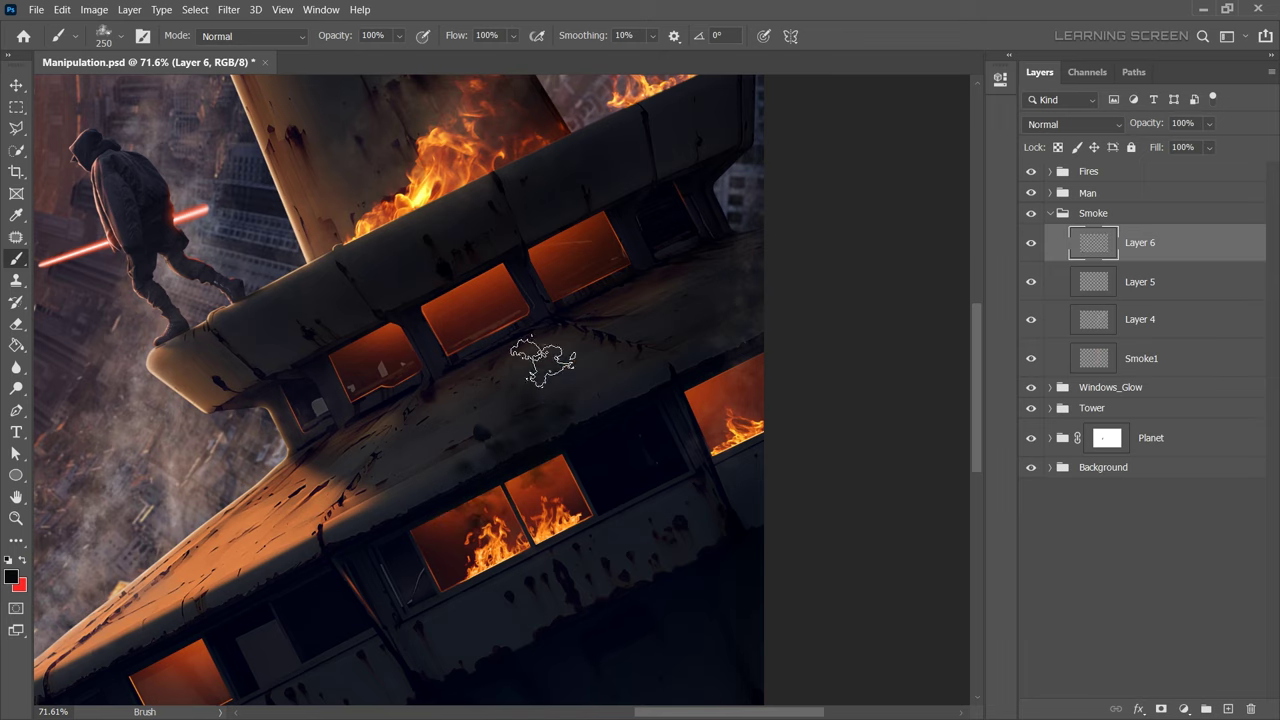
scroll(541, 362, "down", 1, "alt")
key("bracketleft")
key("bracketleft")
scroll(729, 300, "down", 2, "alt")
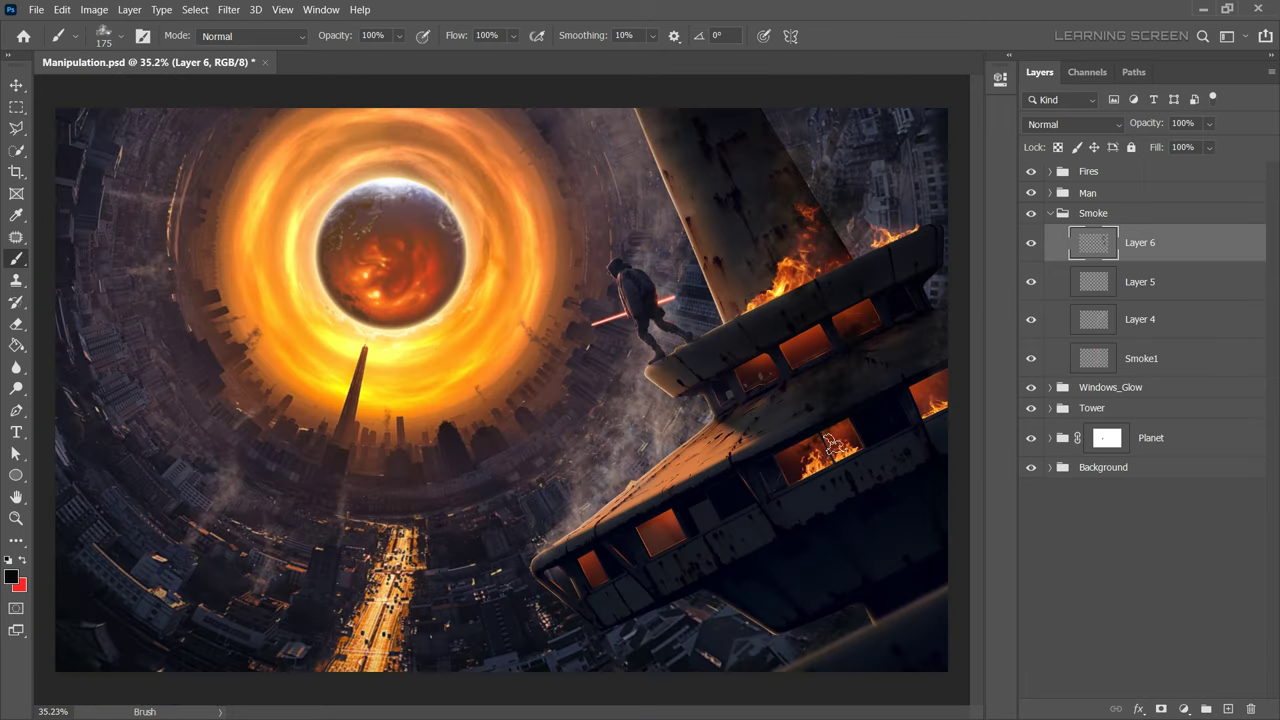
scroll(429, 586, "down", 2, "alt")
key("bracketright")
key("bracketright")
key("bracketright")
scroll(563, 194, "up", 2, "alt")
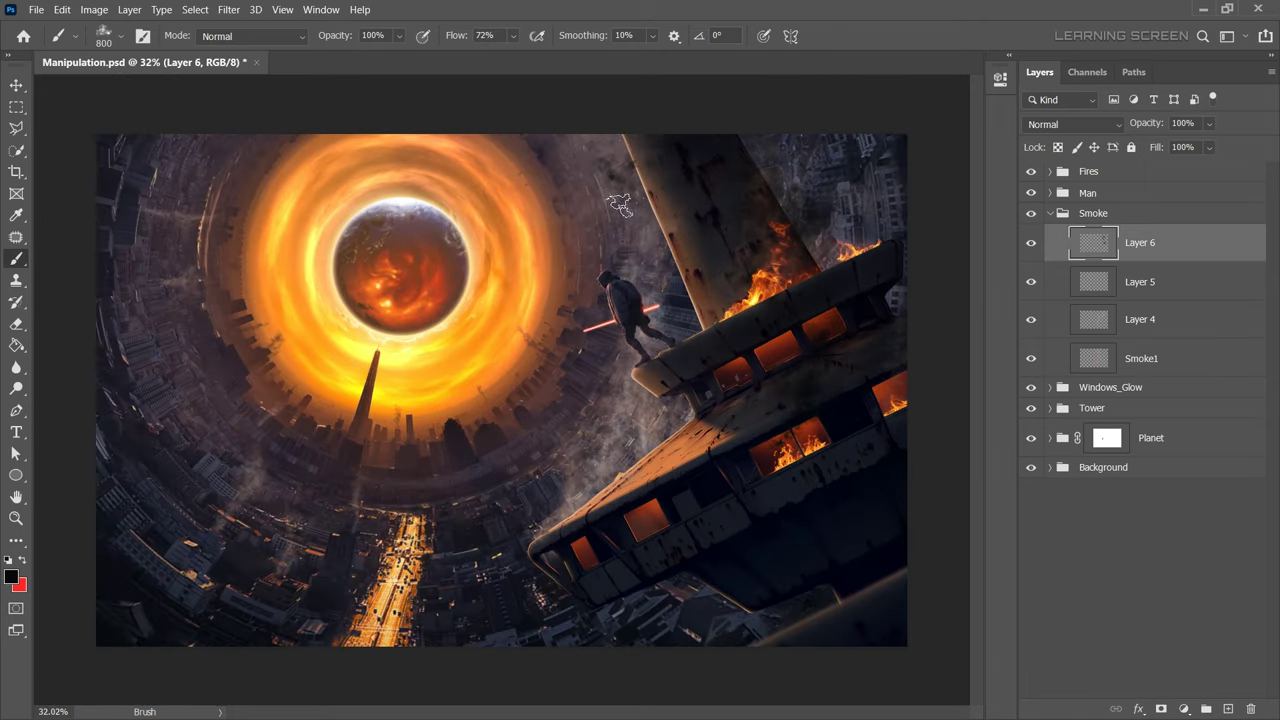
key("bracketleft")
key("bracketleft")
key("bracketleft")
key("shift+7")
key("shift+2")
scroll(600, 157, "down", 2, "alt")
scroll(608, 156, "up", 1, "alt")
Add Layer 7 and paint orange glowing smoke at about half flow.
key("ctrl+shift+alt+n")
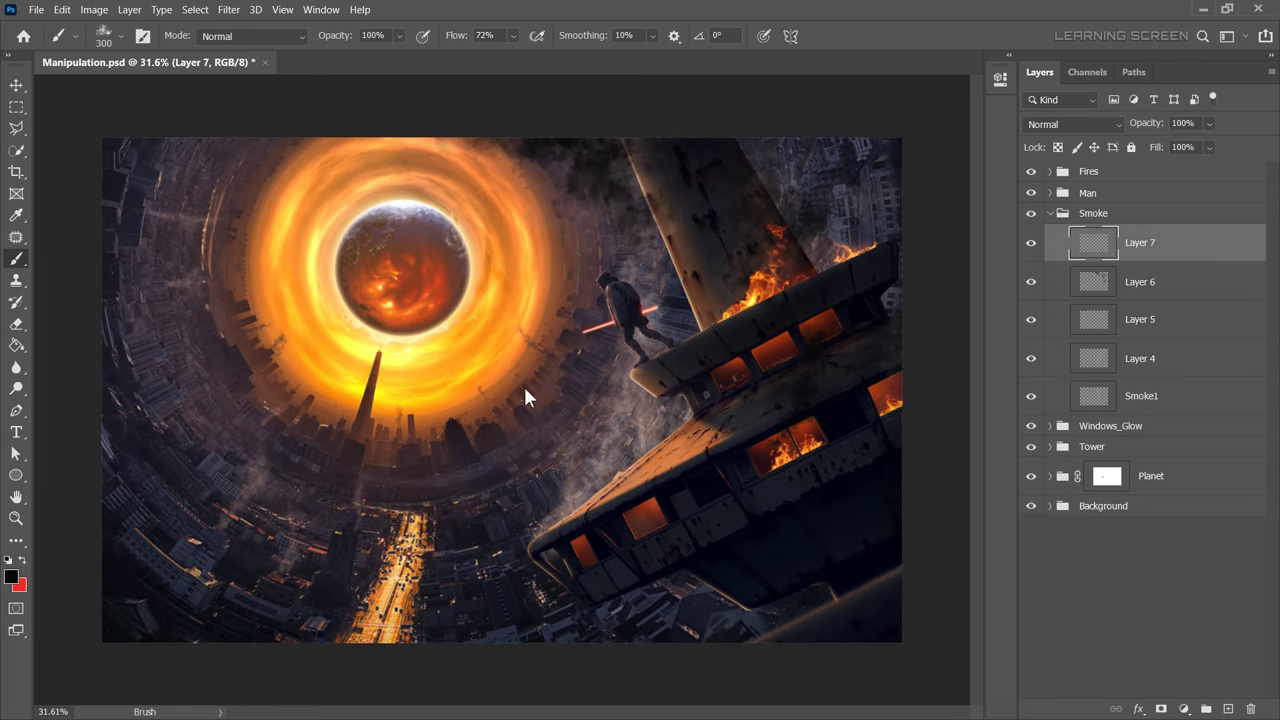
left_click(526, 394, "alt")
left_click(513, 36)
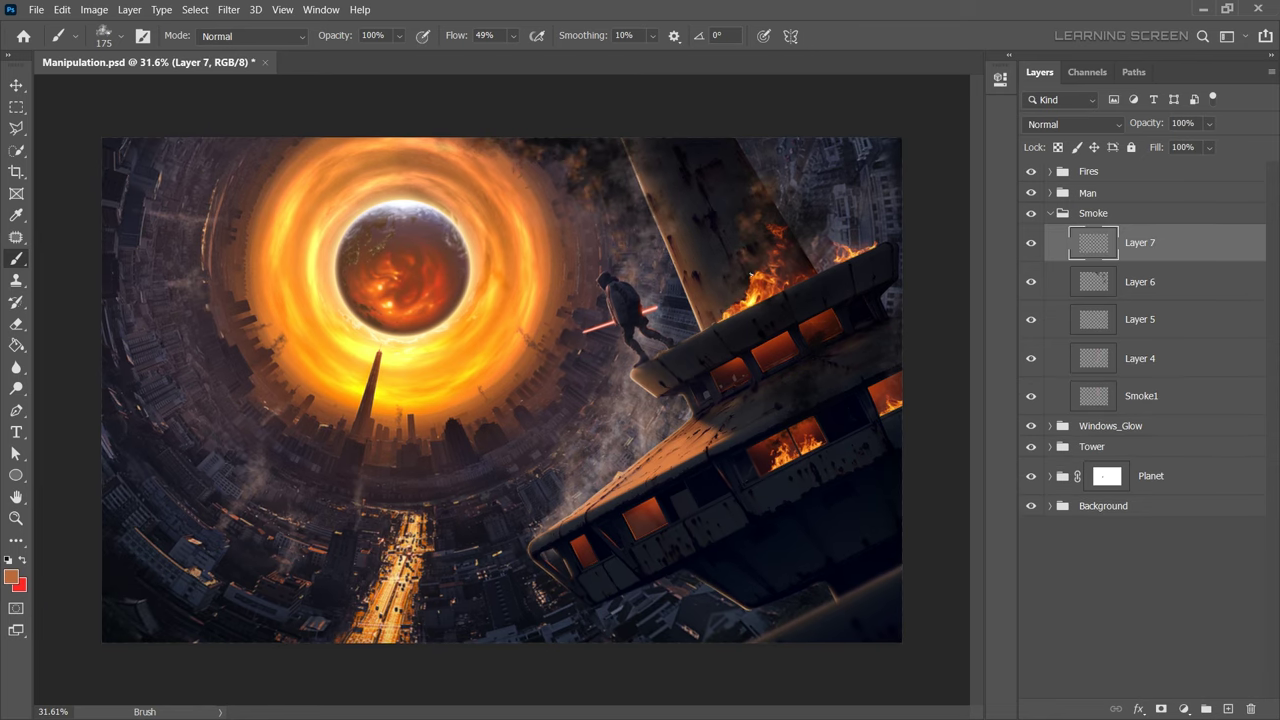
scroll(730, 300, "down", 3, "alt")
scroll(711, 323, "up", 2, "alt")
scroll(820, 410, "up", 3, "alt")
key("bracketleft")
key("bracketleft")
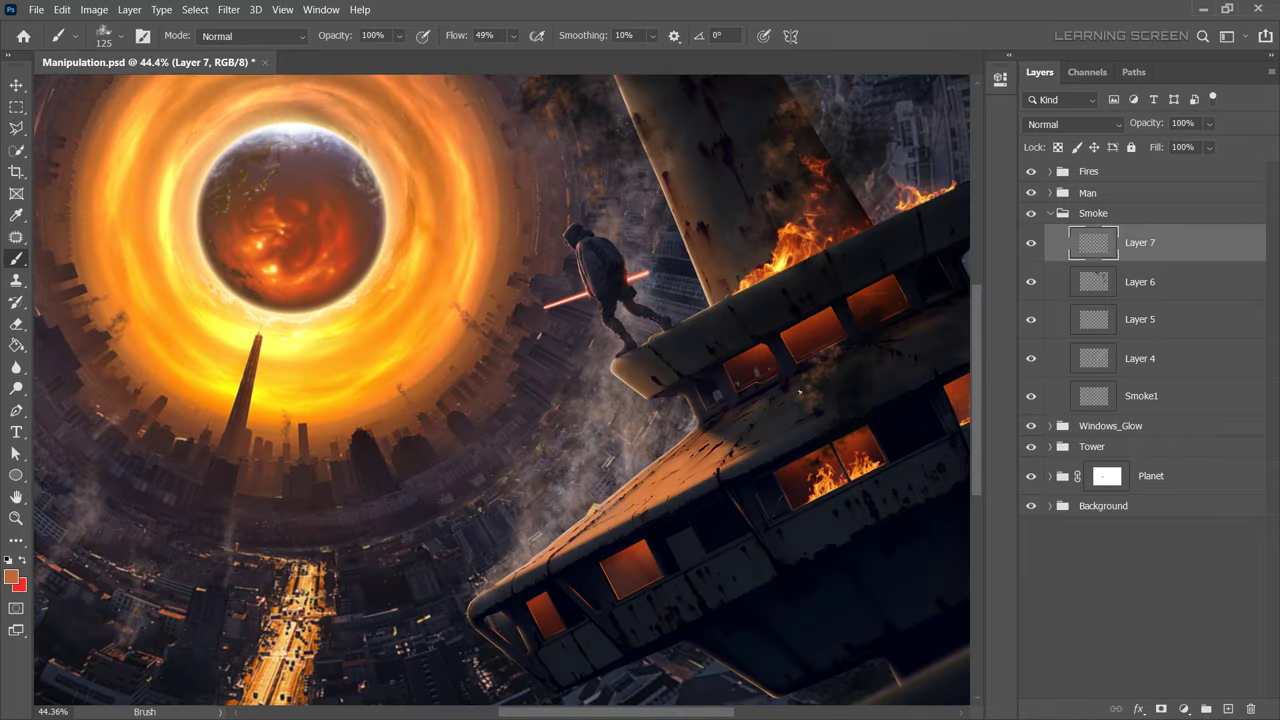
key("bracketleft")
key("bracketleft")
key("bracketleft")
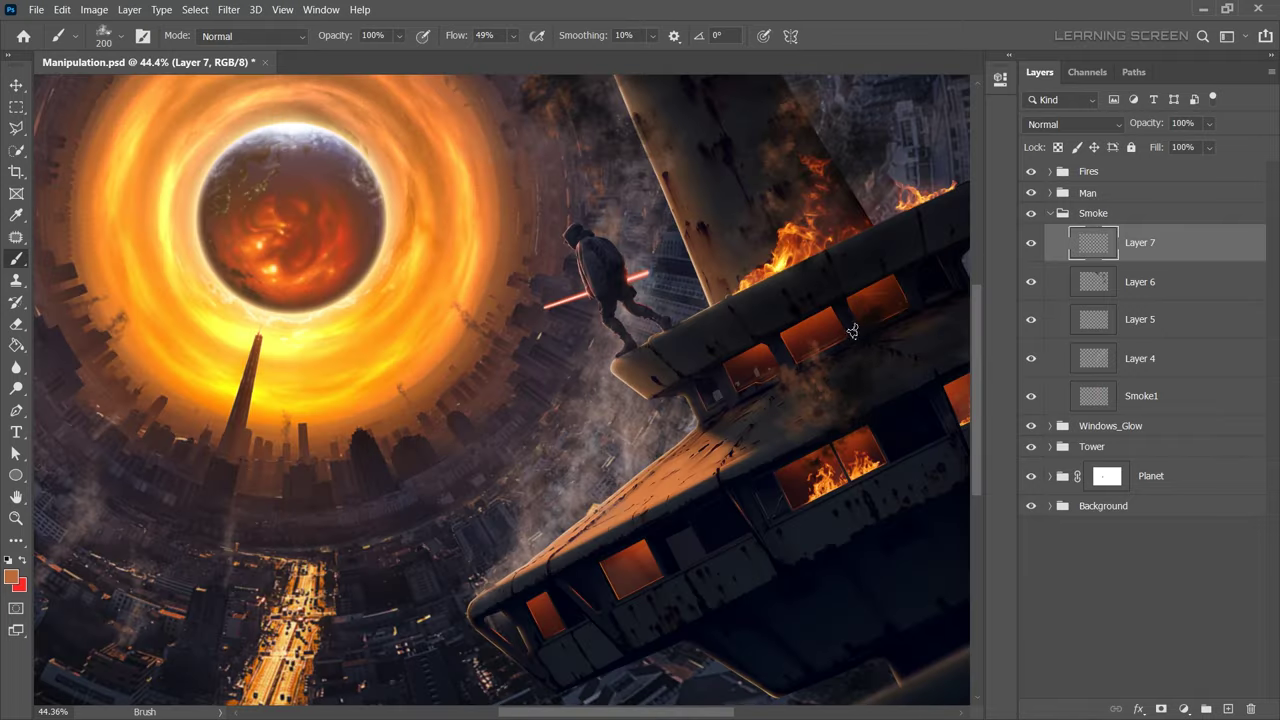
scroll(852, 330, "down", 3, "alt")
Erase the excess painted smoke with a smaller eraser.
key("ctrl+0")
key("e")
key("alt+bracketleft")
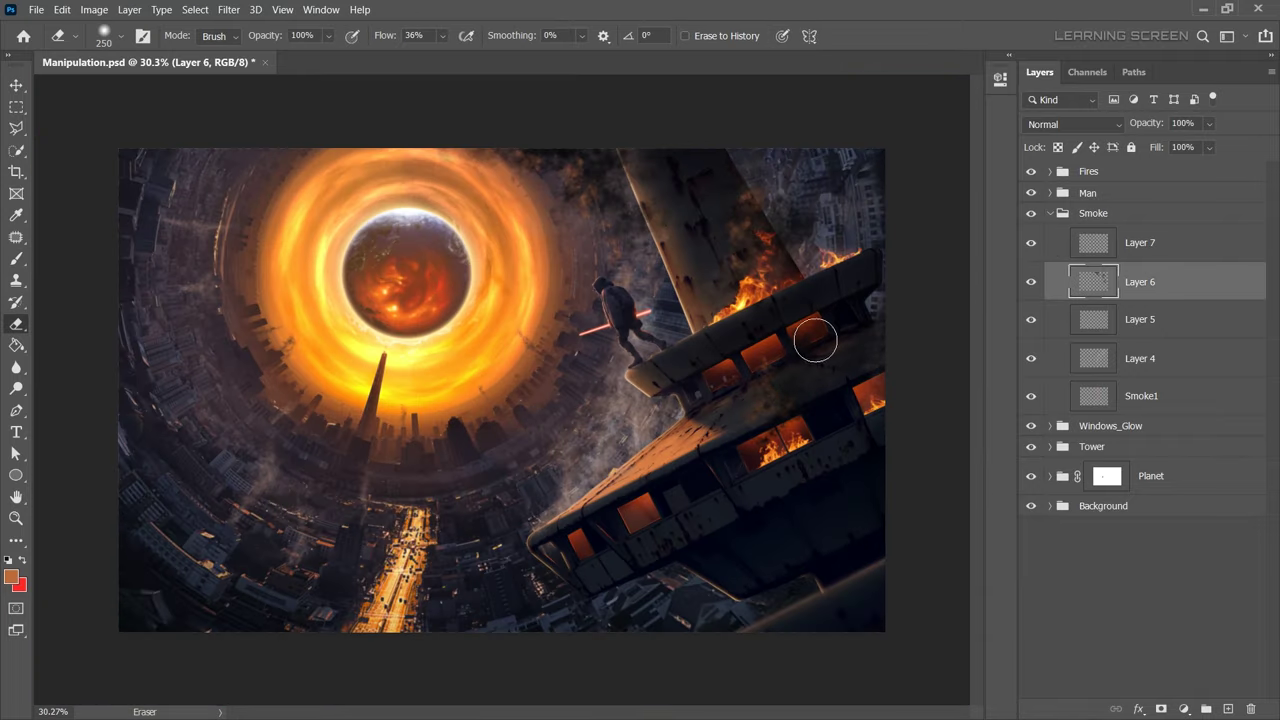
scroll(836, 298, "down", 2, "alt")
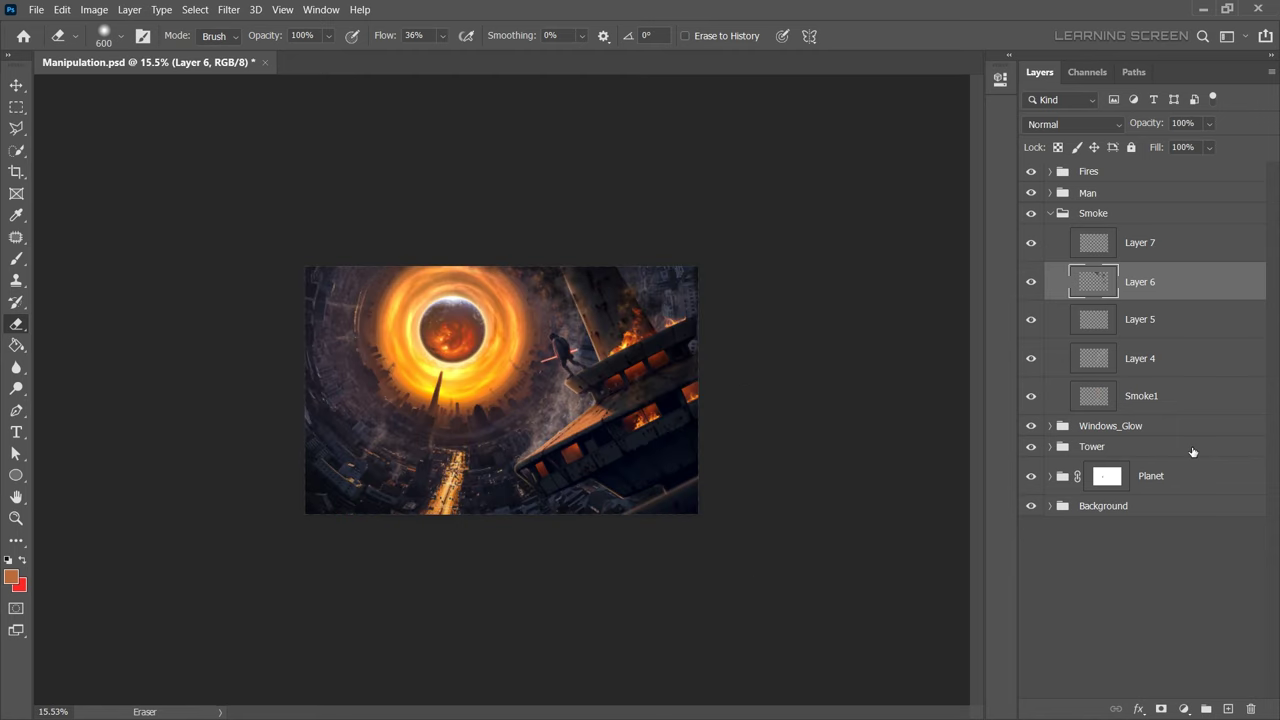
Review the Planet and Background groups, then add a new top layer named Merged_All.
left_click(1049, 213)
left_click(1049, 286)
left_click(1049, 314)
left_click(1150, 343)
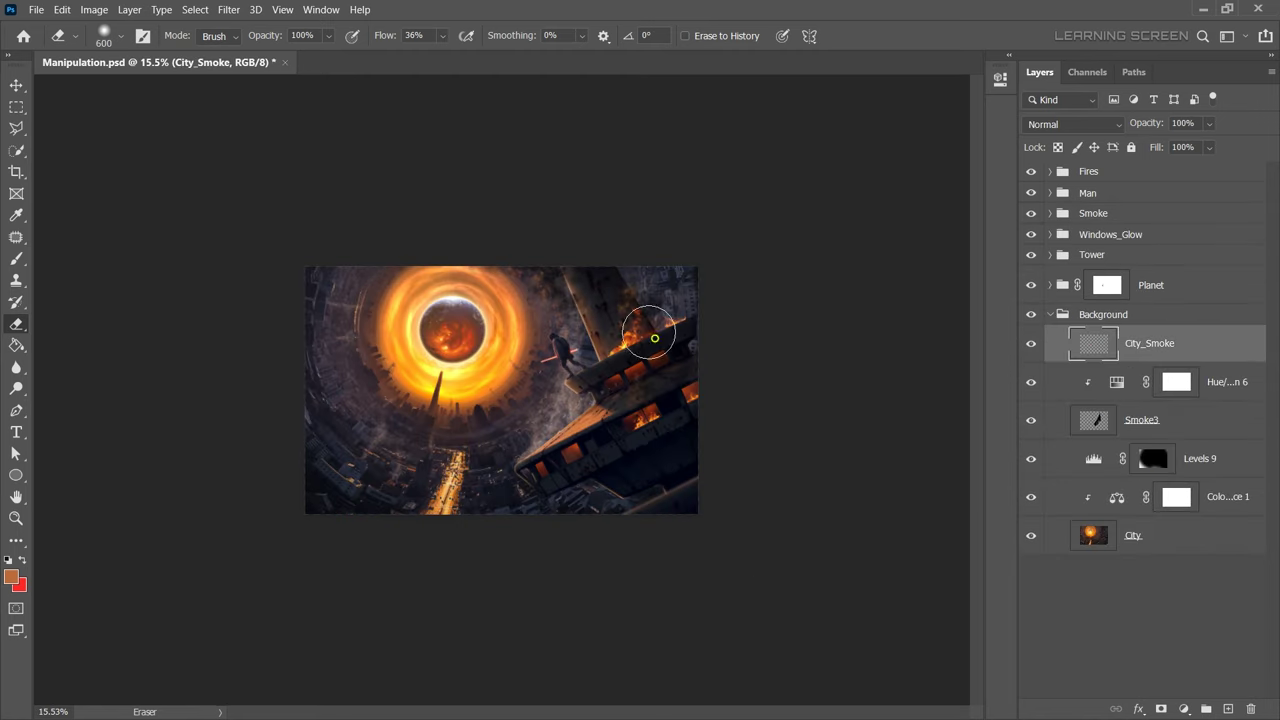
scroll(746, 311, "down", 1, "alt")
key("v")
scroll(754, 394, "up", 2, "alt")
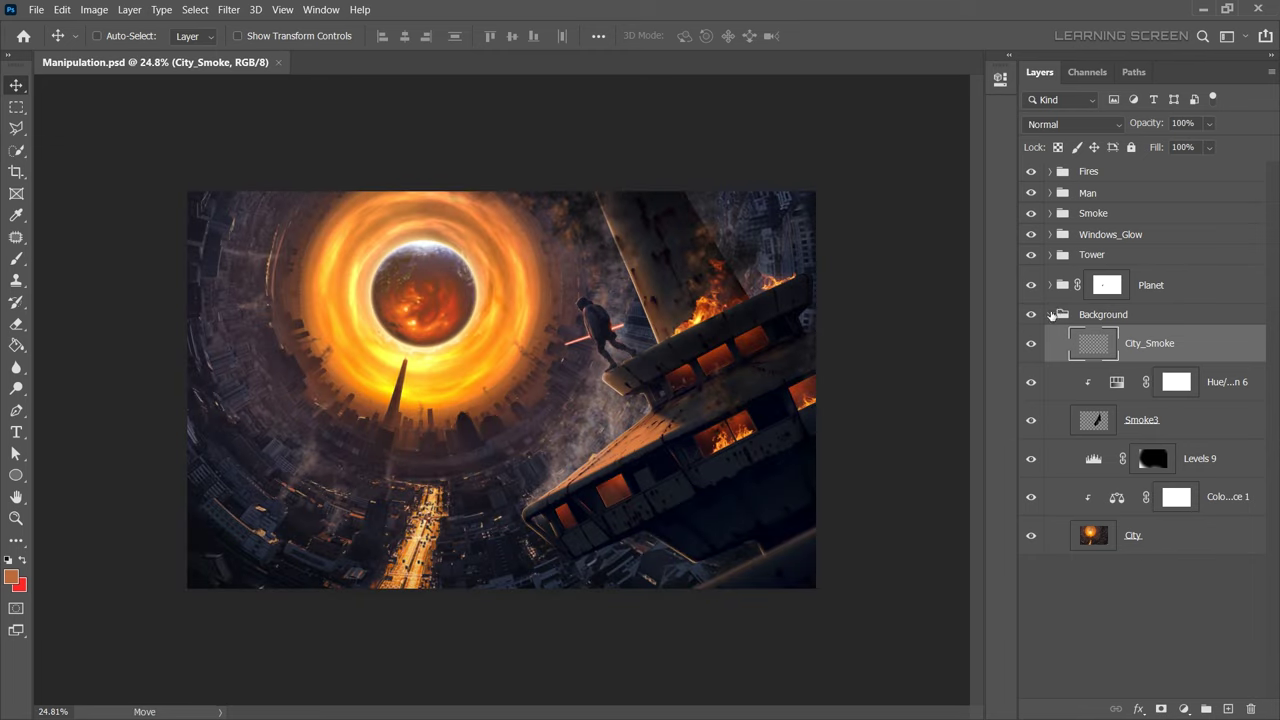
left_click(1049, 314)
left_click(1150, 171)
left_click(1228, 708)
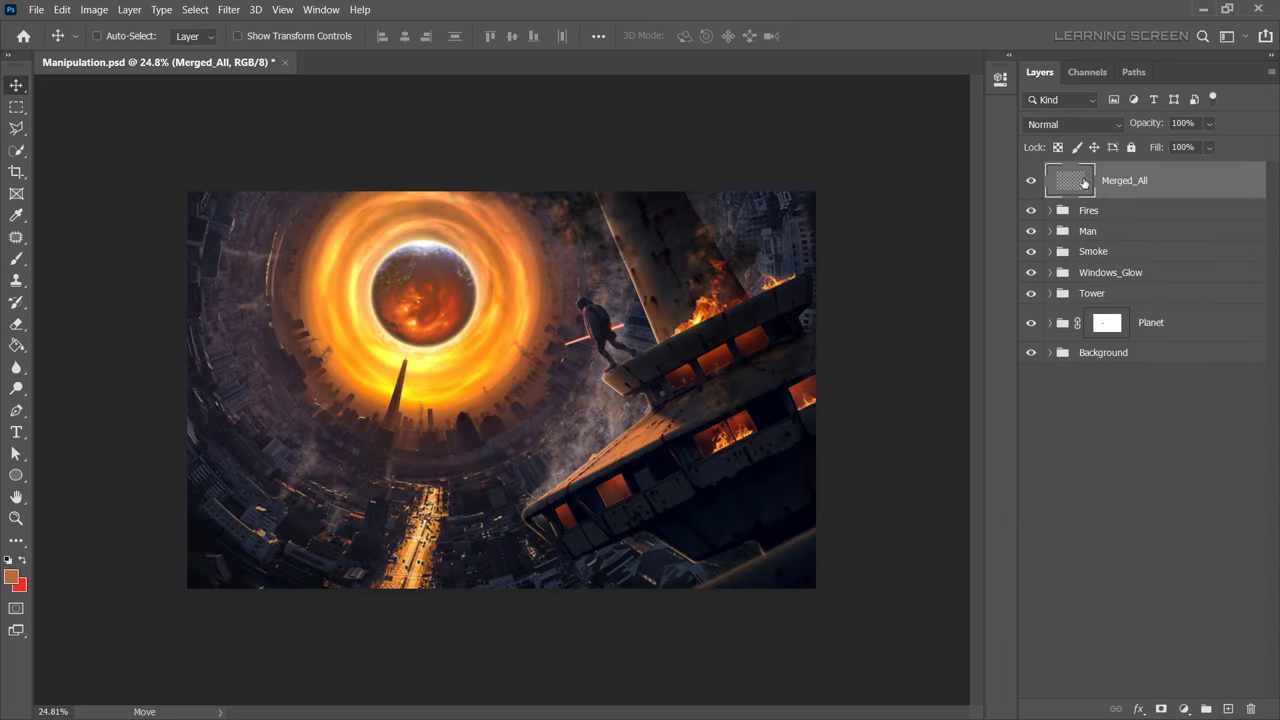
Stamp a merged copy of the image onto Merged_All and convert it for smart filters.
key("ctrl+alt+shift+e")
left_click(228, 9)
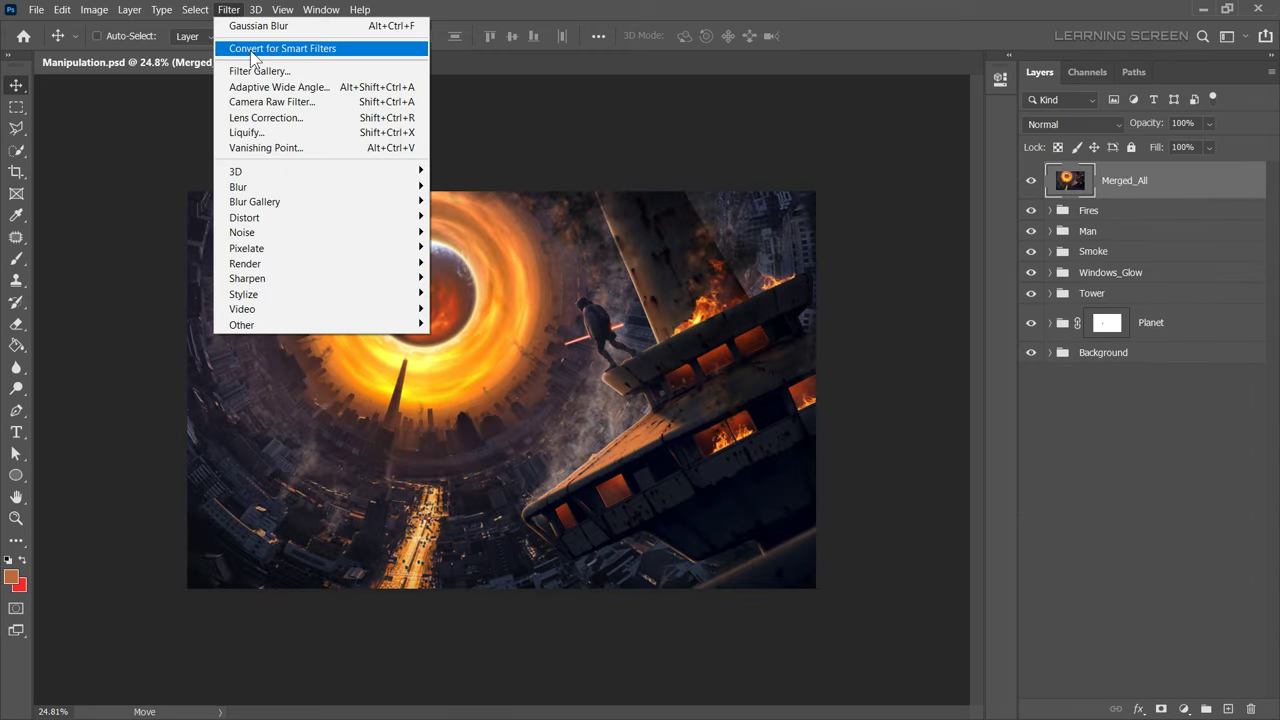
left_click(282, 48)
left_click(658, 284)
Apply an Unsharp Mask smart filter with 204% amount and 1.4 px radius.
left_click(228, 9)
mouse_move(247, 278)
left_click(462, 359)
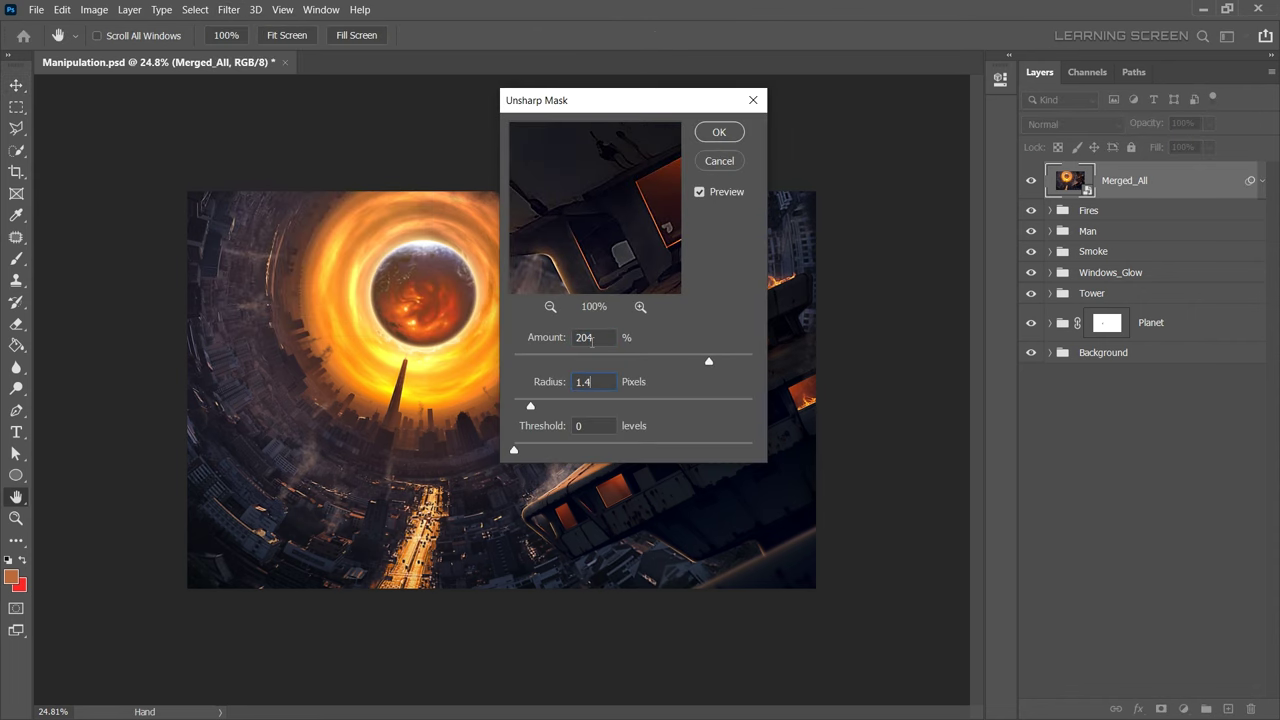
key("Return")
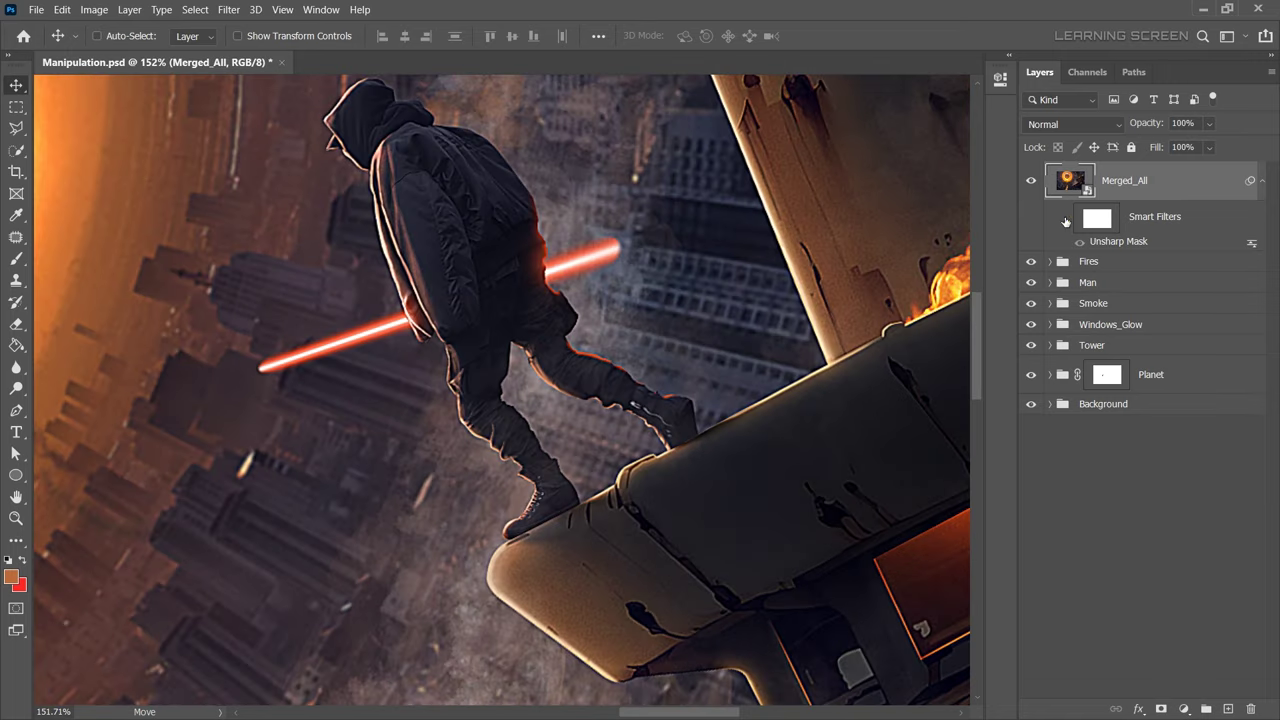
scroll(626, 440, "down", 3)
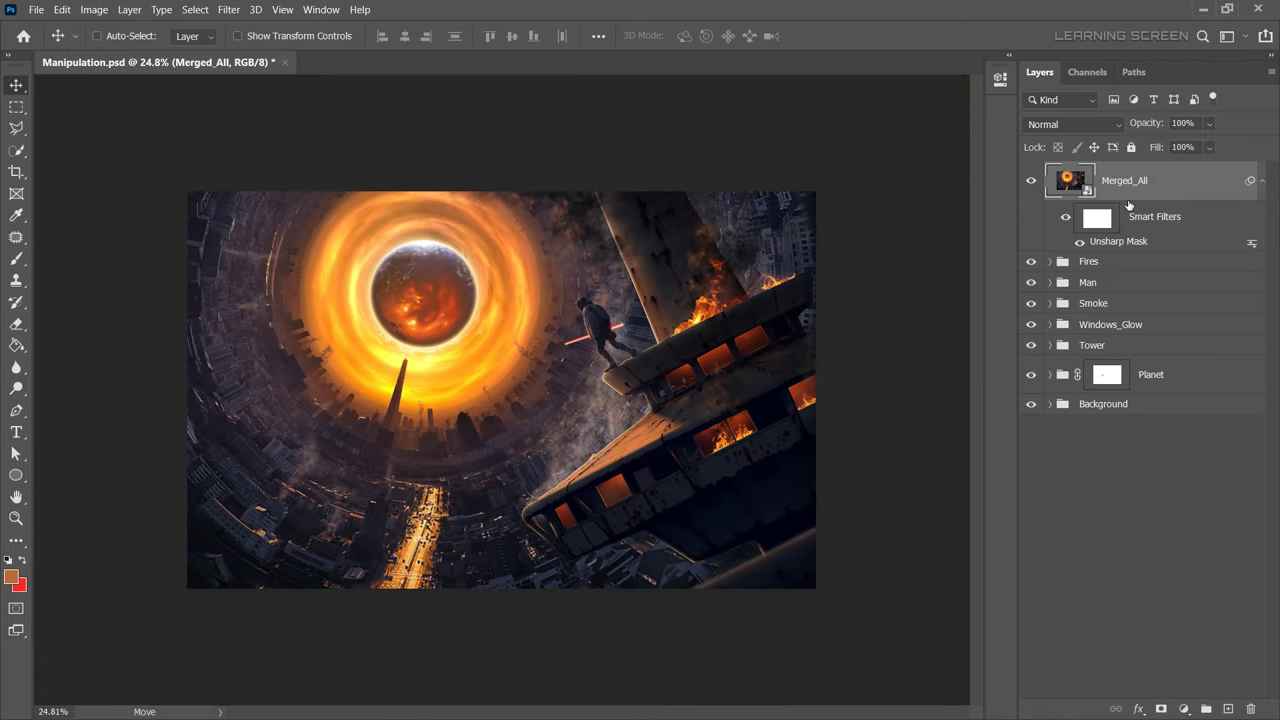
In Camera Raw on Merged_All, cool the temperature and raise exposure slightly.
left_click(228, 9)
left_click(257, 108)
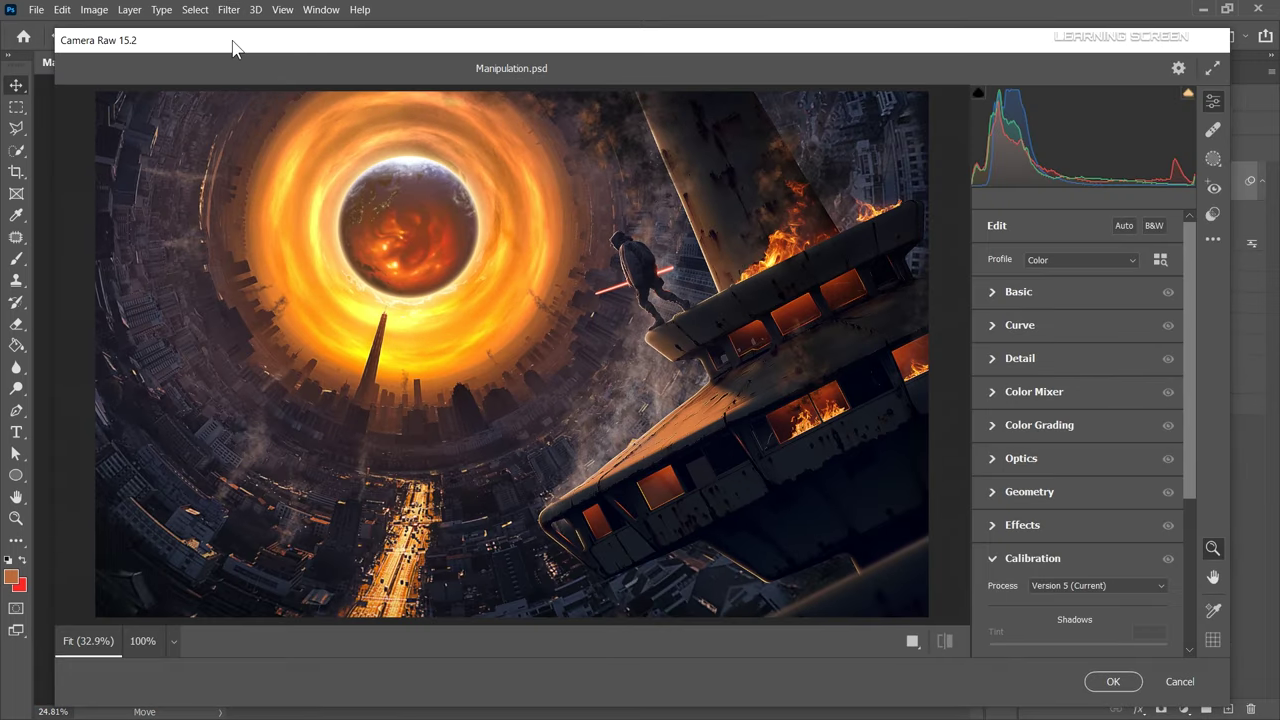
left_click(991, 295)
left_click_drag(1078, 292, 1073, 292)
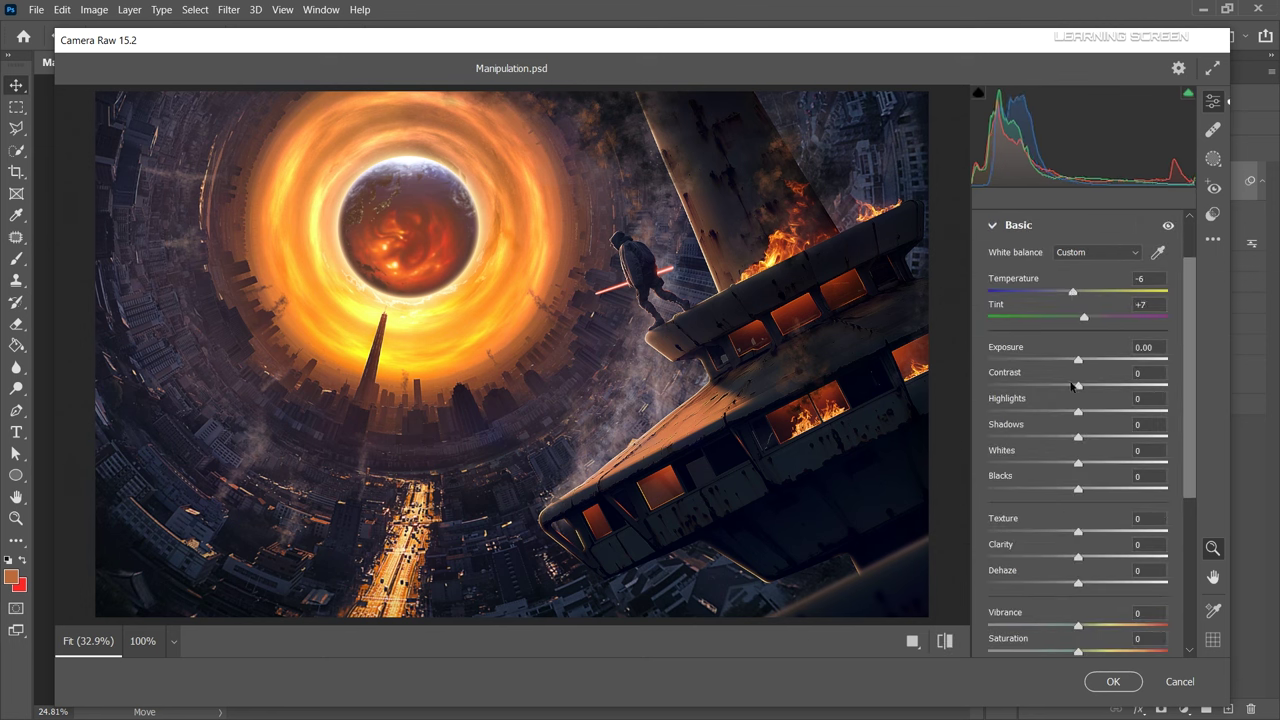
left_click_drag(1078, 359, 1080, 360)
left_click(1018, 225)
Add a light vignette, shift red and blue primary hues toward orange, and apply.
left_click(1022, 520)
left_click_drag(1078, 469, 1101, 456)
left_click(1033, 639)
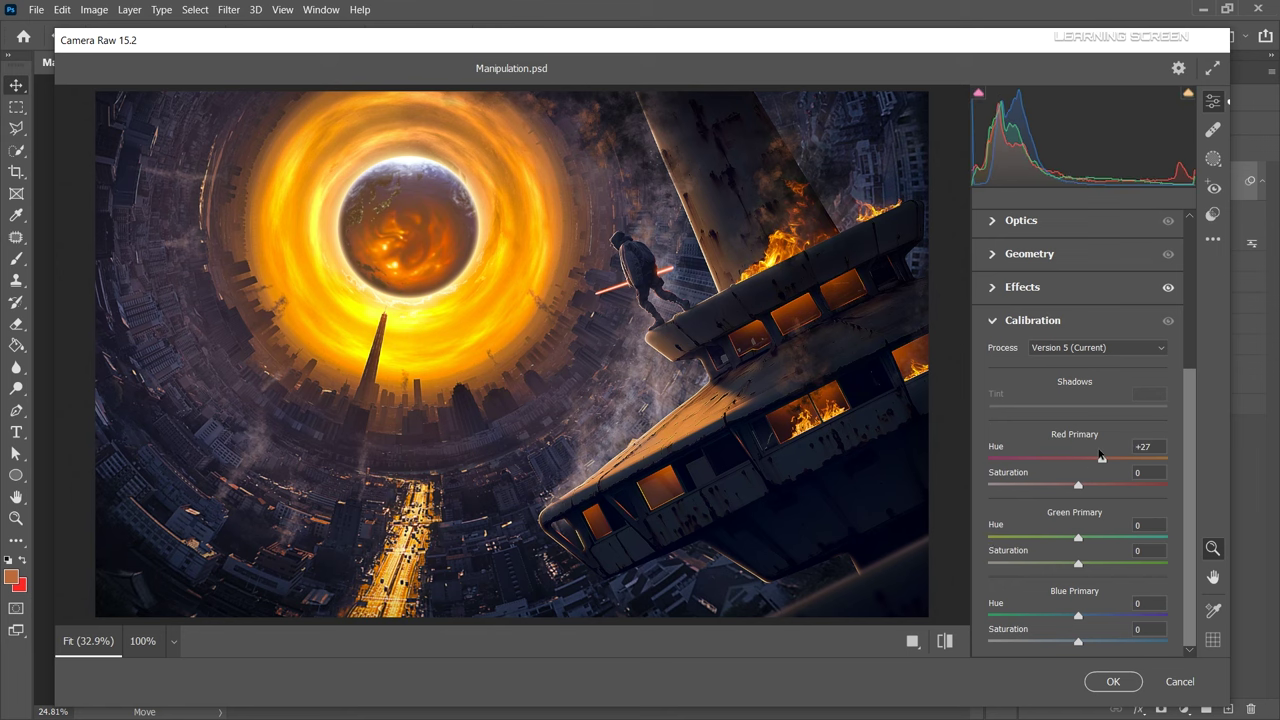
left_click_drag(1078, 615, 1027, 616)
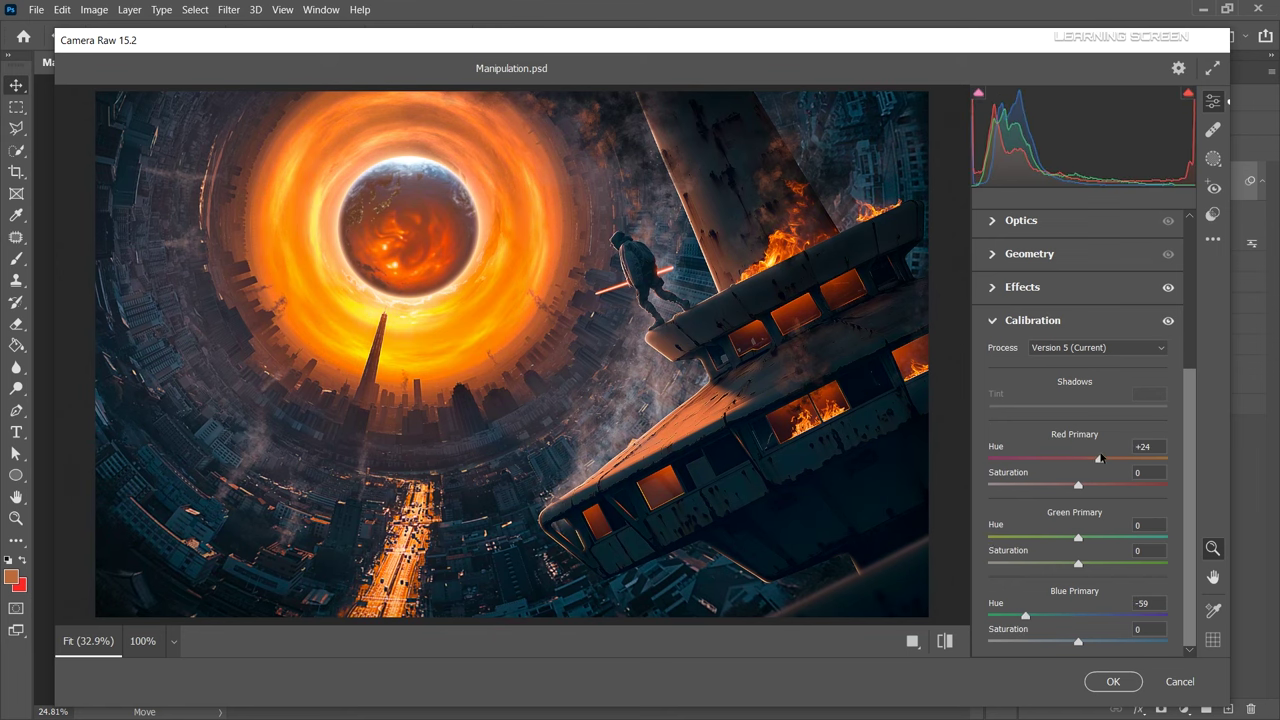
scroll(577, 284, "down", 2)
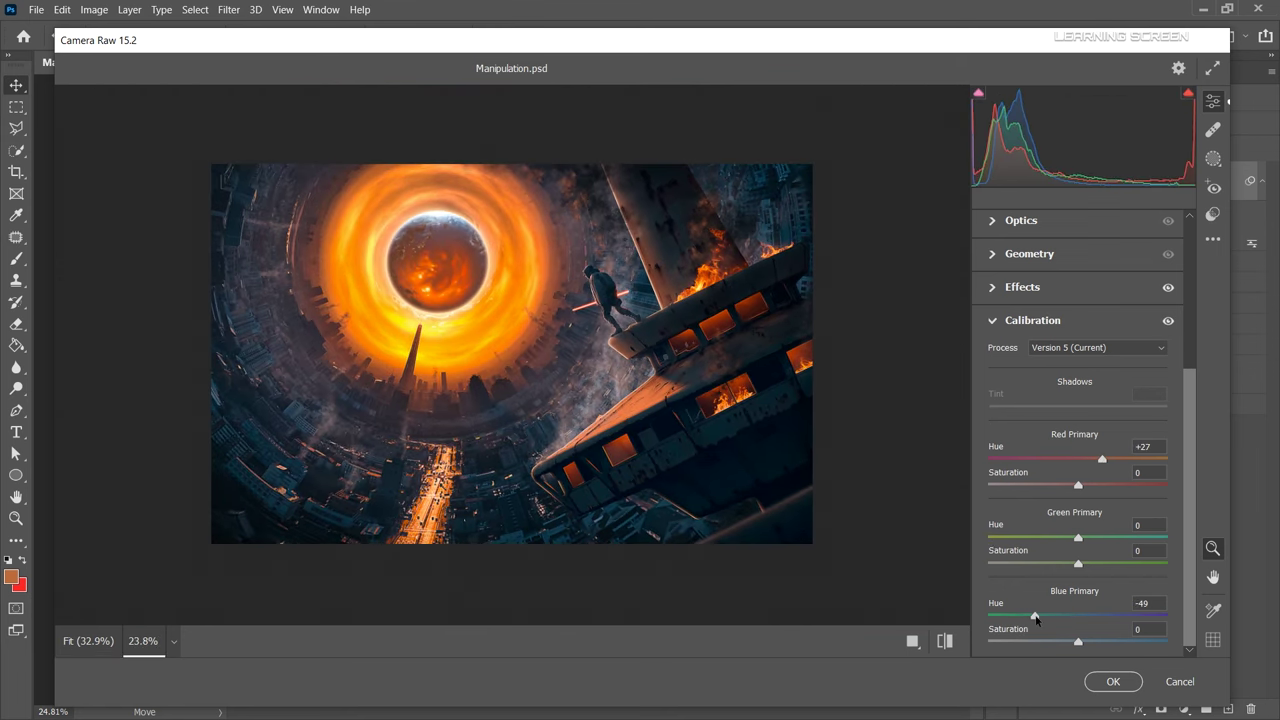
left_click(1113, 681)
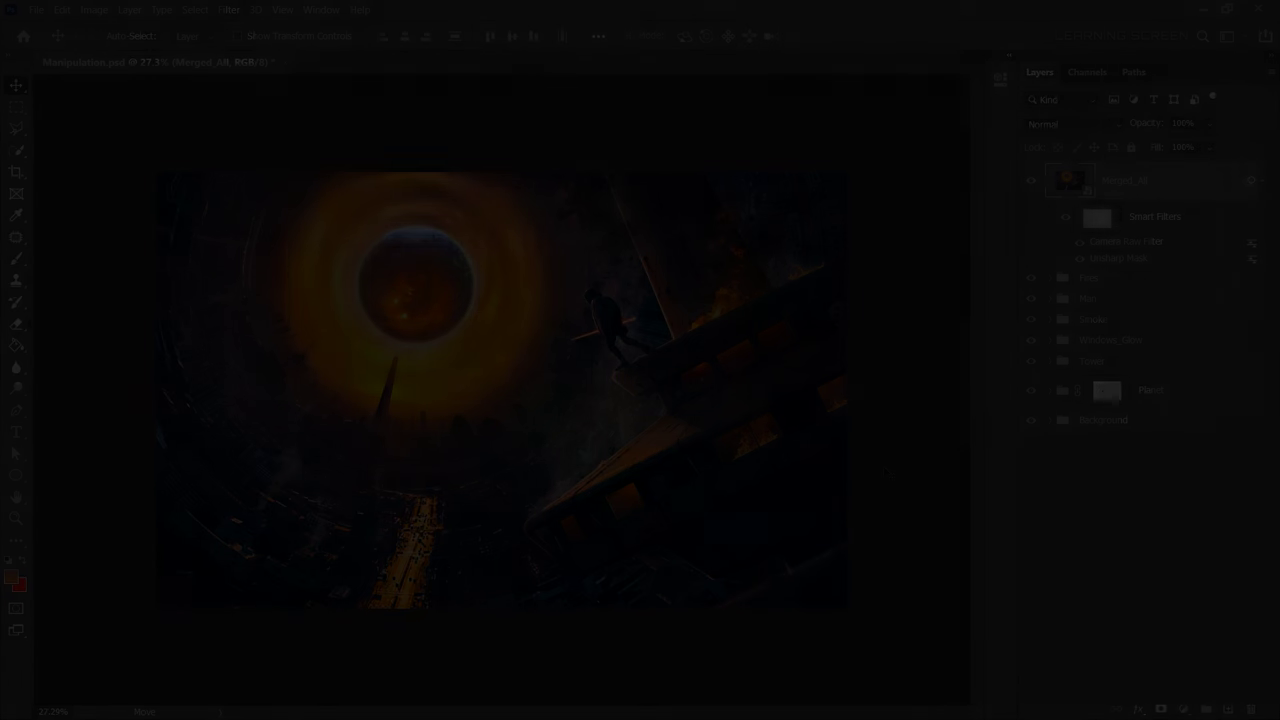